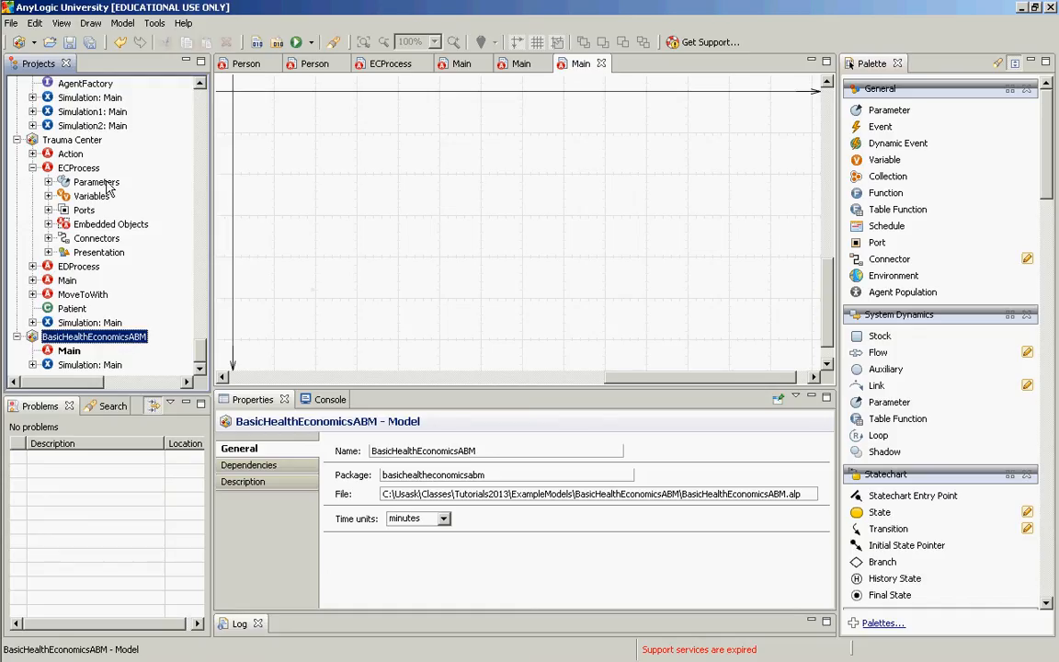
Create an active object class named Person in the BasicHealthEconomicsABM model and mark it as an agent
left_click(36, 24)
left_click(118, 7)
left_click(12, 23)
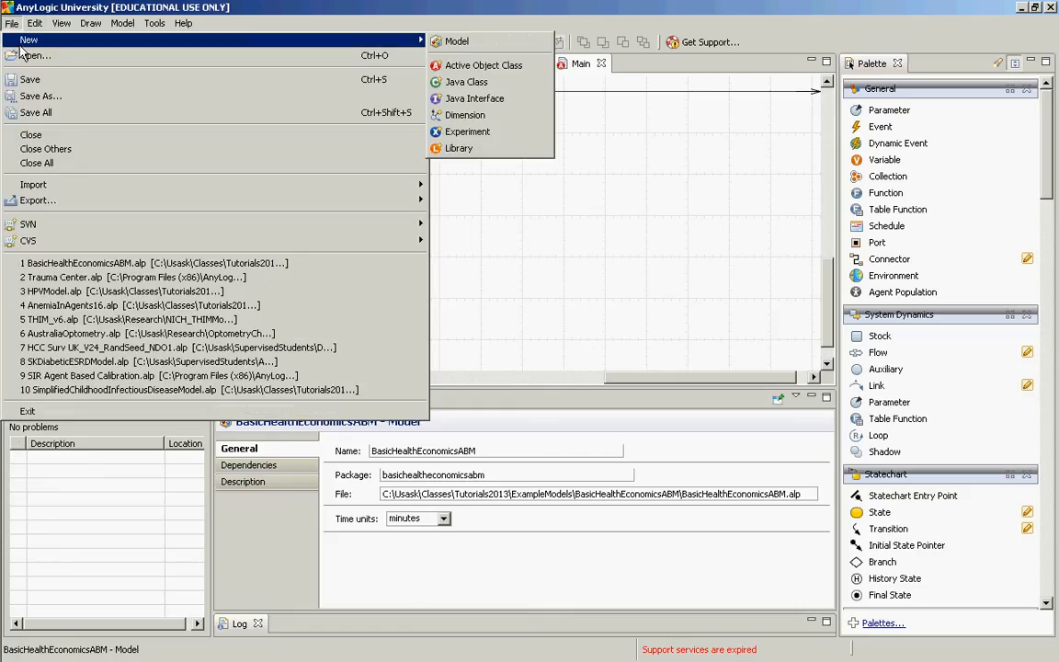
mouse_move(415, 40)
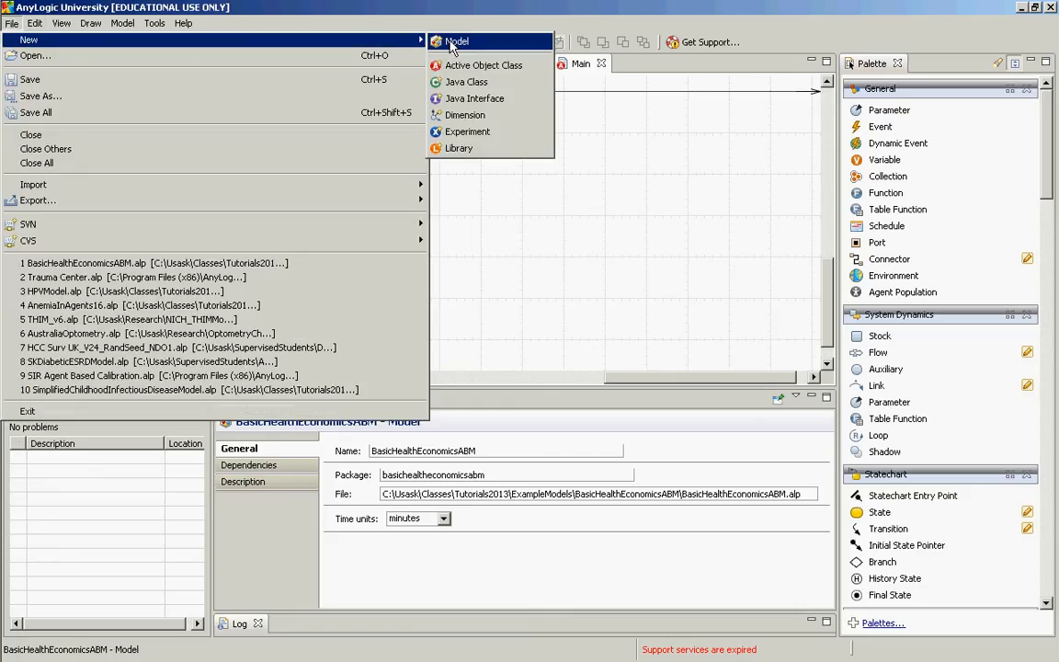
left_click(453, 66)
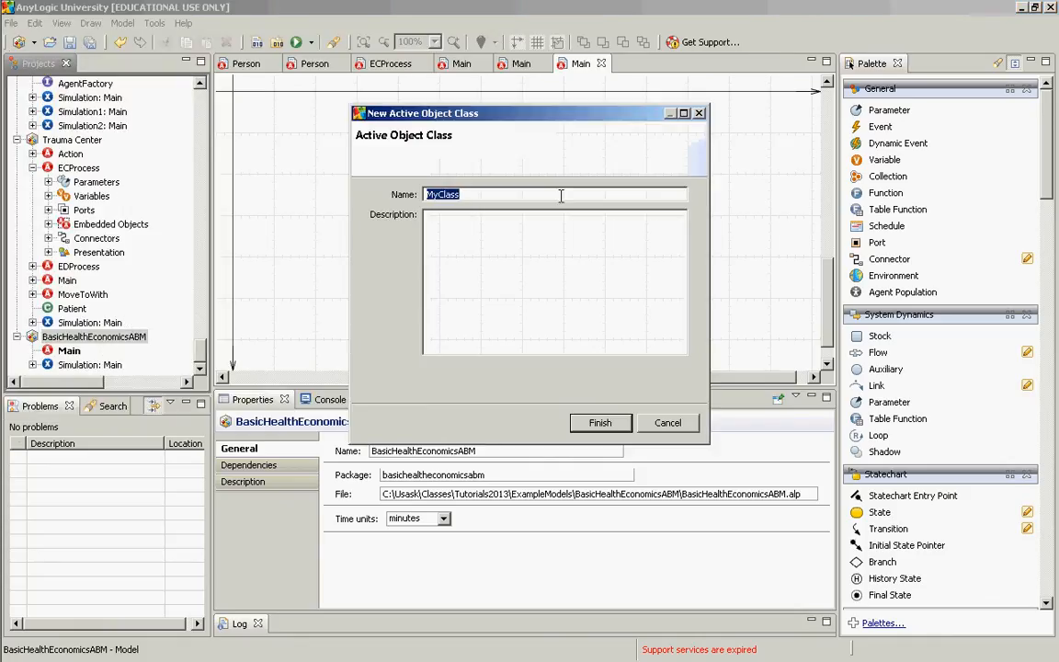
type("Person")
key("Return")
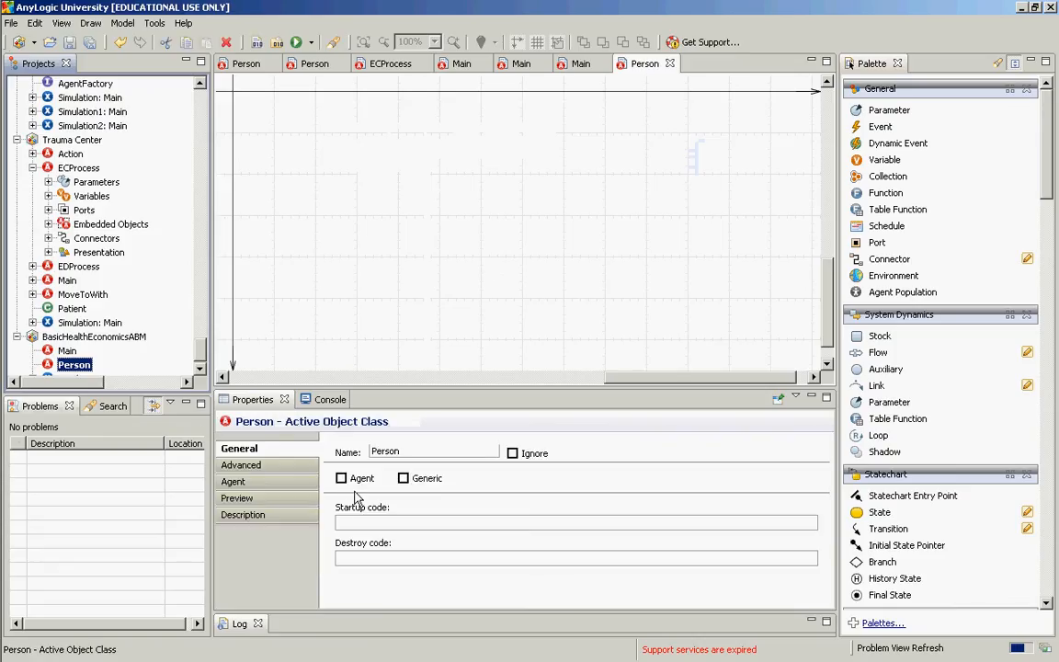
left_click(341, 479)
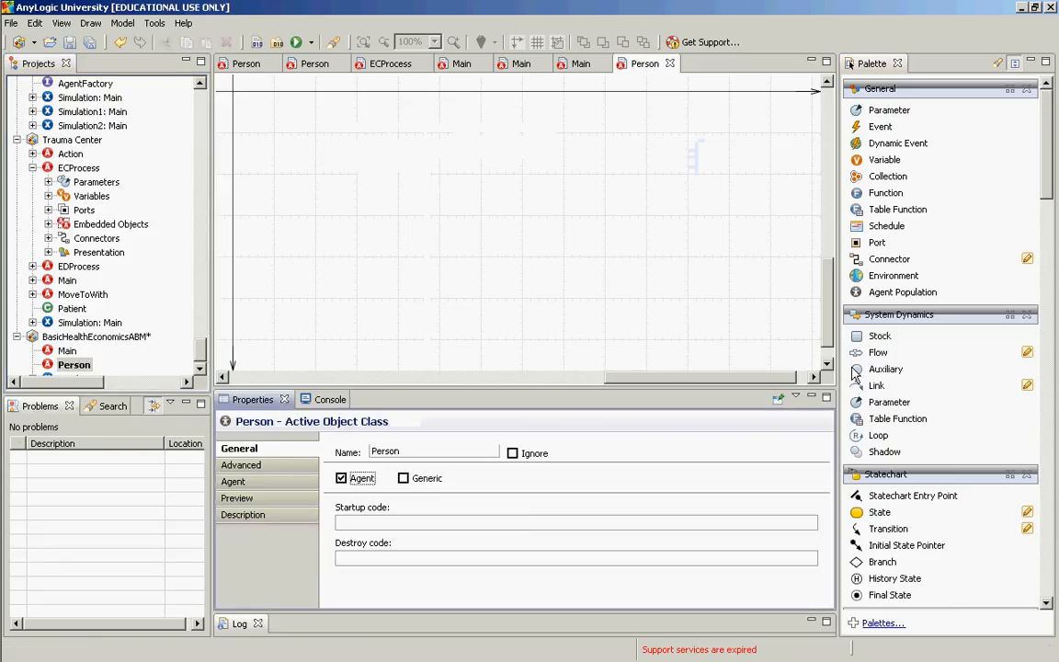
Add a statechart entry point near the upper-left of the Person diagram and name it diabetesProgressionStatechart
left_click(883, 385)
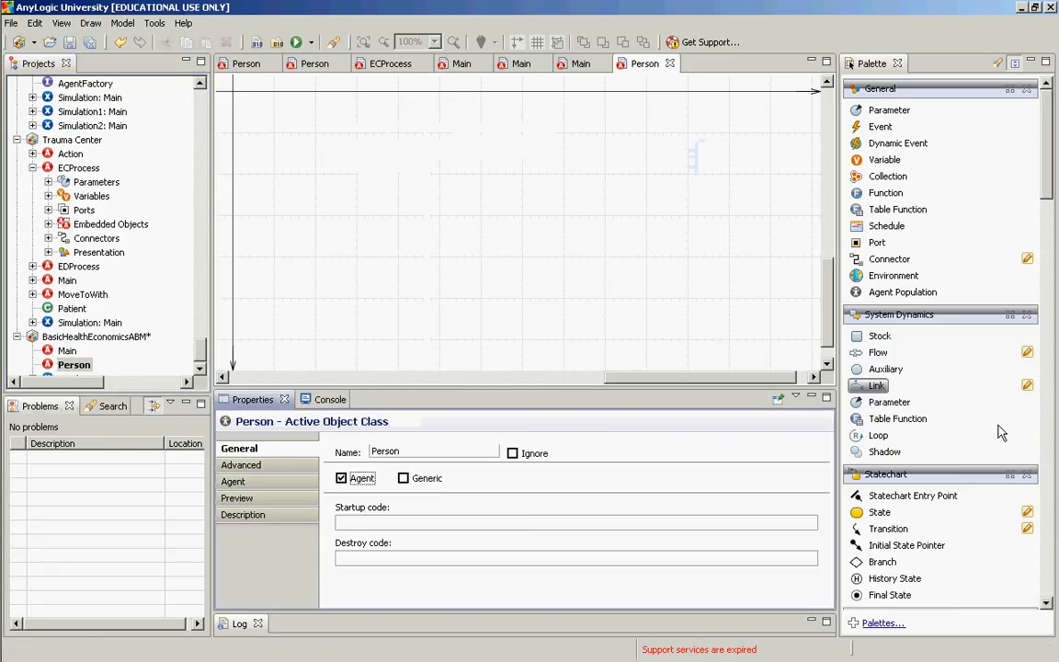
left_click(879, 496)
left_click_drag(878, 497, 275, 138)
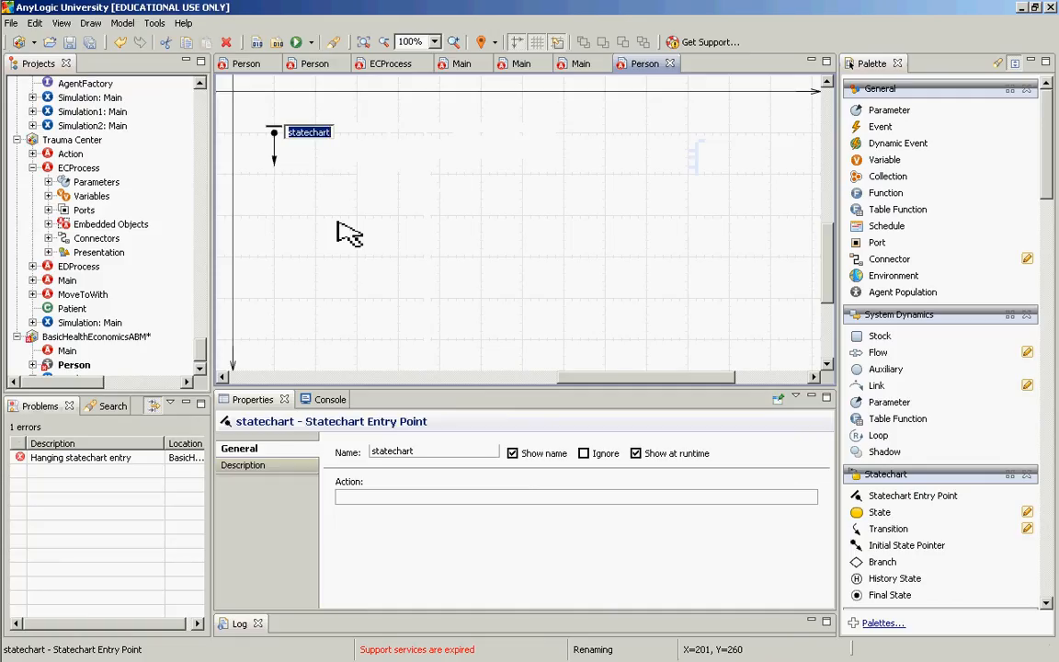
type("diabetesProgram")
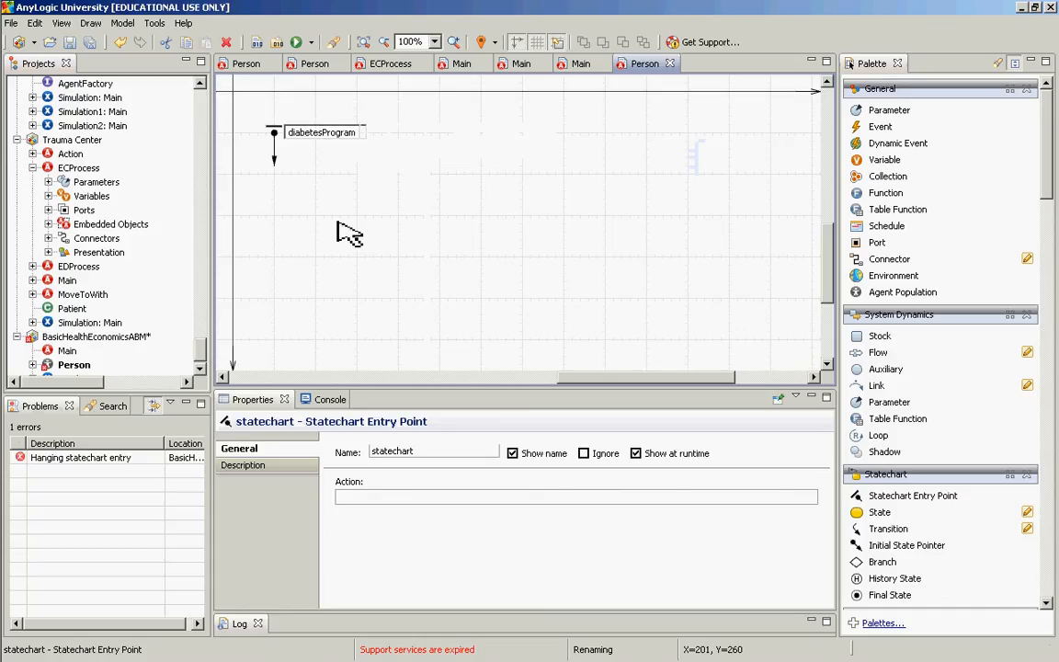
key("BackSpace")
key("BackSpace")
type("essionStatechart")
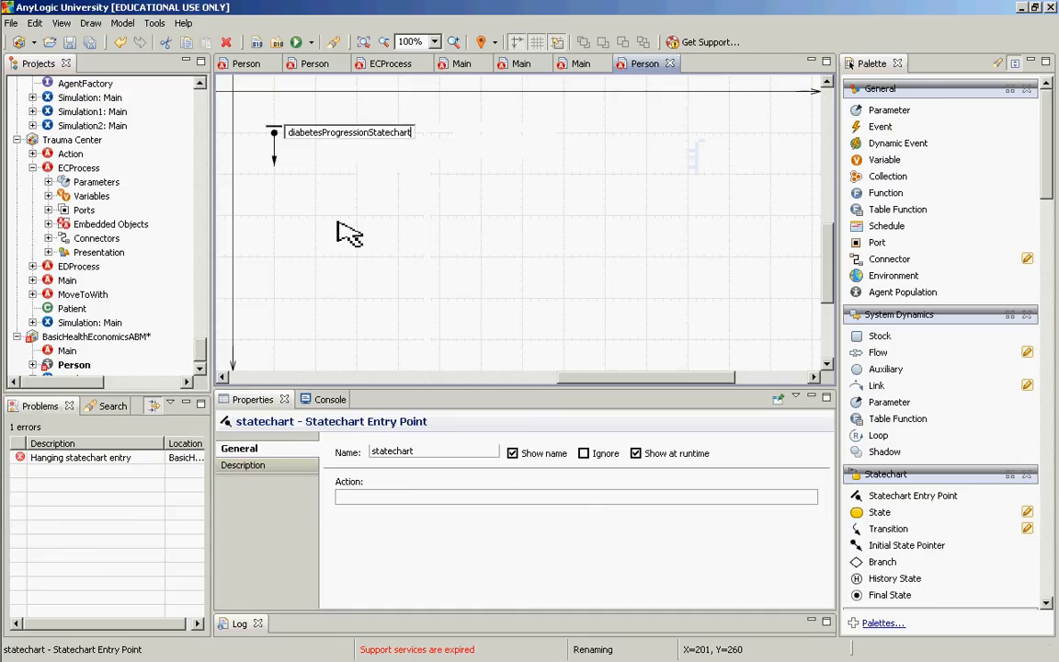
key("Return")
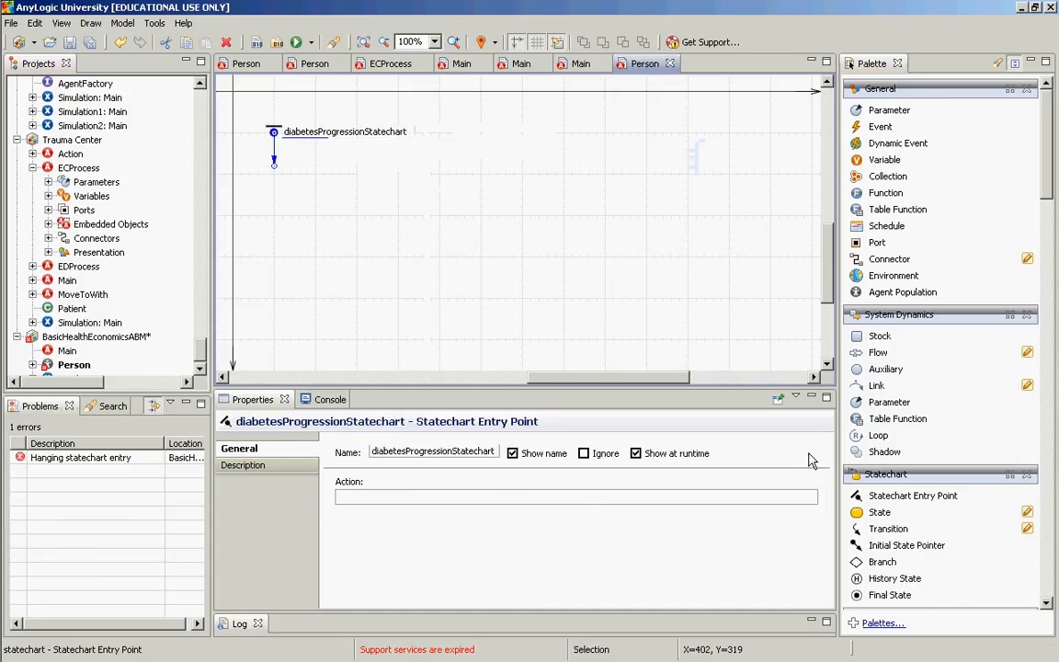
Place a state at the tip of the statechart entry point and name it Normoglycemic
left_click_drag(872, 513, 237, 171)
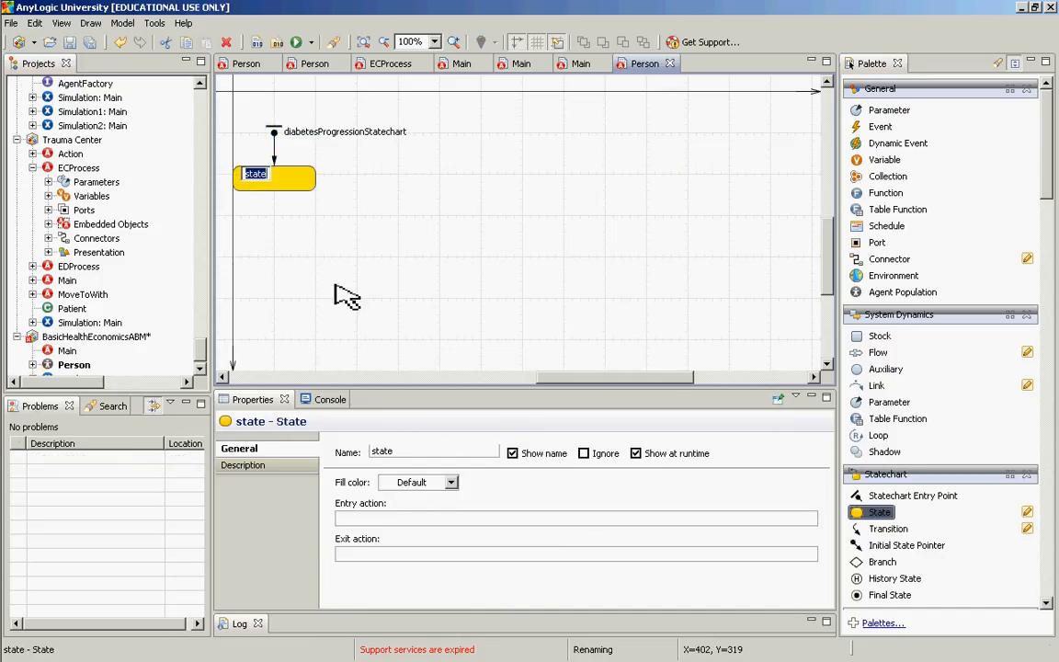
type("Normoglycemic")
key("Return")
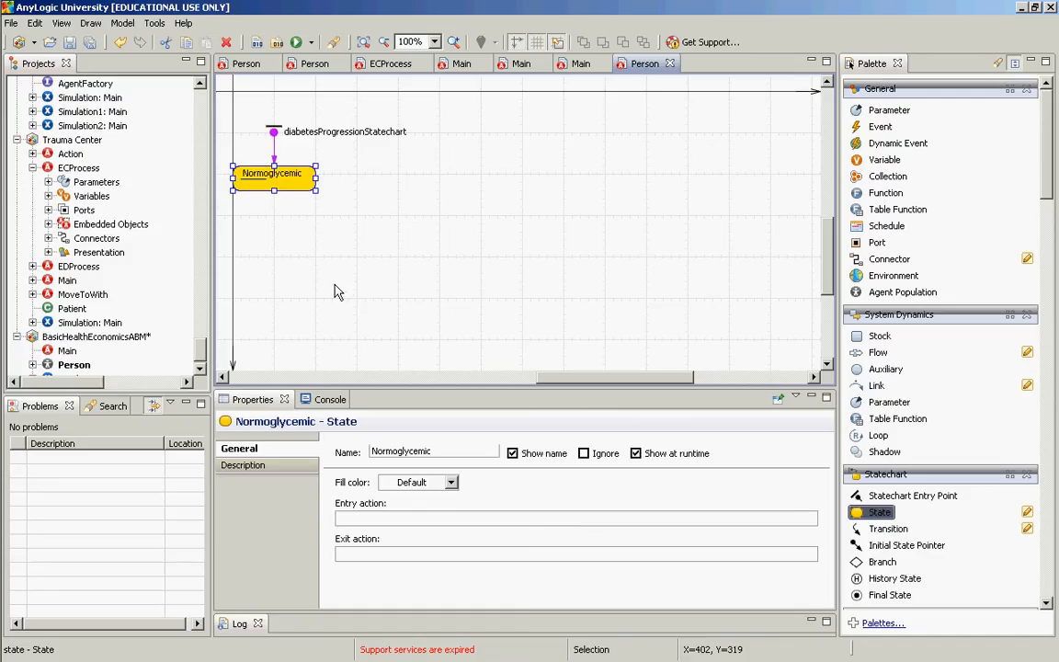
Add a state directly below Normoglycemic and name it Prediabetic
left_click_drag(880, 512, 238, 230)
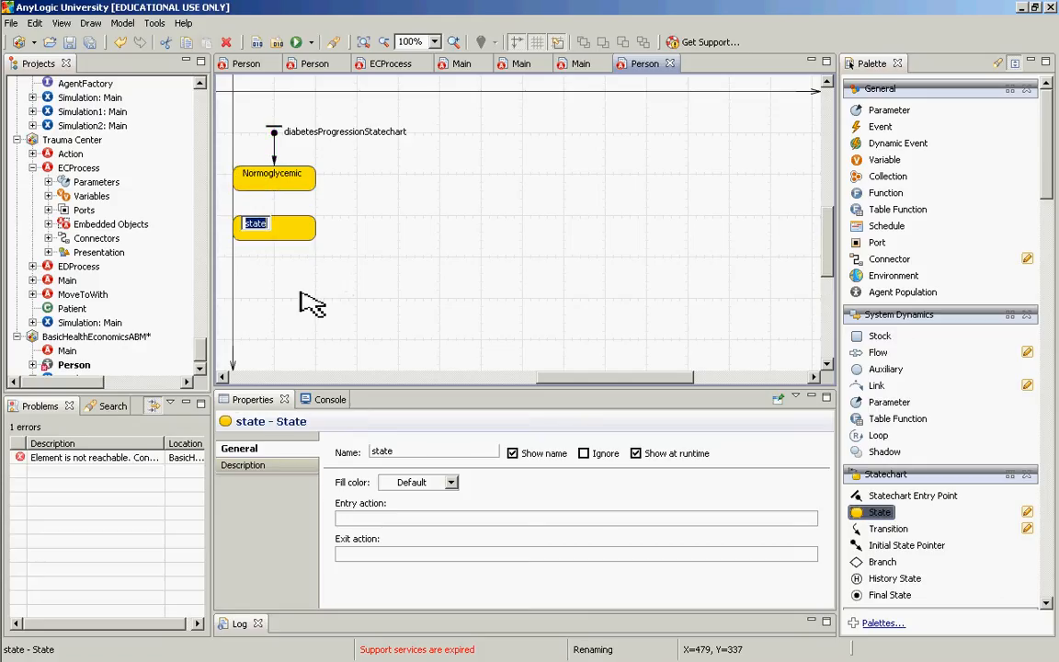
type("Orediabet")
key("BackSpace")
key("BackSpace")
key("BackSpace")
key("BackSpace")
key("BackSpace")
key("BackSpace")
key("BackSpace")
type("ediabetic")
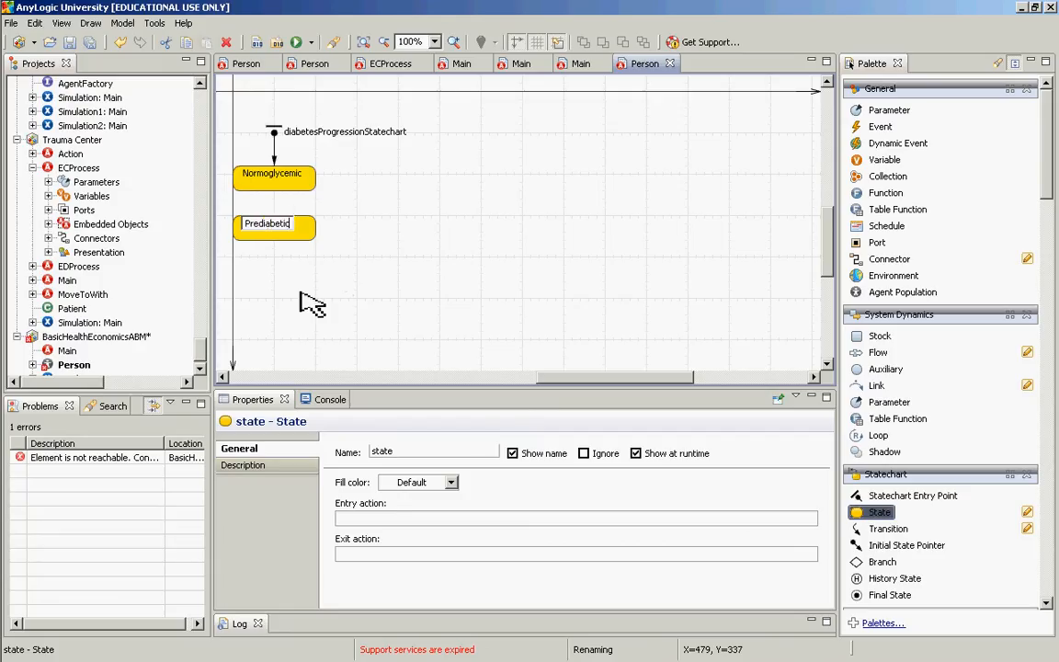
key("Return")
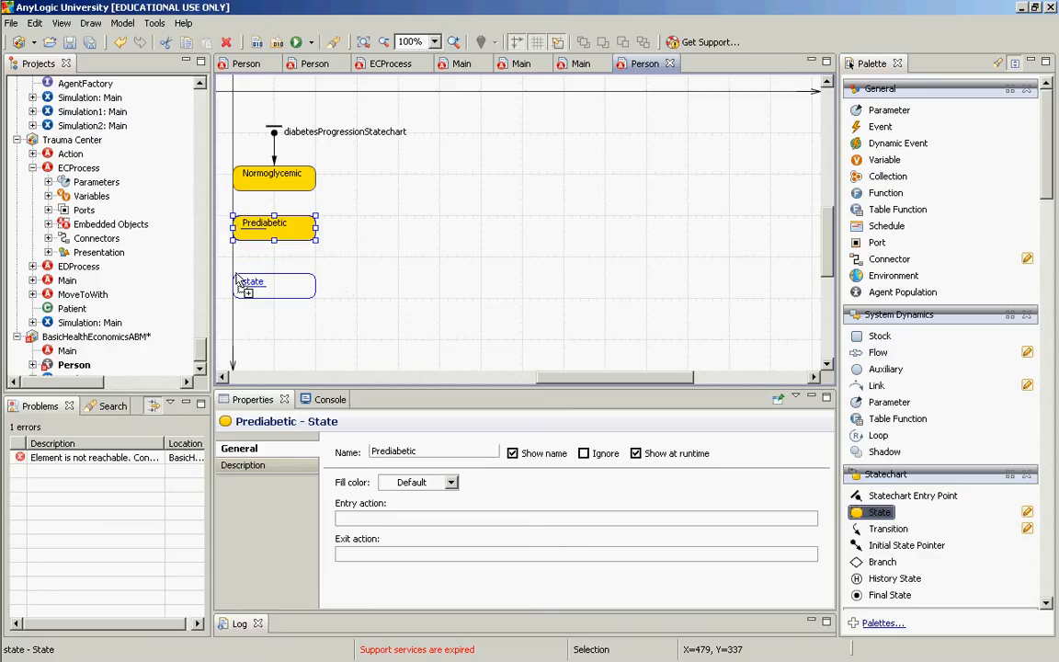
Add a state directly below Prediabetic and name it Type2Diabetes
left_click(237, 278)
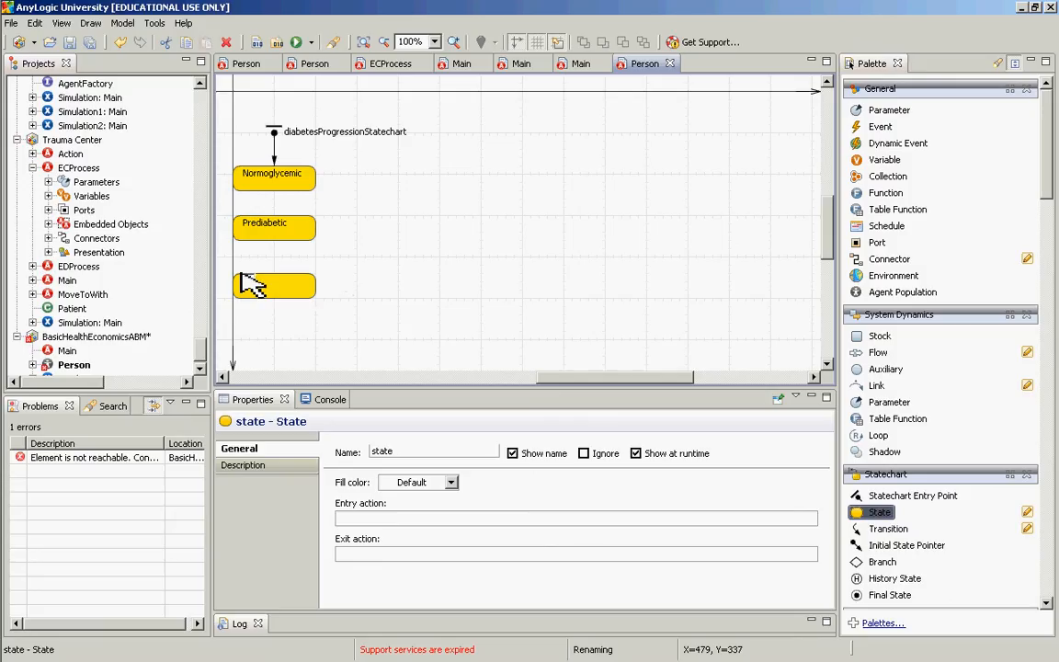
type("2Diabetes")
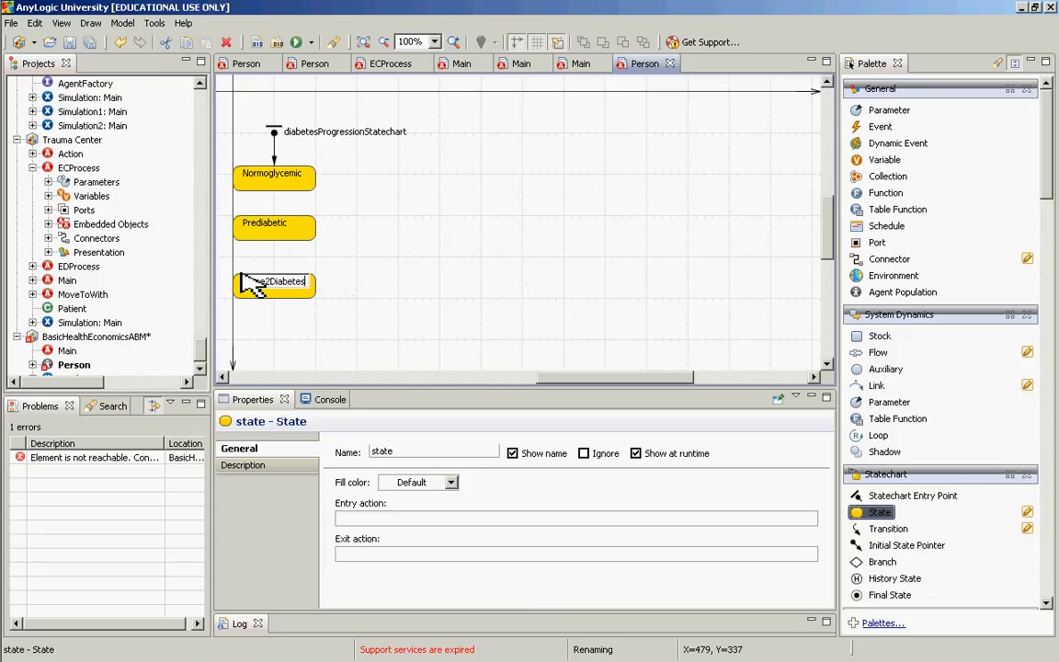
key("Return")
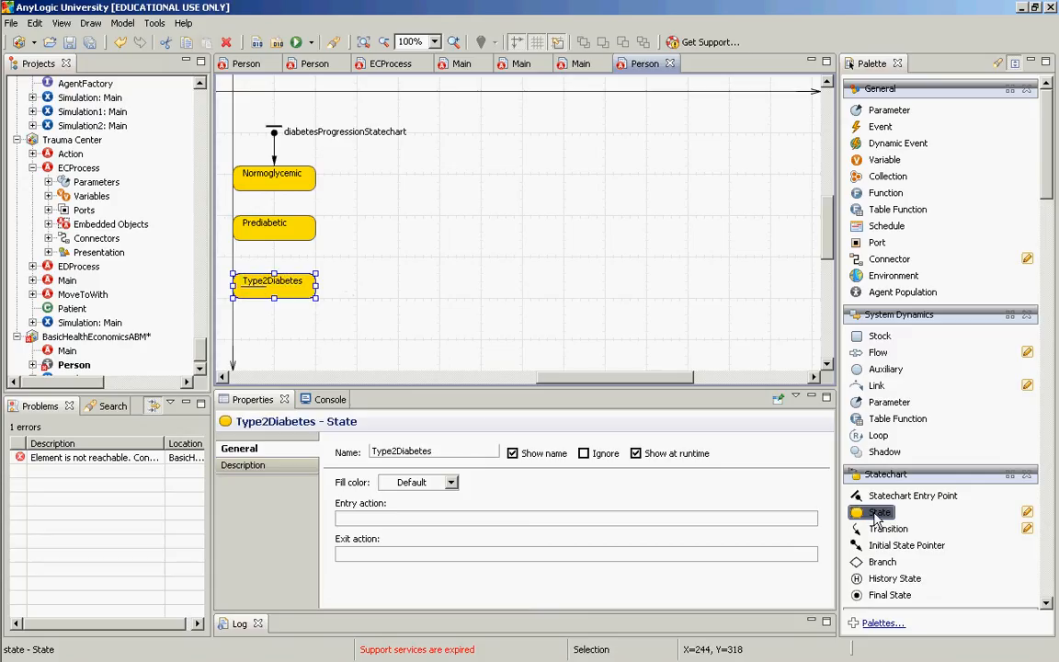
Add a state directly below Type2Diabetes and name it ESRD
left_click_drag(876, 517, 246, 346)
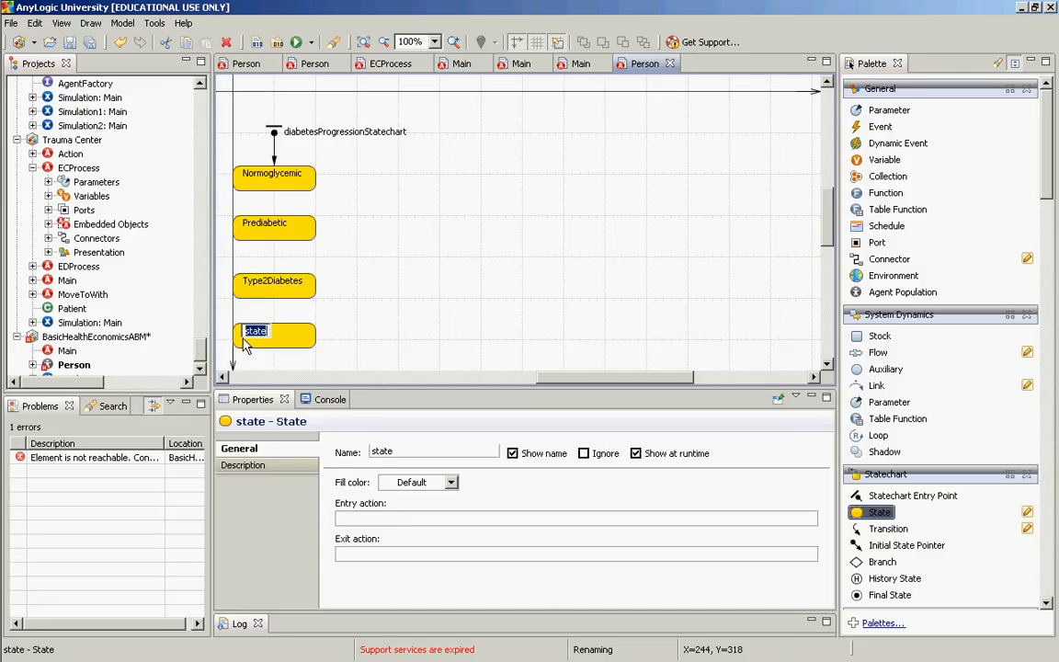
type("ESRD")
key("Return")
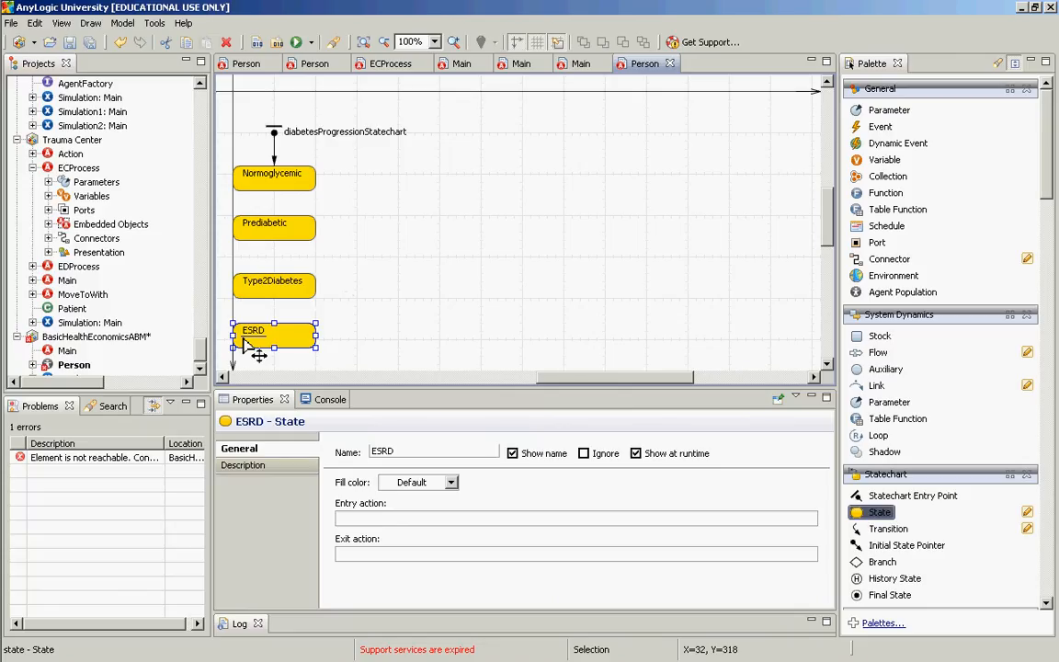
Add a state directly below ESRD and name it Transplant
left_click_drag(825, 214, 826, 243)
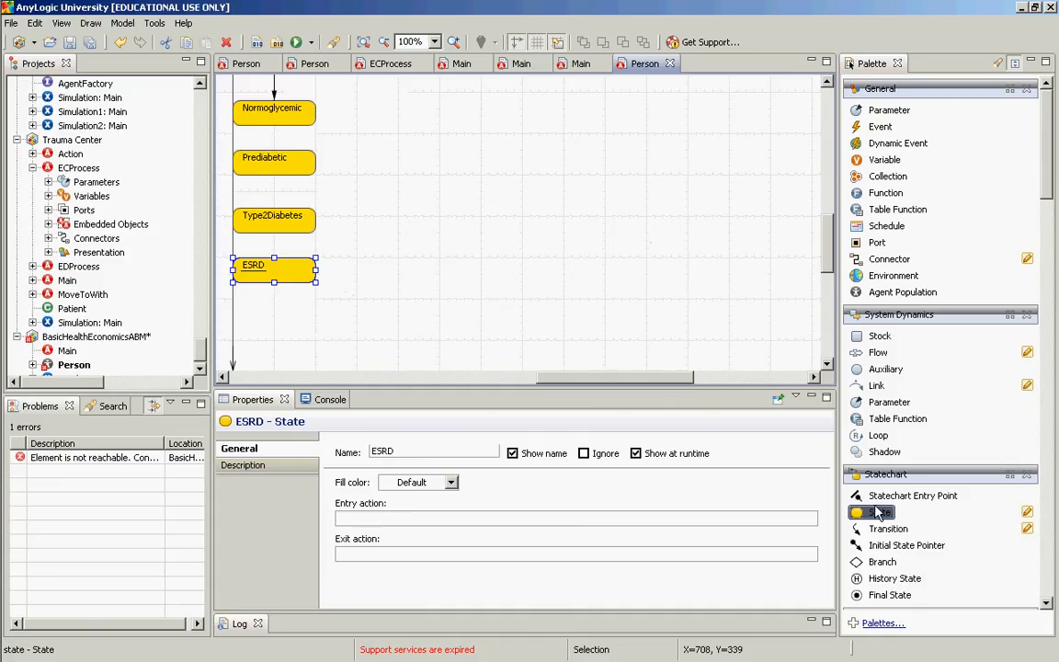
left_click_drag(871, 515, 230, 361)
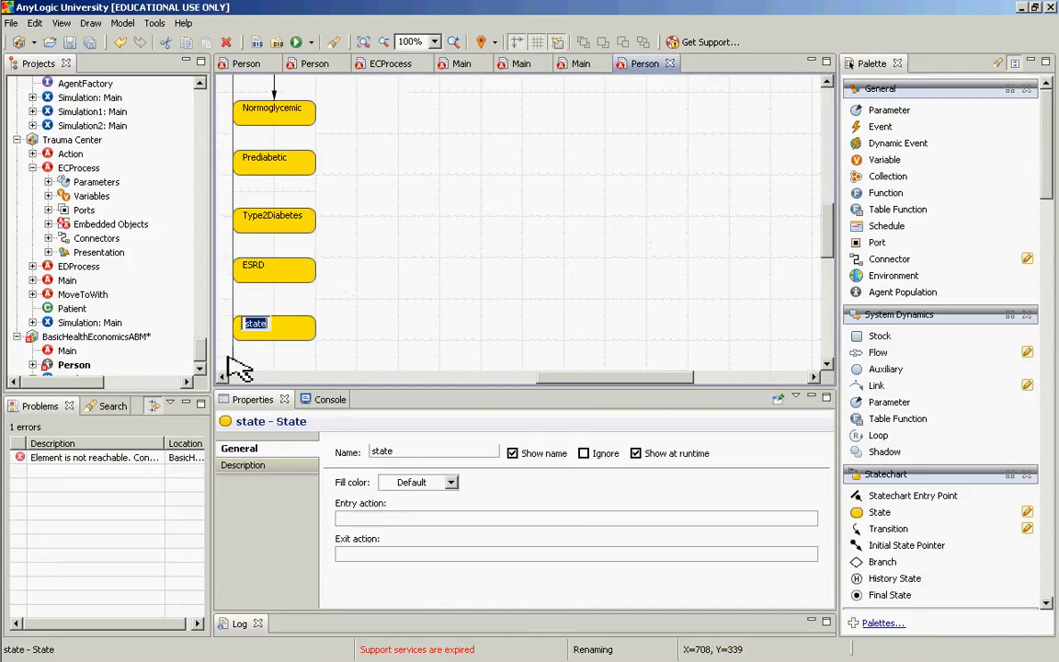
type("Transplant")
key("Return")
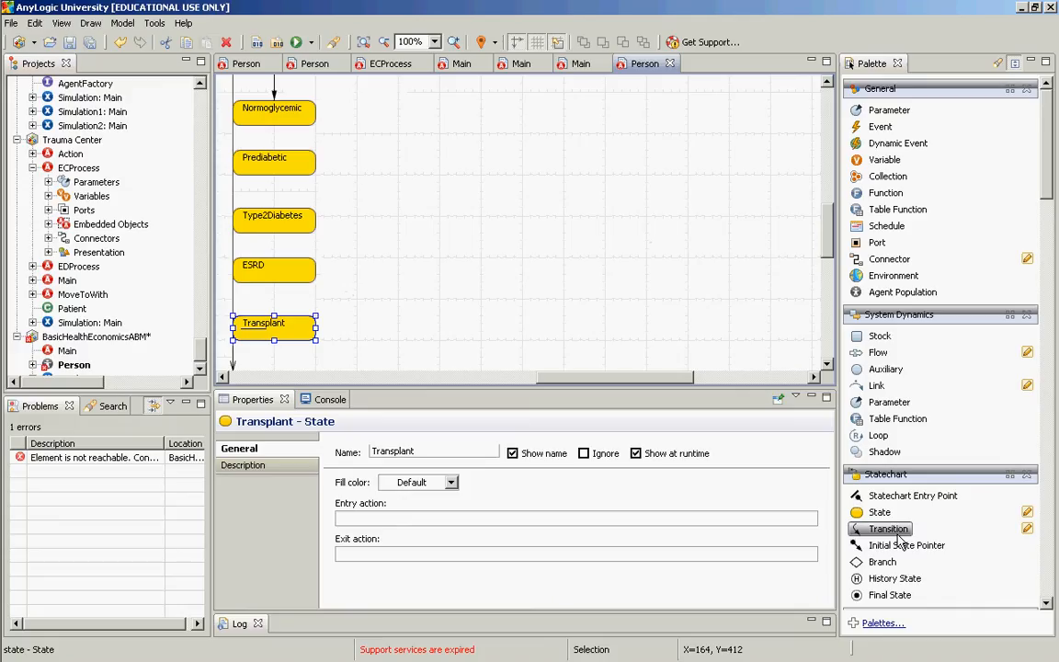
Connect Normoglycemic to Prediabetic with a transition and name it developmentOfPrediabetes
left_click_drag(891, 534, 273, 120)
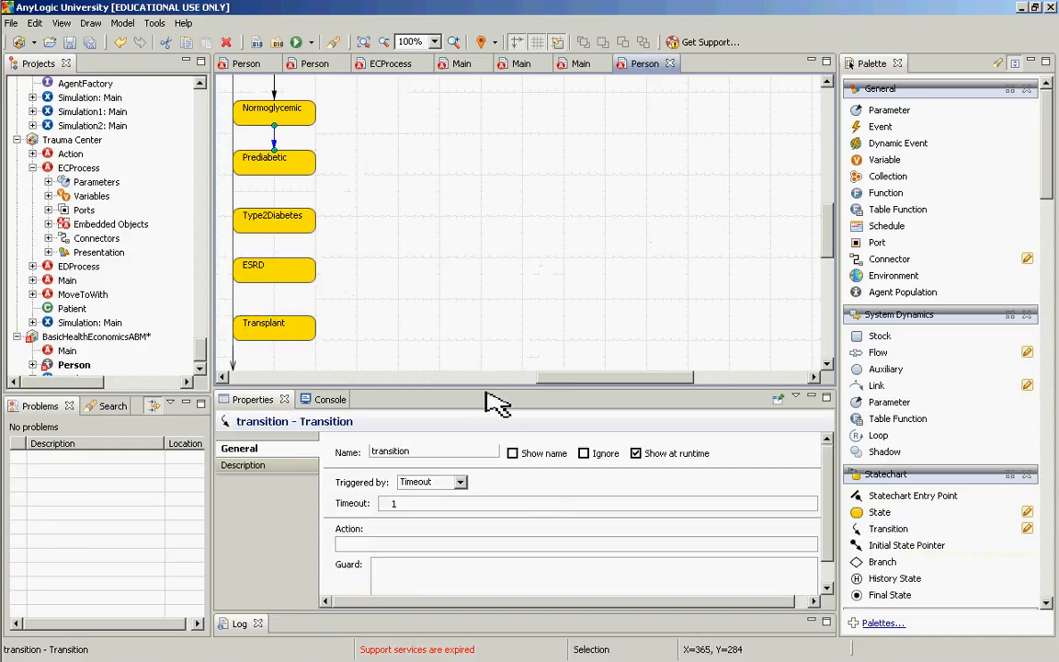
double_click(424, 457)
type("developmentOf")
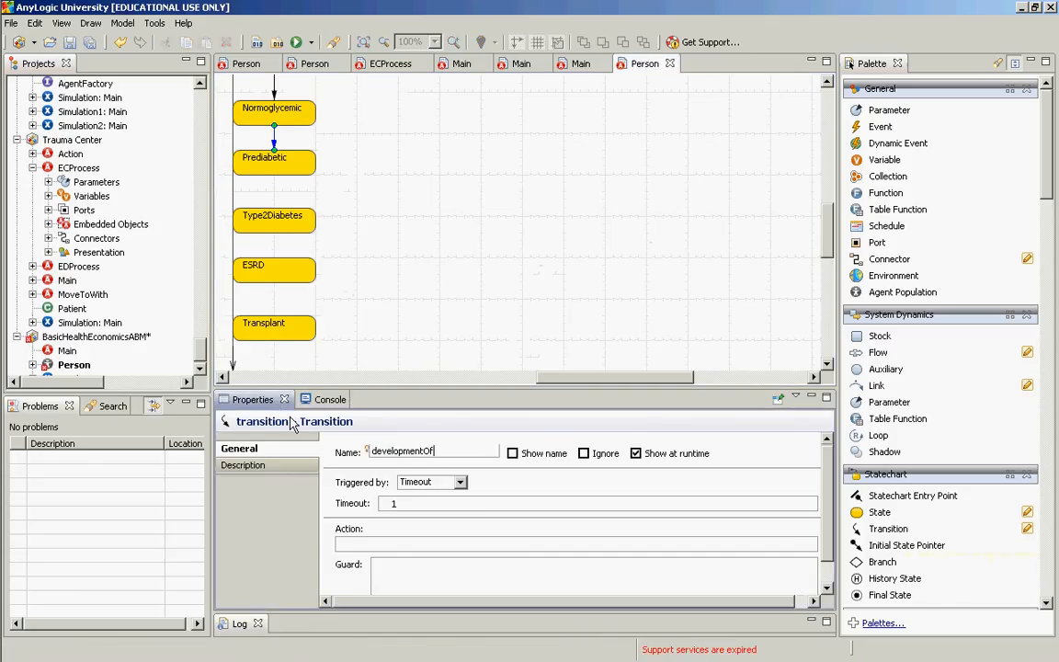
type("Prediabetes")
Make the developmentOfPrediabetes transition triggered by Rate, with a rate of 0.02
left_click(460, 482)
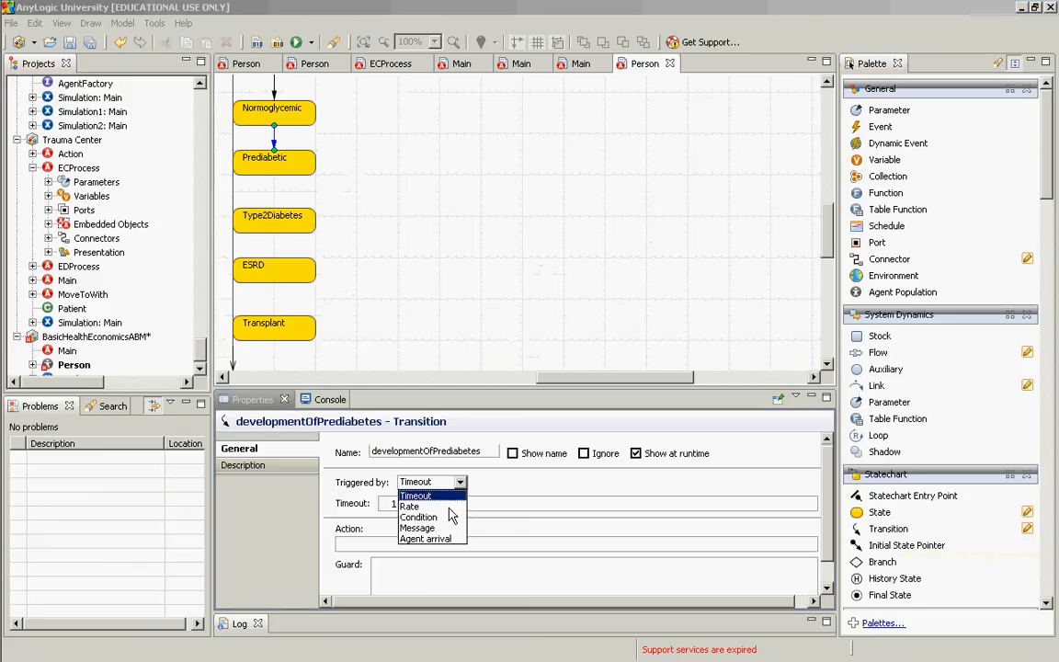
left_click(449, 509)
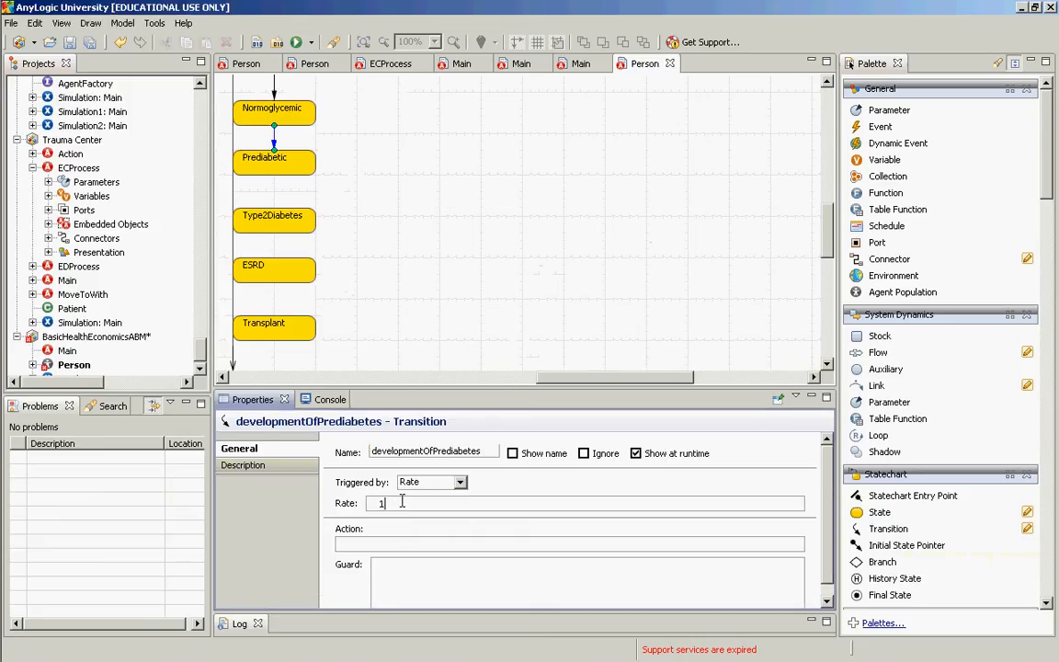
left_click_drag(401, 502, 362, 509)
type("0.02")
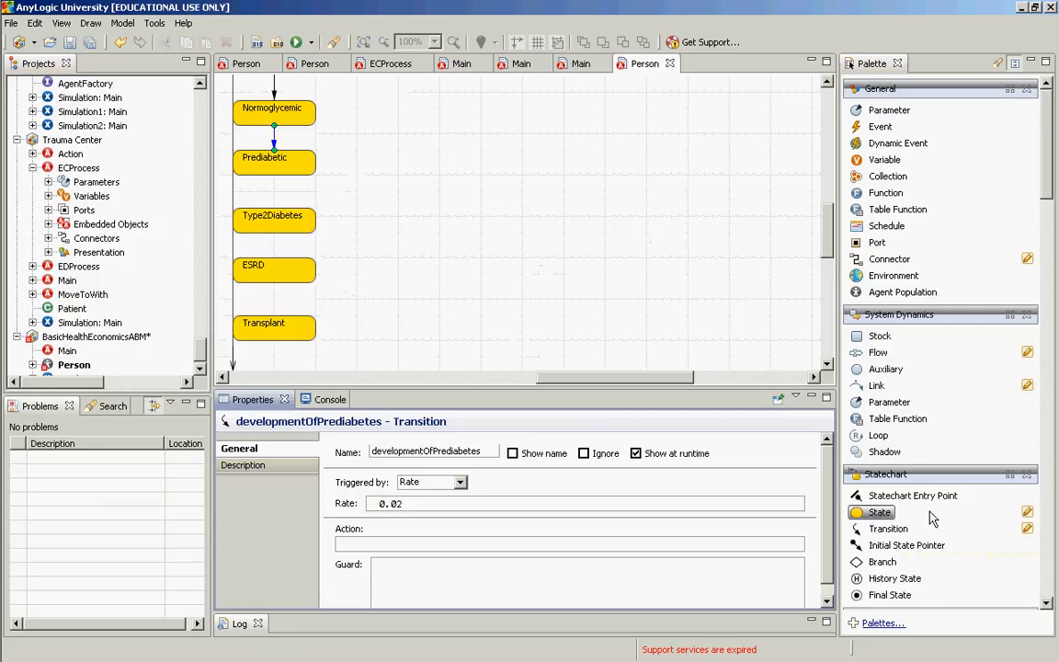
Add a transition from Prediabetic to Type2Diabetes, attaching both of its ends to the states
left_click(854, 526)
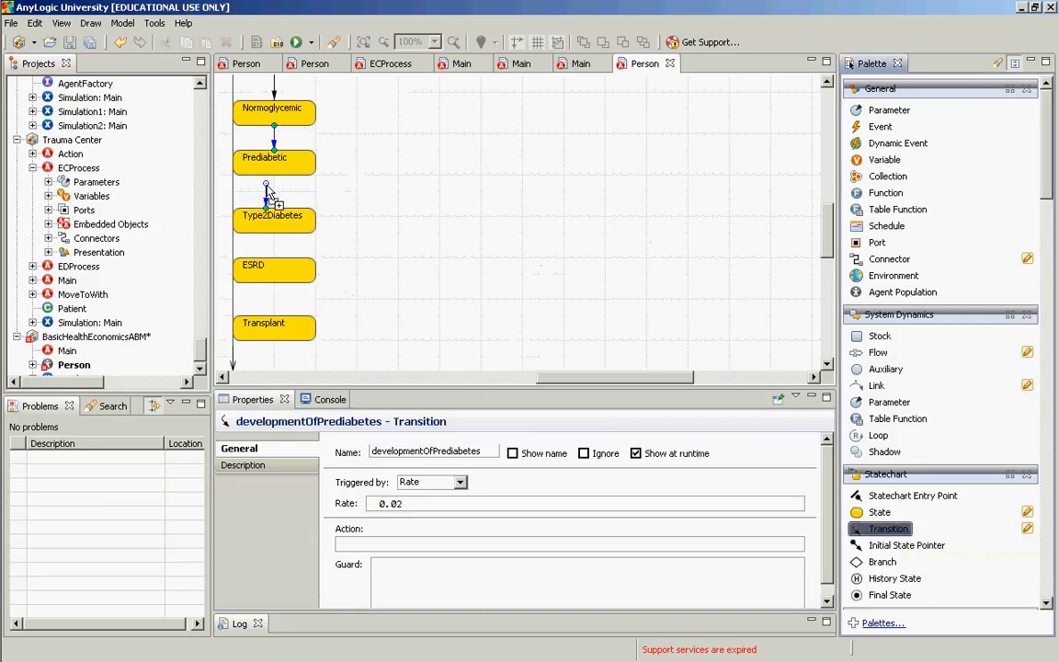
left_click(273, 185)
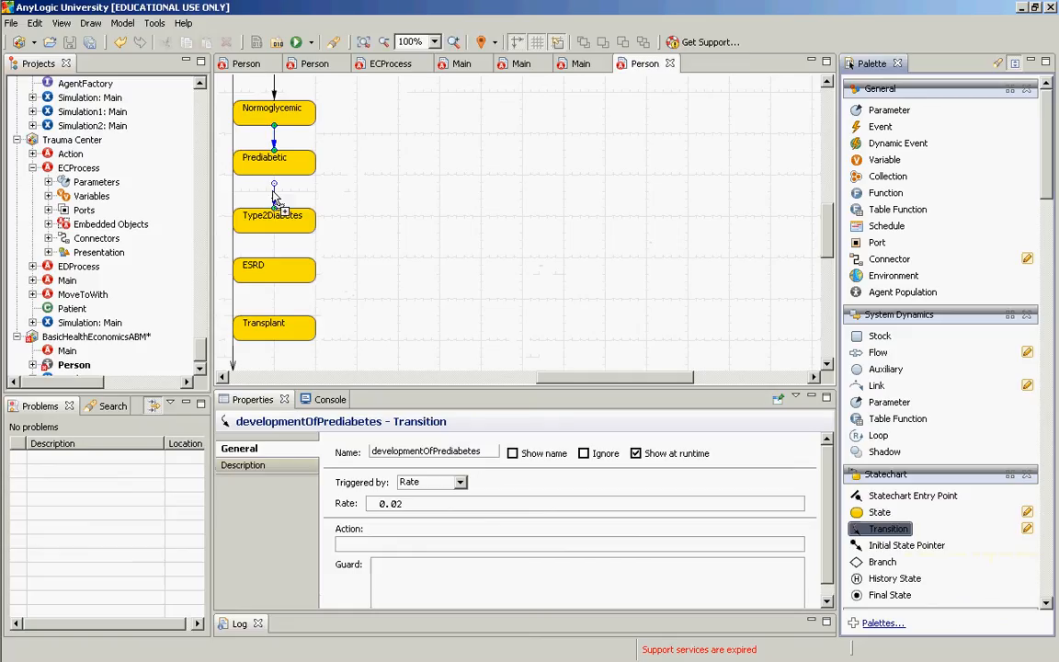
left_click(274, 202)
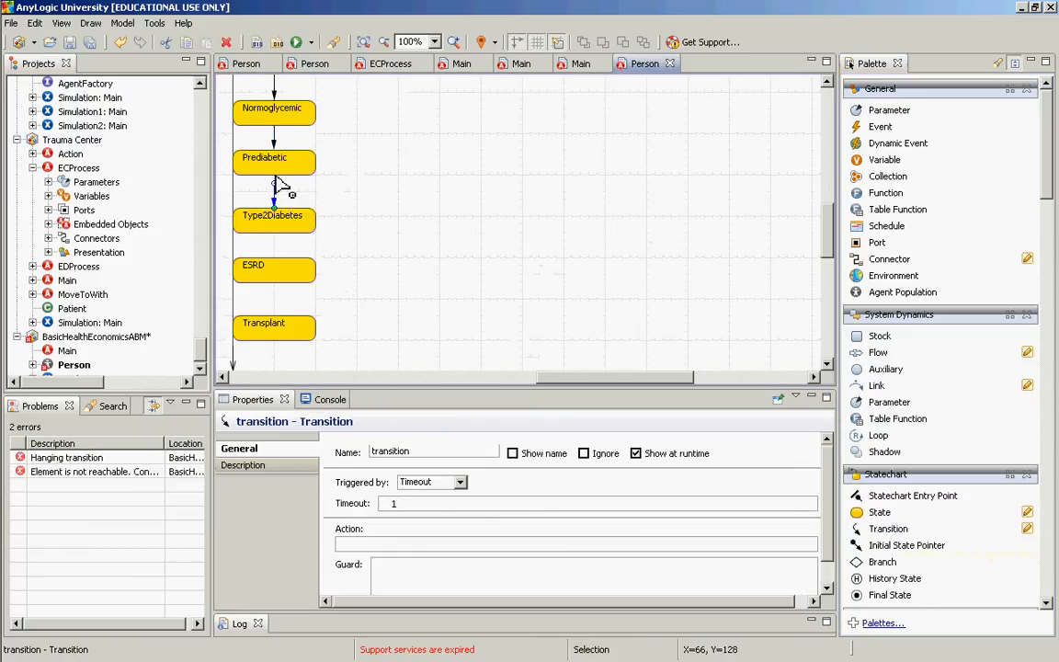
left_click_drag(275, 182, 274, 175)
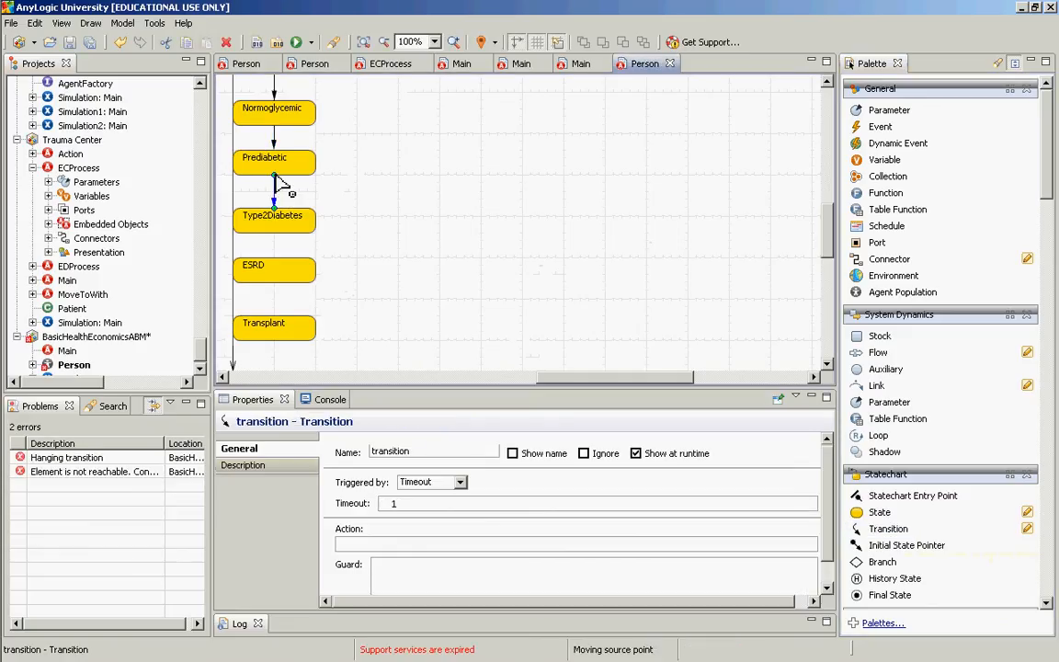
Make the transition from Prediabetic to Type2Diabetes triggered by Rate, with a rate of 0.1
left_click(460, 484)
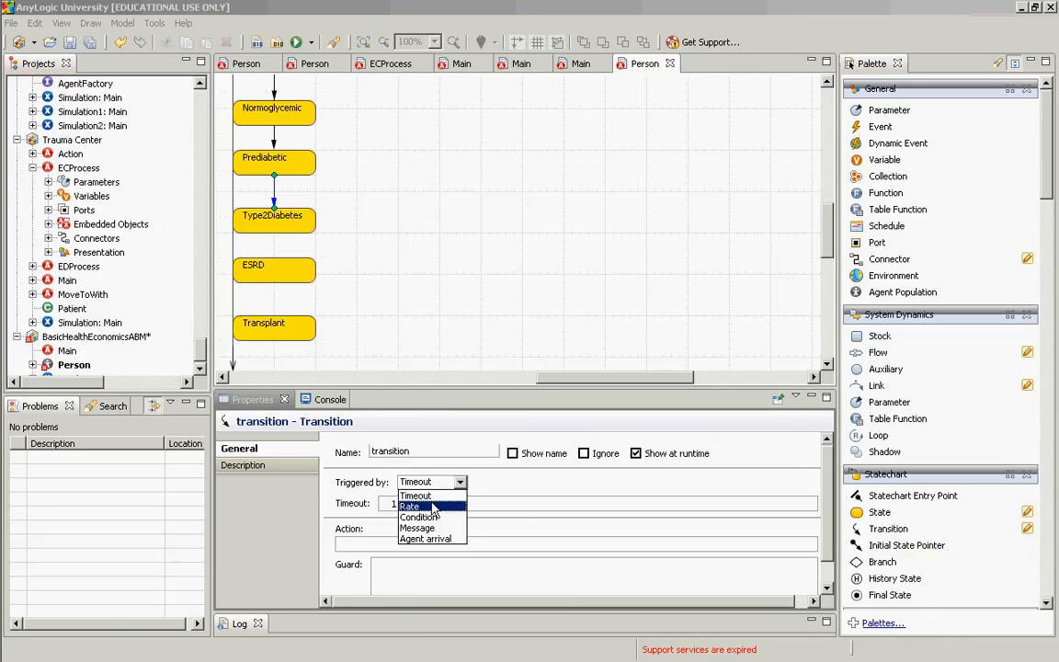
left_click(433, 507)
left_click(428, 505)
key("BackSpace")
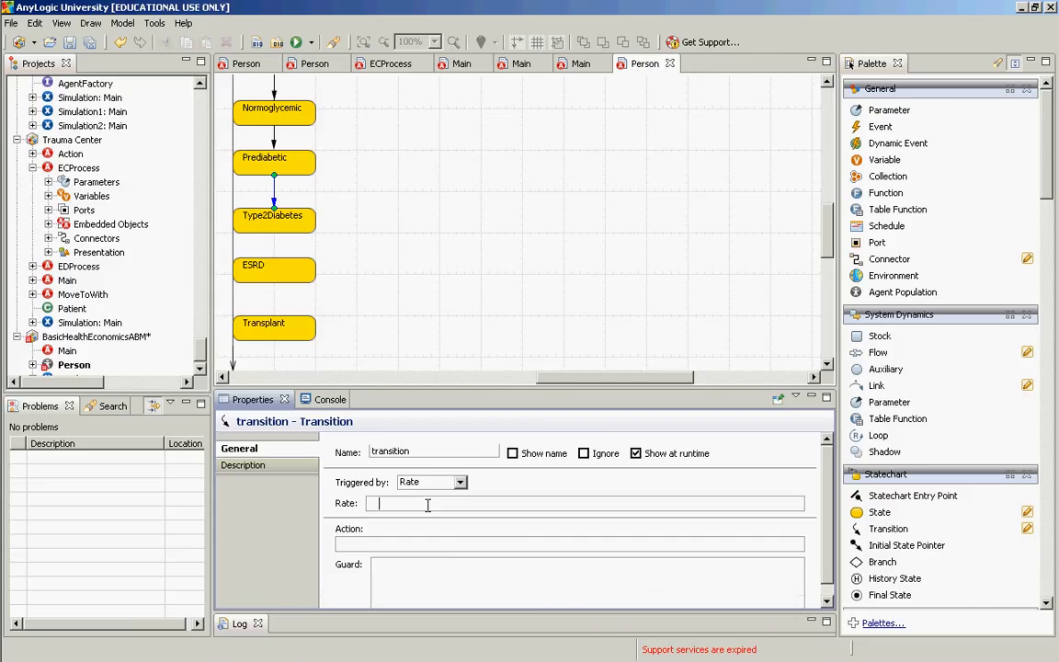
type("0.1")
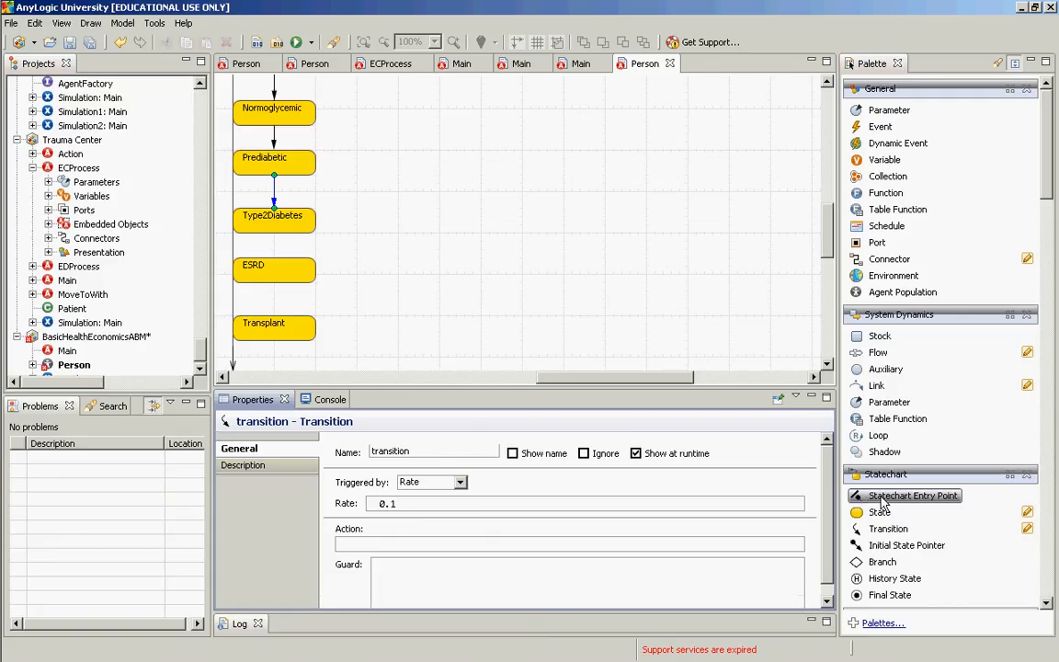
Add a transition from Type2Diabetes to ESRD, triggered by Rate with a rate of 1/14.0
left_click_drag(872, 529, 275, 242)
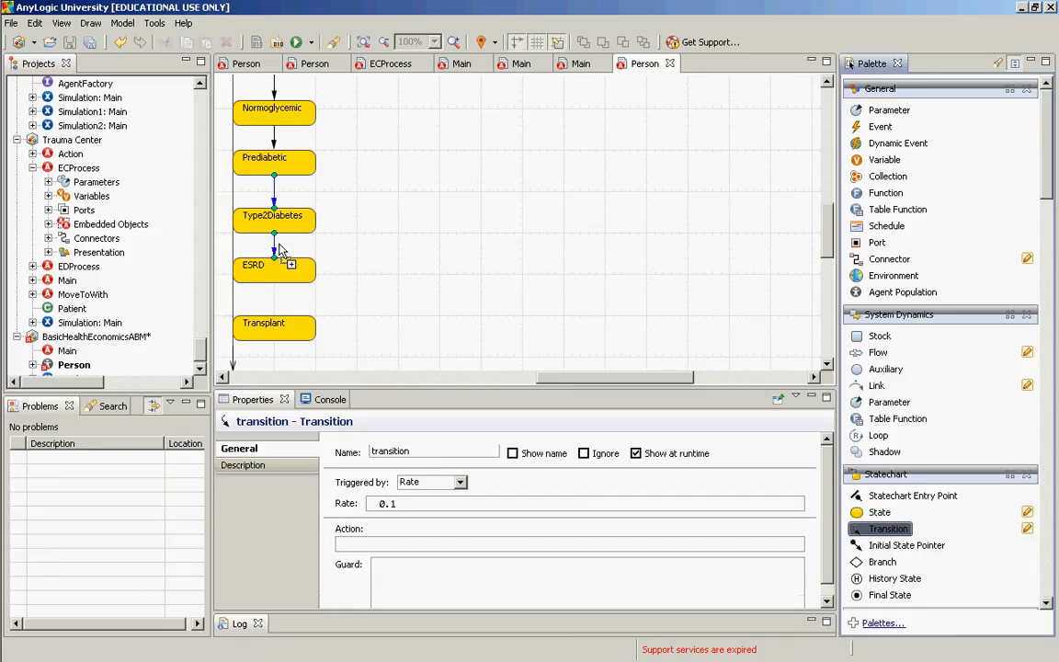
left_click(461, 484)
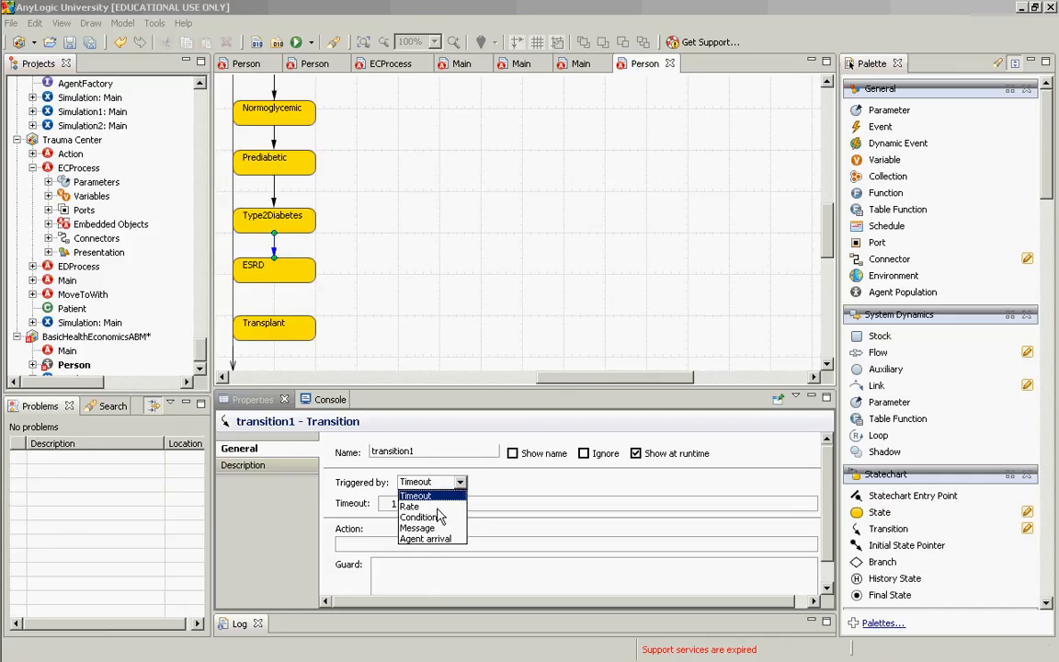
left_click(437, 506)
left_click_drag(397, 504, 376, 504)
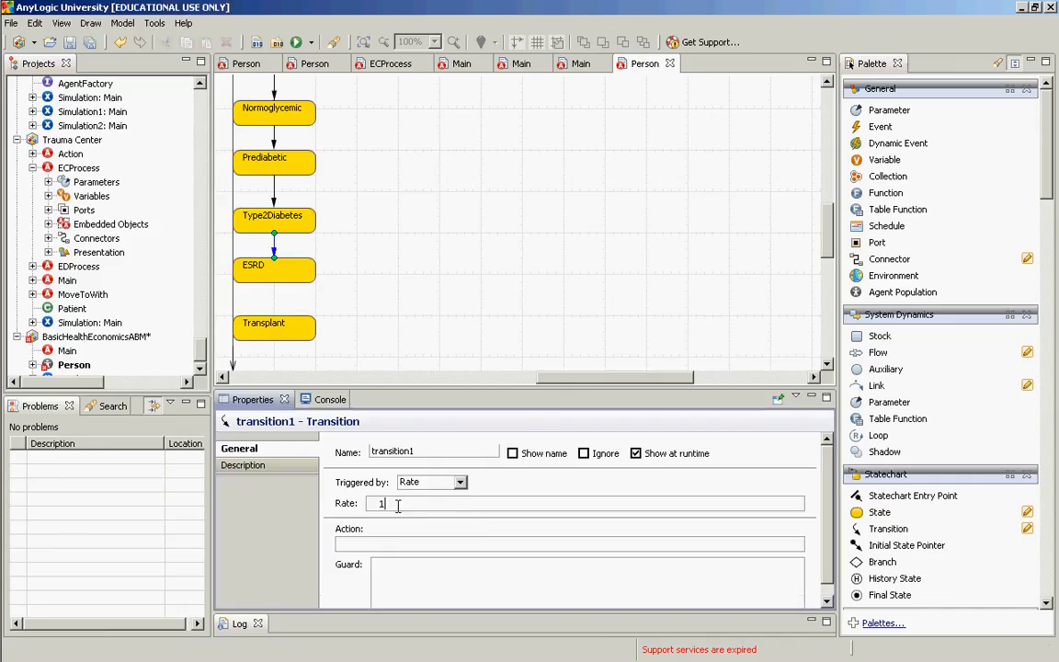
type("1/14.0")
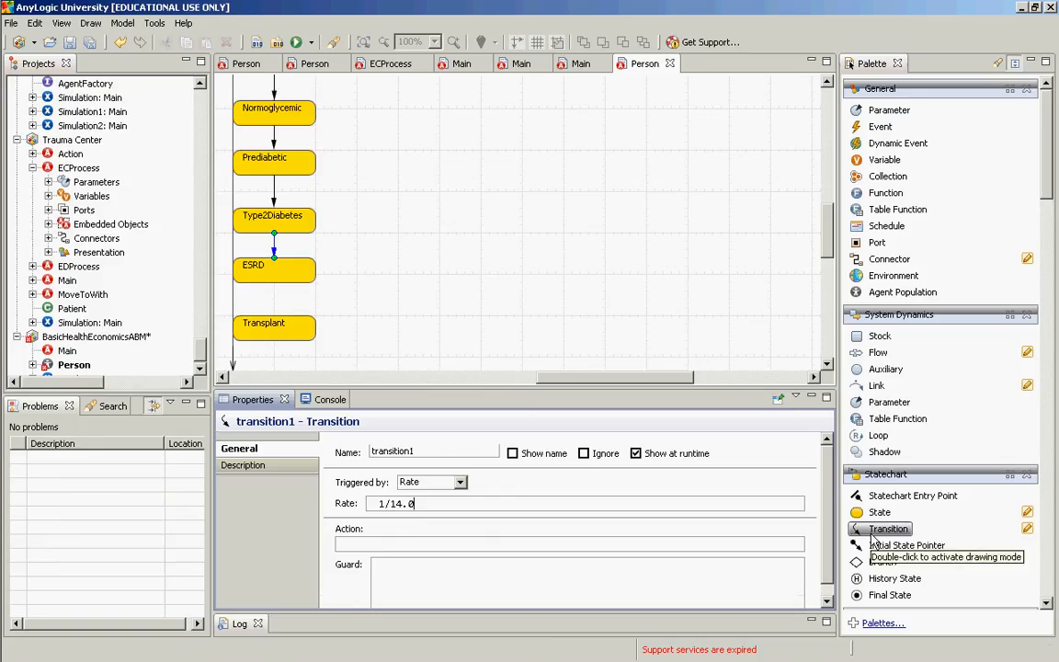
Add a transition from ESRD to Transplant, triggered by Rate with a rate of 0.2
left_click_drag(873, 543, 274, 287)
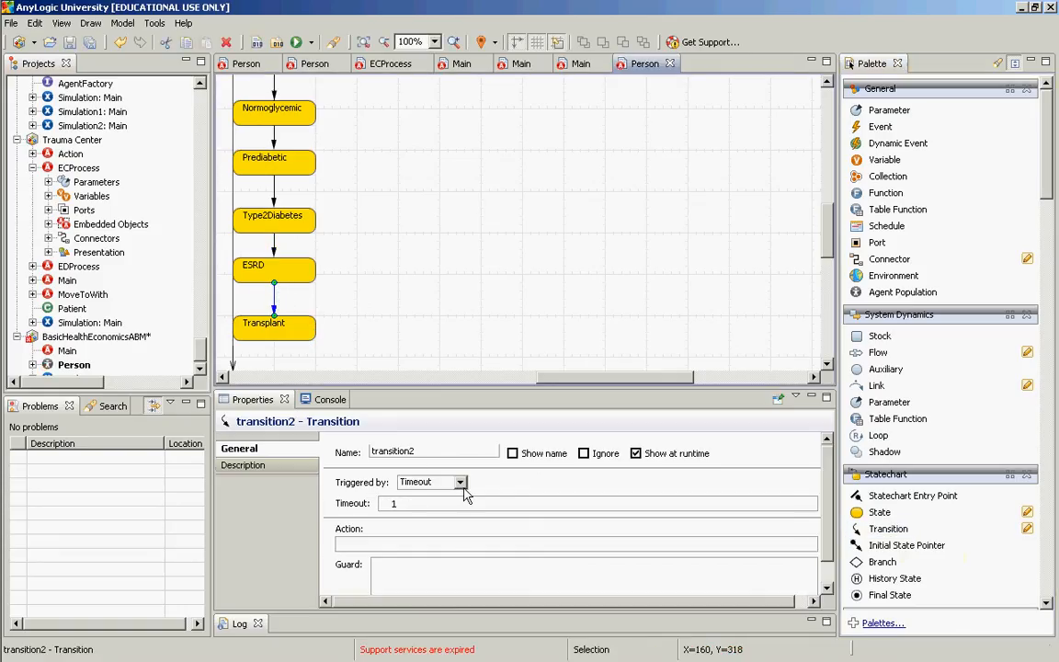
left_click(461, 482)
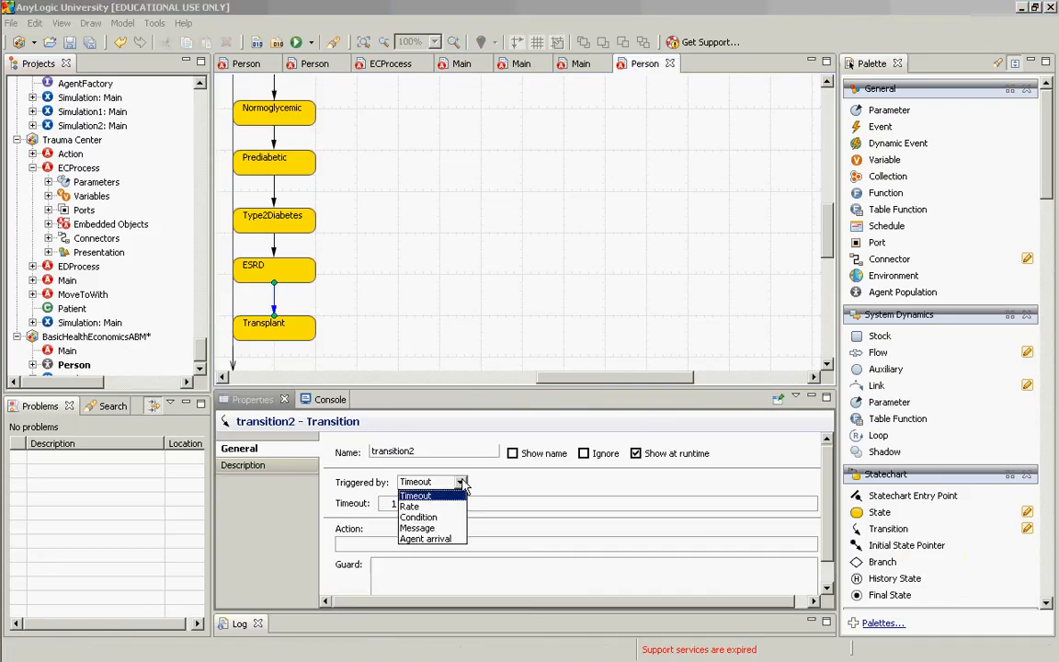
left_click(442, 506)
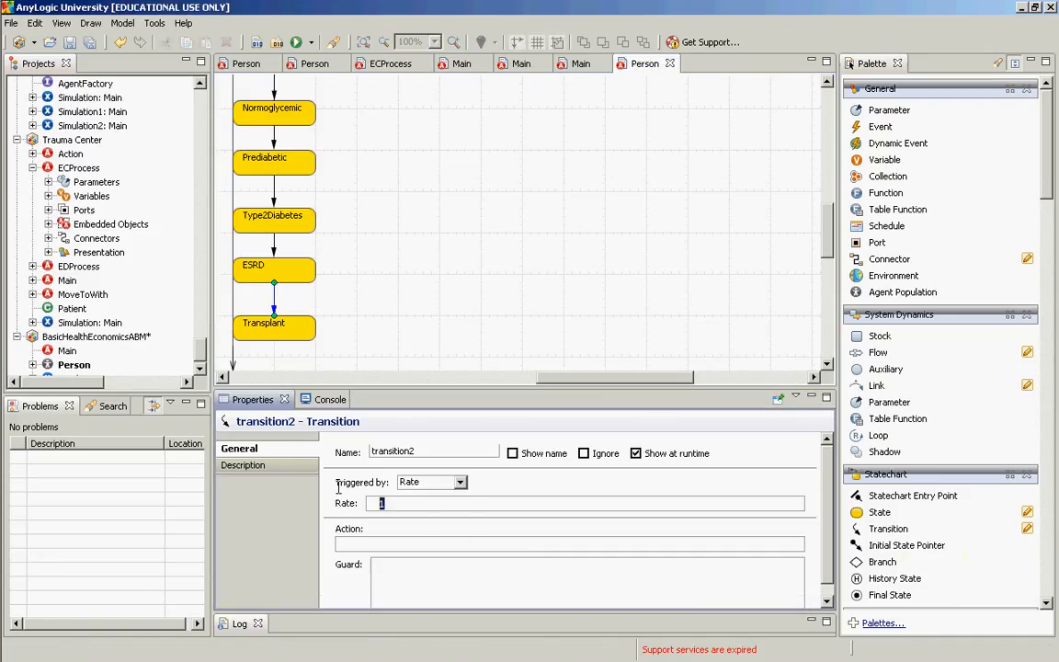
type("0.")
type("3")
key("BackSpace")
type("2")
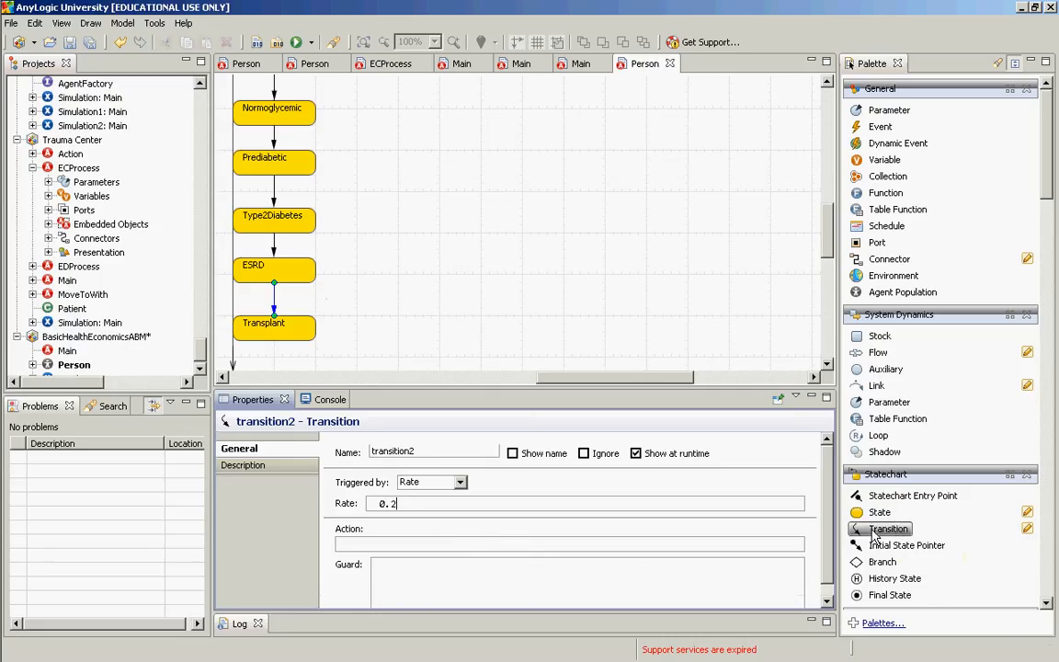
Place a final state beside the state column, between the ESRD and Transplant levels, and connect ESRD to it with a transition
left_click_drag(880, 596, 391, 287)
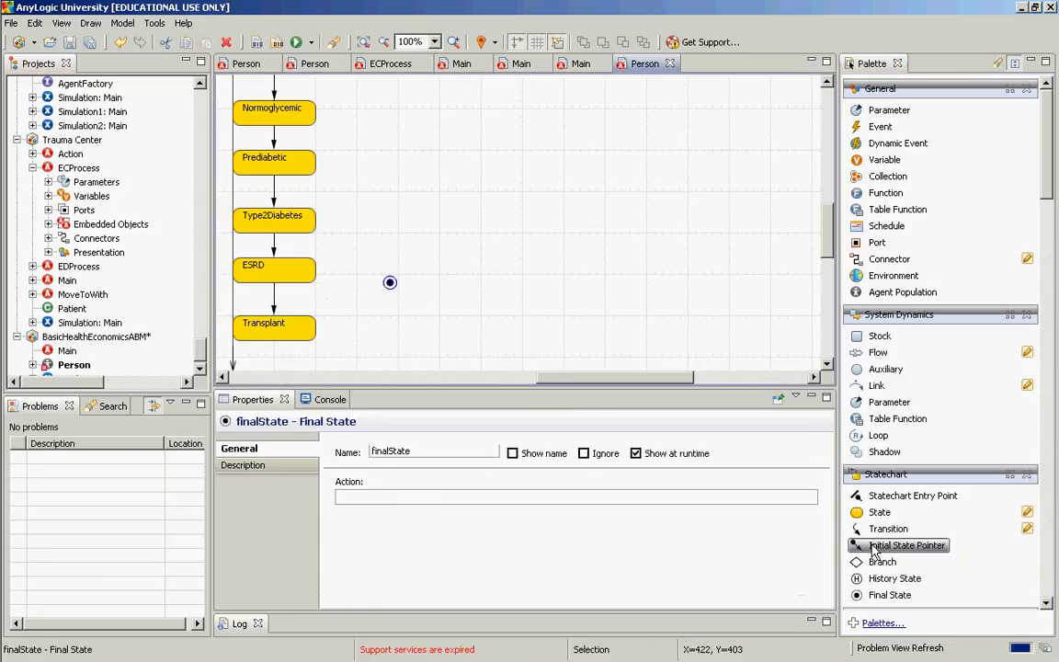
mouse_move(873, 533)
left_mouse_down()
mouse_move(759, 469)
mouse_move(415, 327)
mouse_move(318, 266)
mouse_move(318, 302)
mouse_move(405, 283)
mouse_move(393, 287)
left_mouse_up()
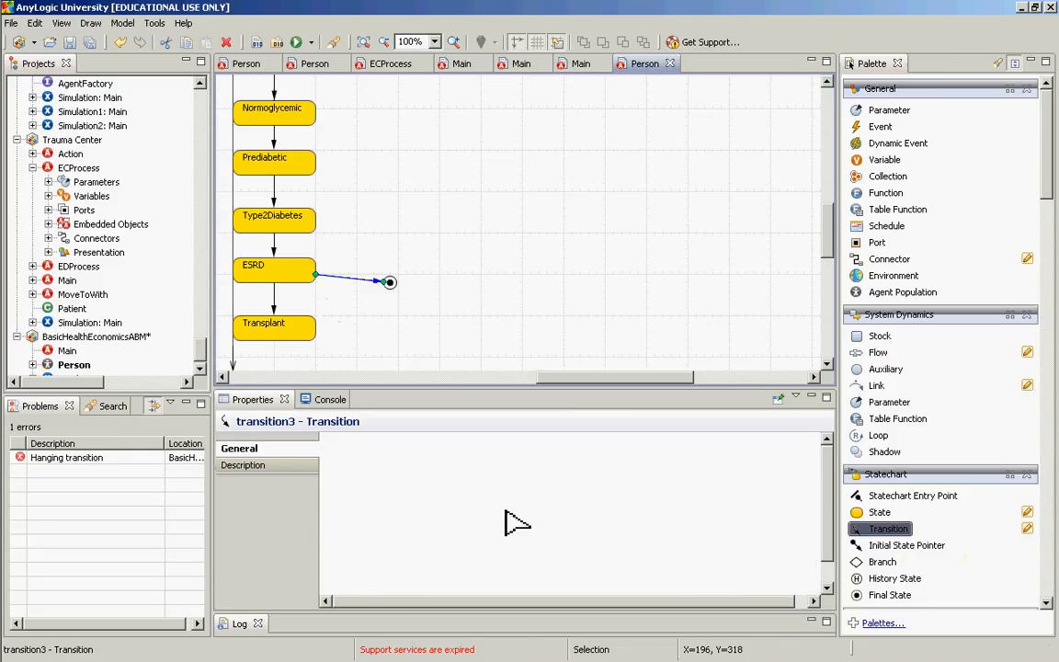
left_click(390, 283)
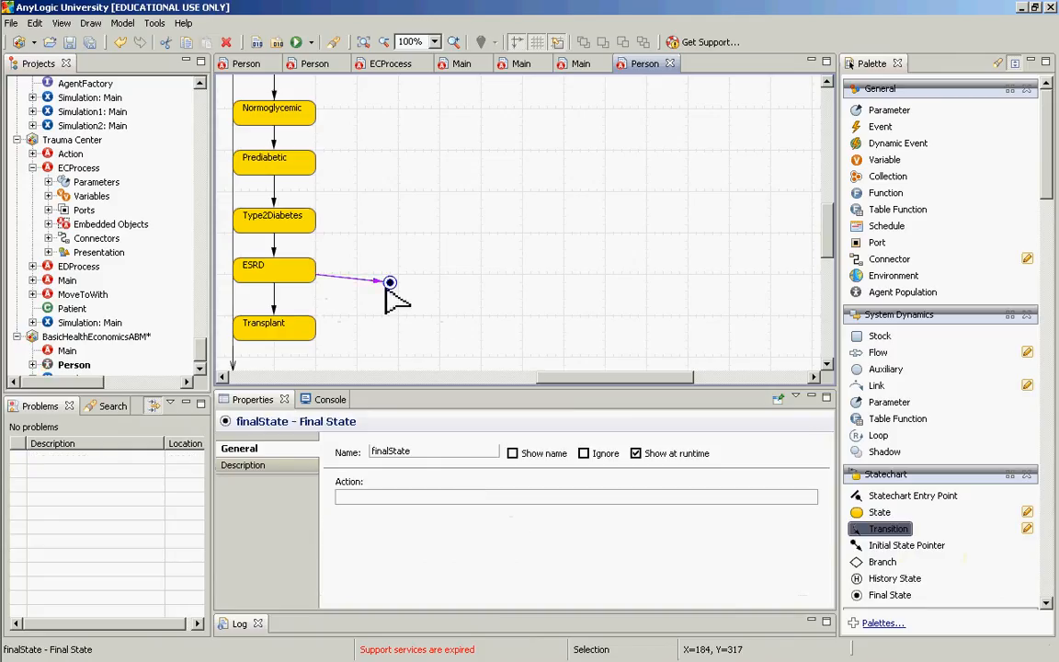
left_click_drag(393, 287, 386, 303)
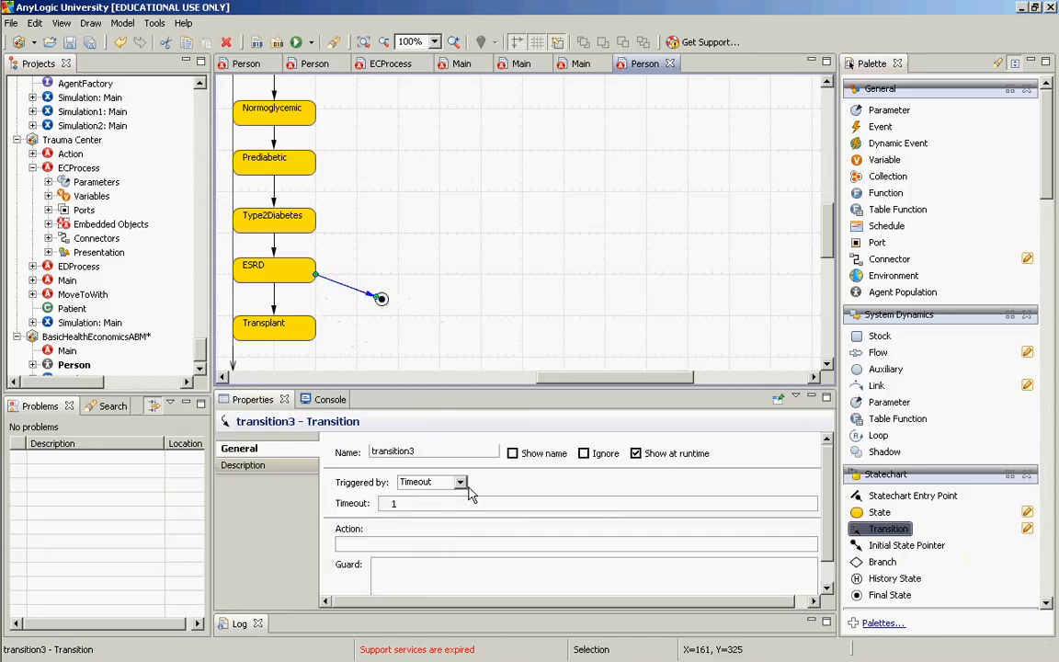
Make the transition from ESRD to the final state triggered by Rate, with a rate of 1/2.5
left_click(459, 483)
left_click(415, 503)
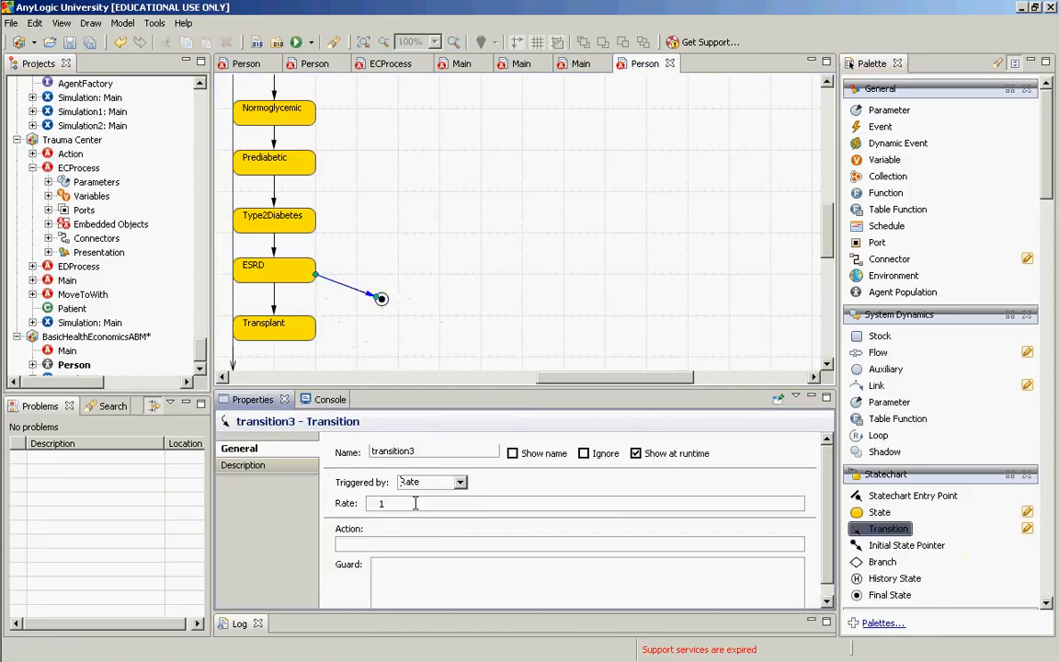
left_click(431, 503)
type("/2.5")
left_click_drag(882, 545, 383, 304)
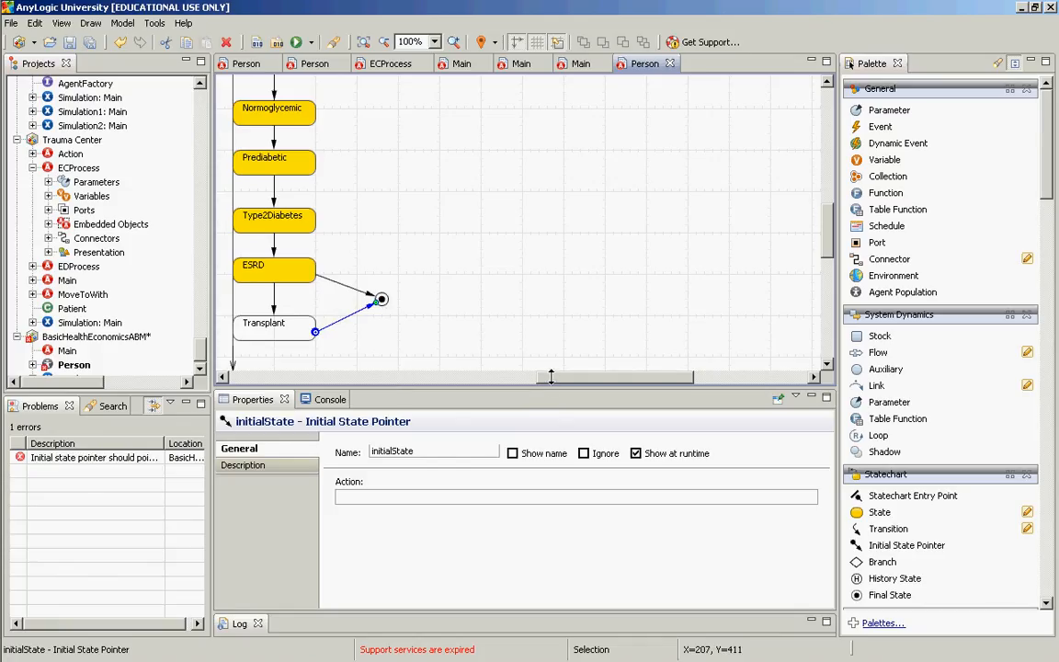
left_click_drag(633, 376, 593, 376)
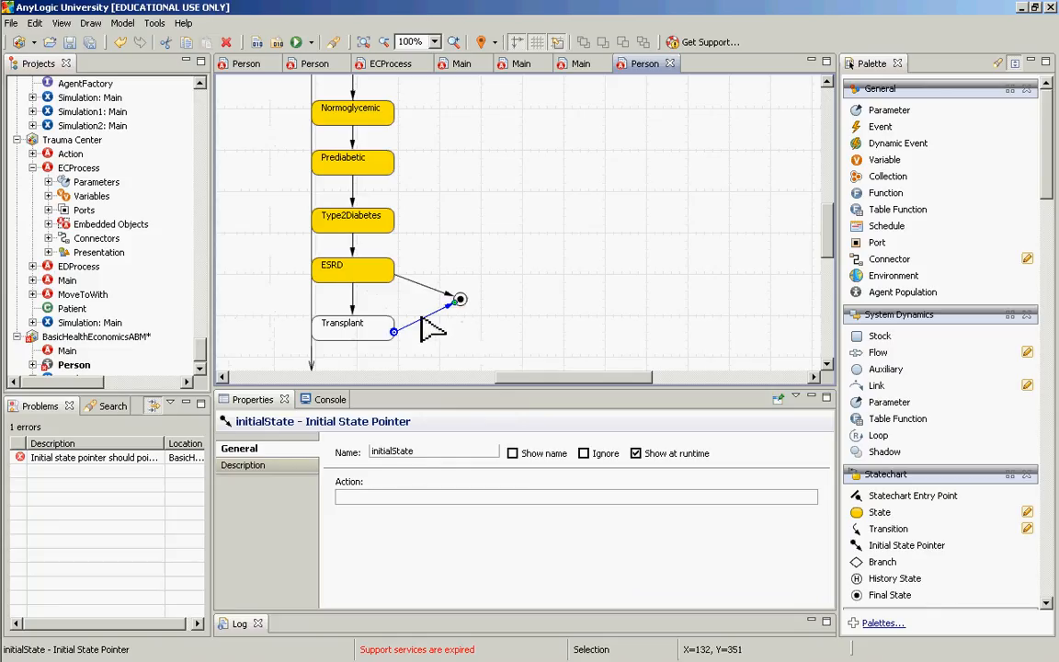
key("Delete")
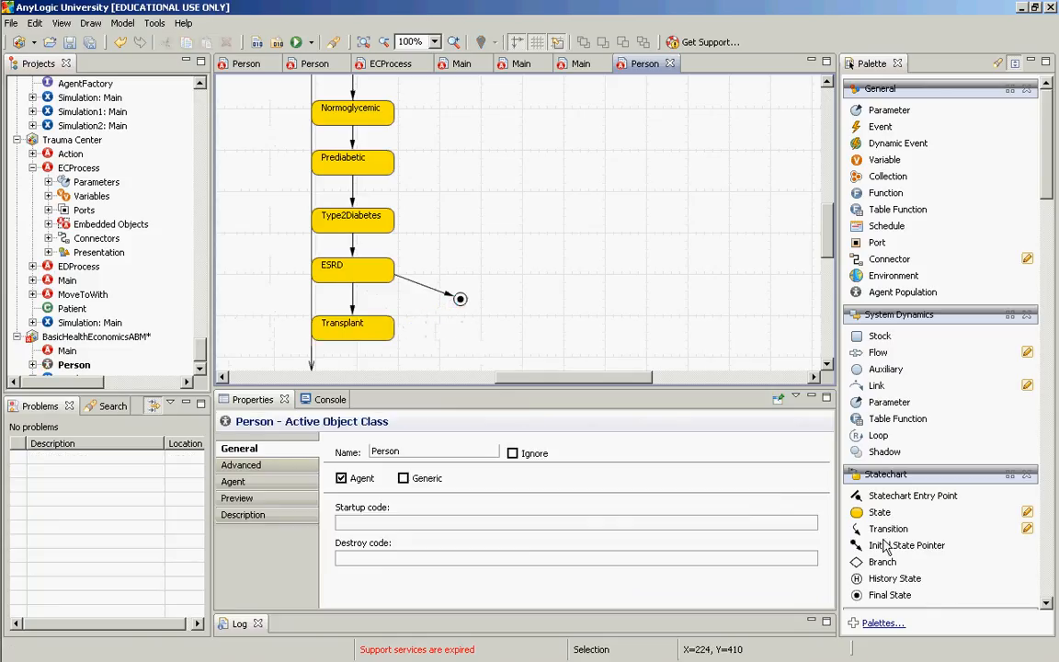
Add a transition from Transplant to the final state, triggered by Rate with a rate of 0.05
left_click(877, 532)
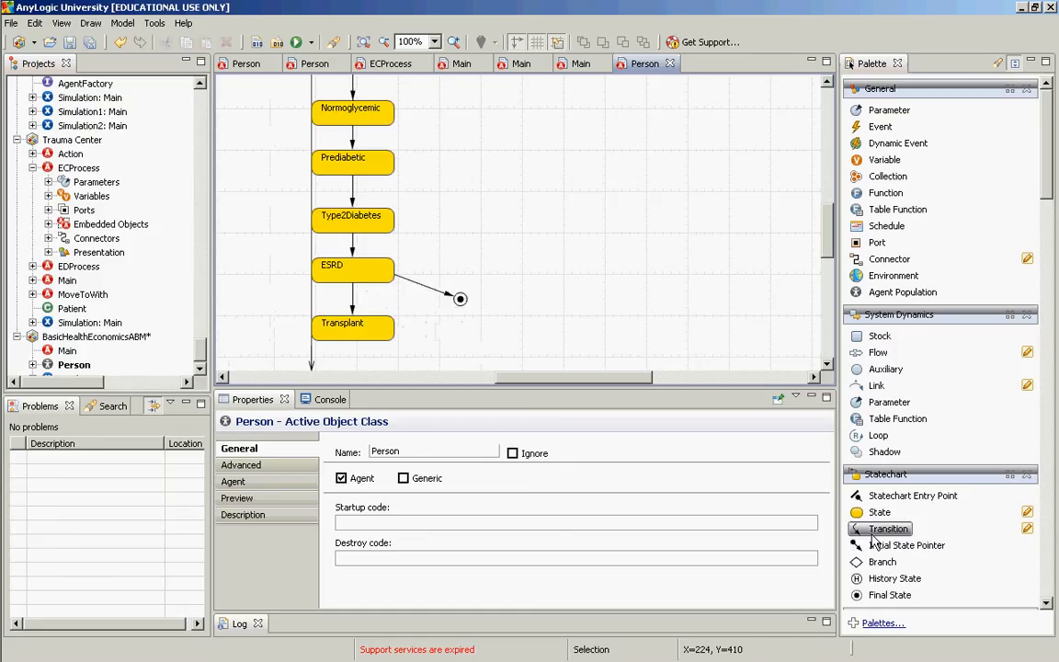
left_click_drag(872, 535, 398, 322)
left_click_drag(431, 404, 380, 366)
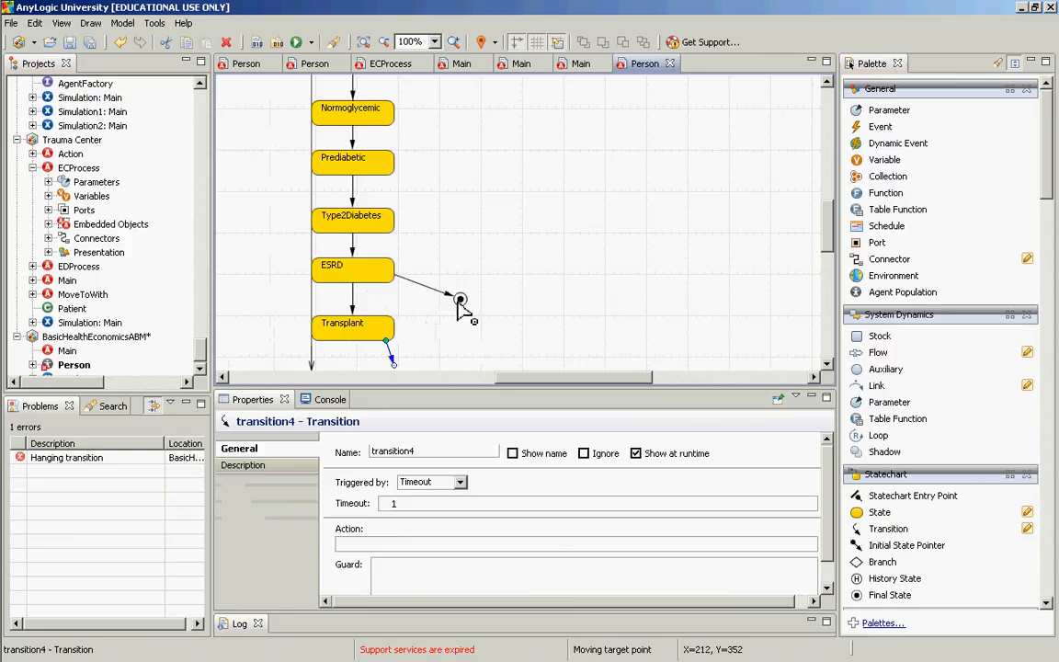
left_click_drag(459, 303, 460, 300)
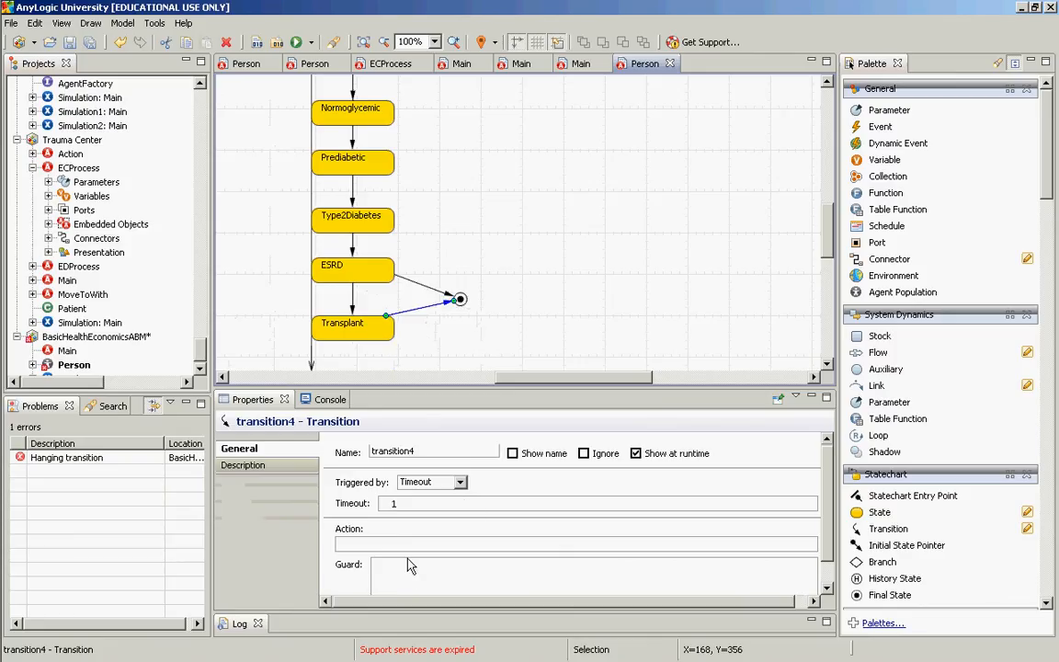
left_click(459, 481)
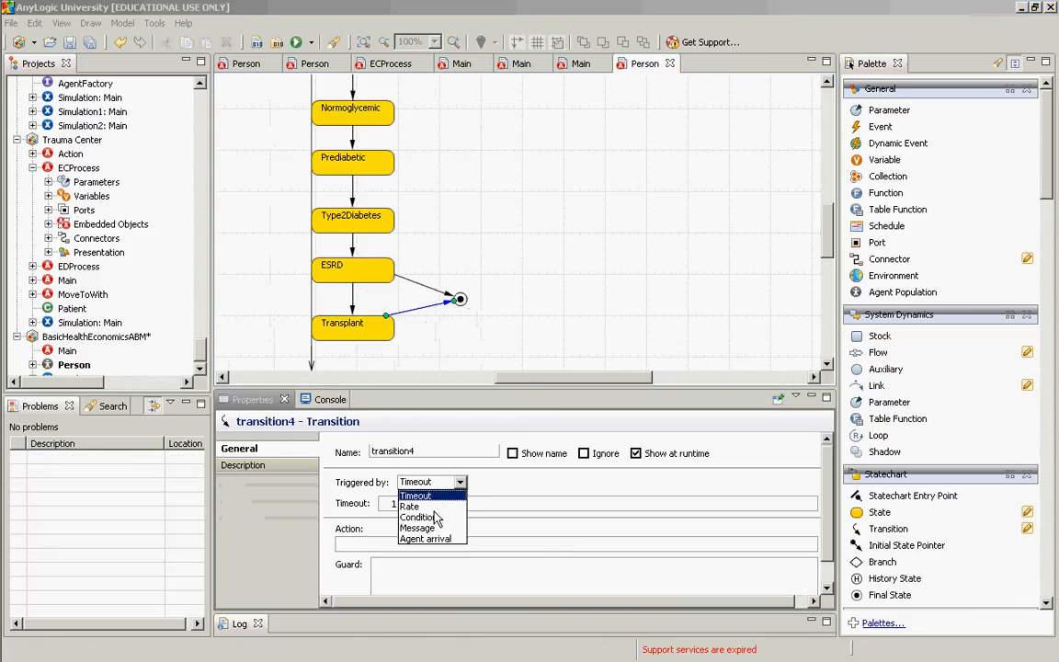
left_click(410, 505)
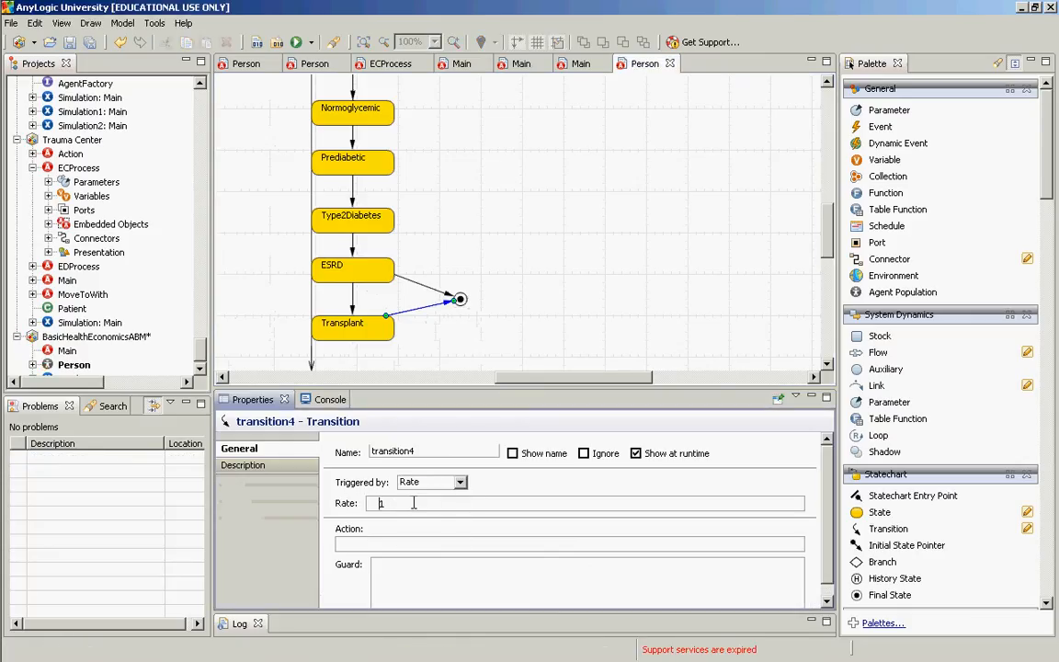
left_click_drag(414, 503, 314, 503)
type("0.05")
Add a transition from Normoglycemic to the final state, triggered by Rate with a rate of 0.01
left_click(874, 533)
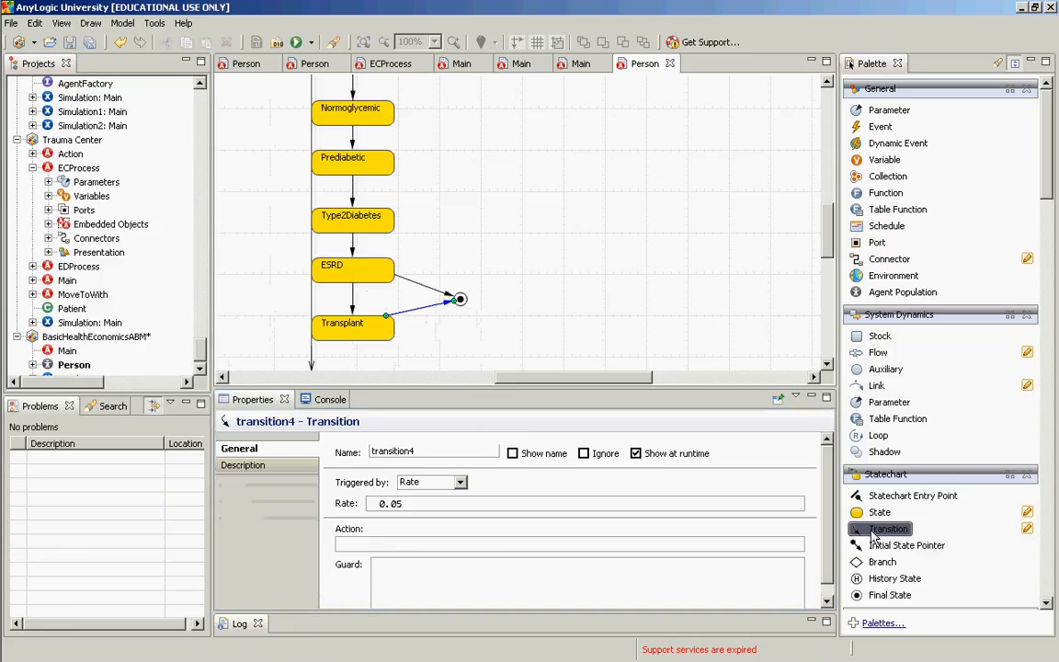
left_click_drag(881, 533, 414, 153)
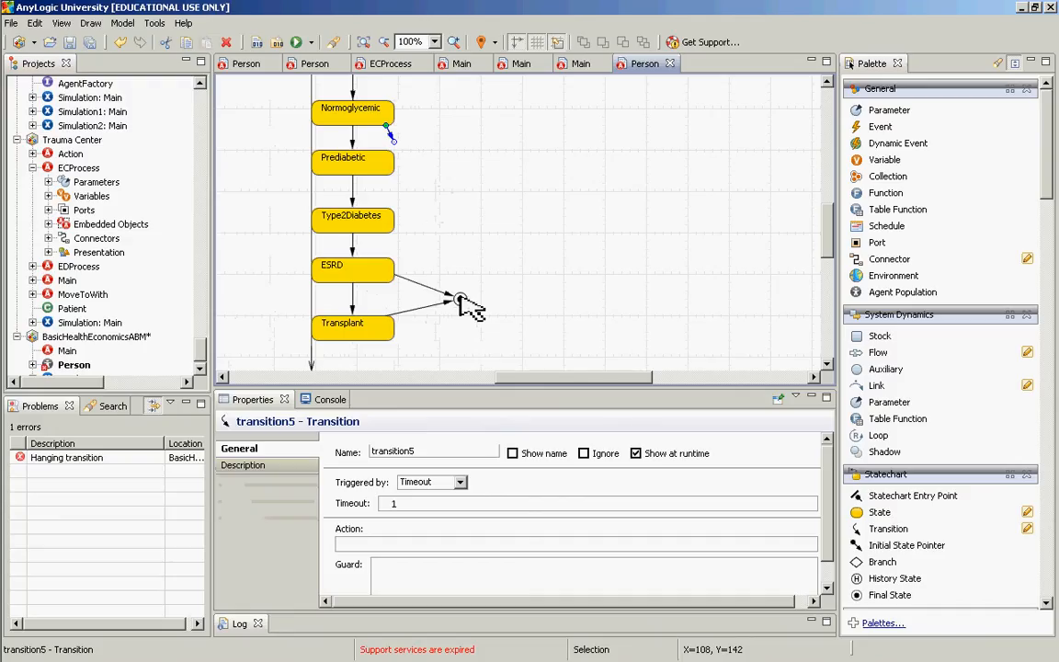
left_click_drag(459, 297, 460, 299)
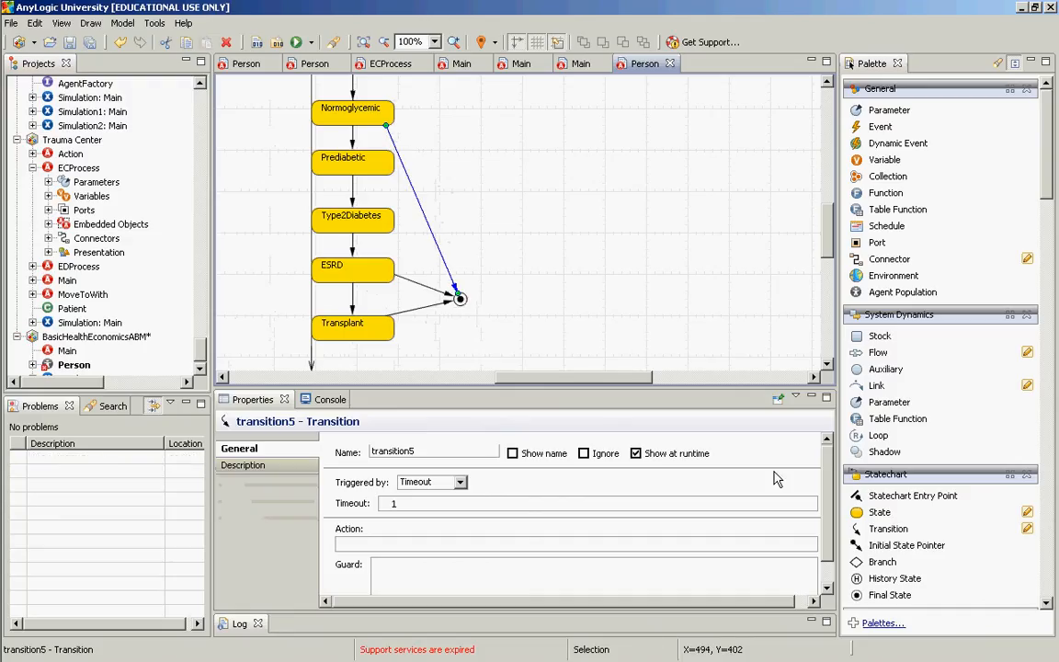
left_click(460, 484)
left_click(400, 503)
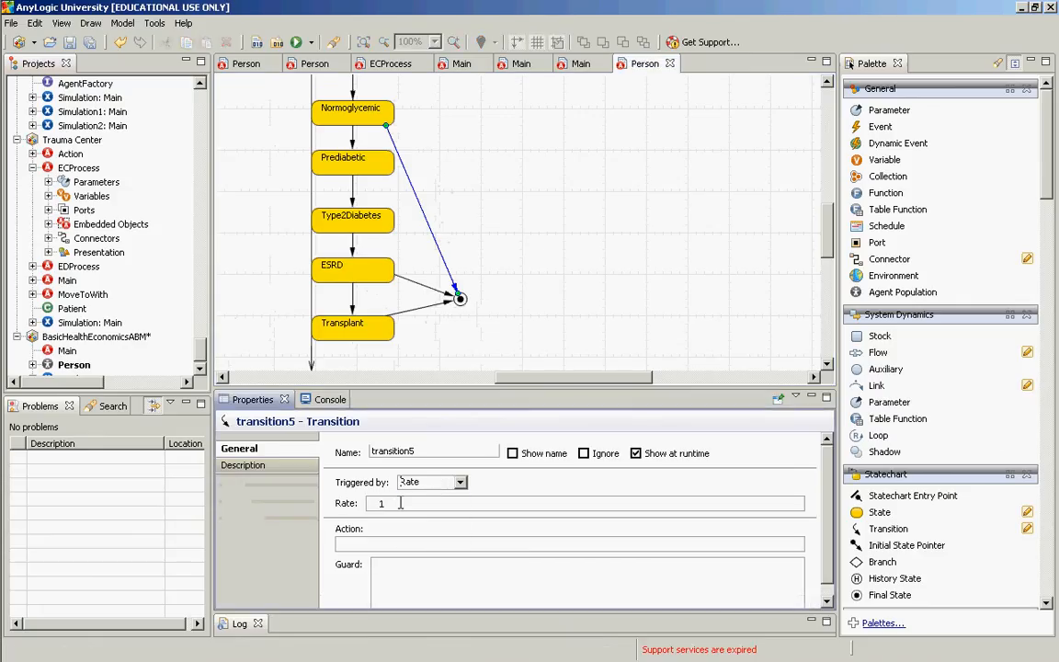
key("BackSpace")
type("0.01")
Duplicate the transition from Normoglycemic to the final state and attach the copy from Prediabetic to the final state
left_click(432, 232)
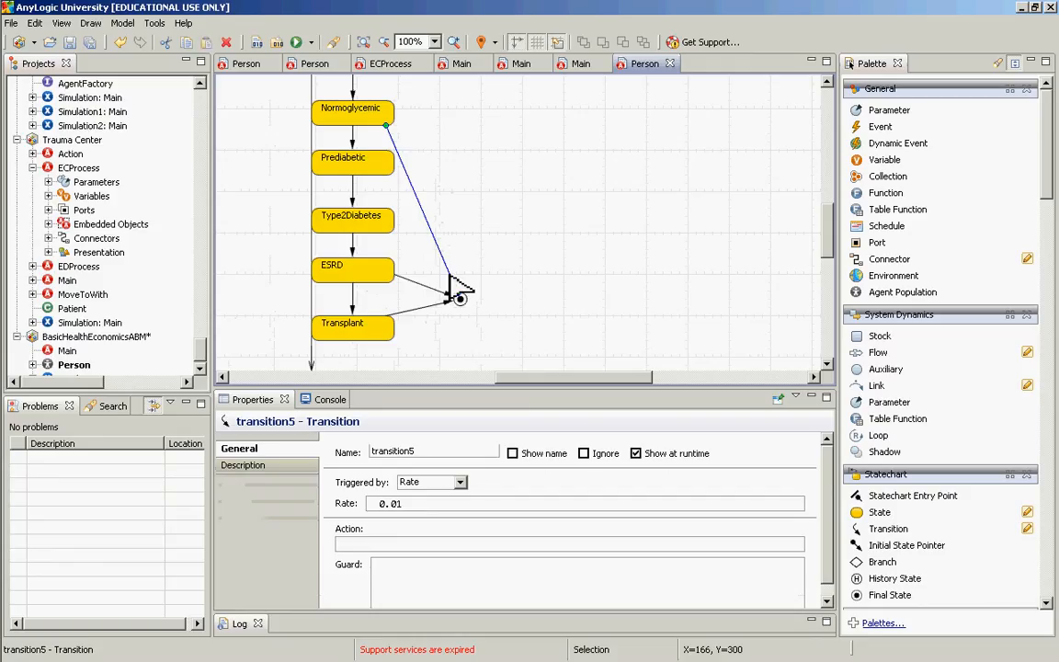
key("ctrl+c")
key("ctrl+v")
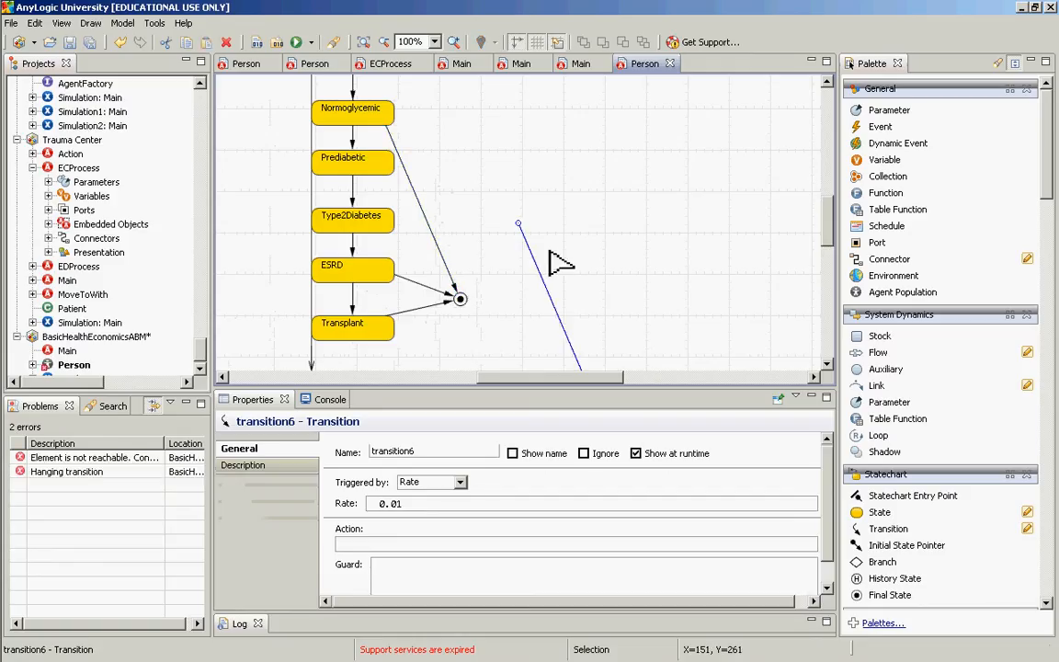
left_click_drag(536, 260, 404, 209)
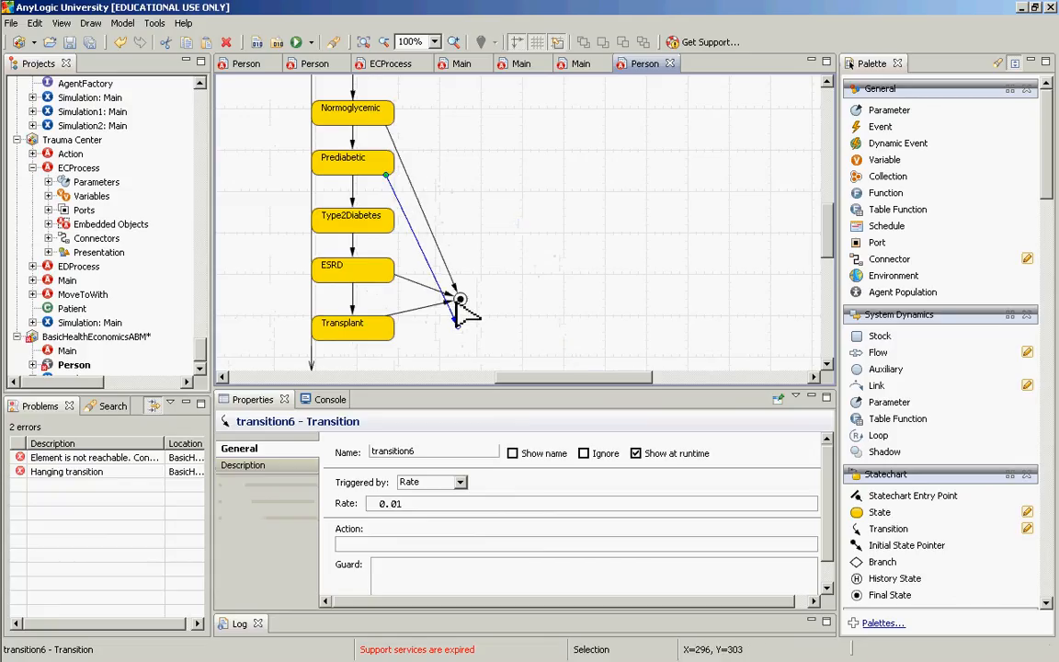
left_click_drag(457, 324, 460, 296)
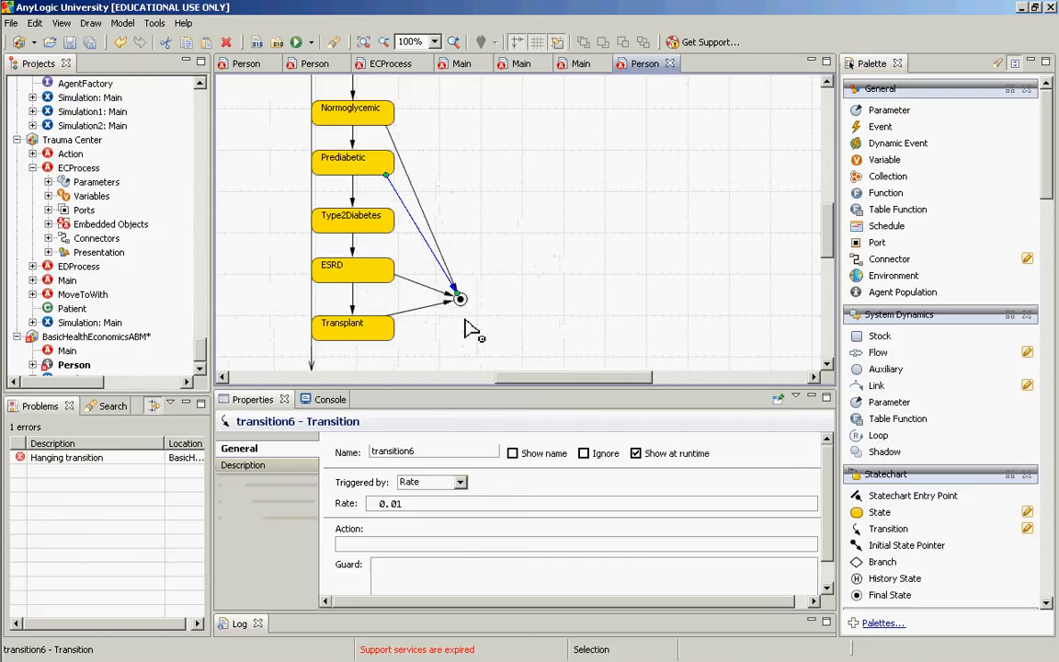
Set the rate of the transition from Prediabetic to the final state to 0.02
left_click(415, 506)
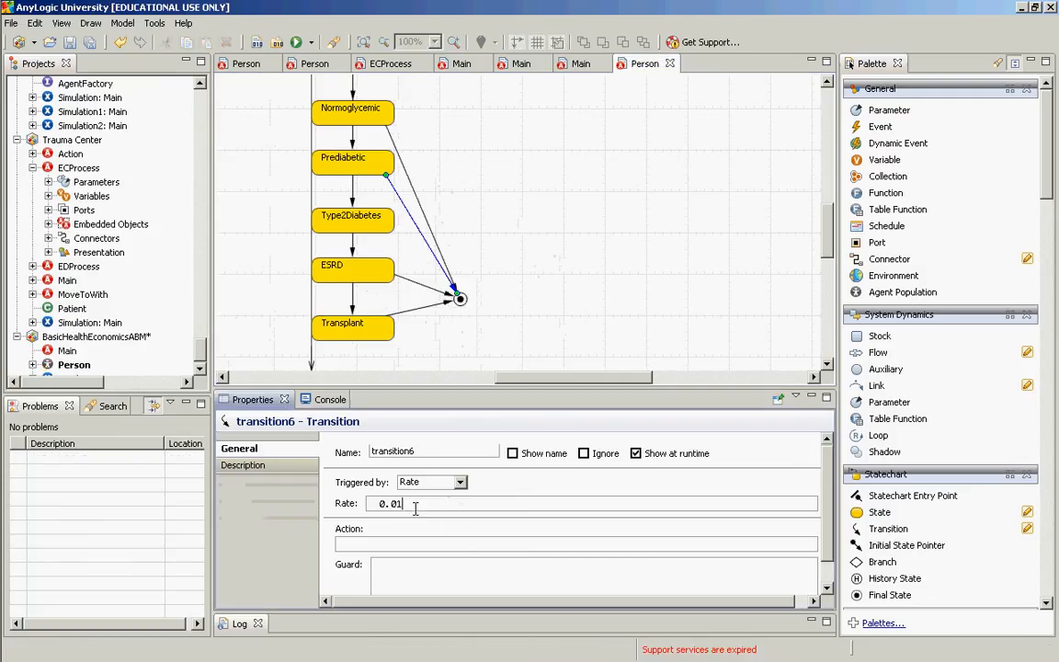
key("BackSpace")
type("2")
Add a transition from Type2Diabetes to the final state, attaching both of its ends
left_click(885, 529)
left_click(418, 238)
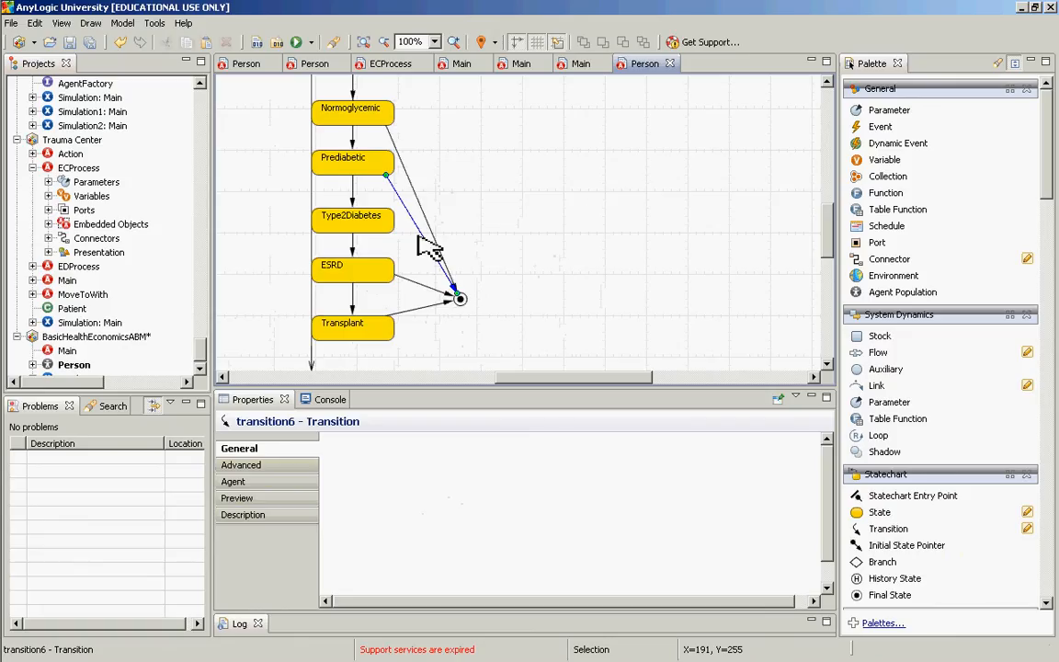
left_click(425, 239)
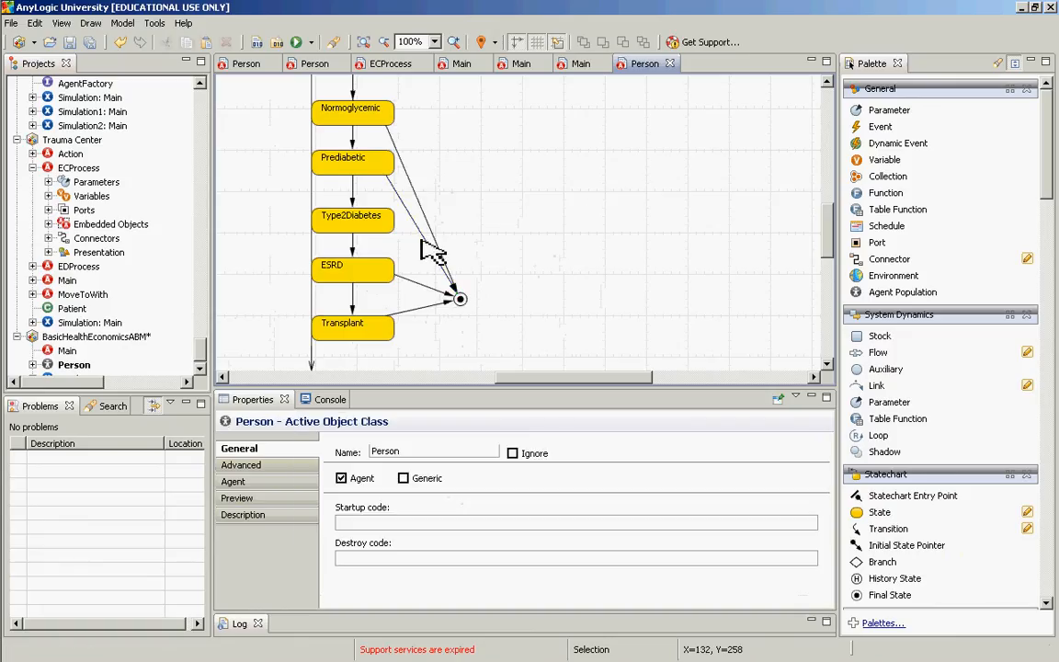
left_click(883, 531)
left_click_drag(336, 220, 459, 298)
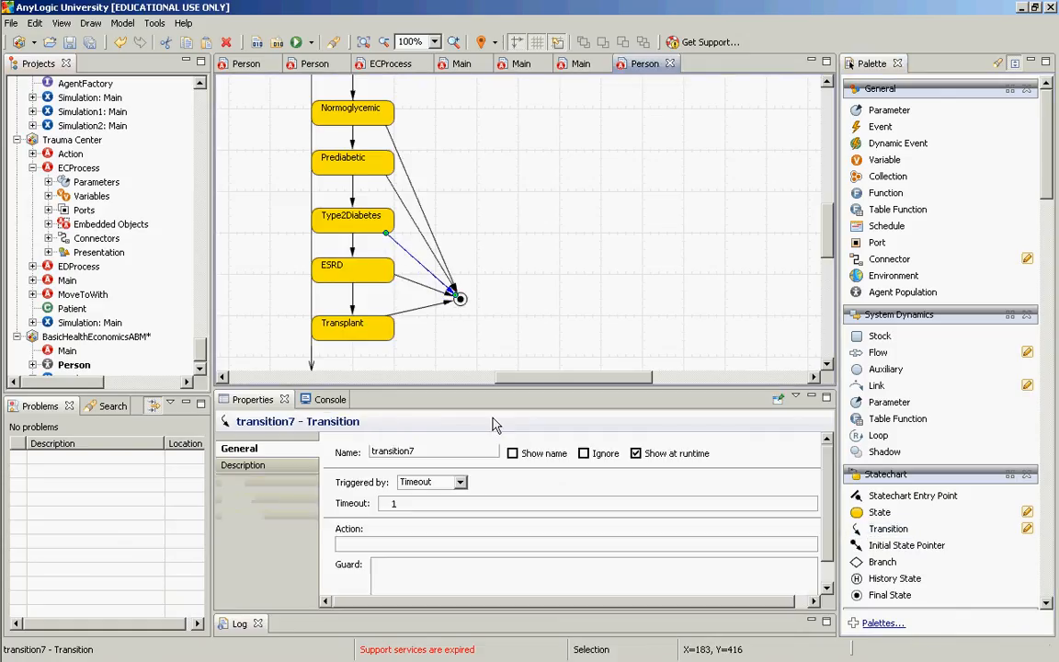
Trigger the transition from Type2Diabetes to the final state by Rate and set its rate to 1/8.0
left_click(465, 485)
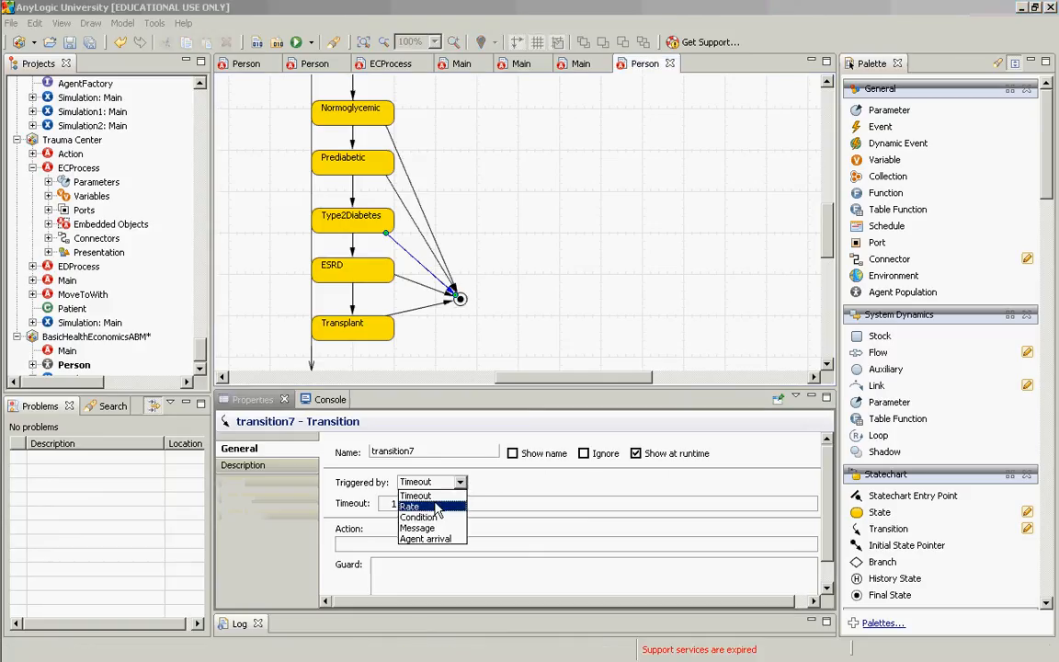
left_click(412, 501)
left_click_drag(392, 503, 356, 504)
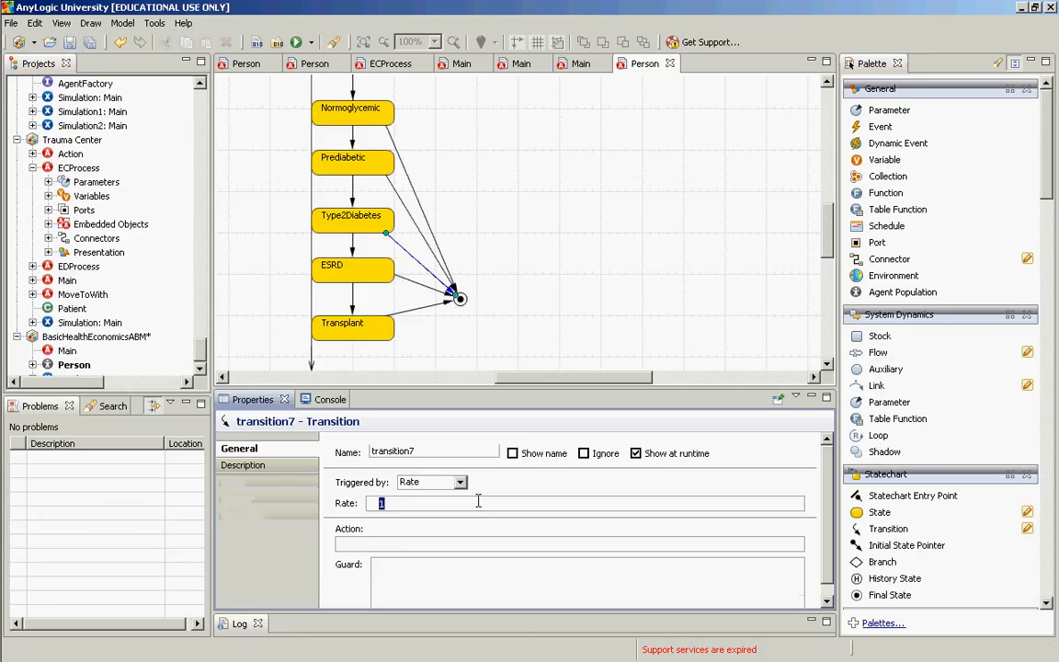
type("0.1")
key("BackSpace")
key("BackSpace")
key("BackSpace")
type("1/8.0")
left_click(615, 235)
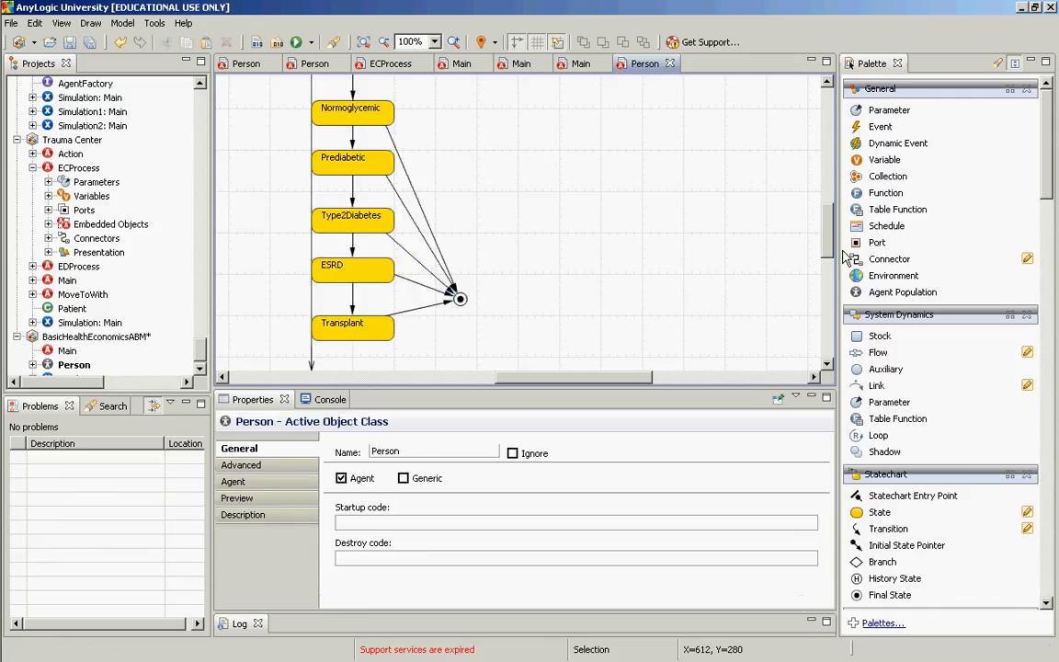
Add an oval above the statechart, shrink it to a small circle and center it on the origin of the axes
left_click_drag(832, 237, 832, 222)
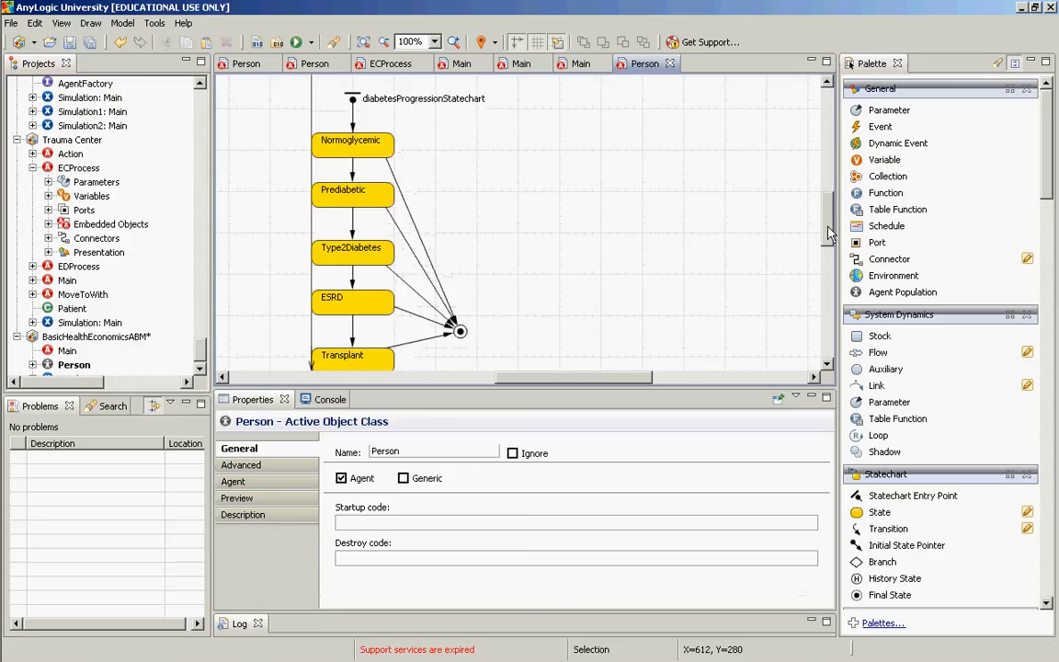
left_click_drag(827, 233, 826, 220)
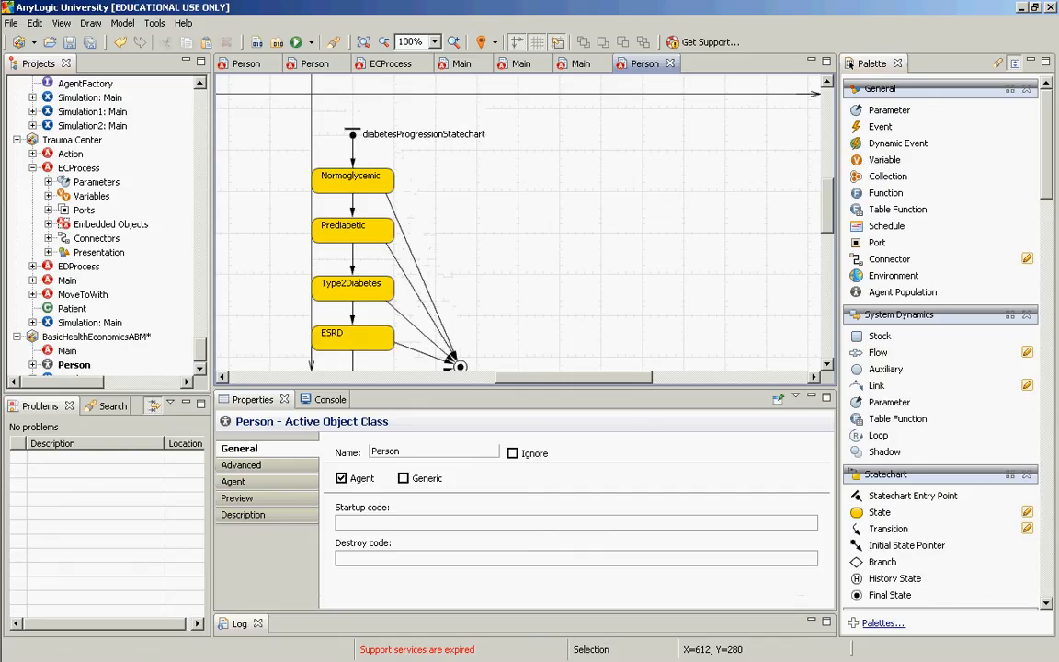
left_click(1043, 251)
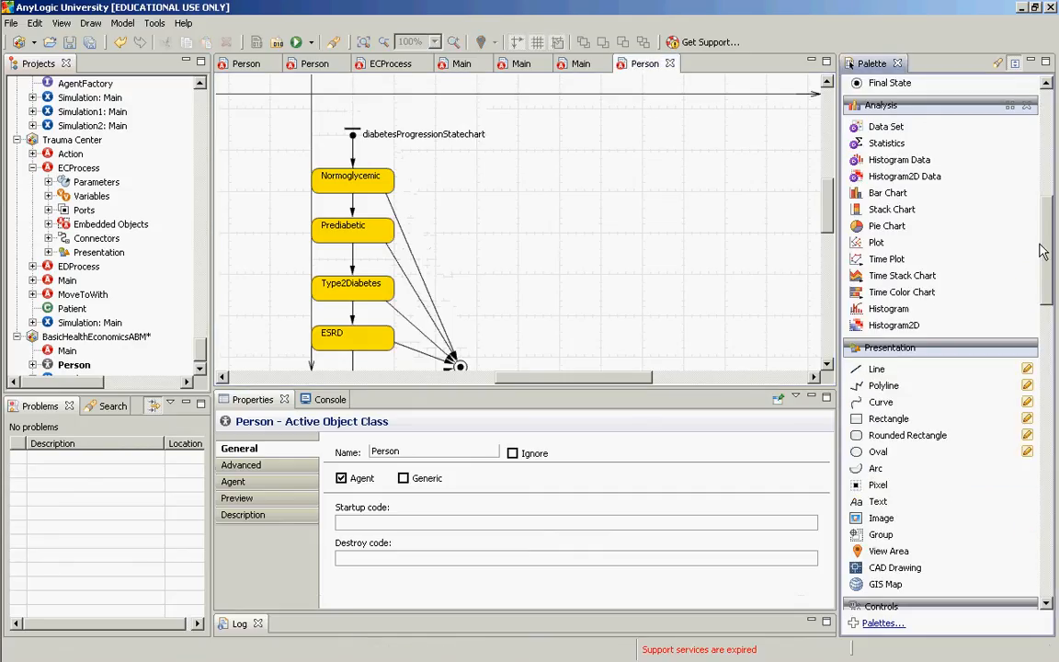
left_click_drag(1043, 251, 1043, 266)
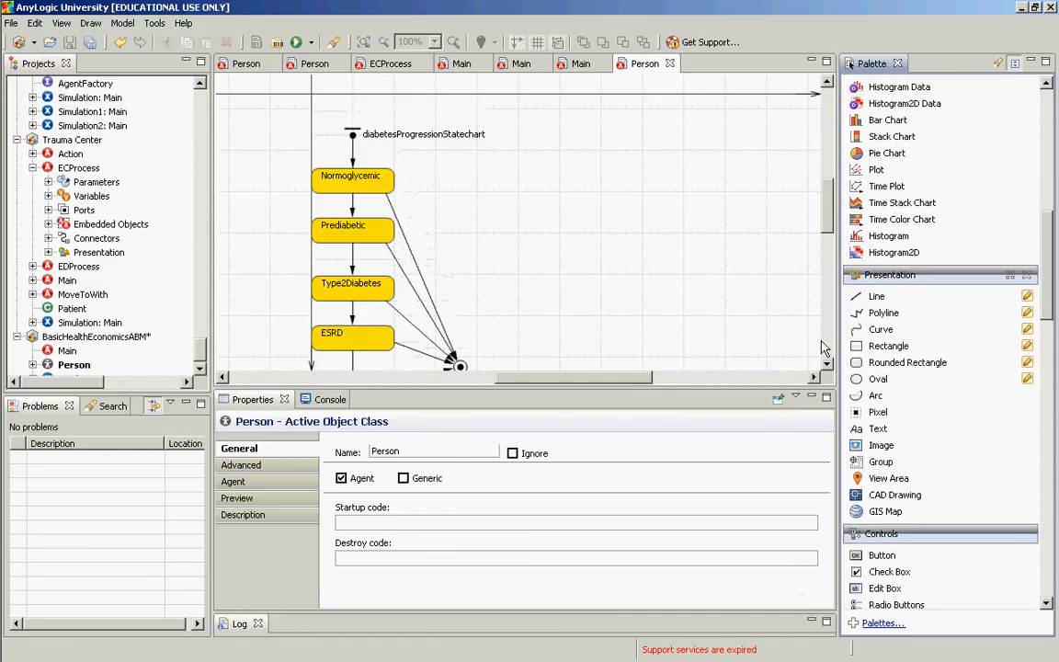
left_click(878, 379)
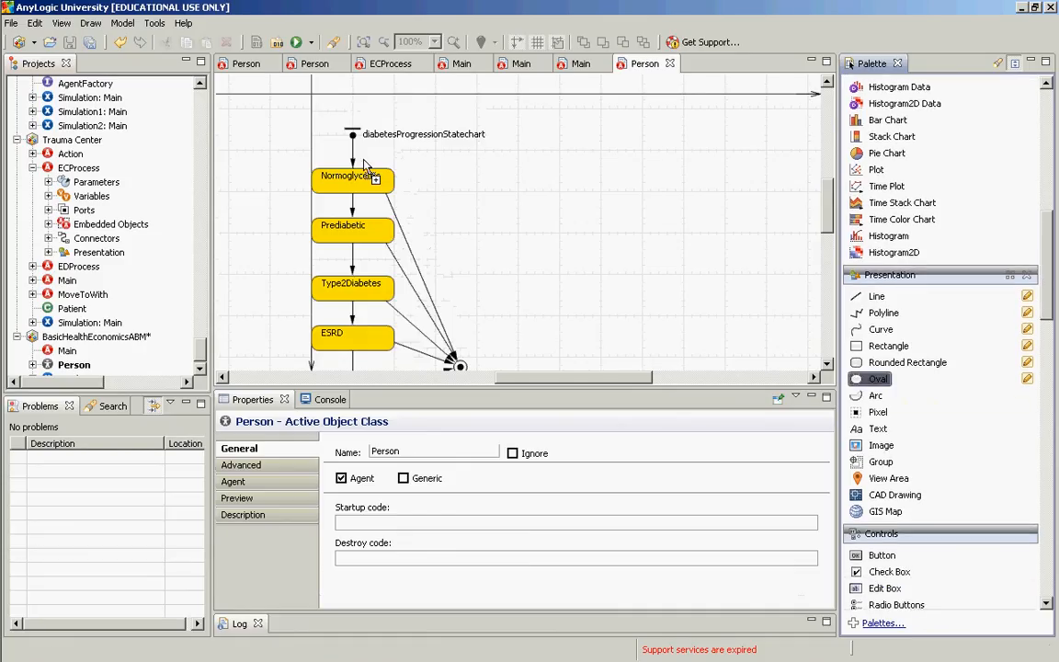
left_click(314, 103)
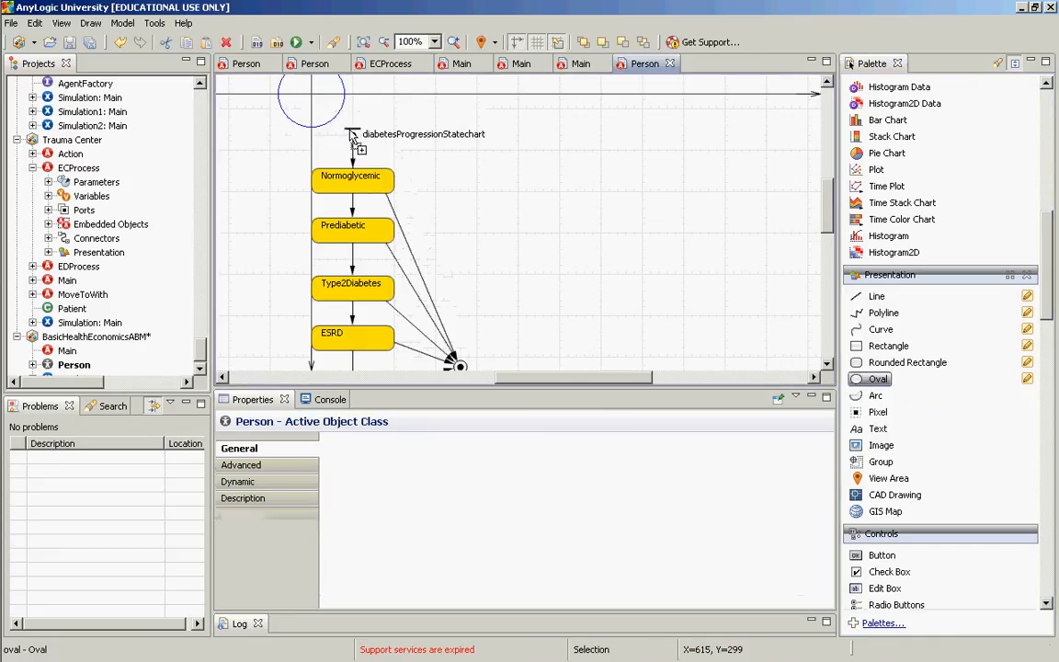
left_click_drag(350, 132, 300, 92)
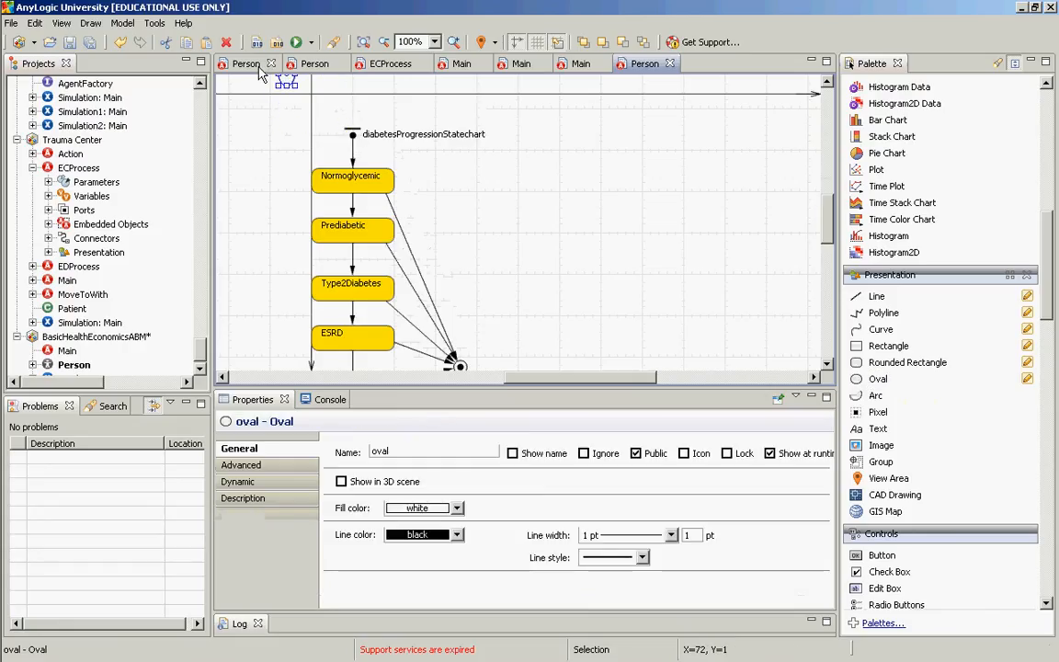
scroll(338, 135, "up", 2)
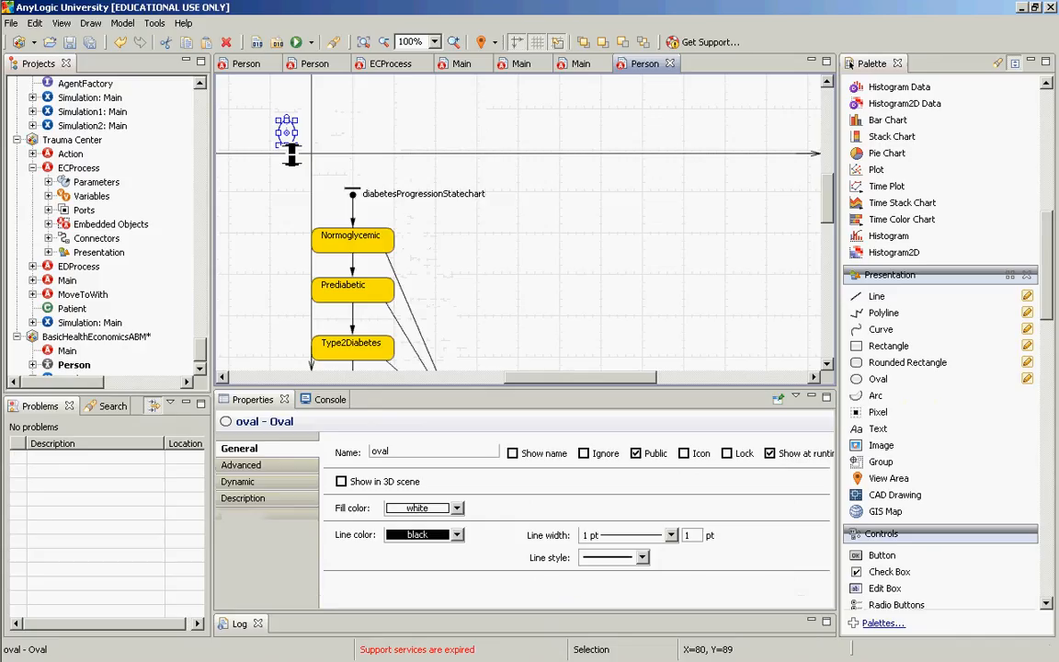
left_click_drag(291, 154, 314, 158)
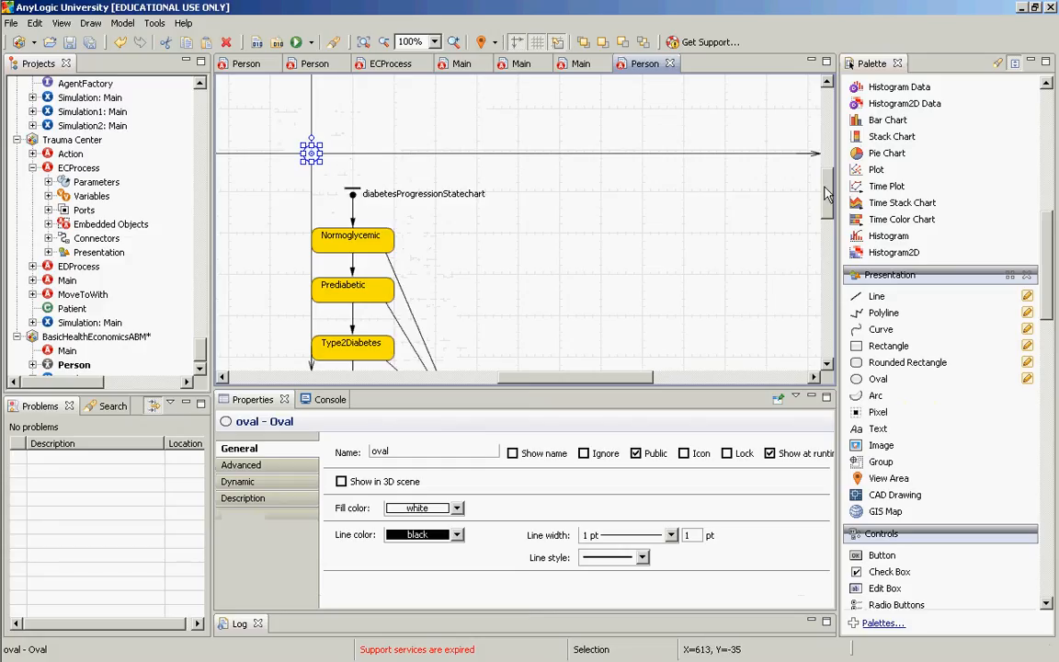
Add a variable named QoL beside the statechart with an initial value of 1.0
left_click_drag(828, 189, 828, 239)
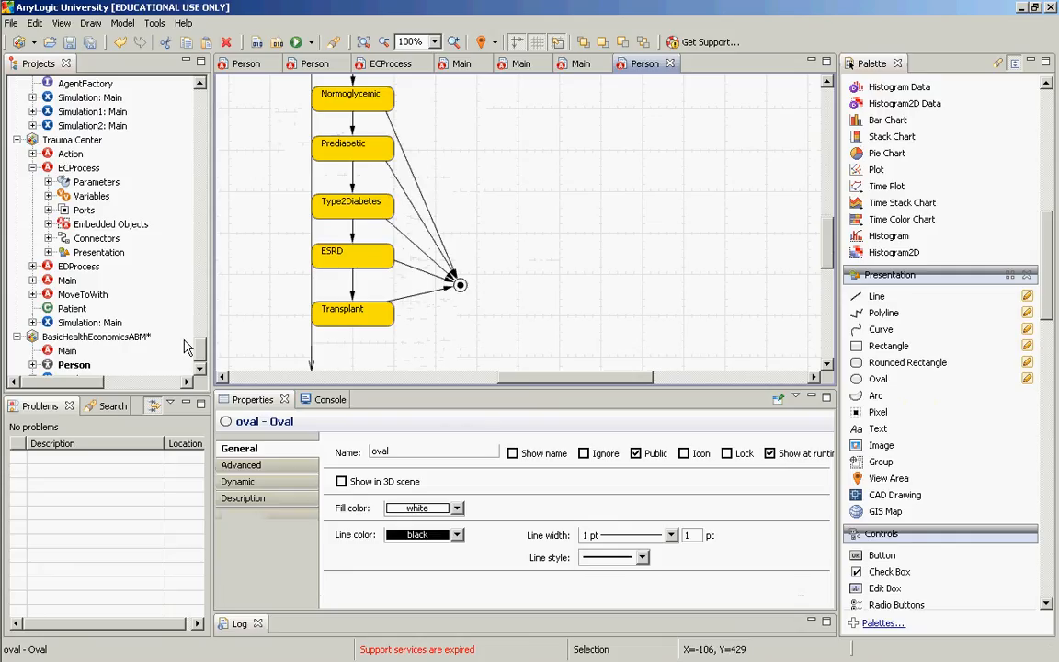
left_click(199, 368)
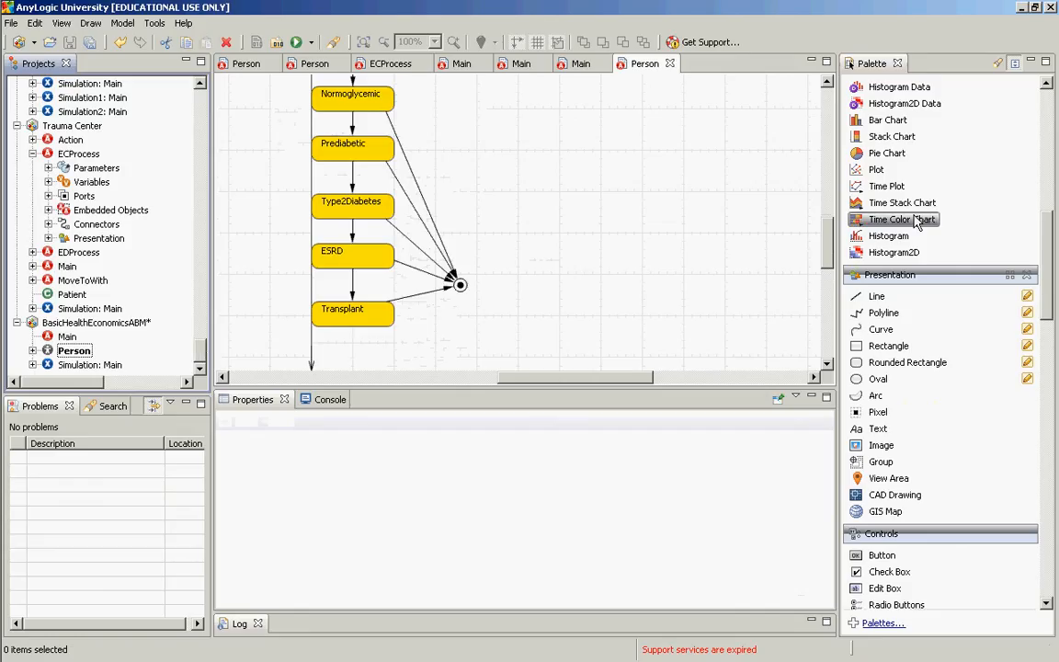
left_click_drag(1050, 229, 1058, 124)
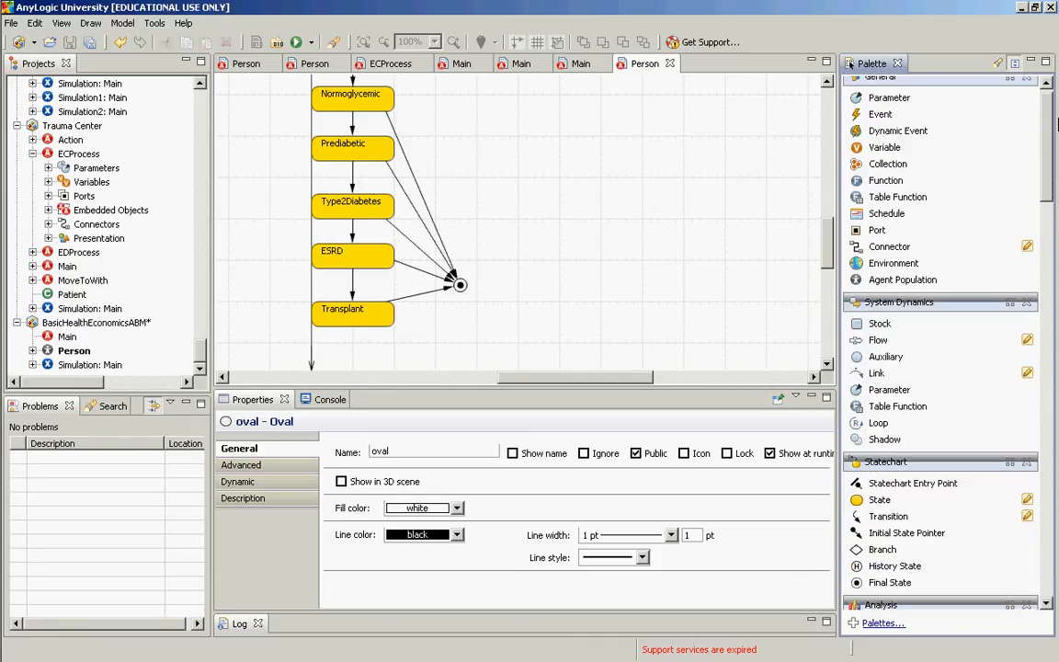
left_click_drag(885, 147, 509, 127)
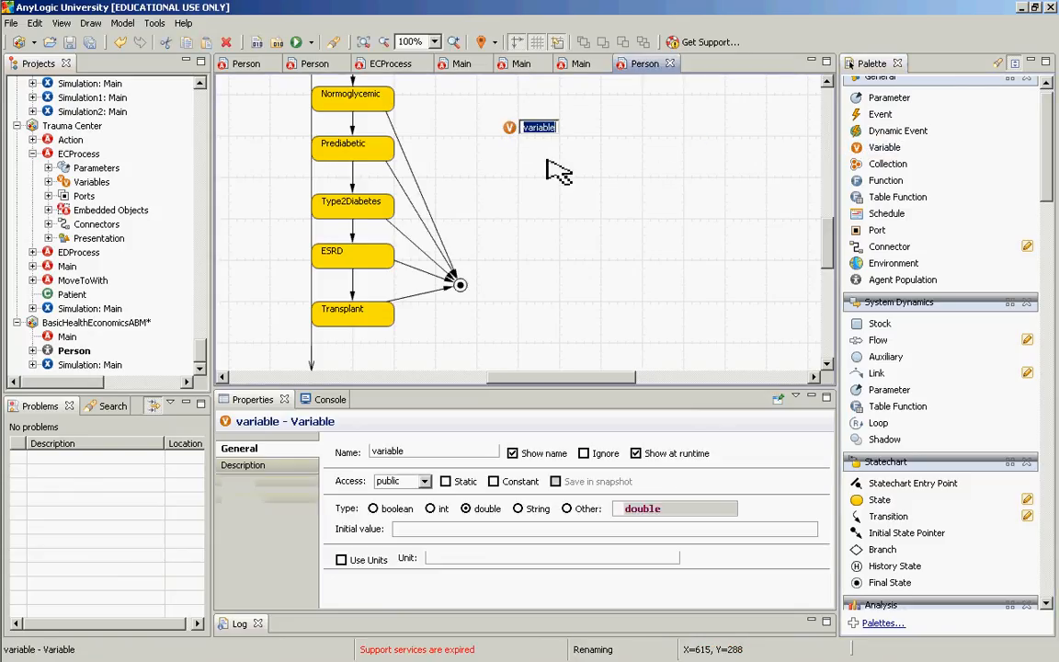
type("QoL")
key("Return")
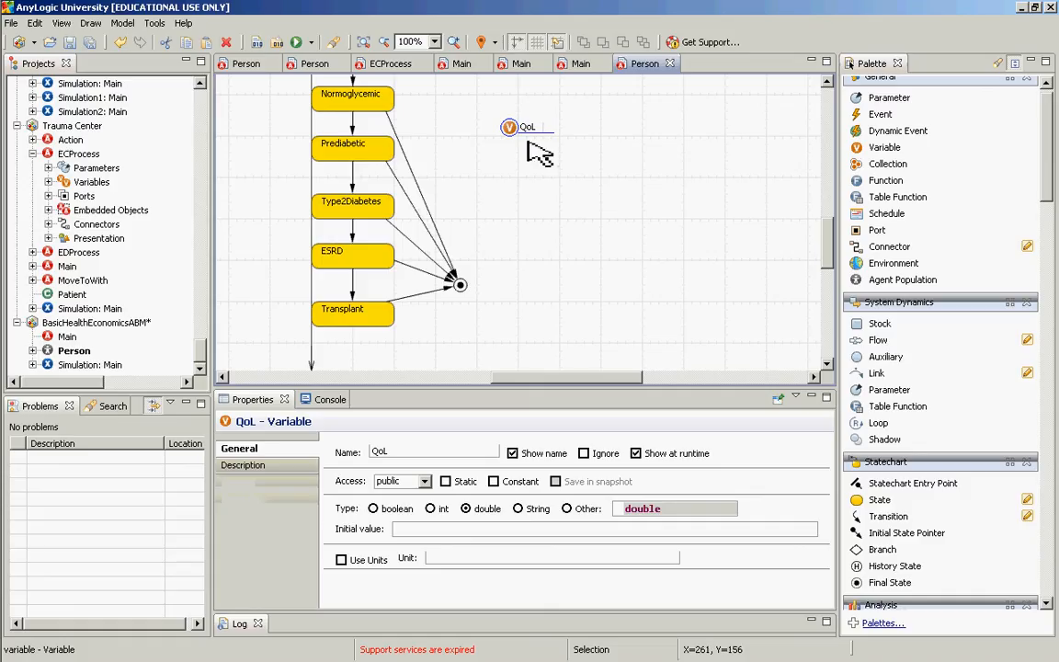
left_click(487, 529)
type("1.0")
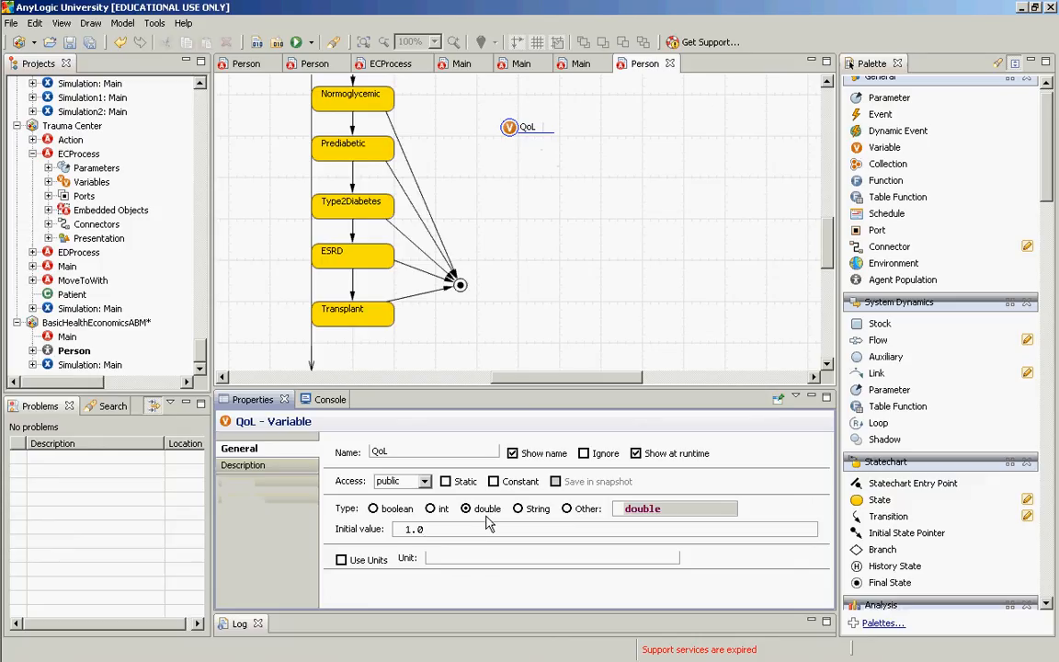
Enter 1.0 as the entry action of the Normoglycemic state and 0.95 as that of Prediabetic
left_click(357, 108)
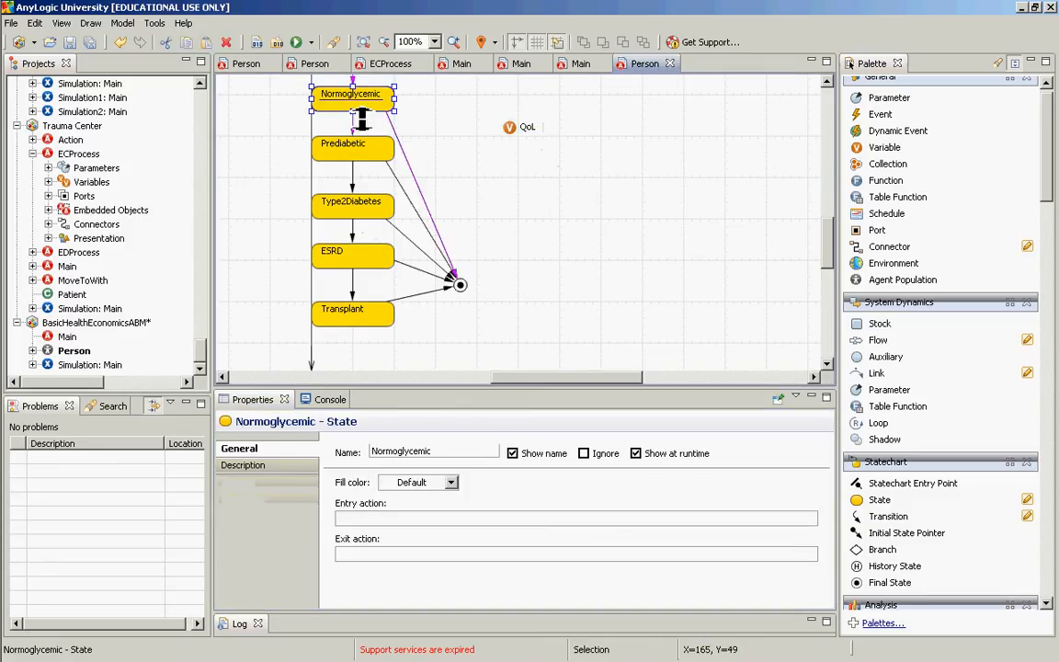
left_click(384, 516)
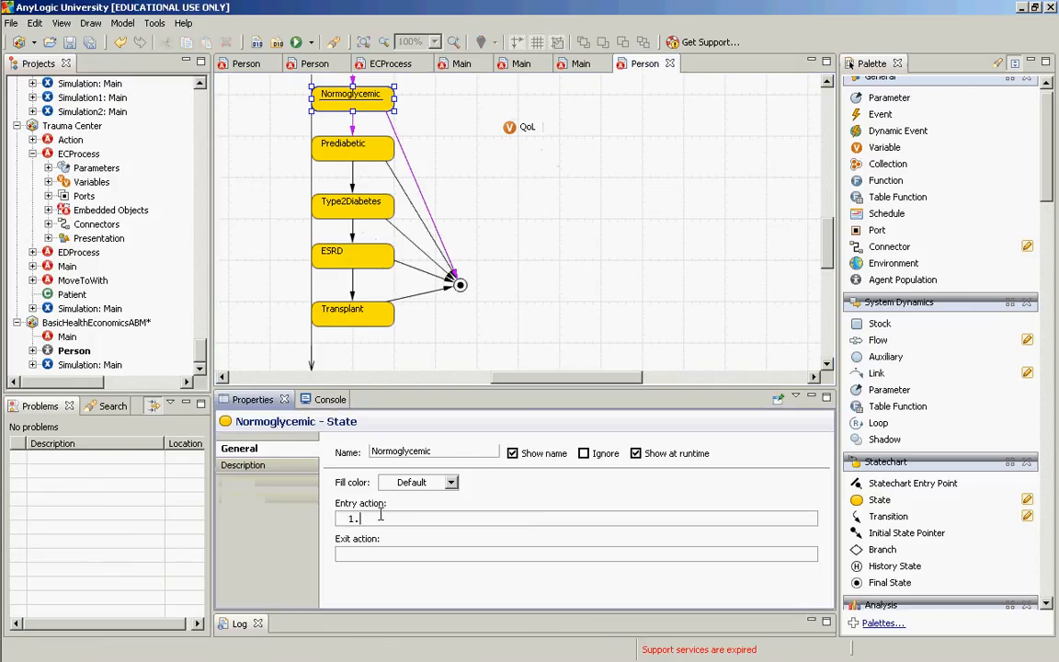
type("1.0")
left_click(377, 164)
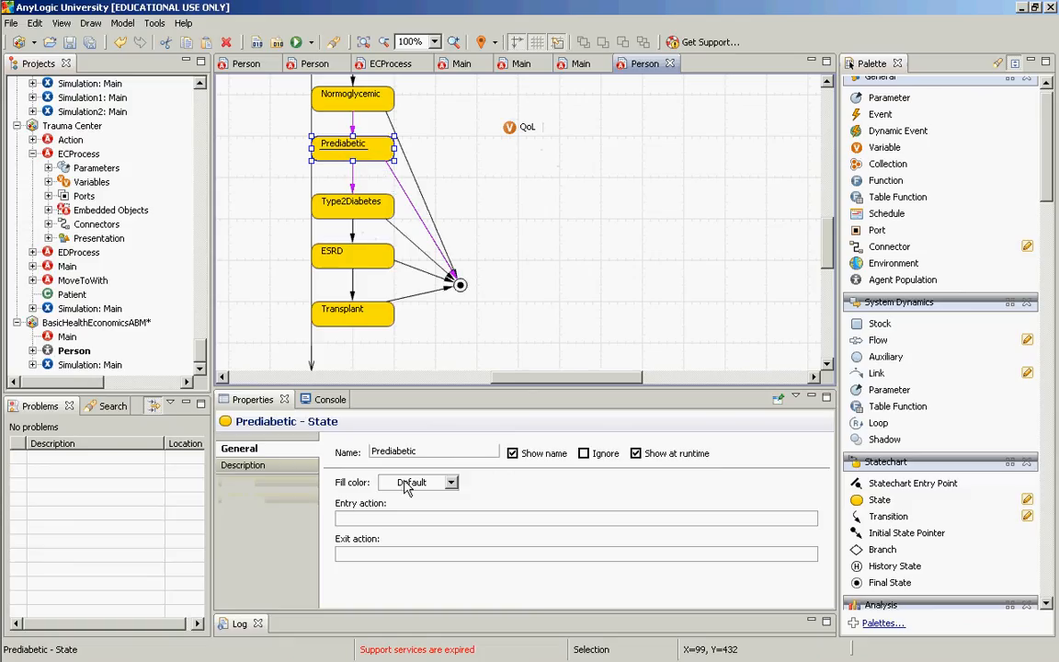
left_click(392, 517)
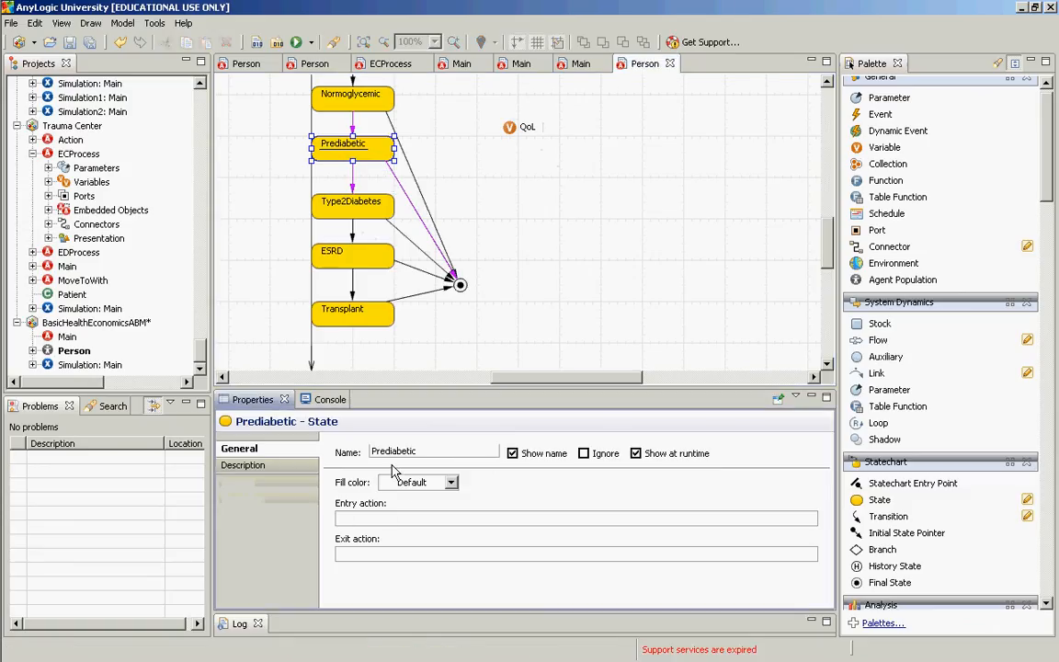
type("0.95")
Enter 0.8 as the entry action of the Type2Diabetes state
left_click(379, 210)
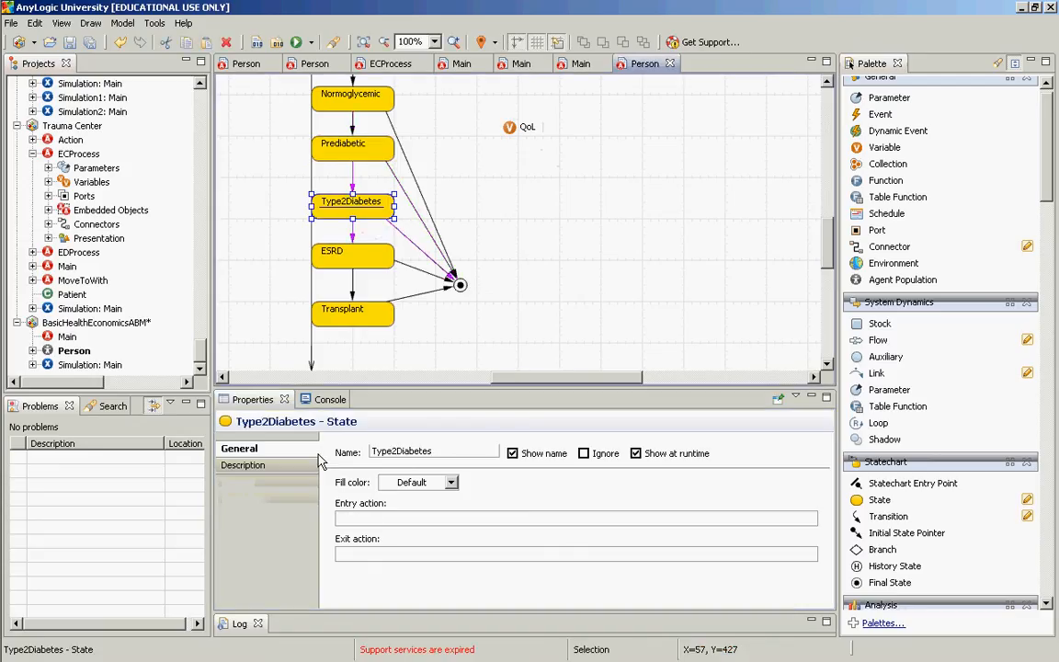
left_click(362, 520)
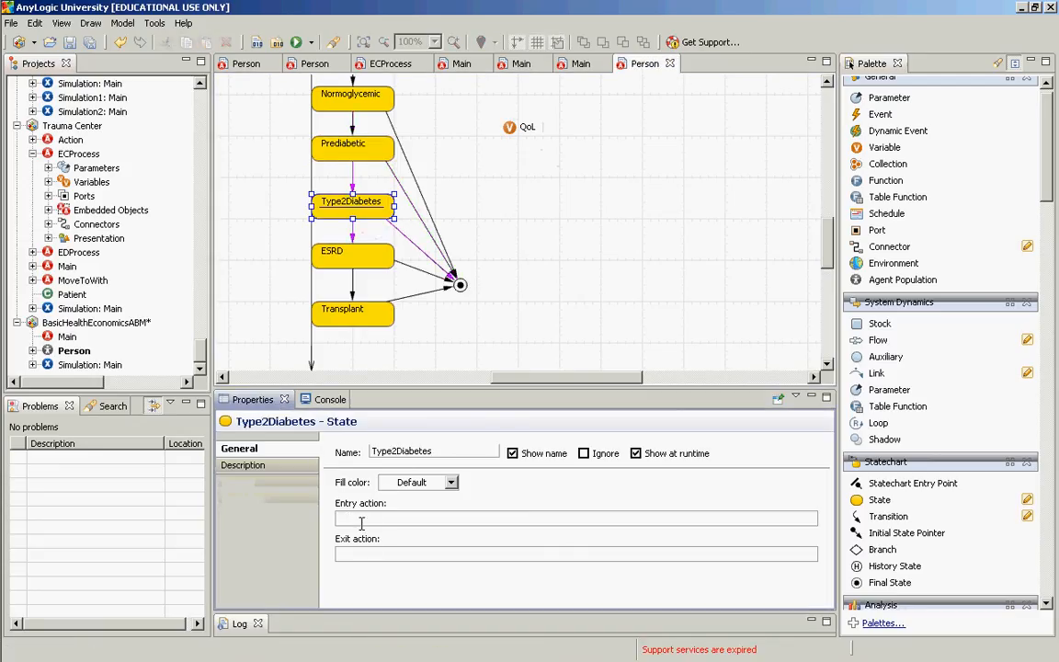
type("0.75")
key("BackSpace")
key("BackSpace")
type("8")
Enter 0.65 as the entry action of the ESRD state
left_click(338, 250)
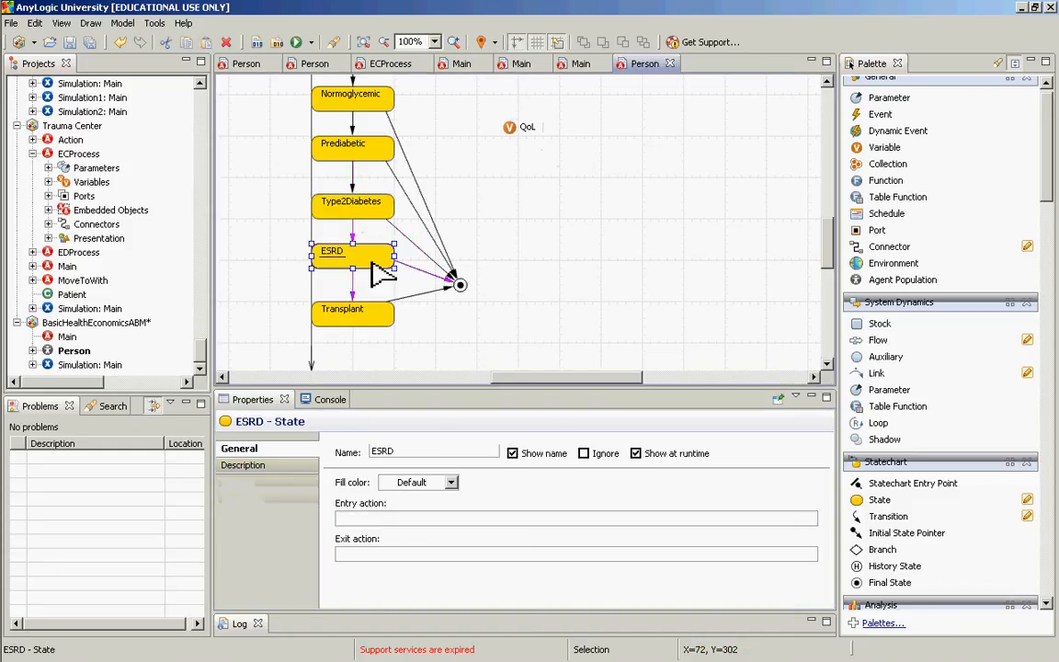
left_click(399, 516)
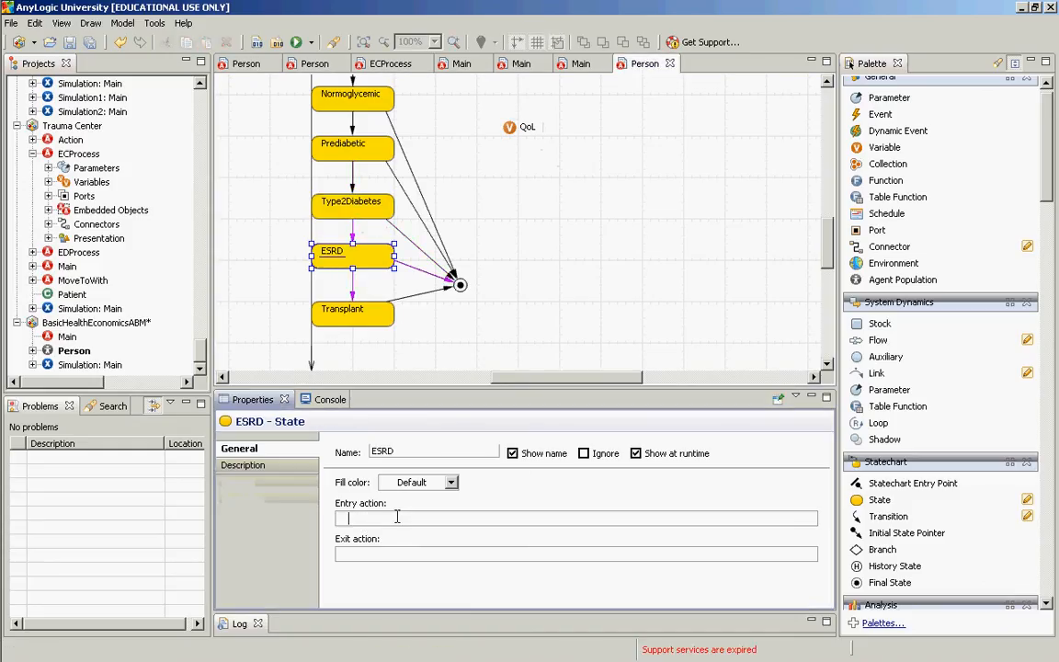
type("0.65")
Enter 0.8 as the entry action of the Transplant state and check it against the Type2Diabetes entry action
left_click(375, 320)
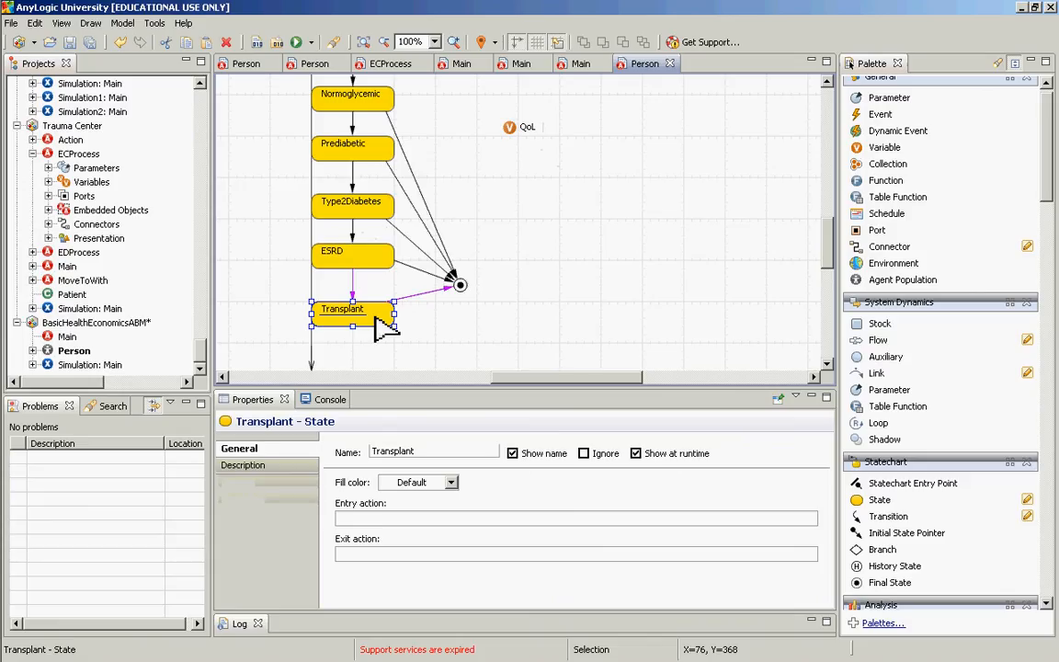
left_click(375, 521)
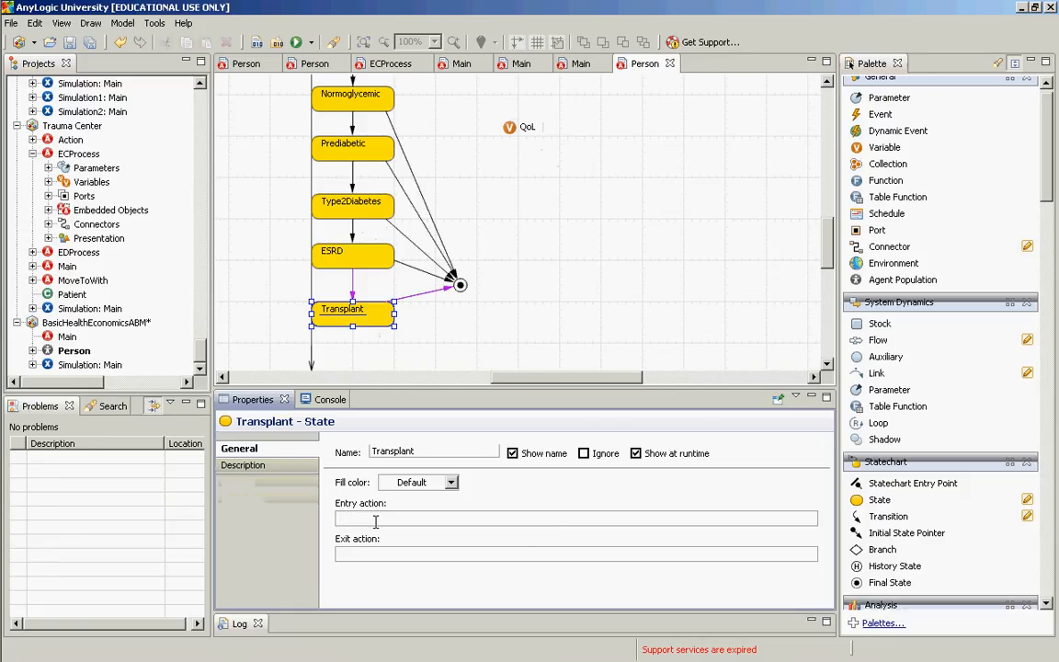
type("Q")
type(".9")
key("BackSpace")
type("8")
left_click(375, 210)
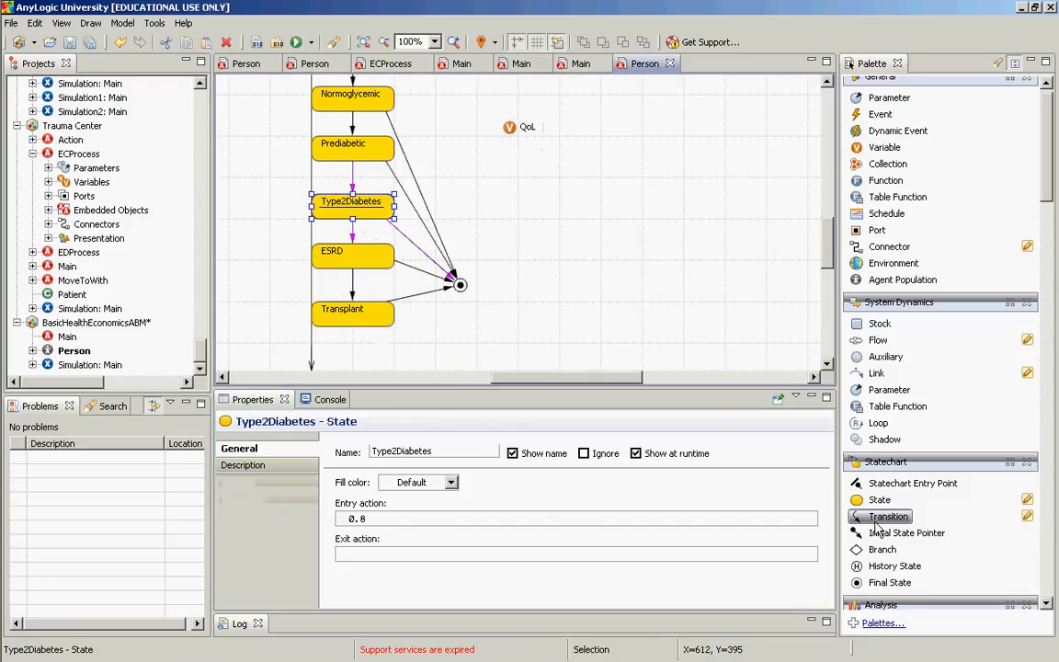
Add a transition from Transplant back to ESRD, triggered by Rate with a rate of 1/15.0
left_click_drag(878, 524, 329, 309)
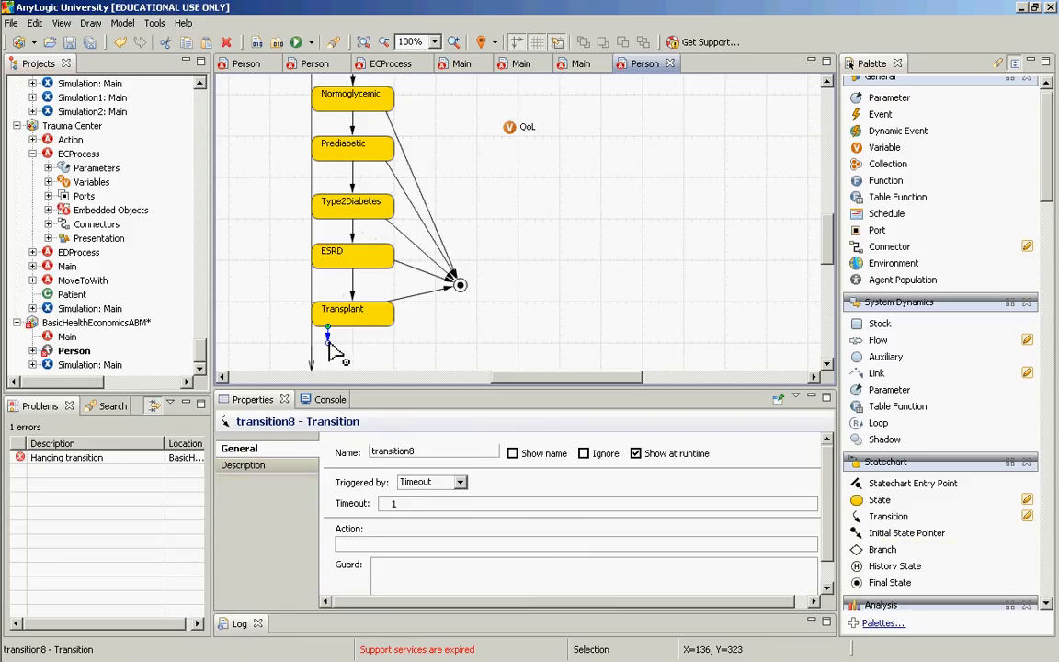
left_click_drag(332, 346, 317, 279)
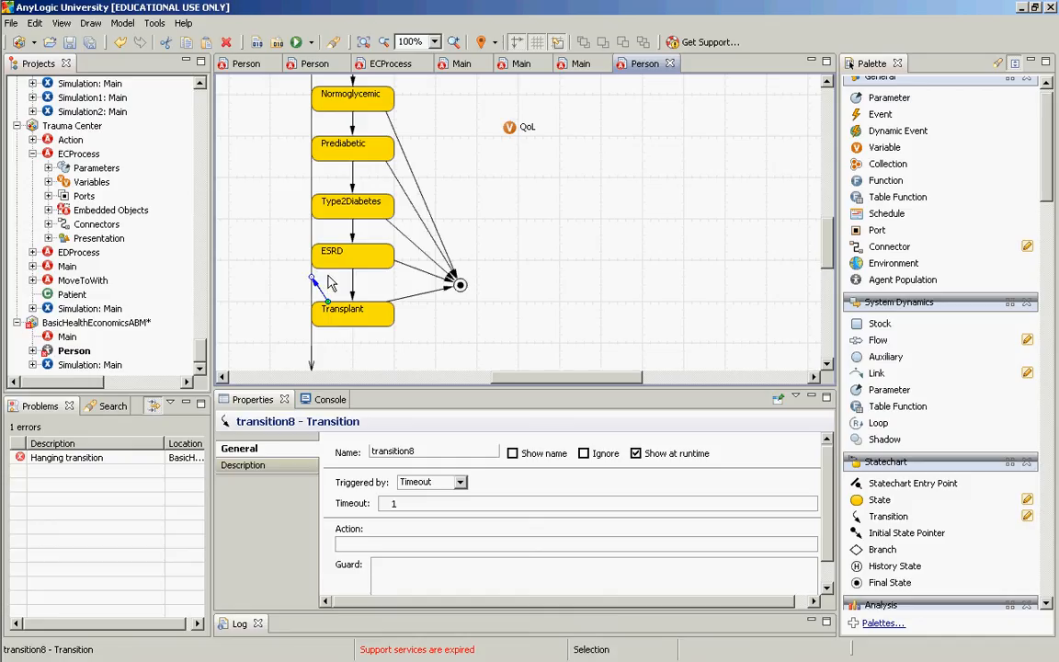
mouse_move(312, 278)
left_mouse_down()
mouse_move(313, 262)
mouse_move(327, 269)
left_mouse_up()
left_click(457, 484)
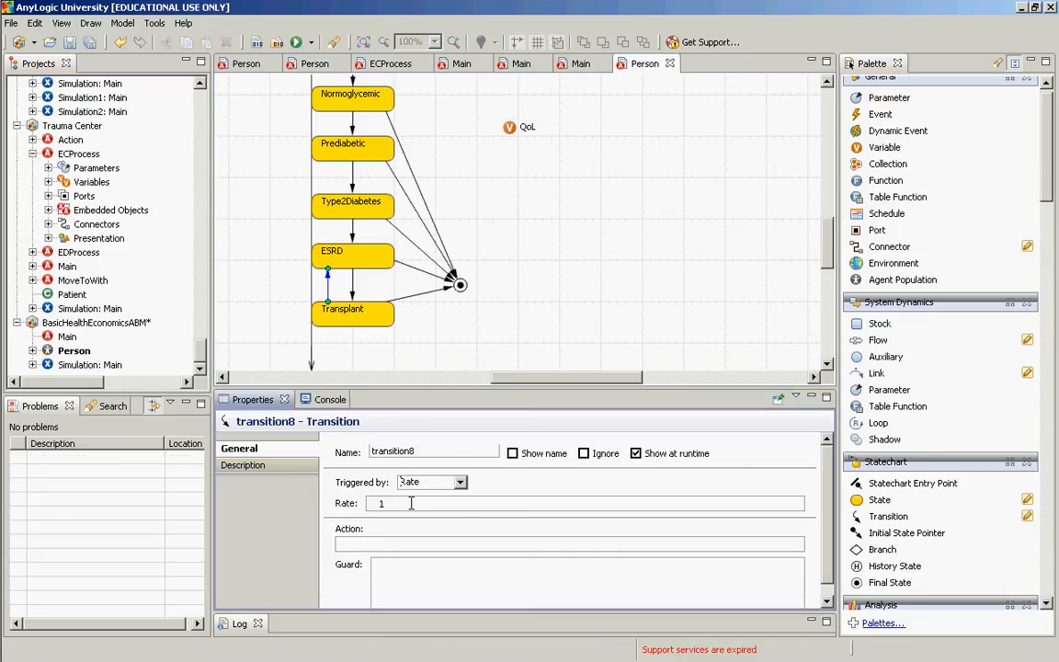
left_click(411, 503)
type("/15.0")
Change the Normoglycemic state's entry action to the assignment QoL=1.0
left_click(351, 104)
left_click(352, 108)
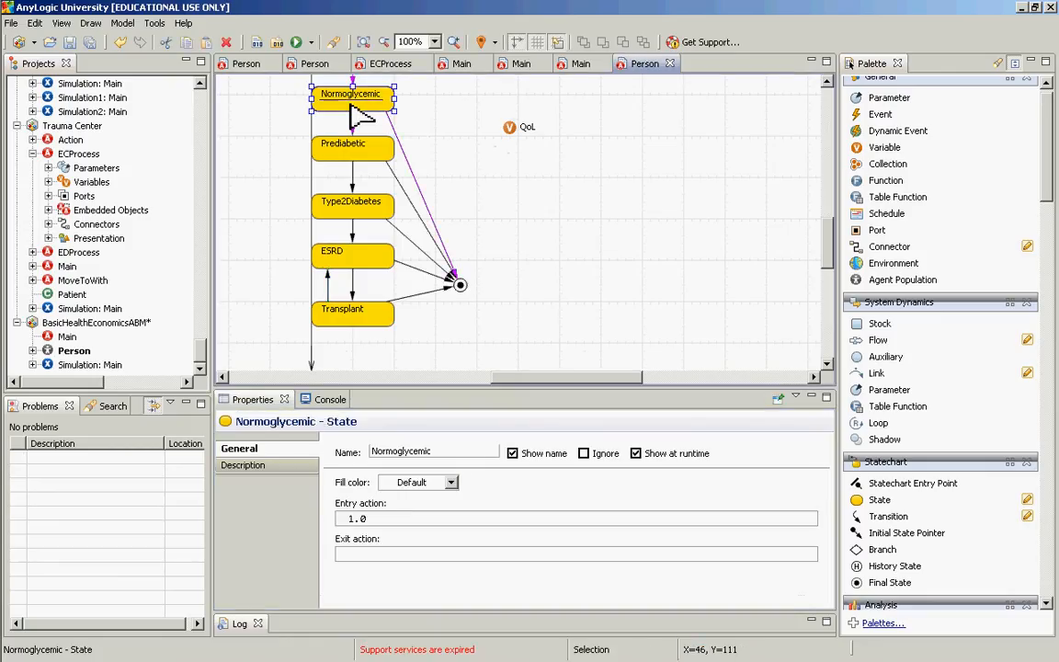
left_click(401, 520)
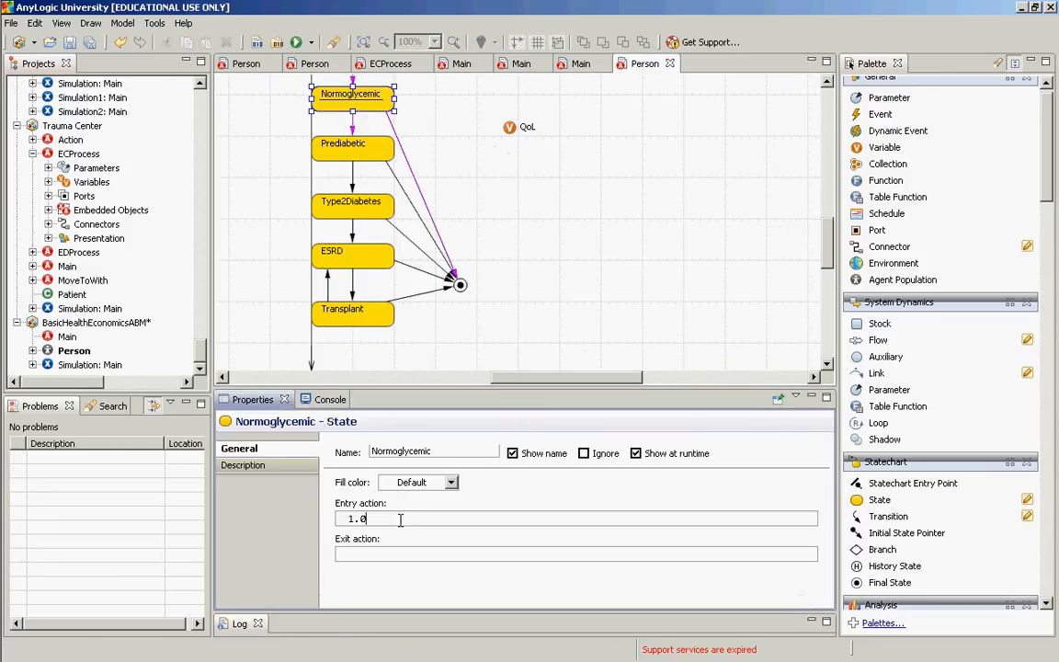
key("Home")
type("QoL=")
Change the Prediabetic state's entry action to the assignment QoL=0.95
left_click(340, 158)
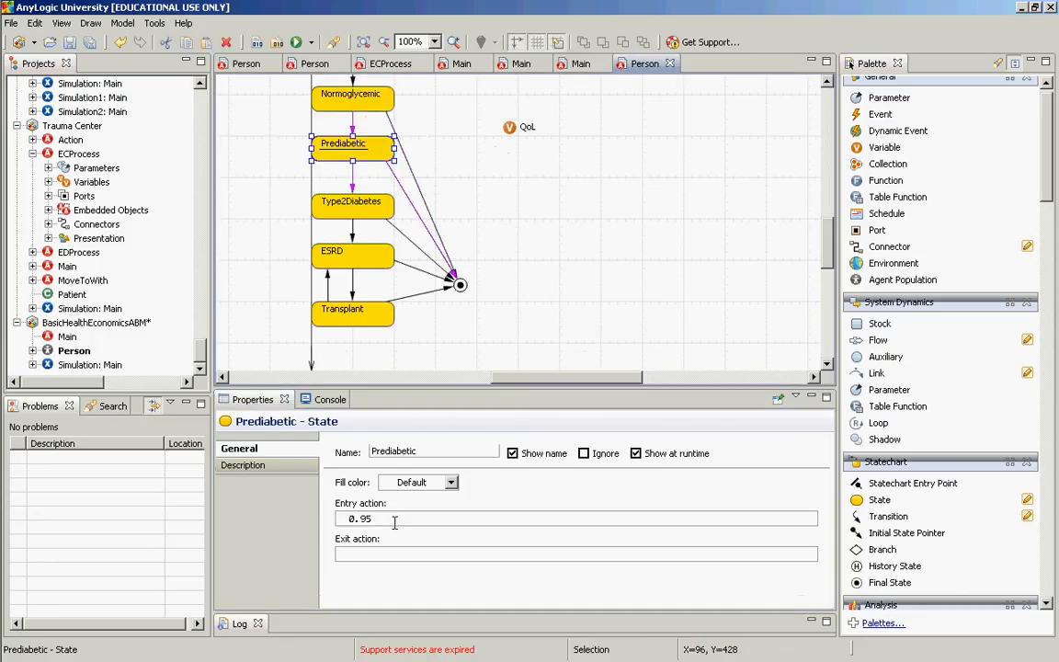
key("Home")
type("Q")
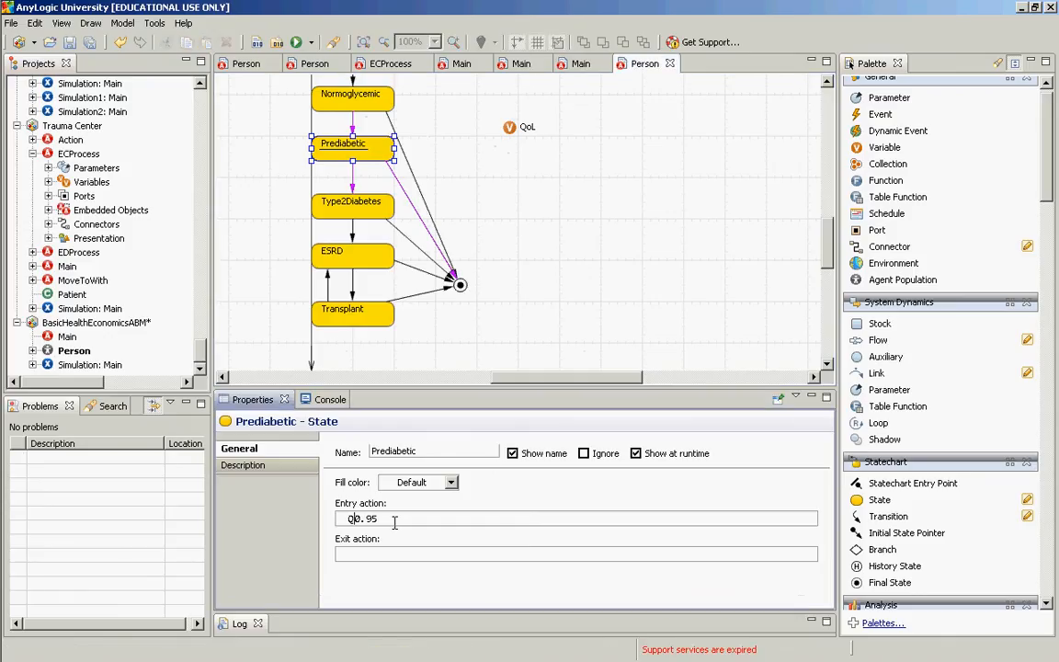
type("oL=")
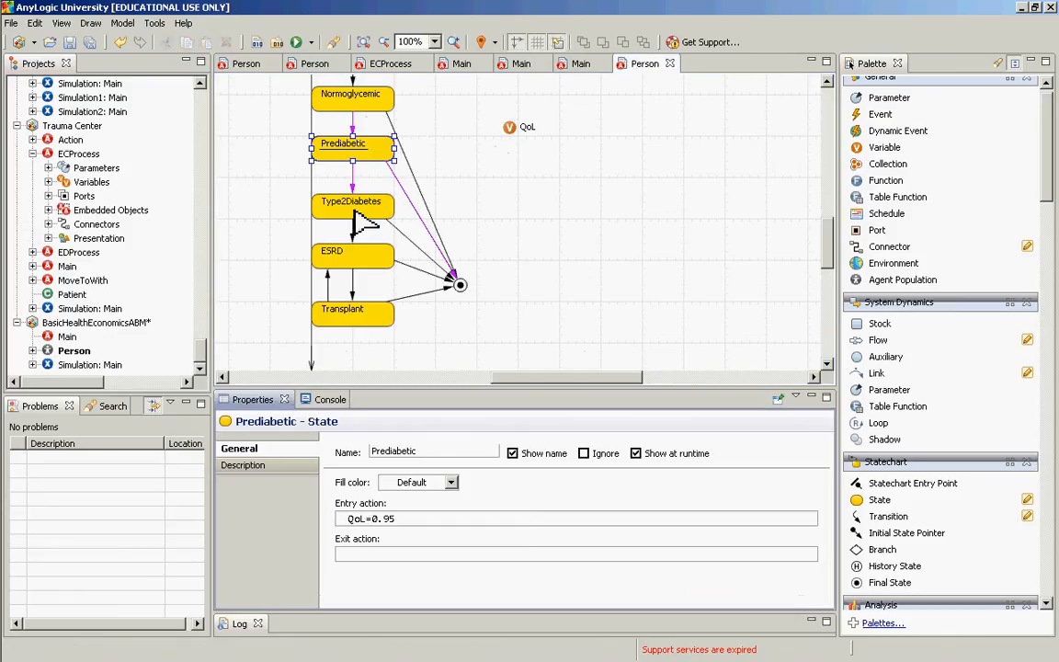
Change the Type2Diabetes state's entry action to the assignment QoL=0.8
left_click(354, 211)
left_click(345, 519)
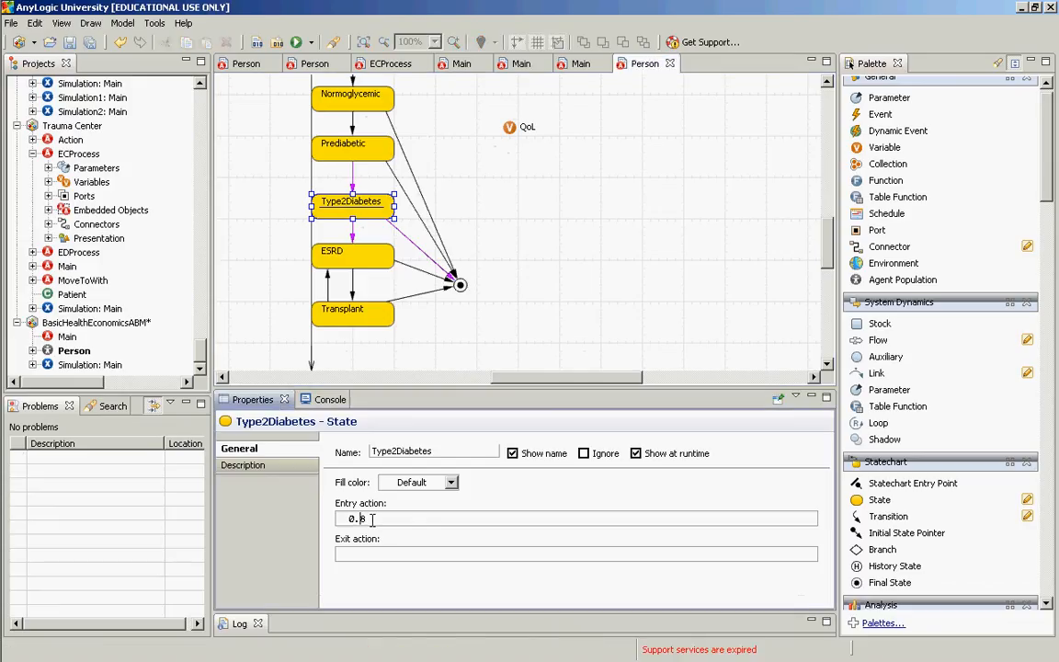
type("QoL=")
type("L=")
Change the ESRD state's entry action to the assignment QoL=0.65
left_click(333, 251)
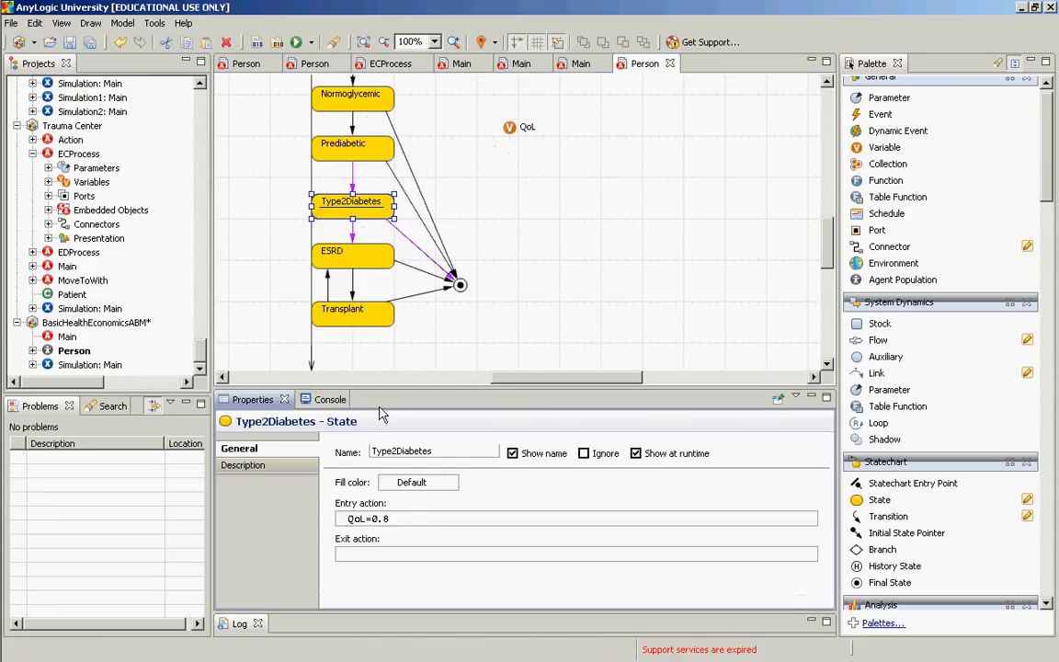
left_click(400, 518)
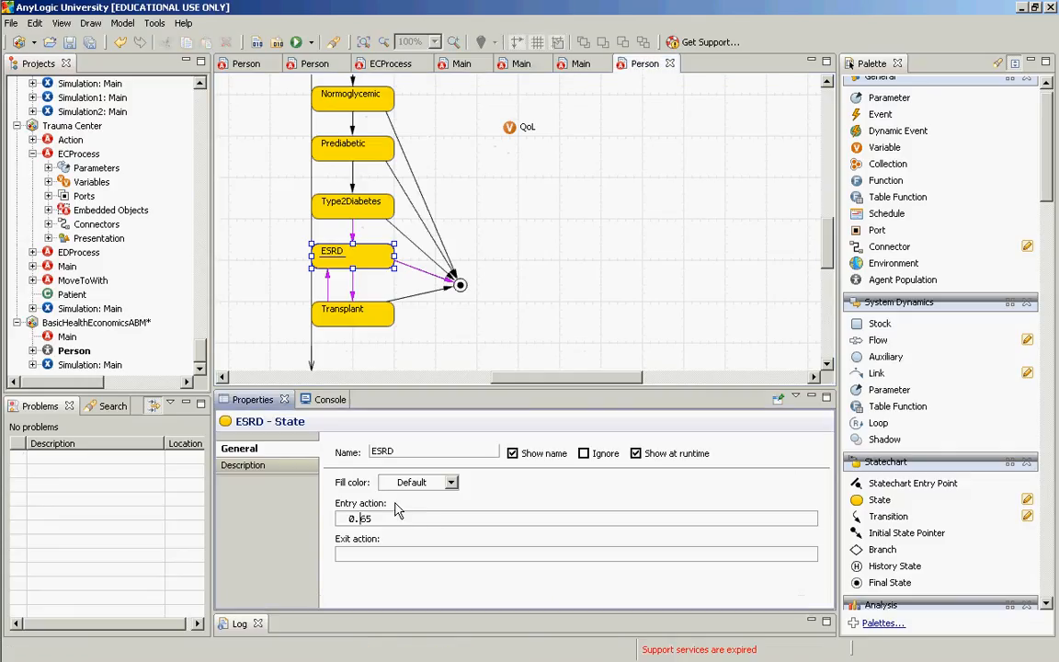
key("Home")
type("QoL=")
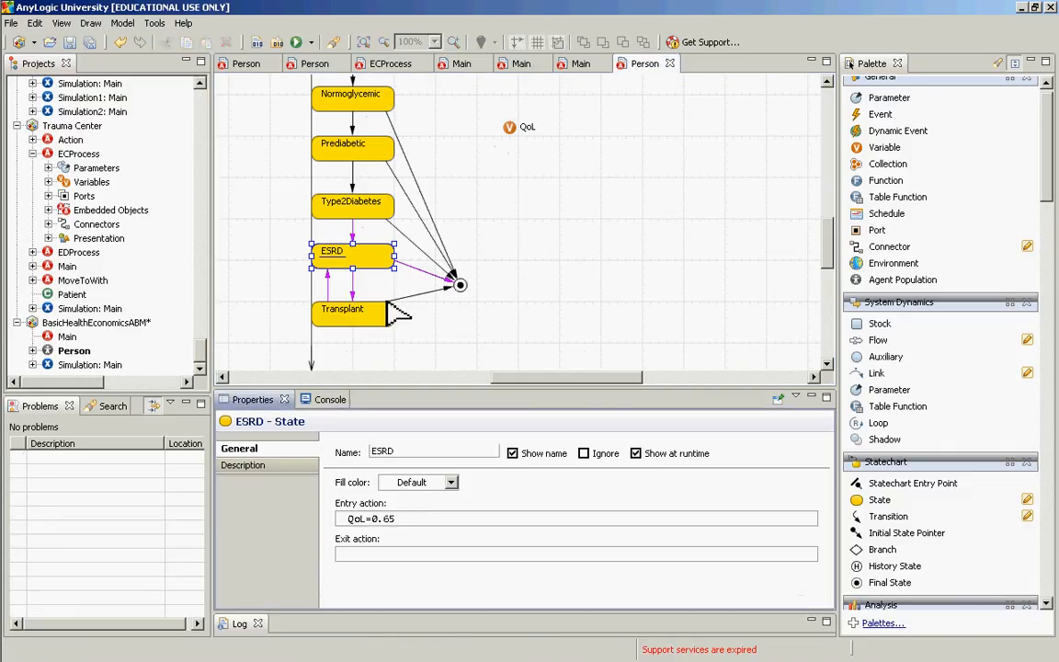
Change the Transplant state's entry action to the assignment QoL=0.8
left_click(384, 312)
left_click(384, 316)
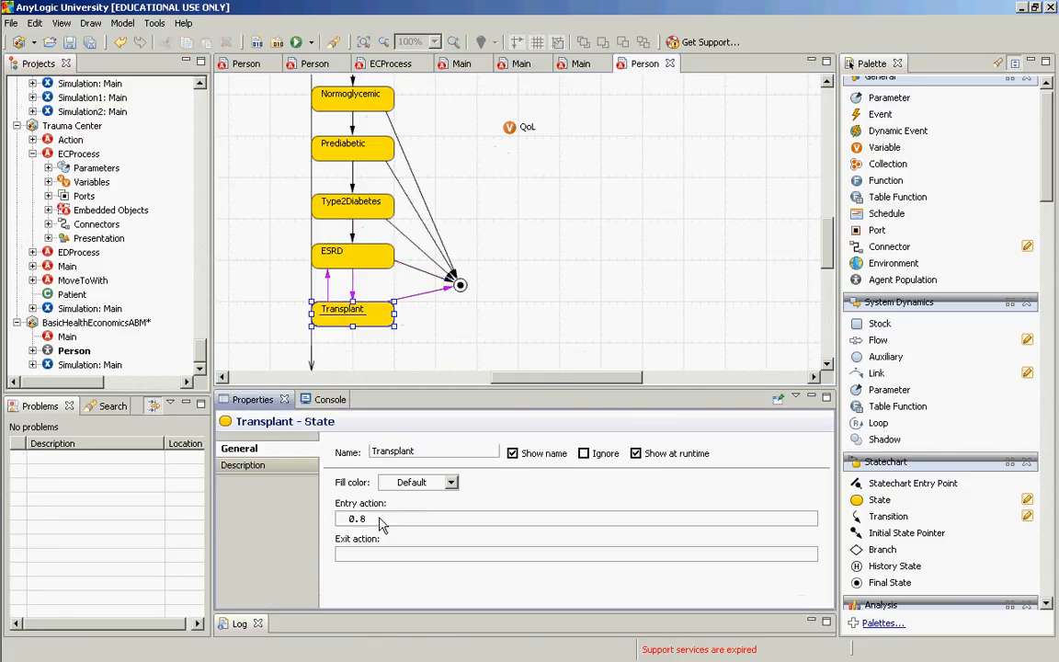
left_click(390, 518)
key("Home")
type("QoL=")
Open the Main class of BasicHealthEconomicsABM and place a Person object in it named population
left_click(76, 353)
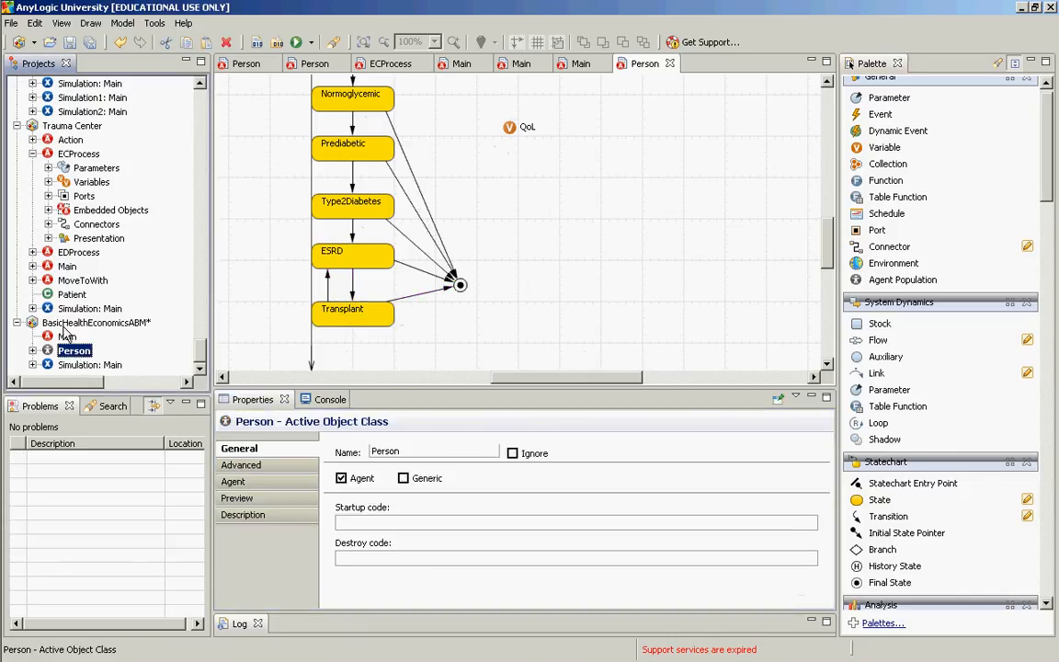
double_click(67, 336)
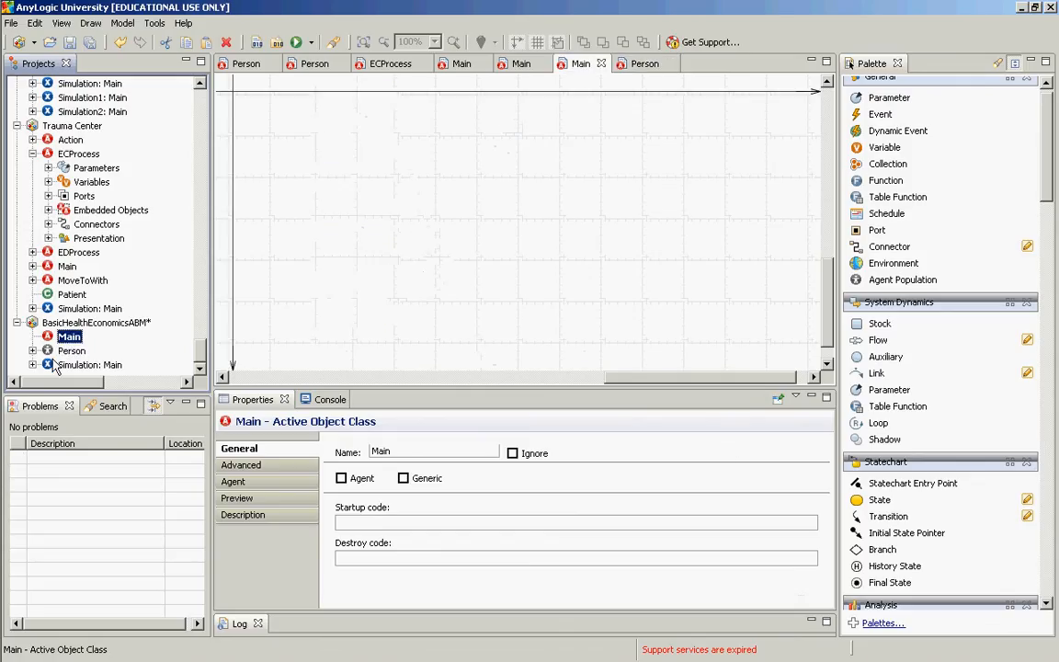
left_click_drag(71, 350, 306, 134)
type("pop")
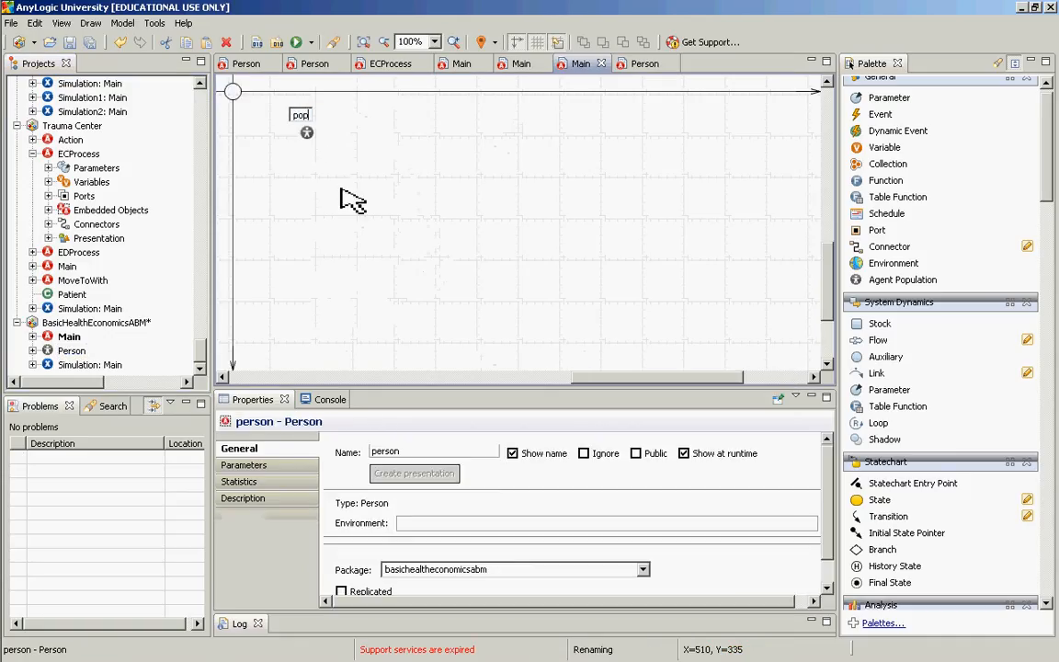
type("ulation")
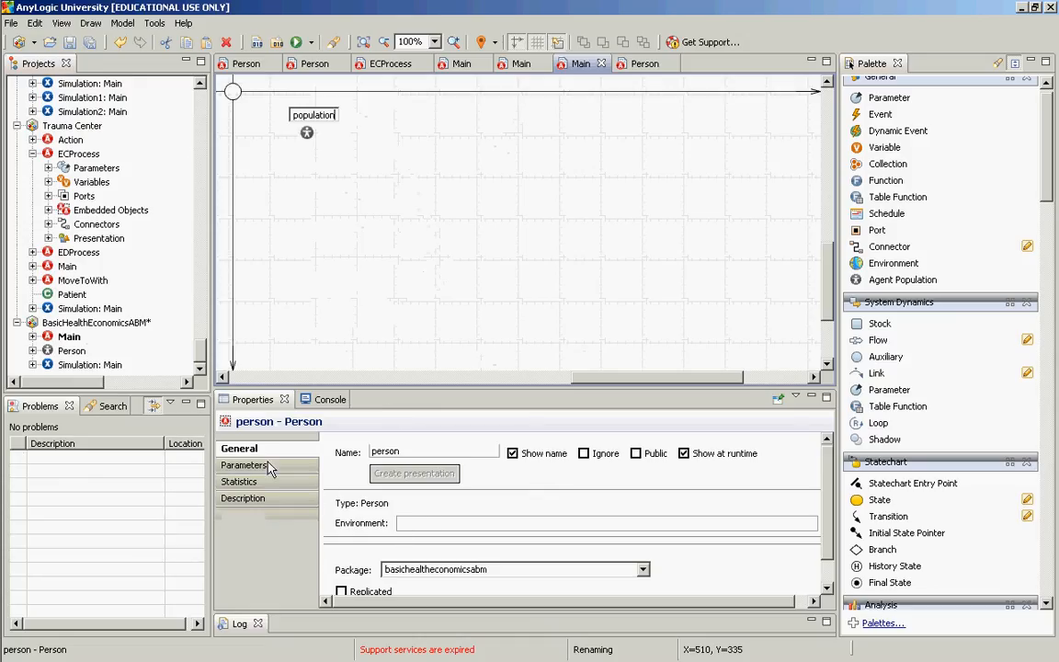
key("Return")
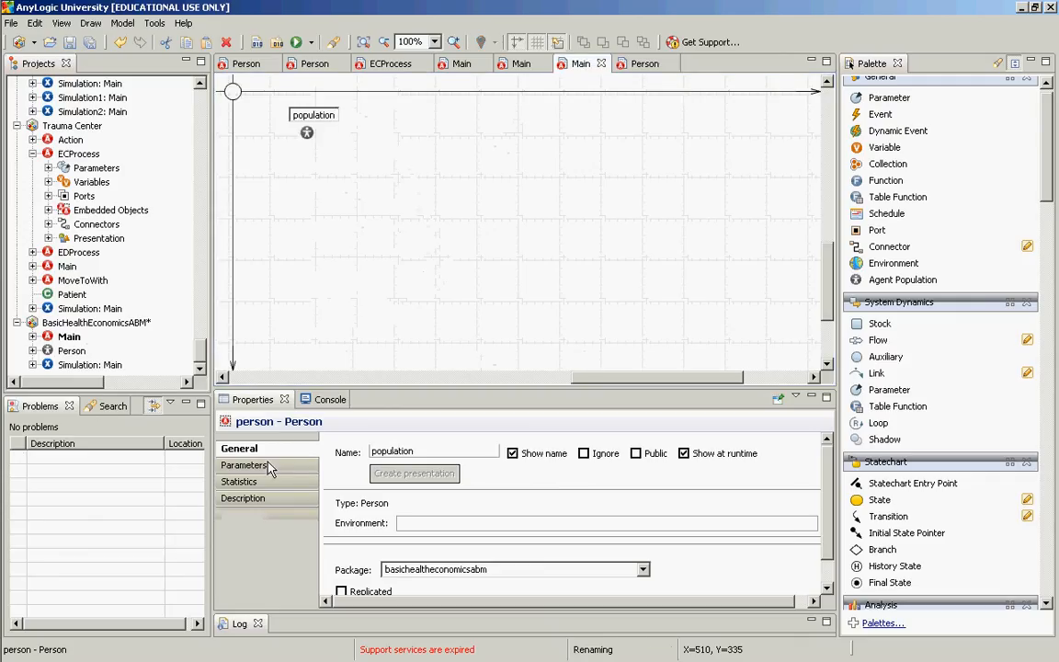
left_click(269, 467)
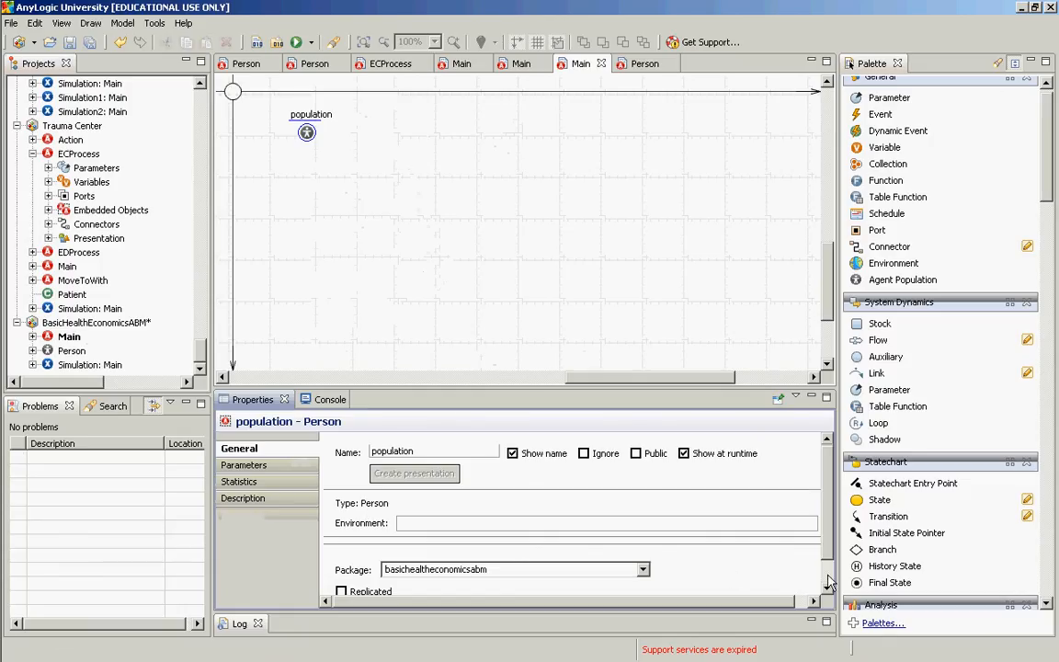
Make the population object replicated with an initial number of 1000 objects
scroll(598, 561, "down", 1)
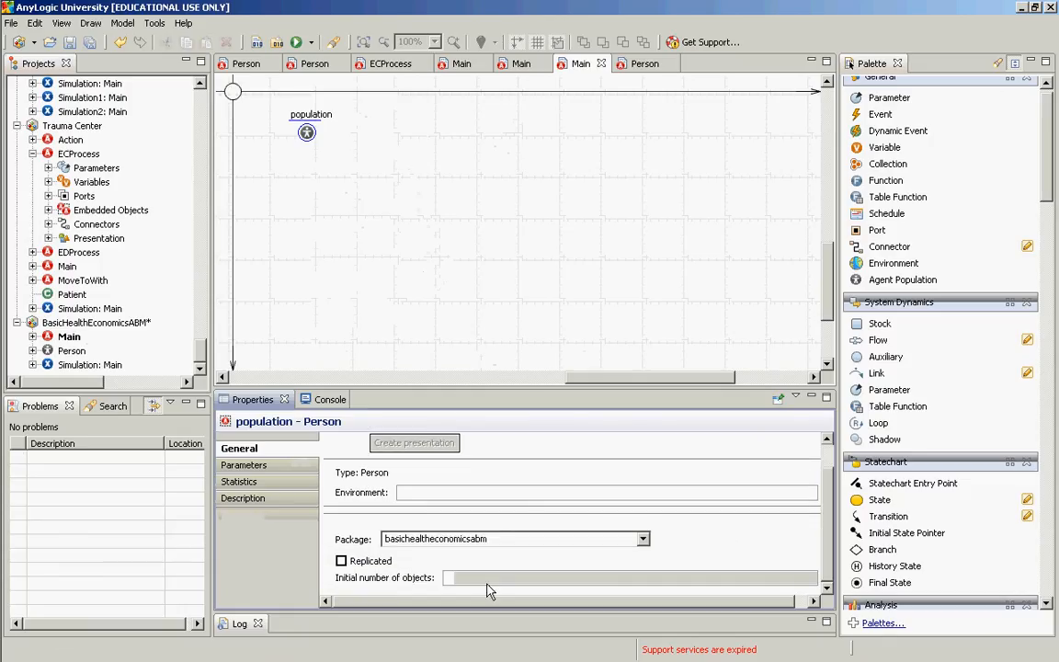
left_click(342, 561)
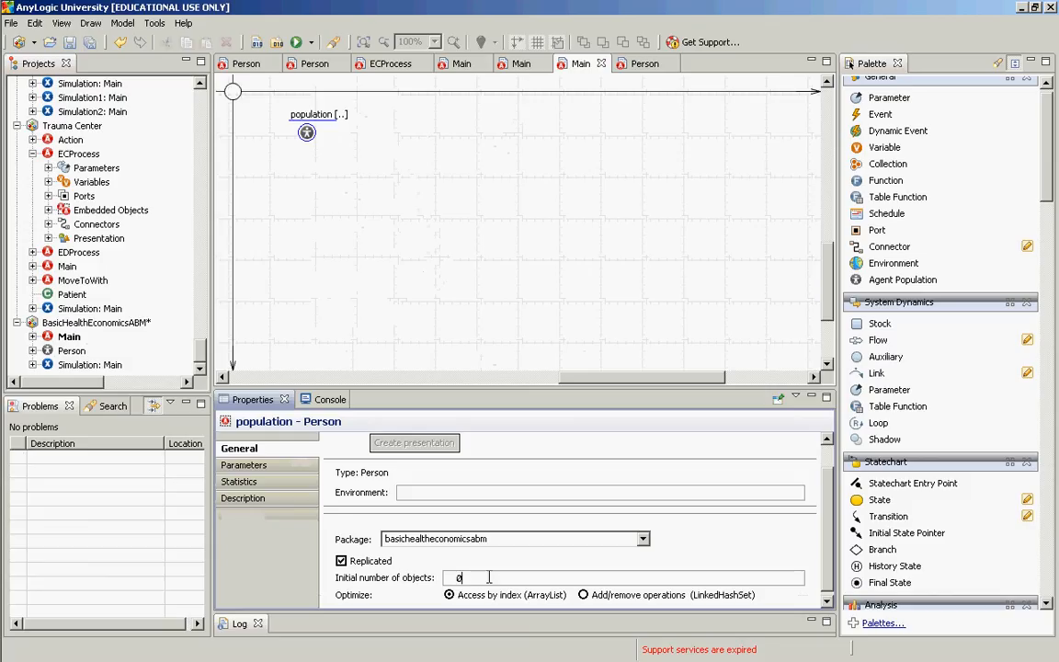
type("1000")
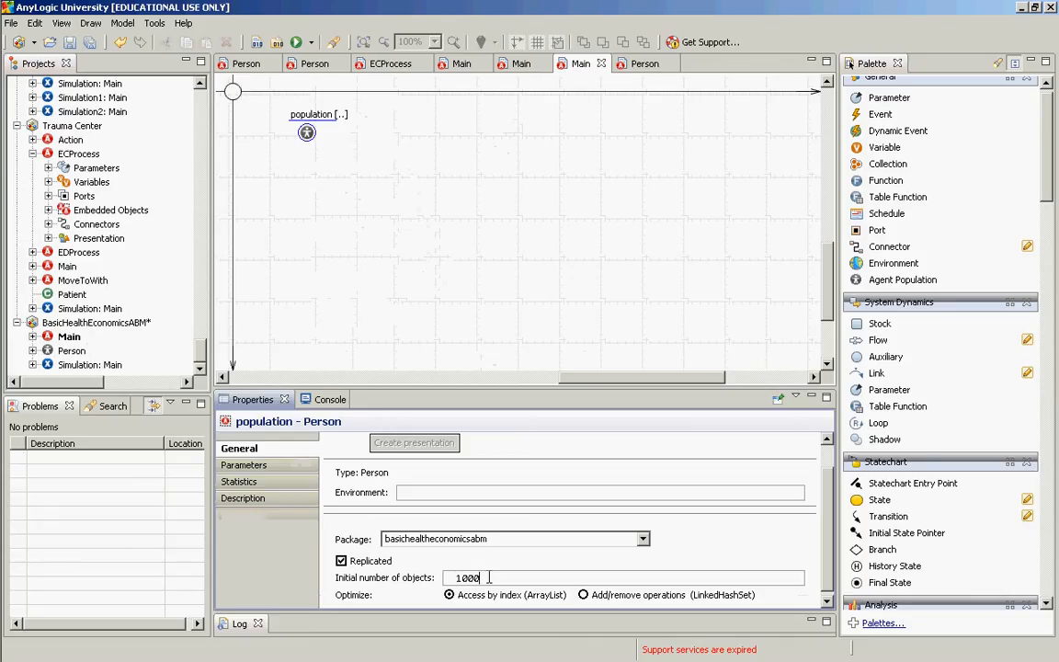
key("alt+Tab")
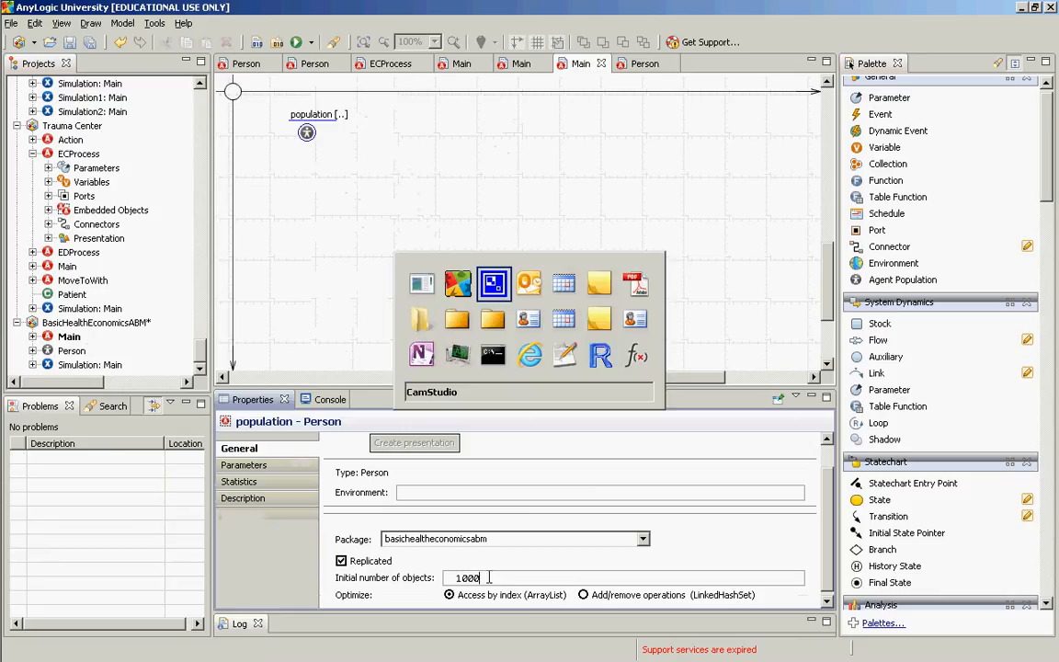
key("alt+Tab")
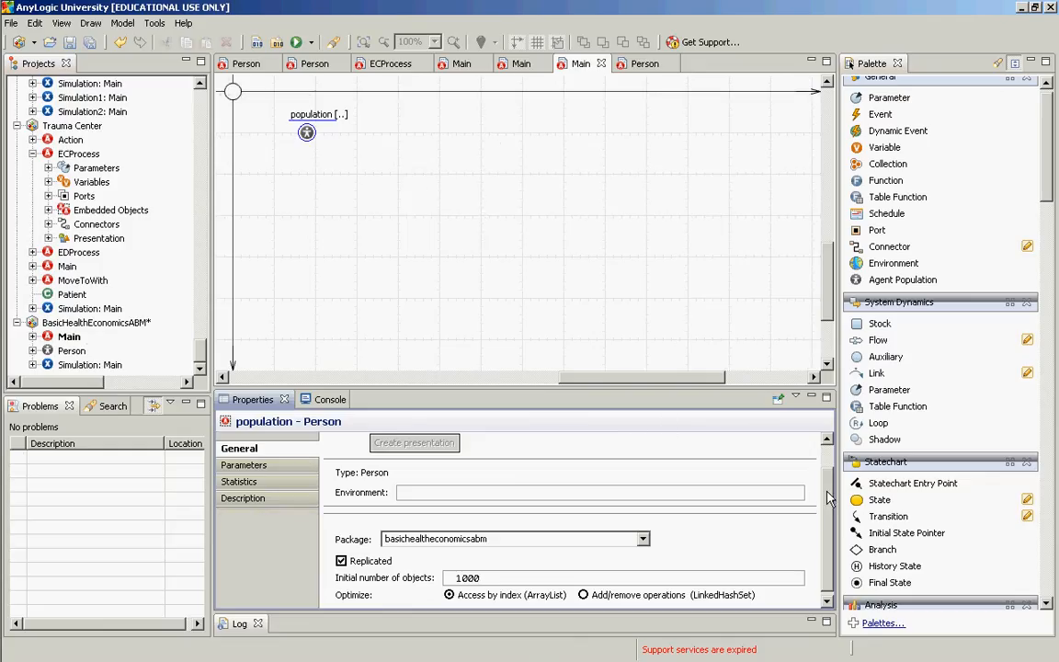
Add a statistic of type Sum named cumulativeQoL to the population object
scroll(827, 498, "up", 2)
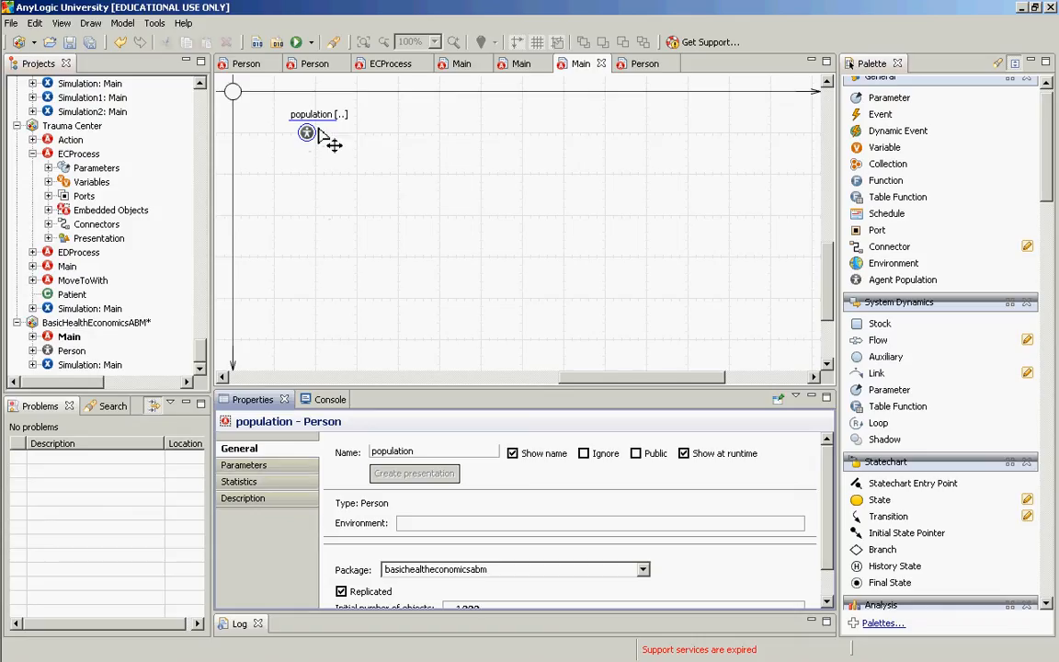
left_click(242, 481)
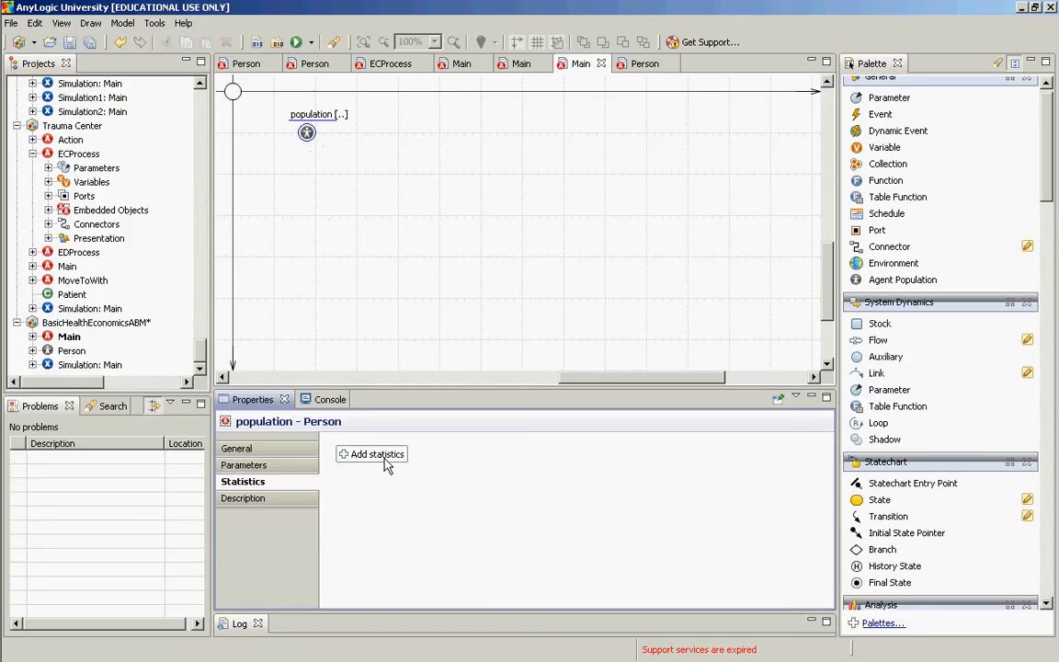
left_click(379, 451)
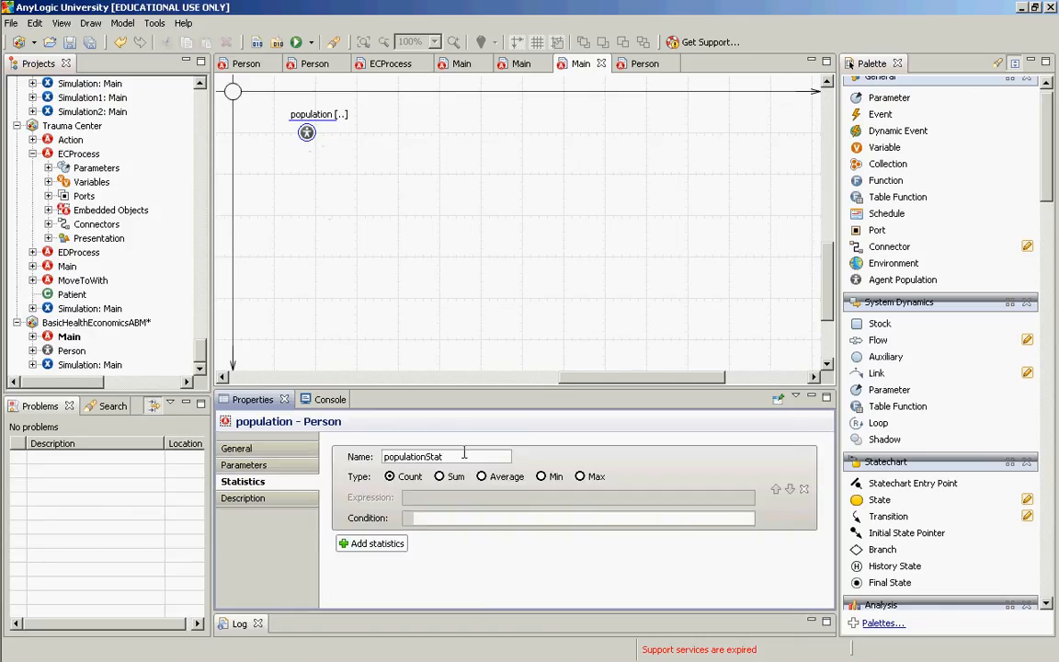
left_click_drag(462, 456, 378, 450)
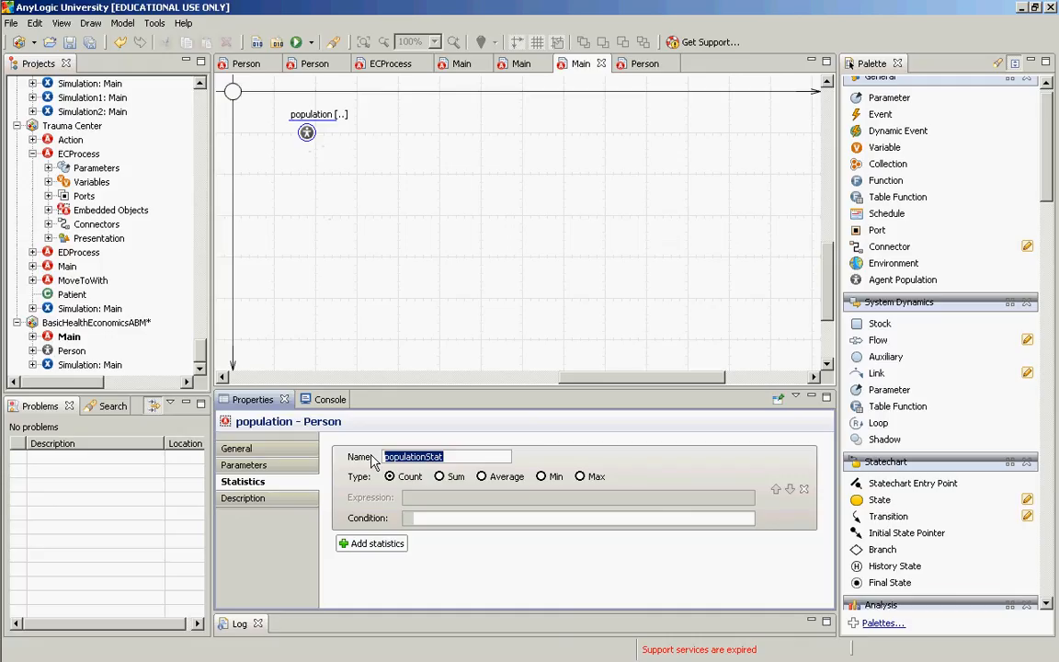
type("cu")
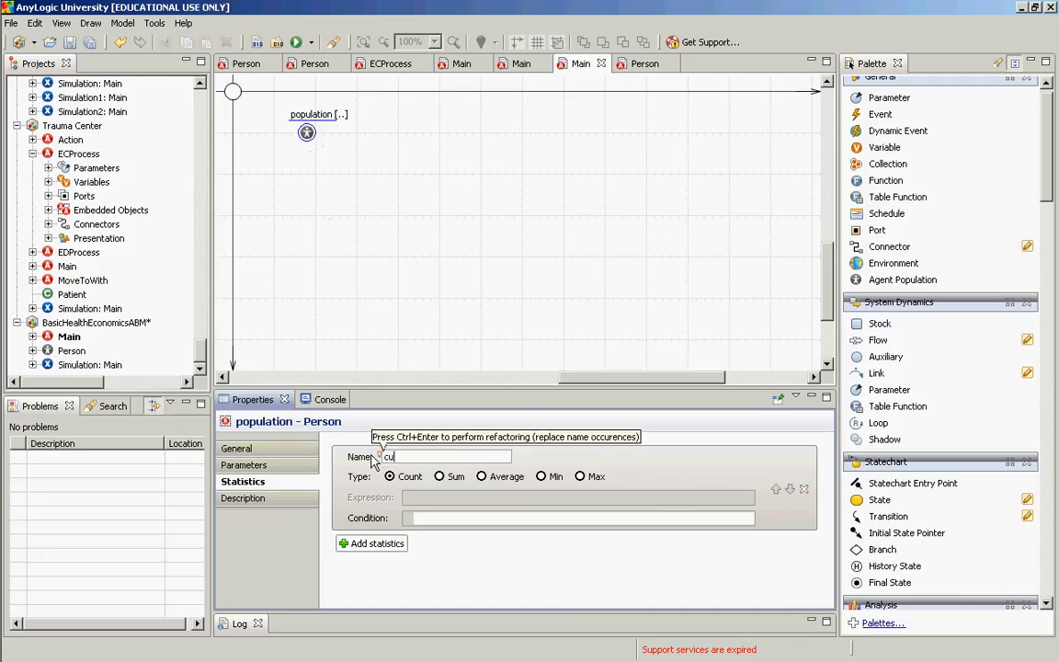
type("mulativeQoL")
left_click(440, 476)
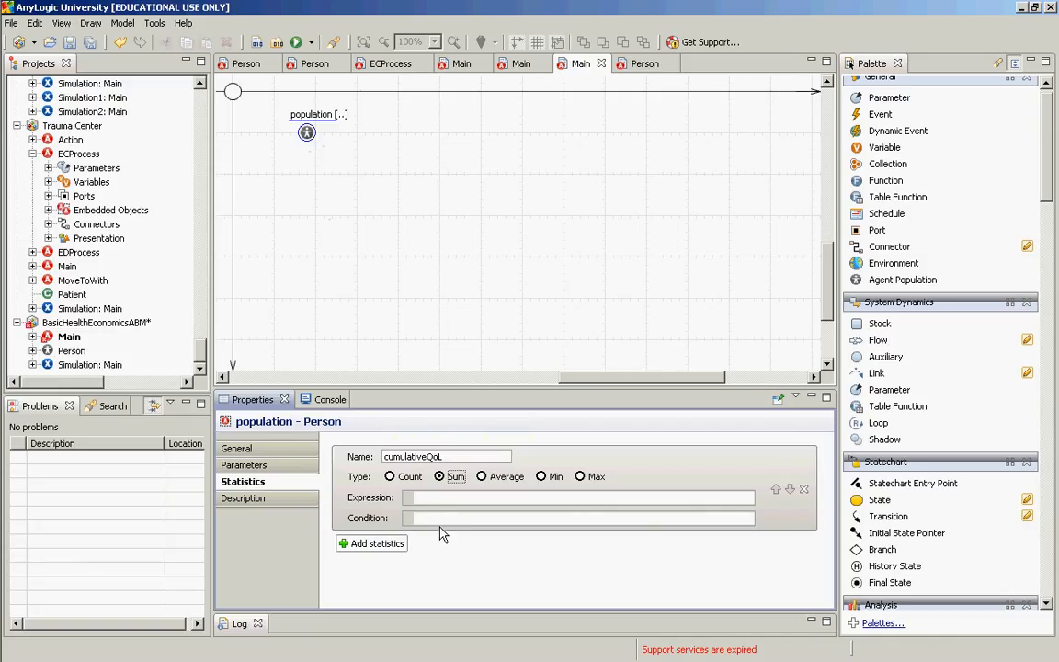
Set the cumulativeQoL statistic's condition to true and its expression to item.QoL
left_click(436, 517)
type("true")
left_click(449, 496)
type("item.QoL")
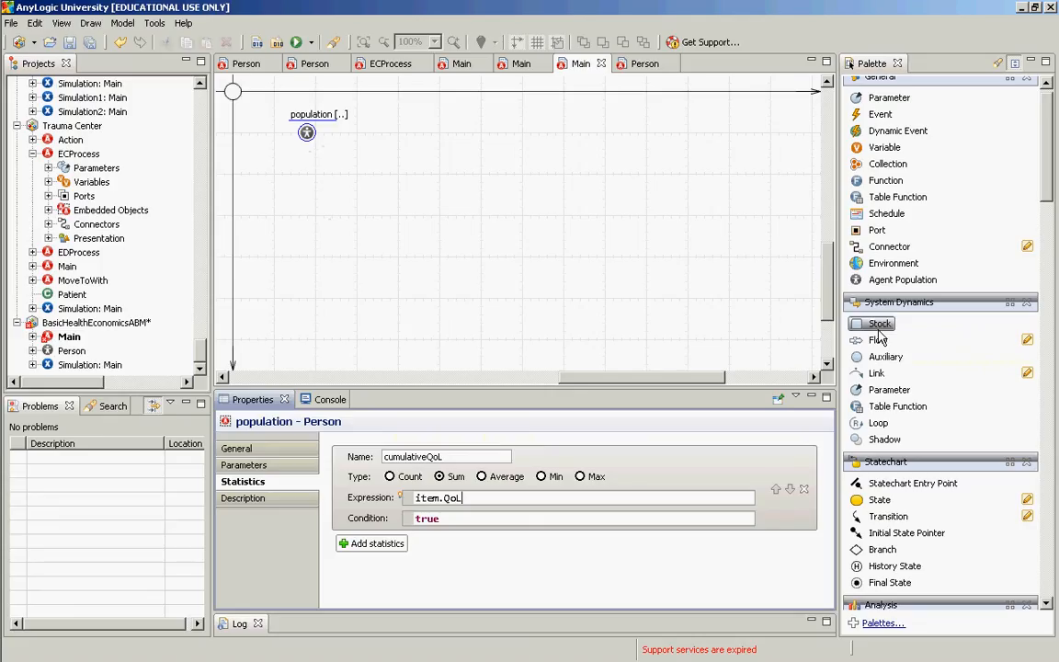
Add a system dynamics stock named QALYs to the Main diagram, to the right of and below population
left_click_drag(878, 336, 561, 170)
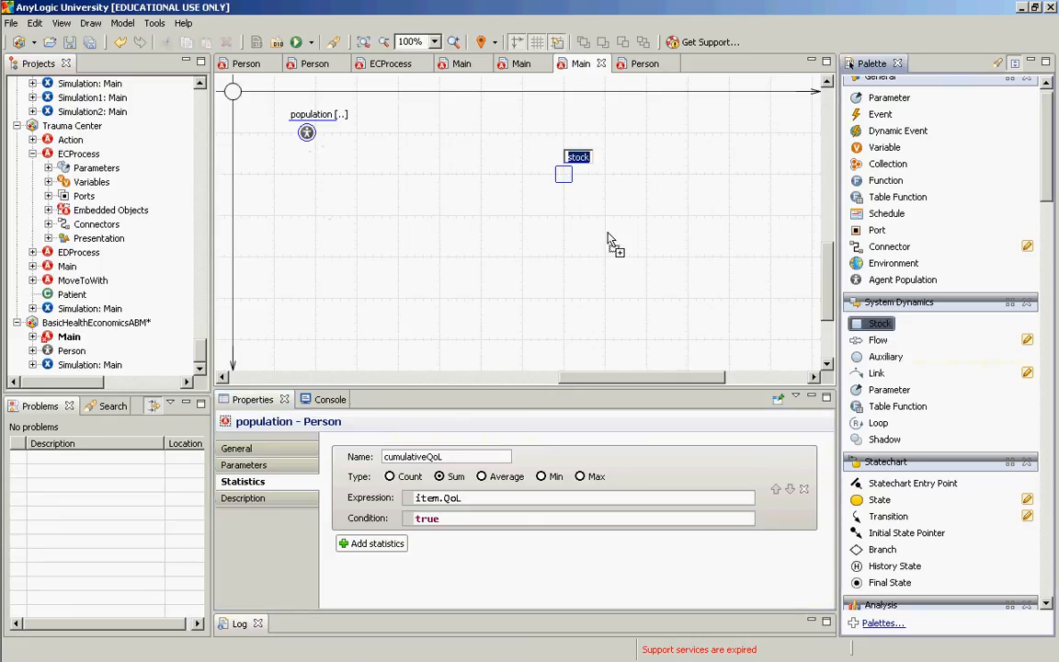
type("QALYS")
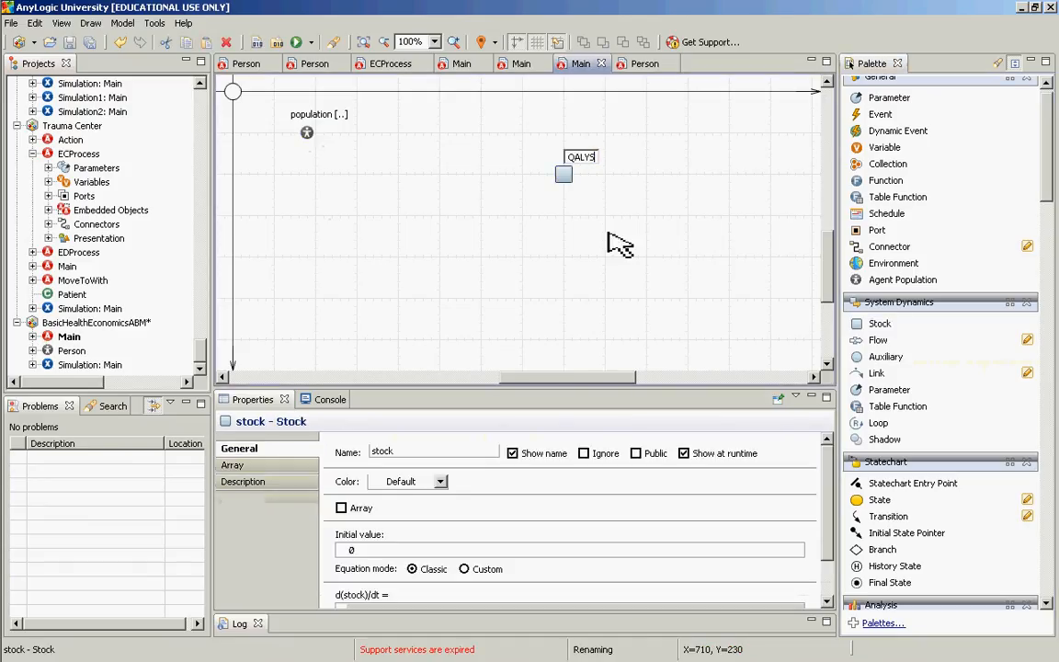
key("BackSpace")
type("s")
key("Return")
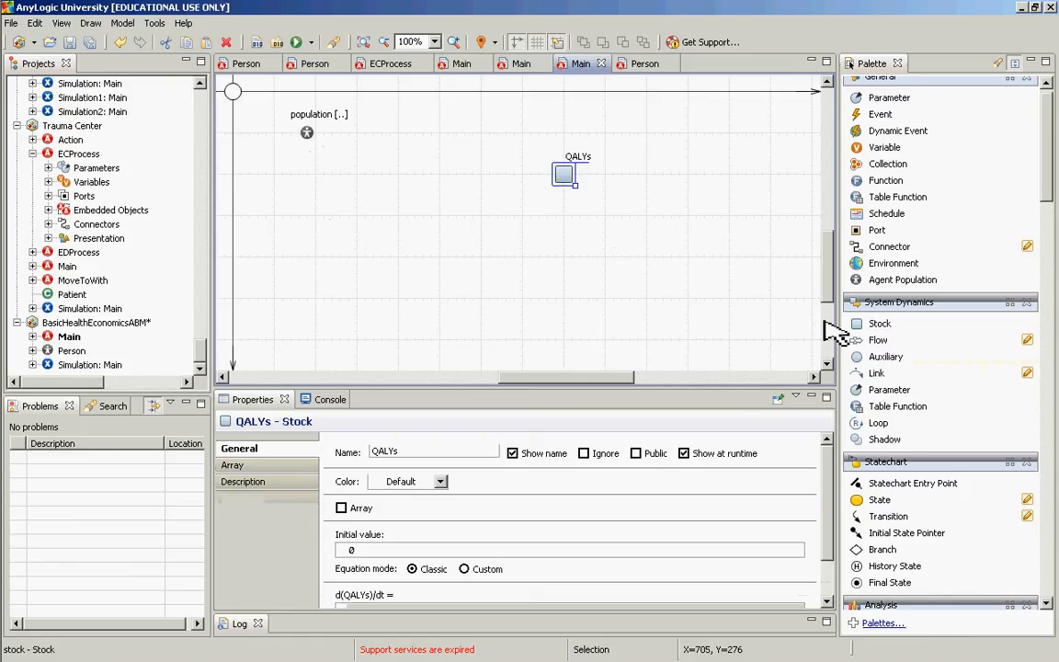
Add a flow from a cloud source into the QALYs stock and name it newQALYsPerYear
left_click_drag(878, 340, 399, 174)
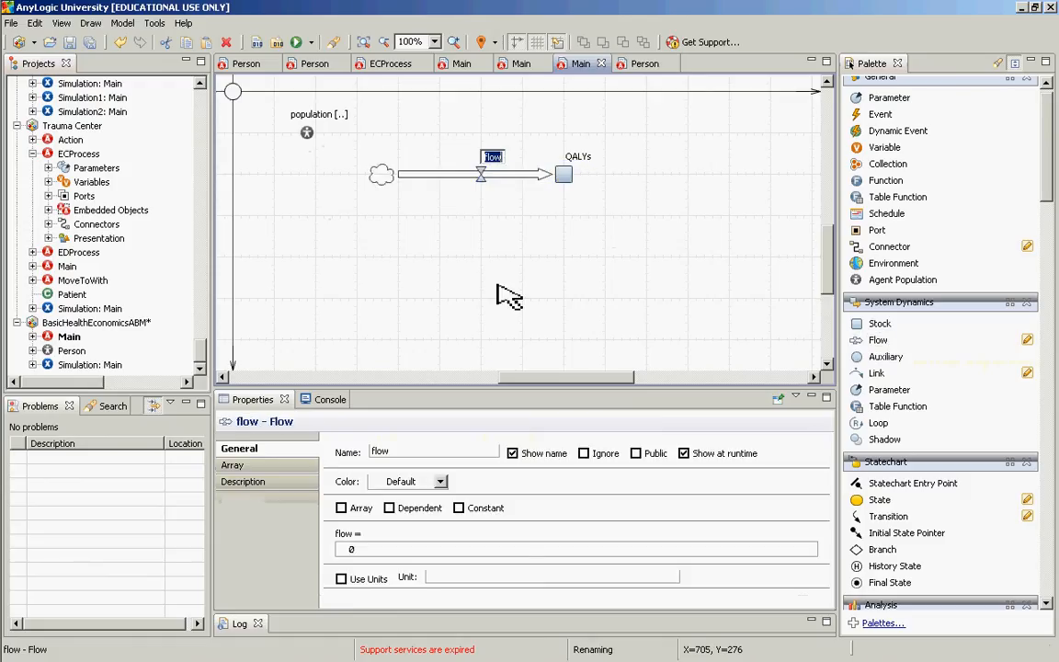
type("new")
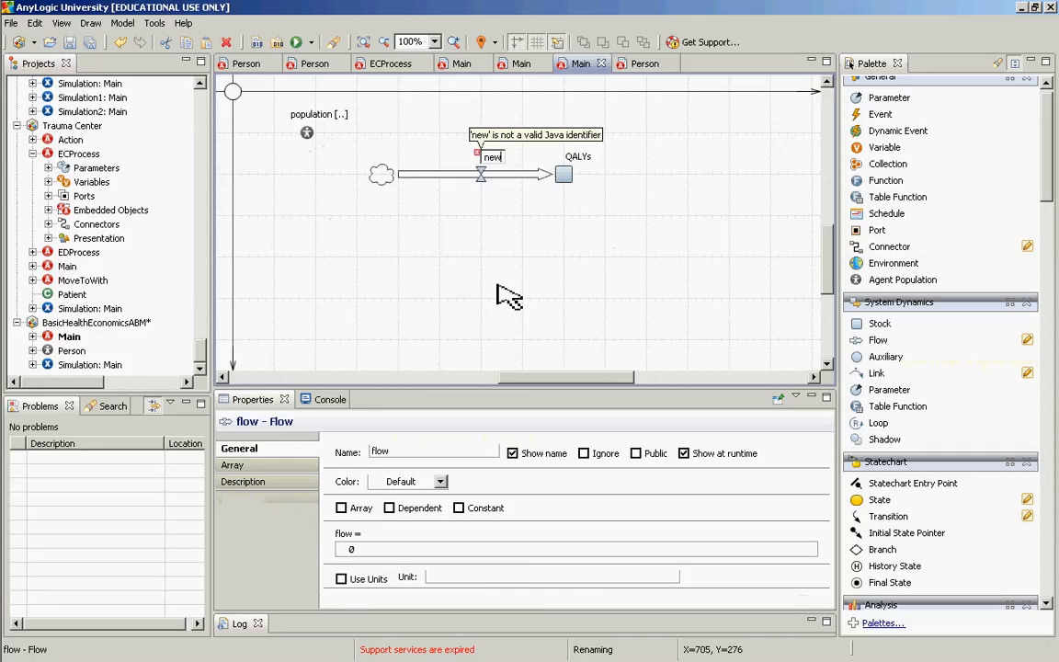
type("QALY")
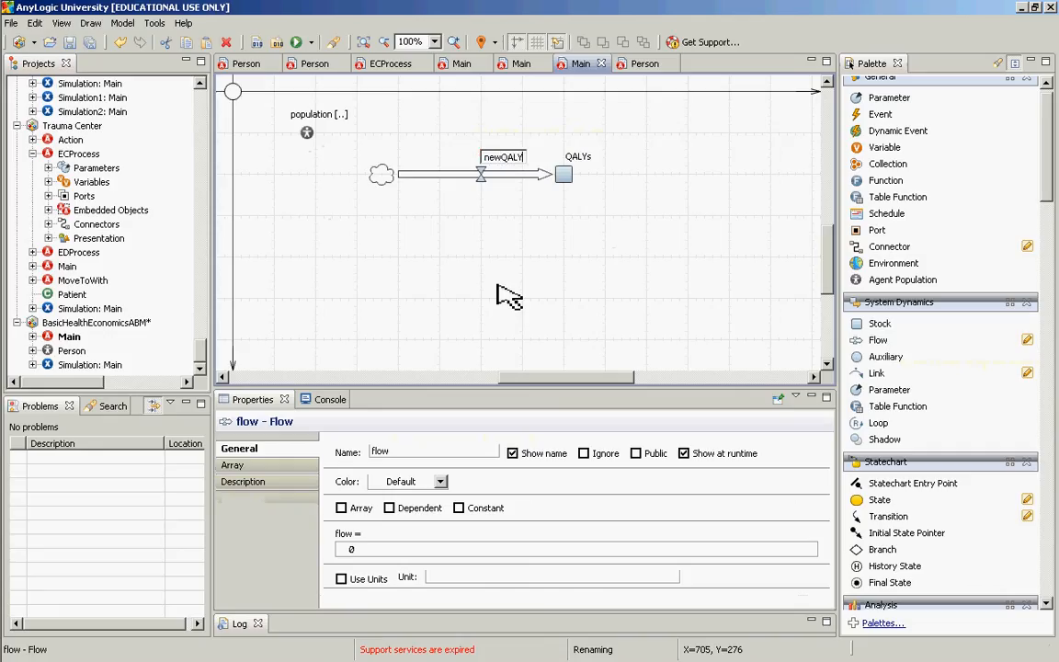
type("sPerYear")
key("Return")
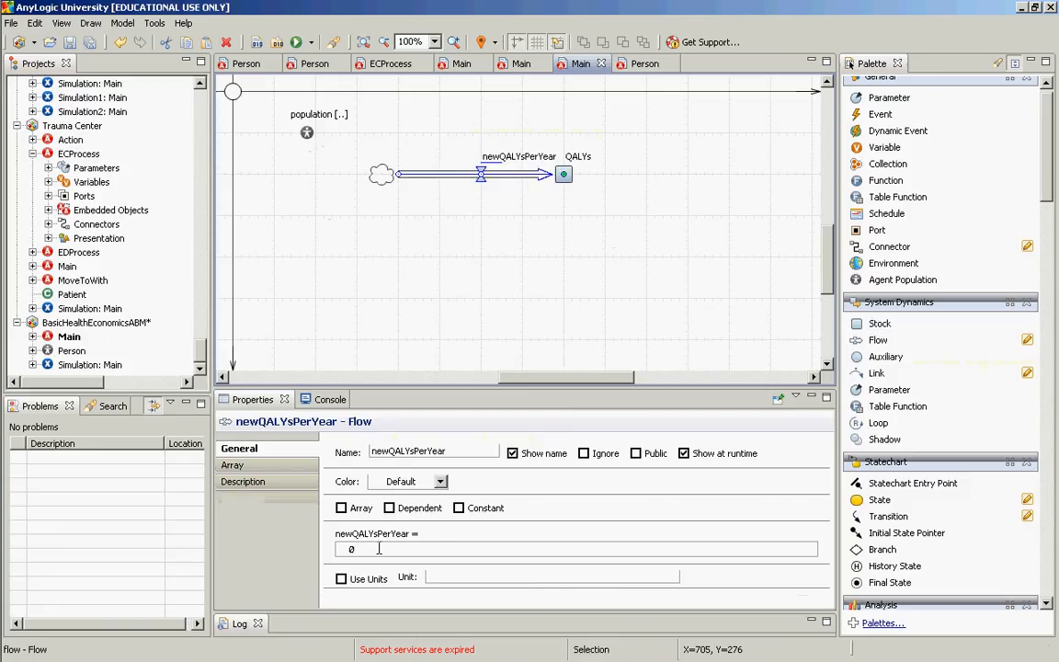
Set the newQALYsPerYear flow's expression to population.cumulativeQoL()
double_click(349, 549)
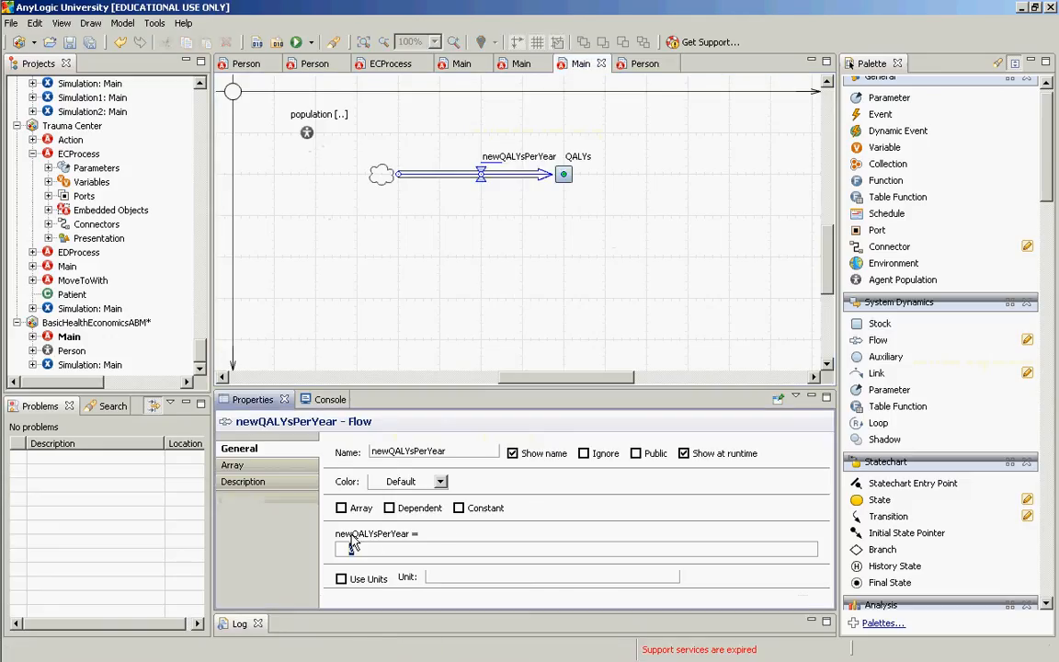
type("population.cu")
key("ctrl+space")
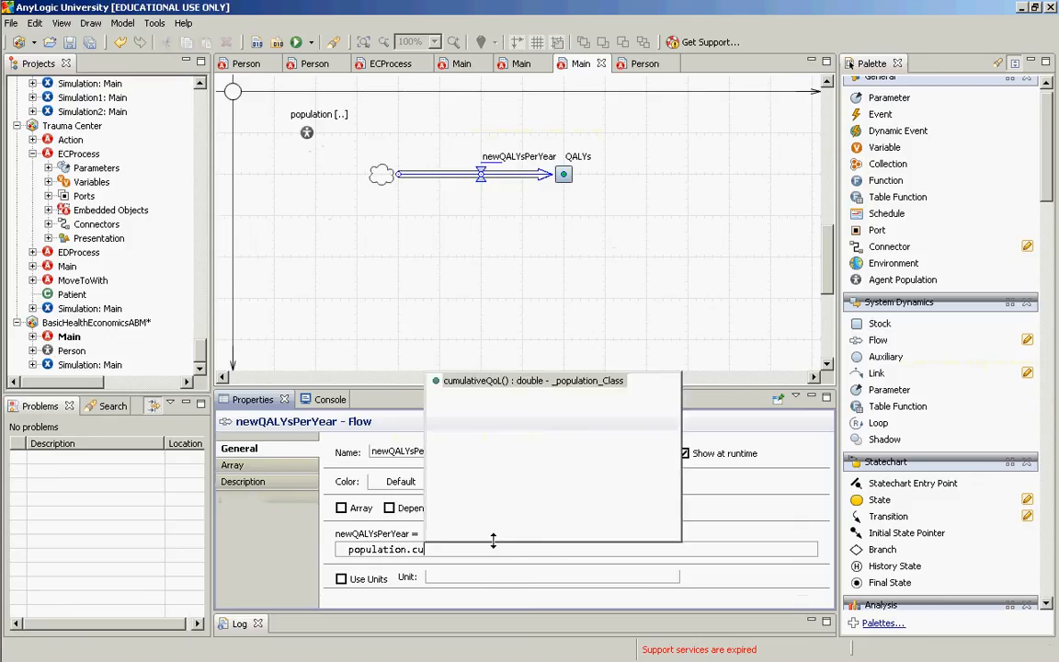
double_click(556, 382)
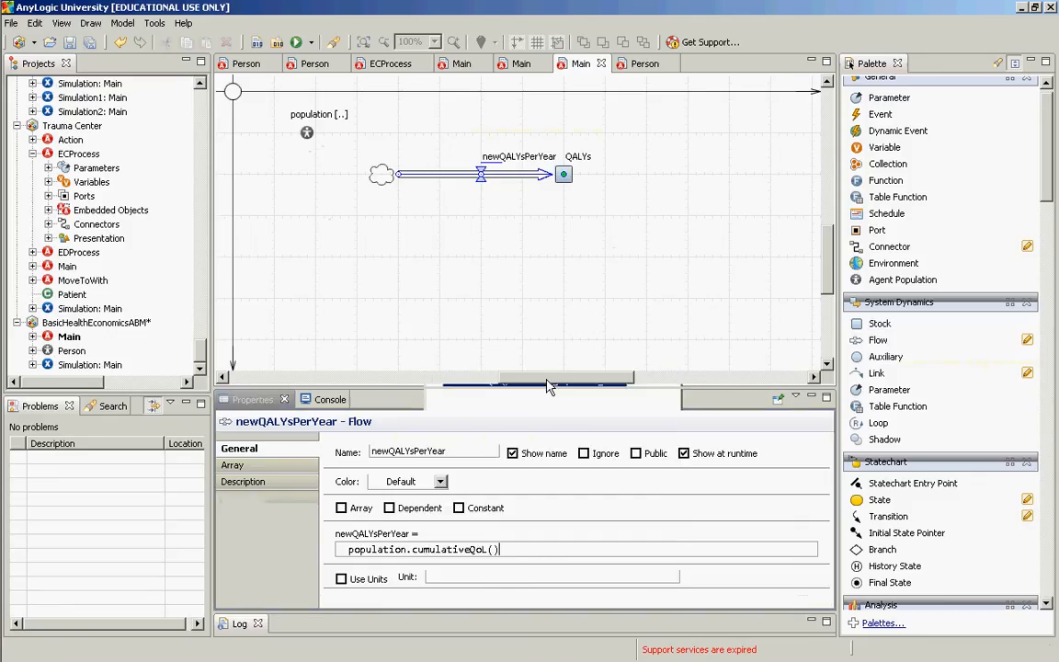
Build the model, run BasicHealthEconomicsABM's Simulation experiment in the Main view, and pause it at about time 5
left_click(307, 135)
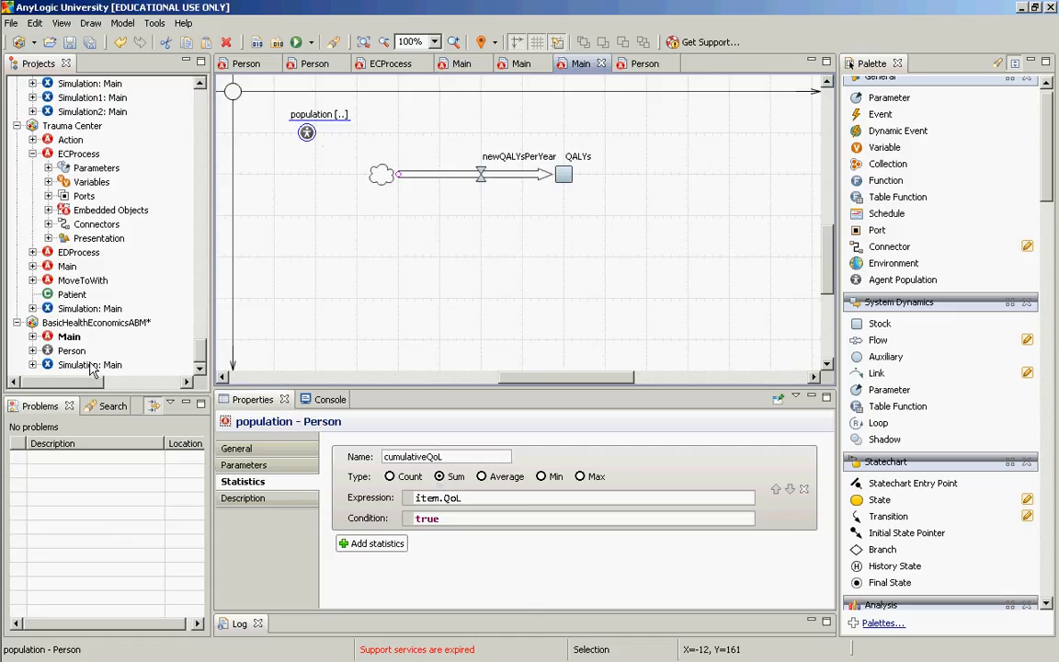
left_click(260, 44)
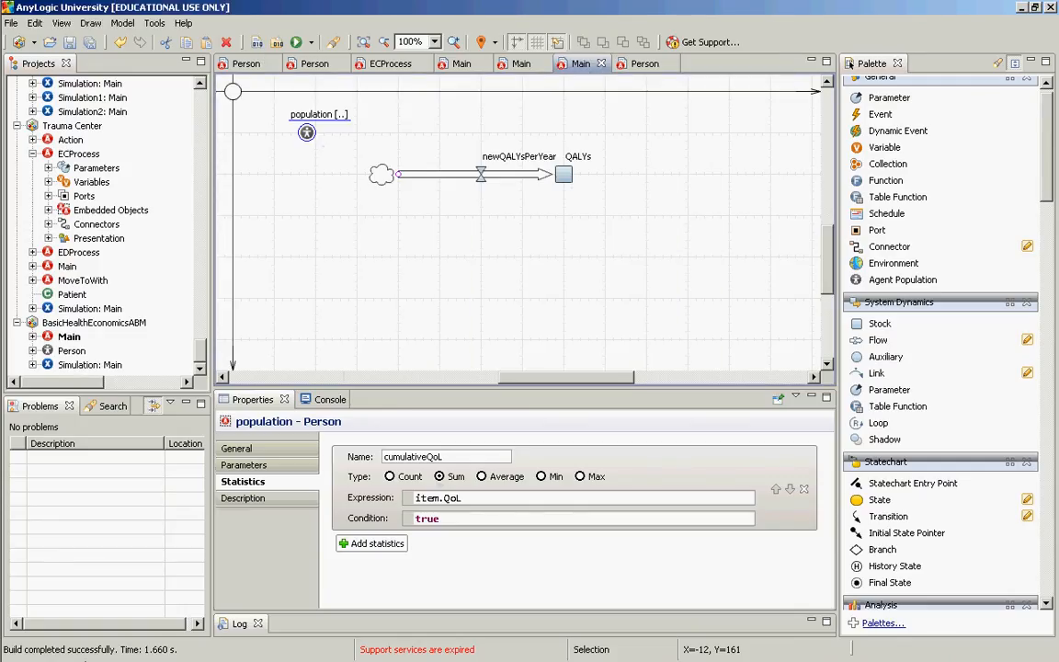
right_click(91, 366)
left_click(115, 540)
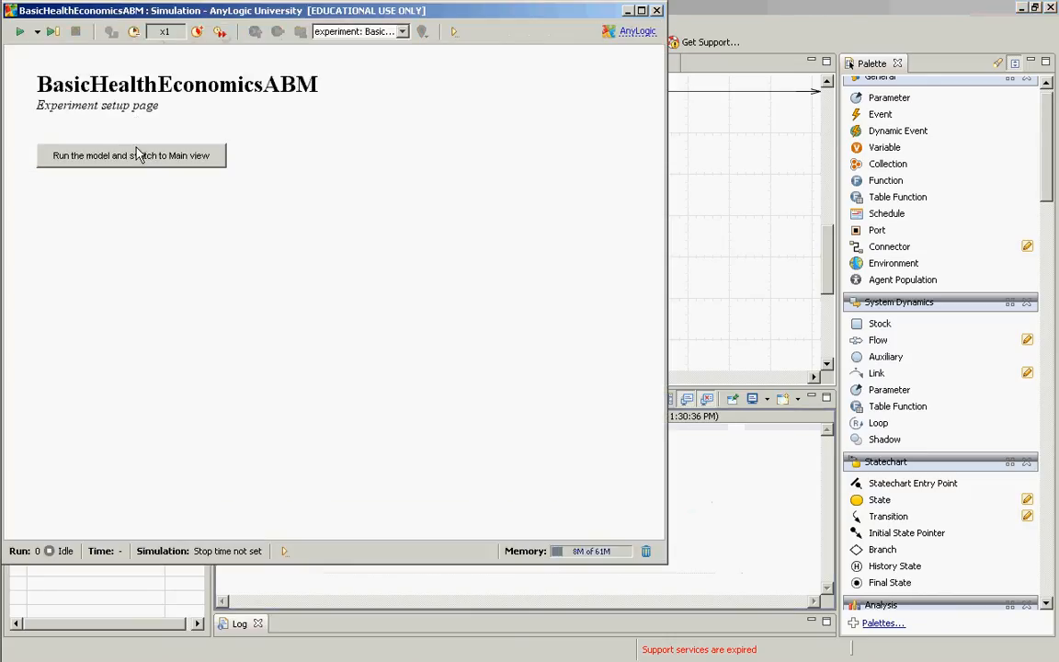
left_click(128, 149)
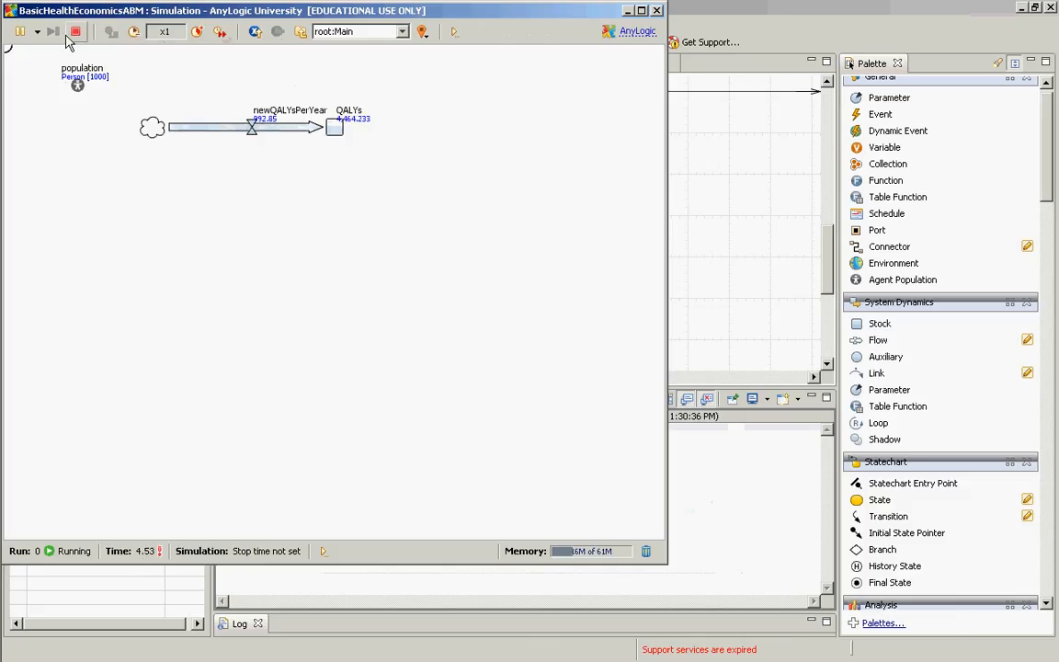
left_click(25, 32)
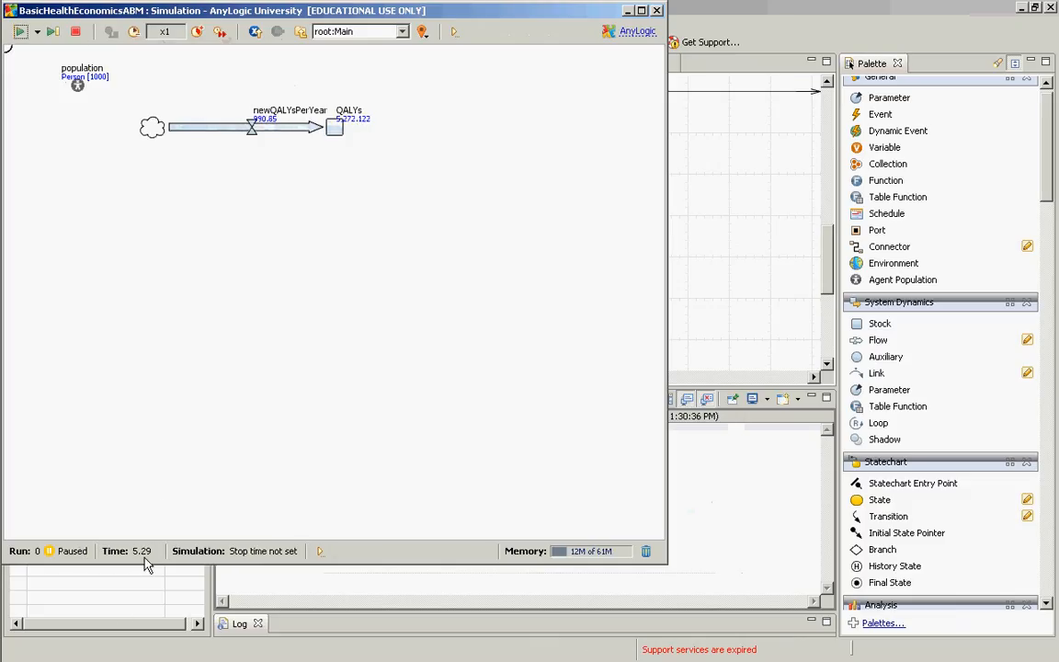
Inspect the QALYs stock in the paused run as a chart and enlarge the chart to fill the free space
left_click(338, 130)
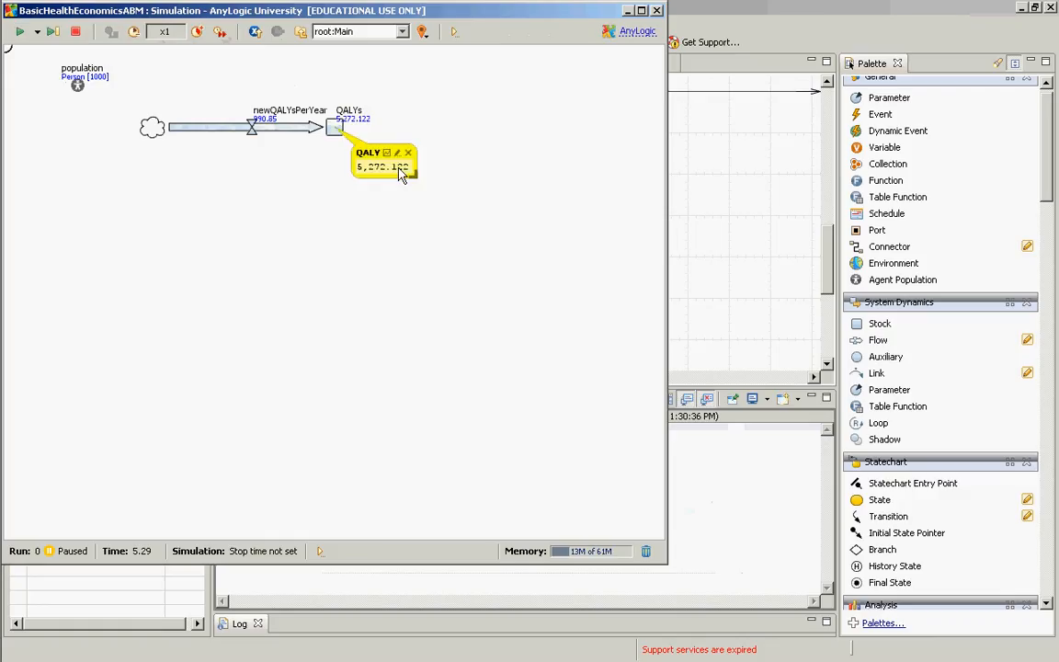
left_click(387, 154)
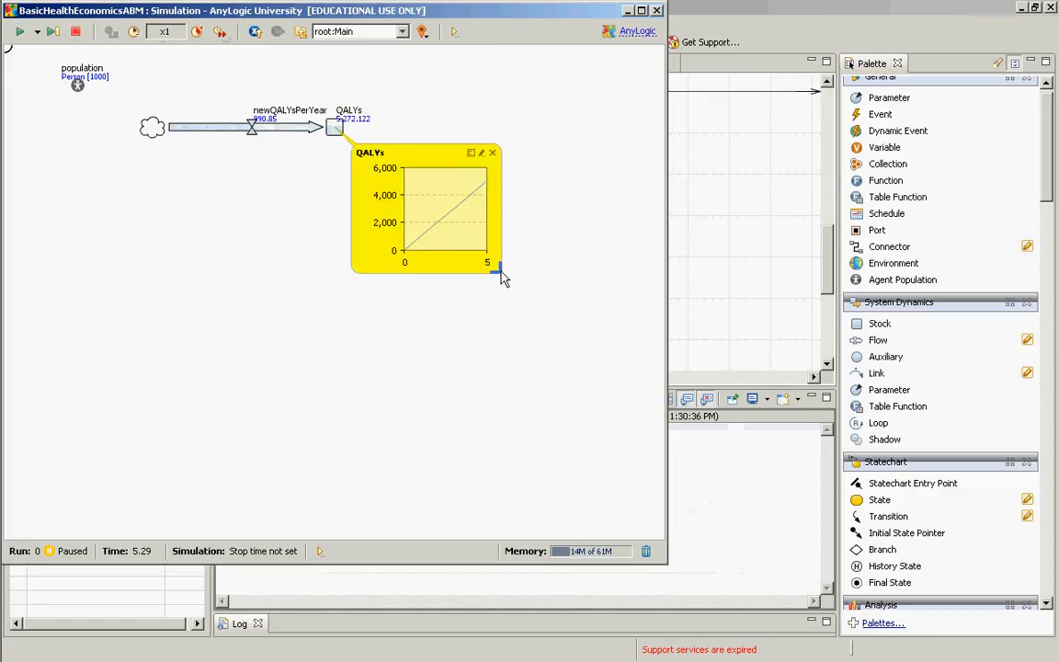
left_click_drag(499, 272, 579, 445)
left_click_drag(593, 512, 605, 507)
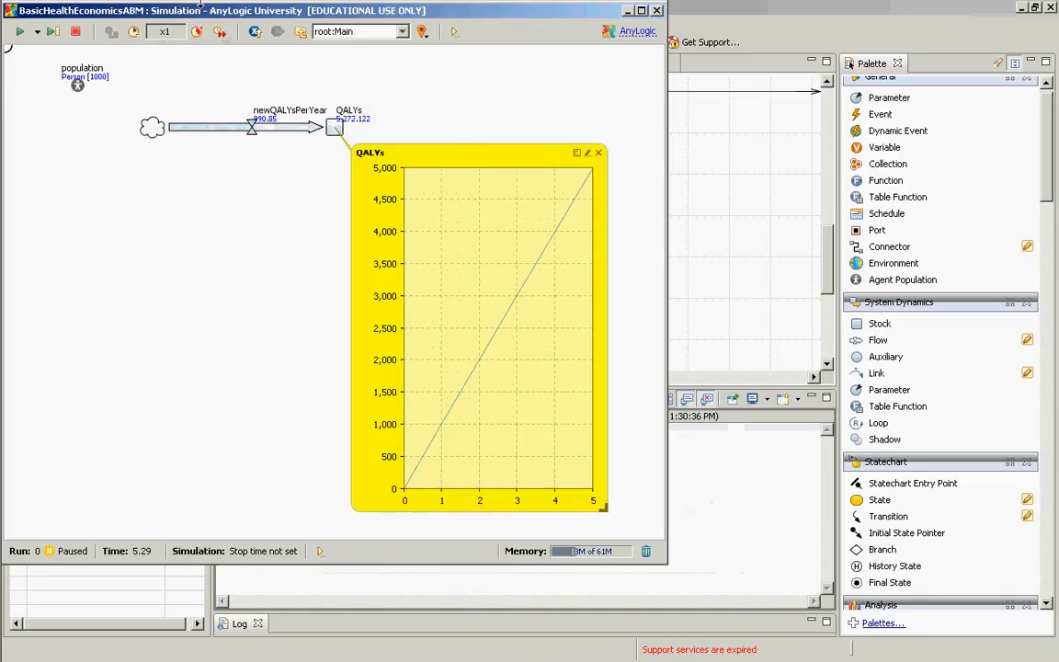
Step through individual members of population up to index 25, examining each person's active diabetes state and QoL value
left_click(337, 32)
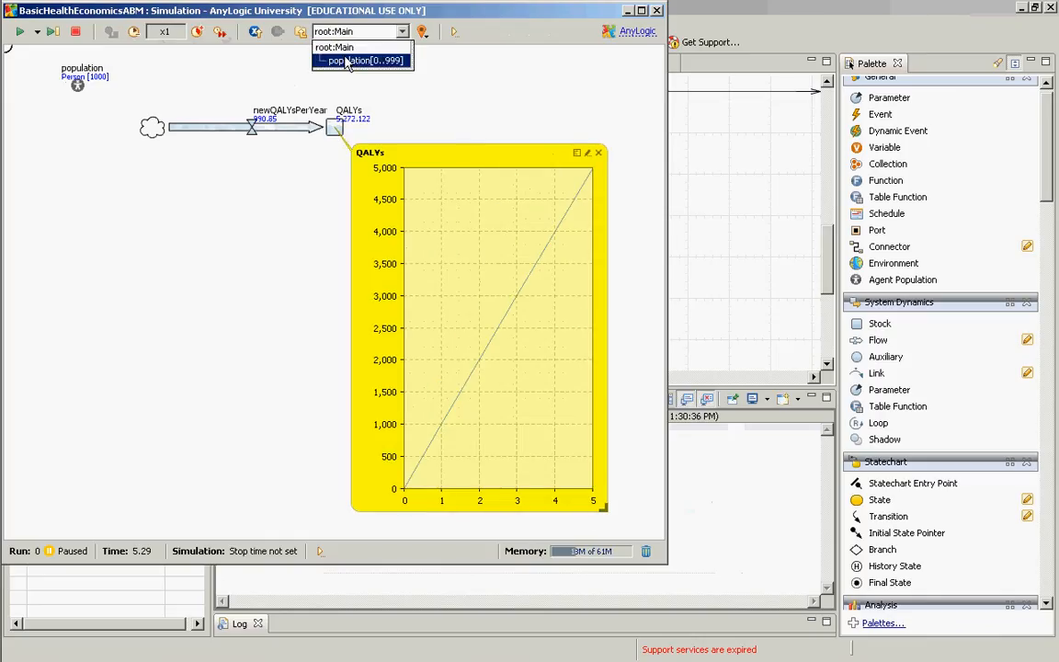
left_click(360, 59)
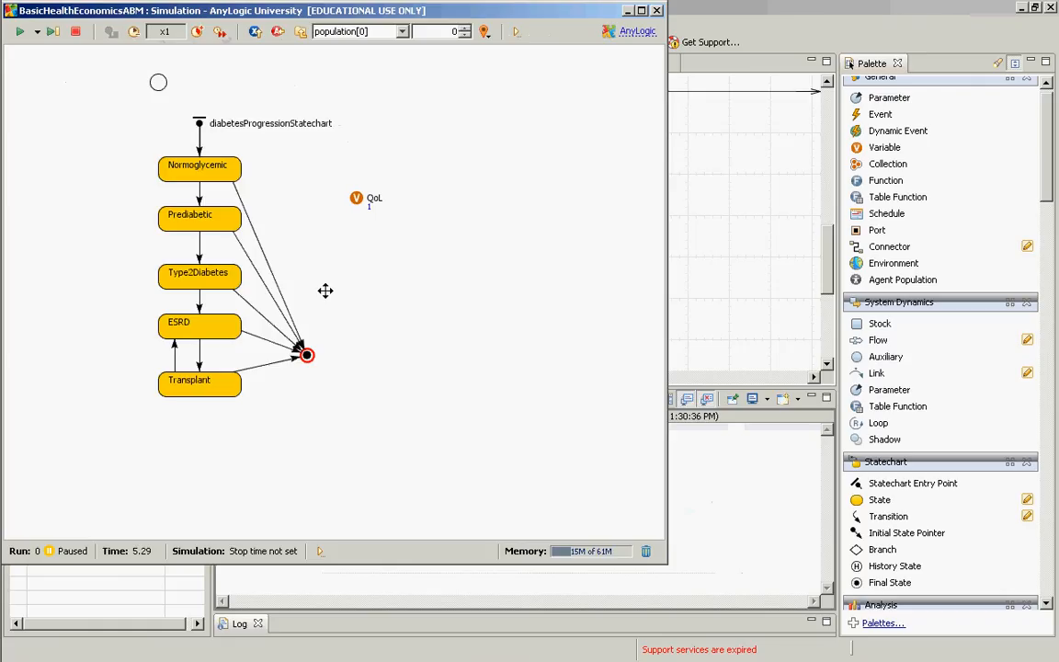
left_click_drag(326, 291, 326, 290)
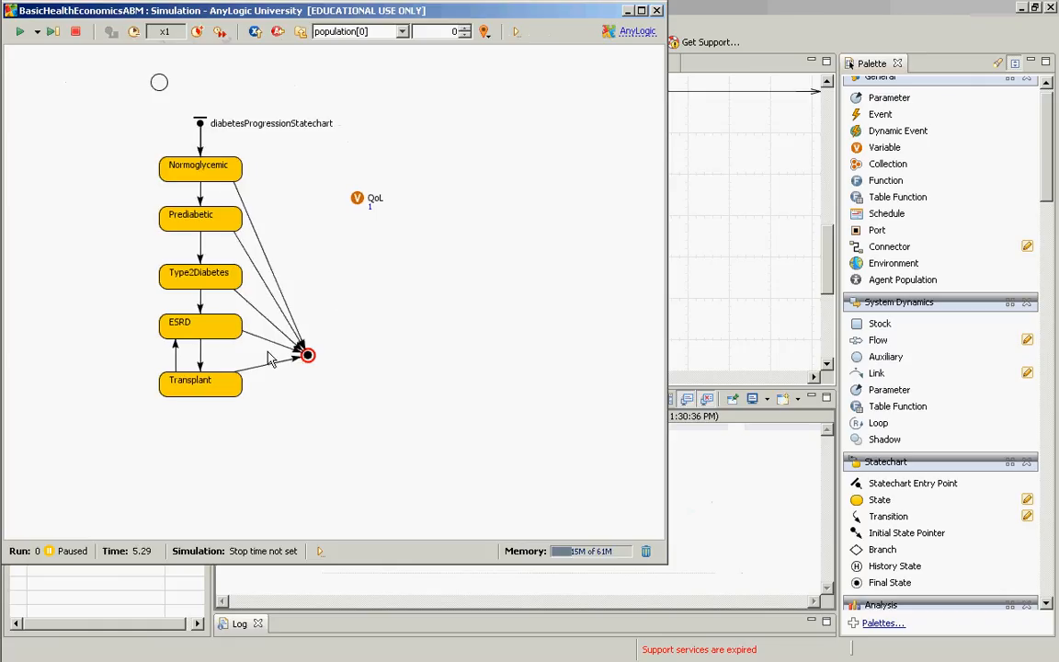
left_click(465, 29)
left_click(465, 30)
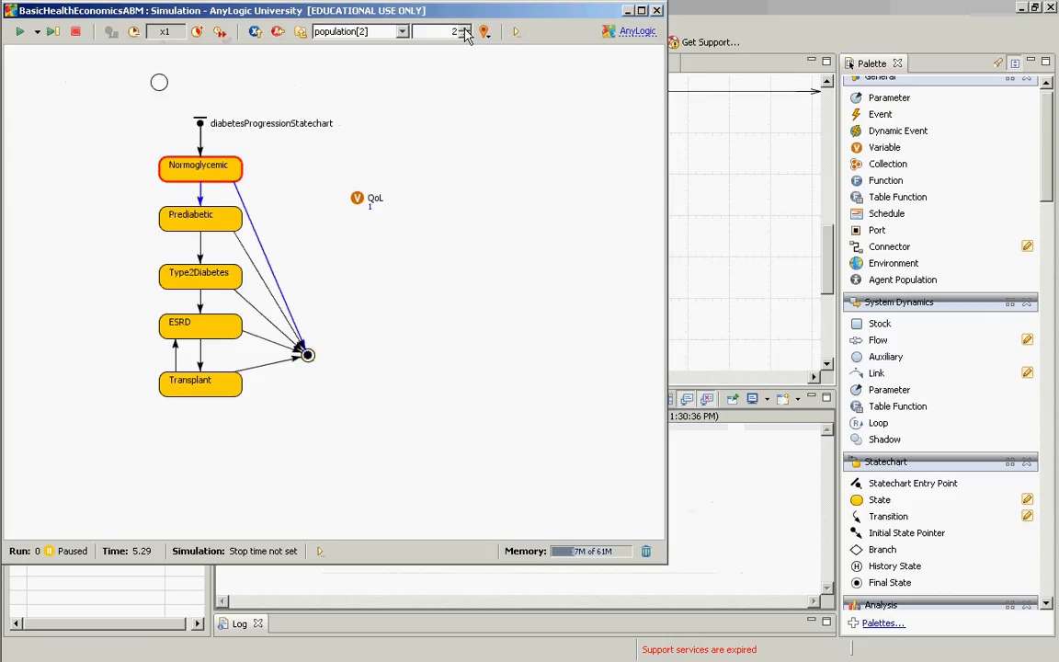
left_click(465, 29)
left_click(465, 29)
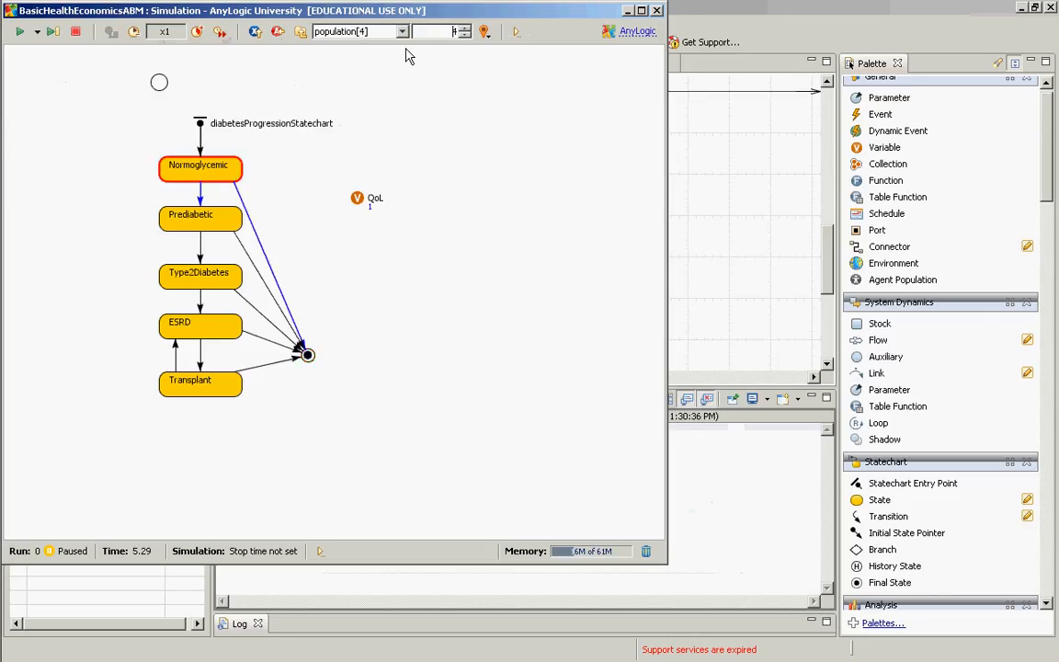
left_click(465, 29)
left_click(466, 29)
left_click(466, 29)
left_click(465, 29)
left_click(466, 29)
left_click(465, 30)
left_click(466, 29)
left_click(466, 30)
left_click(465, 29)
left_click(466, 35)
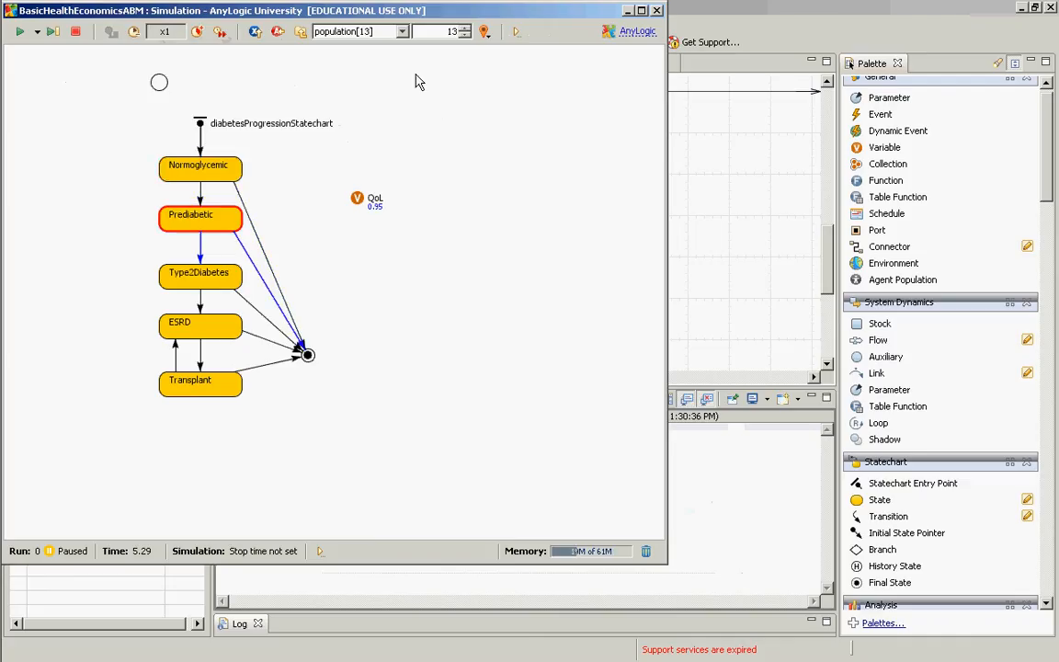
left_click(466, 35)
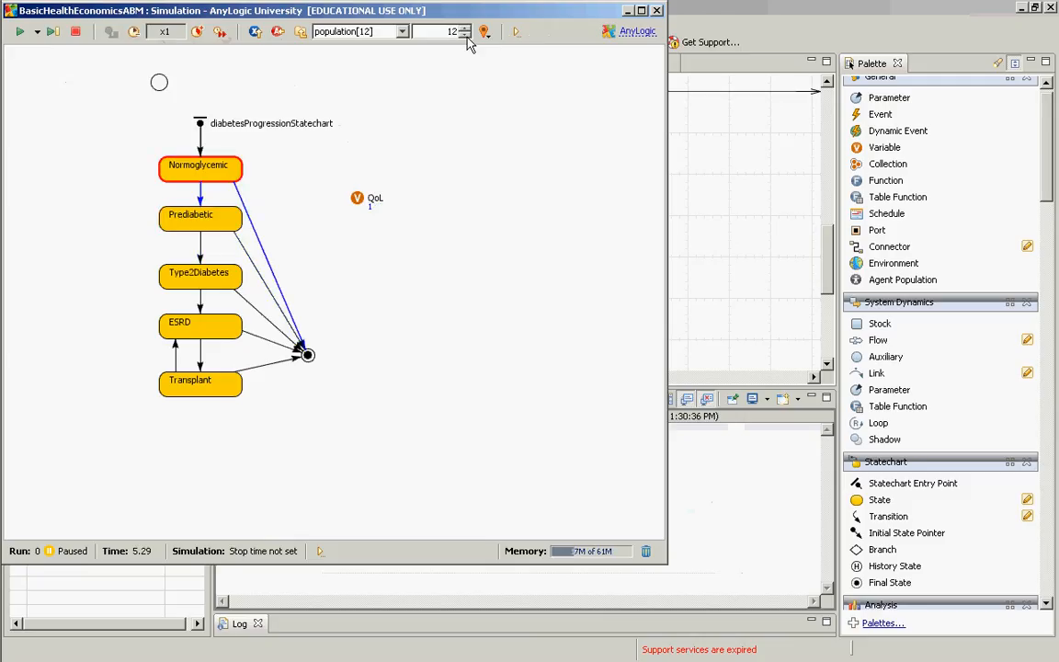
left_click(465, 36)
left_click(465, 36)
left_click(465, 29)
left_click(465, 30)
left_click(466, 30)
left_click(465, 29)
left_click(465, 29)
left_click(465, 30)
left_click(465, 29)
left_click(465, 30)
left_click(465, 30)
left_click(465, 30)
left_click(465, 30)
left_click(465, 29)
left_click(465, 30)
left_click(465, 30)
Resume the simulation, raise its speed to x10, and pause it at about time 35
left_click(11, 31)
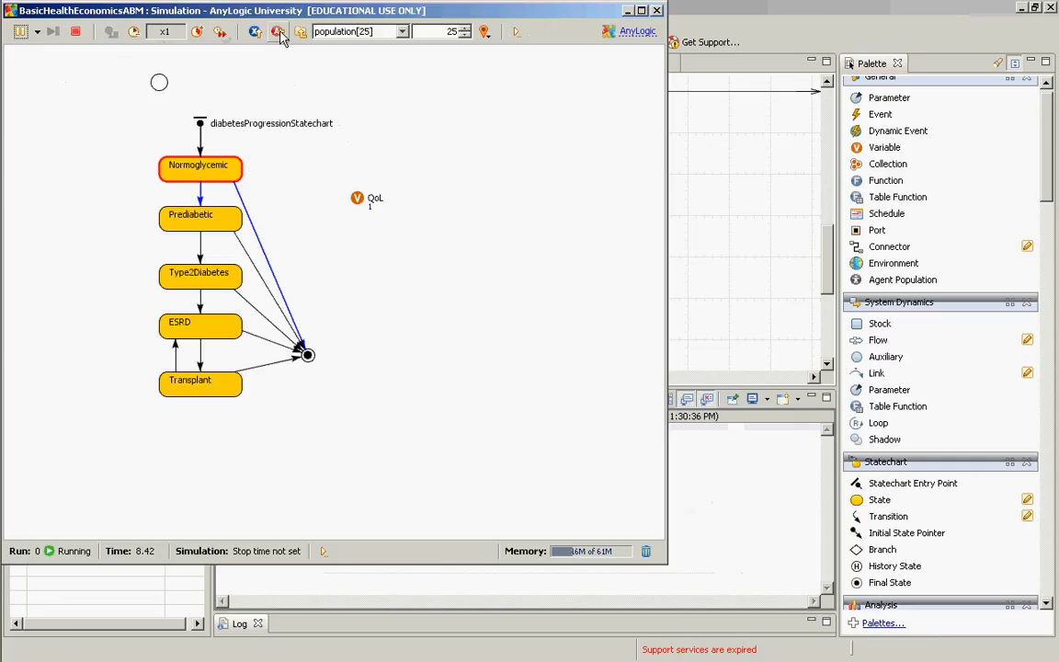
left_click(206, 34)
left_click(205, 34)
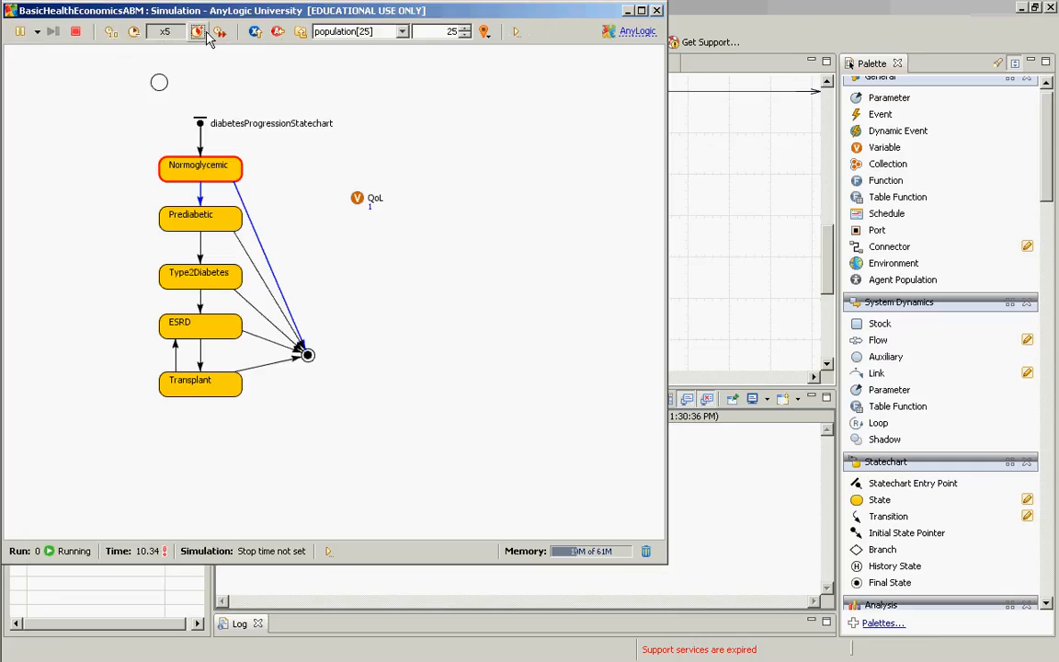
left_click(206, 34)
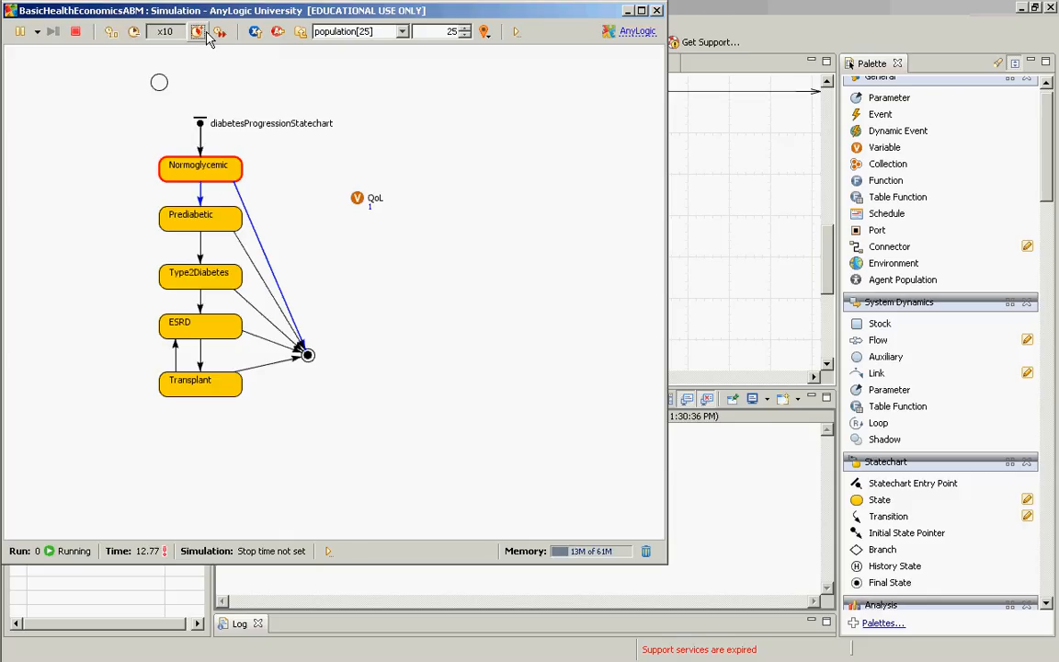
left_click(19, 34)
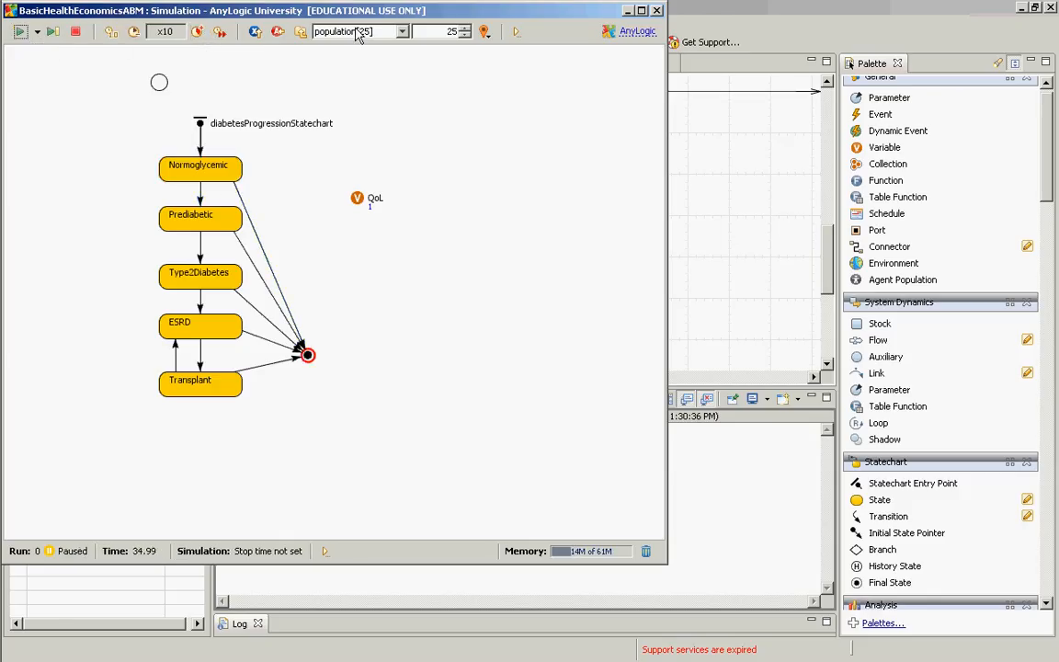
Browse the population members around index 25 through index 30, comparing each person's active state with the QoL value
left_click(466, 36)
left_click(466, 36)
left_click(466, 36)
left_click(466, 36)
left_click(466, 36)
left_click(466, 36)
left_click(466, 28)
left_click(466, 28)
left_click(466, 27)
left_click(466, 28)
left_click(467, 29)
left_click(467, 28)
left_click(467, 29)
left_click(467, 28)
left_click(467, 29)
left_click(467, 29)
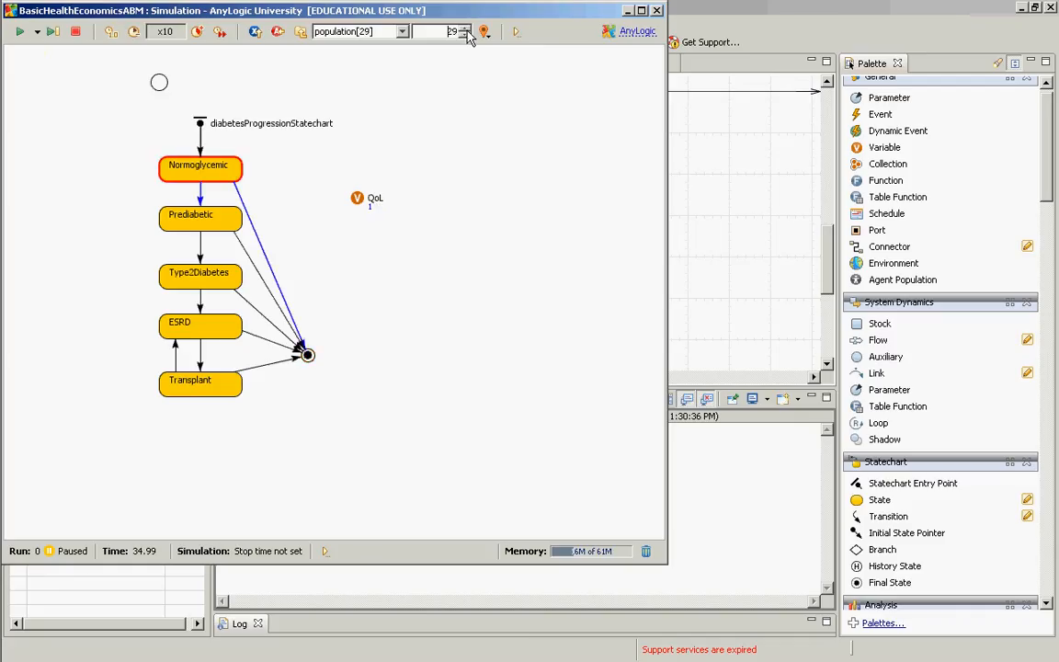
left_click(467, 29)
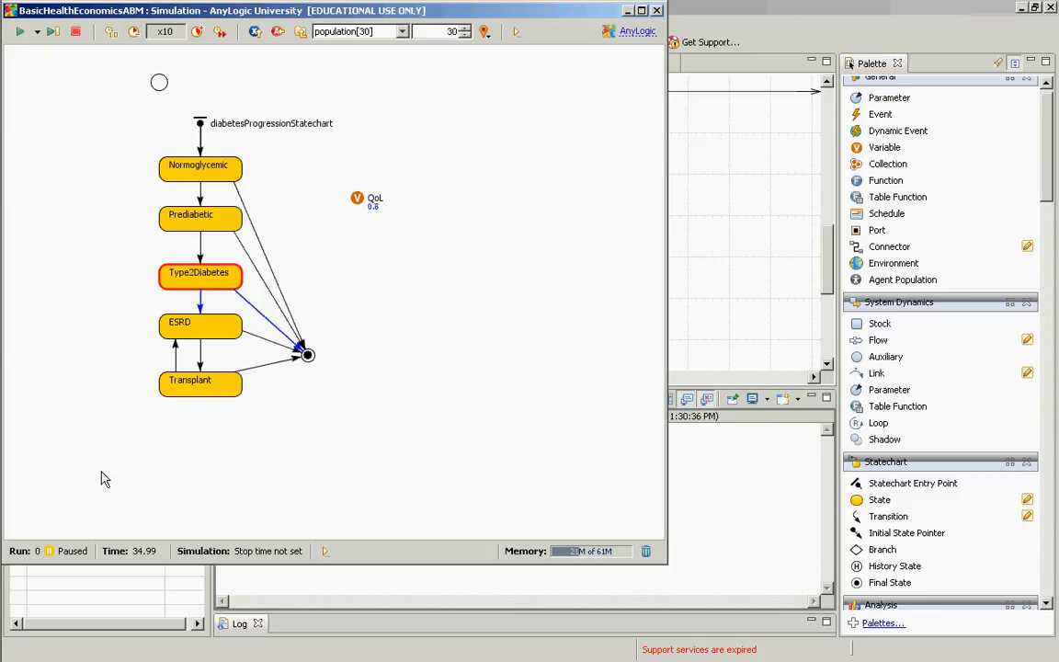
Resume the simulation at maximum speed in the Main view to examine the QALYs chart over time, and close the run
left_click(301, 32)
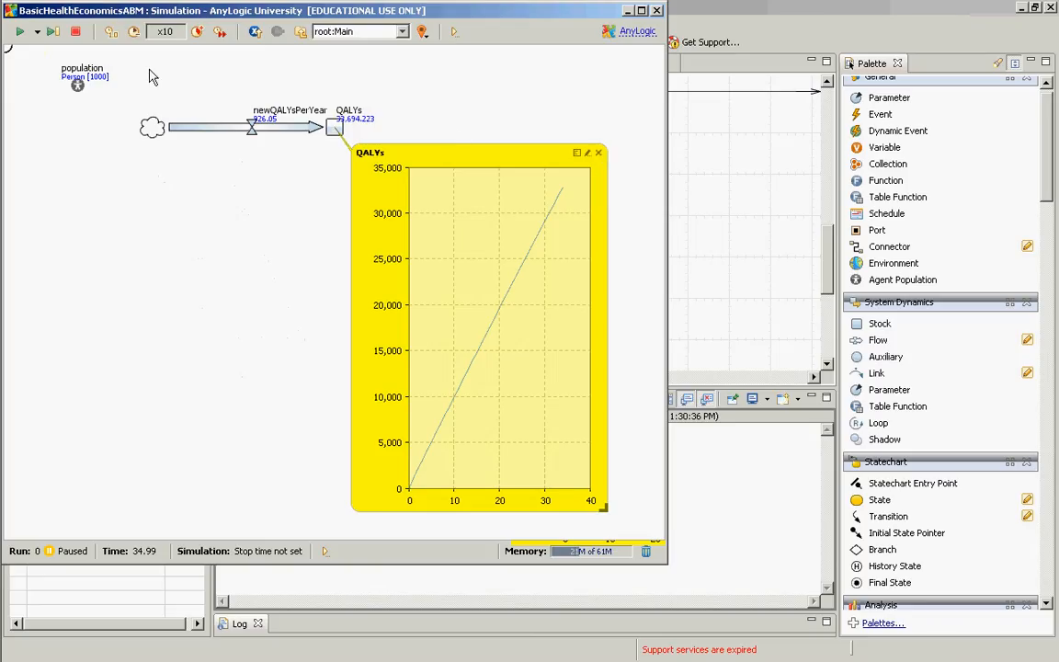
left_click(20, 31)
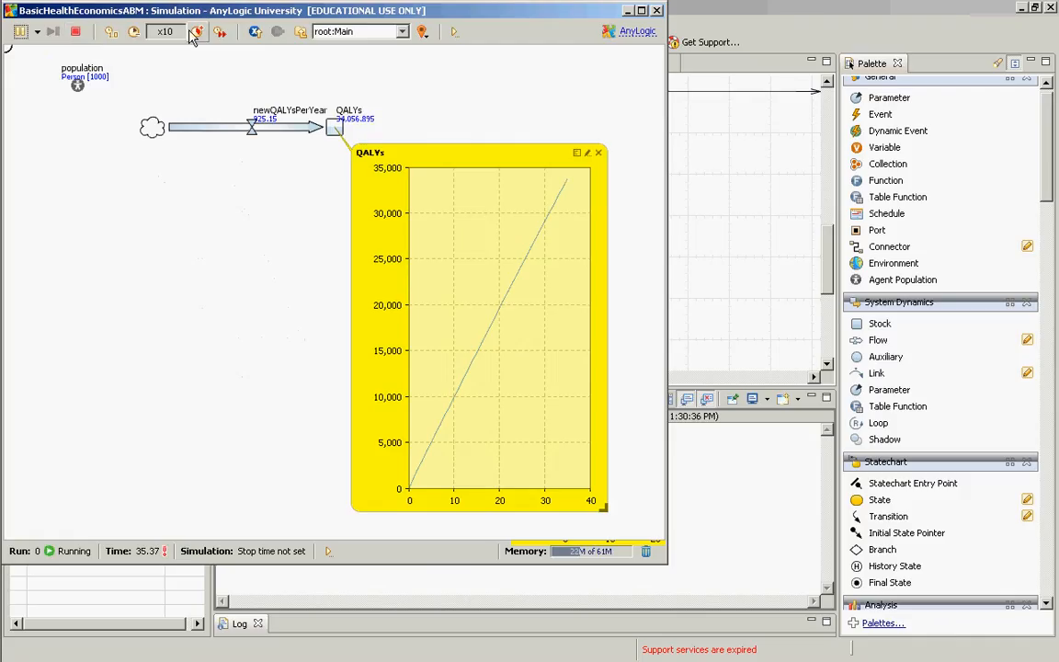
left_click(220, 31)
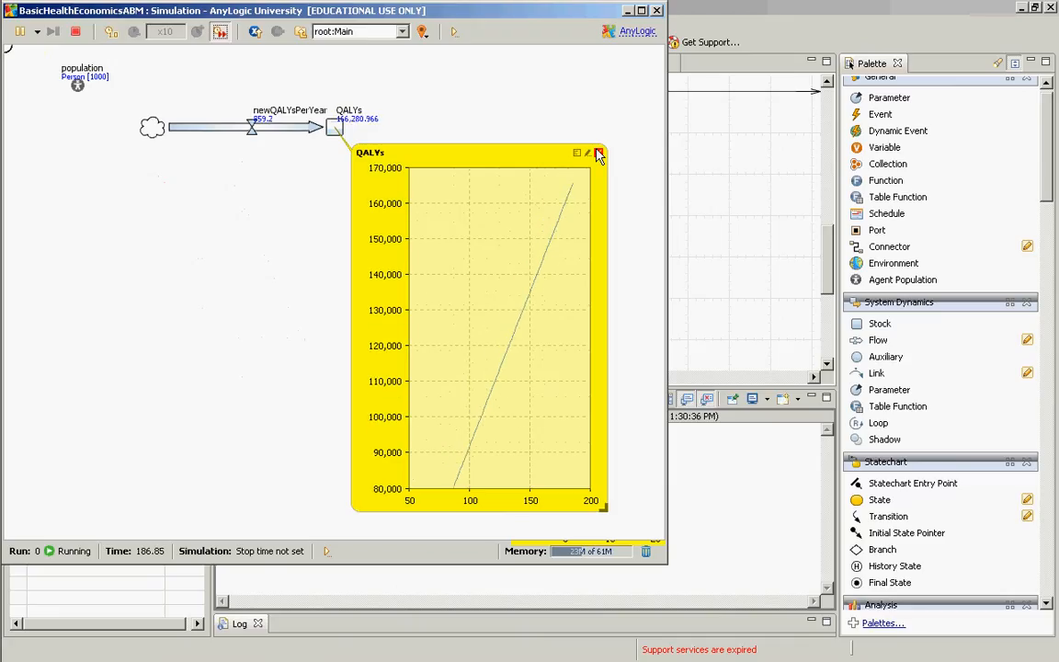
left_click(598, 153)
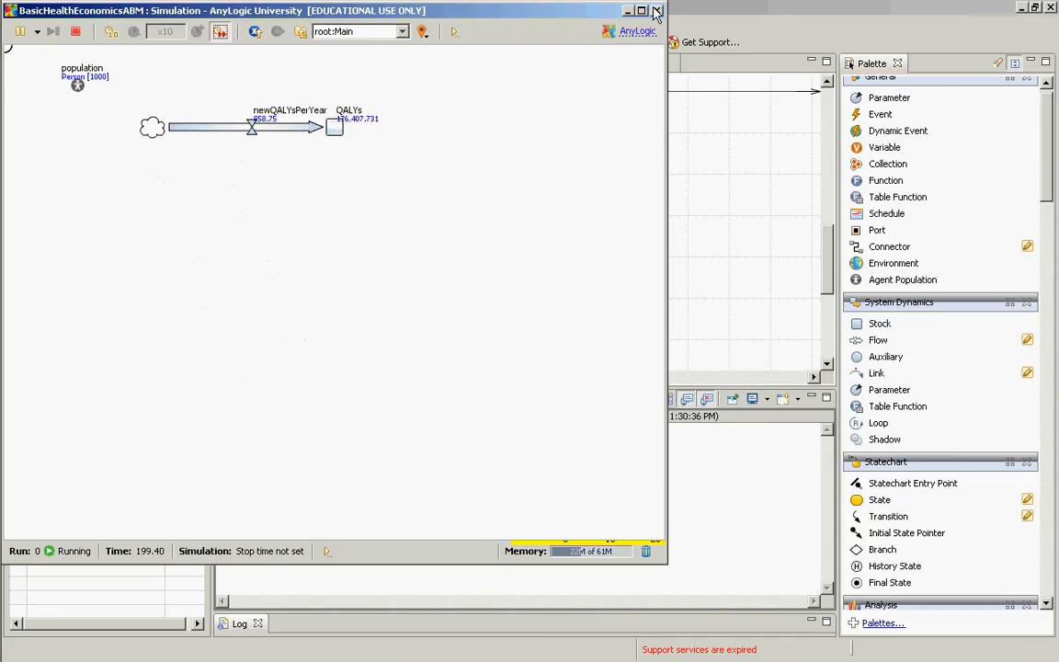
left_click(655, 11)
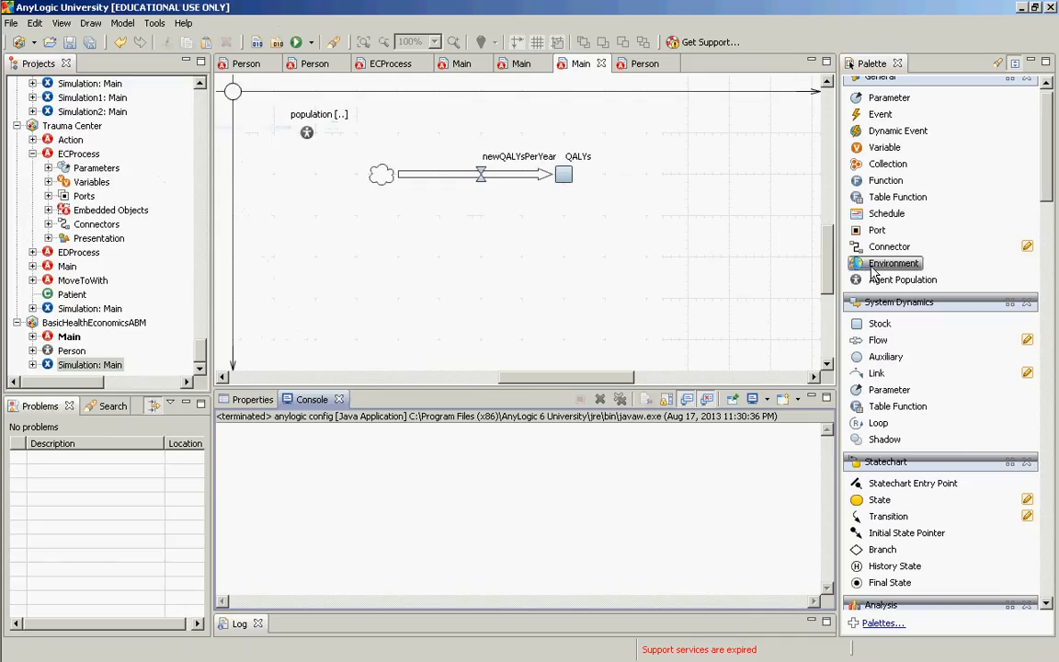
Add a data set to the Main diagram, to the right of and slightly above the QALYs stock
left_click(885, 356)
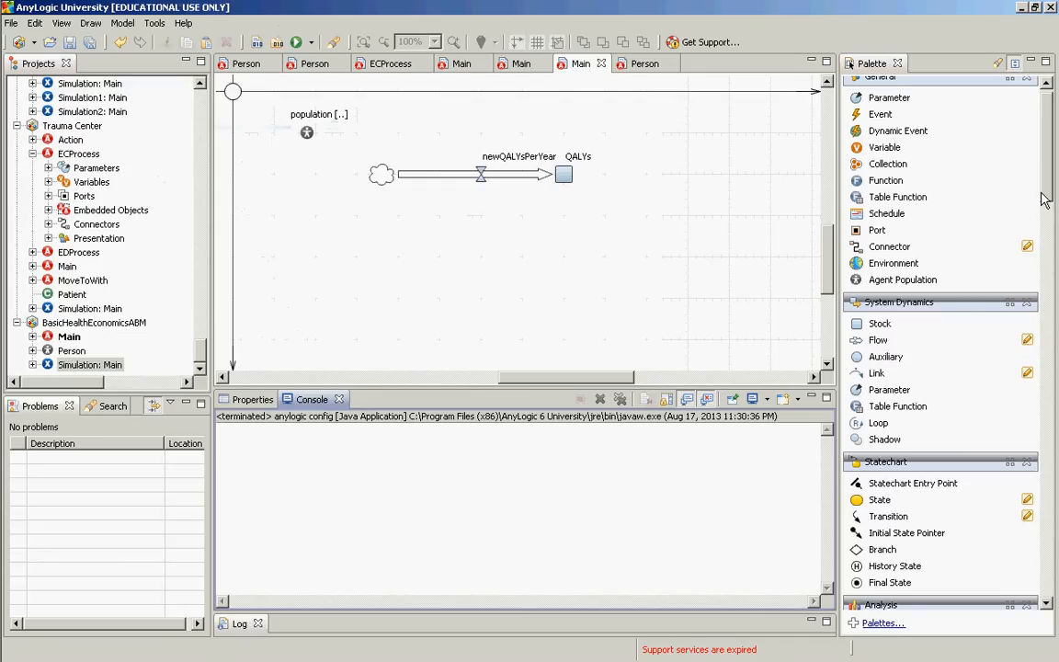
scroll(1039, 325, "down", 10)
scroll(1039, 324, "up", 10)
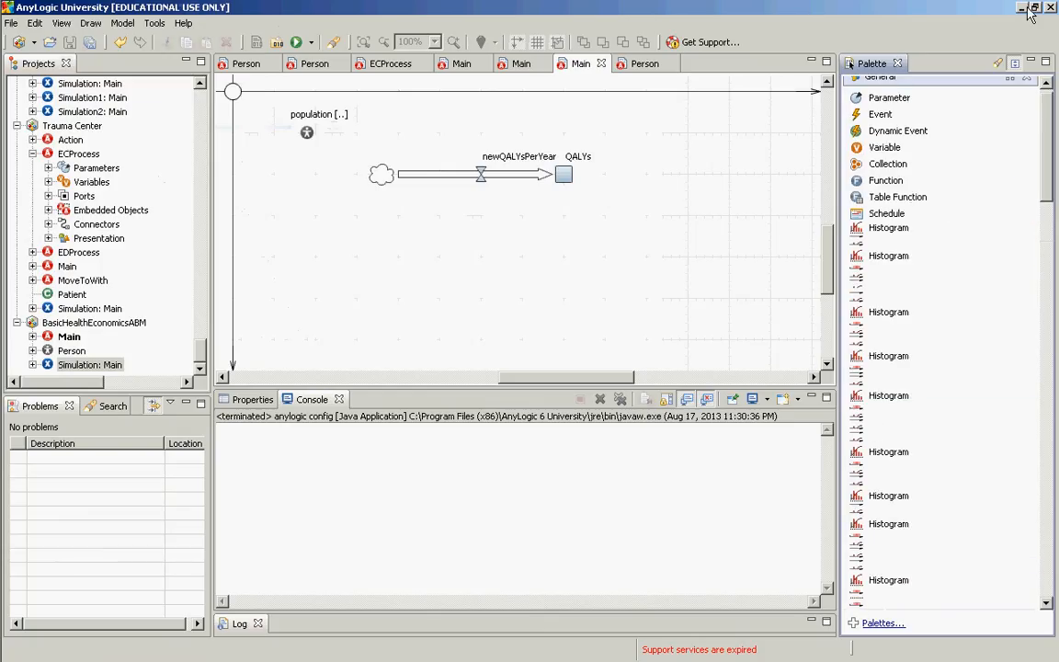
scroll(1033, 184, "down", 5)
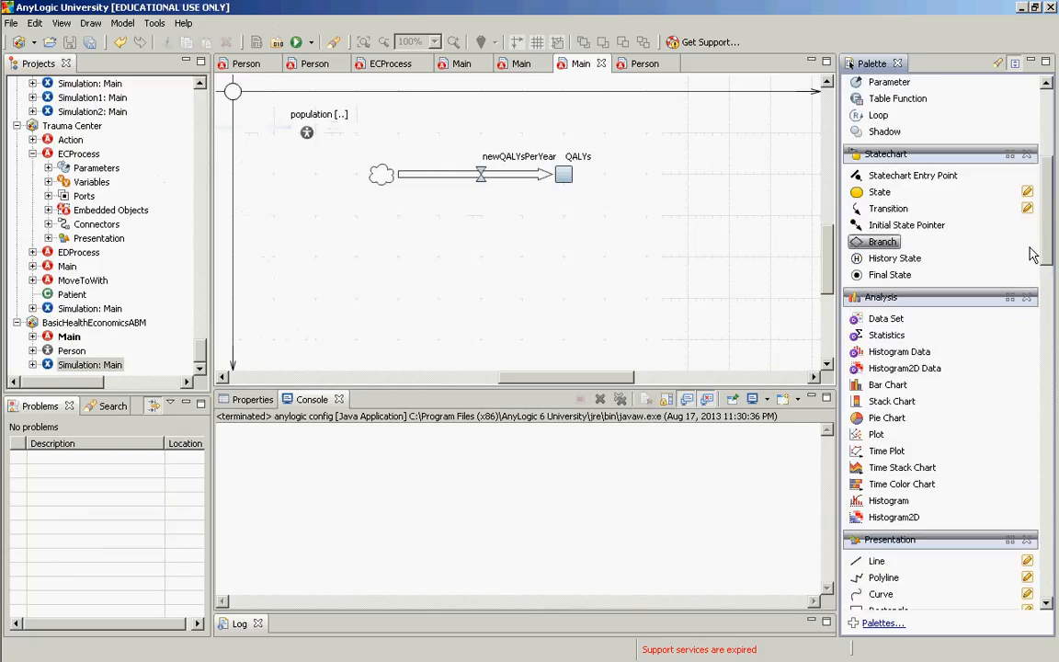
left_click_drag(876, 326, 622, 149)
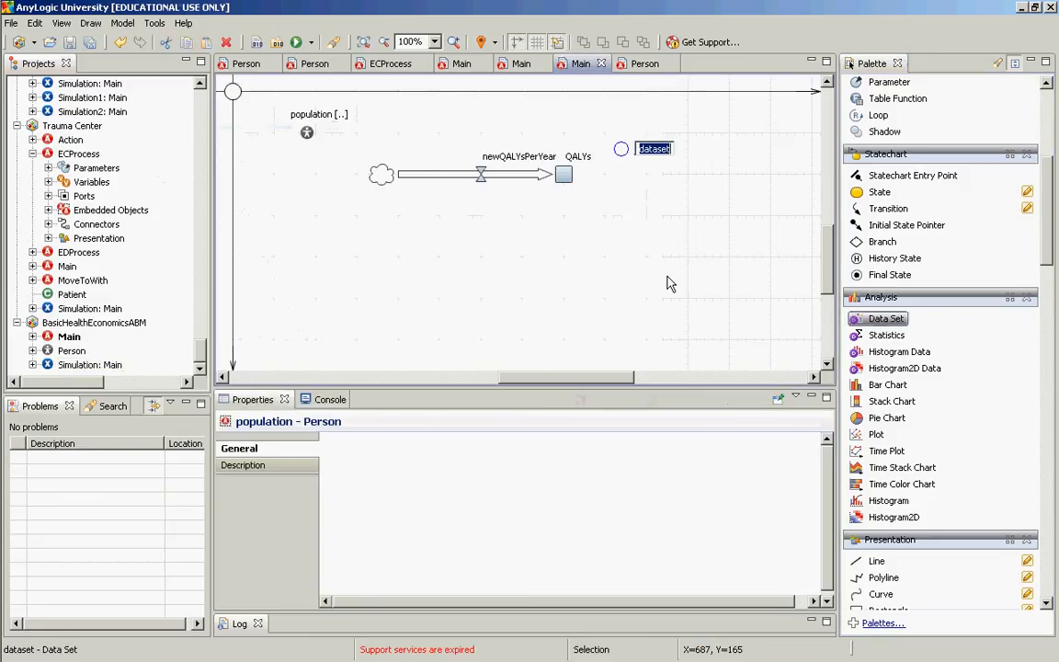
type("d")
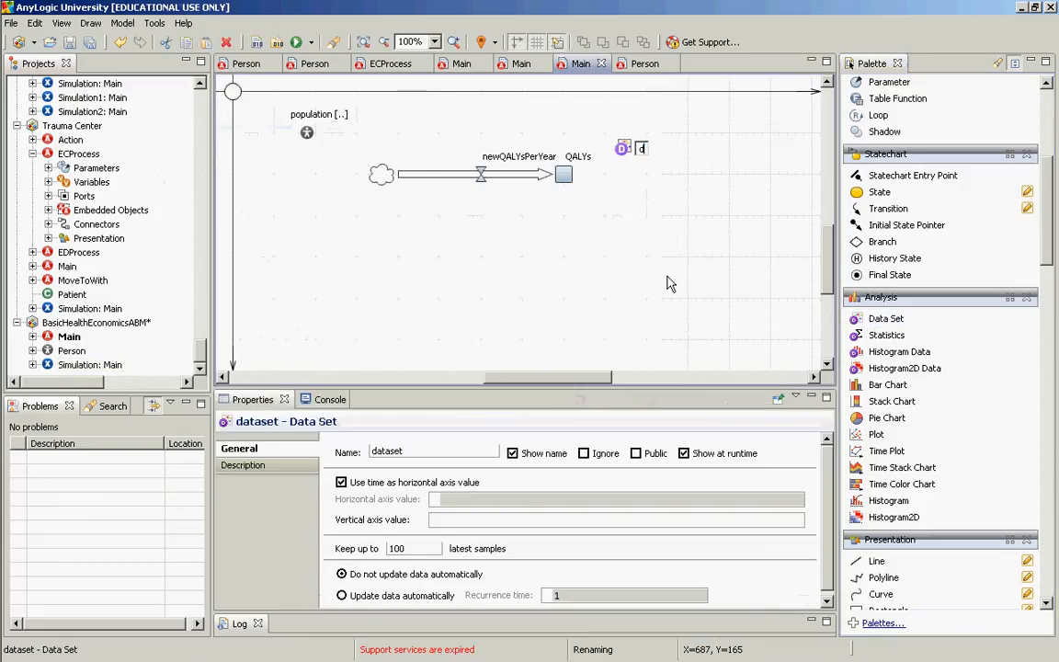
type("ataSetQA")
key("Escape")
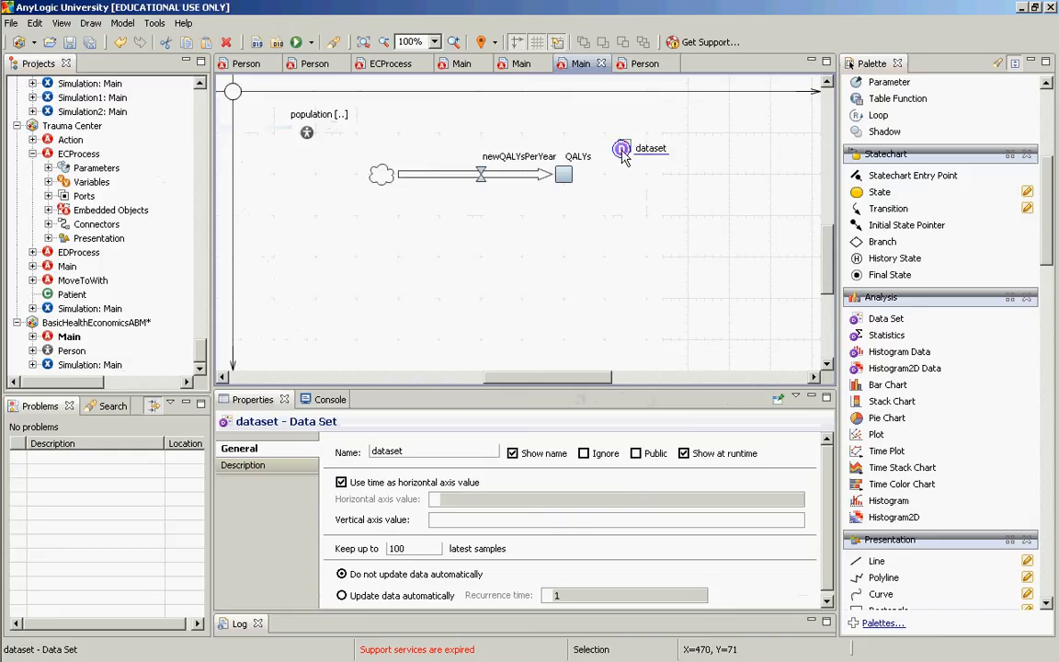
Delete the data set from the Main diagram and add a time plot to the right of the QALYs stock
key("Delete")
left_click(897, 352)
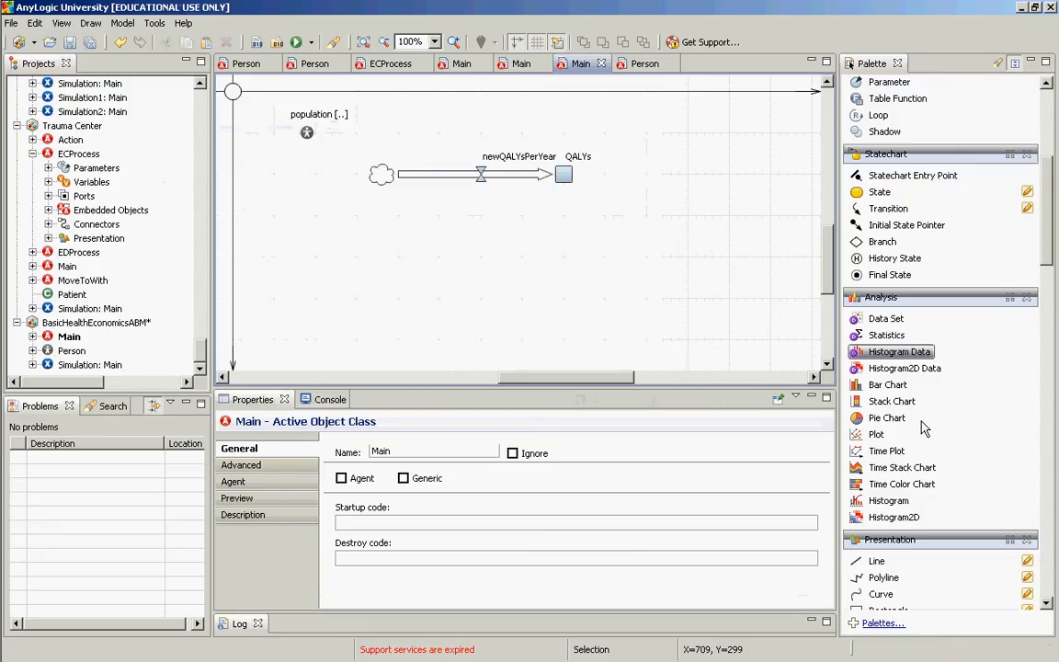
left_click(878, 468)
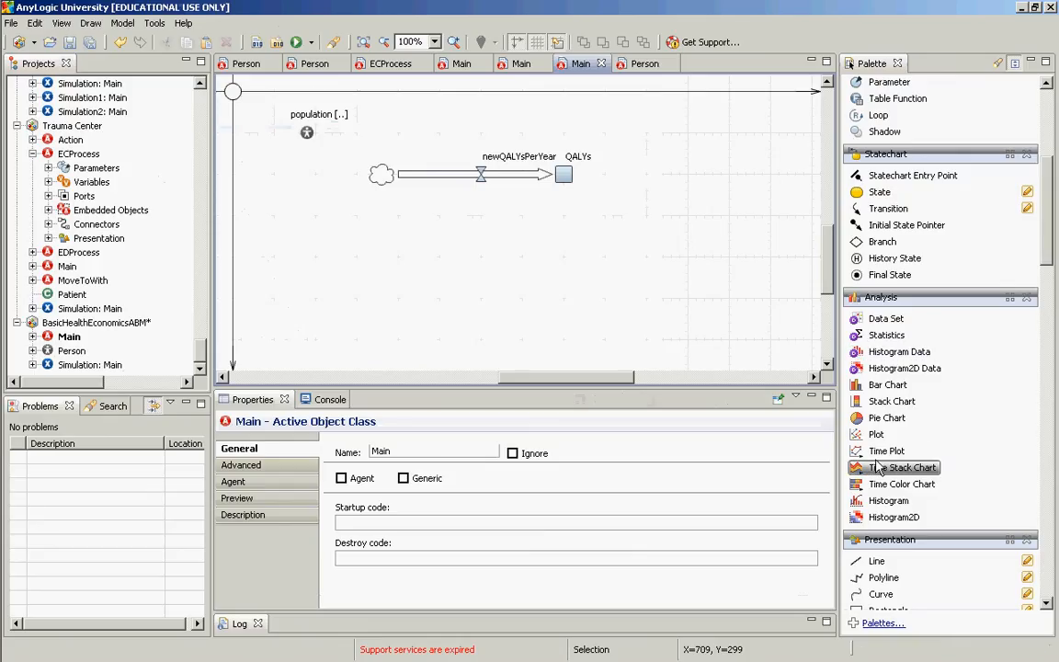
left_click_drag(882, 451, 700, 281)
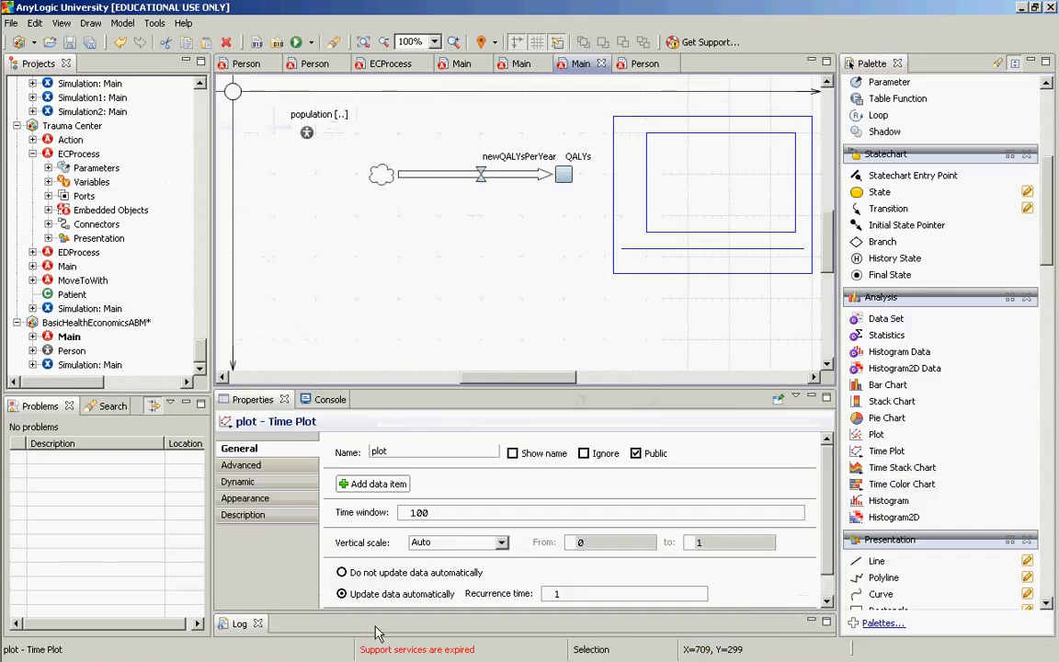
Name the time plot QALYsPlot
left_click(398, 456)
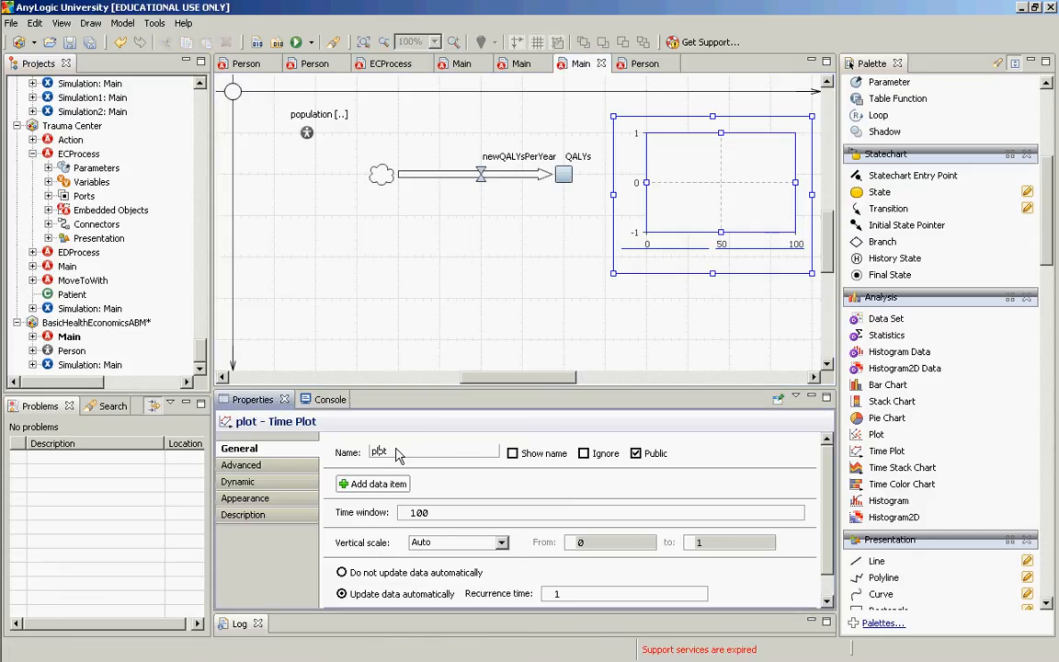
key("BackSpace")
key("BackSpace")
key("BackSpace")
key("BackSpace")
type("QALYs")
type("Plot")
key("Return")
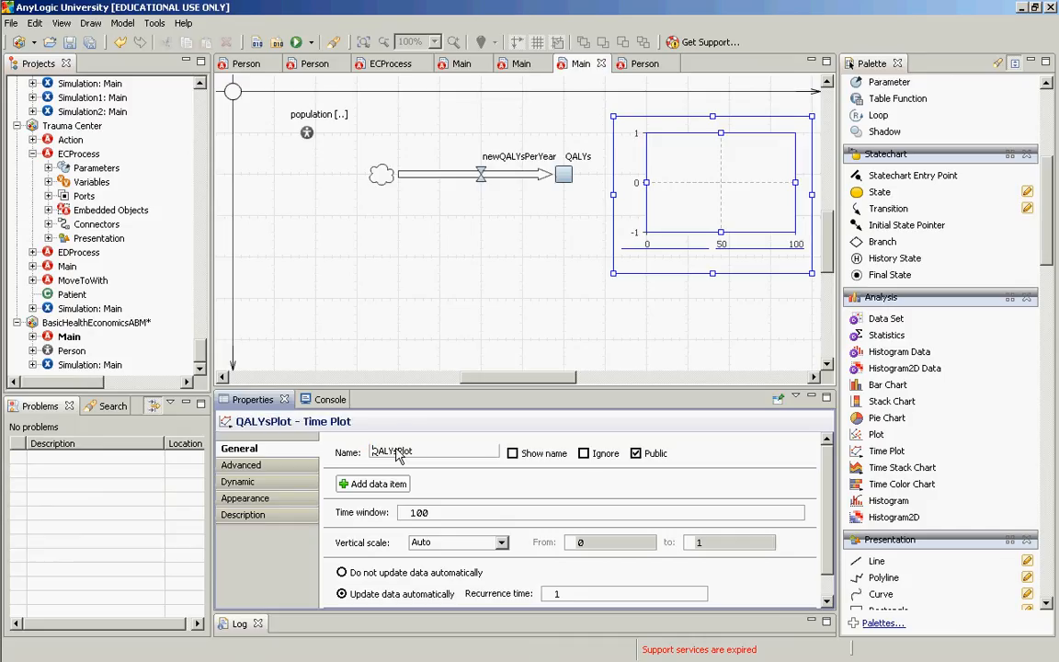
Set the time window of QALYsPlot to 1000
left_click(445, 517)
type("0")
scroll(474, 550, "down", 1)
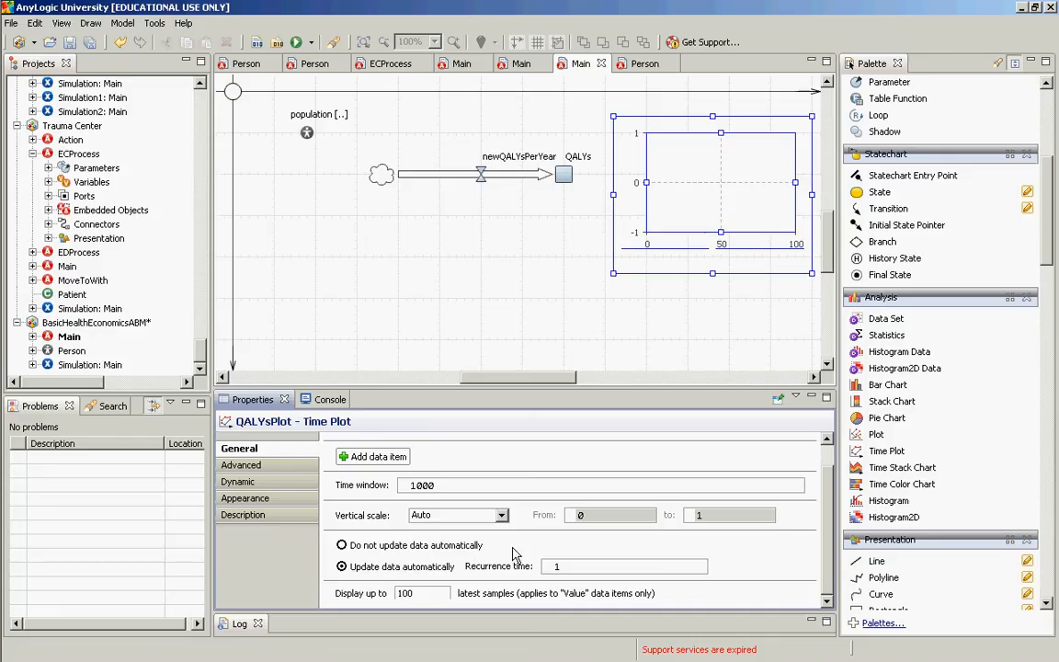
key("Return")
scroll(381, 501, "up", 1)
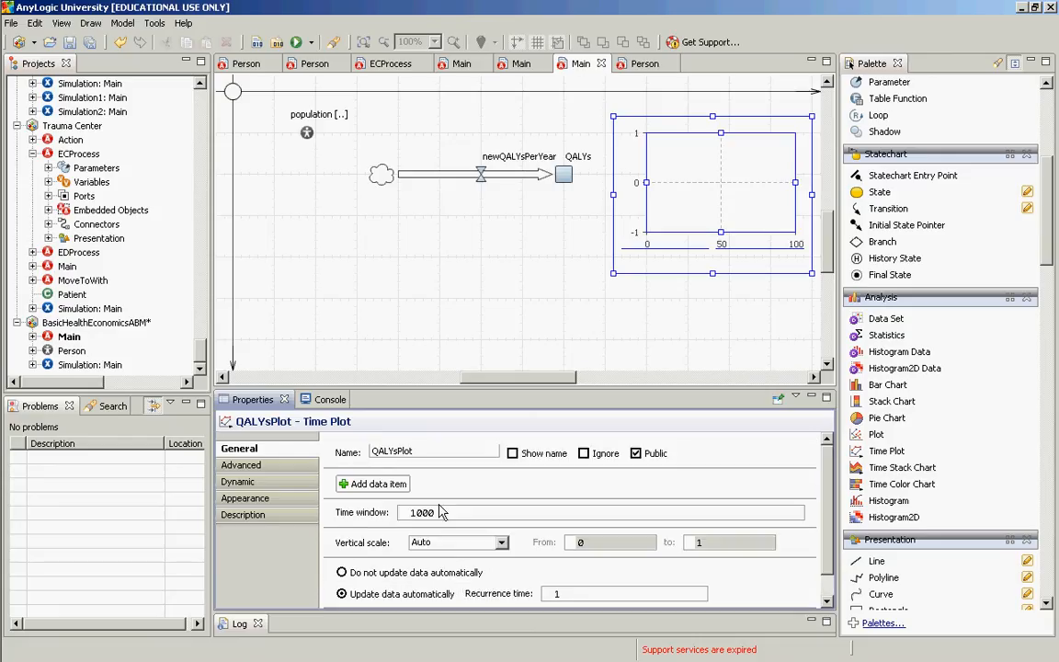
Add a data item with the value QALYs to the time plot and display up to 1000 latest samples
left_click(372, 484)
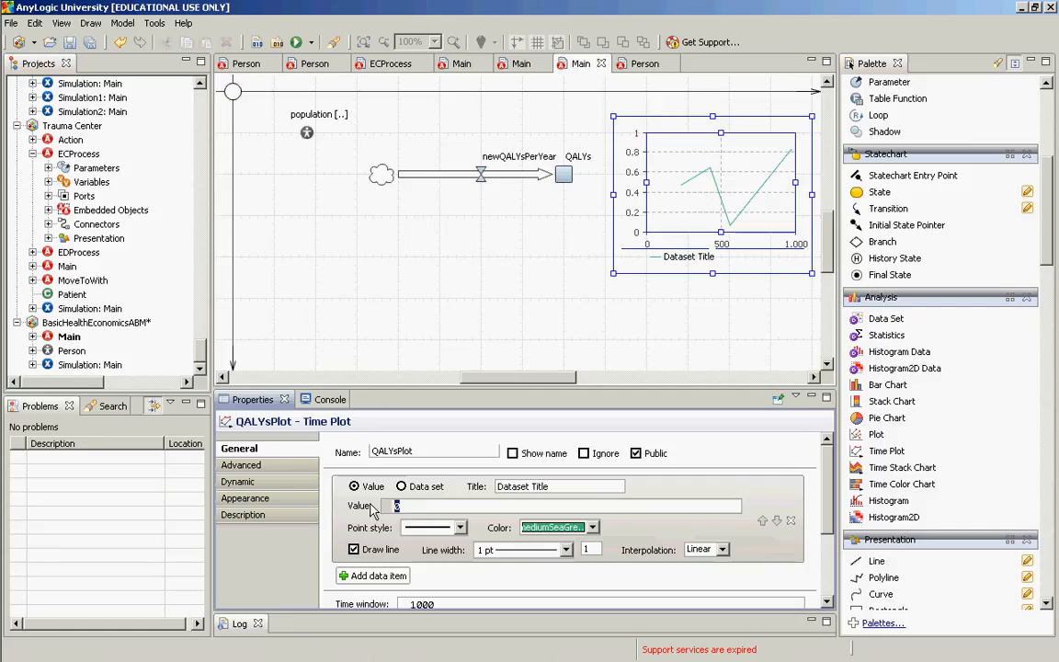
type("QALYs")
scroll(570, 515, "down", 1)
scroll(575, 511, "down", 2)
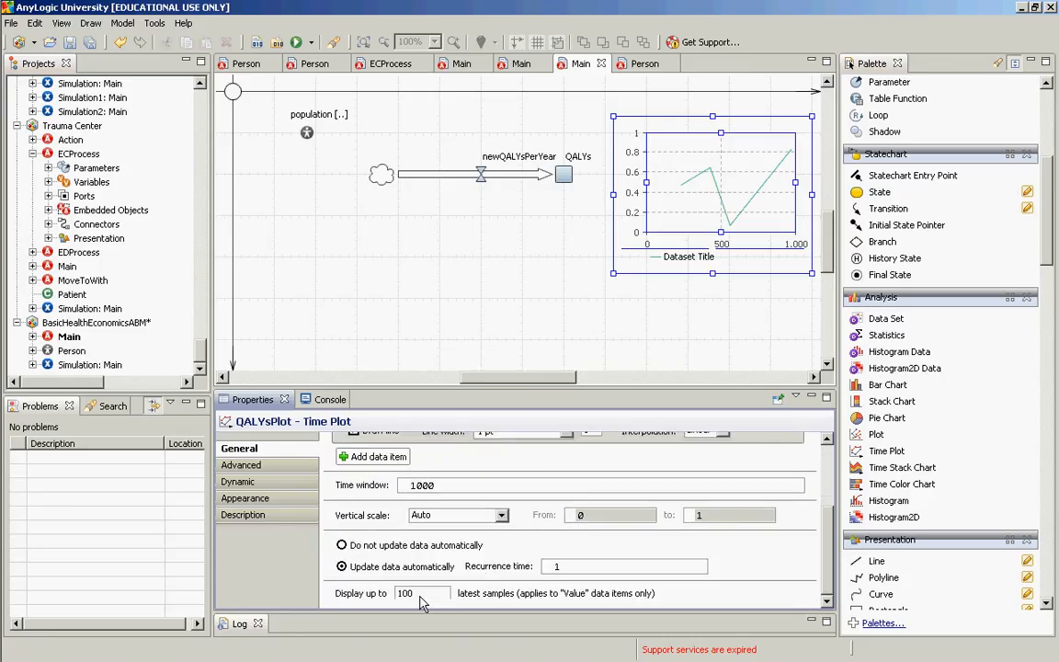
left_click(420, 600)
type("0")
scroll(422, 601, "up", 1)
scroll(425, 601, "down", 1)
scroll(424, 601, "up", 2)
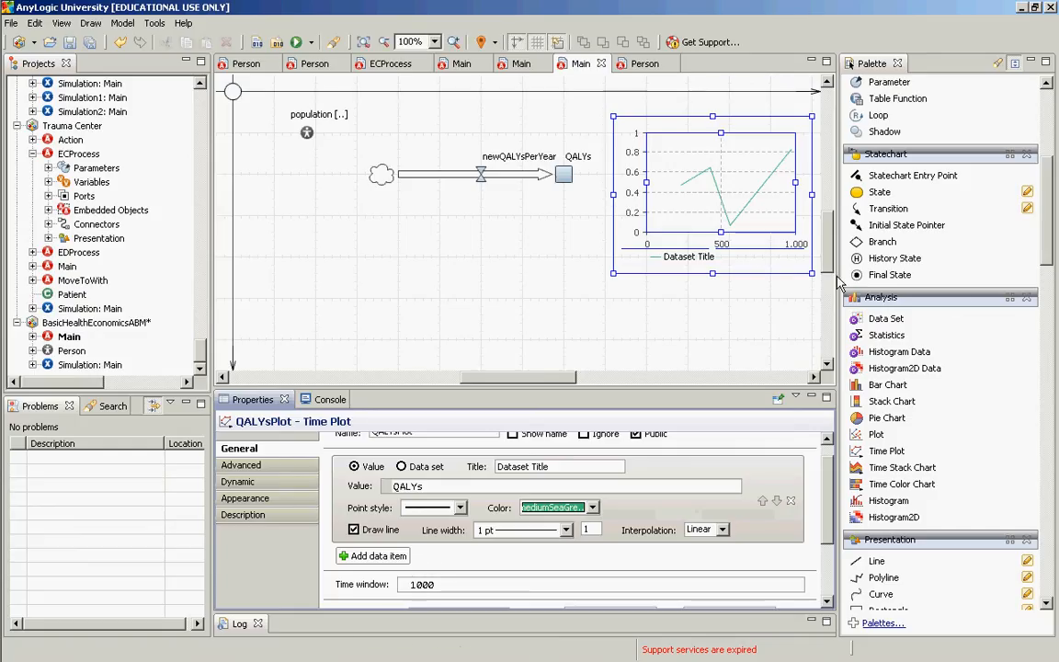
Enlarge the time plot in both directions and title its data item "QALYs Lived"
left_click_drag(812, 274, 882, 331)
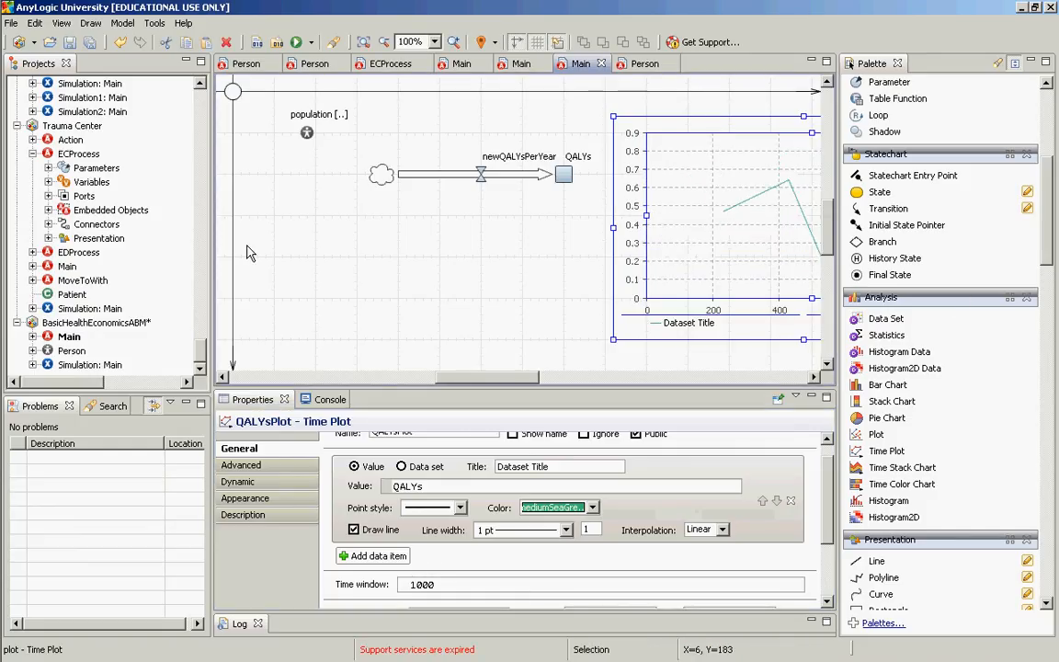
left_click(565, 467)
left_click_drag(563, 465, 402, 472)
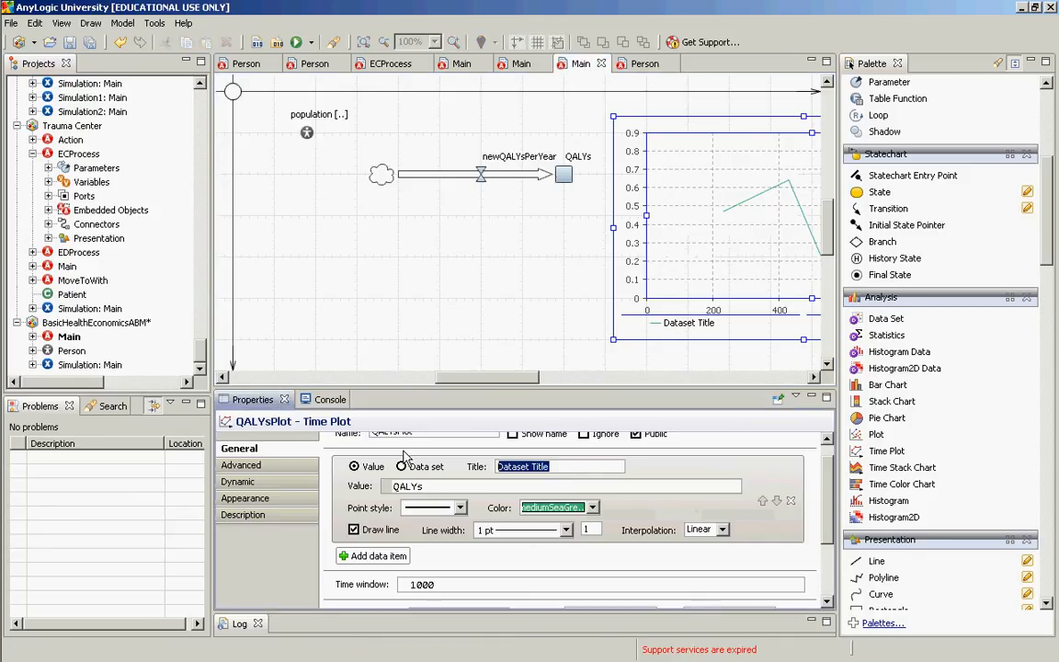
type("QALYs Lif")
type("ed")
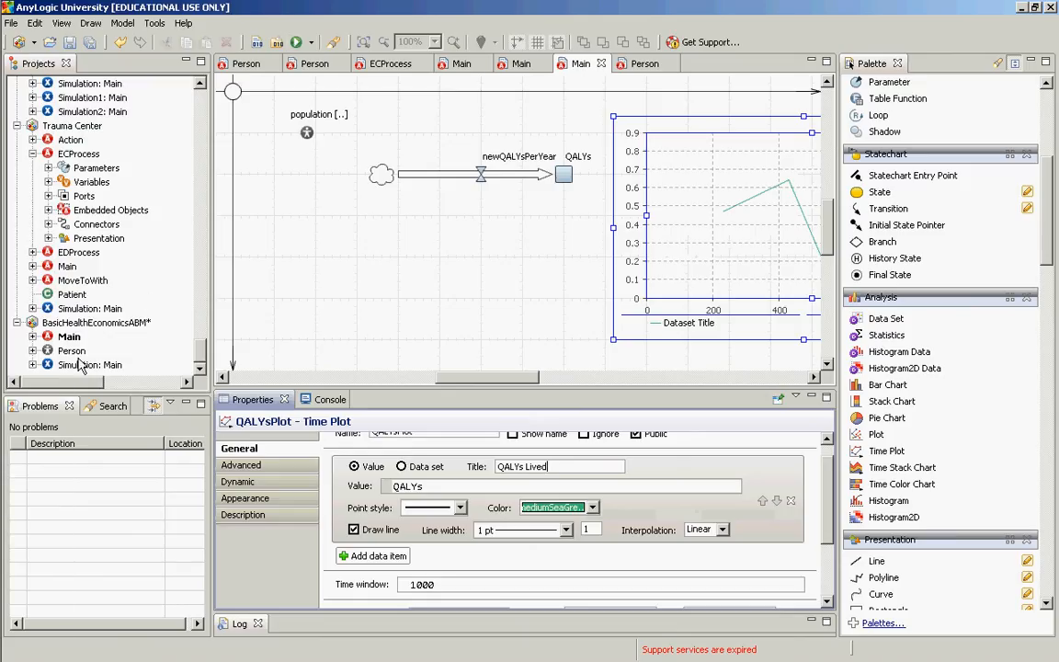
Save and build the model, and run the BasicHealthEconomicsABM Simulation experiment in the Main view
key("ctrl+s")
left_click(258, 46)
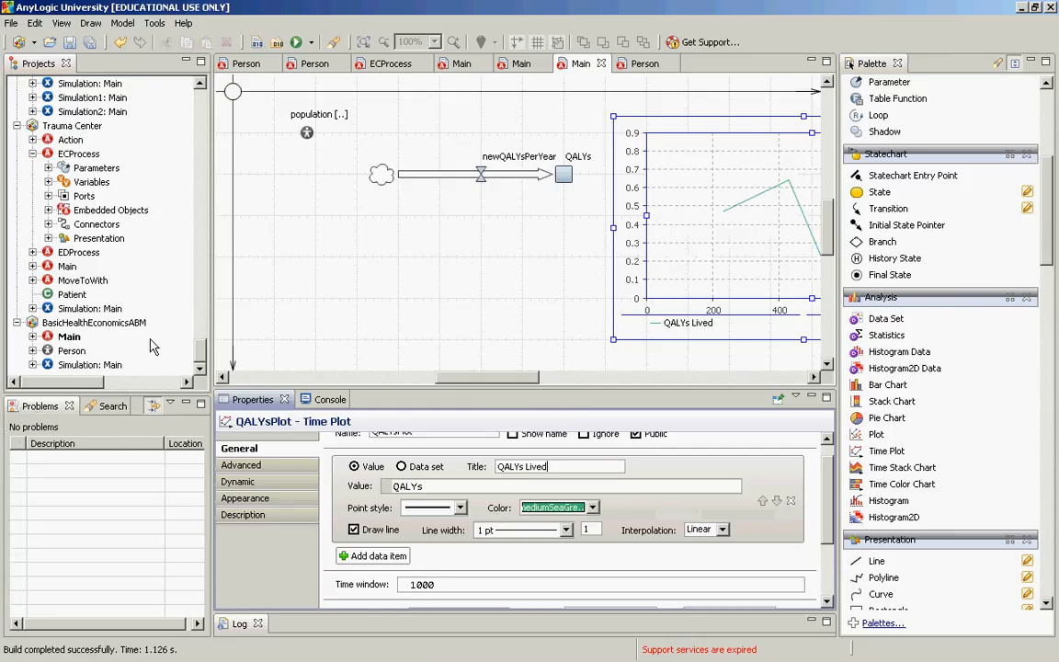
right_click(88, 365)
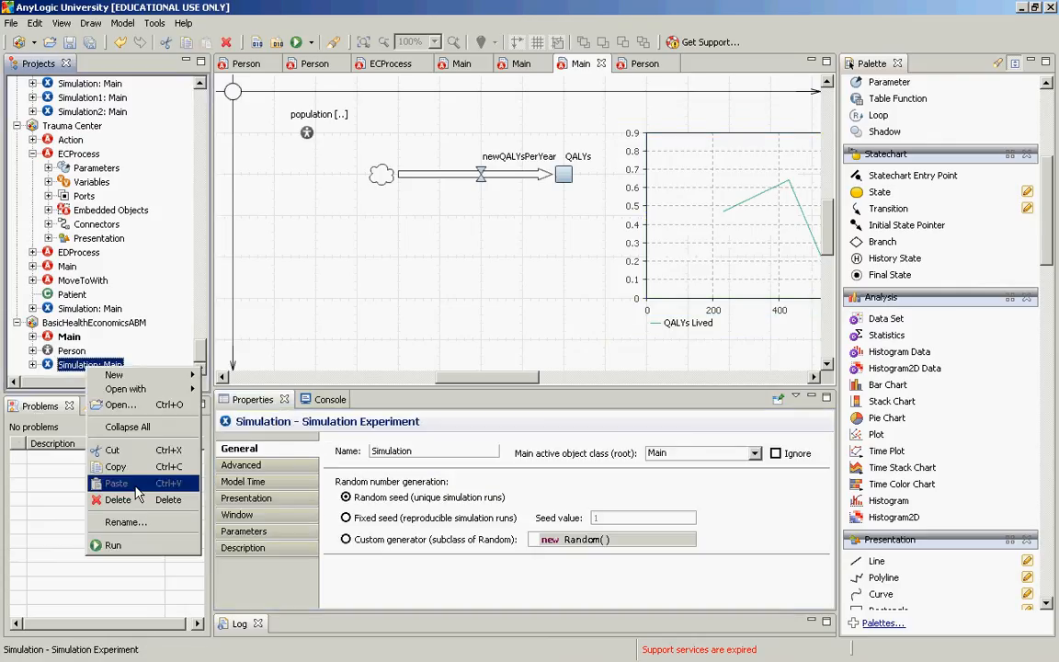
left_click(113, 546)
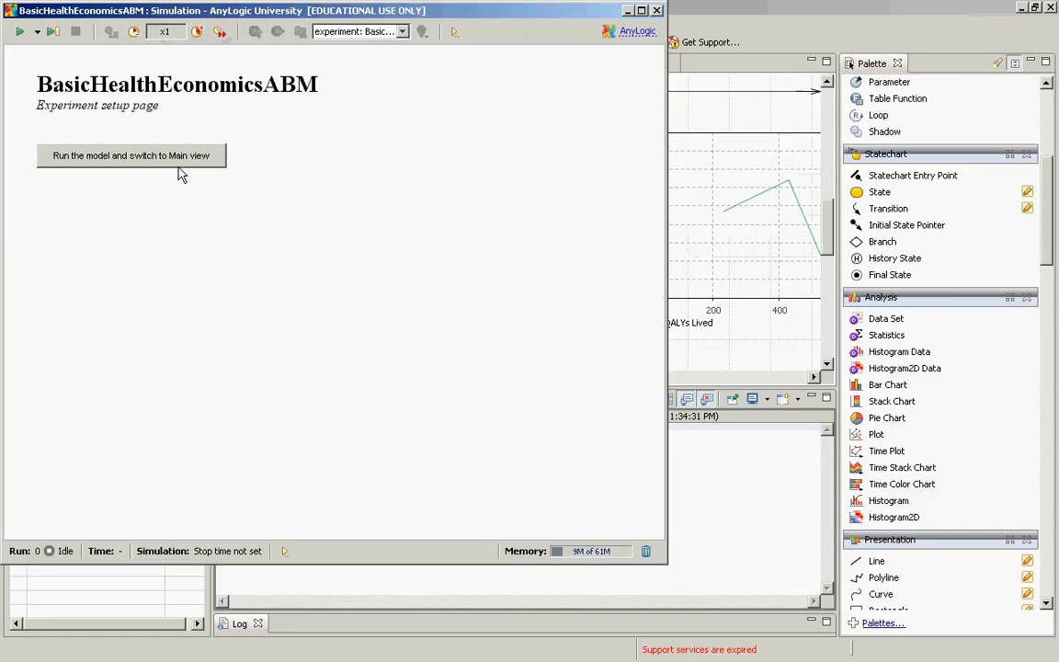
left_click(175, 164)
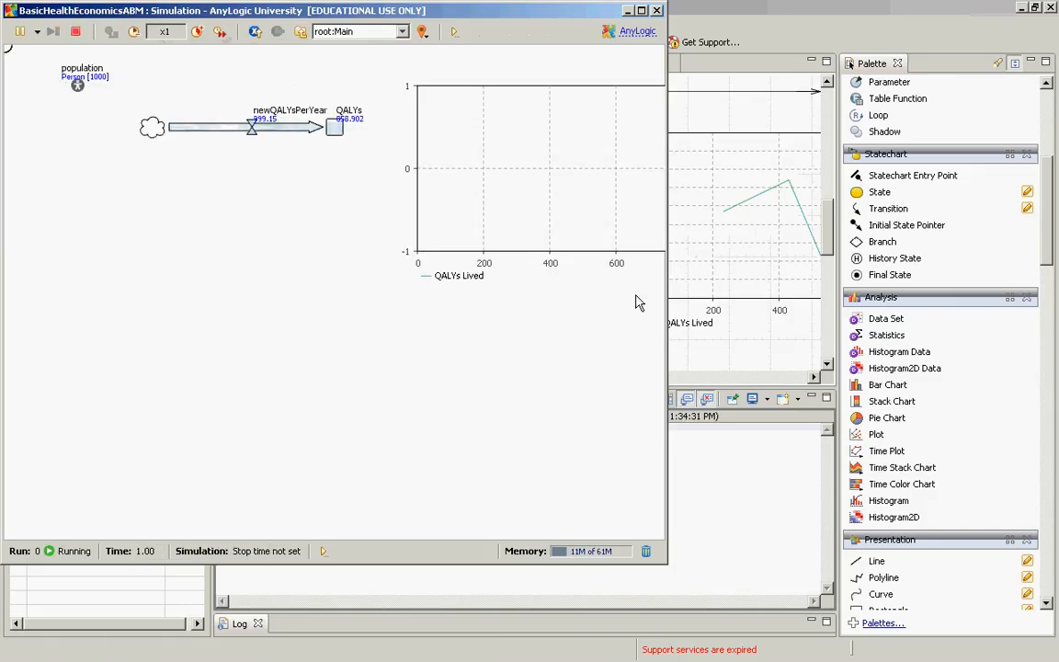
Widen the simulation window and run at maximum speed to examine the QALYs Lived plot, closing the run at about time 152
left_click_drag(668, 288, 886, 312)
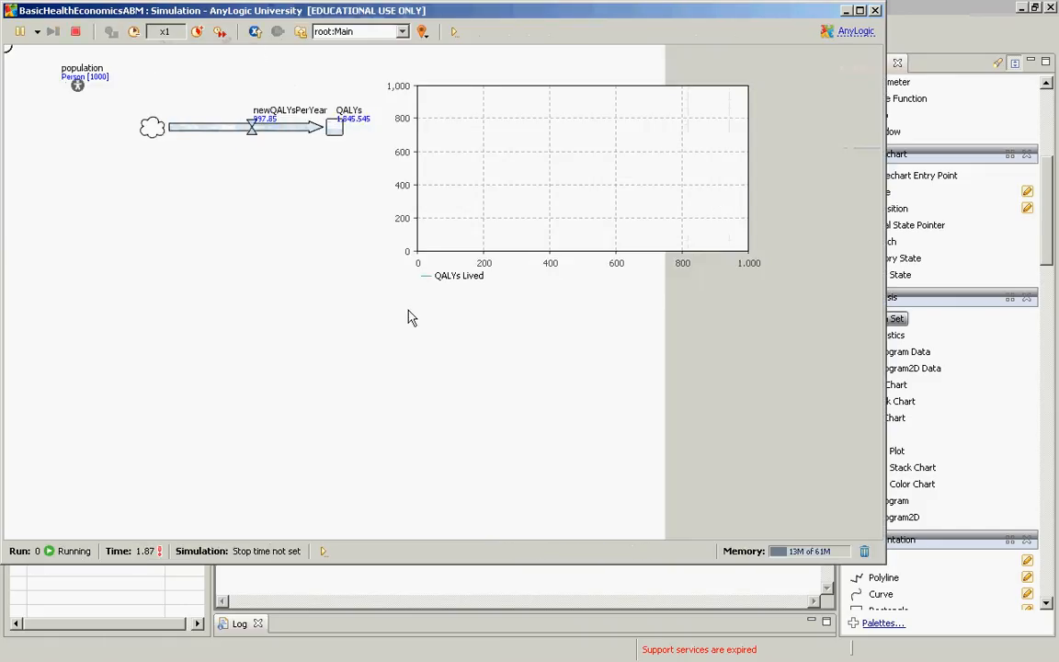
left_click(221, 33)
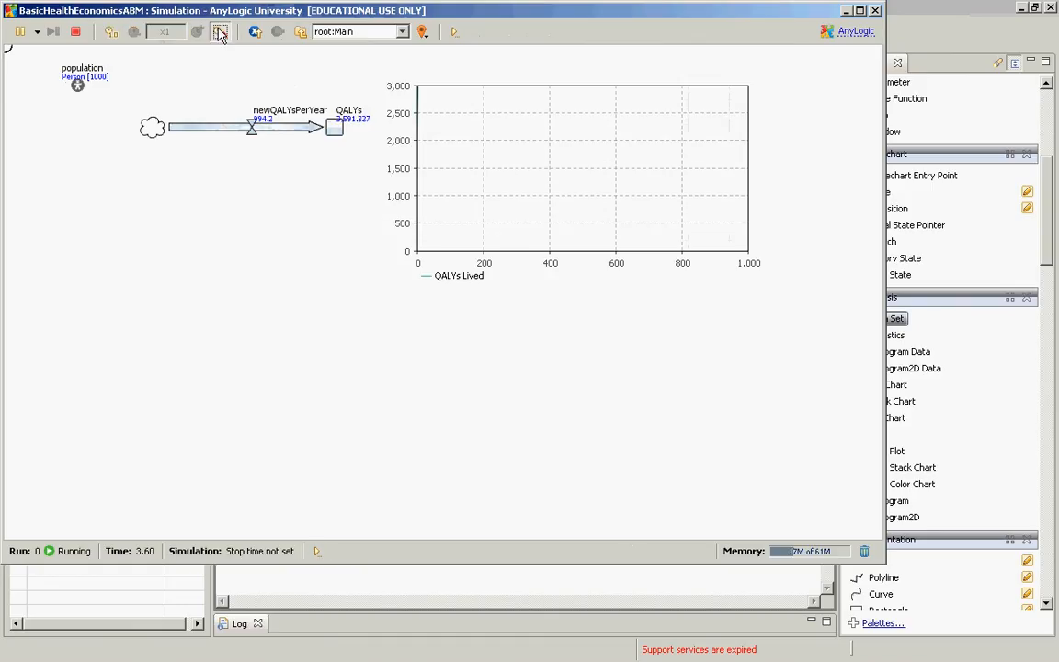
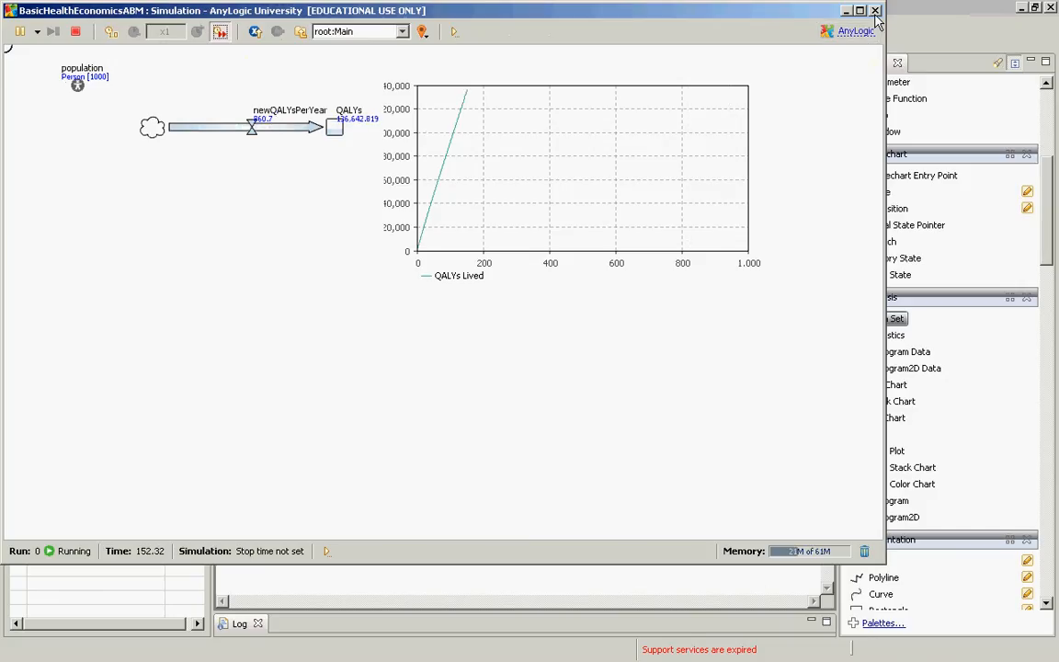
left_click(875, 10)
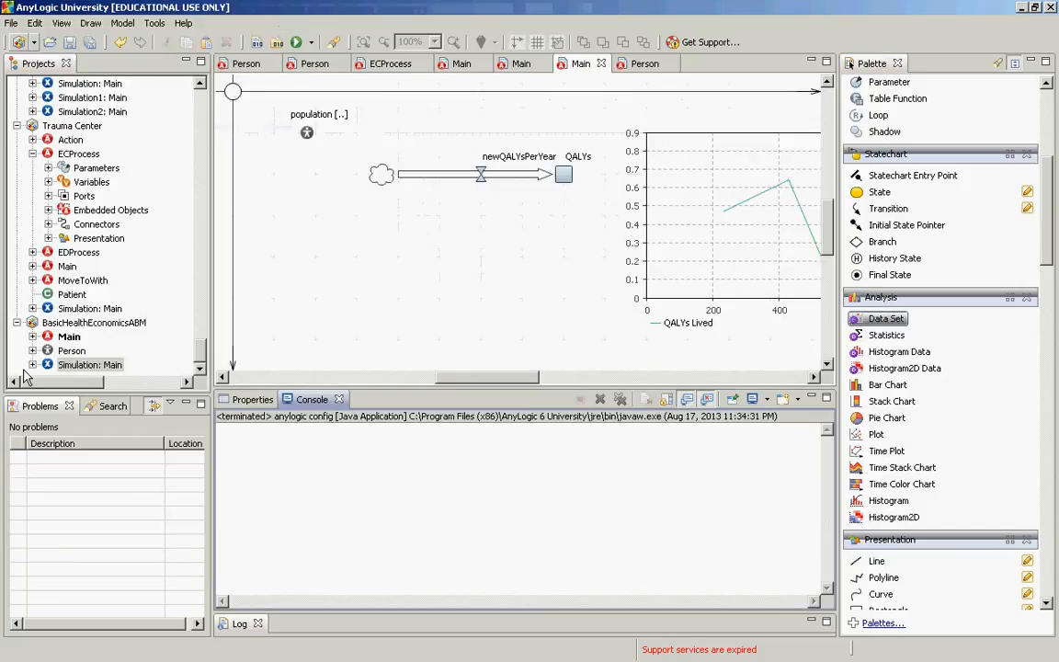
Open the Person class diagram of BasicHealthEconomicsABM
double_click(72, 350)
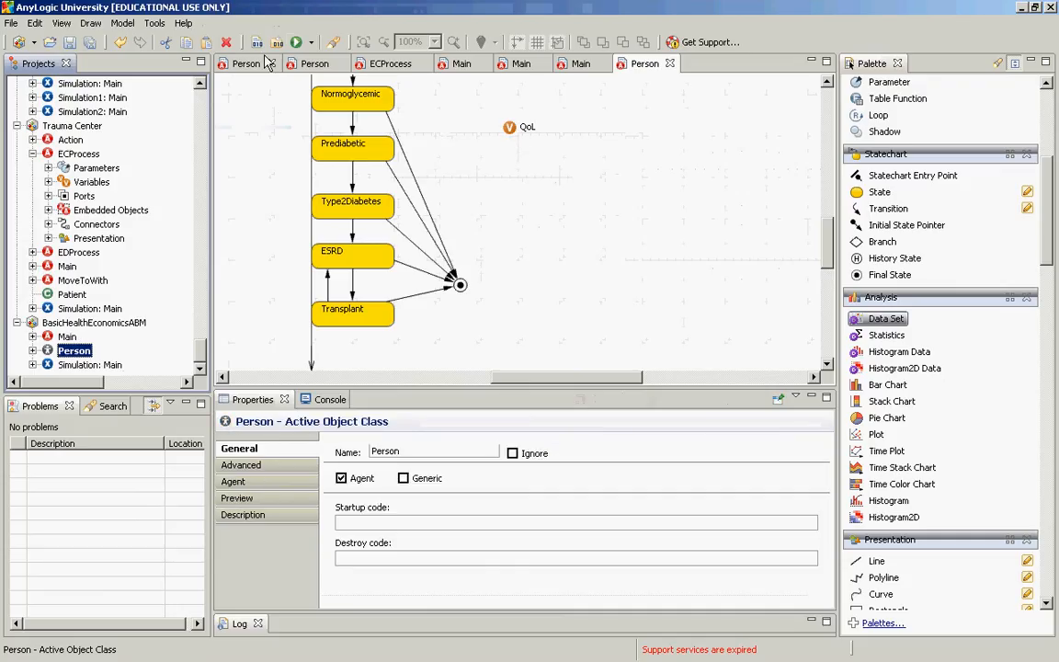
left_click(312, 44)
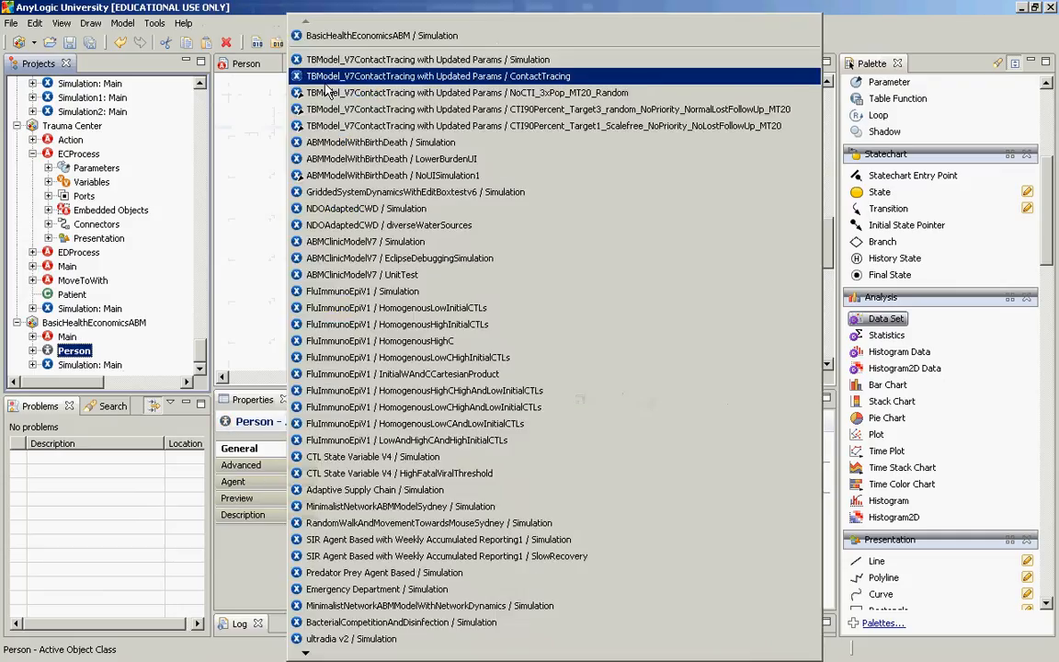
left_click(303, 7)
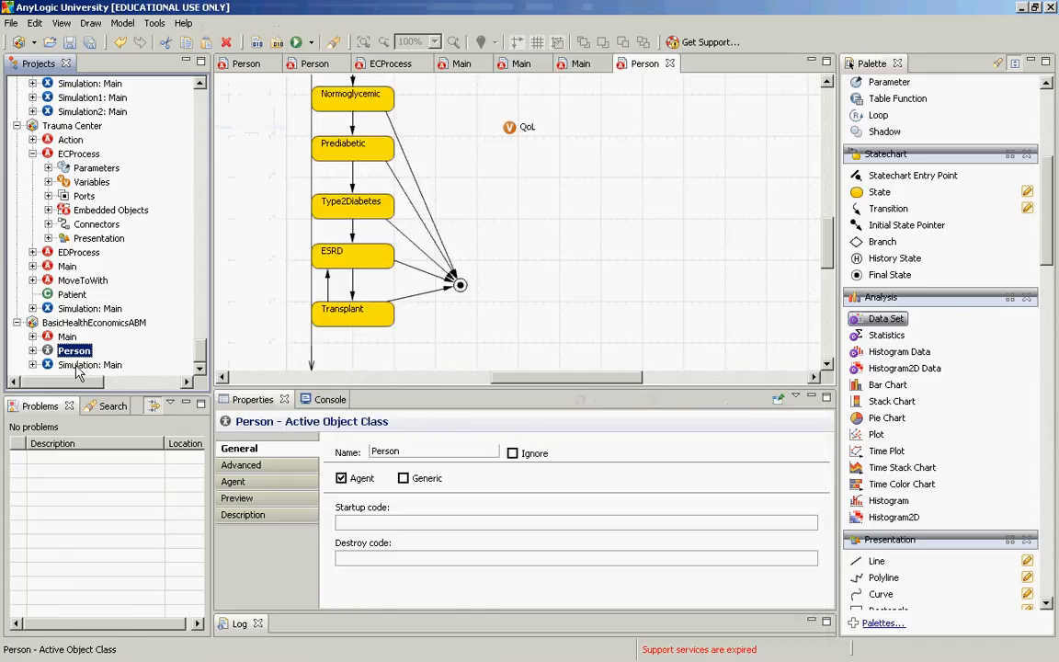
Launch the BasicHealthEconomicsABM Simulation experiment, watch the Main view at maximum speed, and stop the run
left_click(78, 366)
right_click(82, 365)
left_click(138, 542)
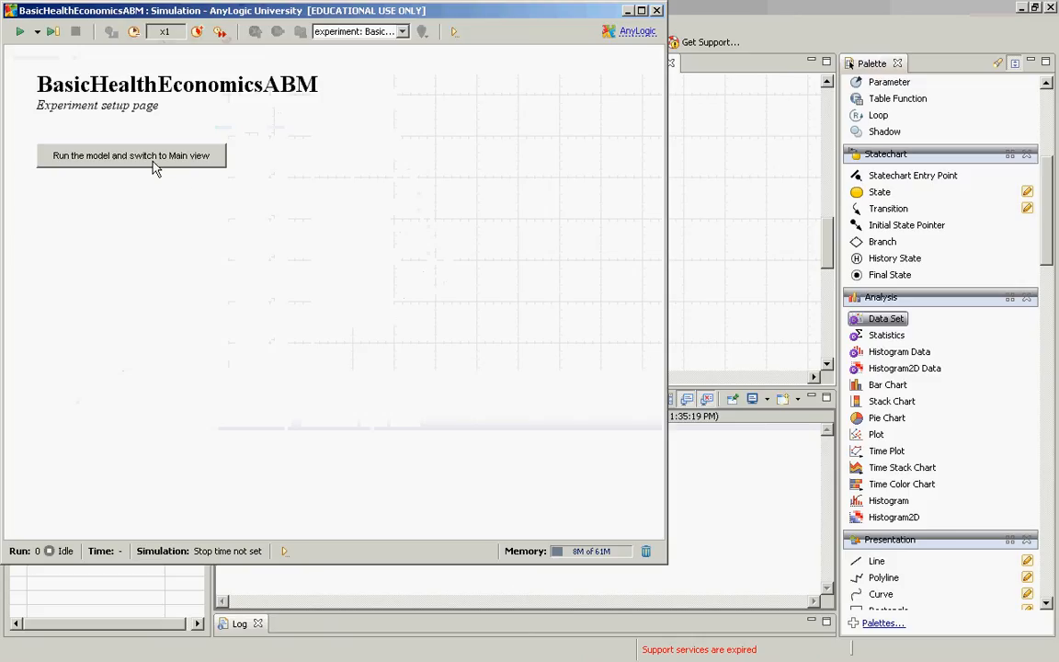
left_click(149, 159)
left_click(220, 32)
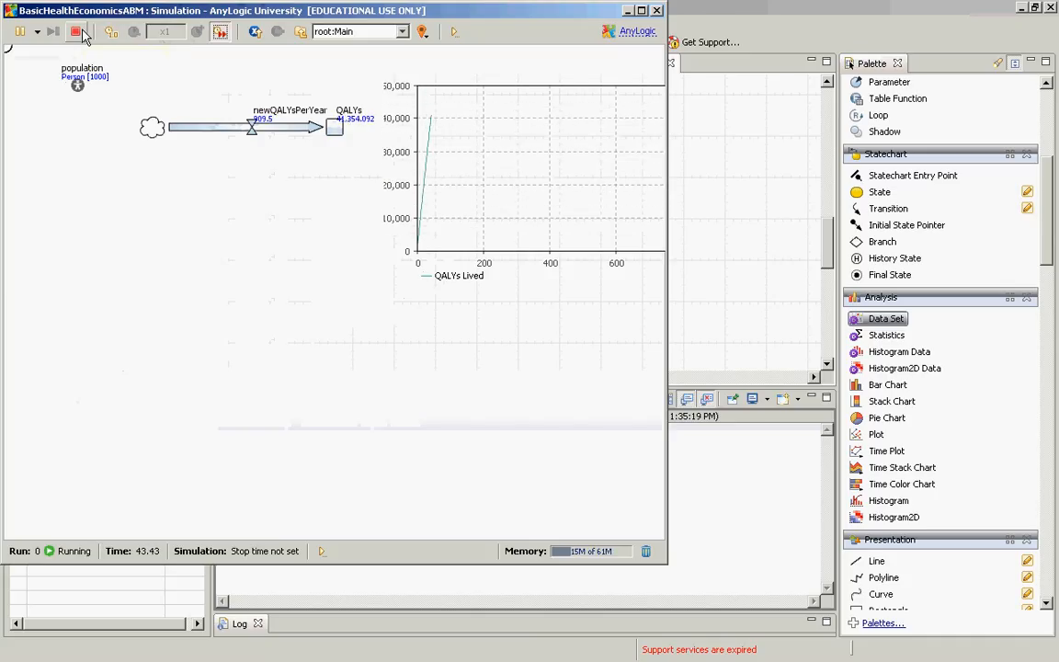
left_click(79, 32)
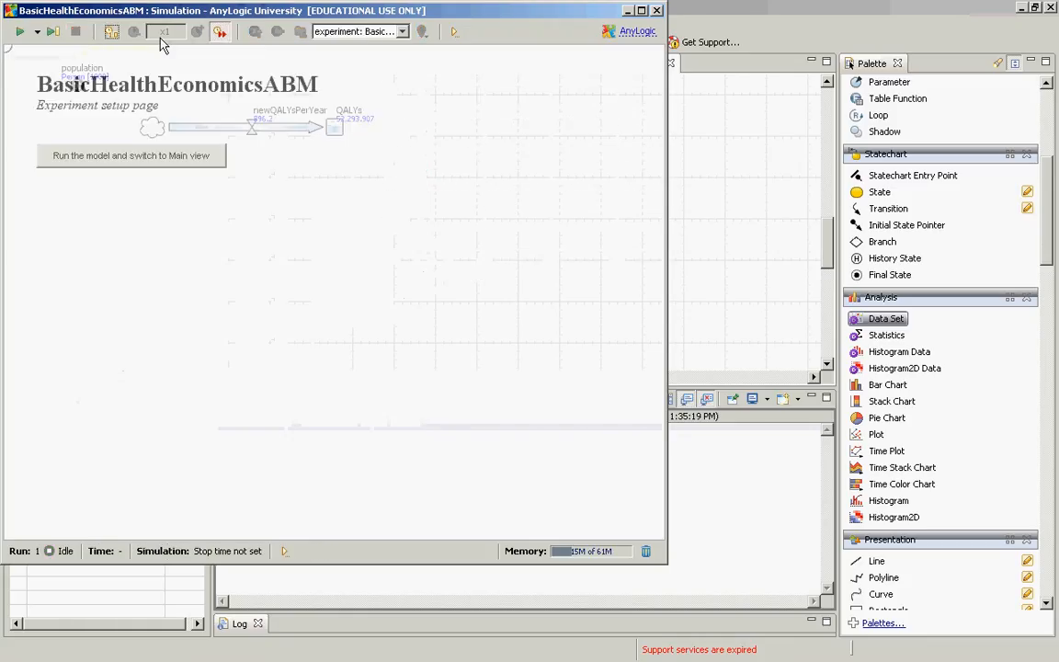
Start a new simulation run, show its Main view, and pause it at about time 52
left_click(19, 31)
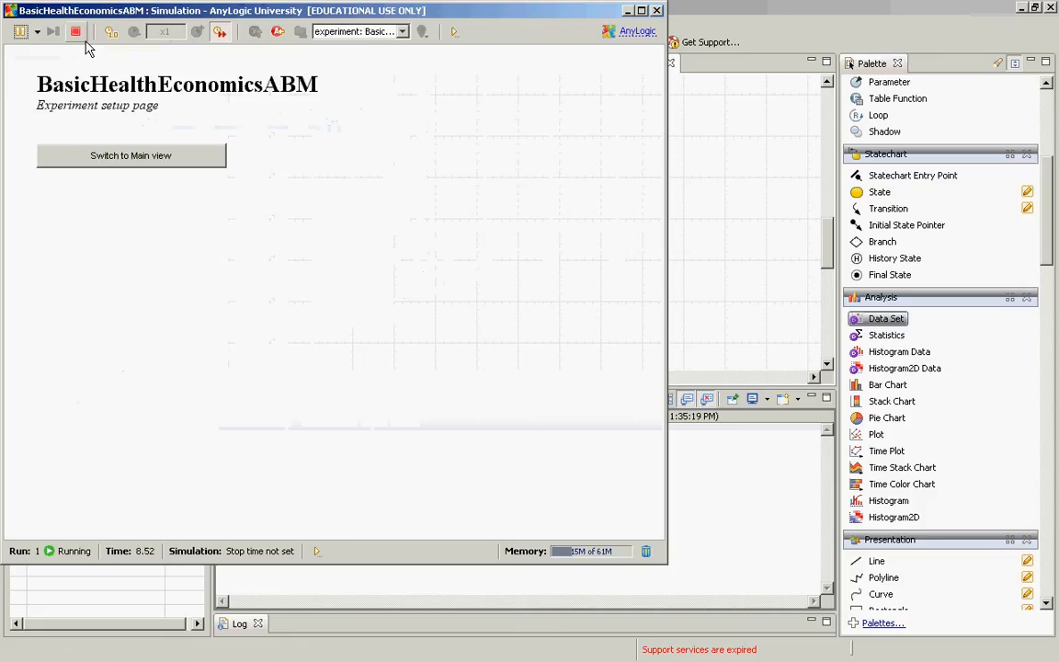
left_click(115, 157)
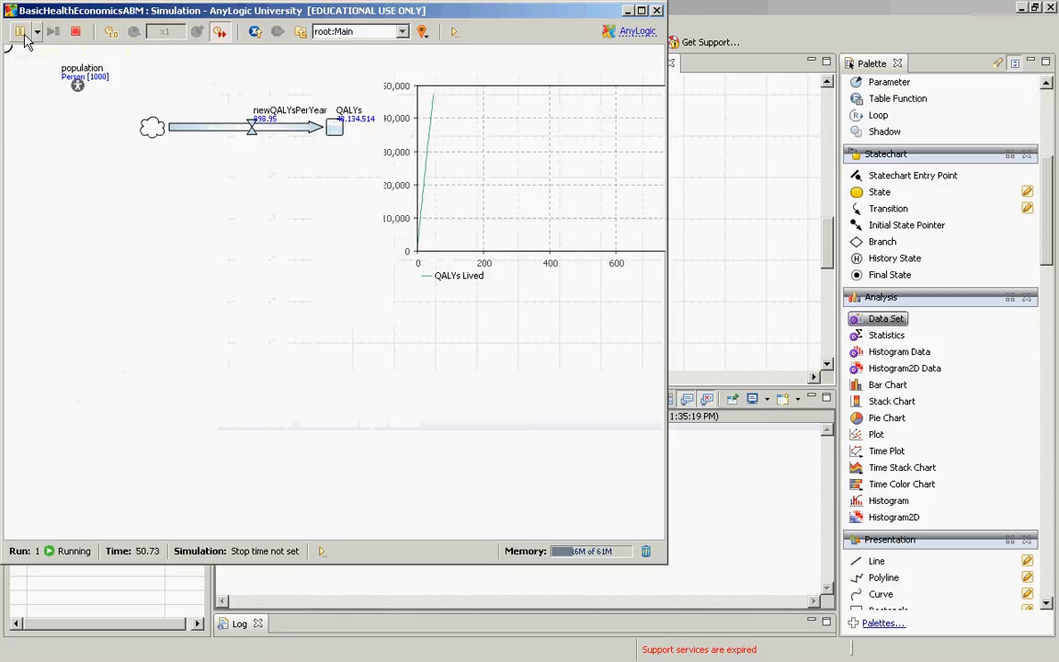
left_click(22, 33)
Inspect the active state and QoL value of the population member at index 0, and close the run
left_click(379, 33)
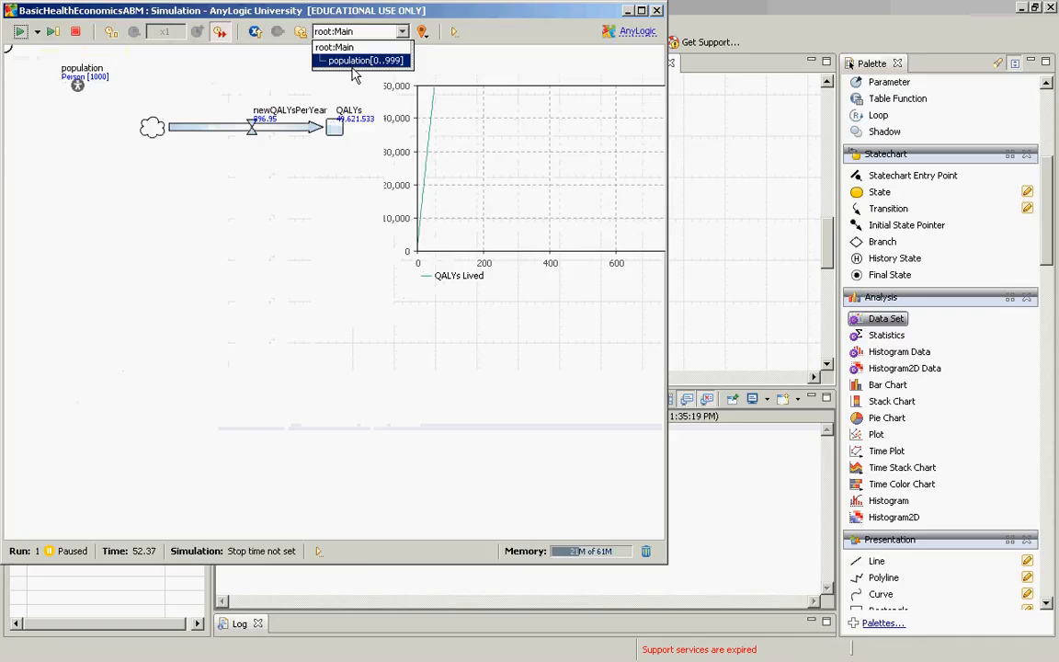
left_click(353, 47)
left_click(350, 35)
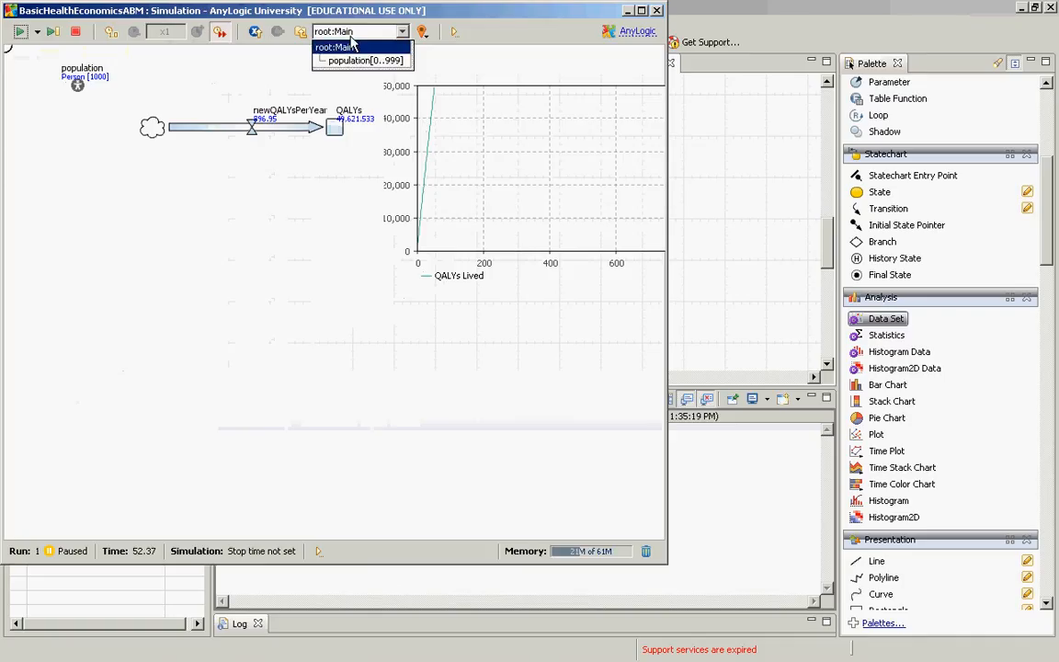
left_click(355, 60)
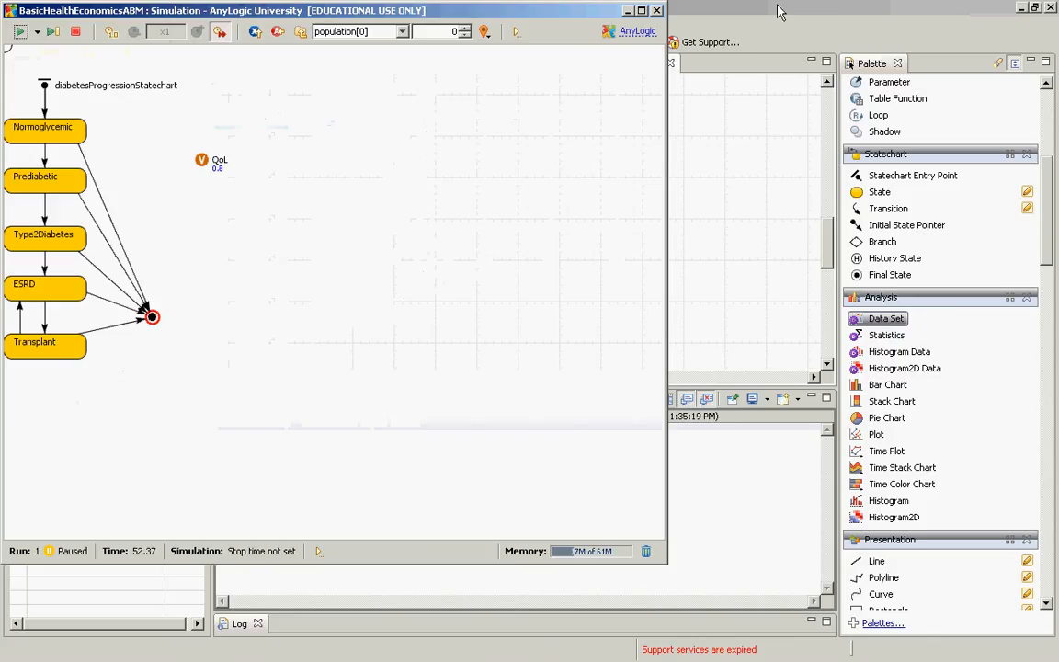
left_click(657, 11)
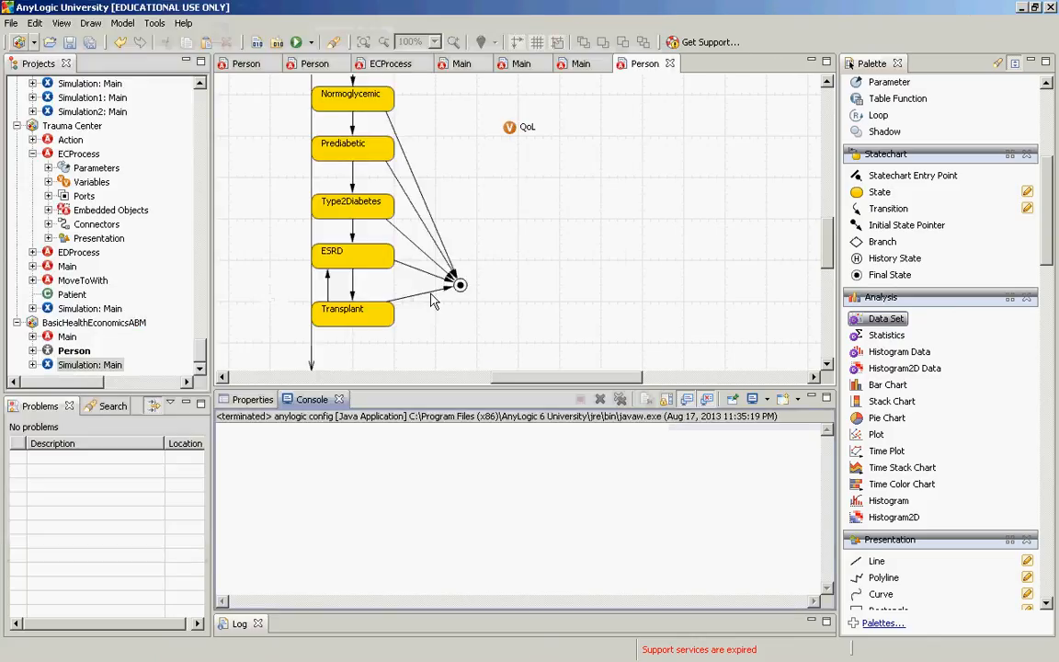
Begin the Person final state's action code with a reference to the population through this.get_Main()
left_click(461, 289)
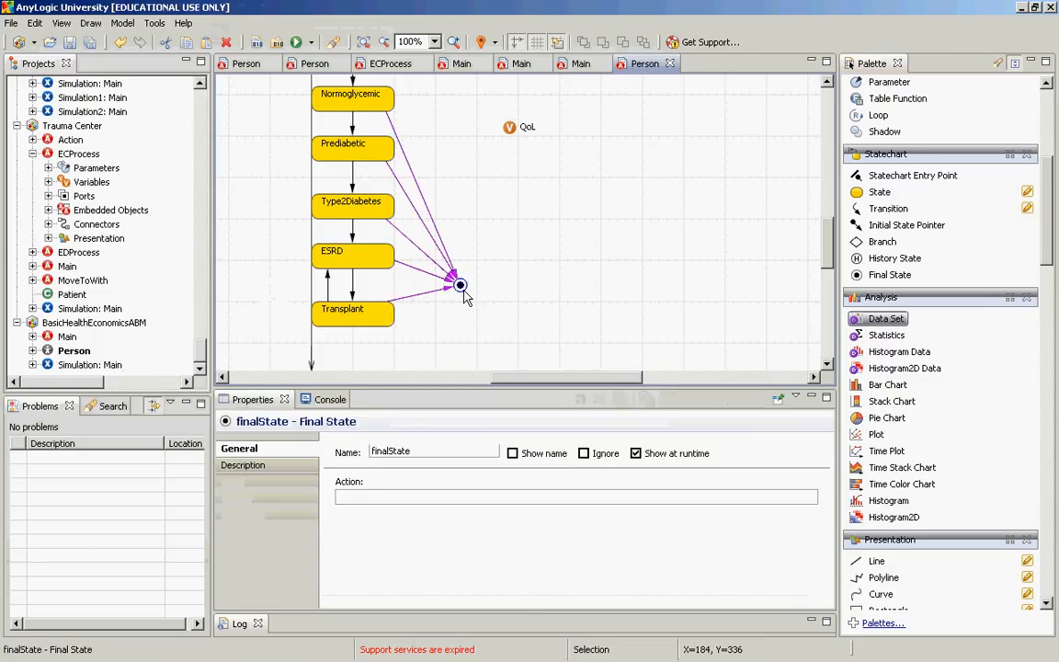
left_click(466, 295)
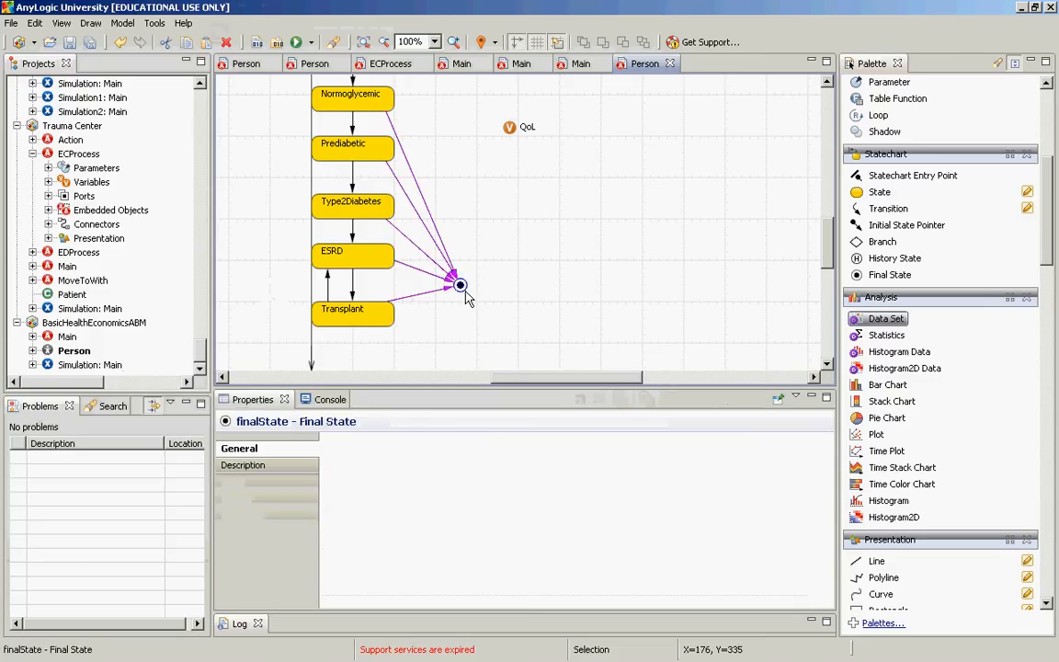
left_click(466, 292)
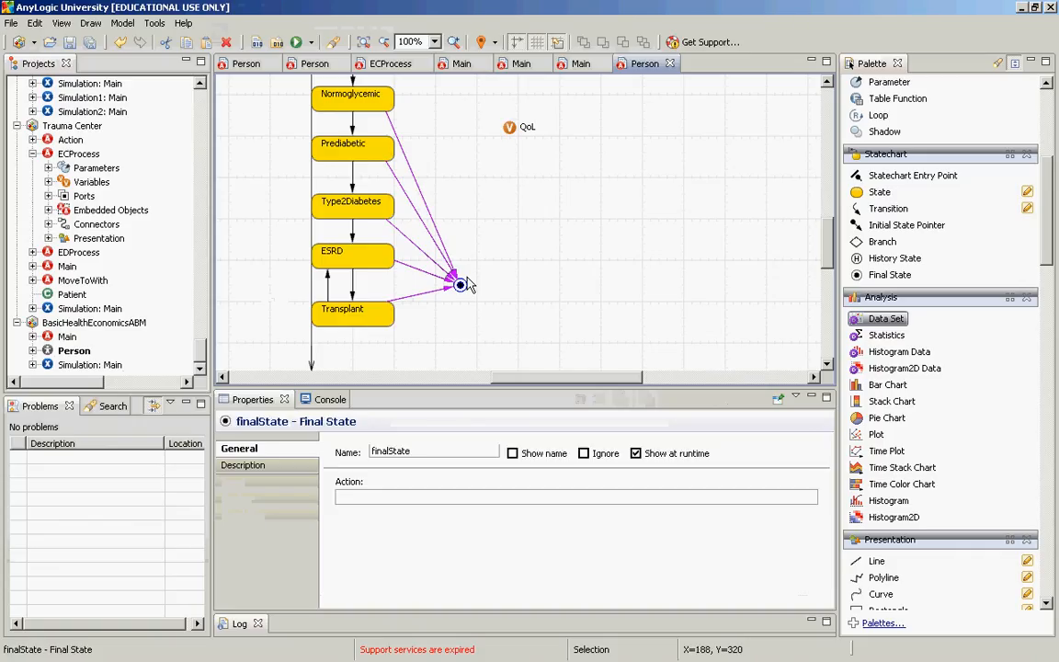
left_click(457, 286)
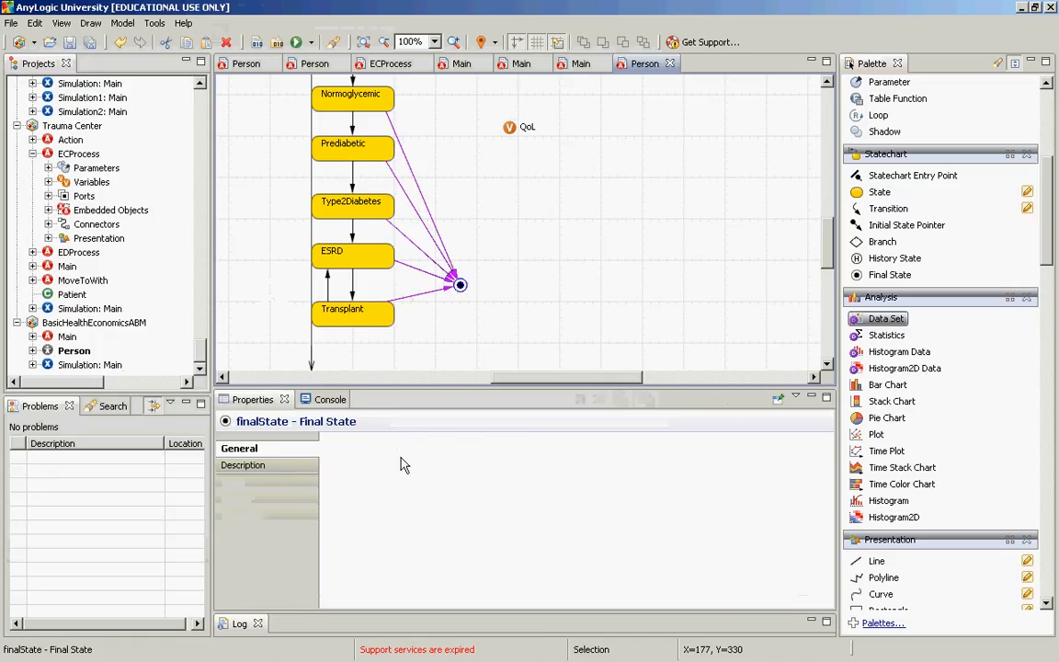
left_click(456, 279)
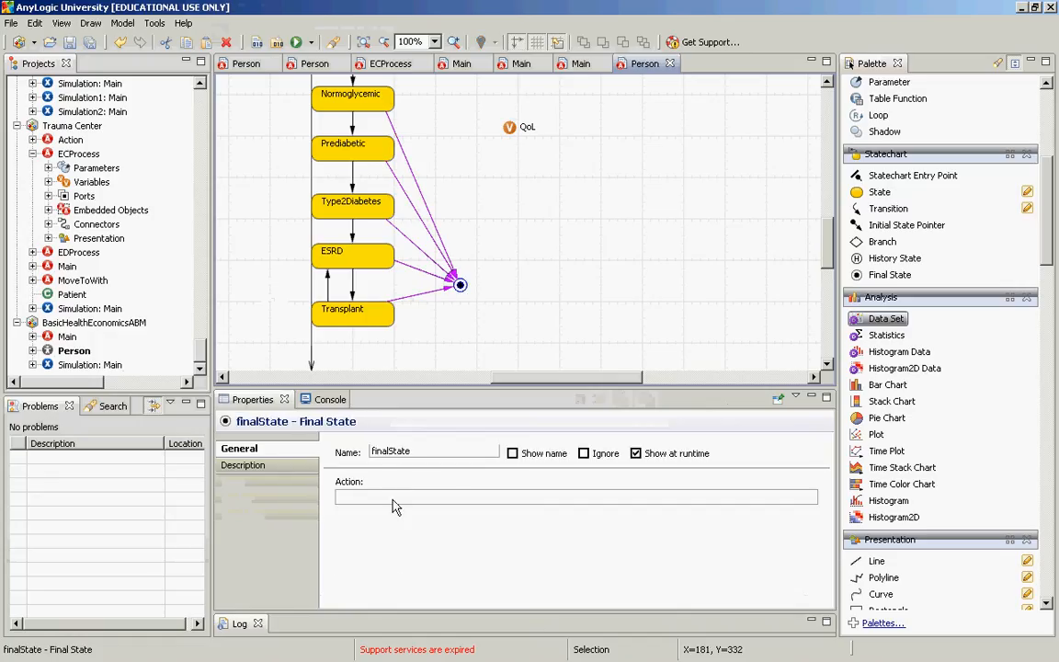
left_click(395, 500)
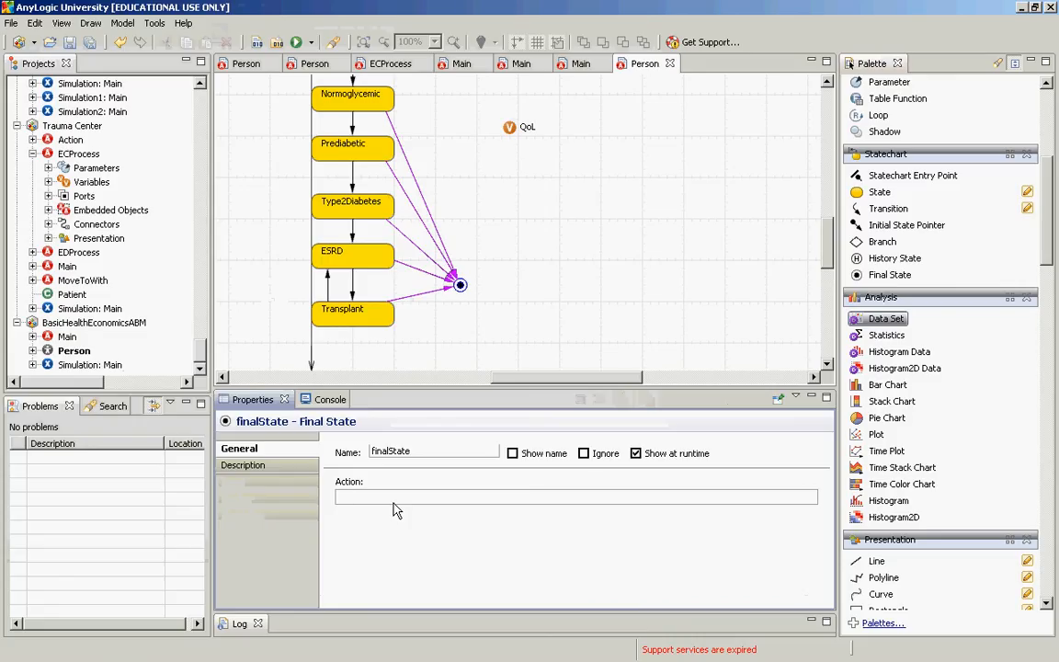
type("this.population")
double_click(393, 503)
key("BackSpace")
type("get_Main().population")
type(".")
type("rem")
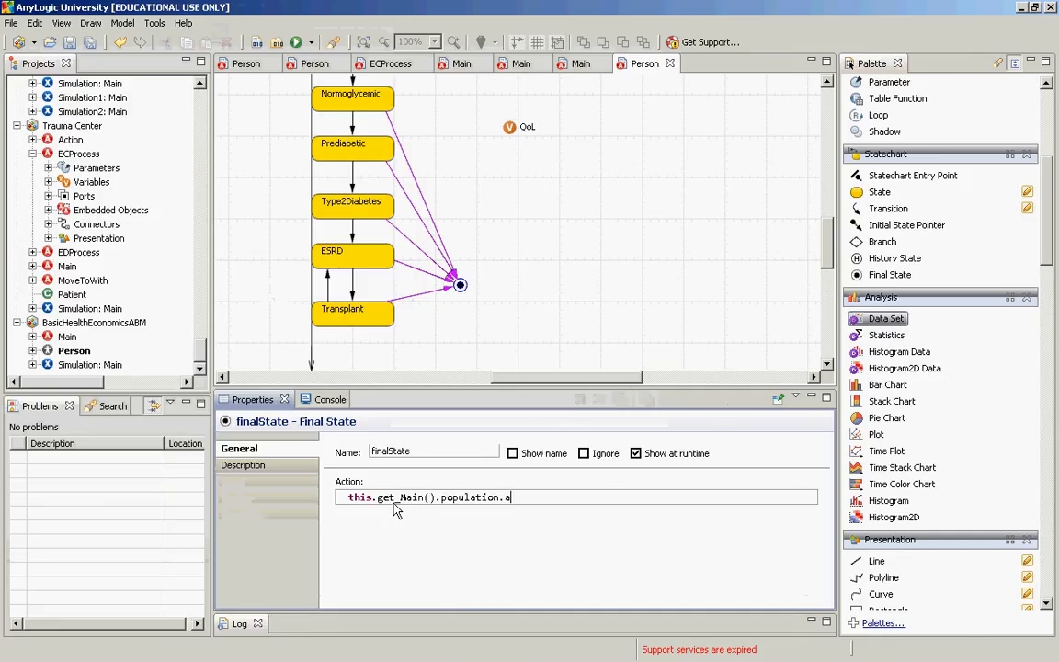
Complete the Person final state's action as this.get_Main().remove_population(this);
key("BackSpace")
key("BackSpace")
key("BackSpace")
key("BackSpace")
key("ctrl+Left")
type("remove")
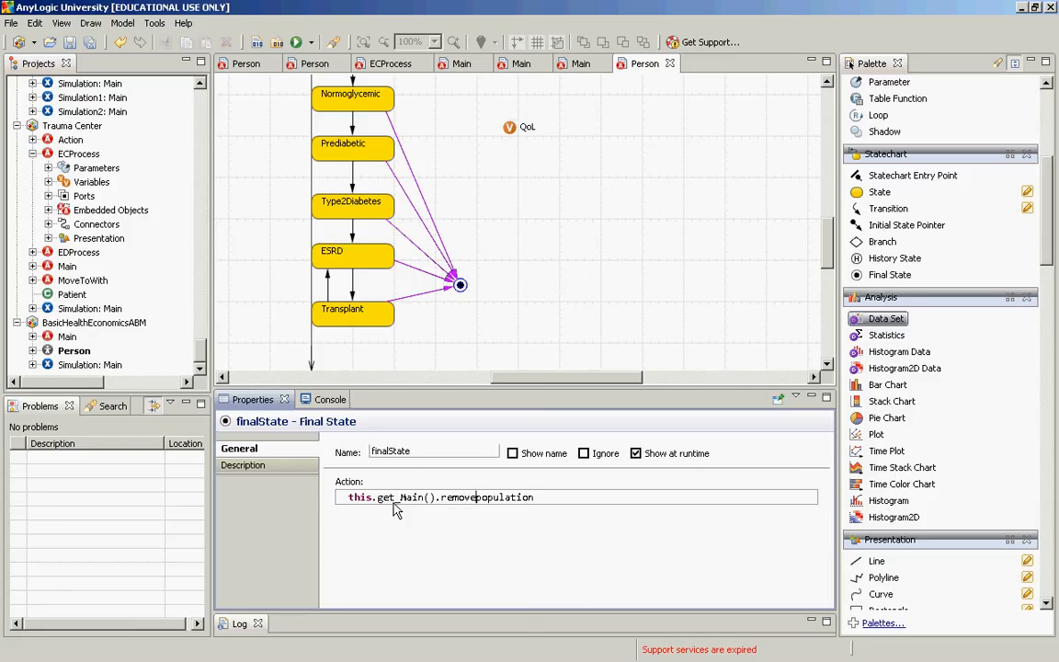
key("End")
key("ctrl+shift+Left")
key("BackSpace")
key("ctrl+space")
key("Return")
type("this")
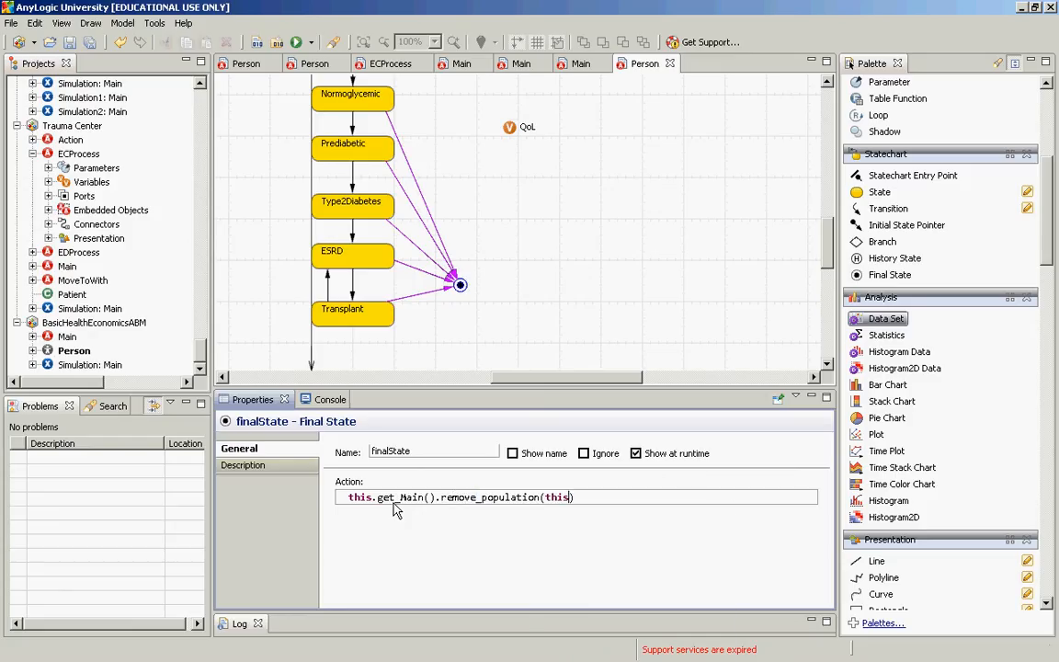
key("End")
type(";")
Run the BasicHealthEconomicsABM Simulation experiment at maximum speed, watch the QALYs plot in the Main view, and close the run
left_click(311, 42)
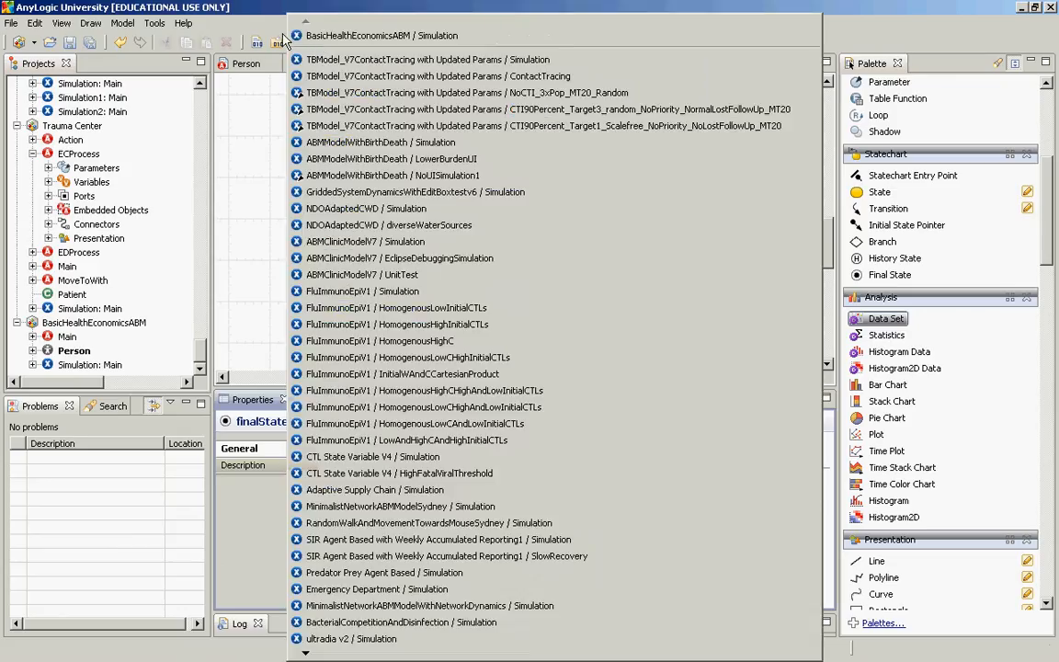
left_click(367, 35)
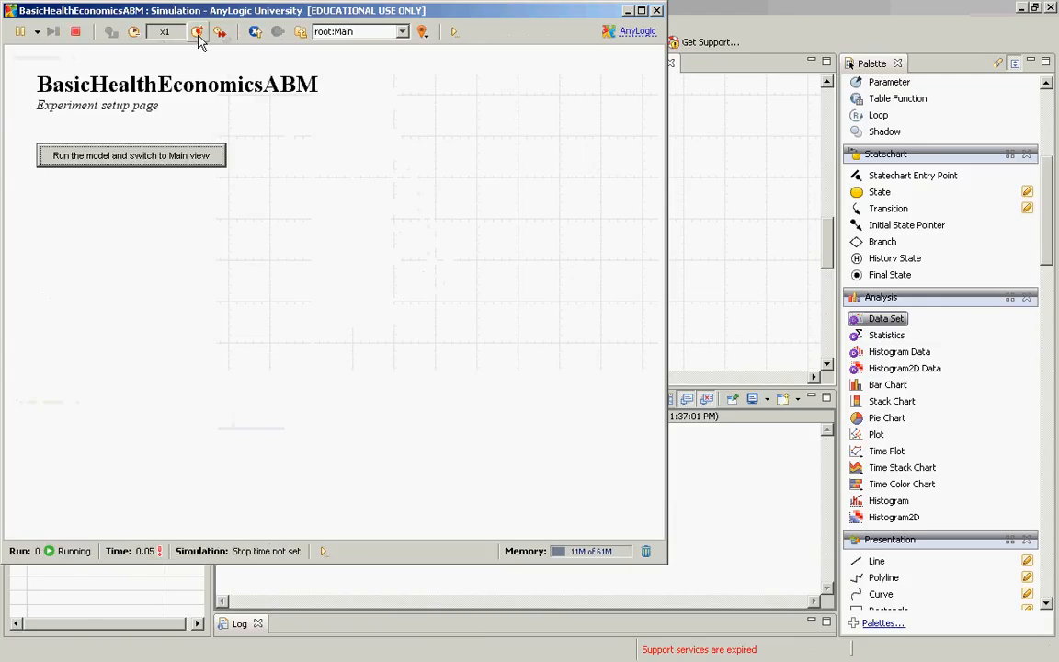
left_click(219, 32)
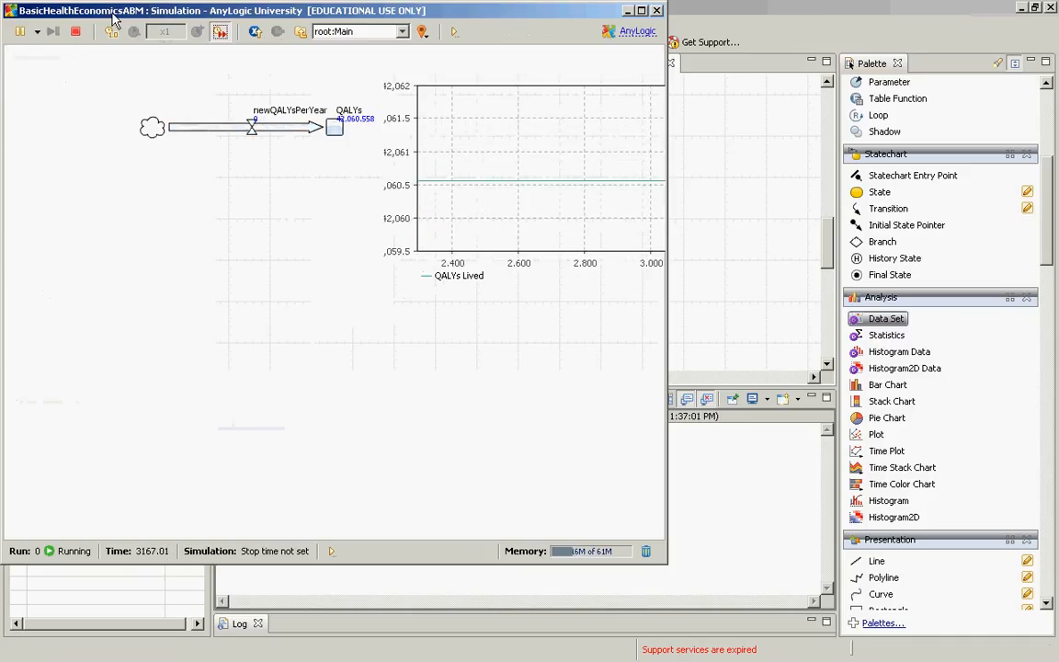
left_click(77, 32)
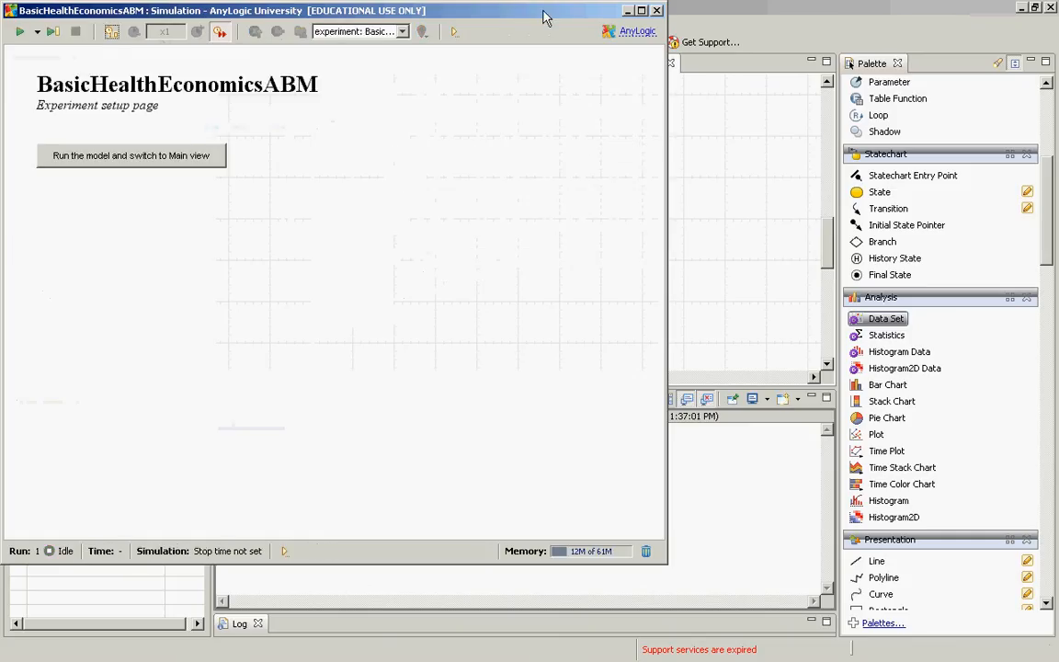
left_click(658, 10)
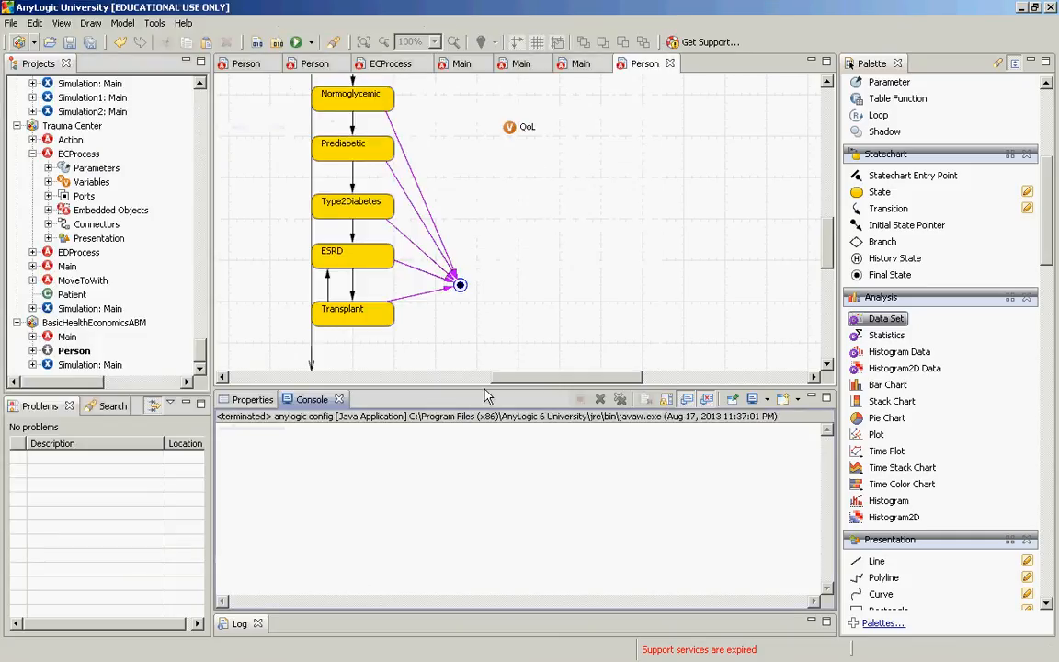
Review the Normoglycemic state's entry action and the final state's removal code in the Person class
double_click(57, 337)
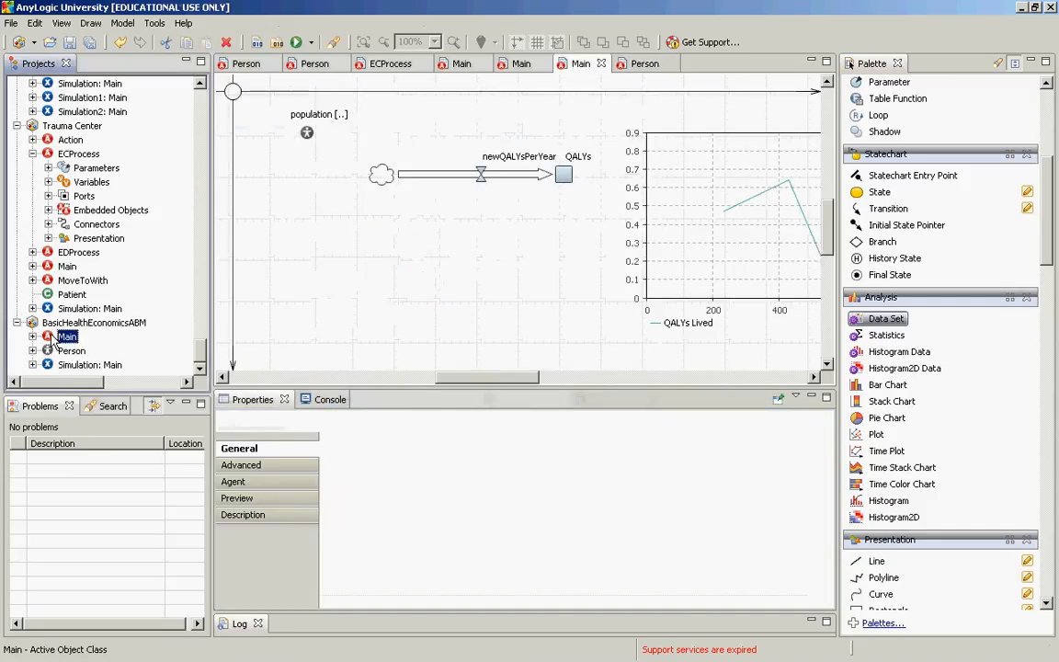
double_click(66, 352)
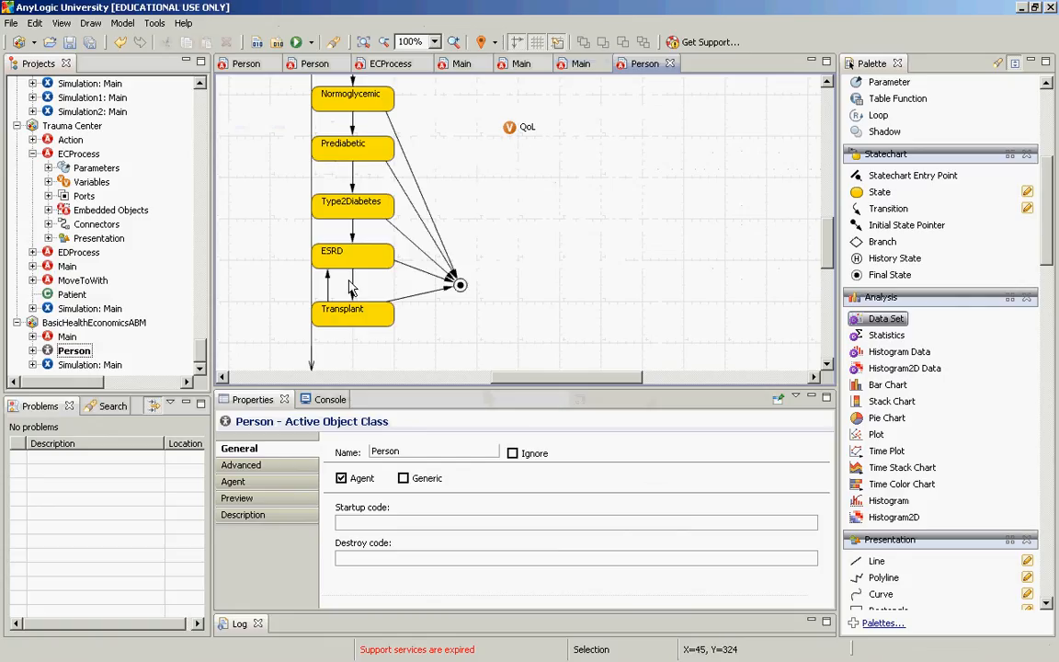
left_click(349, 108)
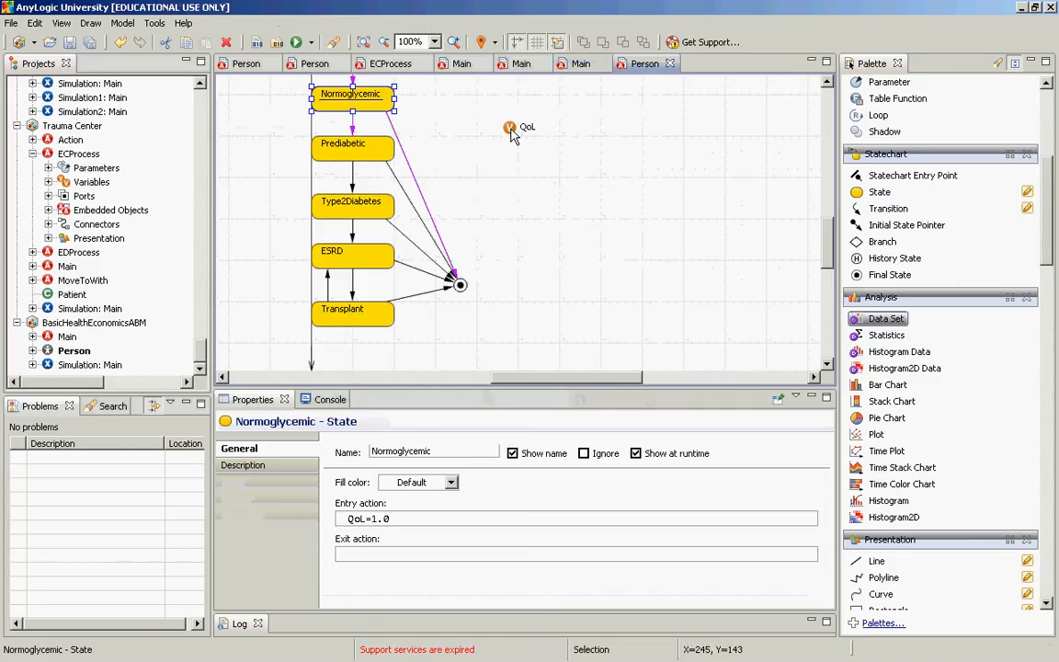
left_click(460, 286)
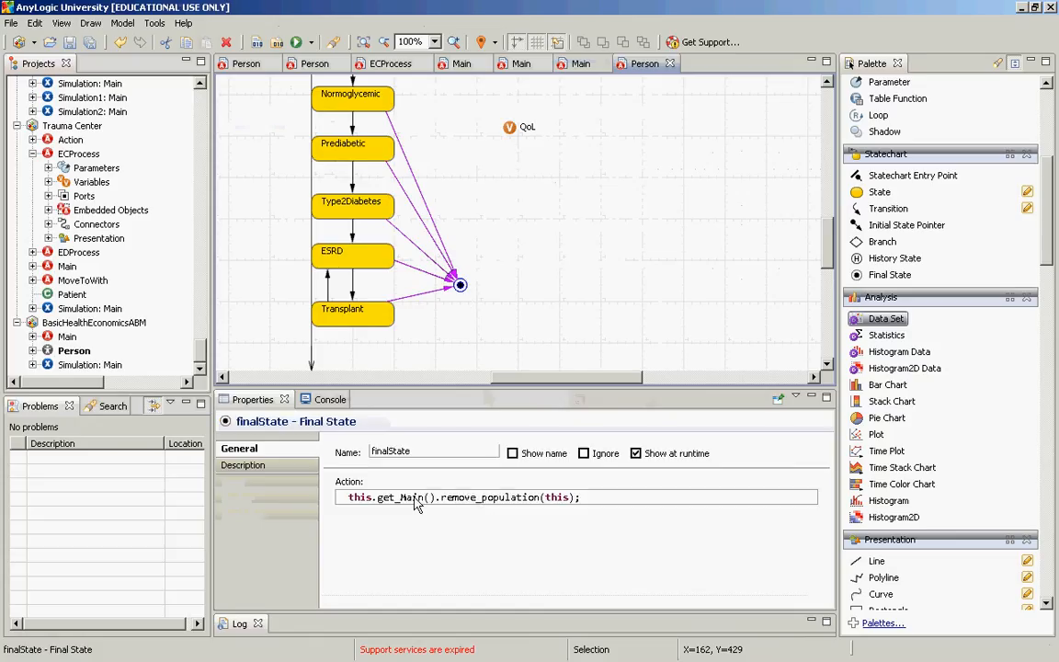
mouse_move(441, 498)
left_mouse_down()
mouse_move(545, 502)
mouse_move(442, 504)
left_mouse_up()
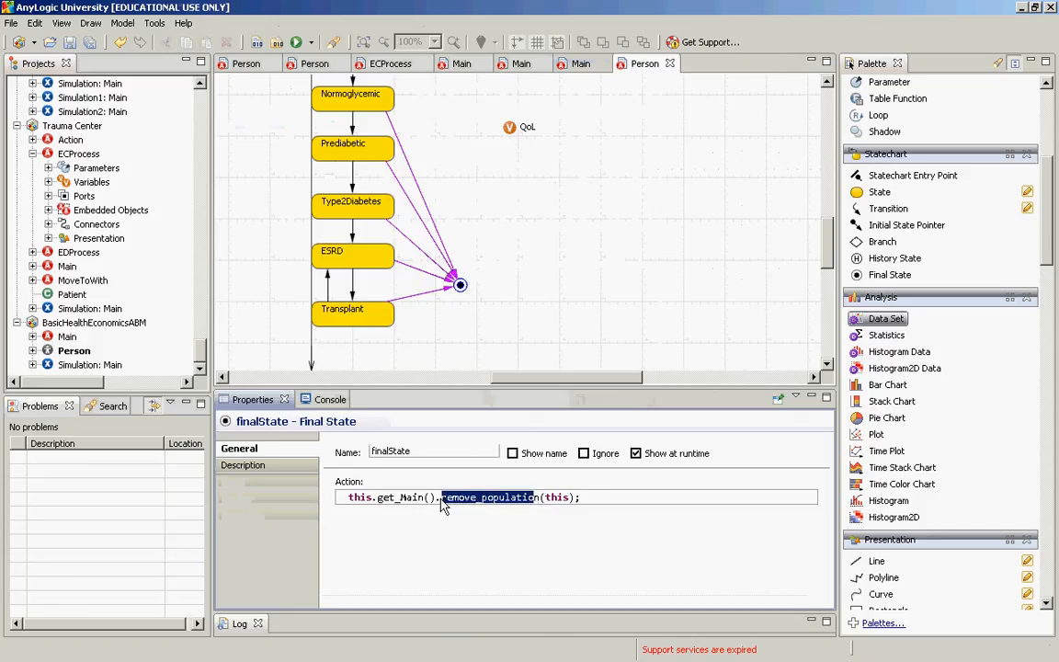
double_click(558, 502)
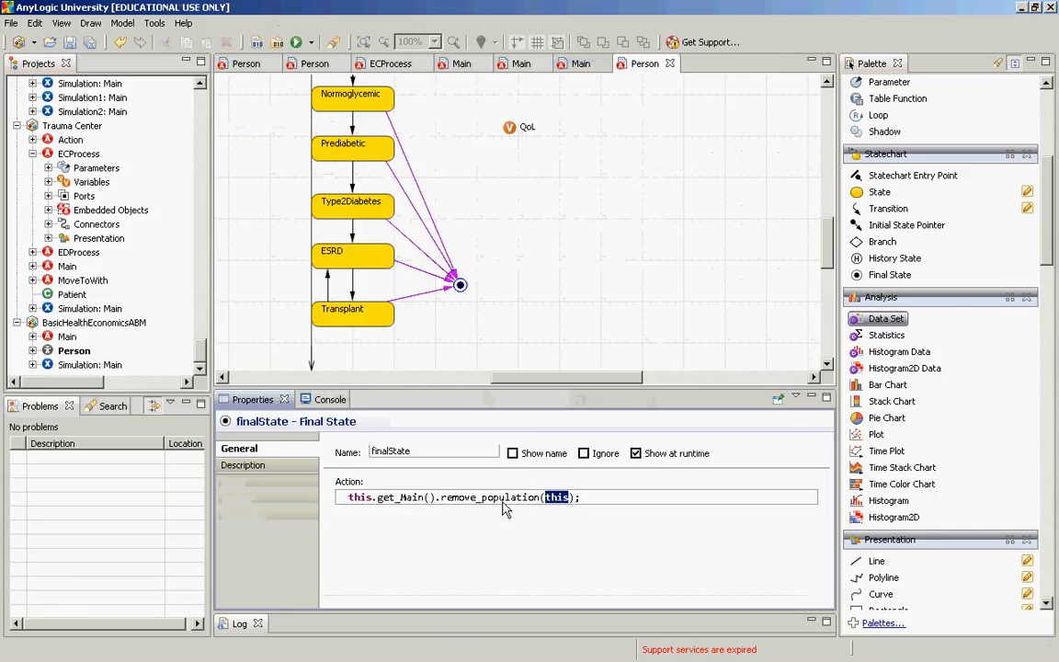
Add a stock named LY below the QALYs stock in the BasicHealthEconomicsABM Main diagram
left_click(57, 347)
double_click(66, 337)
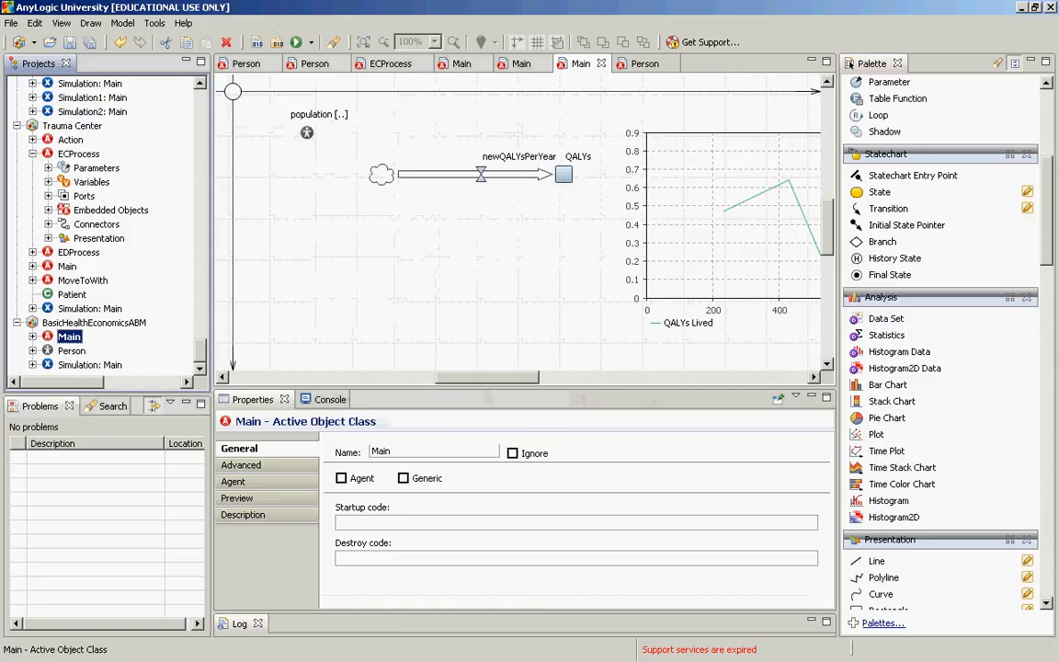
left_click_drag(1047, 230, 1047, 154)
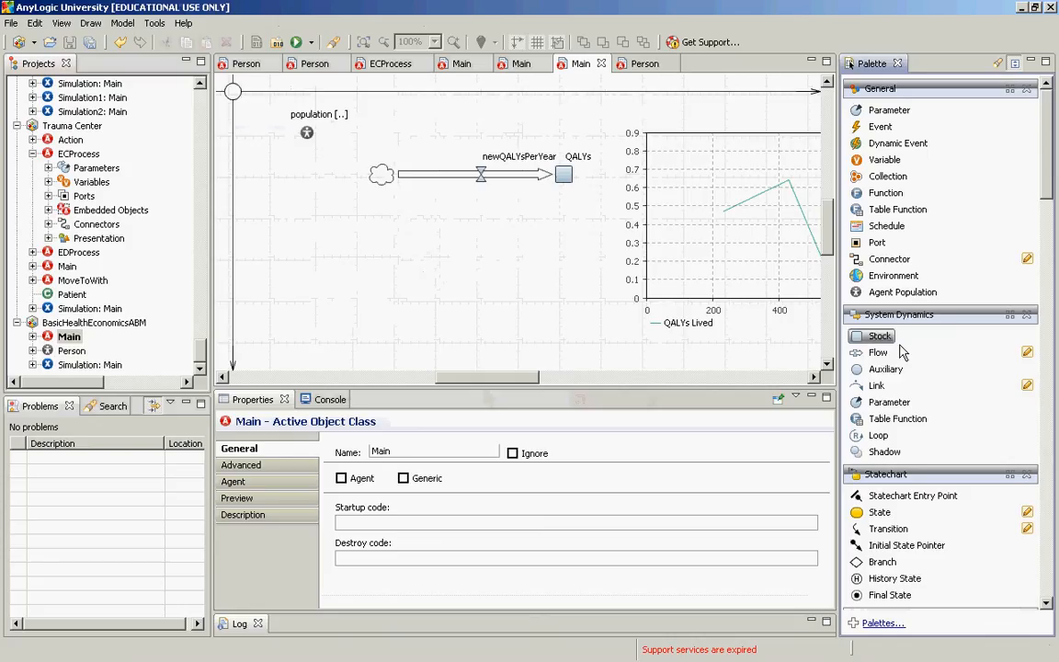
left_click_drag(880, 338, 559, 224)
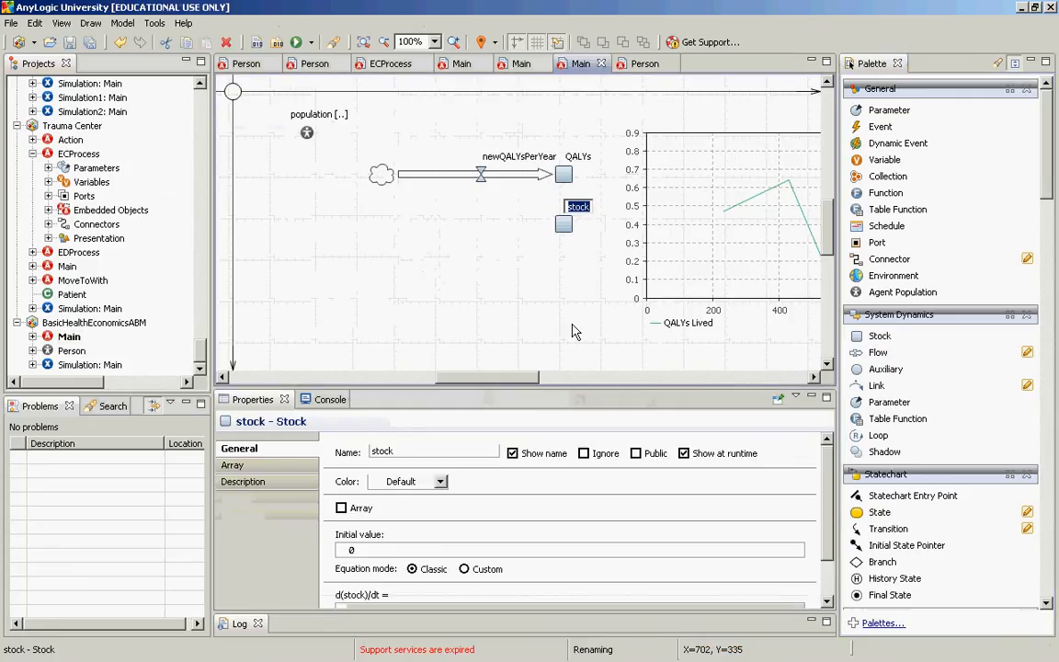
type("lifeyearsL")
key("BackSpace")
key("BackSpace")
key("BackSpace")
key("BackSpace")
key("BackSpace")
key("BackSpace")
key("BackSpace")
key("BackSpace")
key("BackSpace")
key("BackSpace")
type("LY")
key("Return")
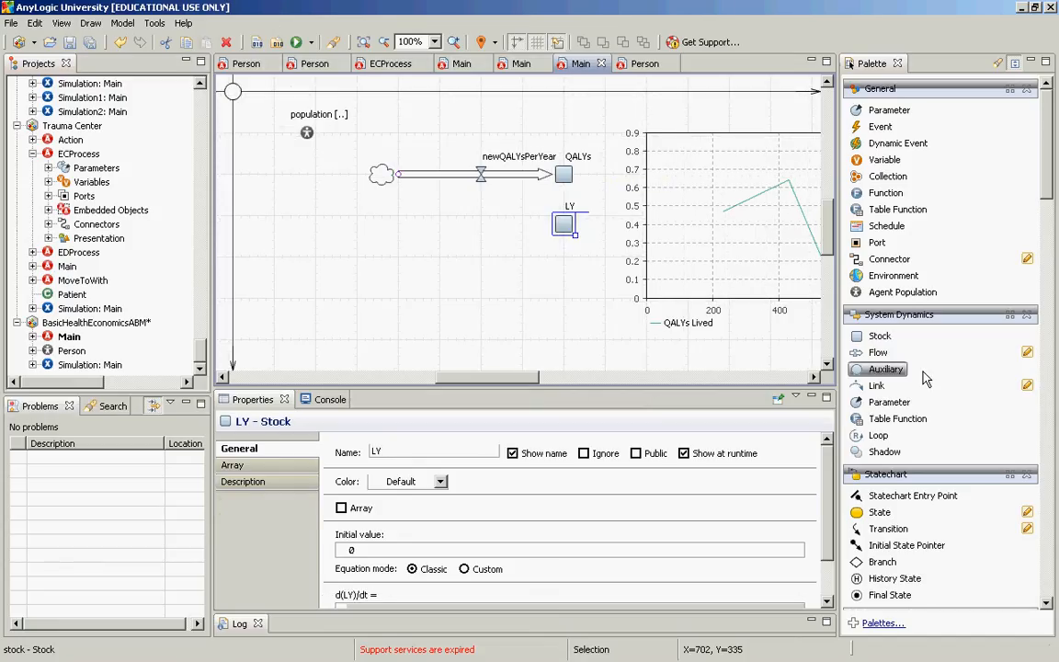
Add an inflow named newLYsPerYear from a cloud into the LY stock
left_click_drag(878, 352, 394, 231)
type("new")
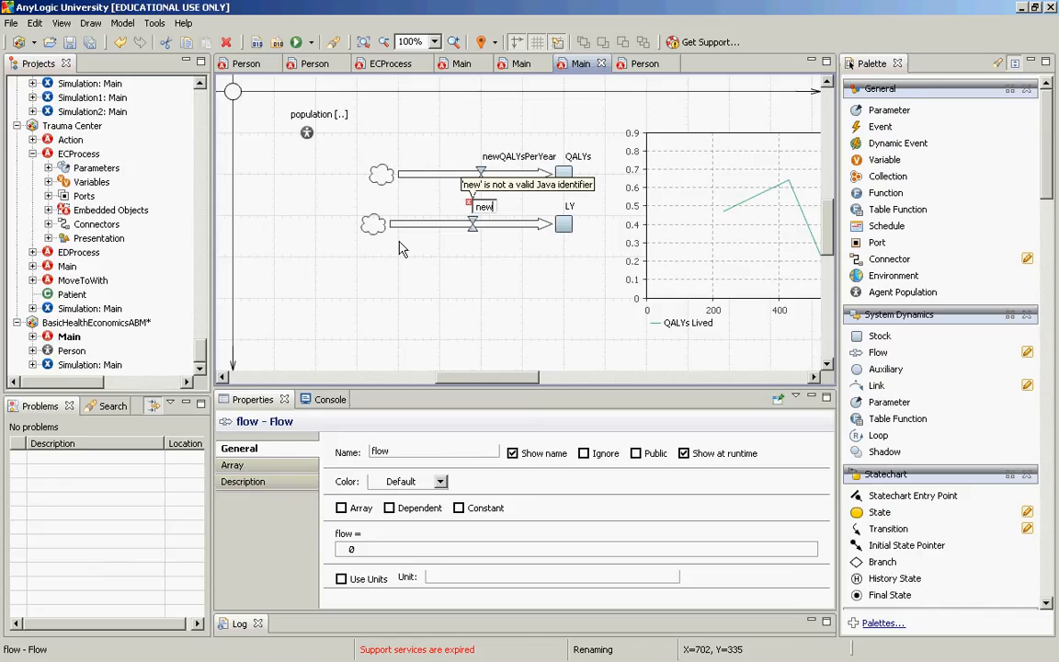
type("LYsPerYear")
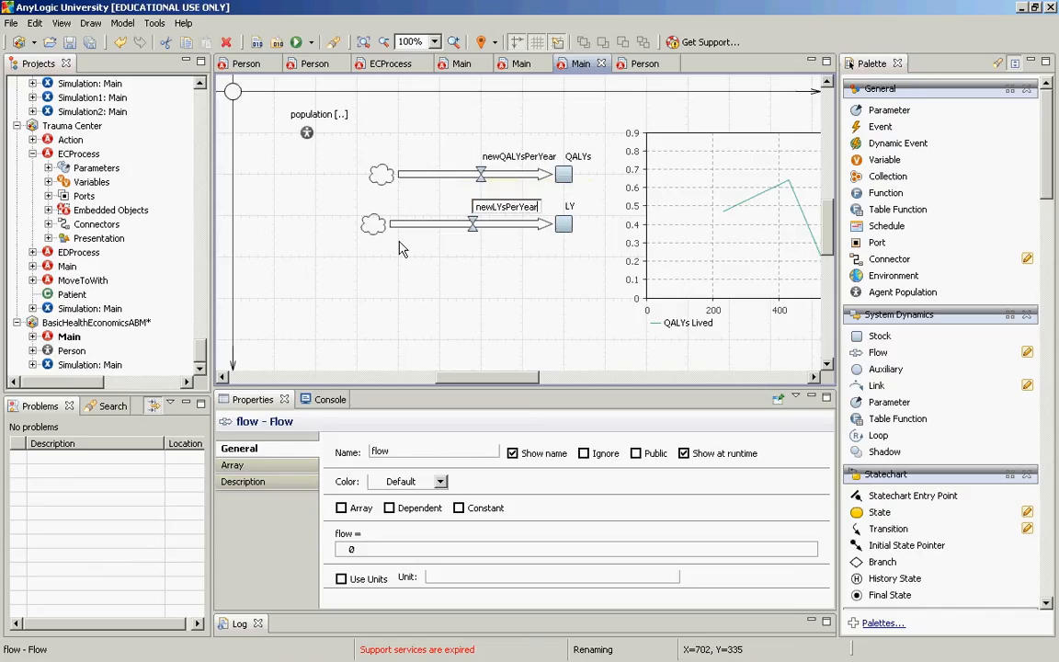
key("Return")
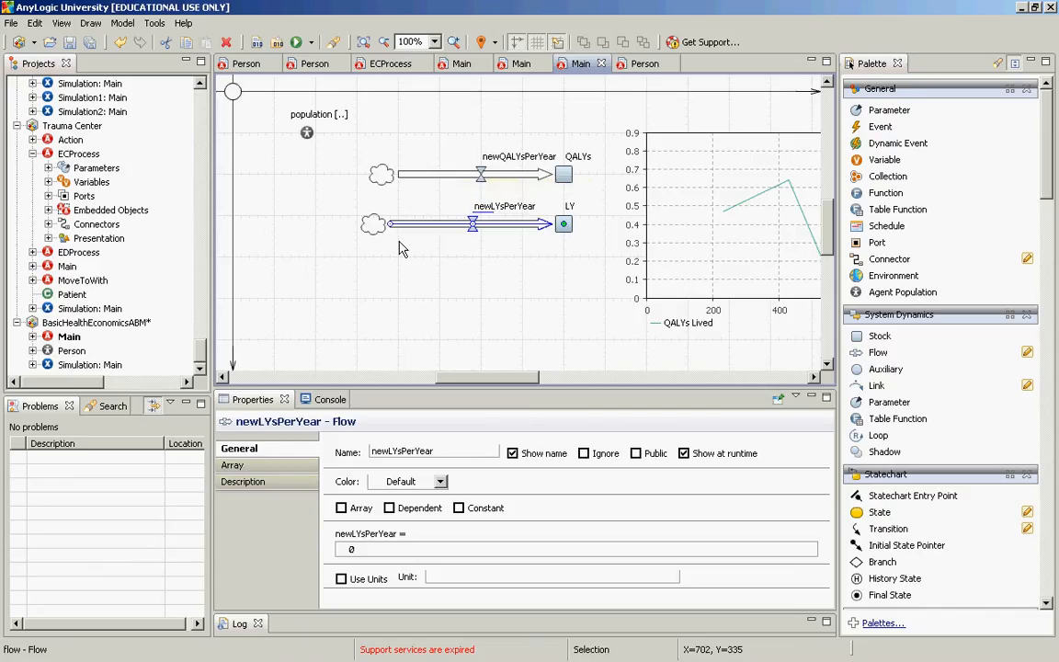
Set the newLYsPerYear flow formula to population.size()
left_click(372, 551)
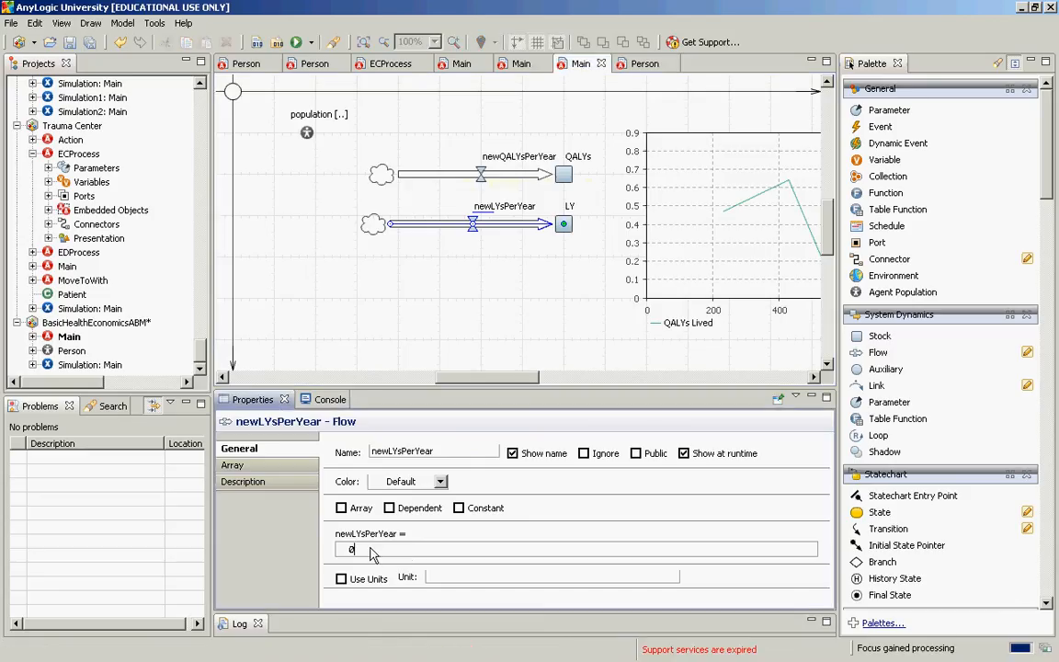
left_click_drag(372, 550, 322, 552)
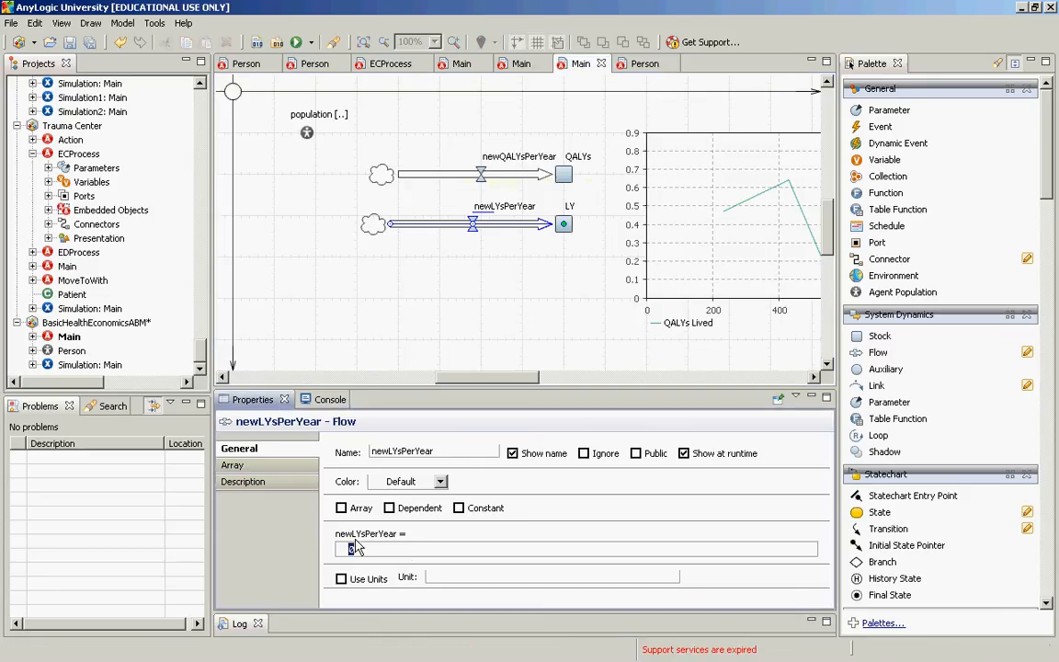
type("poplu")
key("BackSpace")
key("BackSpace")
type("l")
type("lations.")
type("s")
type("i")
key("BackSpace")
key("BackSpace")
type("len")
key("BackSpace")
key("BackSpace")
key("BackSpace")
key("BackSpace")
key("BackSpace")
type(".")
key("ctrl+space")
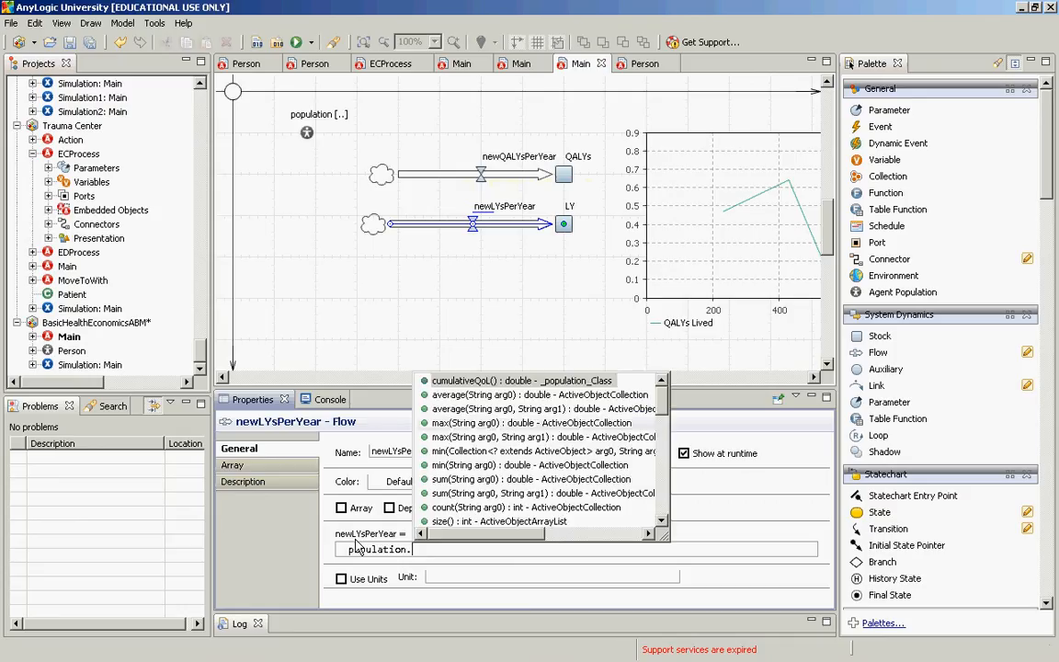
type("s")
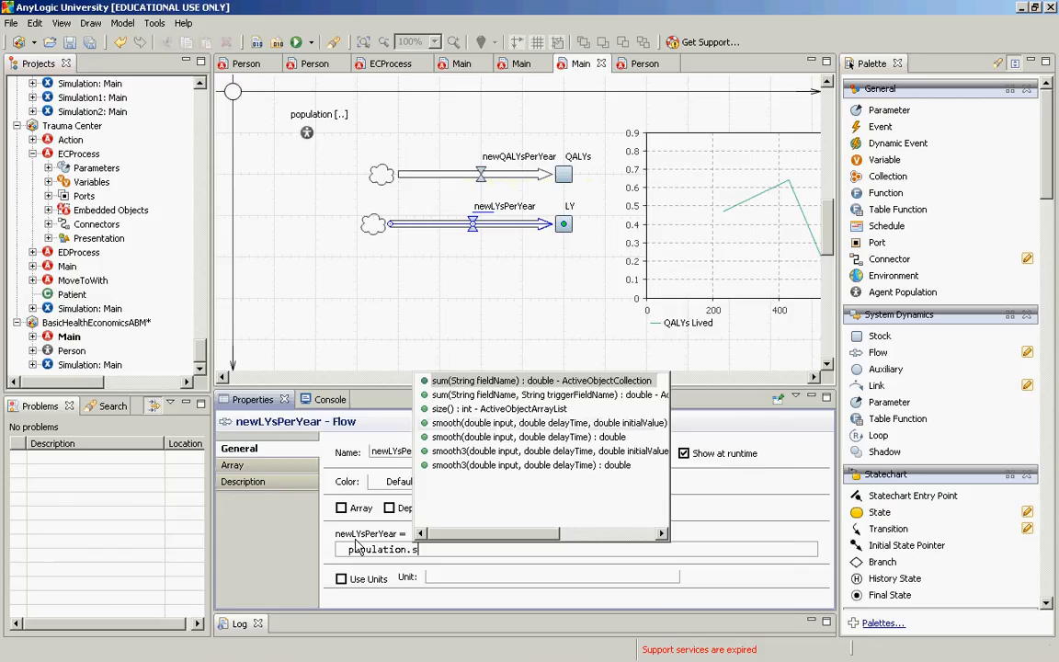
type("iz")
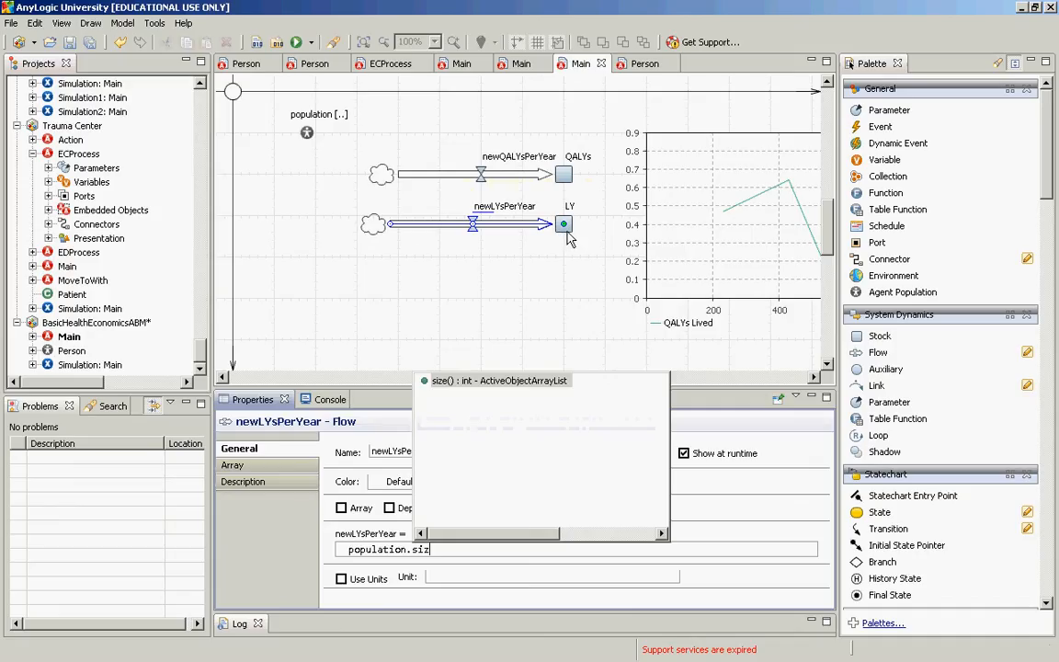
type("e")
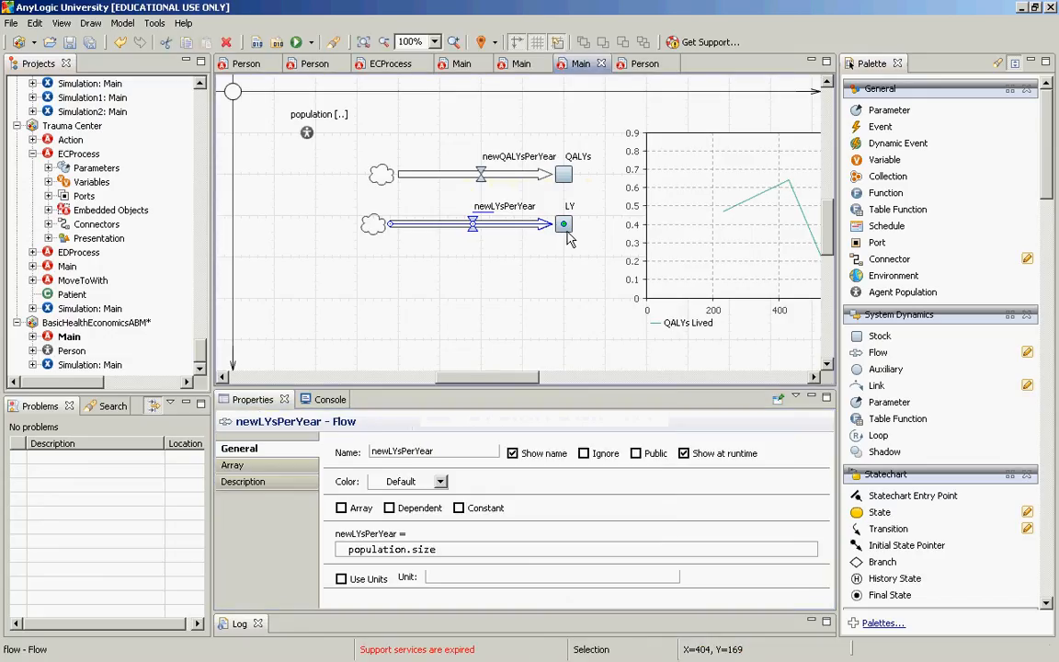
type("()")
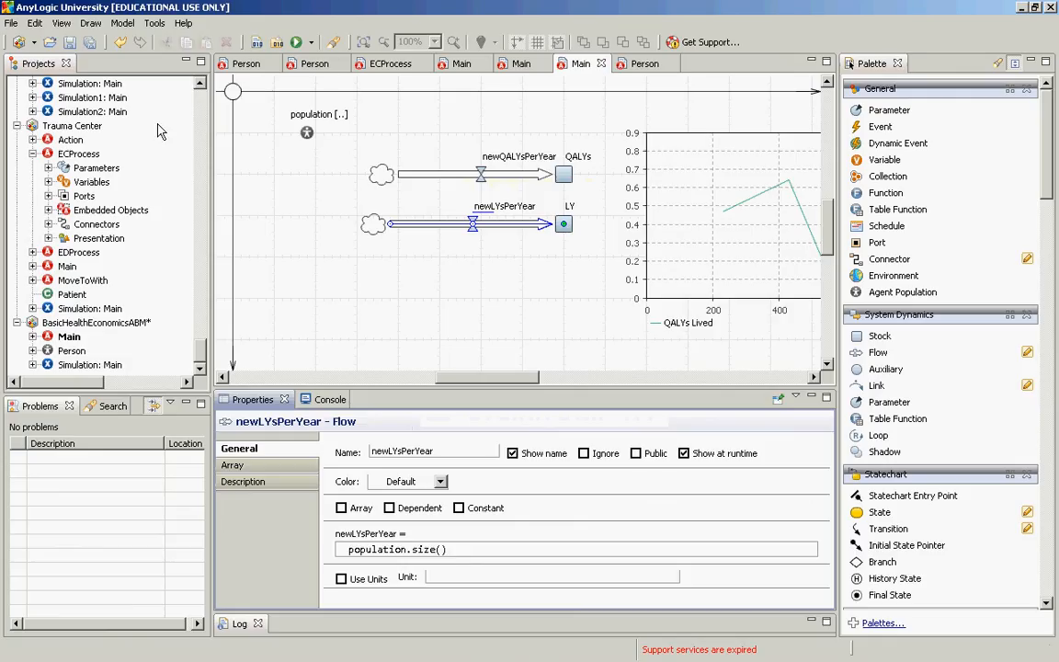
left_click(310, 42)
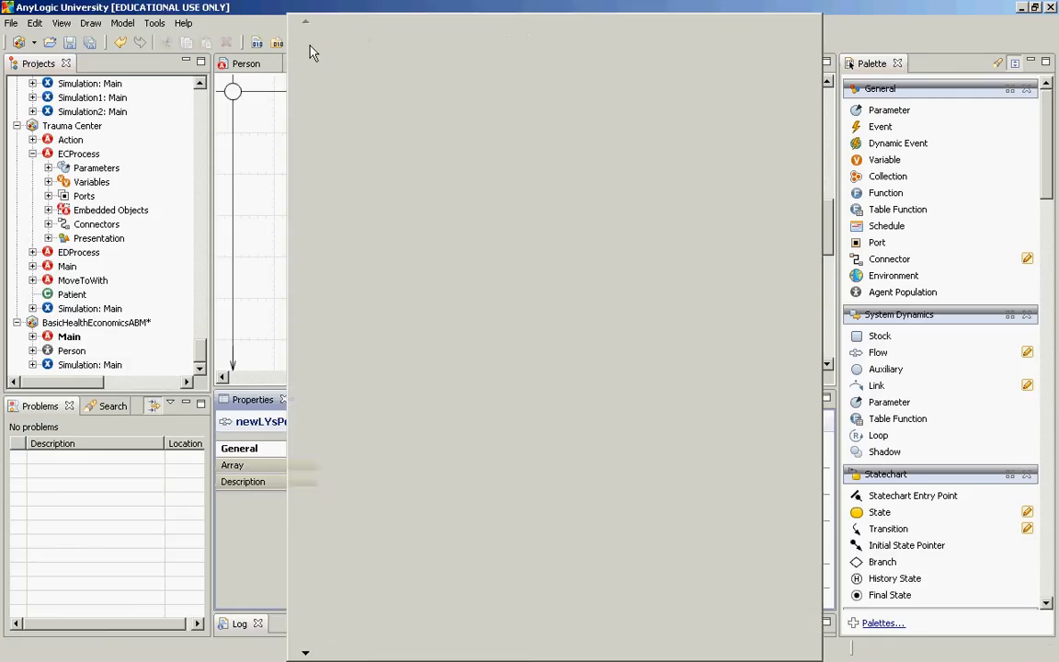
left_click(328, 48)
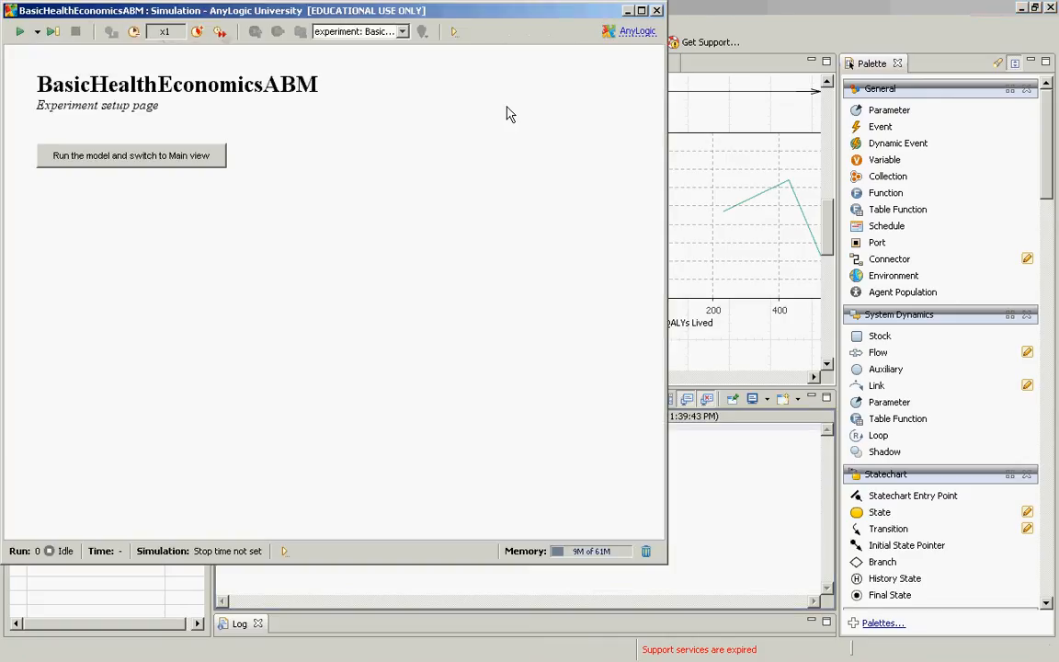
left_click(657, 10)
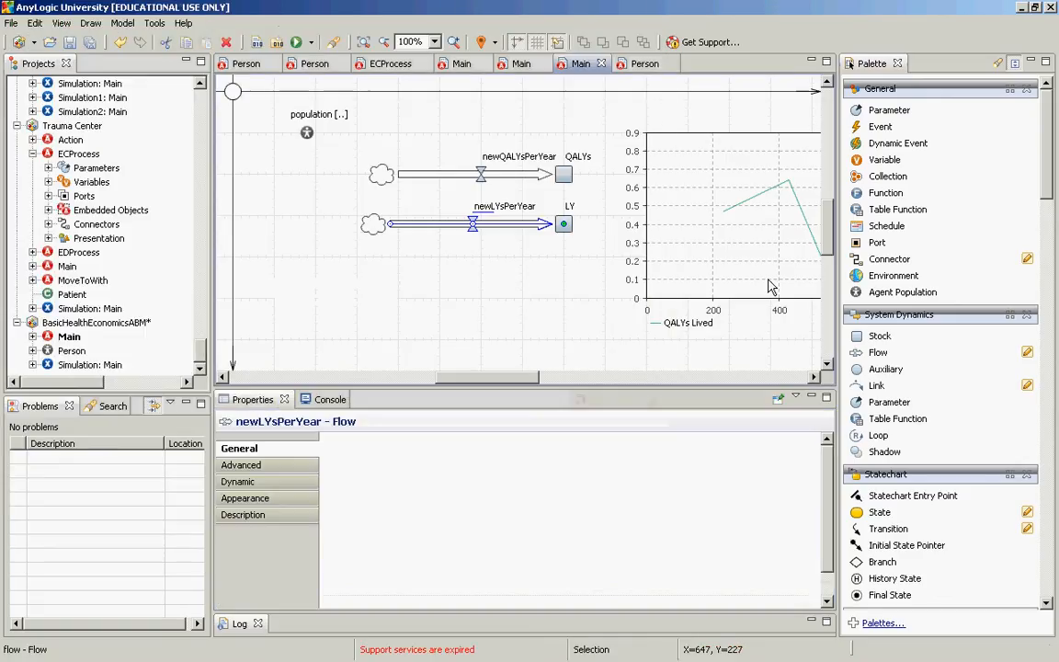
Set the time window of the QALYsPlot time plot to 150
left_click(771, 287)
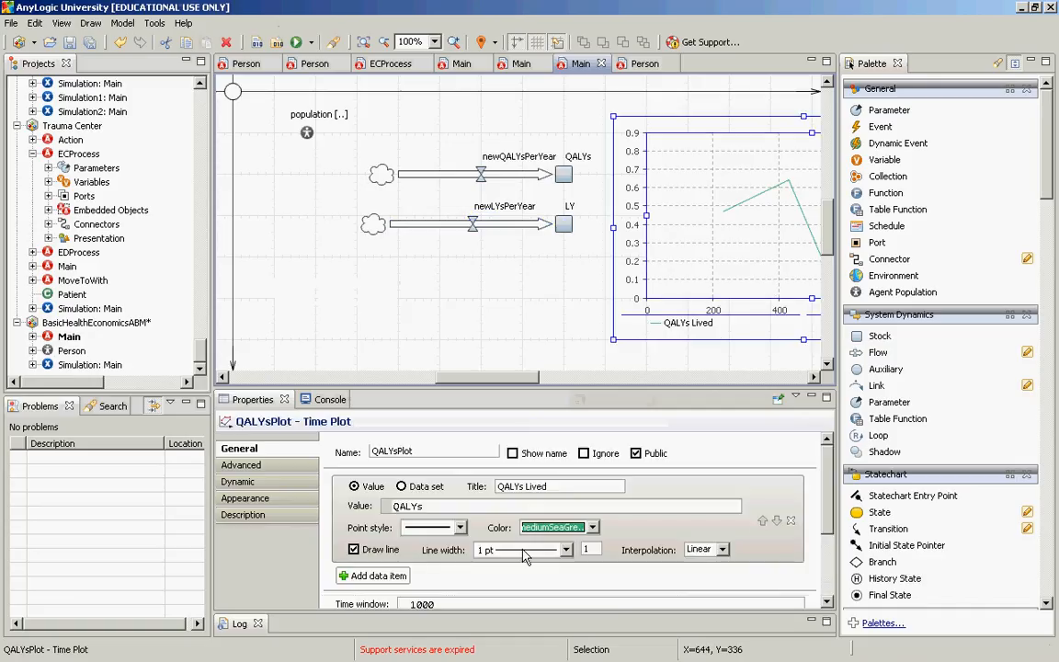
scroll(504, 529, "down", 3)
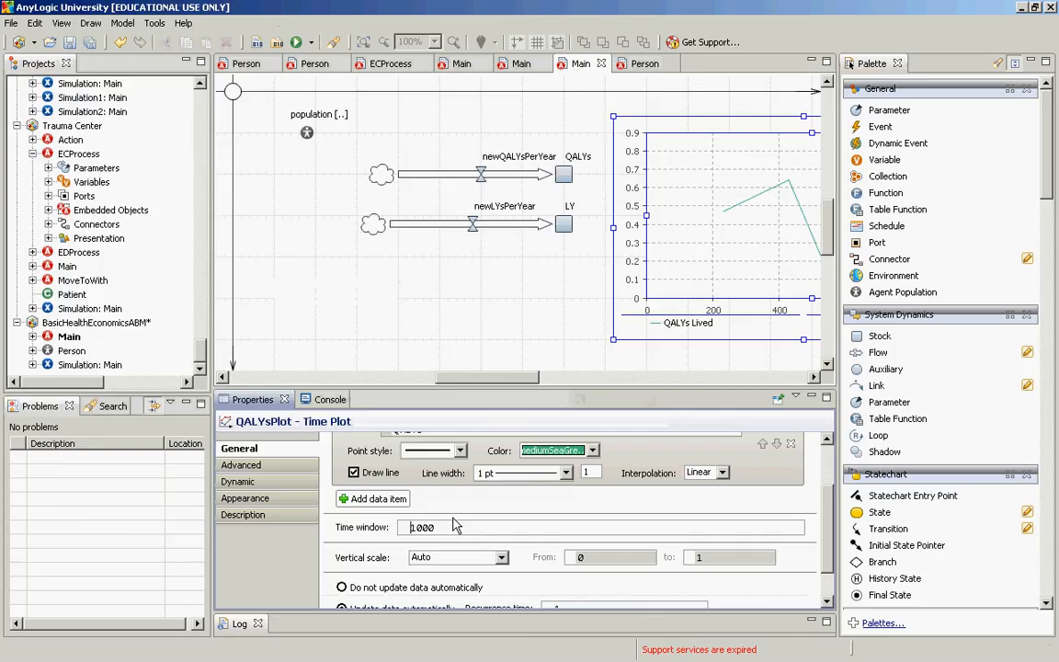
scroll(477, 543, "up", 3)
left_click(733, 242)
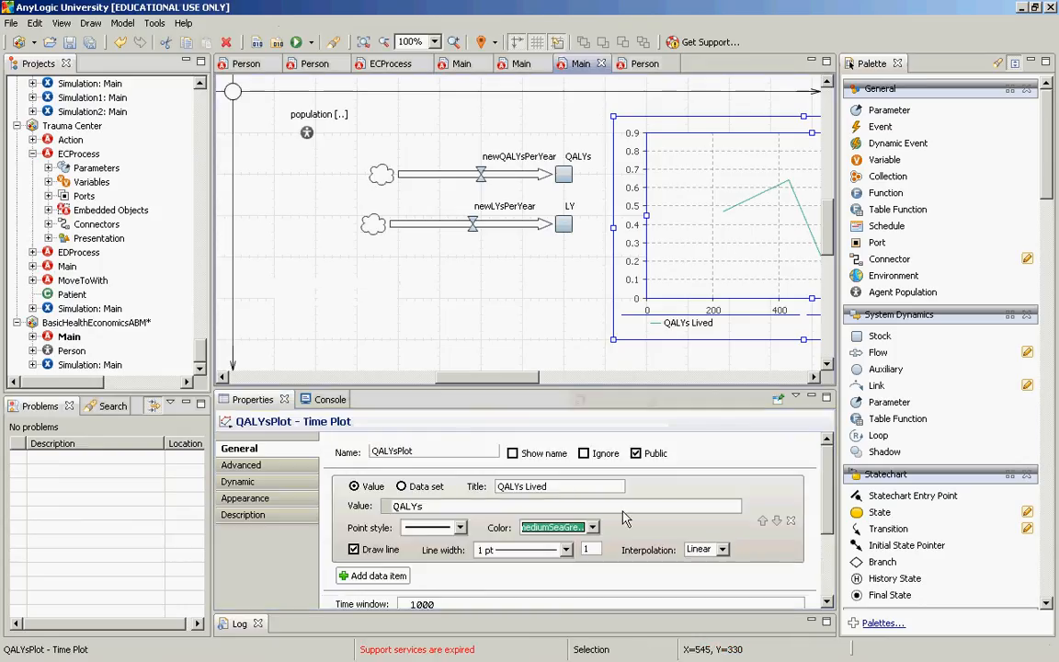
left_click(443, 607)
key("BackSpace")
key("BackSpace")
key("BackSpace")
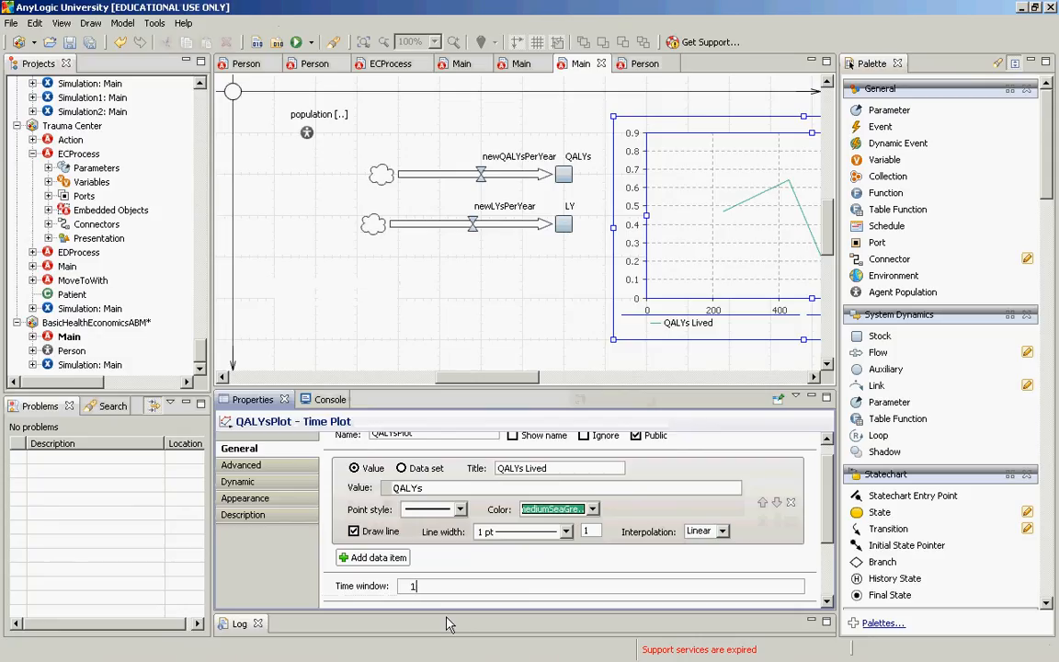
type("50")
Duplicate the QALYs time plot and place the copy directly below the original in the Main diagram
left_click(689, 215)
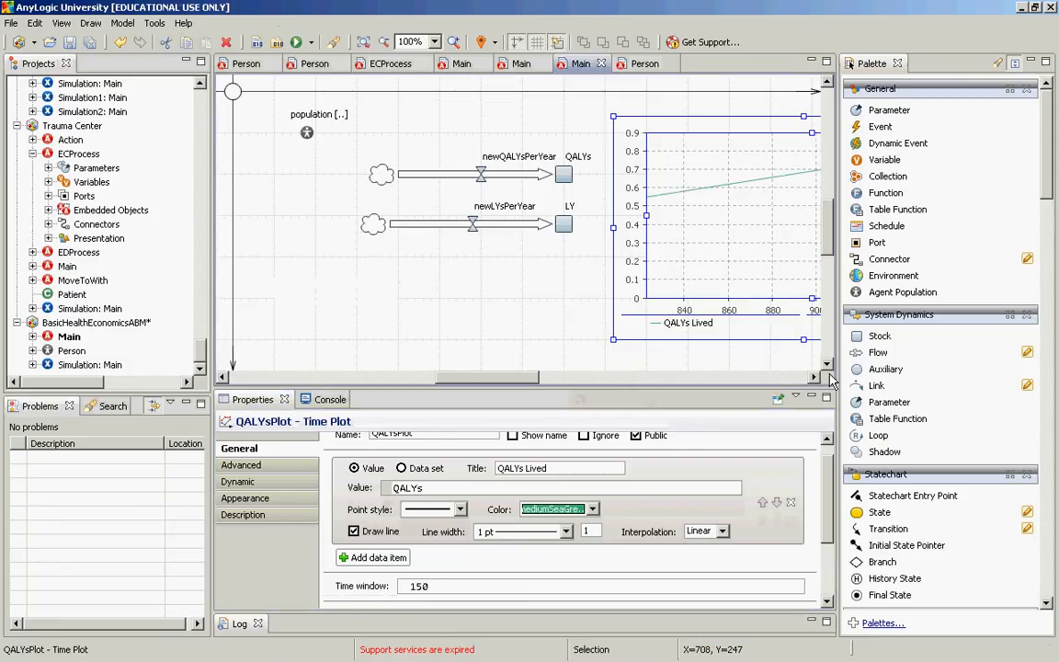
scroll(648, 179, "down", 3)
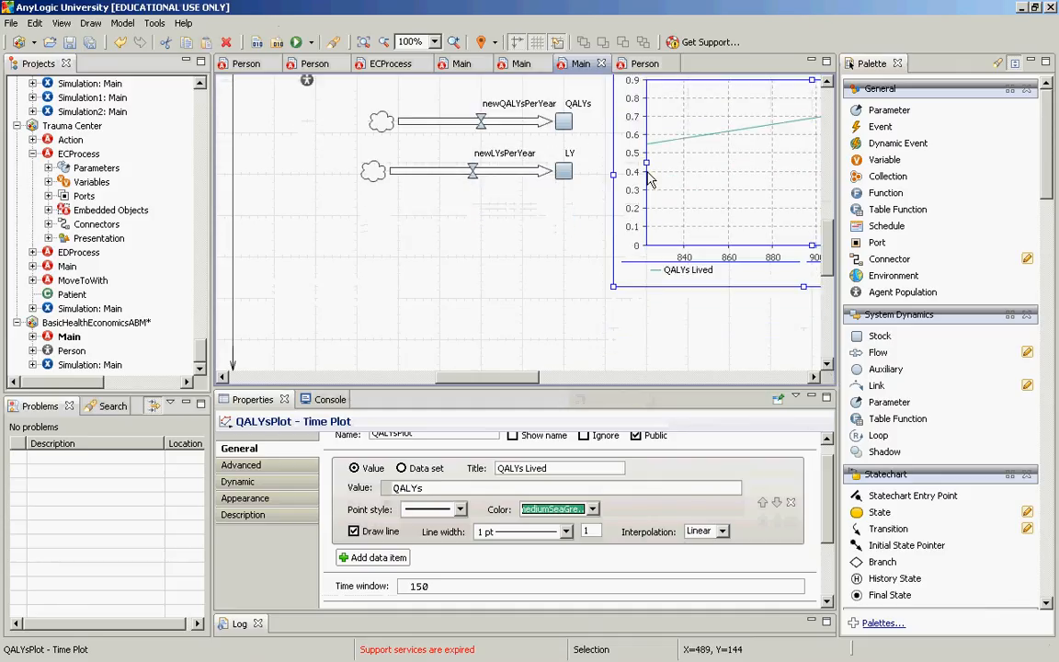
key("ctrl+v")
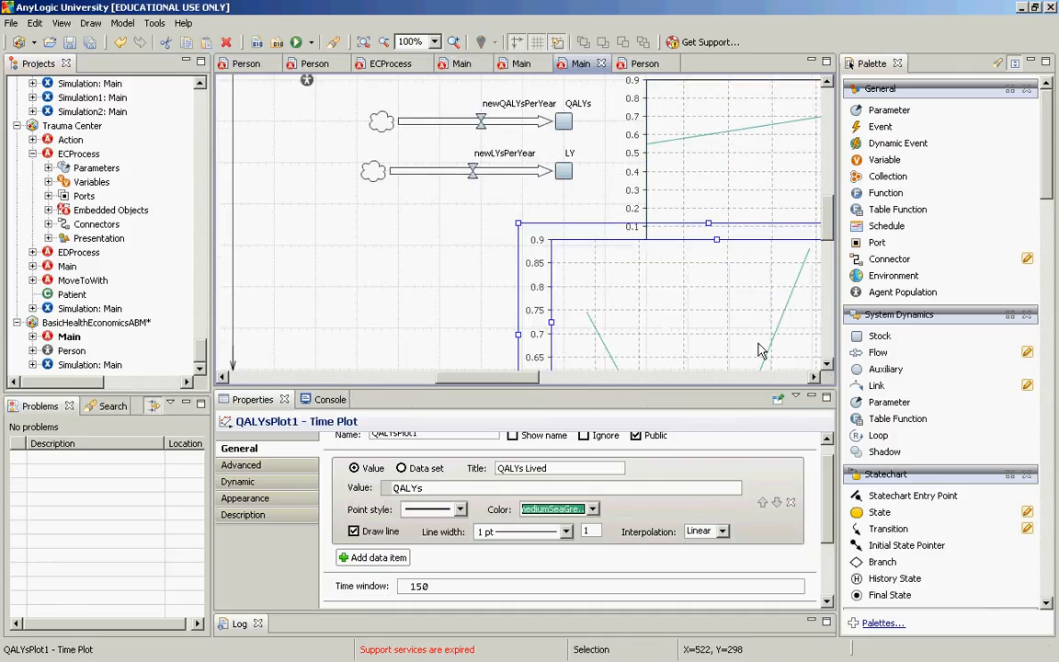
left_click_drag(684, 311, 787, 333)
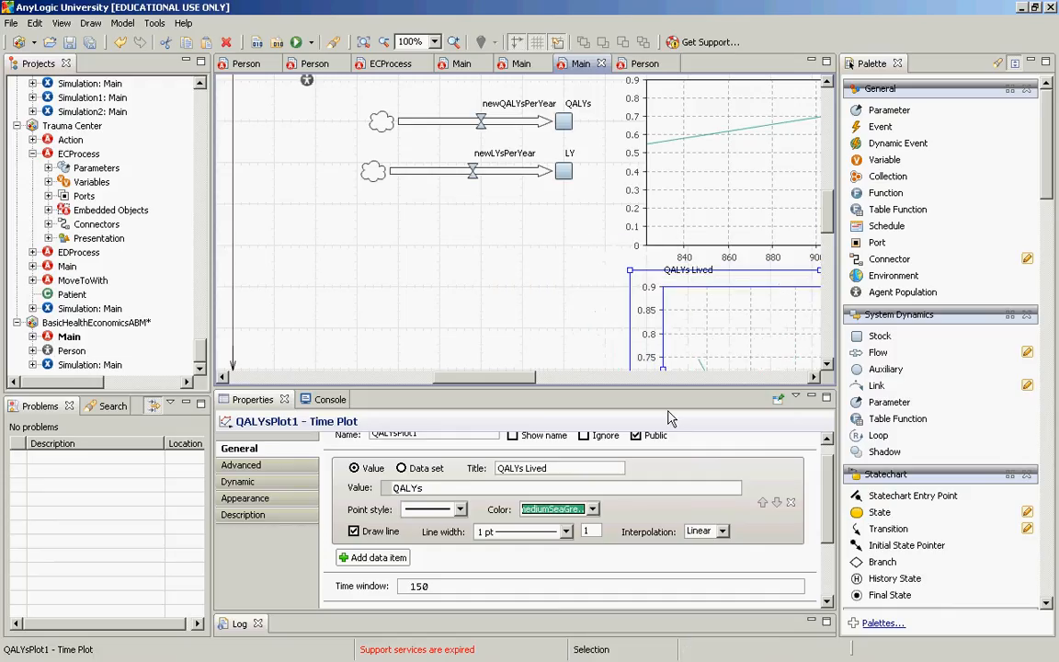
Set the plotted value of the copied time plot to LYs
left_click(521, 469)
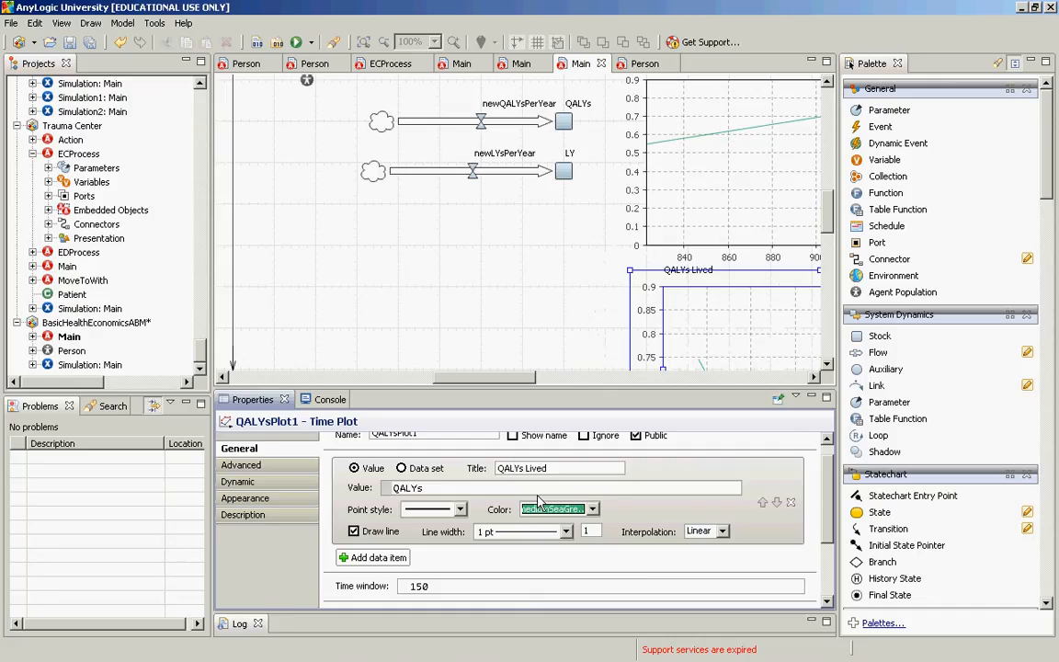
key("shift+Left")
key("shift+Left")
double_click(428, 498)
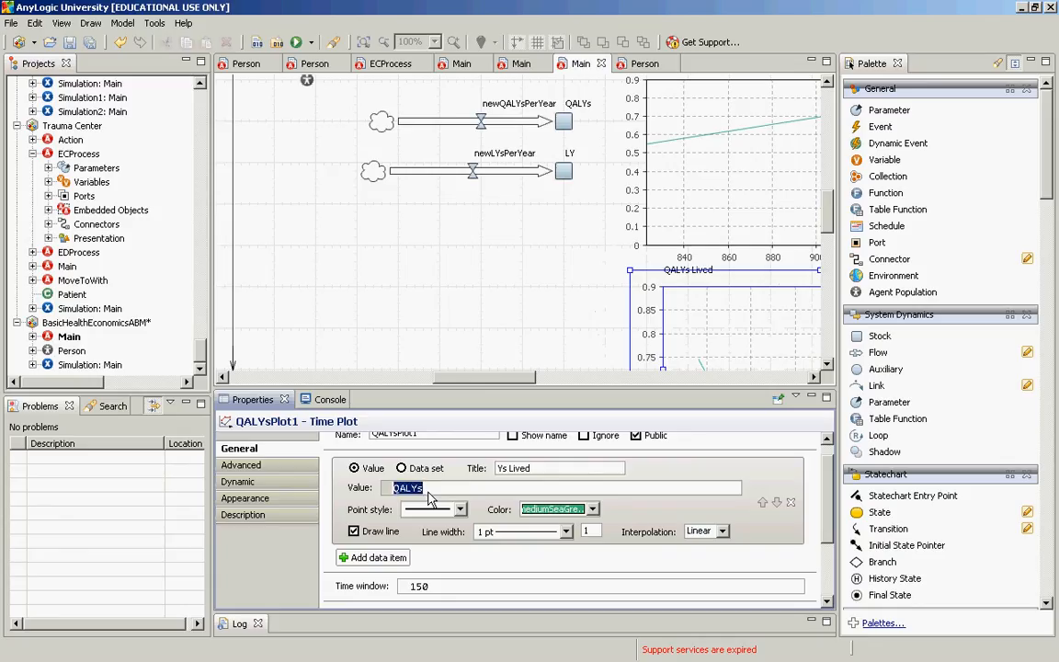
type("LYs")
Rename the LY stock to LYs so it matches the value used by the copied plot
left_click(565, 176)
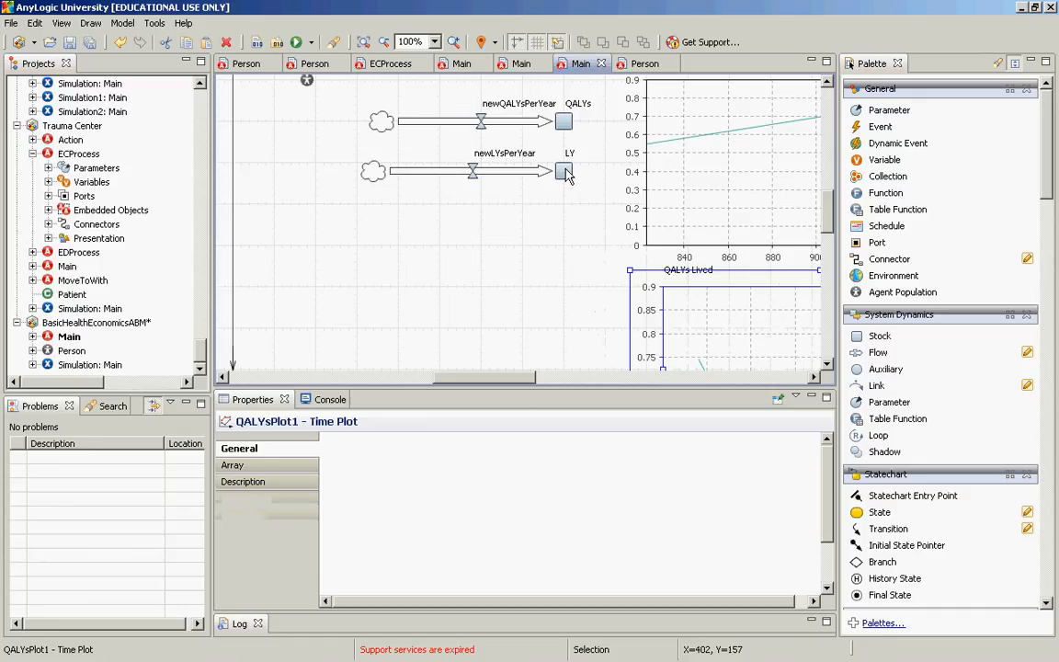
left_click(401, 460)
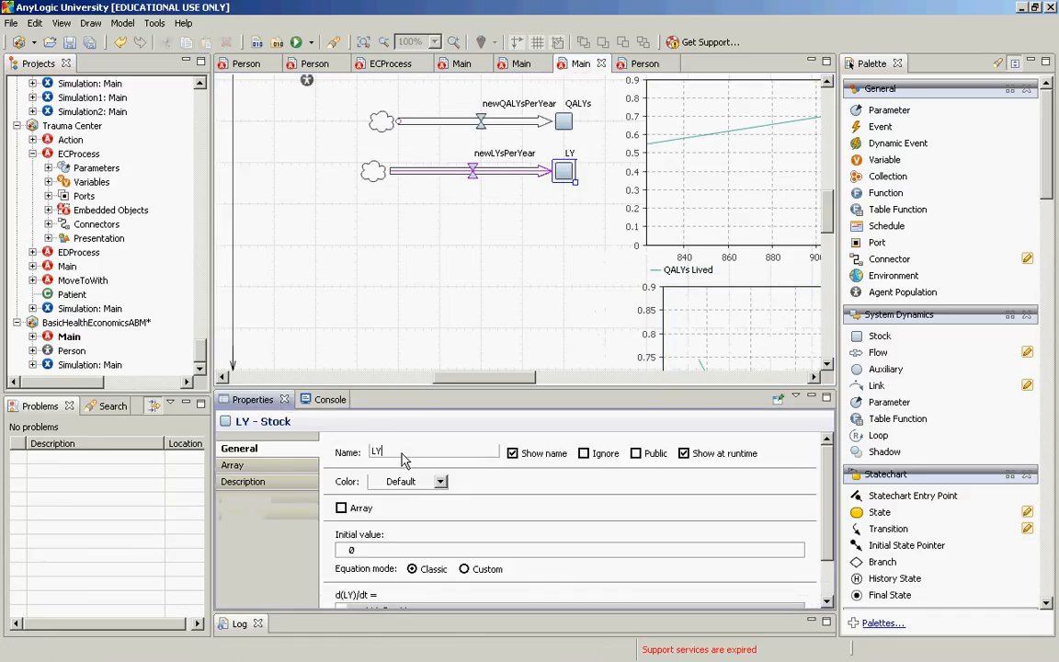
type("s")
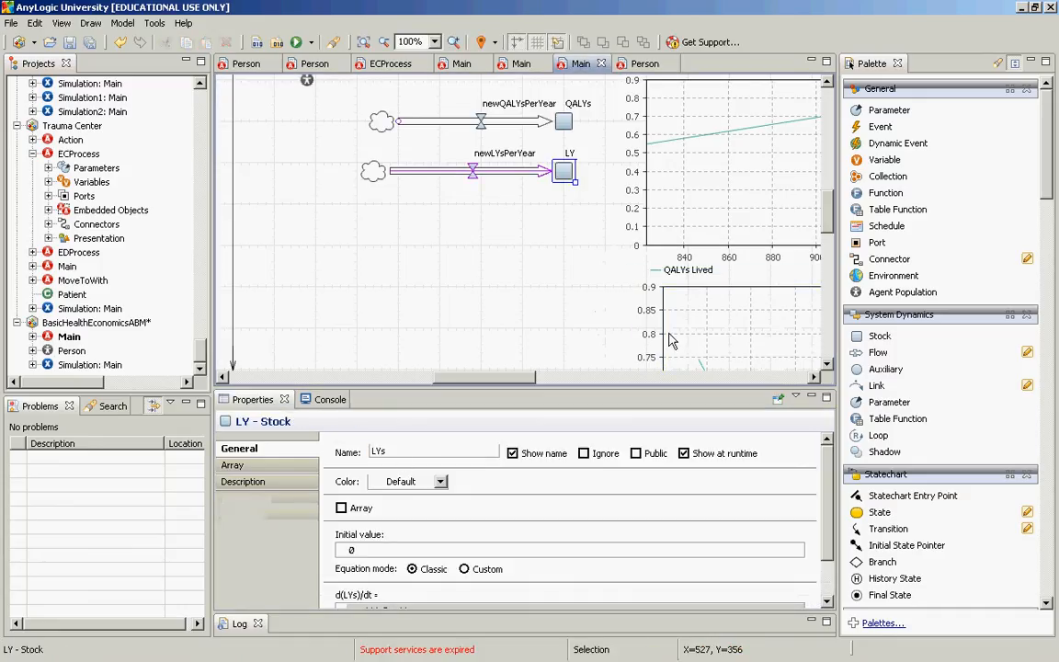
Title the copied plot's data item Life Years Lived and save the model
left_click(629, 329)
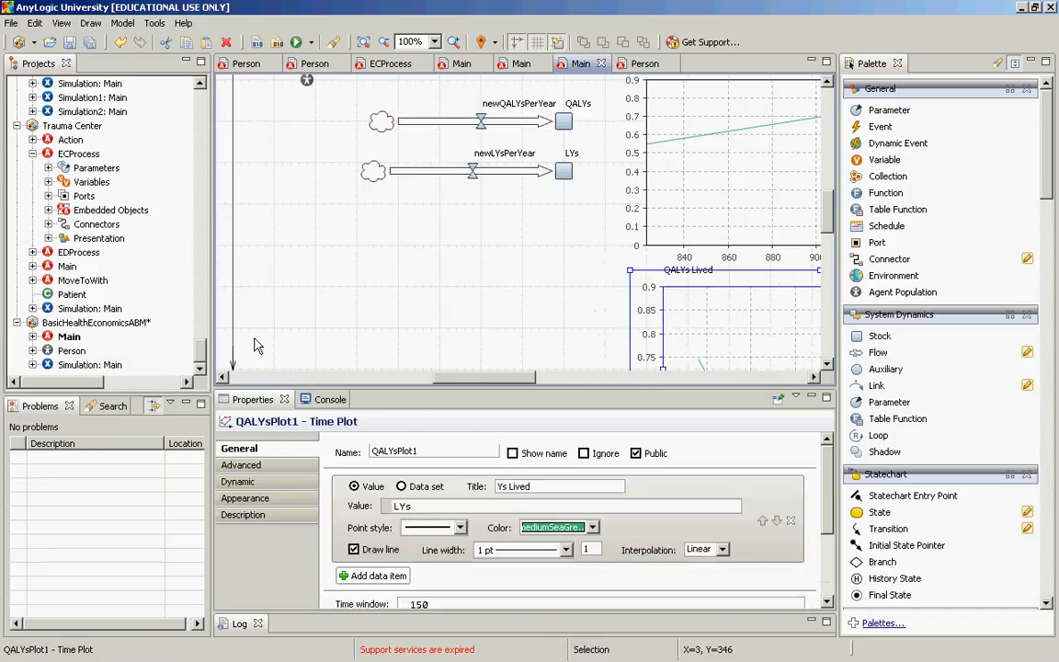
double_click(502, 486)
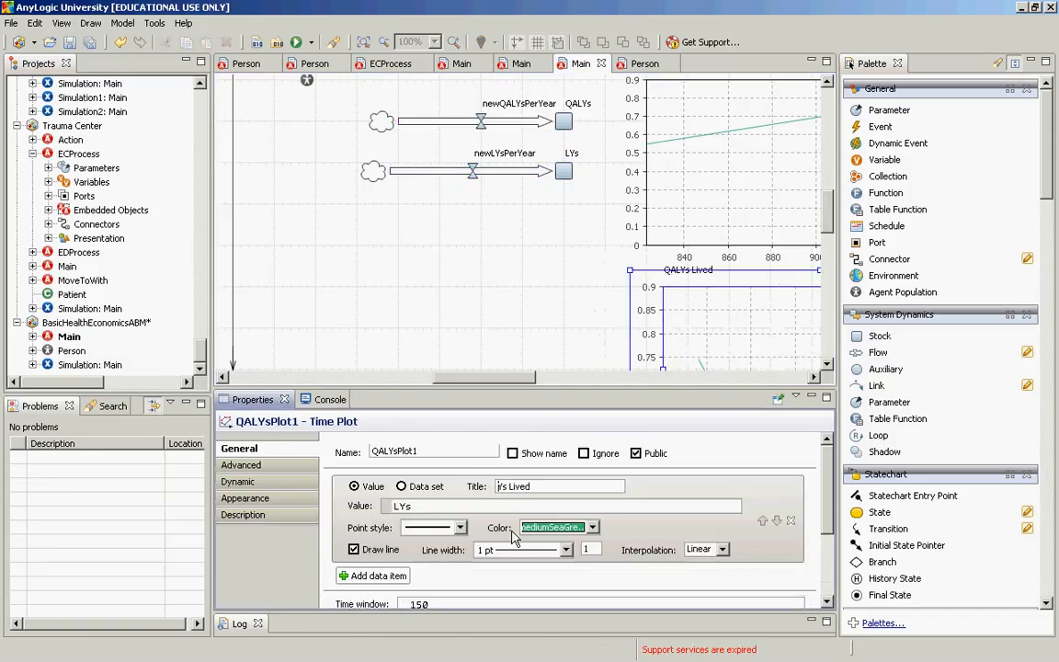
type("Life Years")
key("ctrl+s")
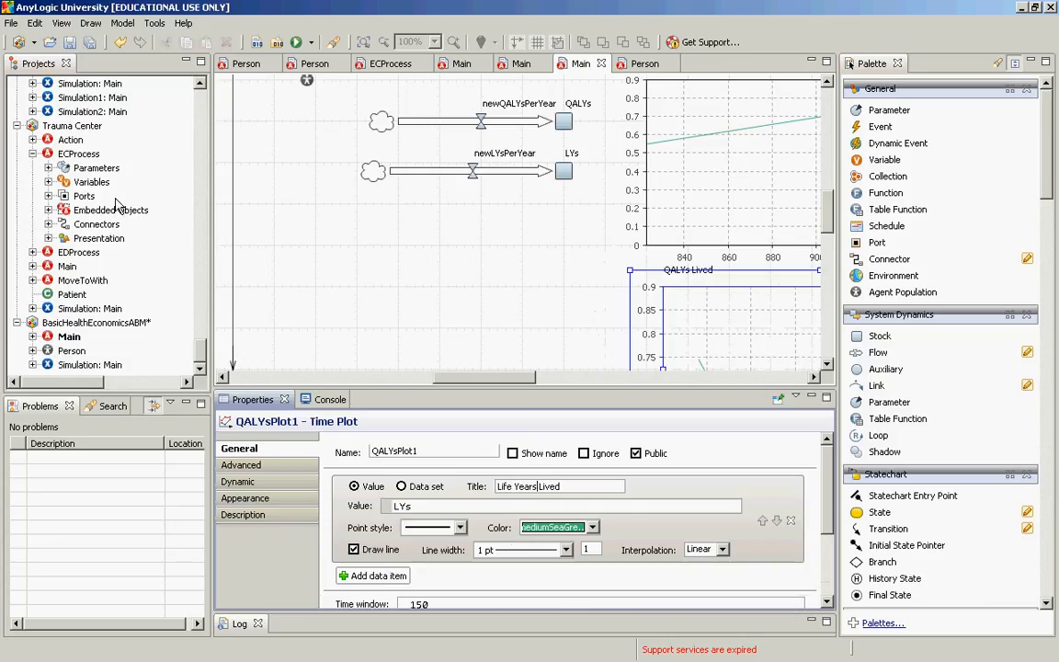
Build the model and run the BasicHealthEconomicsABM Simulation experiment in its Main view
left_click(256, 43)
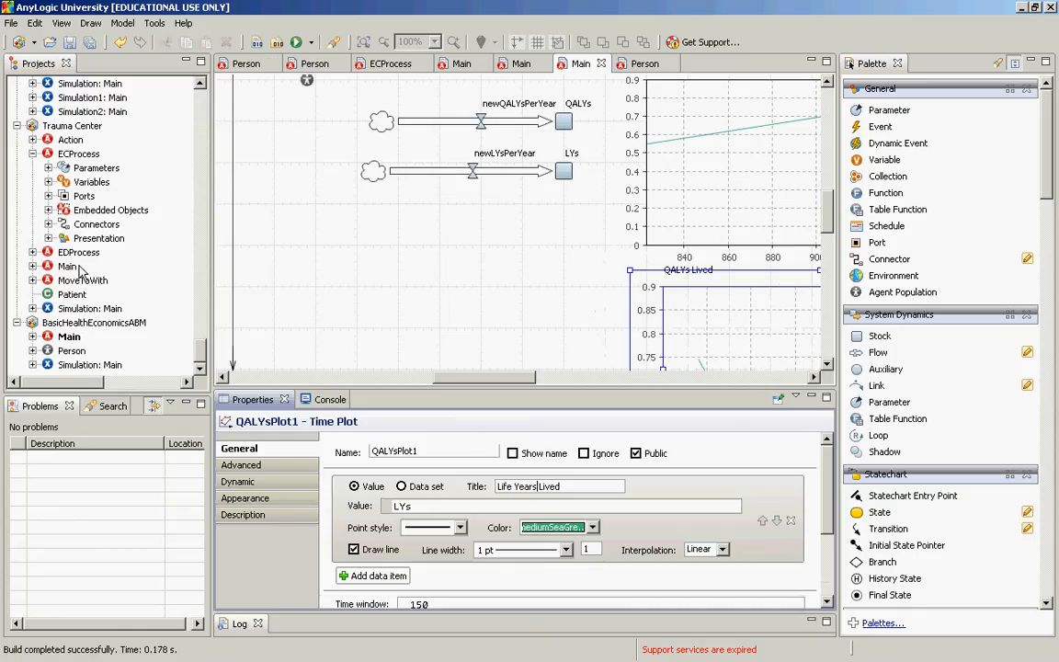
left_click(77, 366)
right_click(77, 370)
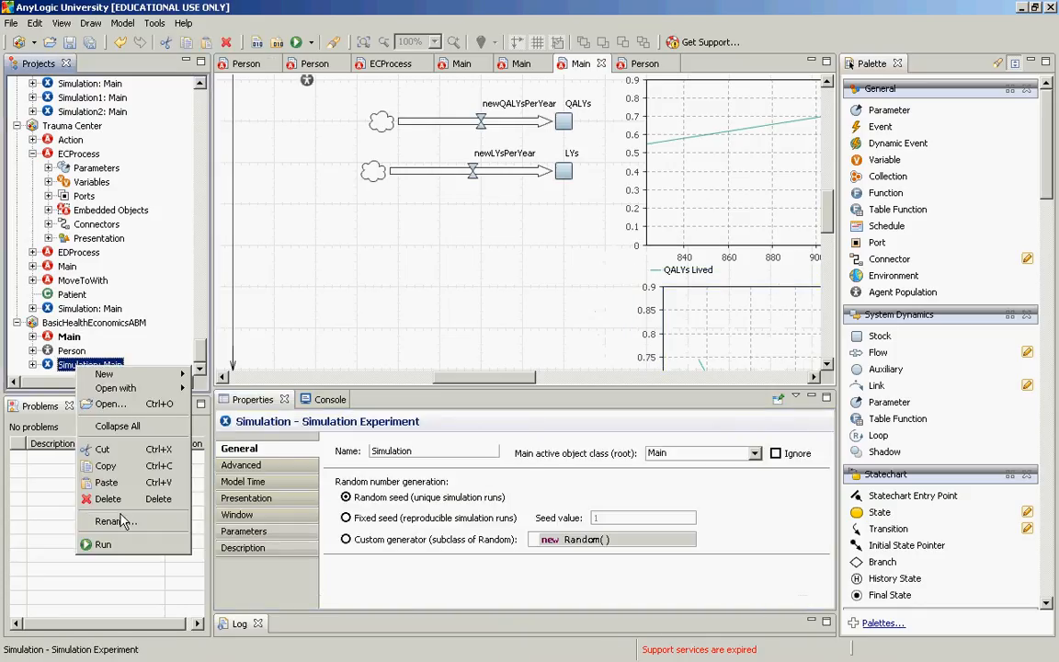
left_click(103, 544)
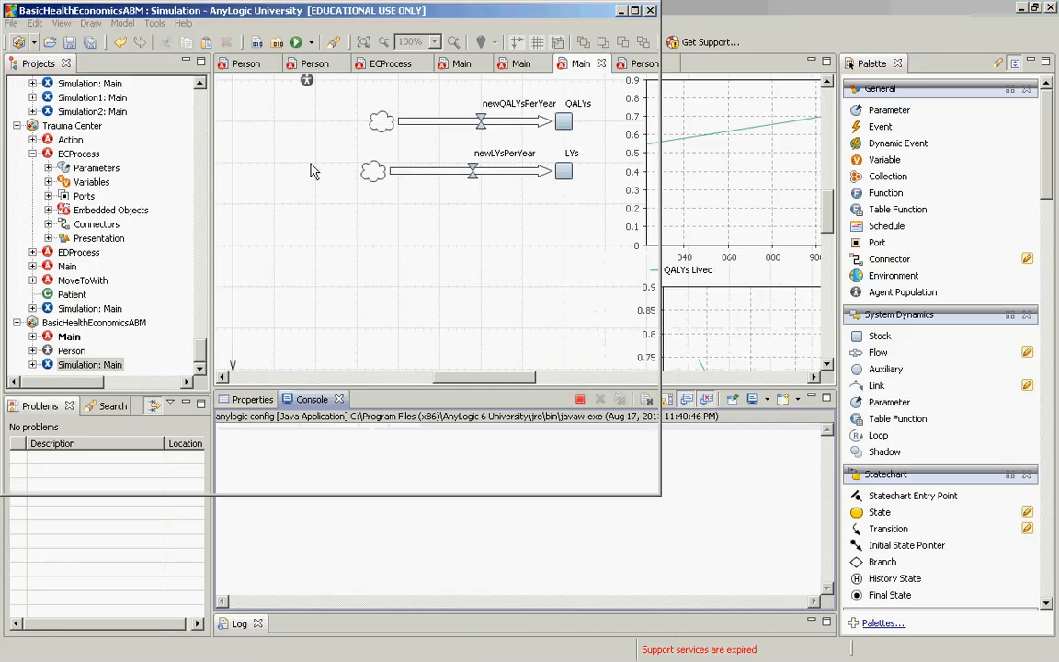
left_click(217, 162)
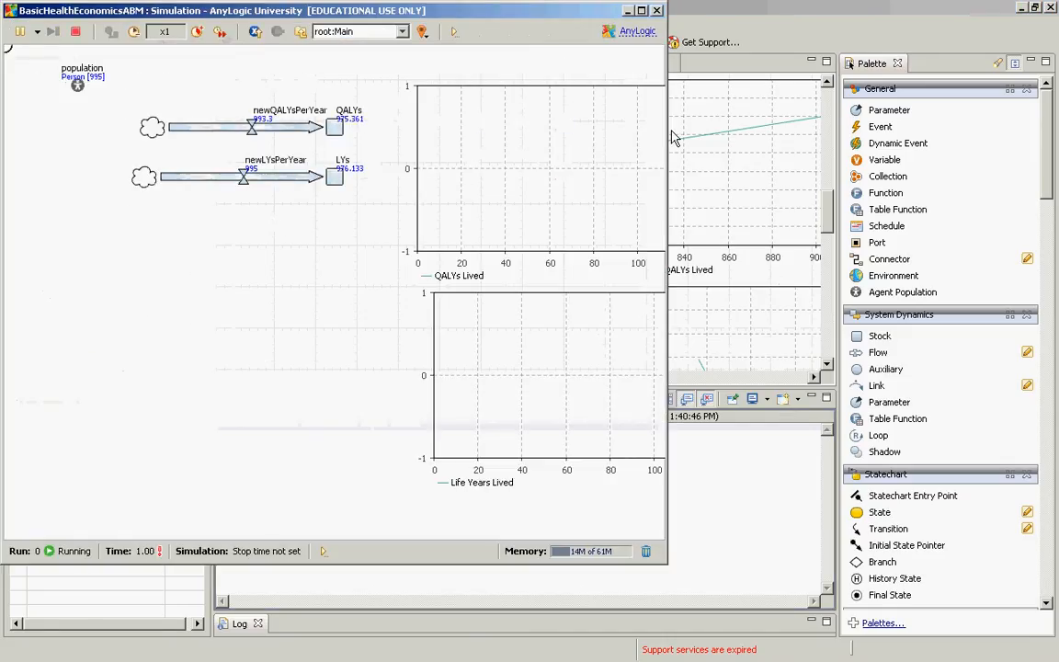
Widen the simulation window to show both plots, run at maximum speed, then pause and close the run
left_click_drag(667, 133, 870, 152)
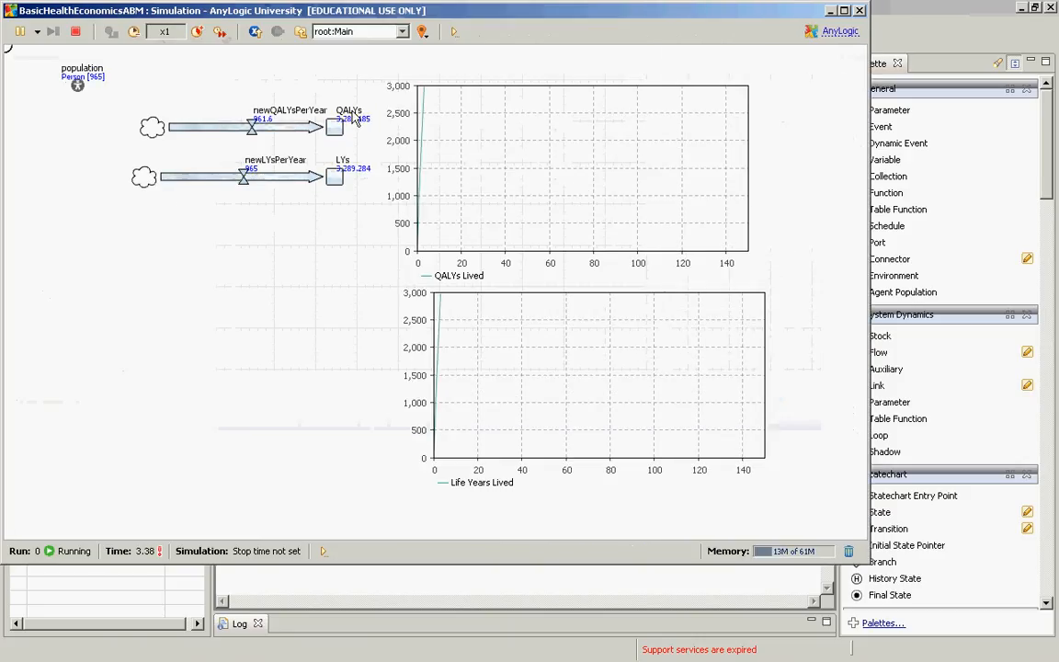
left_click(222, 34)
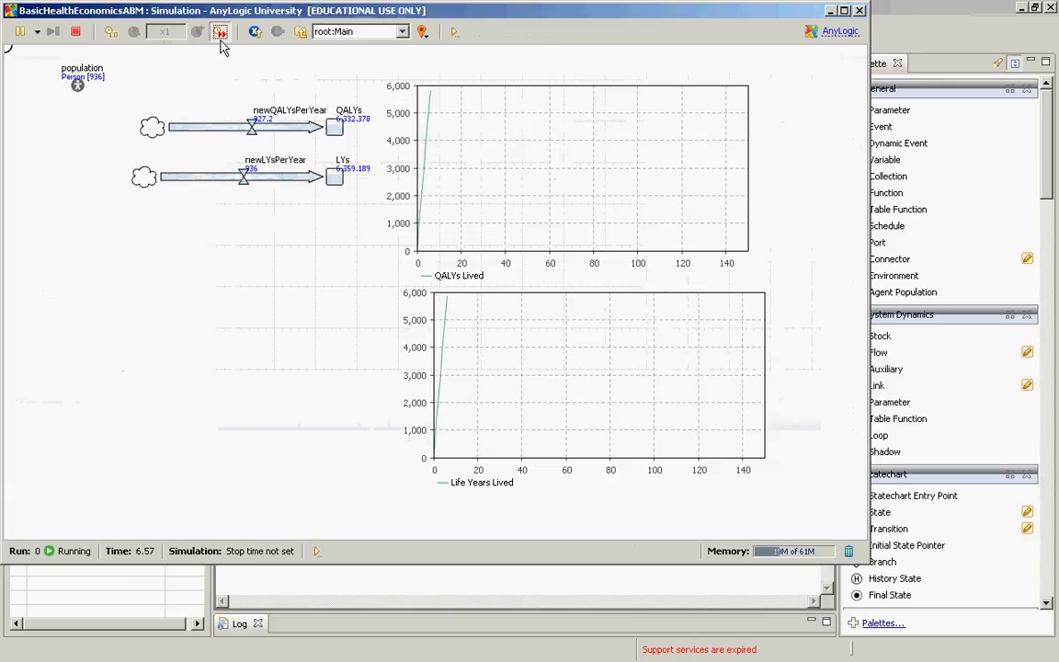
left_click(26, 35)
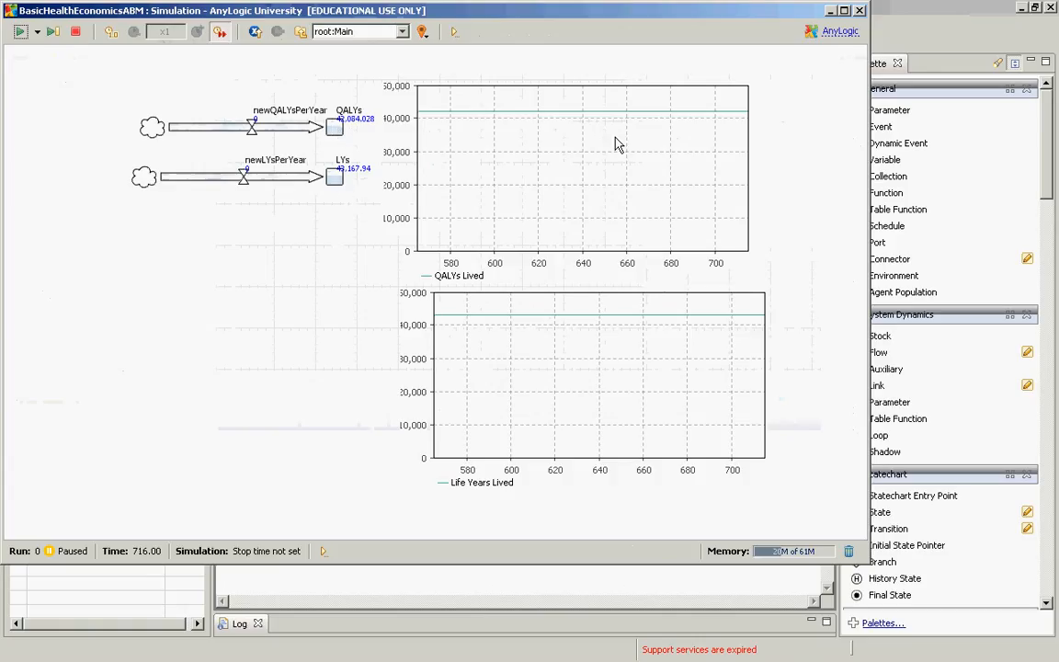
left_click(858, 10)
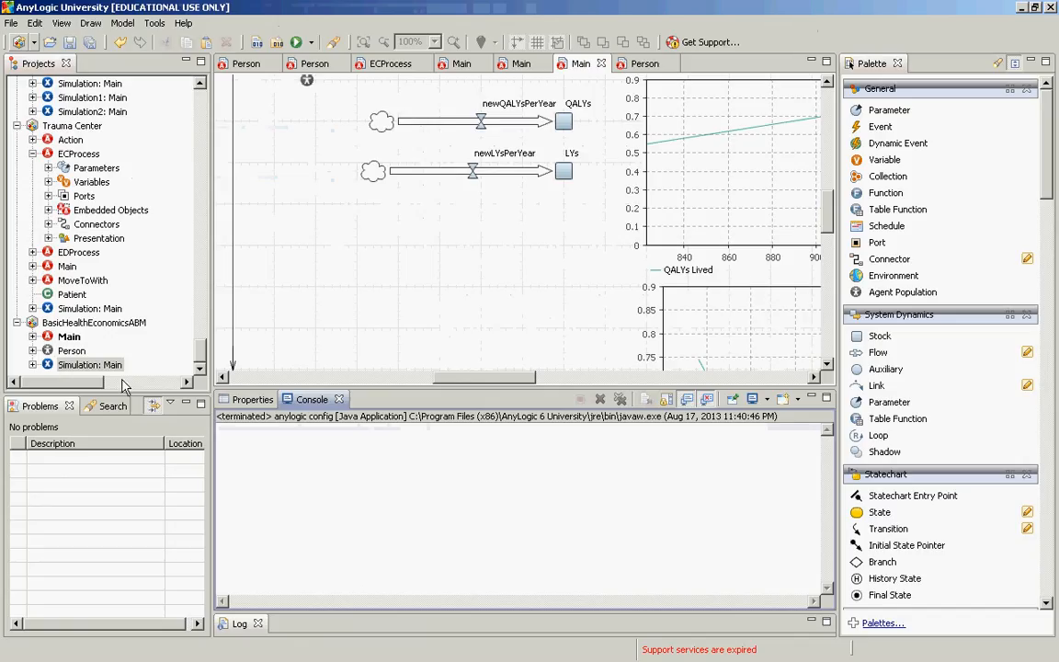
Configure the BasicHealthEconomicsABM Simulation experiment to stop at a specified model time of 150
left_click(89, 365)
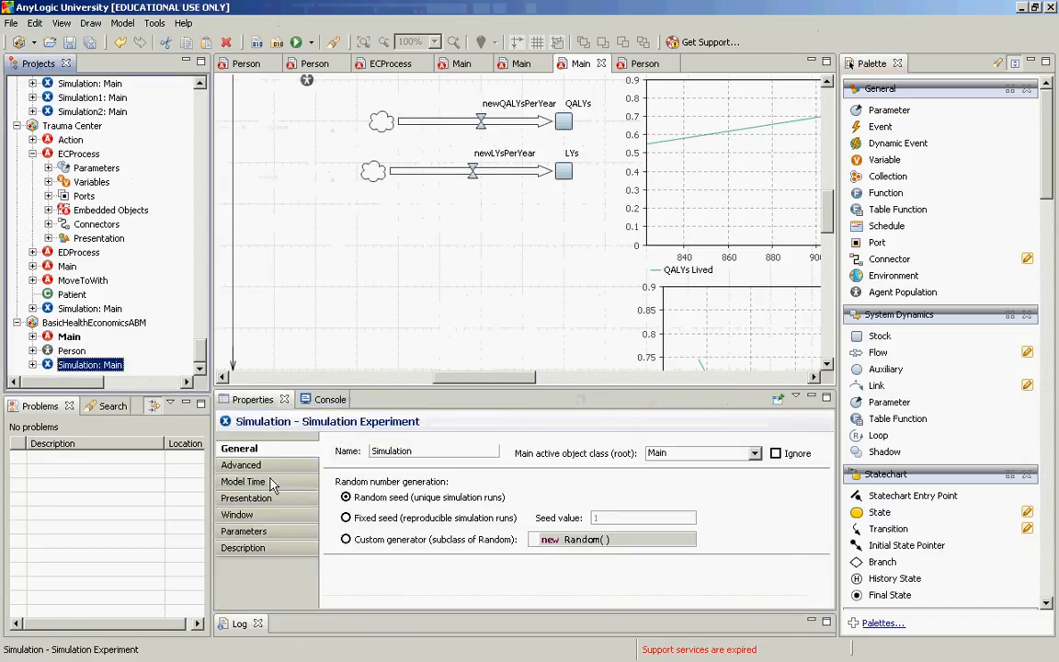
left_click(246, 481)
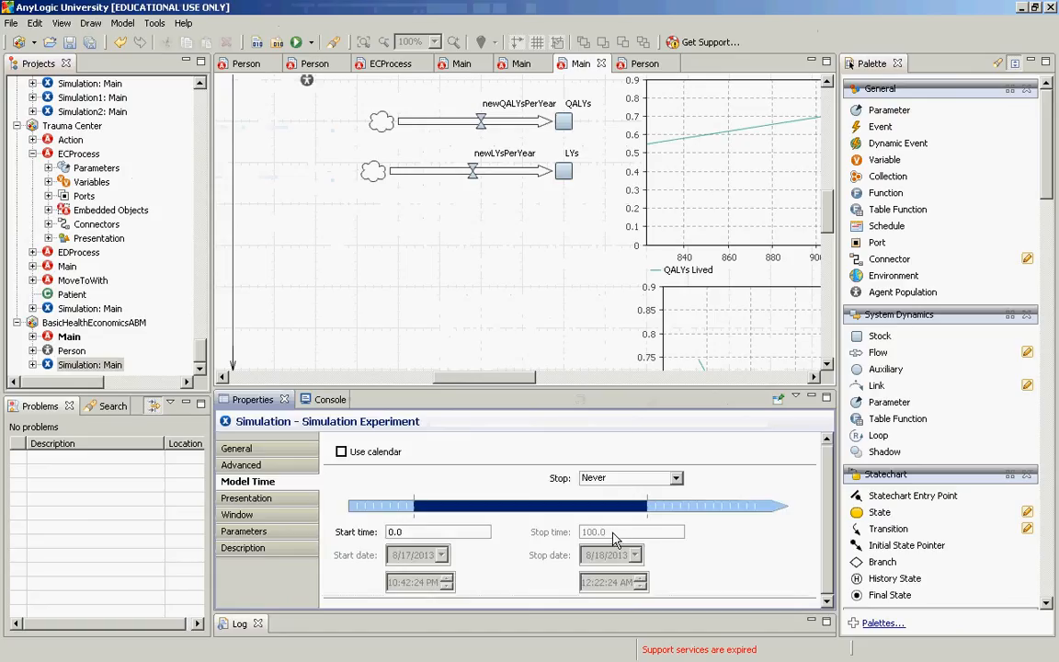
left_click(621, 478)
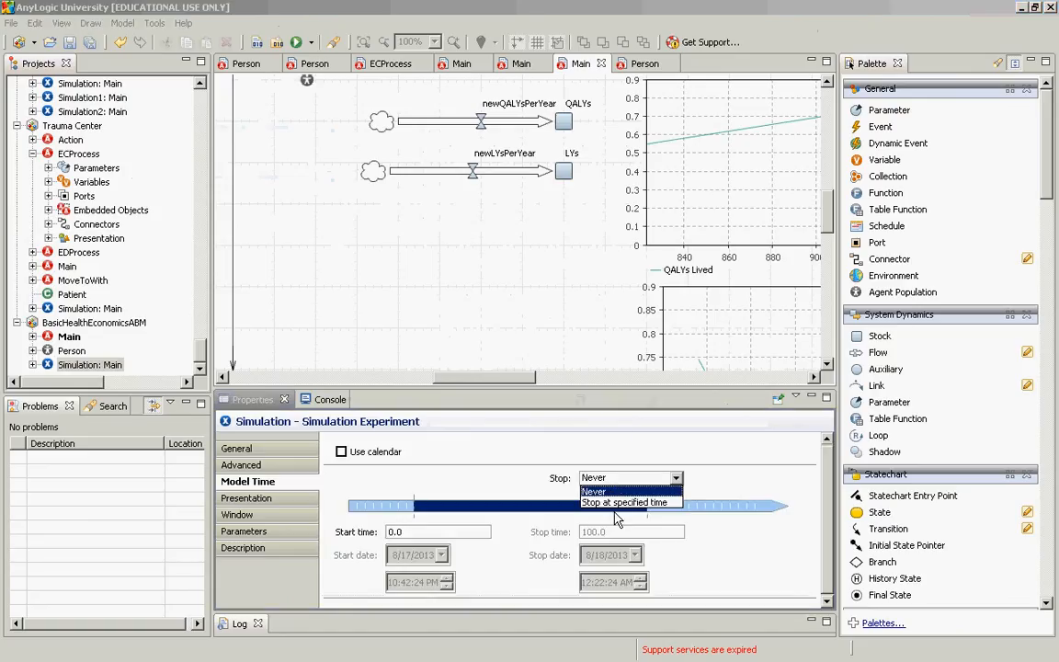
left_click(620, 503)
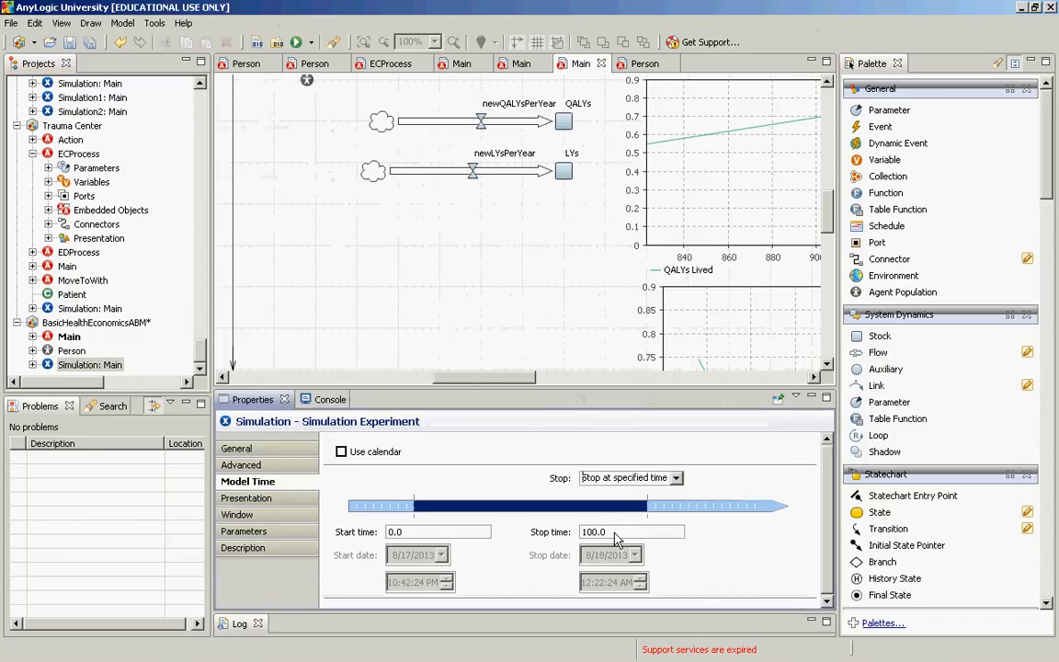
left_click_drag(613, 532, 504, 521)
type("150")
Rerun the BasicHealthEconomicsABM Simulation experiment at maximum speed to check the QALYs and life years plots
left_click(84, 365)
right_click(83, 365)
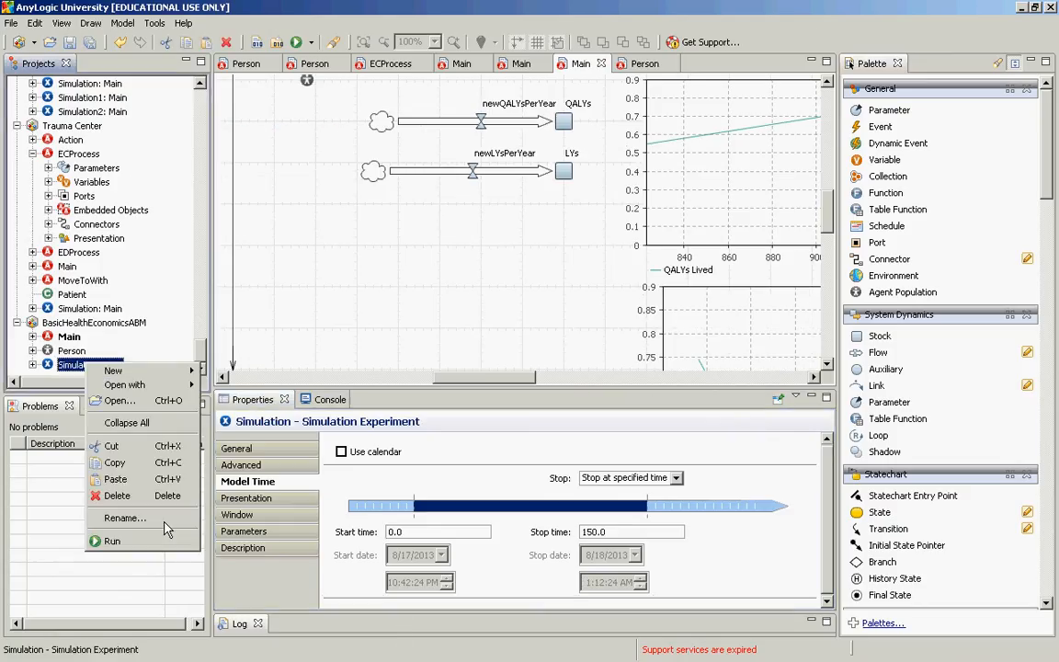
left_click(112, 542)
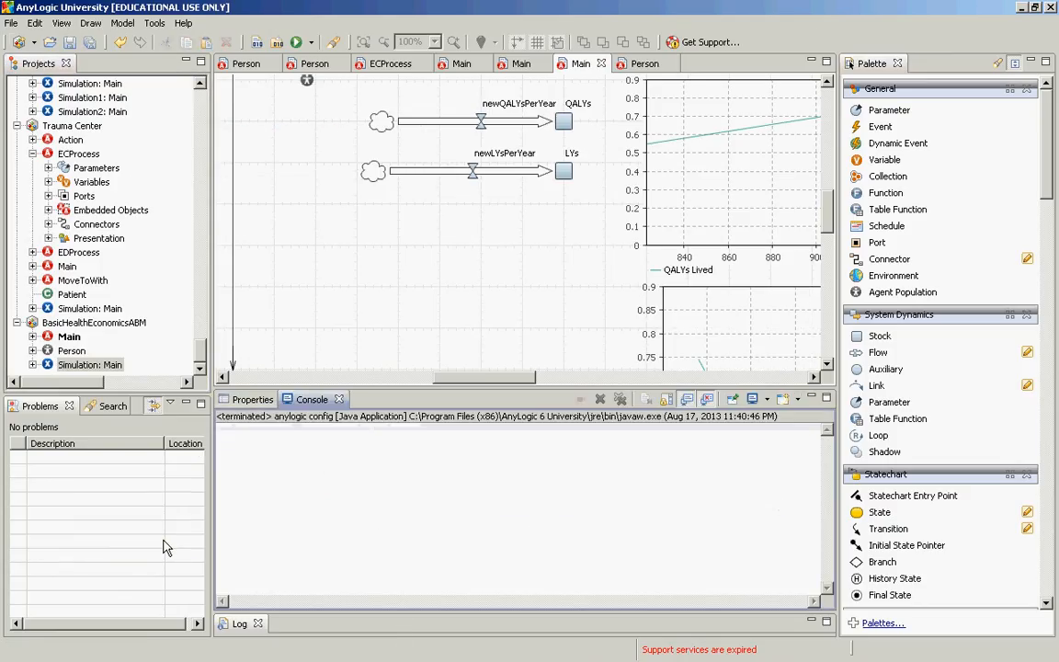
left_click(175, 156)
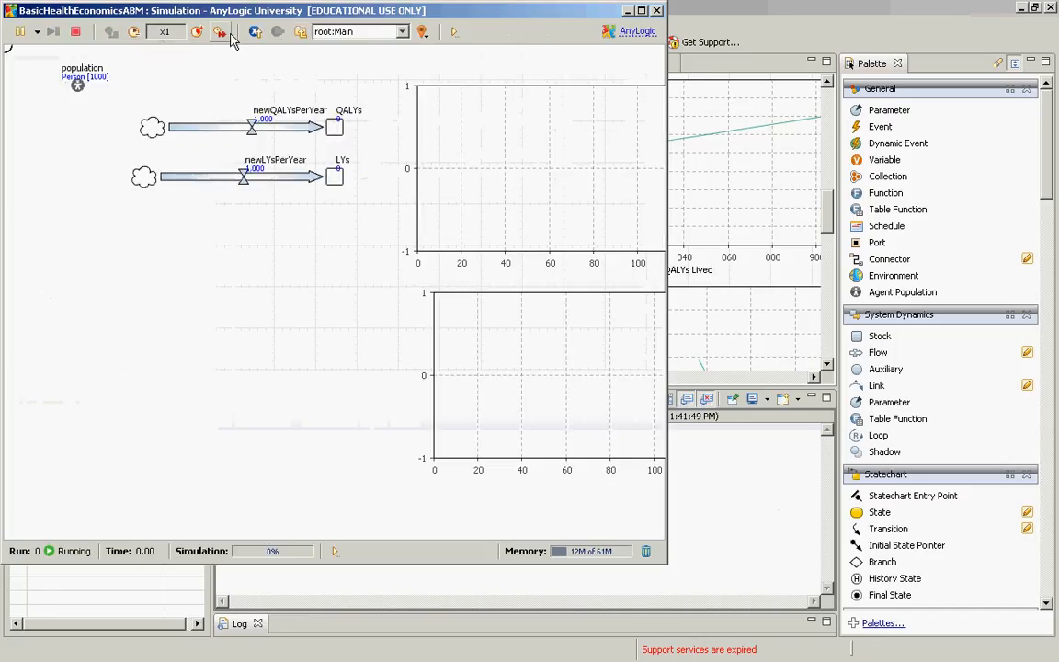
left_click(220, 32)
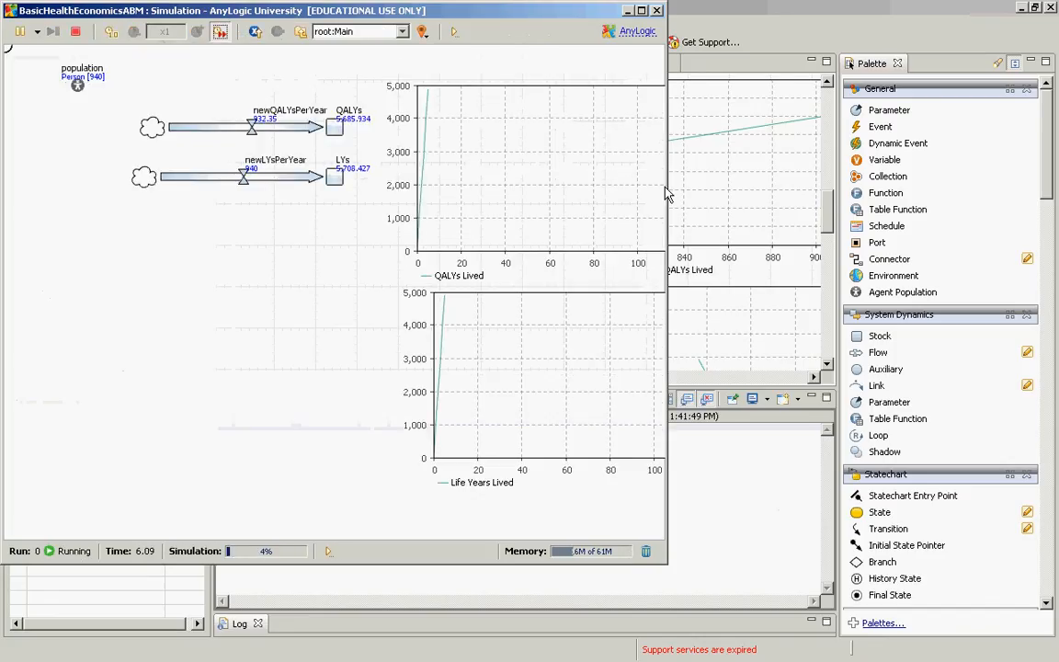
Widen the simulation window to check both plots through to the end of the run, and close the run
left_click_drag(666, 194, 1058, 194)
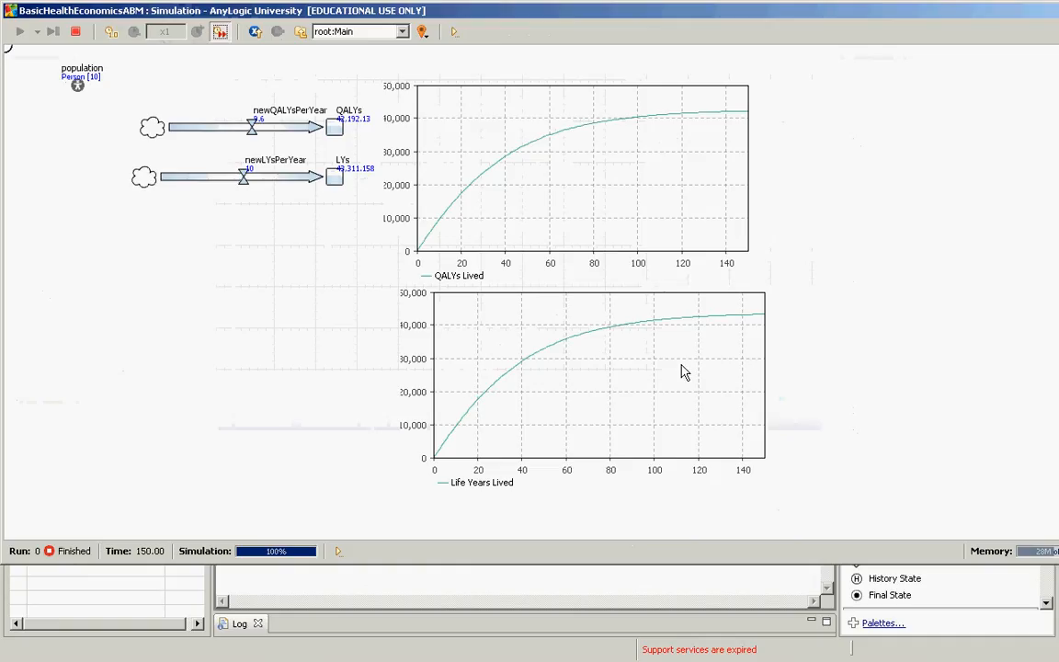
key("alt+F4")
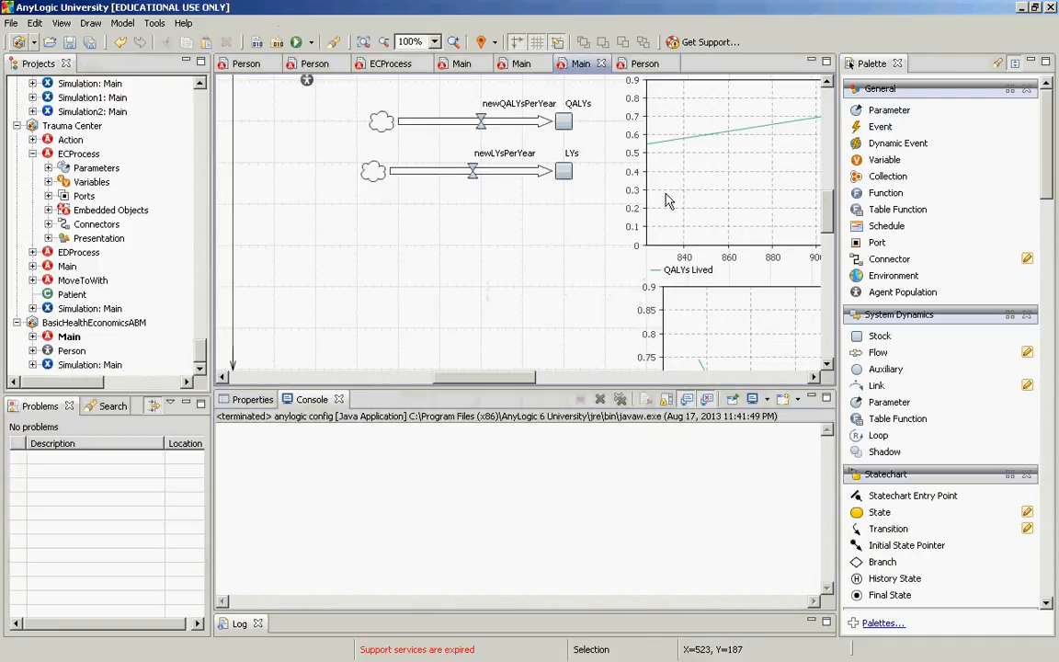
Widen the vertical-axis label margin of both the QALYs Lived and Life Years Lived time plots in Main
left_click(672, 200)
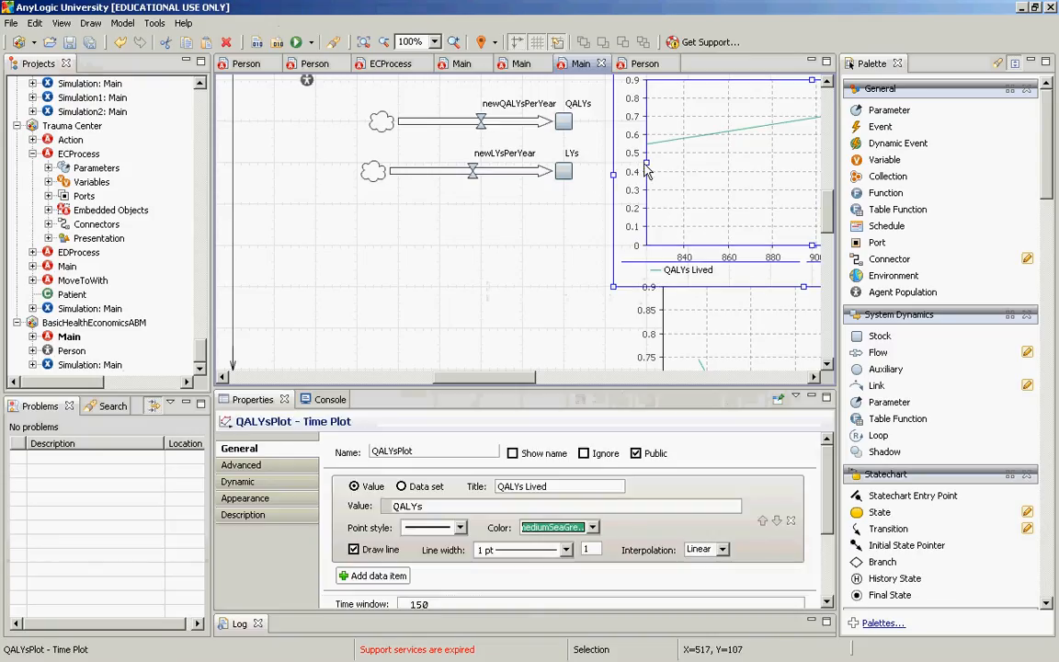
left_click_drag(647, 162, 654, 164)
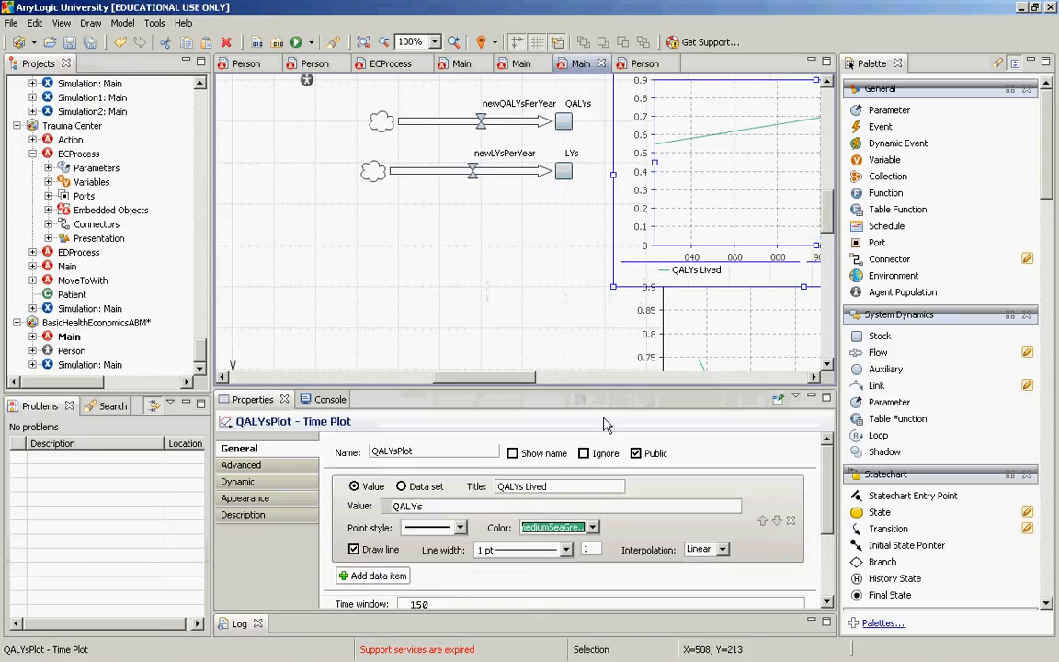
left_click(653, 298)
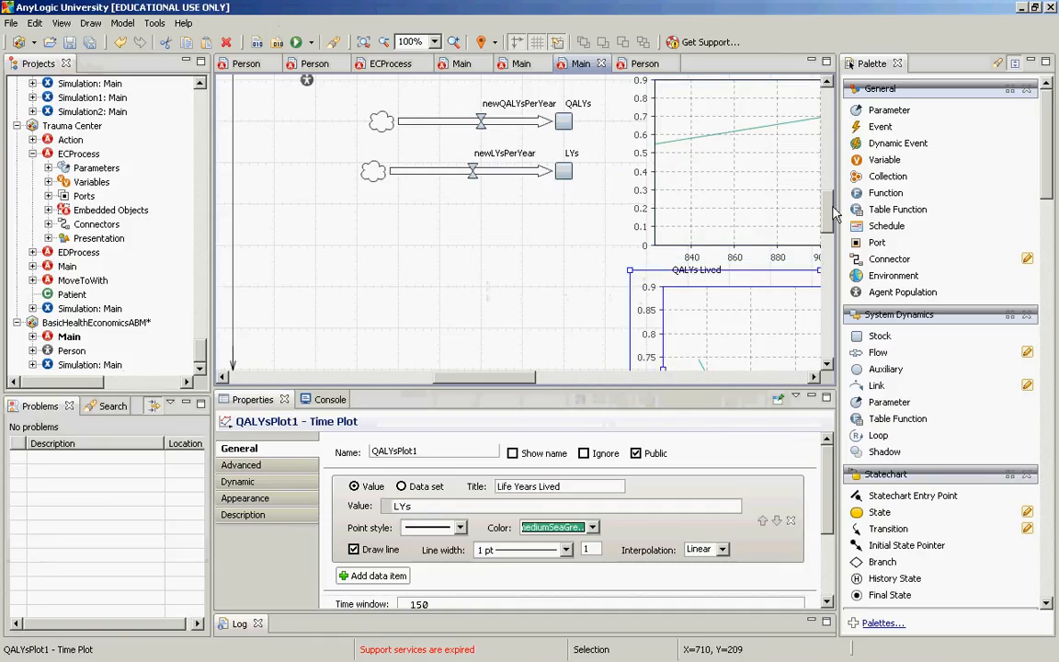
left_click_drag(834, 214, 827, 254)
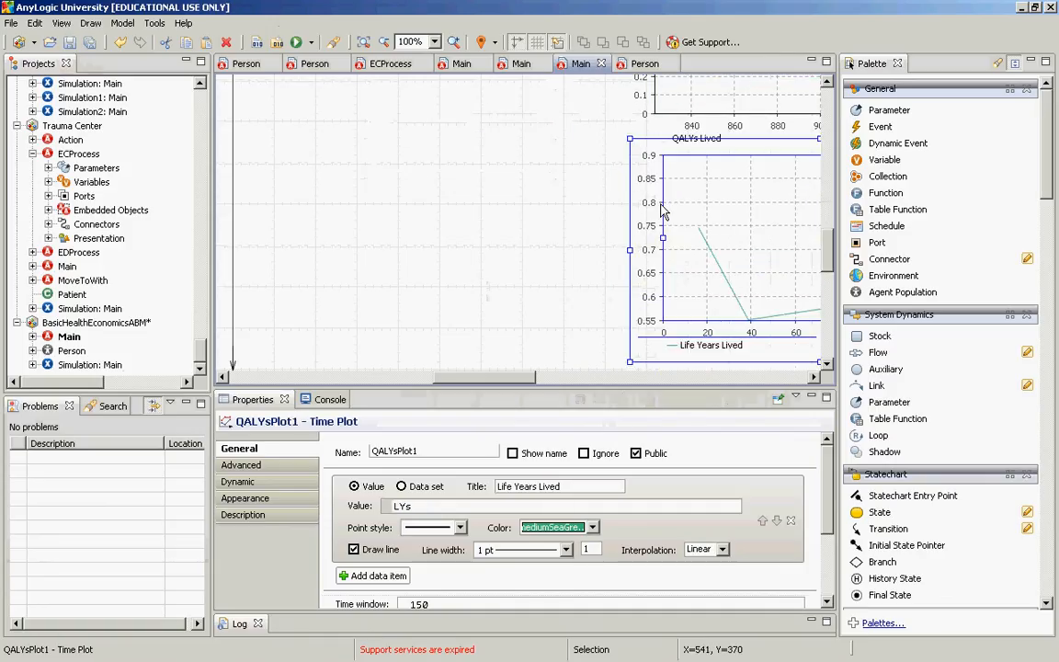
left_click_drag(663, 237, 680, 239)
left_click(632, 312)
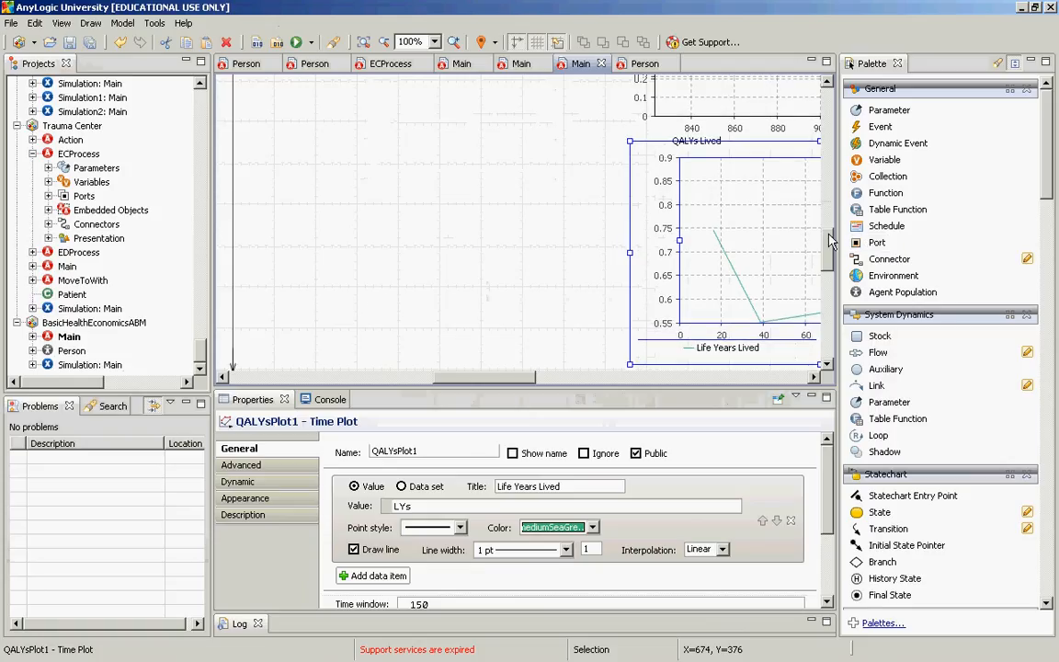
Move the QALYs Lived plot below the stock-and-flow diagrams and align the Life Years Lived plot beside it
left_click_drag(827, 274, 826, 220)
left_click_drag(727, 360, 312, 367)
left_click_drag(608, 391, 609, 390)
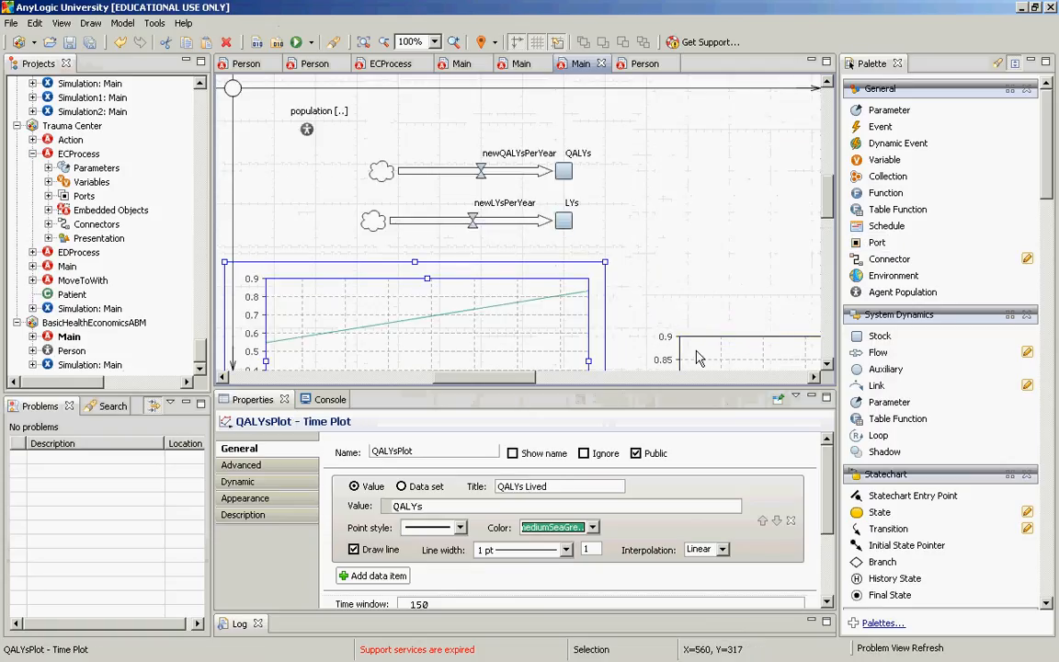
left_click_drag(695, 358, 683, 272)
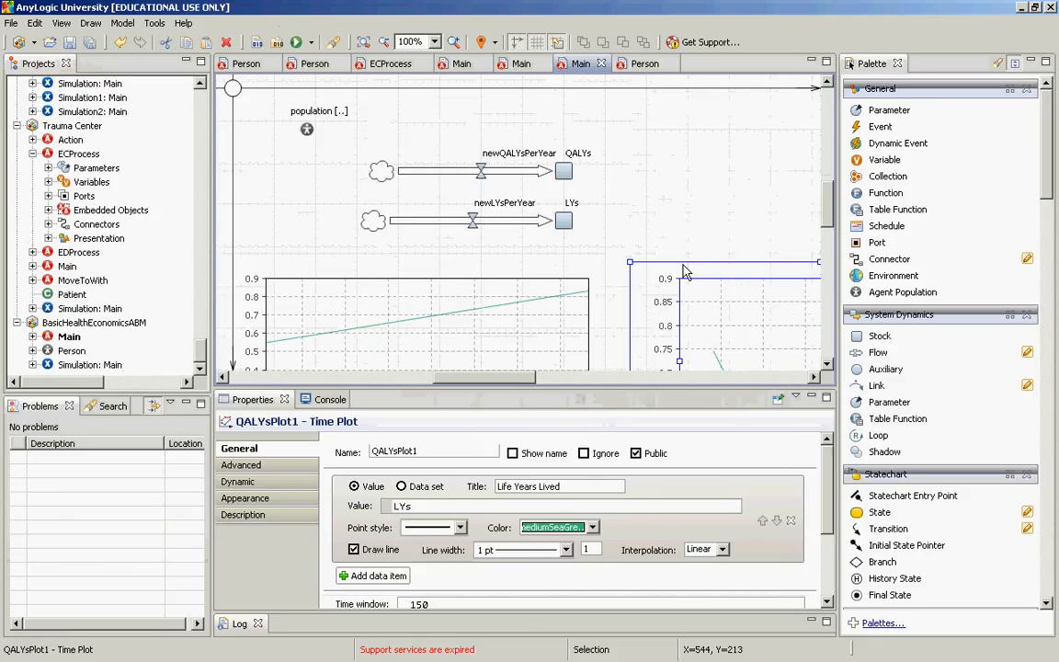
Add a double variable named costsPerYear below QoL in the Person class, with initial value 0
double_click(72, 350)
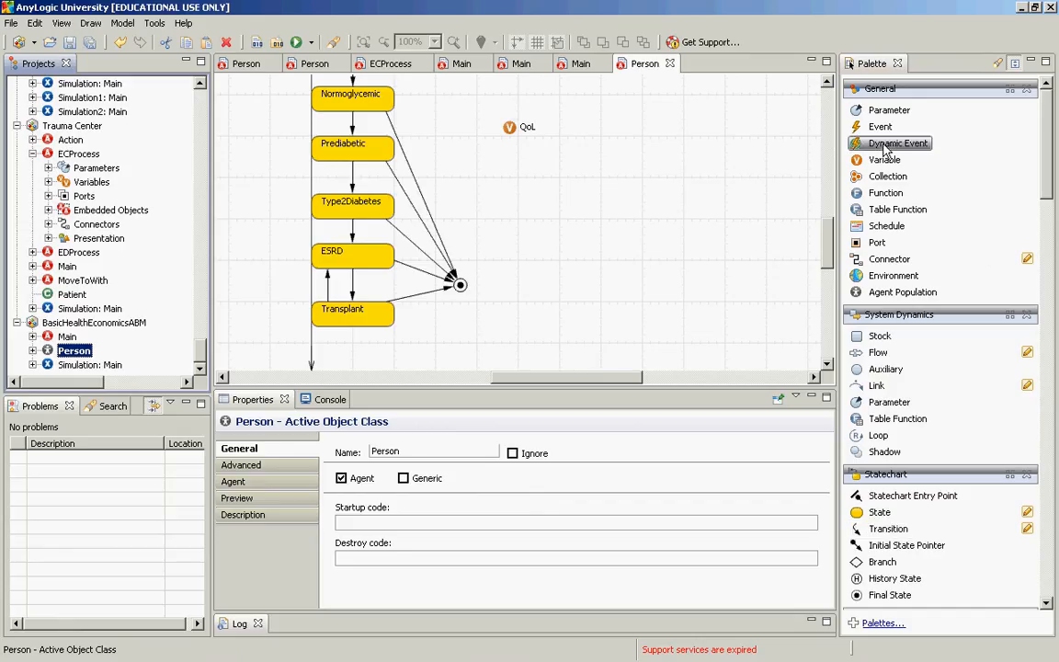
left_click_drag(884, 160, 515, 161)
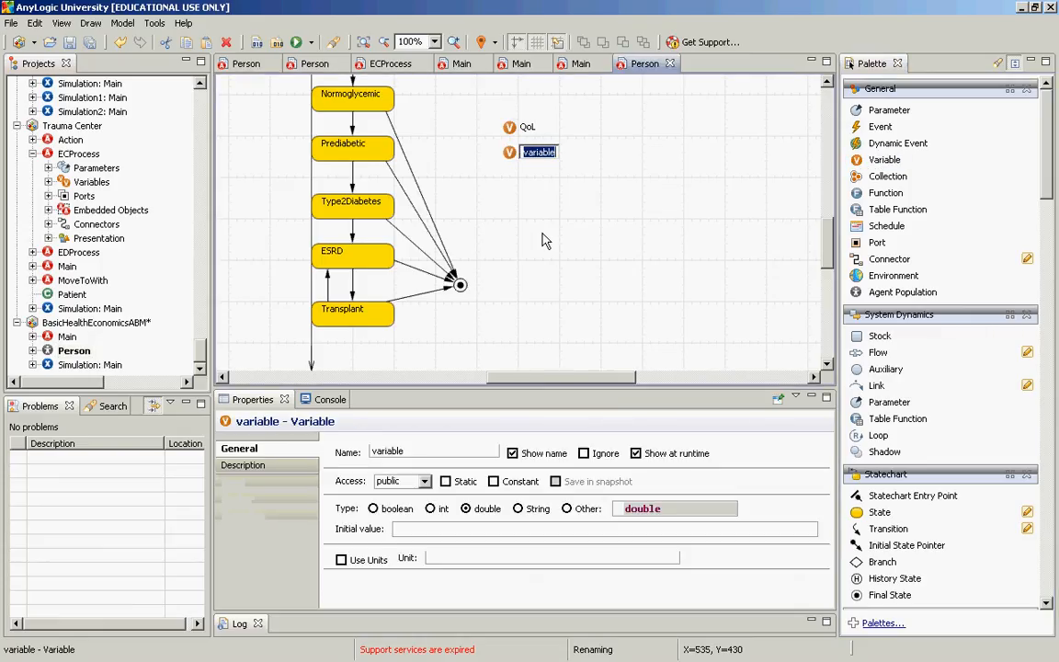
type("costsPerYear")
key("Return")
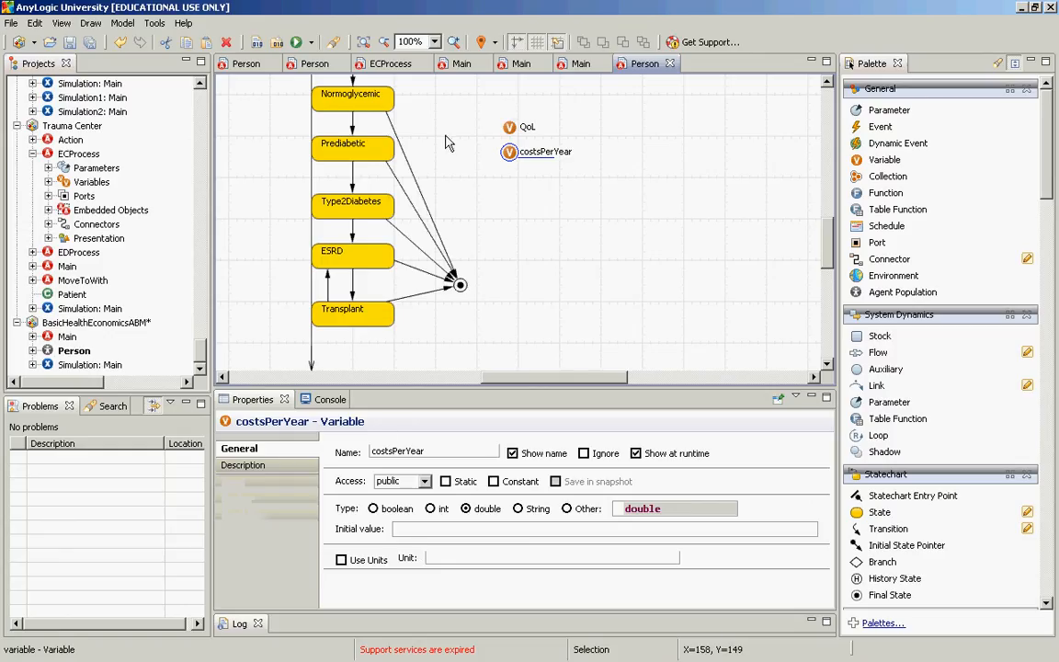
left_click(438, 531)
type("0")
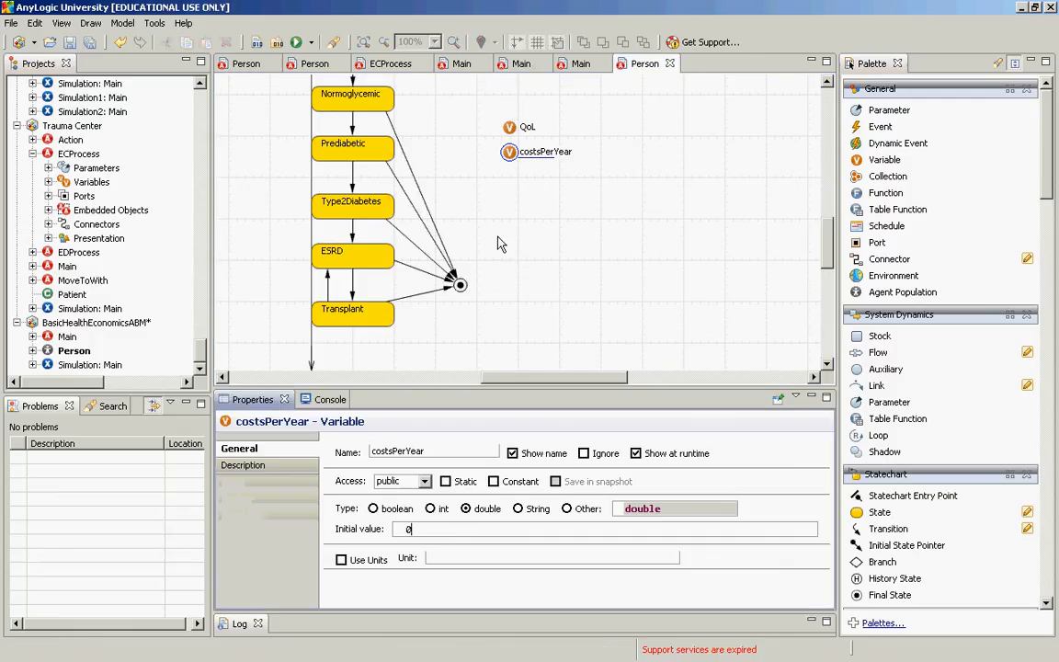
Extend the Normoglycemic state's entry action to "QoL=1.0;" followed by "costsPerYear=0;"
left_click(509, 159)
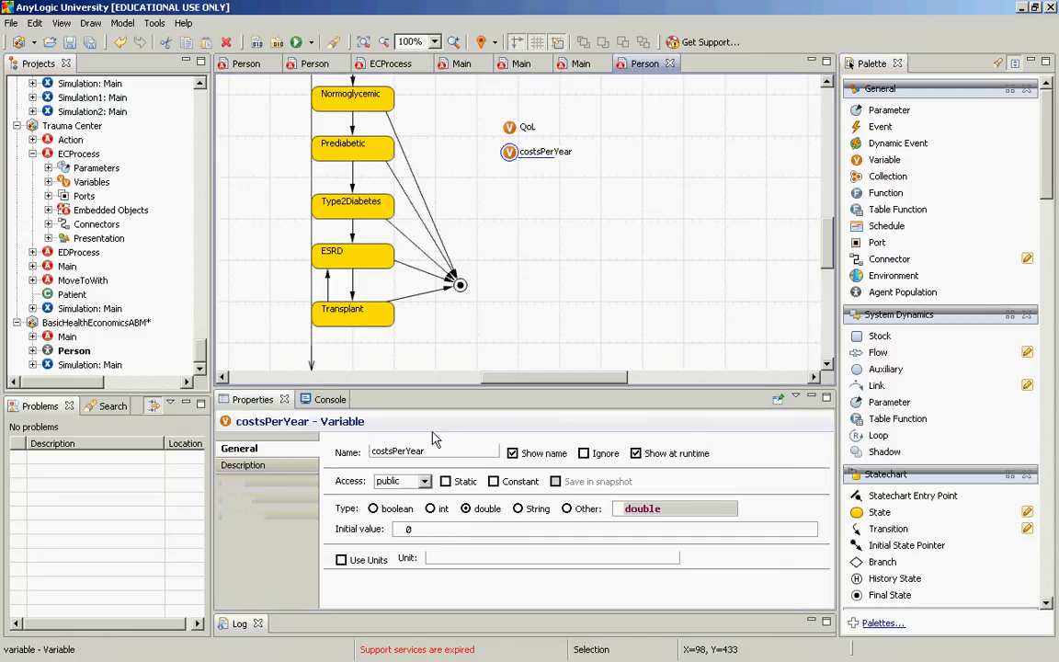
left_click_drag(431, 452, 370, 447)
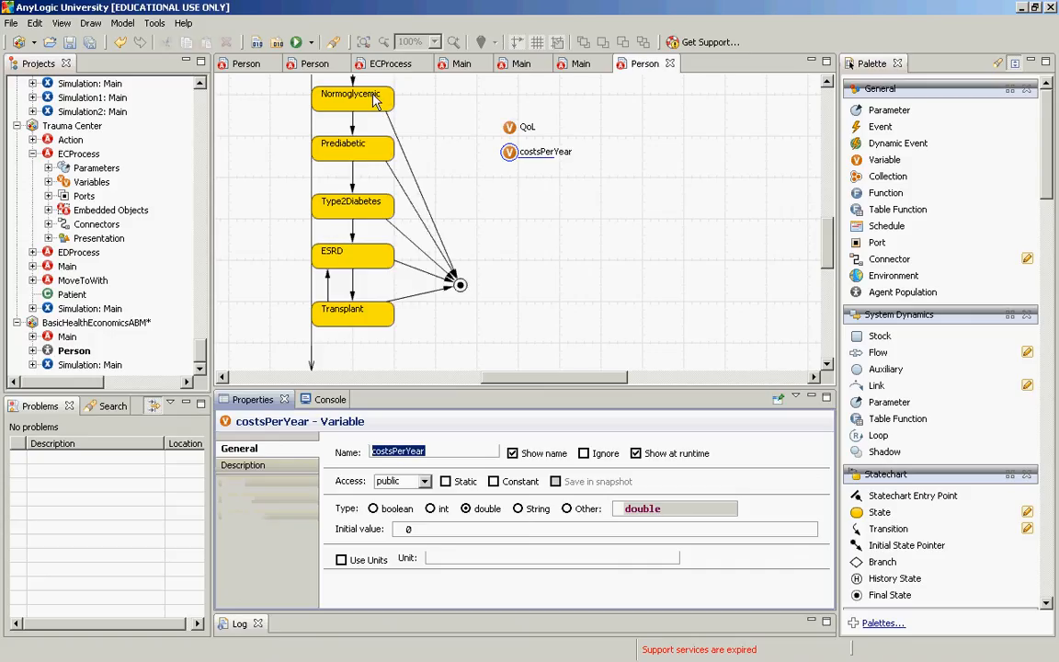
left_click(337, 96)
left_click(409, 522)
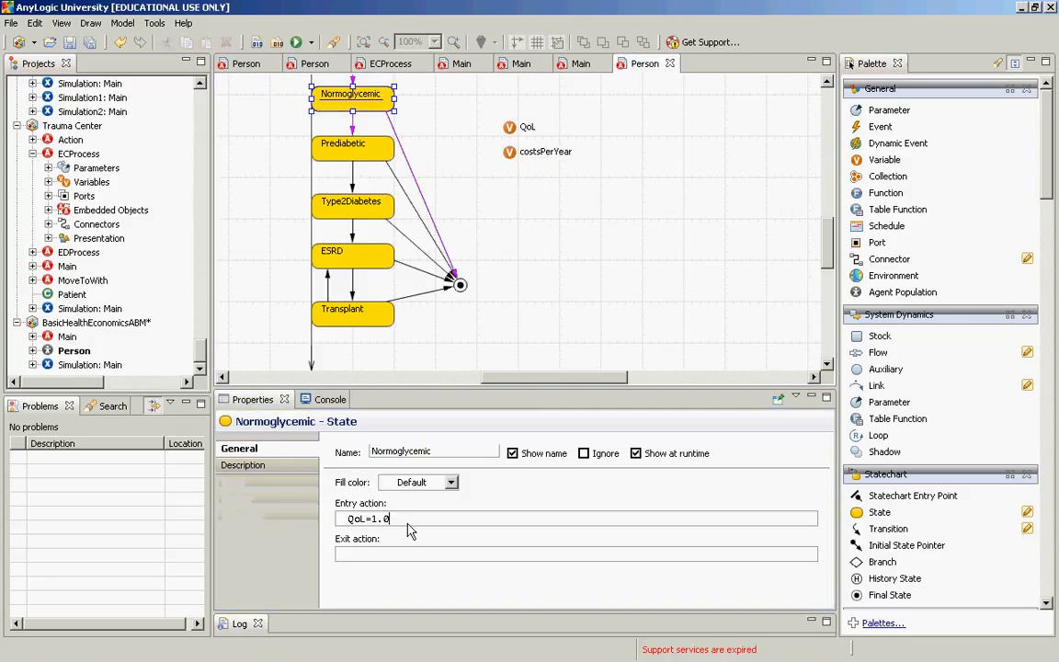
type(";")
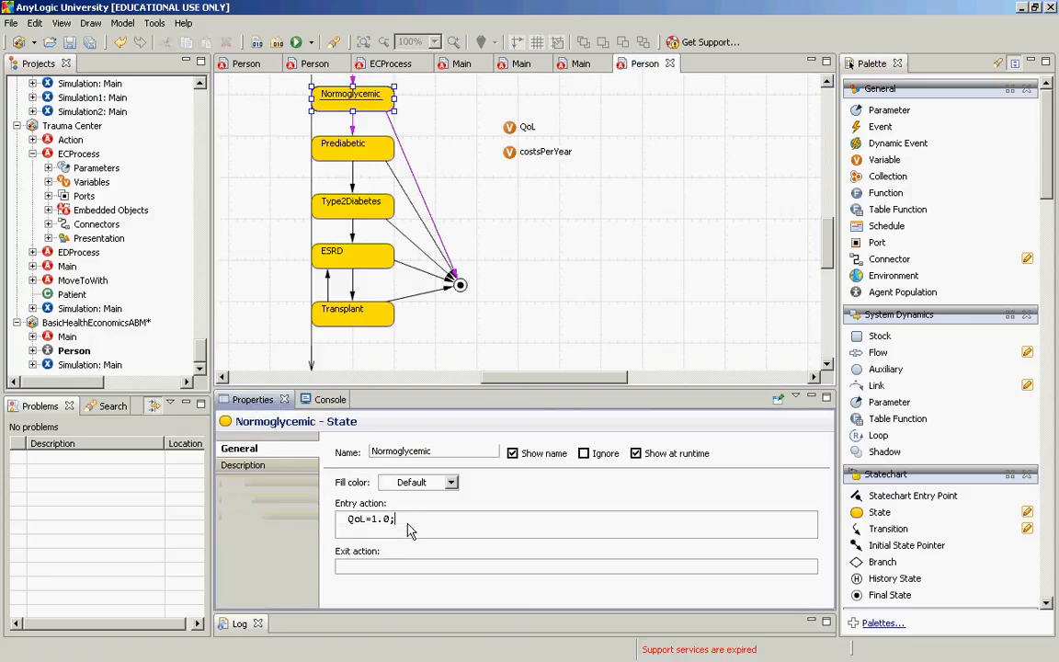
key("Return")
type("costsPerYear")
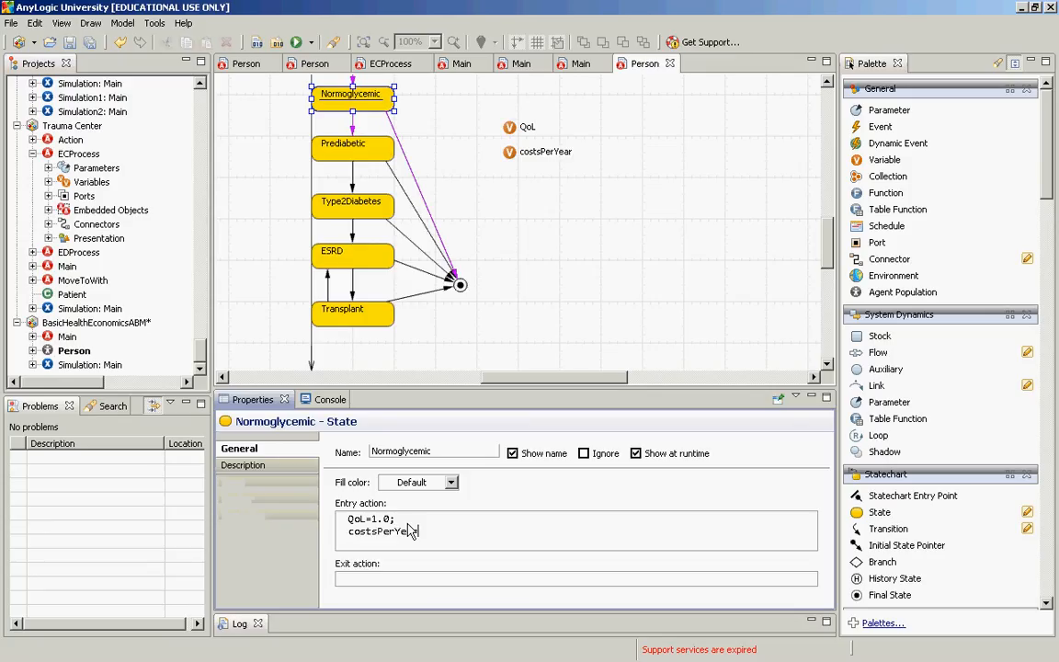
type("=0;")
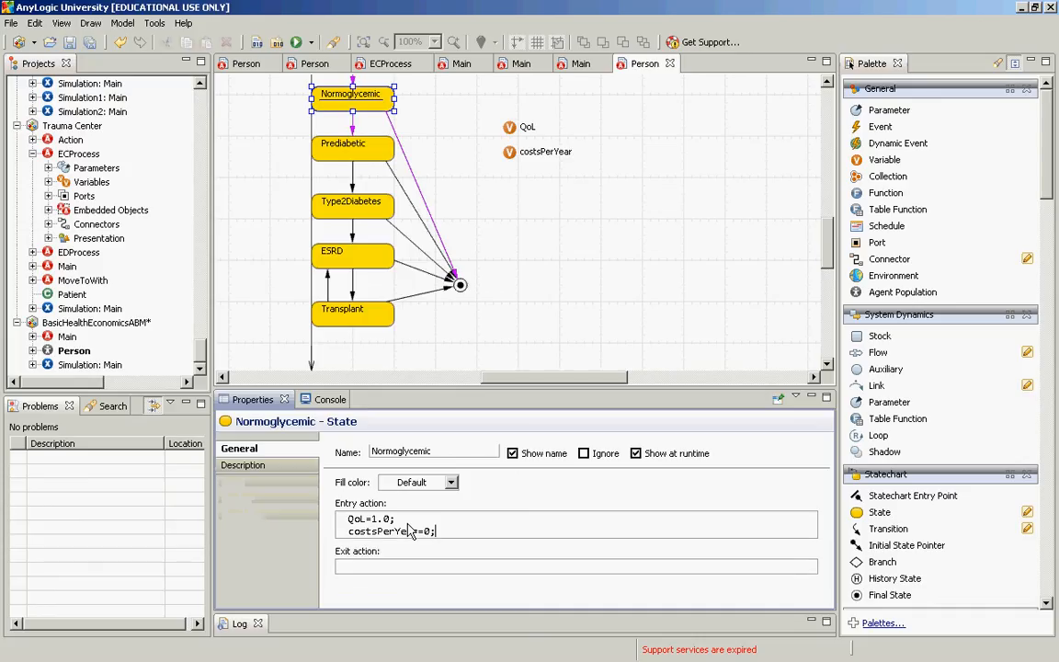
Copy the "costsPerYear=0;" line from the Normoglycemic state's entry action for reuse in the other states
key("Up")
key("Left")
key("shift+Left")
key("shift+Left")
key("shift+Left")
key("shift+Left")
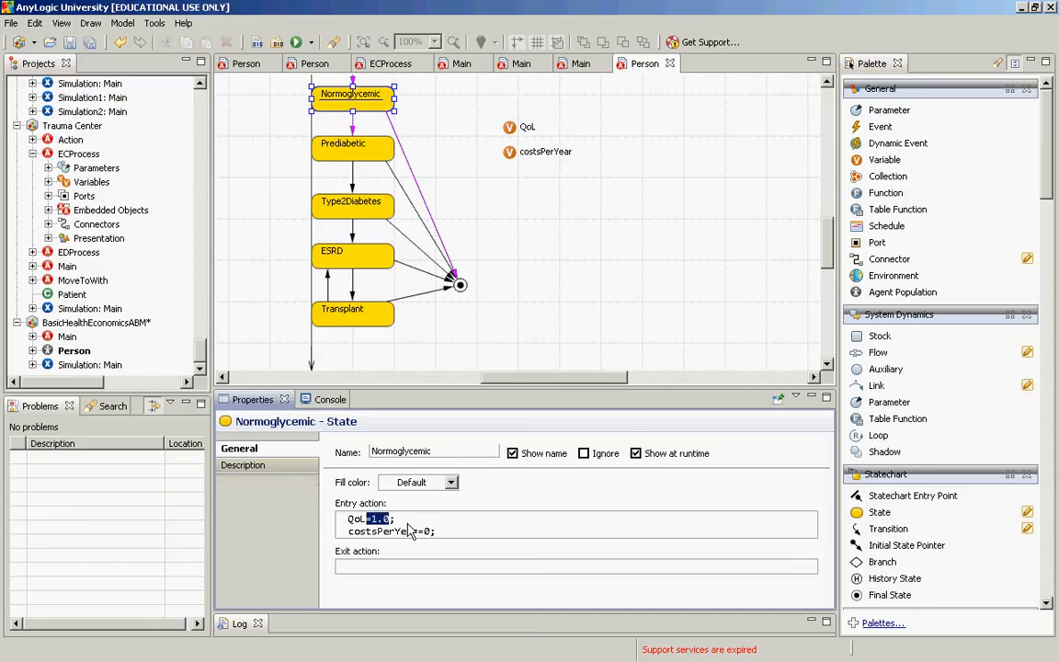
key("Right")
key("Right")
key("Right")
key("Right")
key("Right")
key("Right")
key("Right")
key("Right")
key("Right")
key("Right")
key("Right")
key("Right")
key("Right")
key("Right")
key("Right")
key("Right")
key("Right")
key("Right")
key("shift+Home")
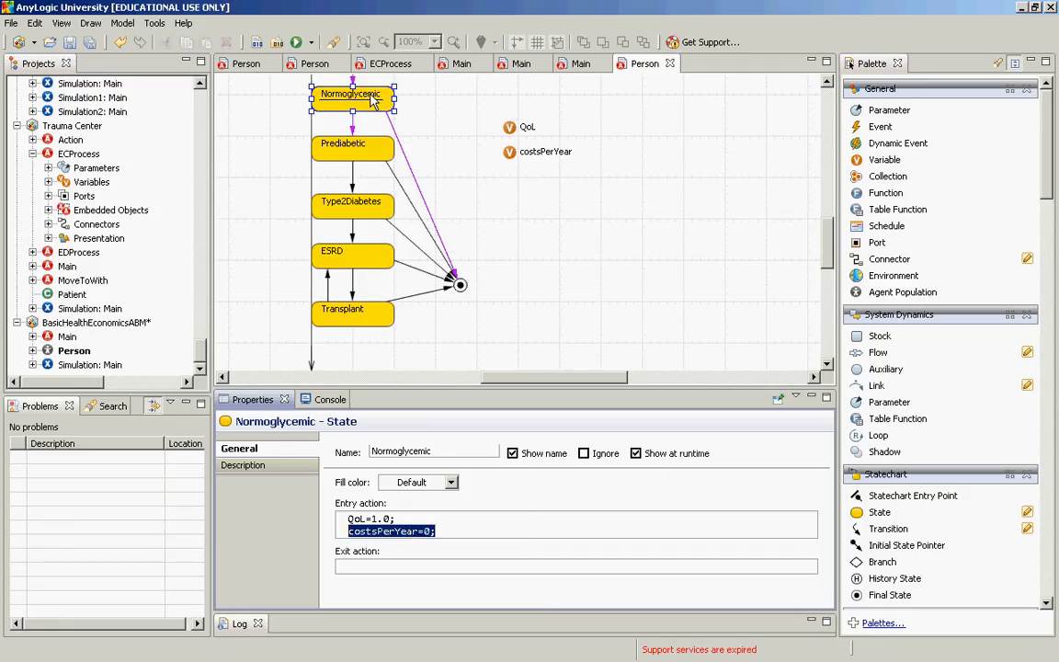
Extend the Prediabetic state's entry action with a costsPerYear assignment after "QoL=0.95;"
left_click(357, 157)
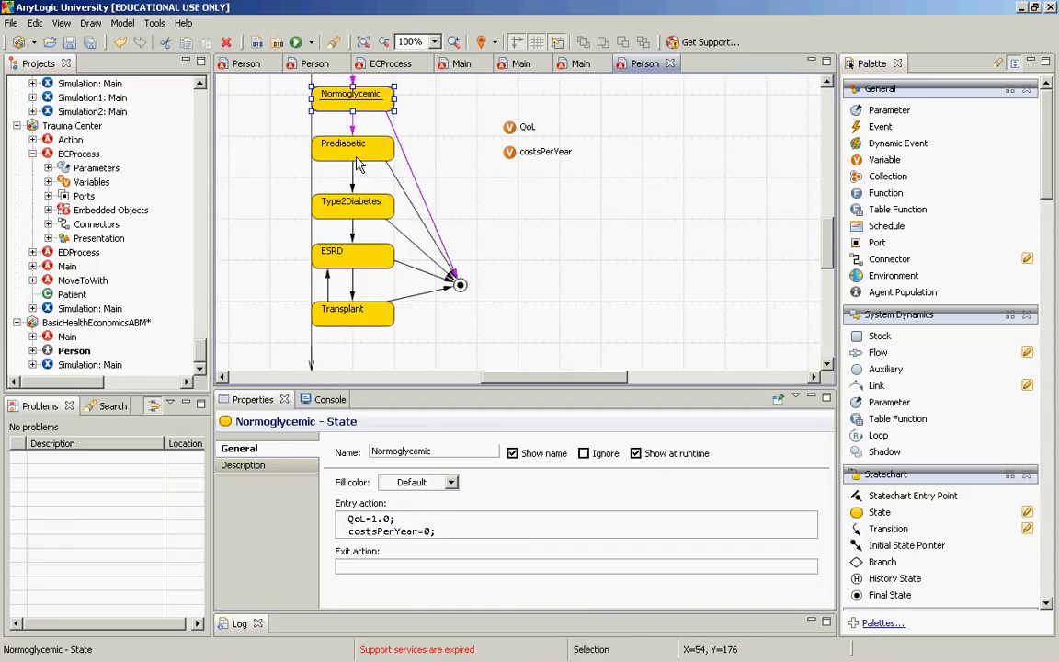
left_click(352, 177)
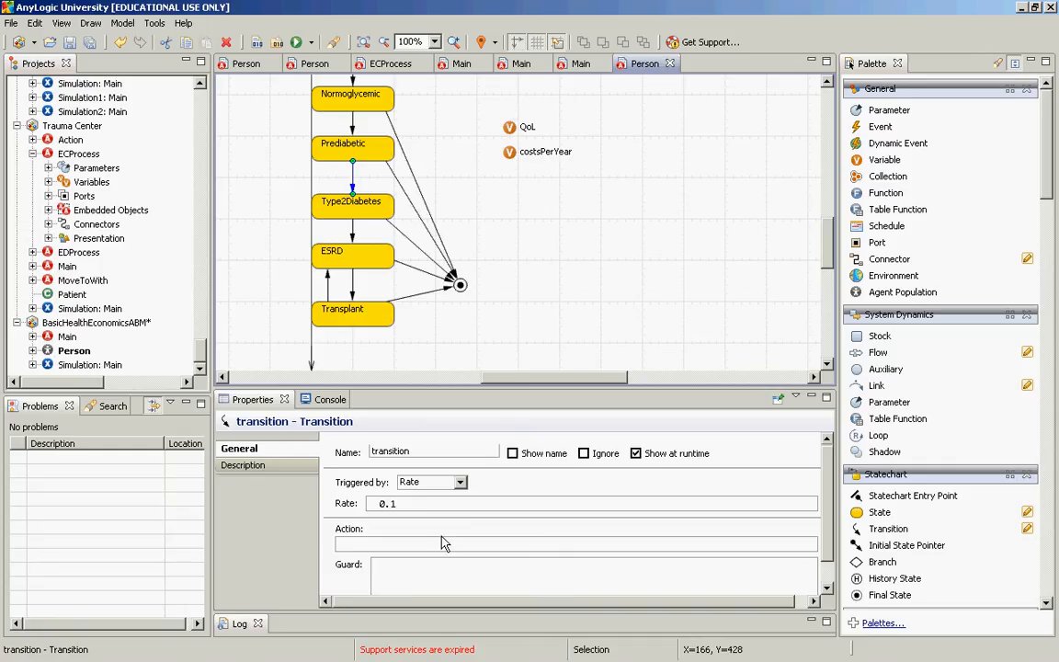
left_click(437, 504)
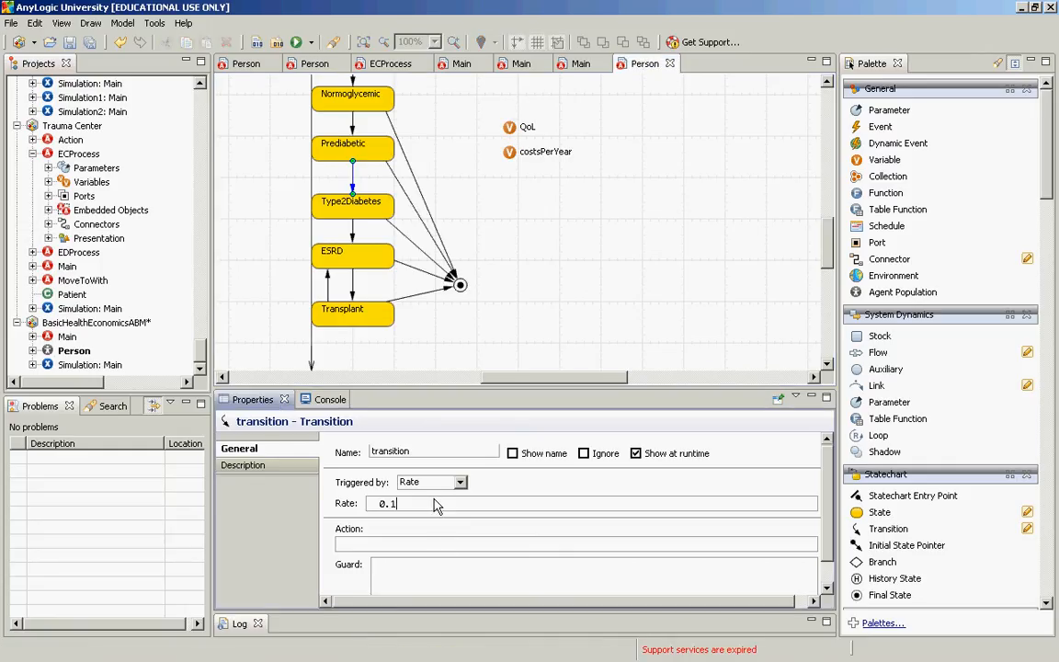
left_click(361, 159)
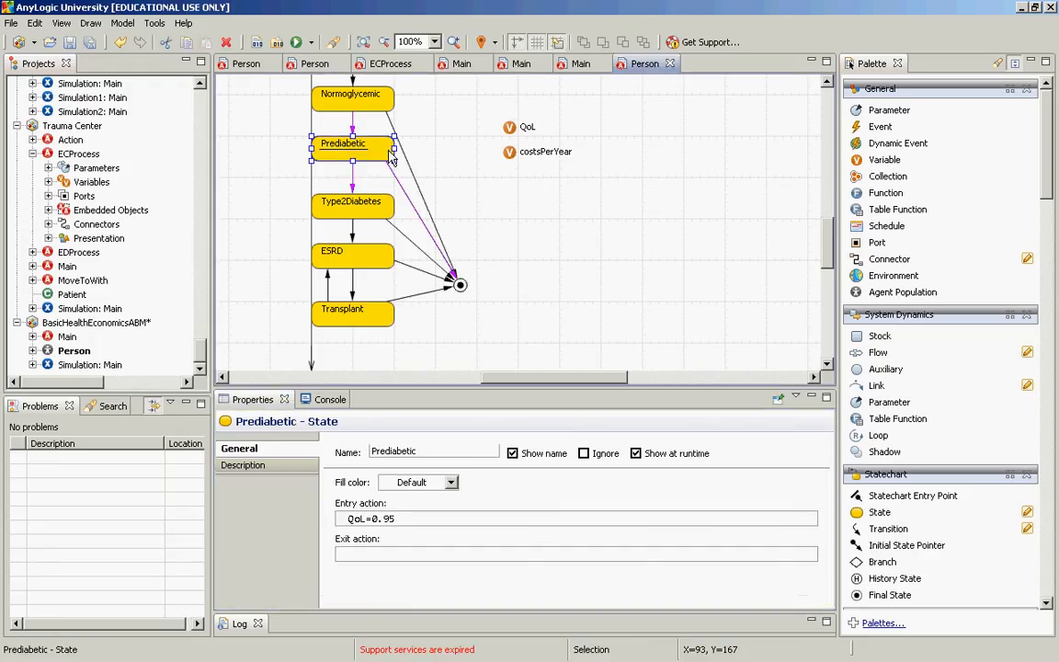
left_click(429, 519)
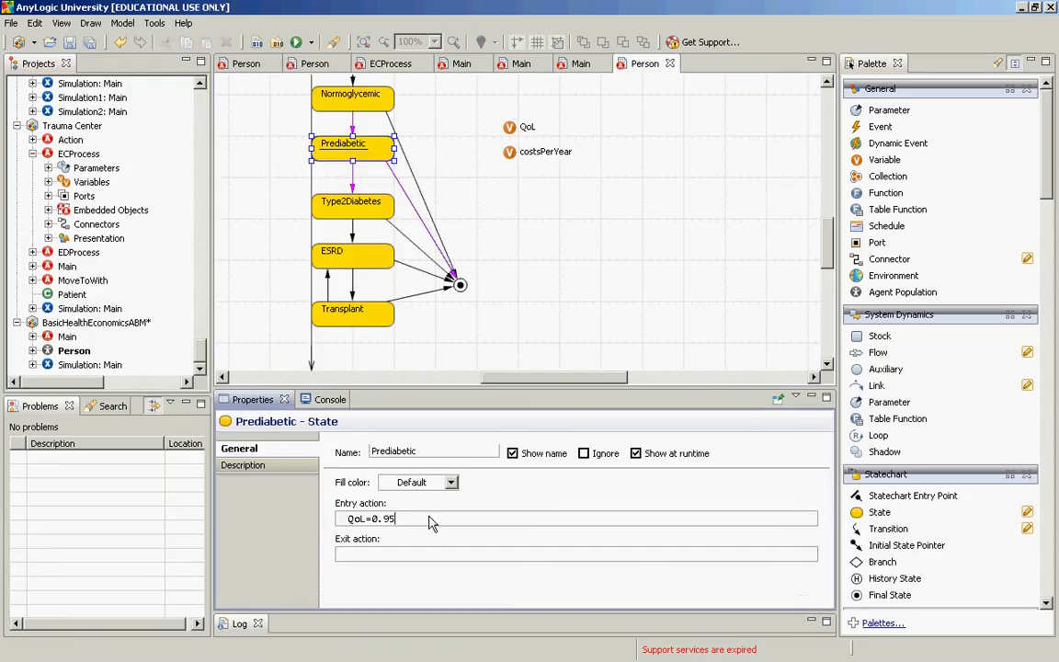
key("Return")
type("costsPerYear=0;")
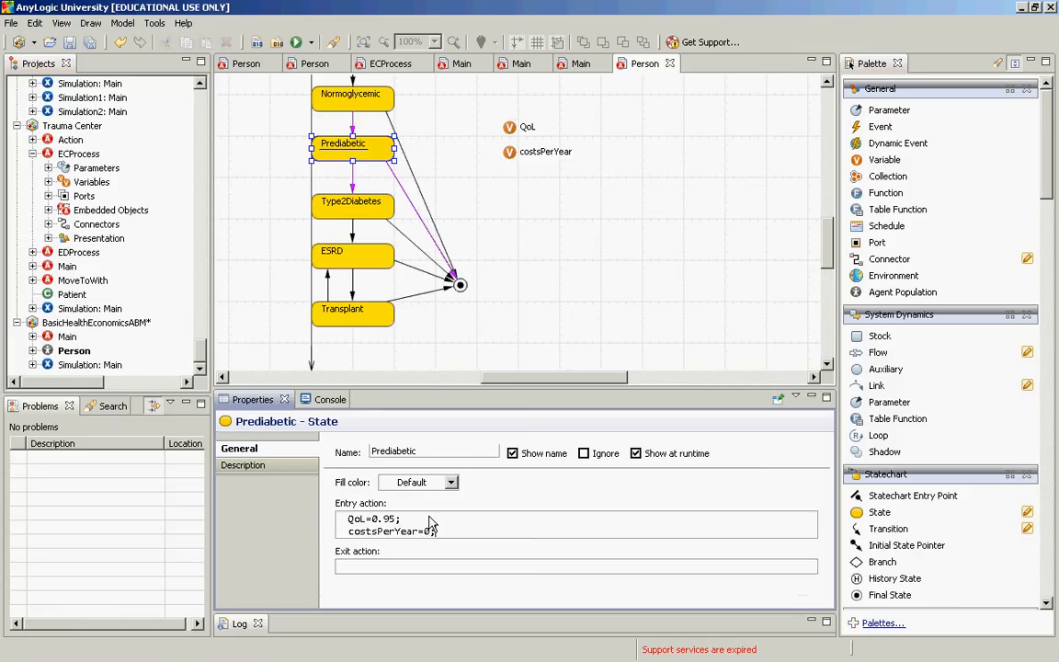
type("00")
Extend the Type2Diabetes state's entry action to "QoL=0.8;" followed by "costsPerYear=2000;"
left_click(353, 227)
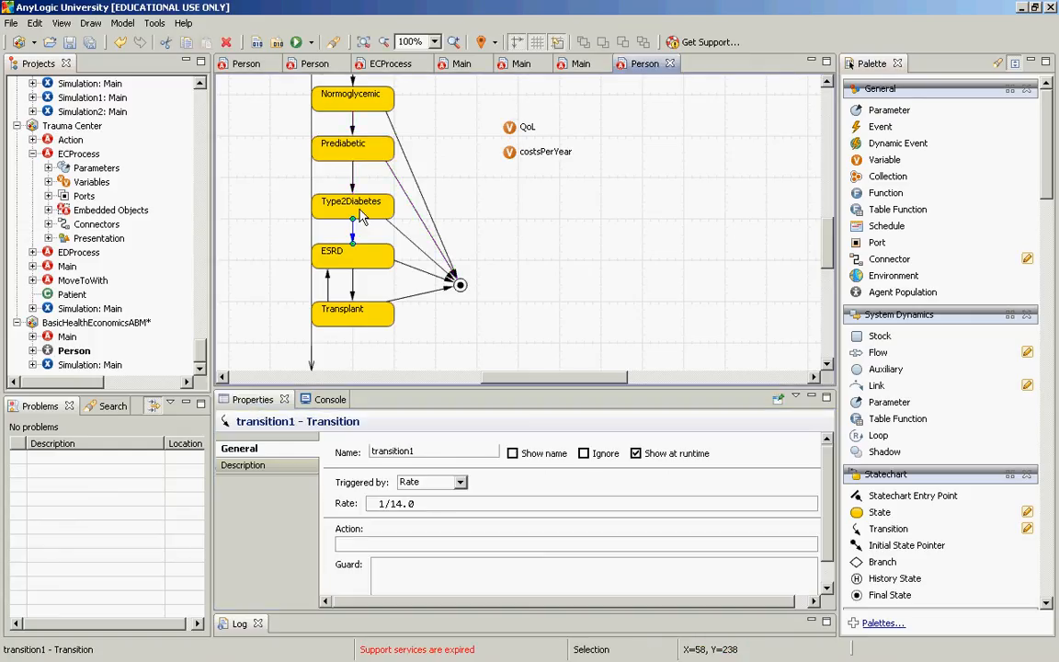
left_click(364, 215)
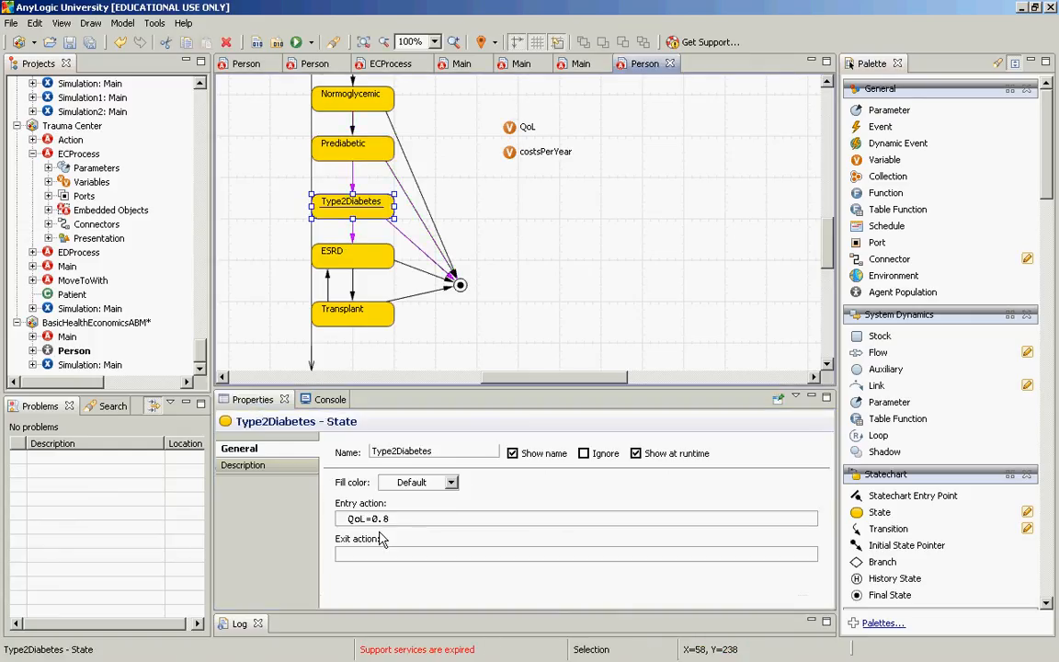
left_click(411, 526)
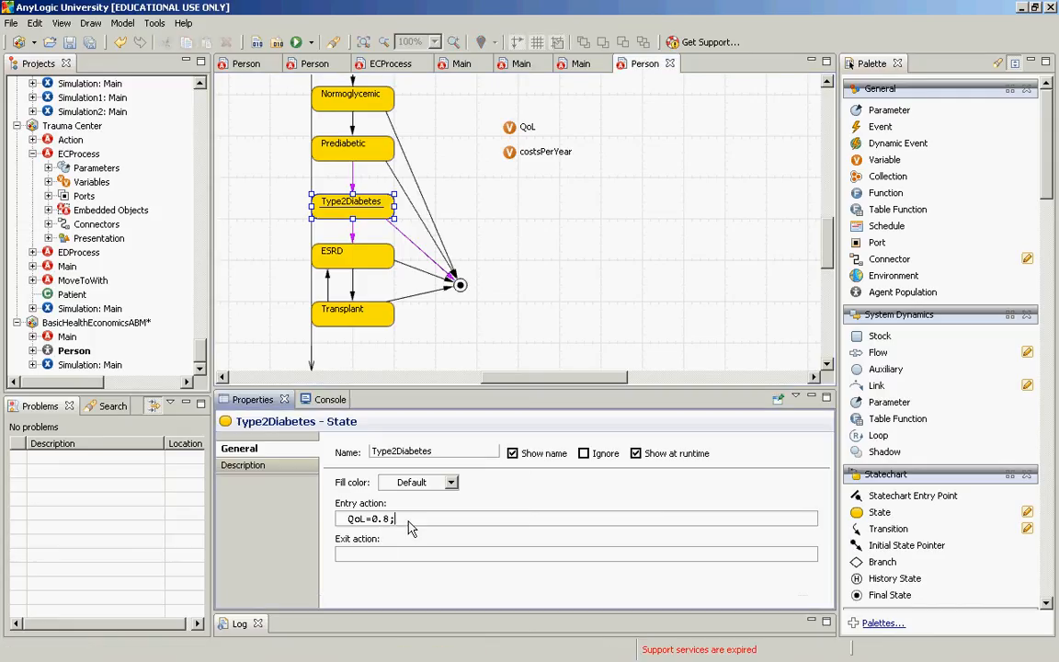
key("Return")
type("costsPerYear=0;")
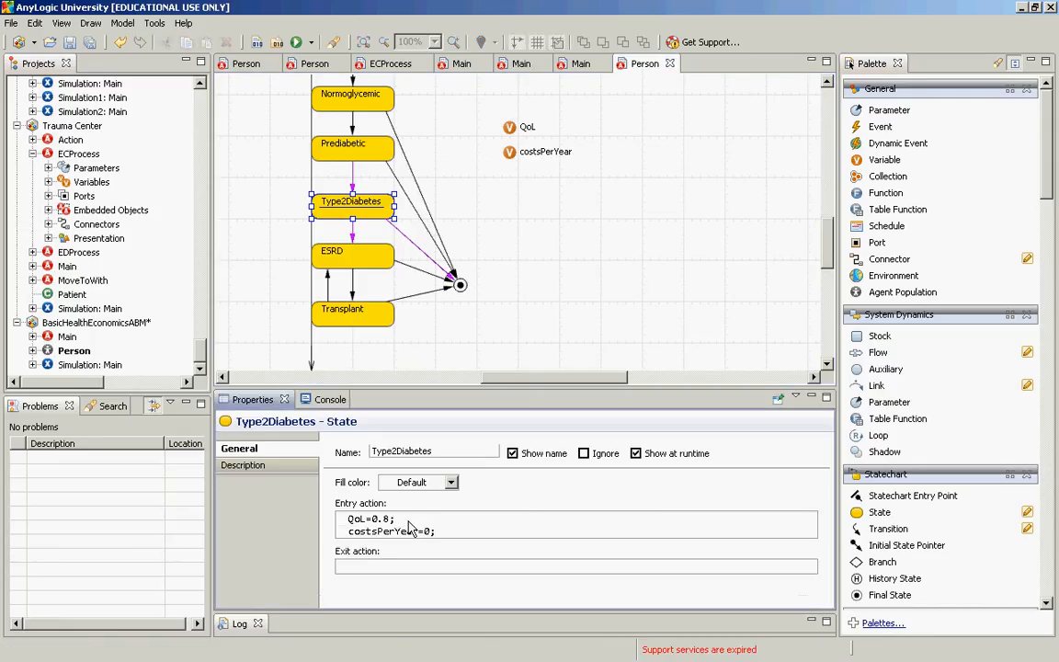
key("shift+Left")
type("2000")
Extend the ESRD state's entry action to "QoL=0.65;" followed by "costsPerYear=50000;"
left_click(373, 266)
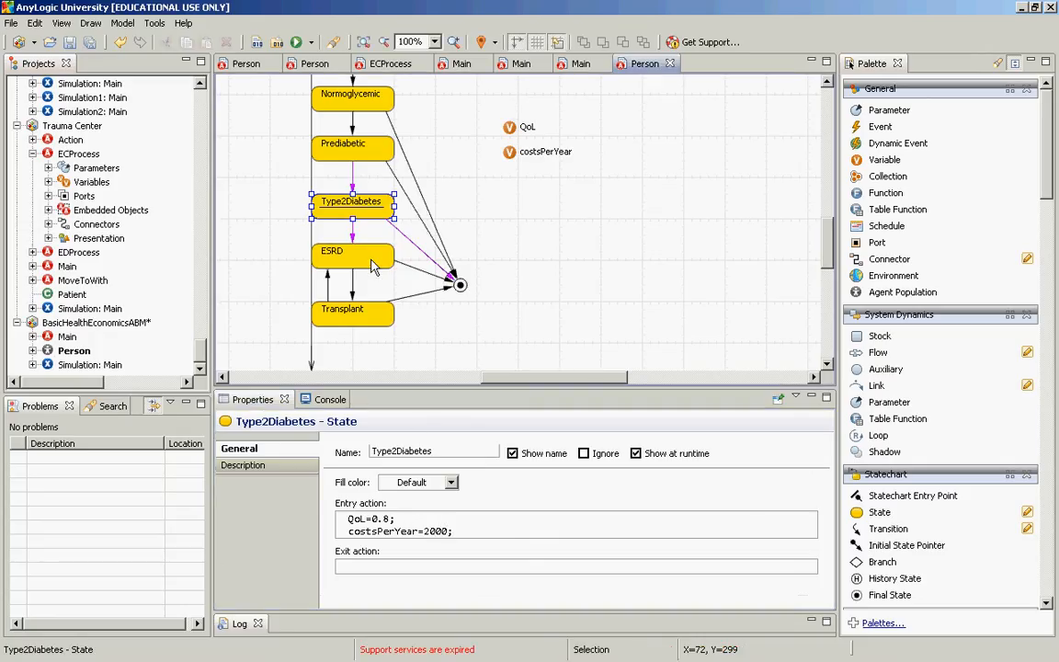
left_click(434, 520)
type(";")
key("Return")
type("costsPerYear=0;")
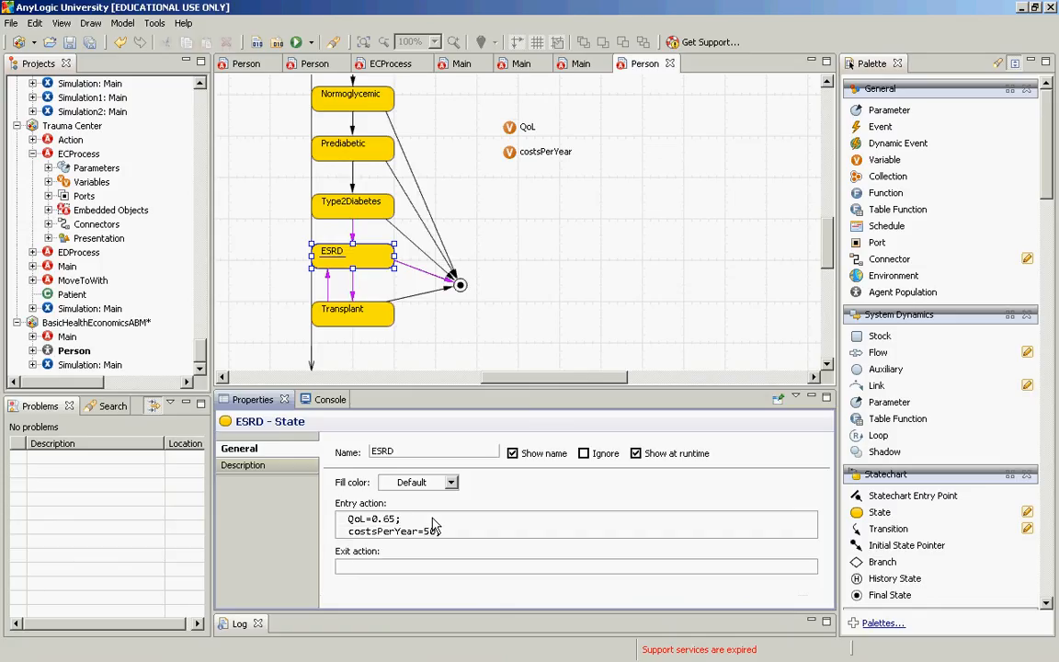
type("000;")
Recheck the ESRD entry action and extend the Transplant state's to "QoL=0.8;" followed by "costsPerYear=2000;"
left_click(372, 322)
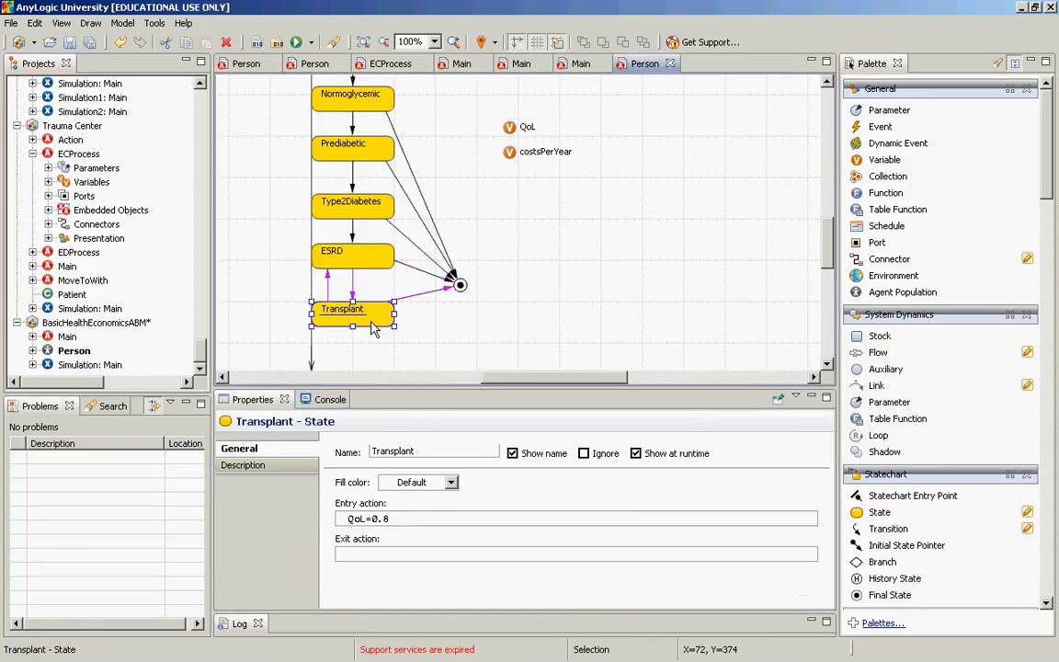
left_click(359, 259)
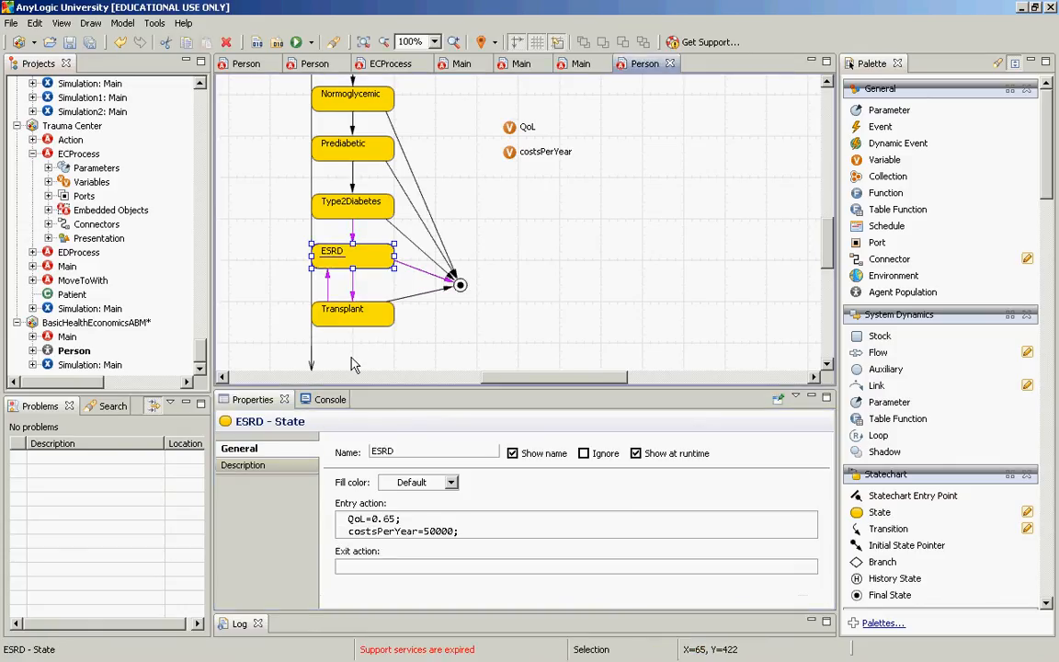
left_click(365, 322)
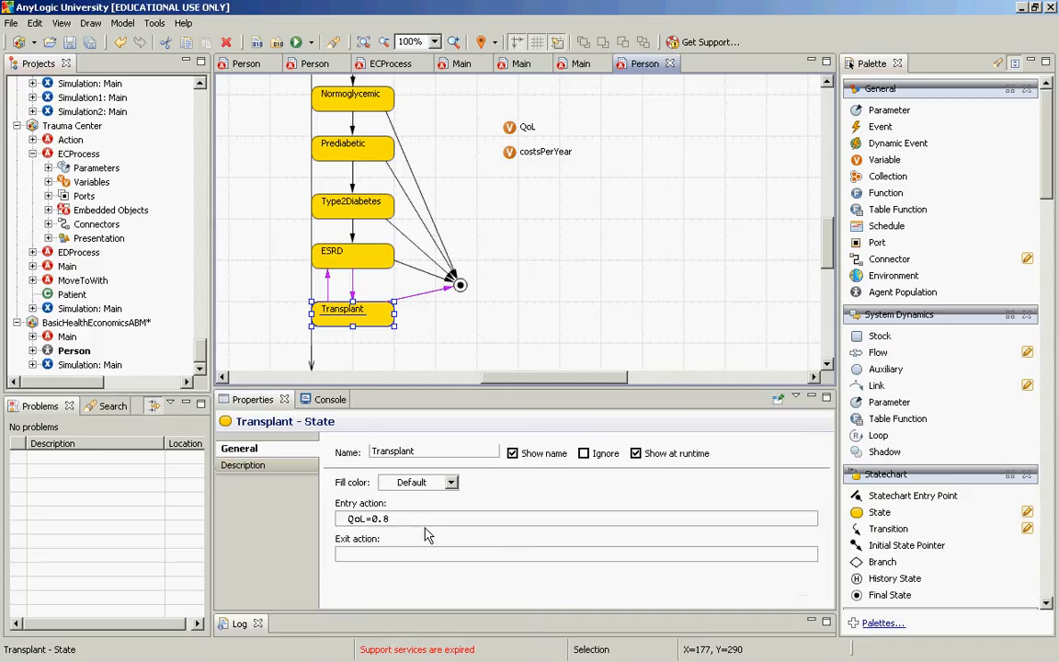
left_click(422, 522)
type(";")
key("Return")
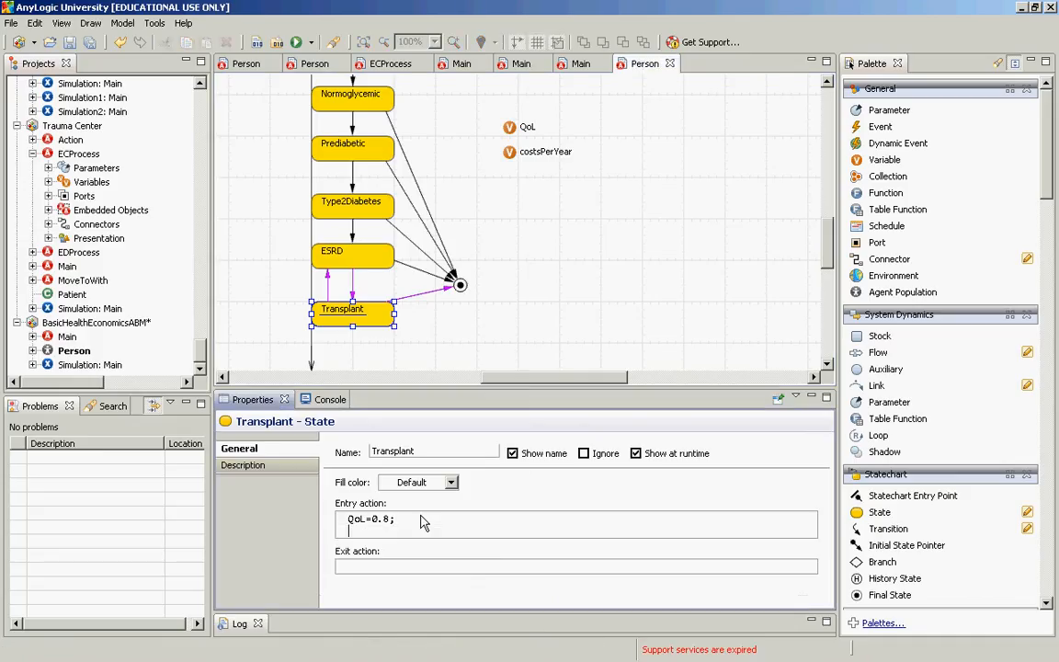
type("costsPerYear=0;")
key("shift+Left")
type("1")
key("BackSpace")
type("2000")
Open the Main class and add a stock in the empty area above the Life Years Lived plot
double_click(67, 338)
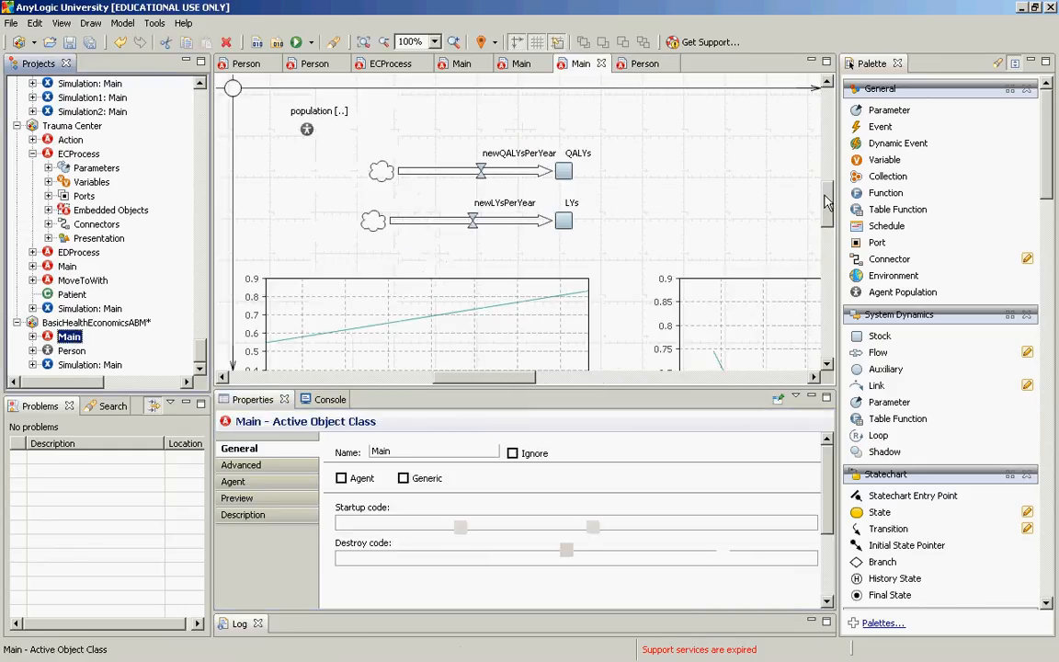
left_click_drag(459, 377, 529, 388)
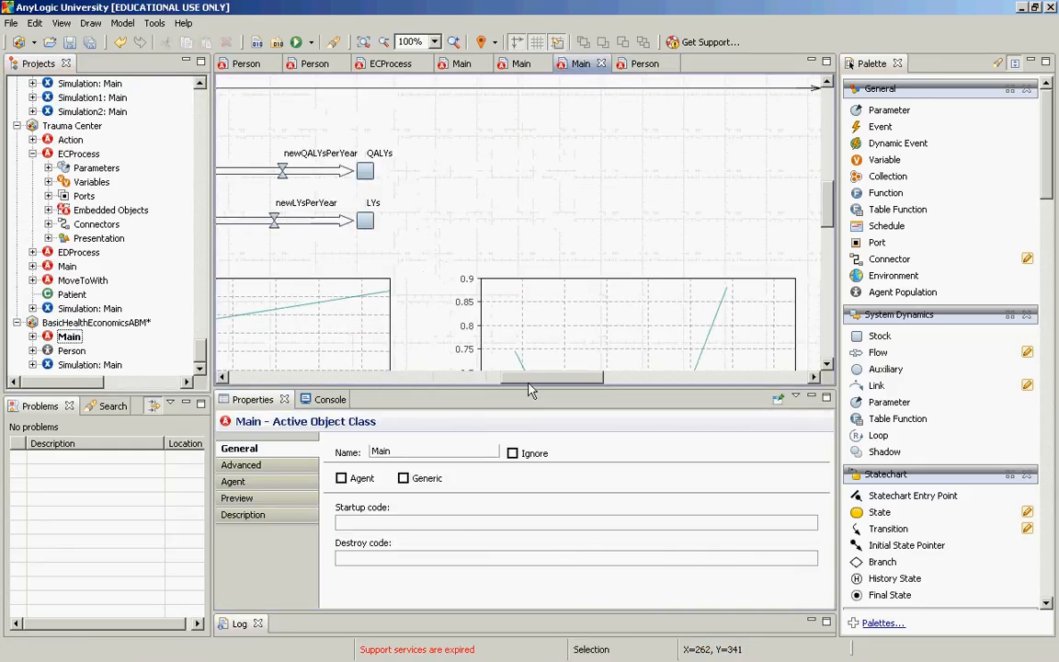
left_click(880, 336)
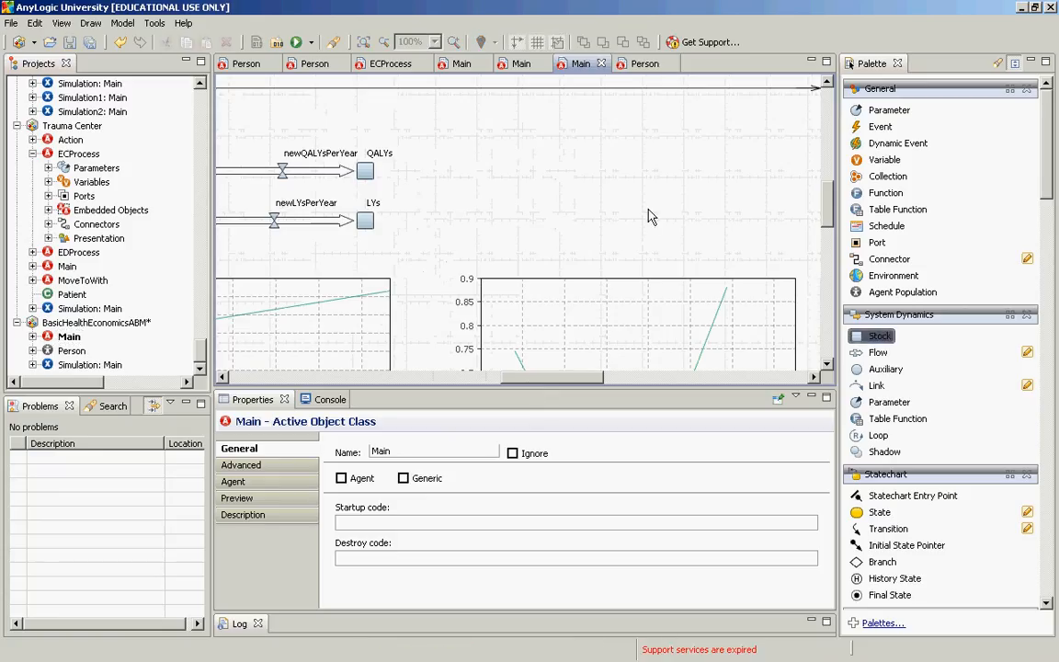
Add a stock named accumulatedCosts in the empty space to the right of the QALYs stock
left_click(556, 174)
left_click_drag(556, 177, 564, 178)
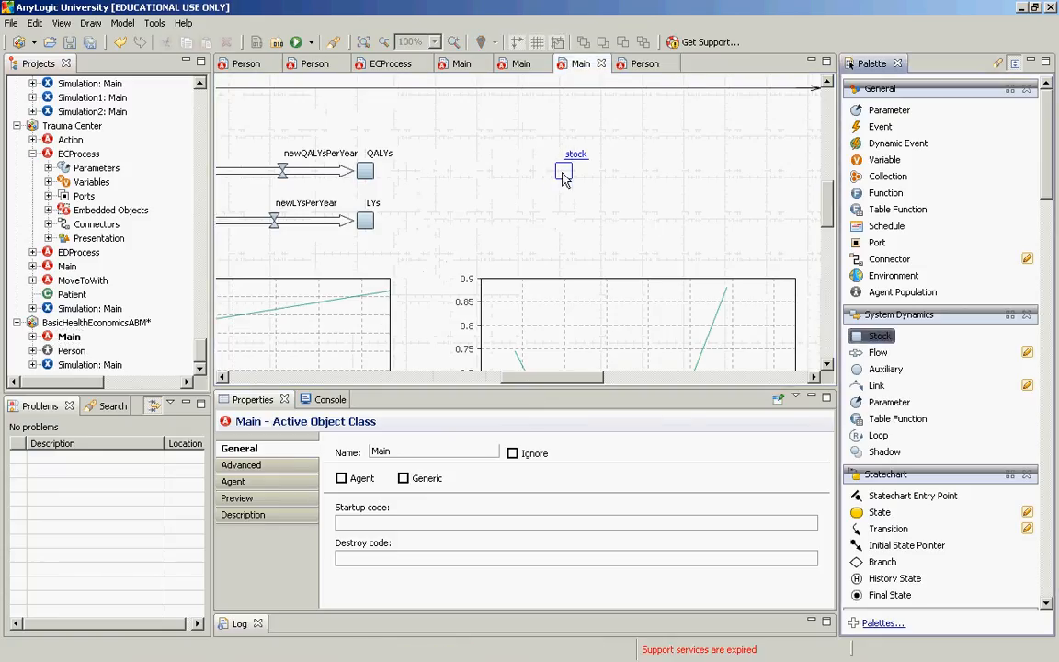
type("accum")
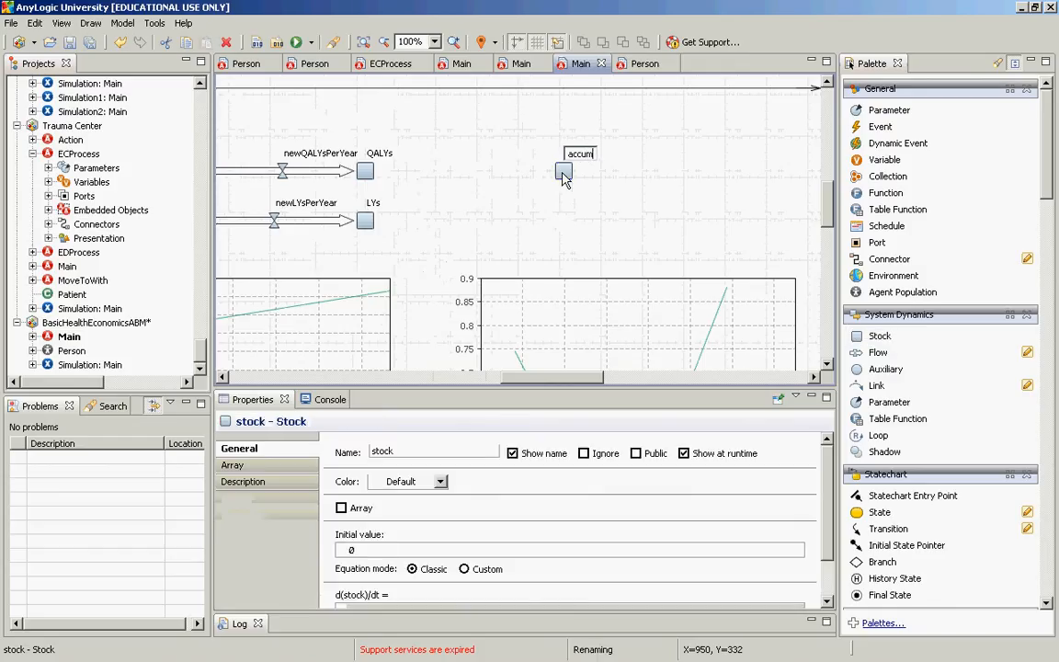
type("ulatedCosts")
key("Return")
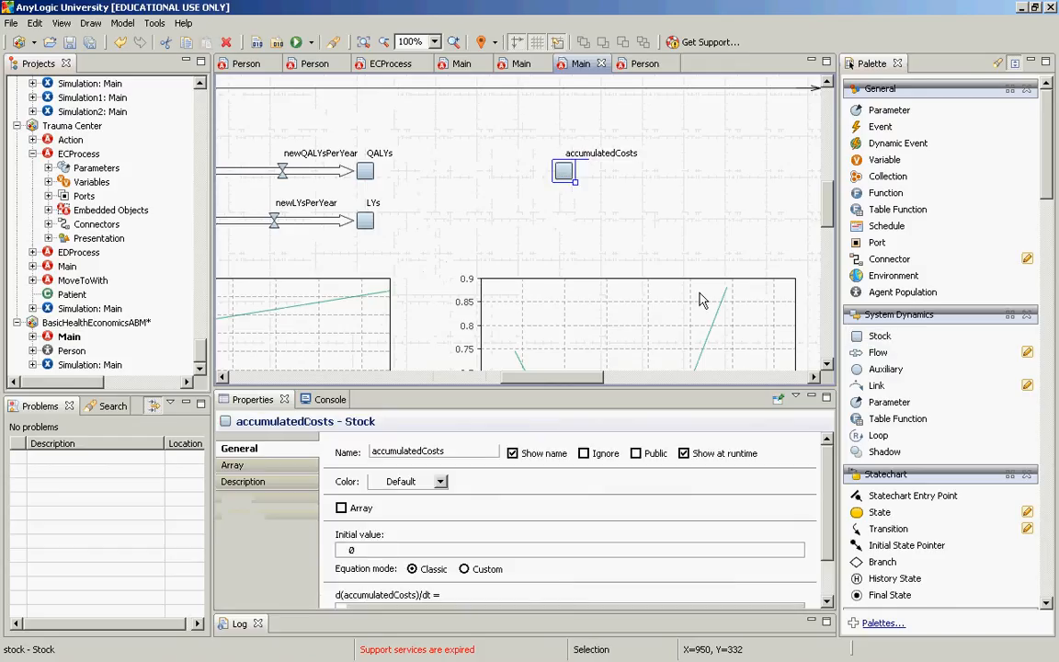
Draw a flow named newCosts into the accumulatedCosts stock, starting beside the QALYs stock
left_click(879, 352)
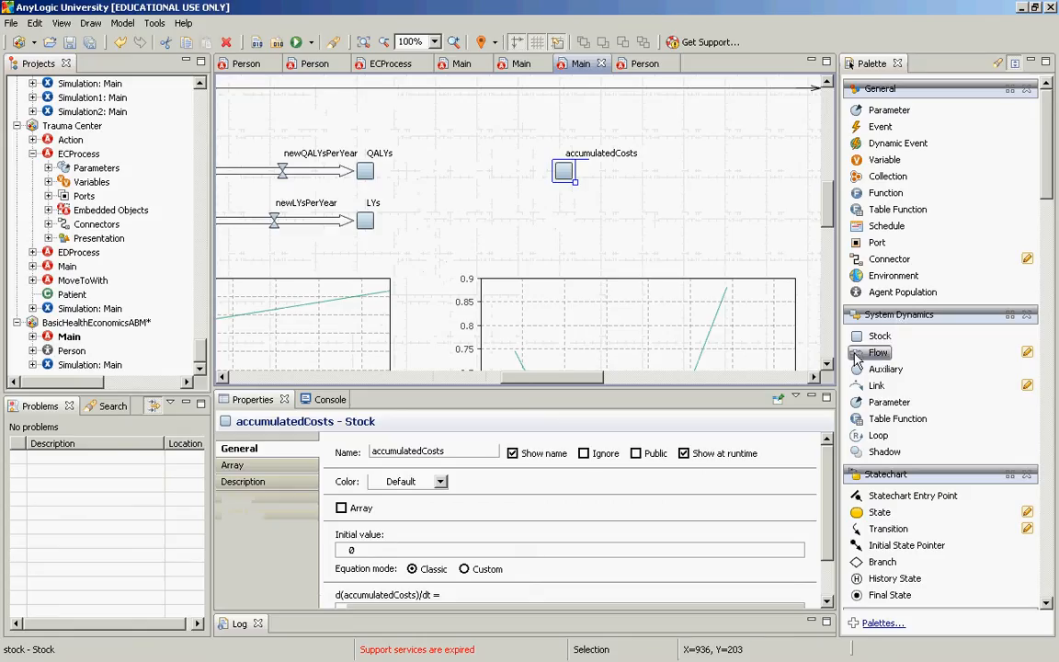
left_click(564, 171)
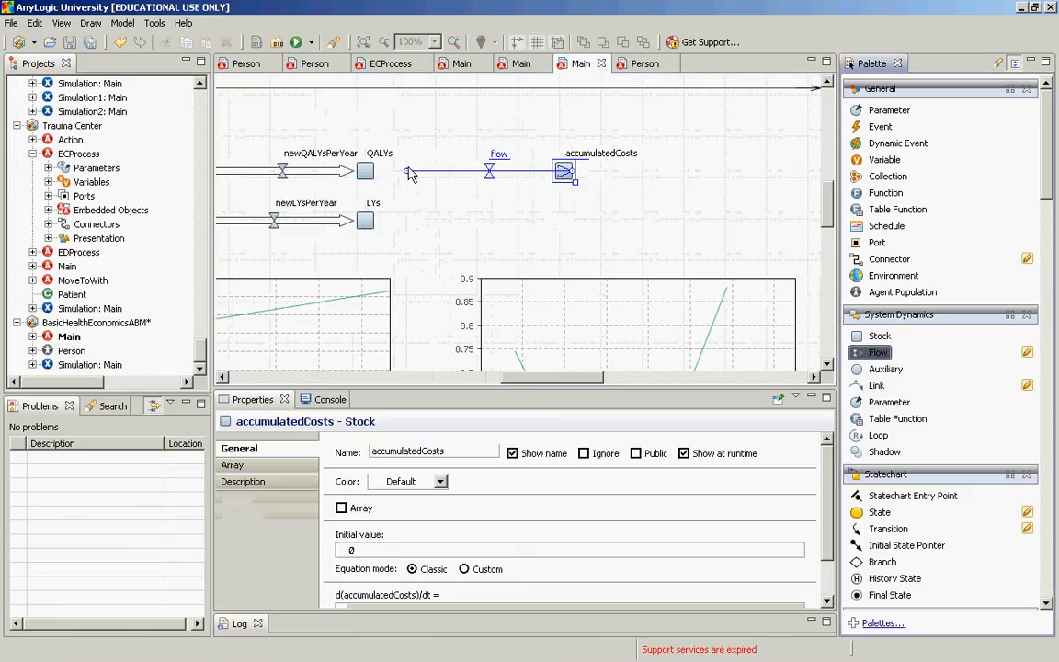
left_click(364, 171)
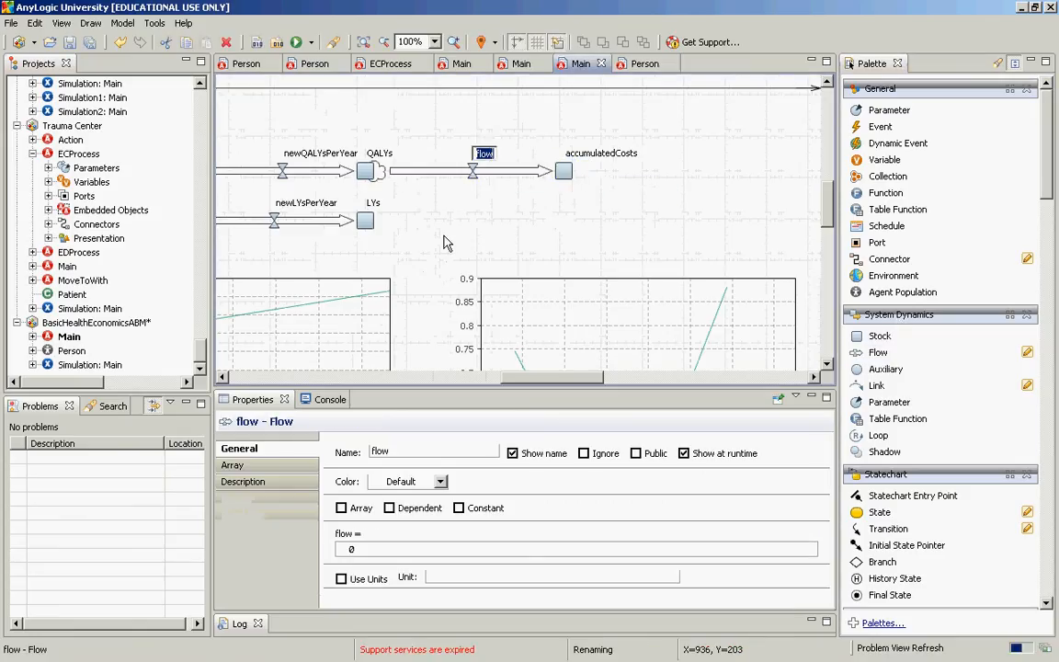
type("newCosts")
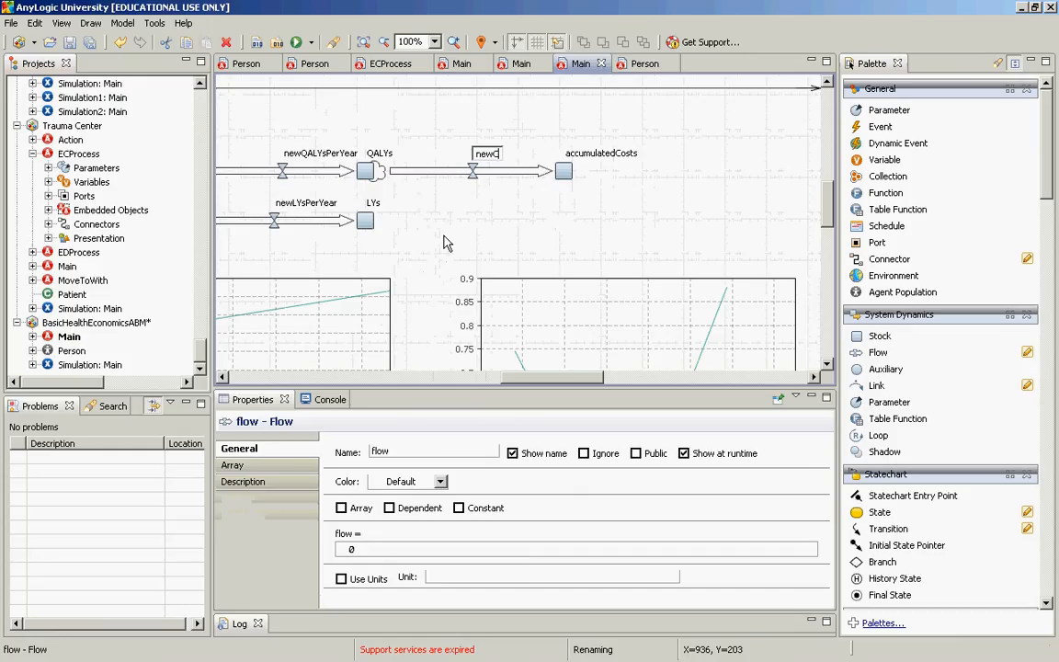
Move the accumulatedCosts stock further right, lengthening the attached newCosts flow
left_click(668, 221)
left_click_drag(668, 209, 540, 112)
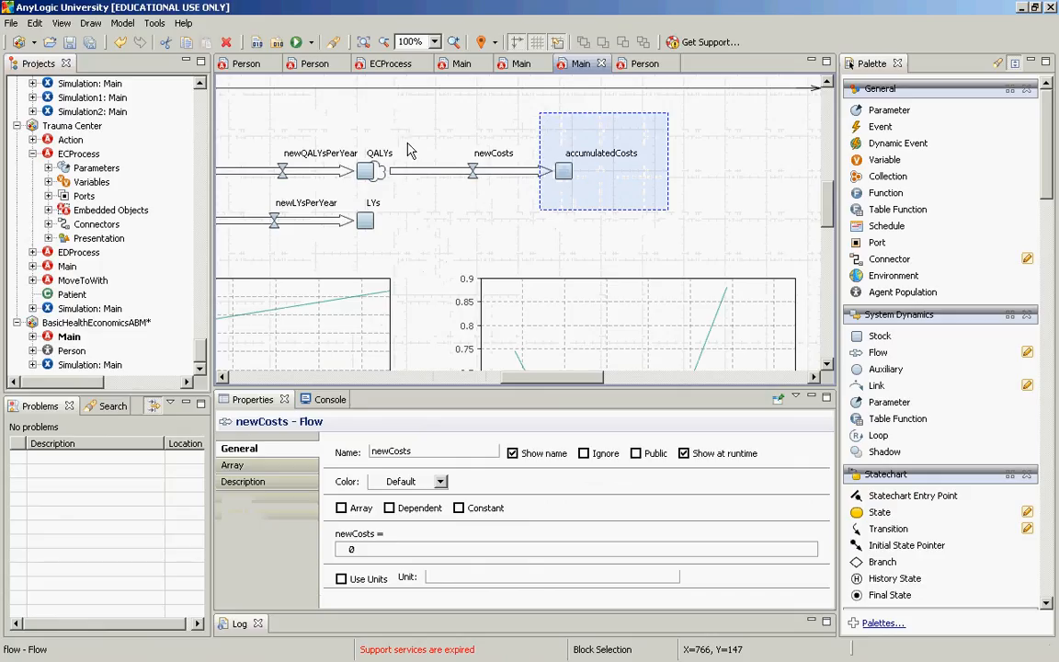
left_click_drag(413, 161, 381, 138)
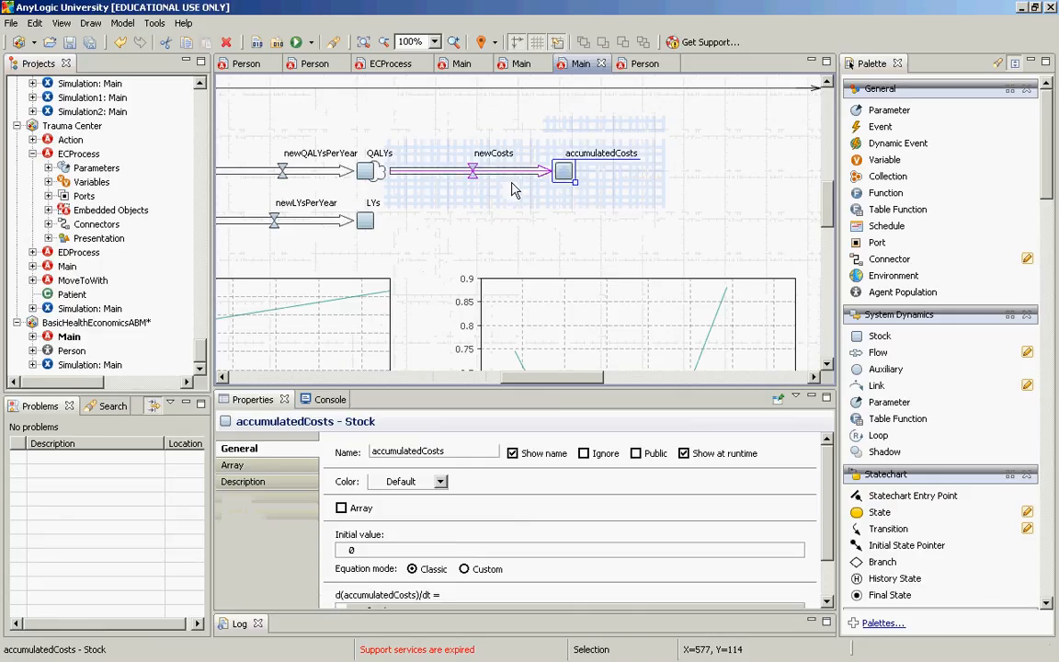
left_click_drag(562, 171, 622, 173)
left_click(384, 178)
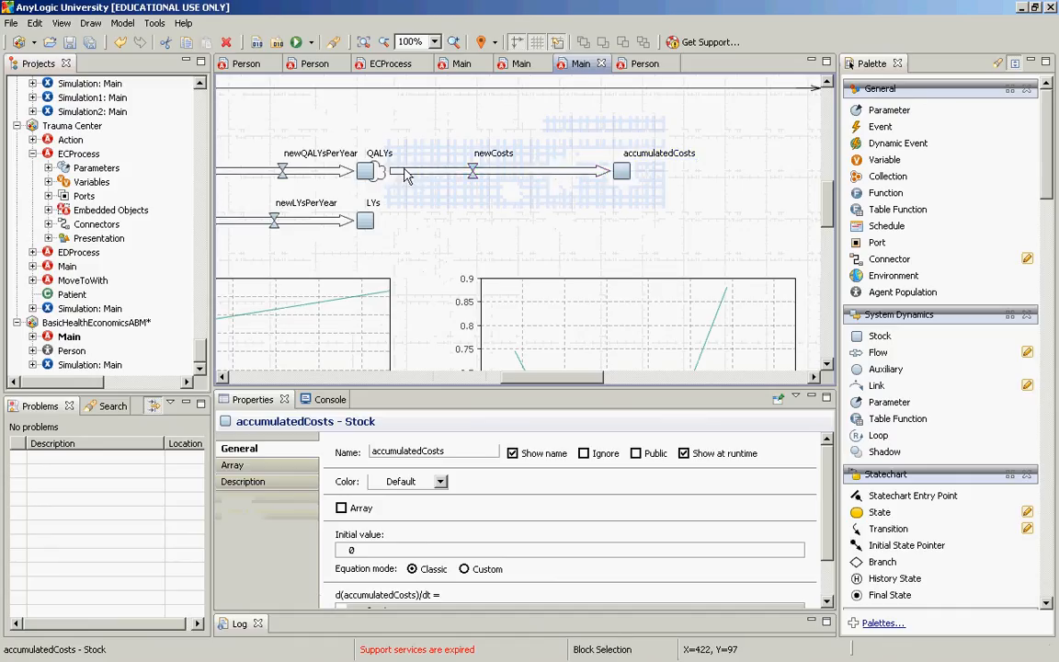
mouse_move(384, 178)
left_mouse_down()
mouse_move(361, 180)
mouse_move(387, 182)
mouse_move(349, 156)
mouse_move(342, 168)
mouse_move(375, 188)
left_mouse_up()
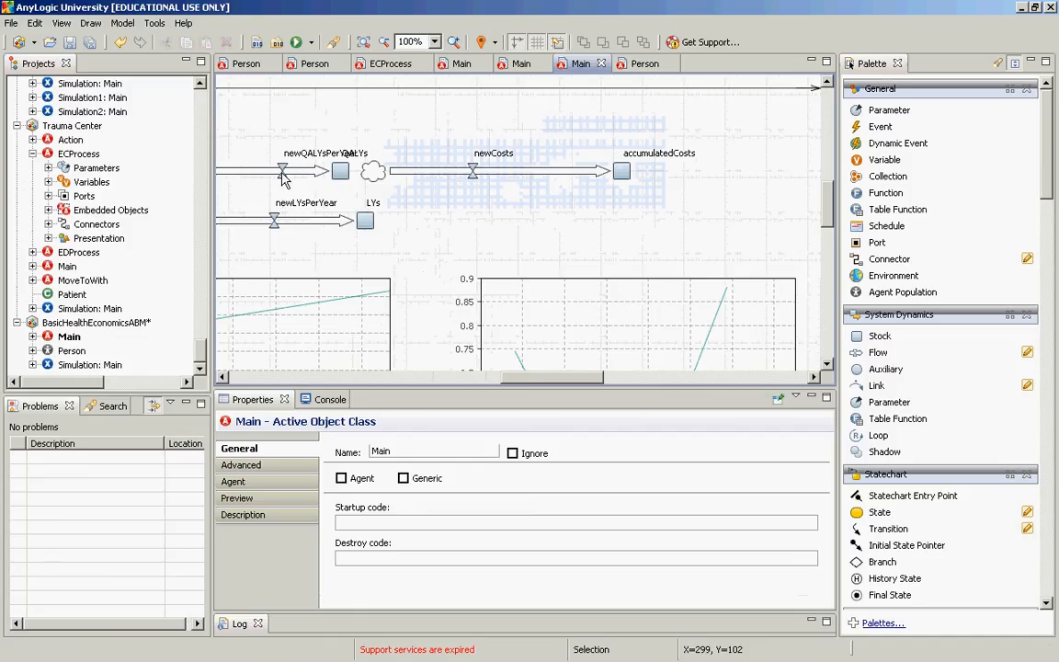
left_click_drag(309, 176, 271, 195)
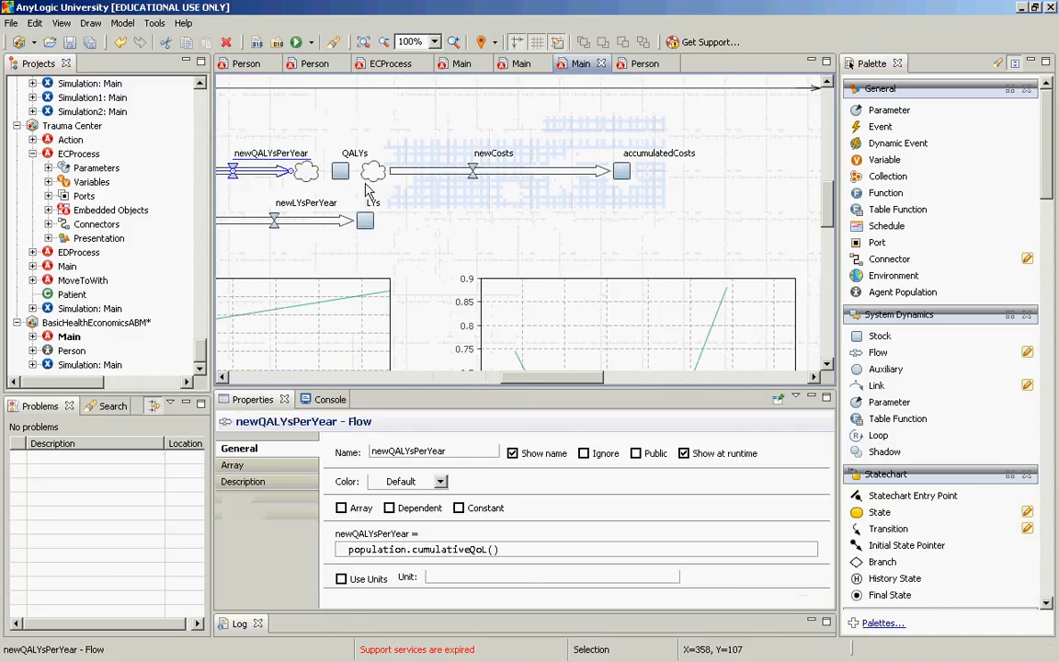
key("ctrl+z")
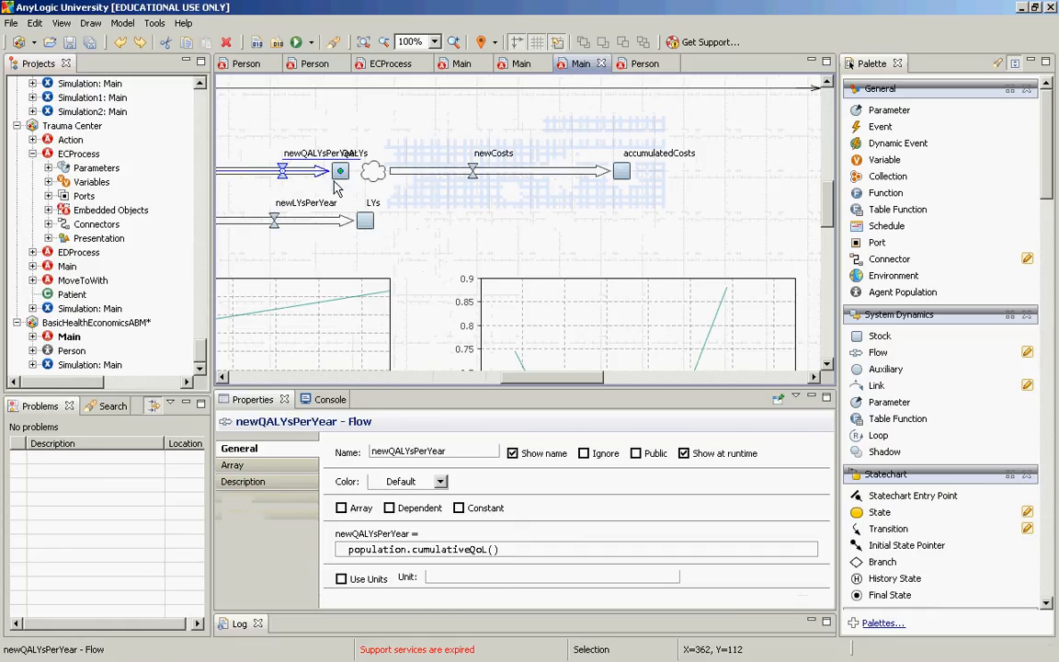
left_click_drag(341, 172, 214, 172)
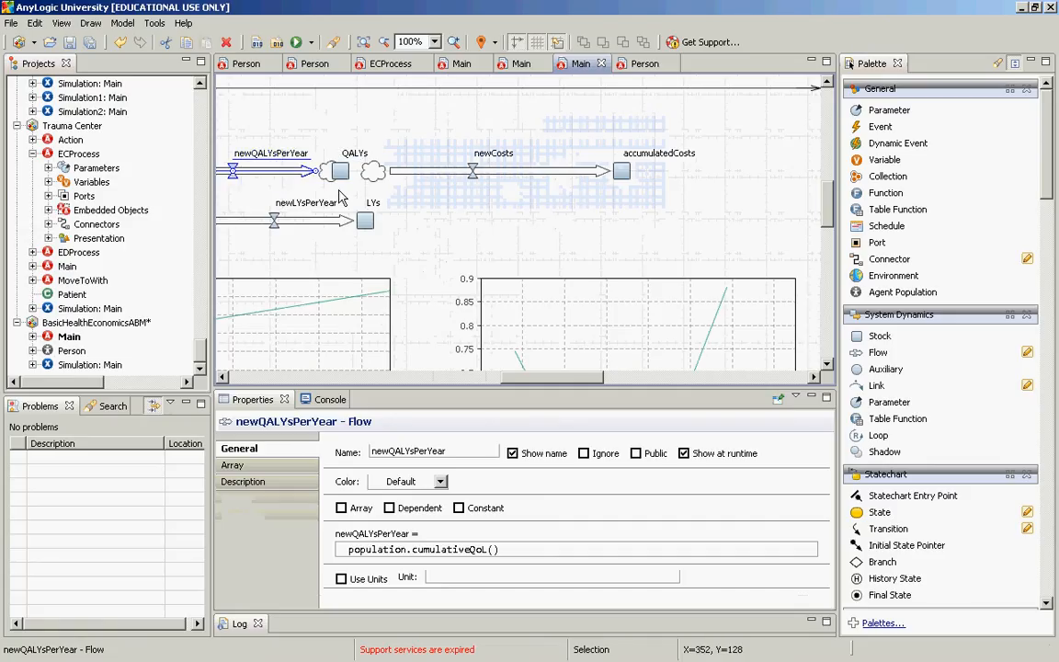
left_click_drag(317, 172, 340, 170)
left_click(380, 186)
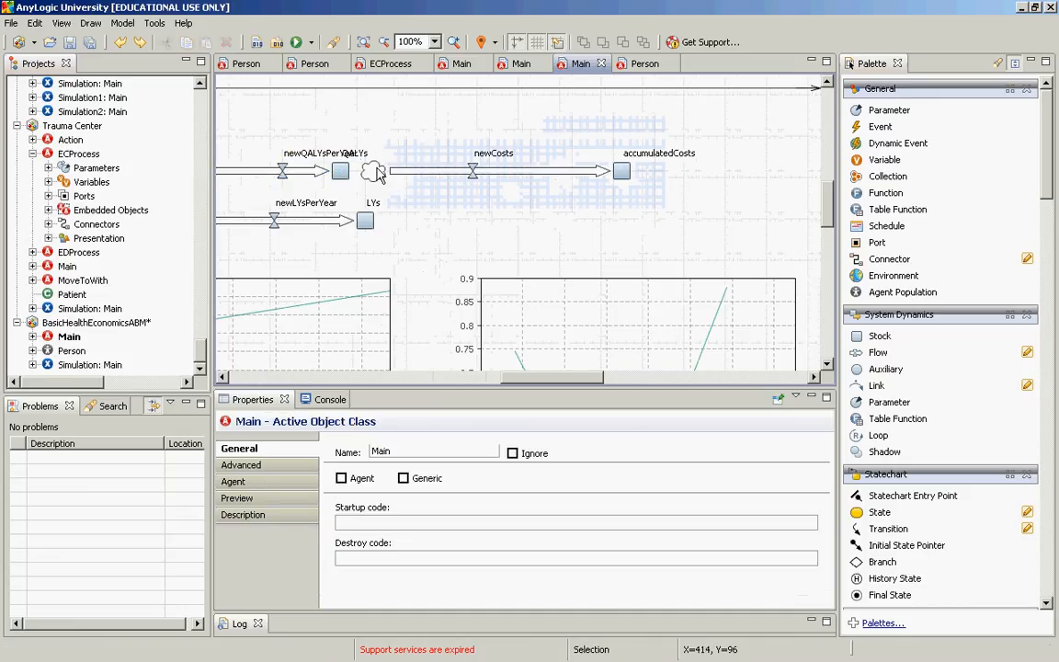
left_click_drag(399, 195, 350, 147)
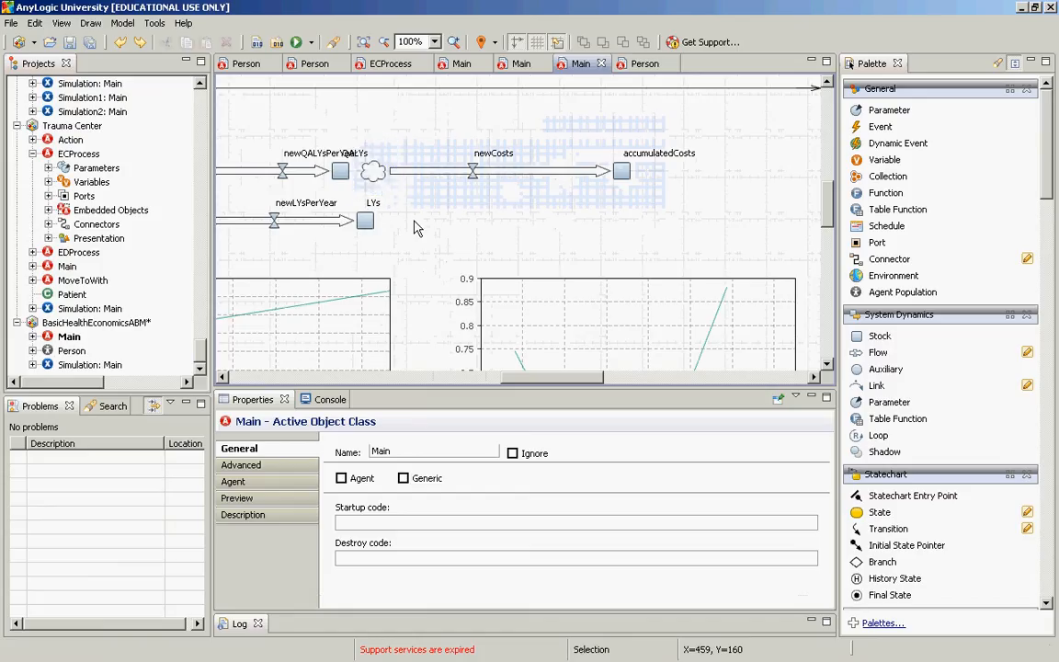
left_click(349, 201)
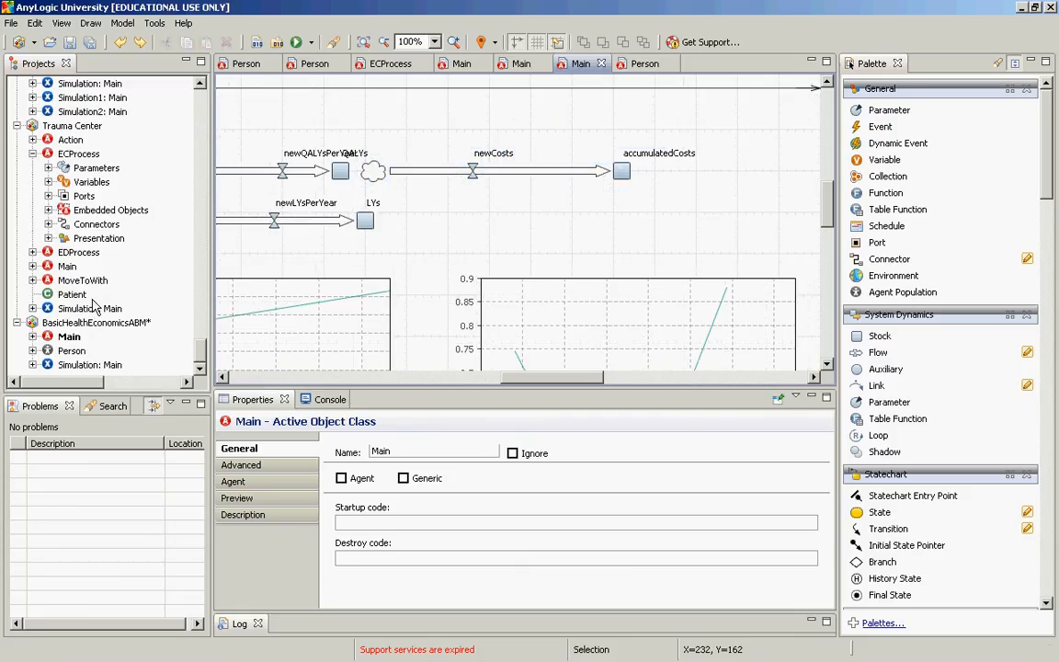
left_click(33, 337)
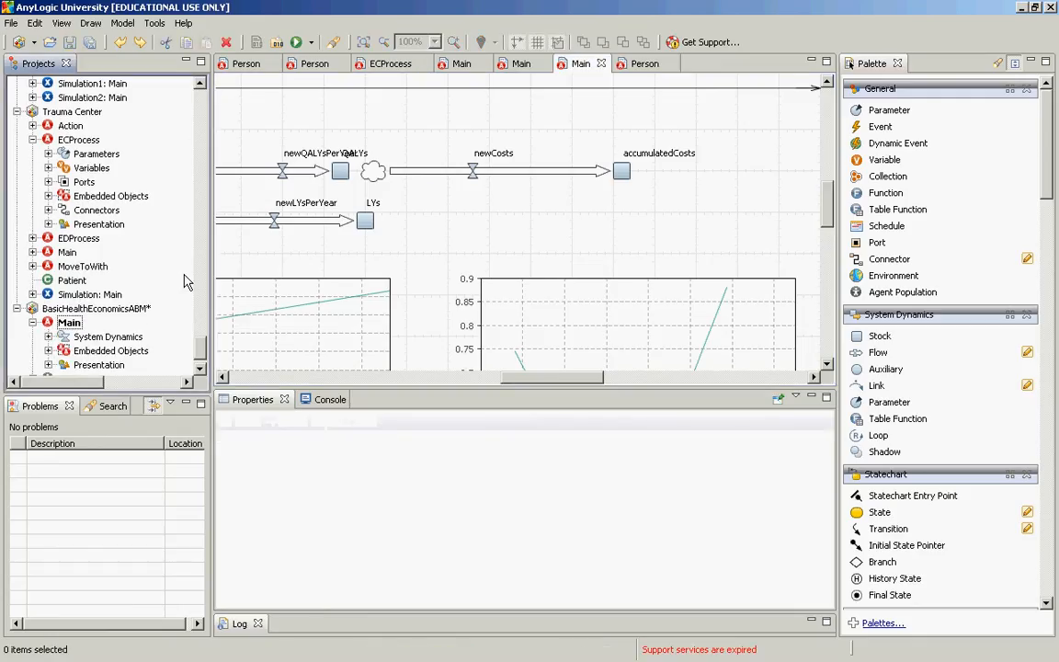
left_click(222, 378)
left_click(223, 378)
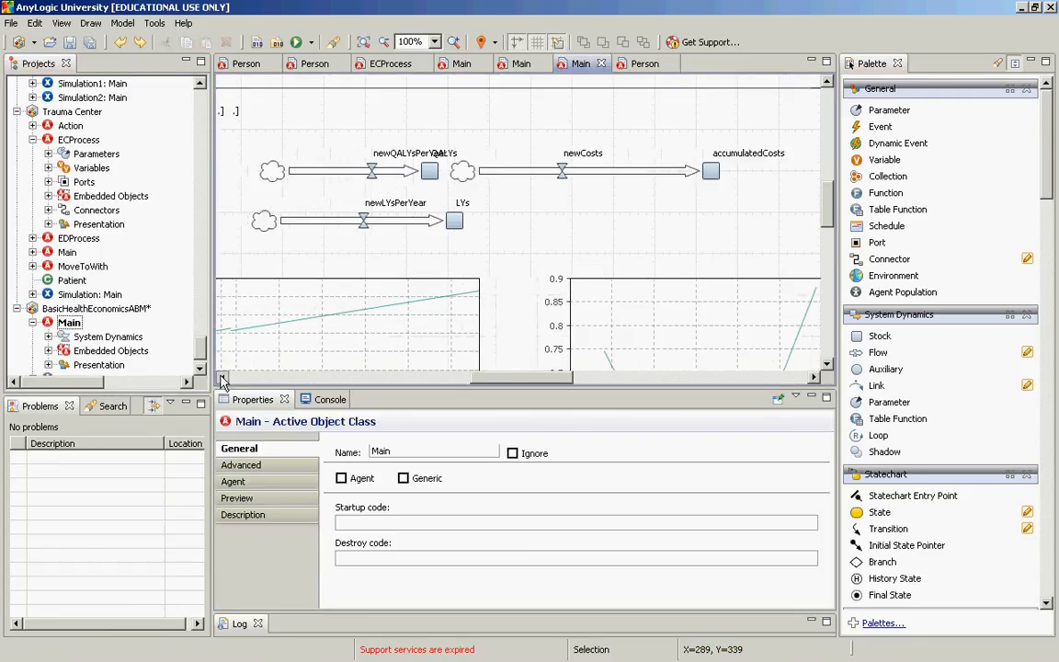
left_click(223, 378)
left_click_drag(299, 136, 506, 204)
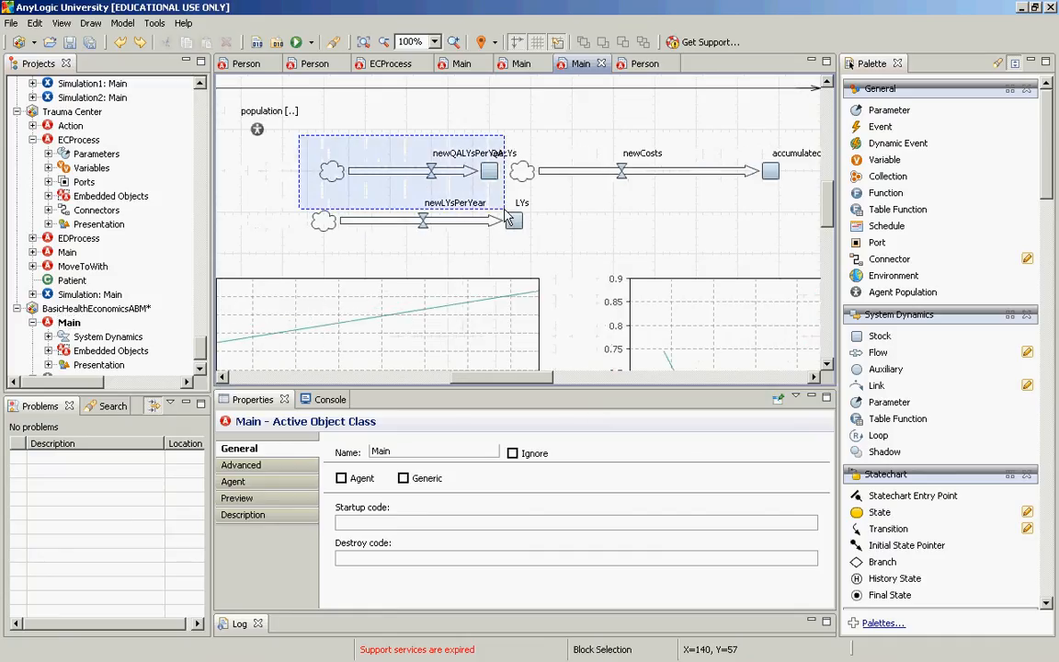
left_click(490, 175)
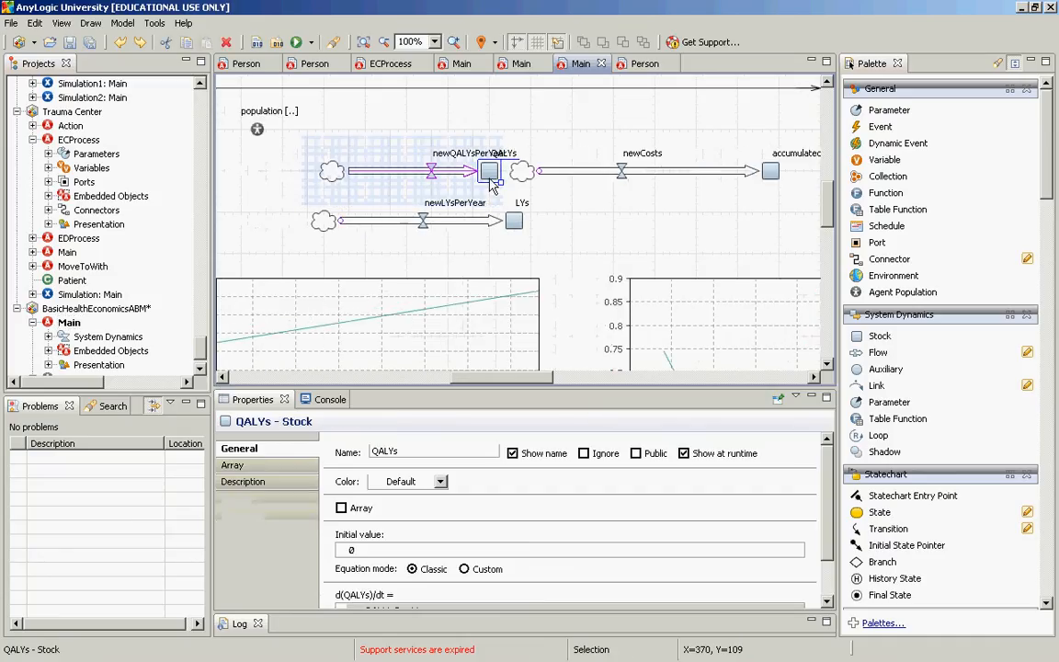
left_click_drag(490, 176, 440, 178)
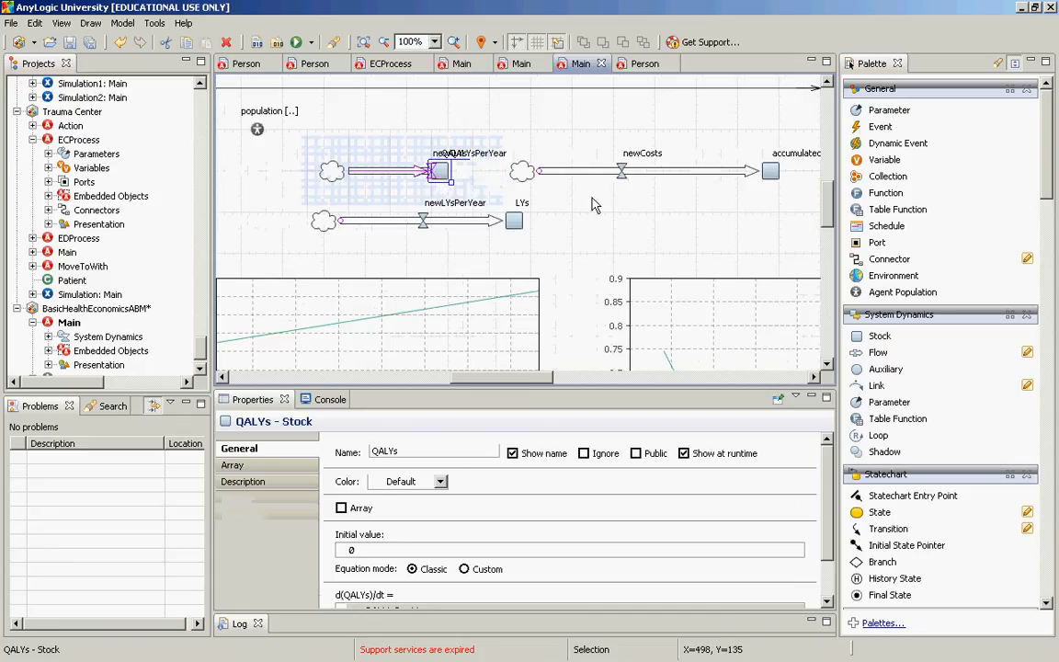
key("ctrl+z")
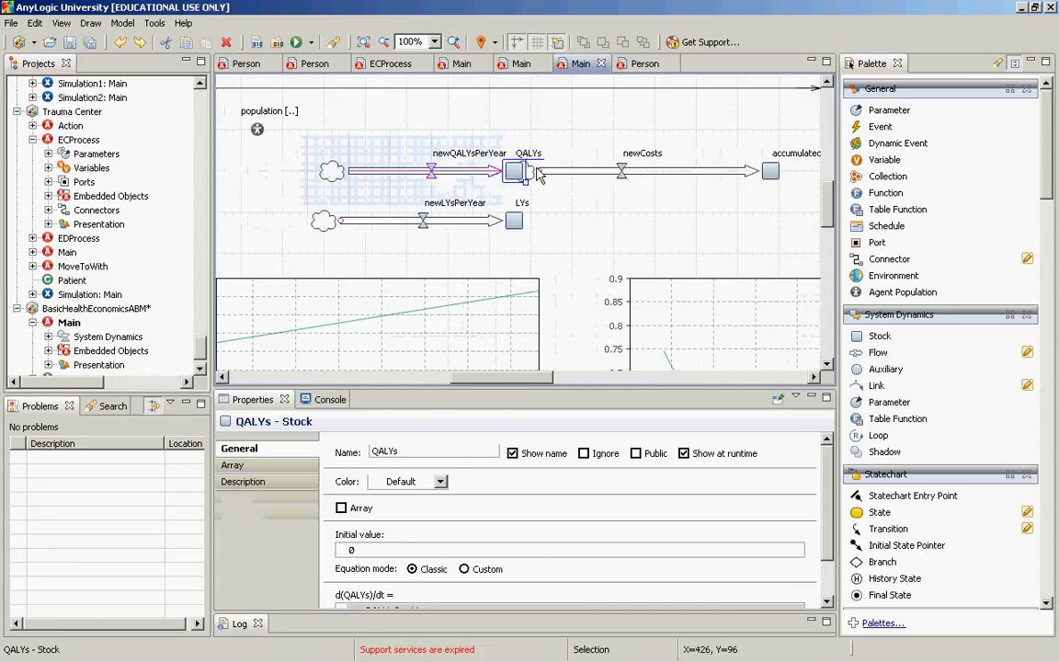
Shift the newCosts flow right, clear of the QALYs stock, and move accumulatedCosts onto its arrowhead to reconnect them
left_click_drag(543, 177, 753, 177)
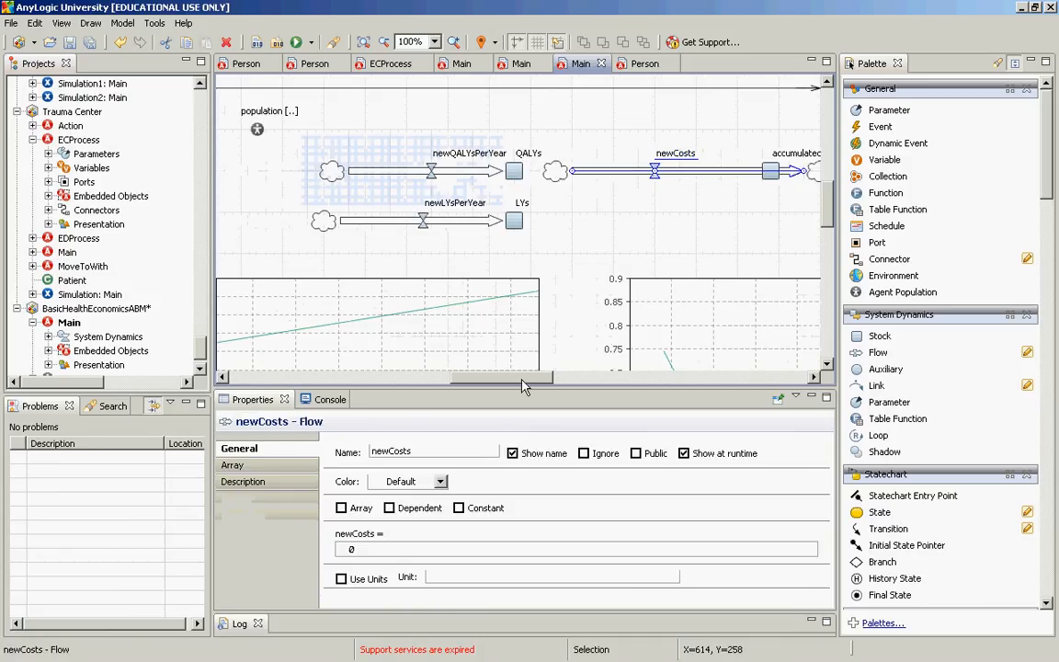
left_click(592, 377)
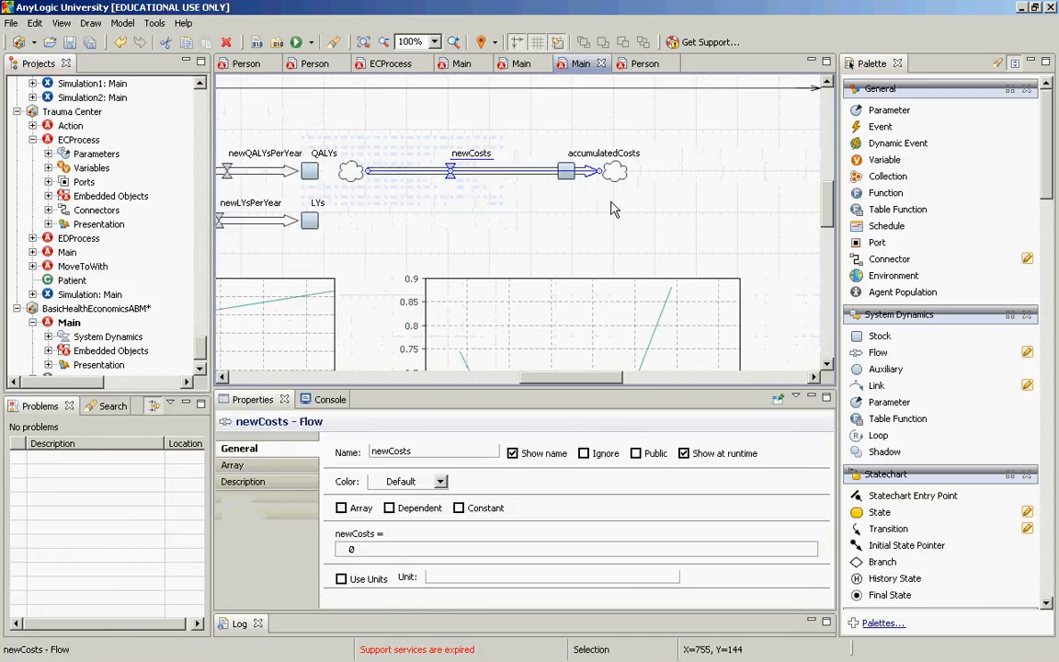
left_click_drag(570, 167, 599, 171)
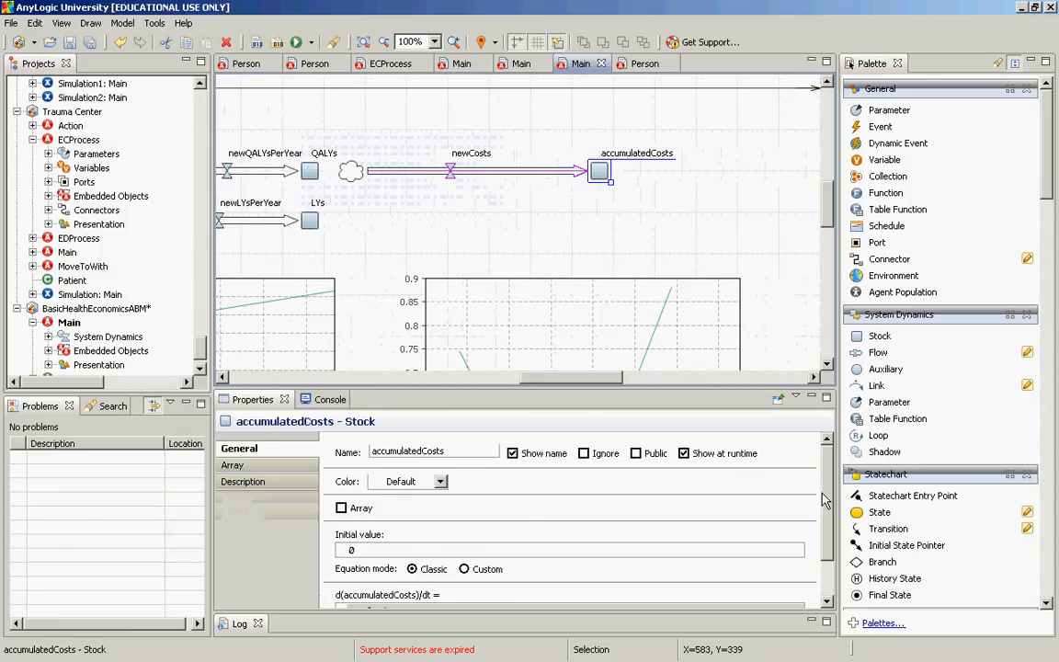
Check the accumulatedCosts stock's rate equation and open the newCosts flow's formula for editing
scroll(831, 494, "down", 3)
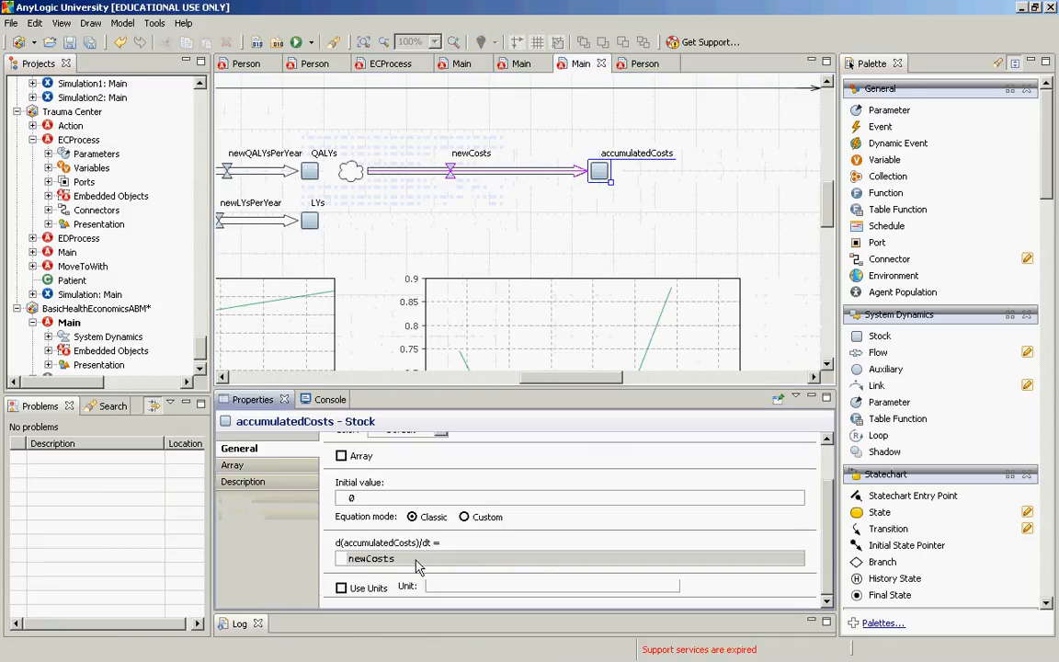
left_click(451, 179)
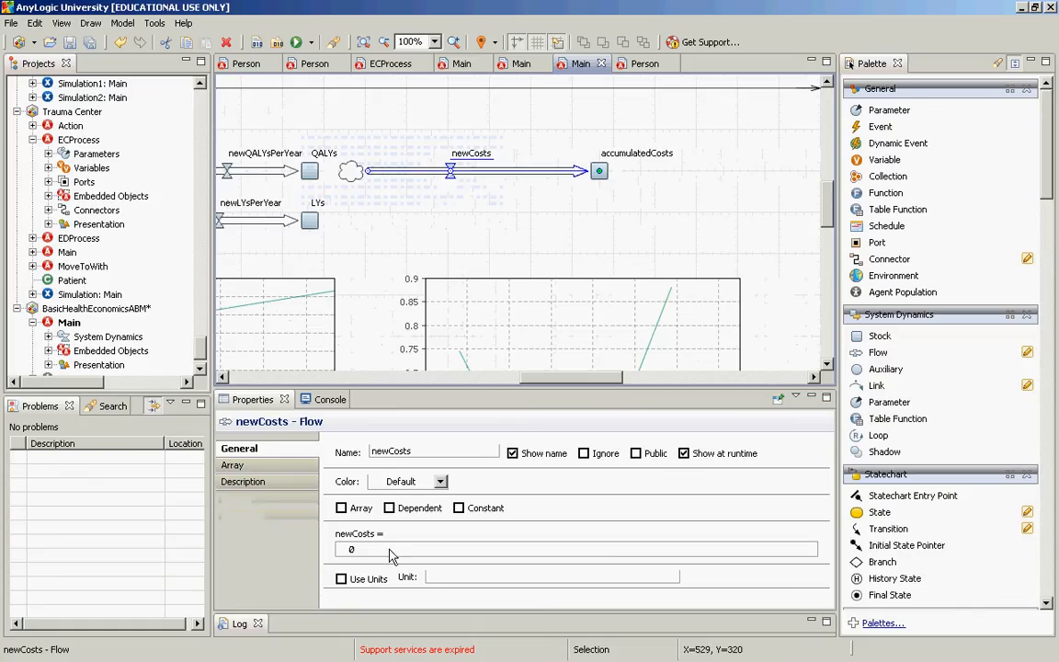
left_click(367, 551)
double_click(348, 550)
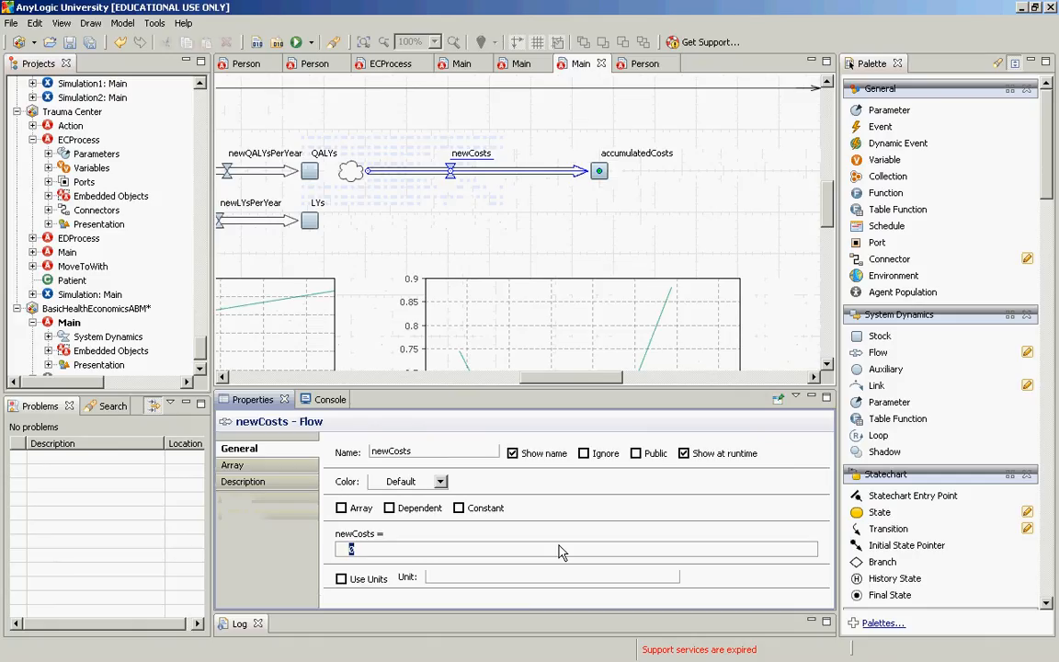
Add a second statistic to the population object and name it newCostsPerYear
left_click_drag(566, 378, 477, 377)
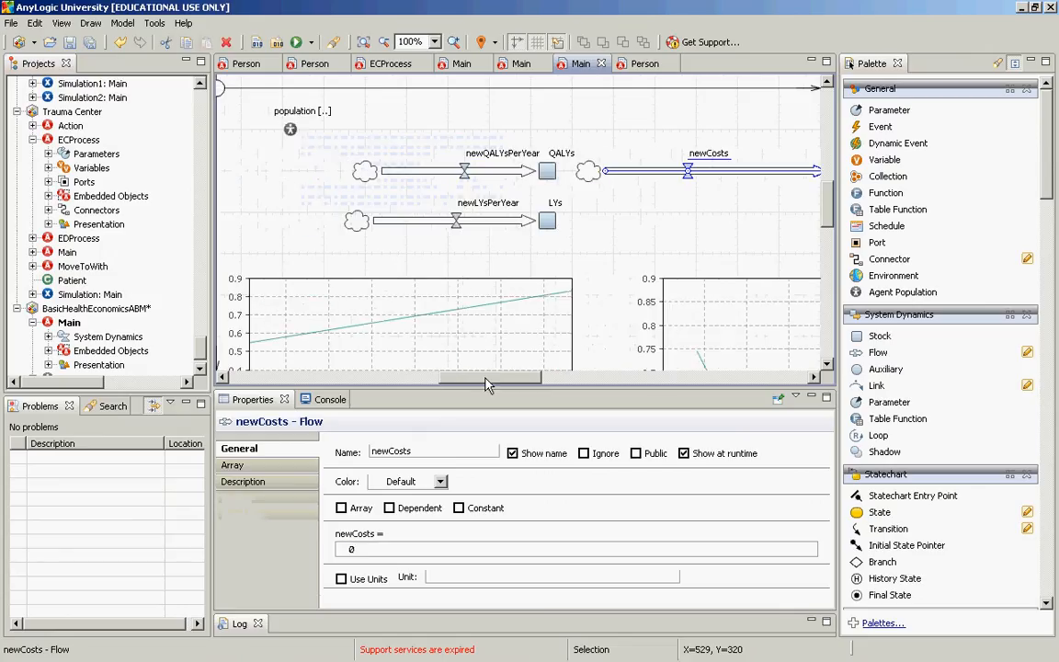
left_click(290, 131)
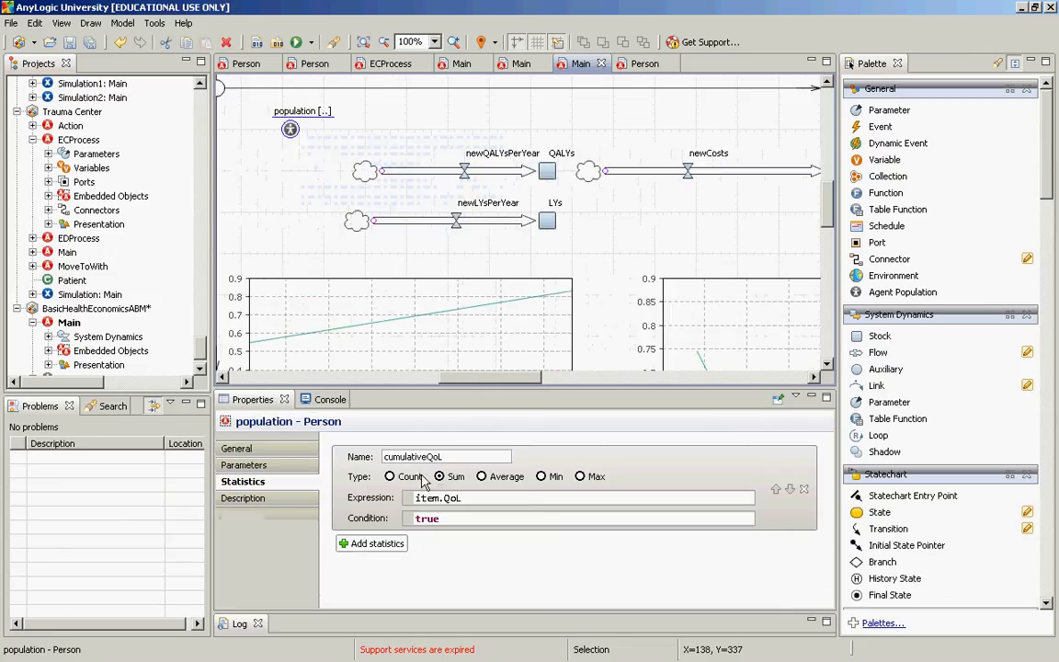
left_click(372, 543)
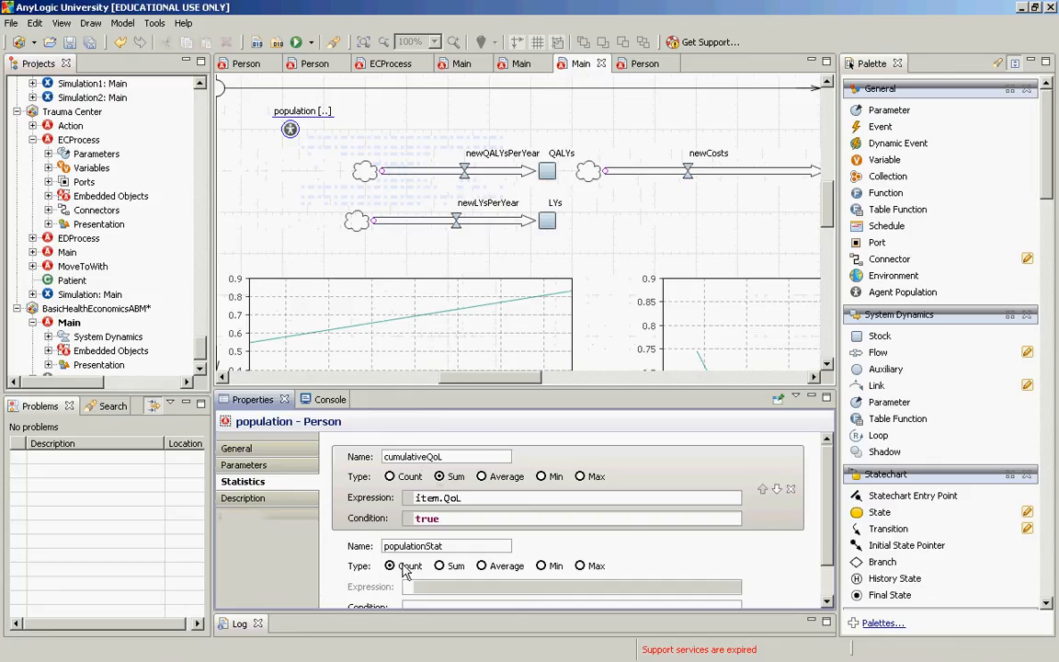
double_click(414, 546)
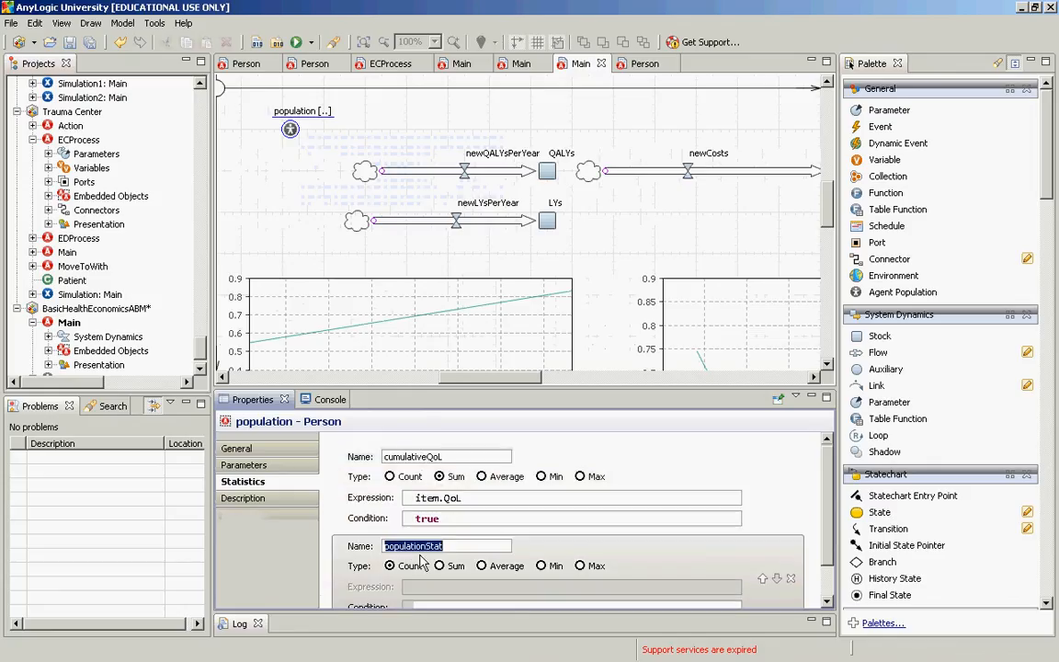
type("new")
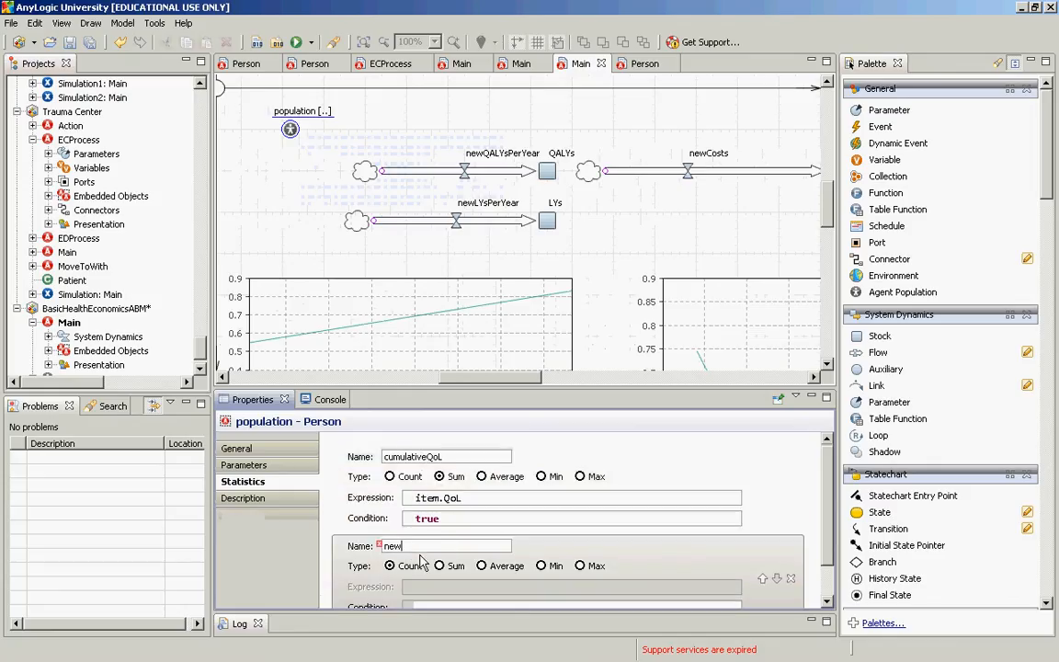
type("CostsPerYear")
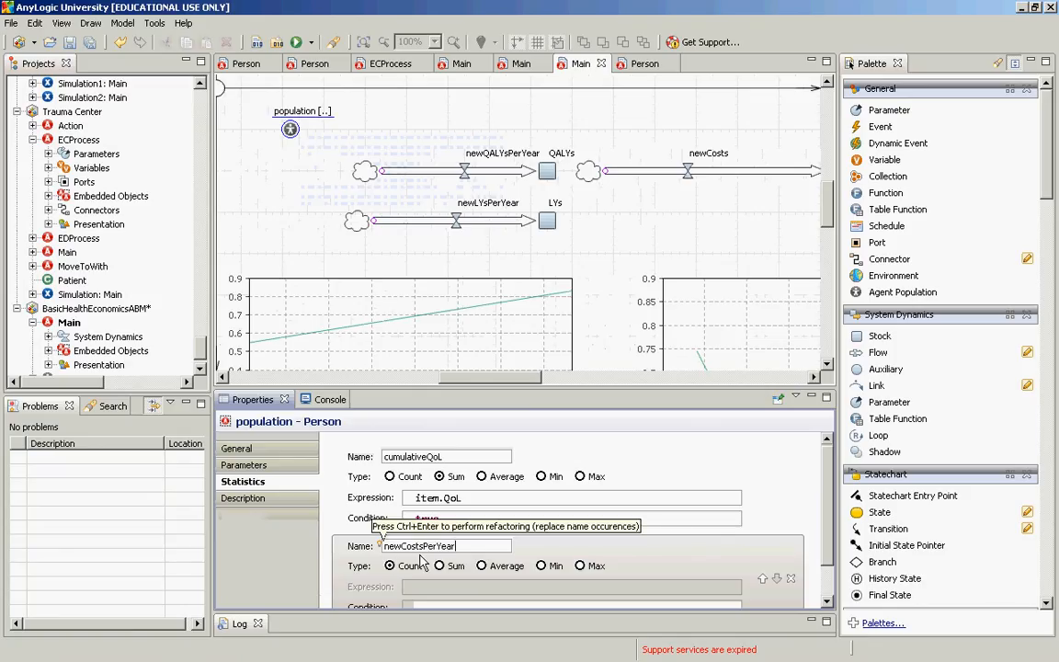
Set the newCostsPerYear statistic's type to Sum and its condition to true
scroll(754, 533, "down", 2)
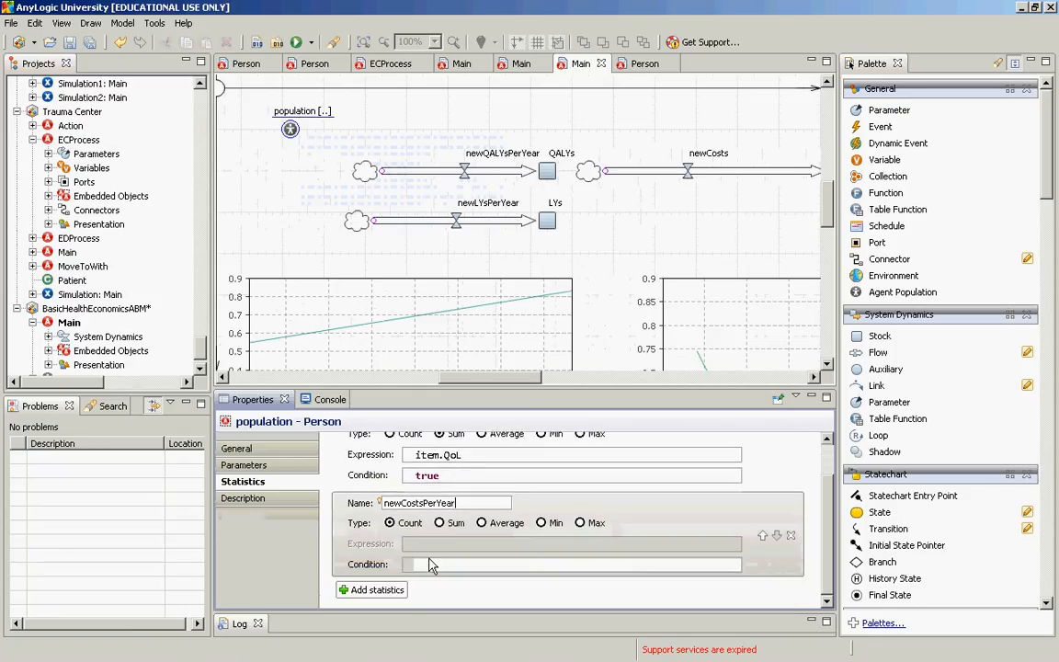
left_click(432, 565)
scroll(391, 515, "up", 2)
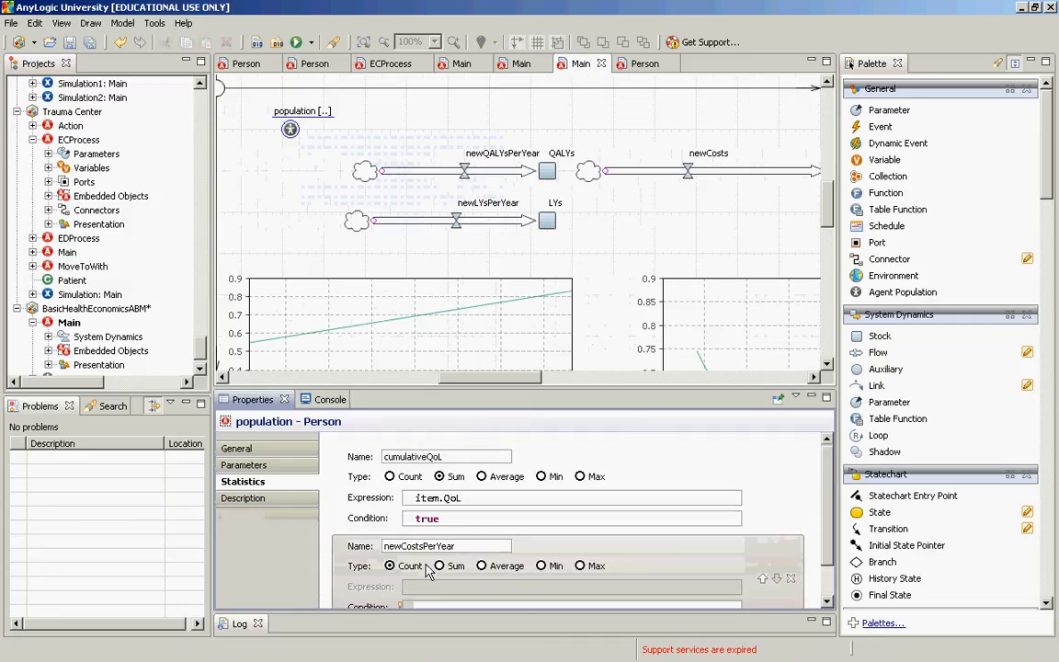
left_click(439, 566)
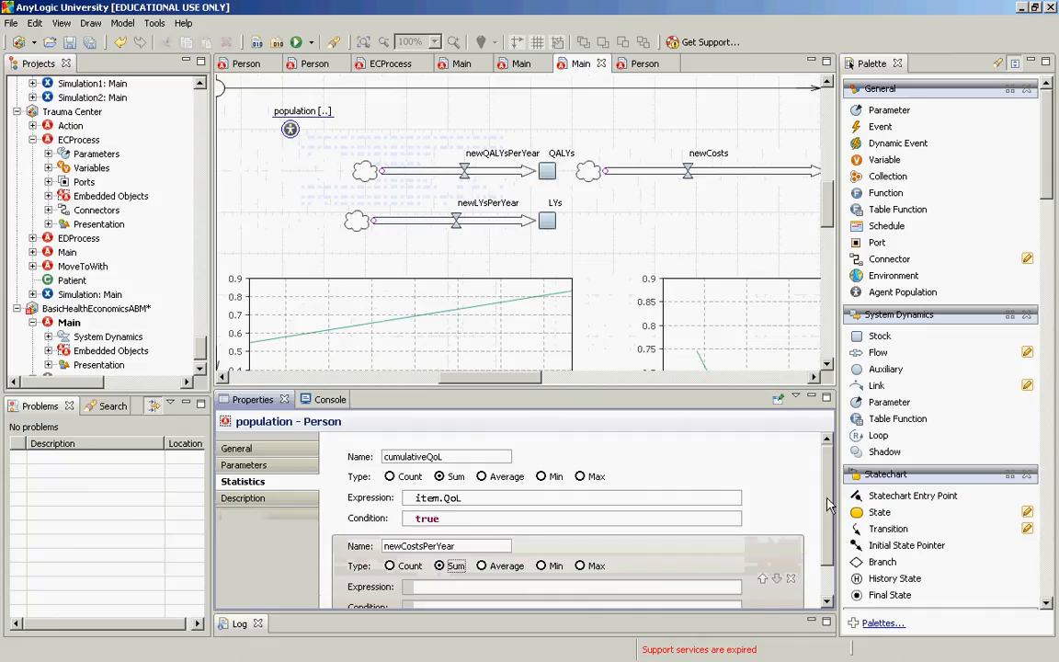
left_click(828, 600)
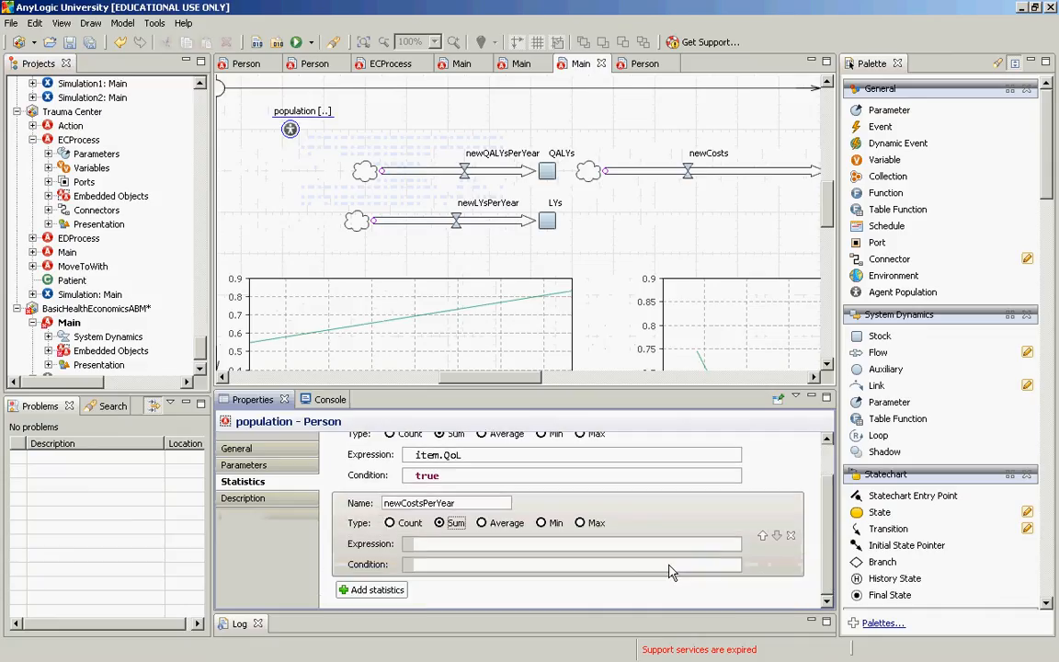
left_click(631, 569)
type("true")
Enter item.costPerYear as the newCostsPerYear statistic's expression and save the model
left_click(474, 545)
type("item.cost")
key("ctrl+space")
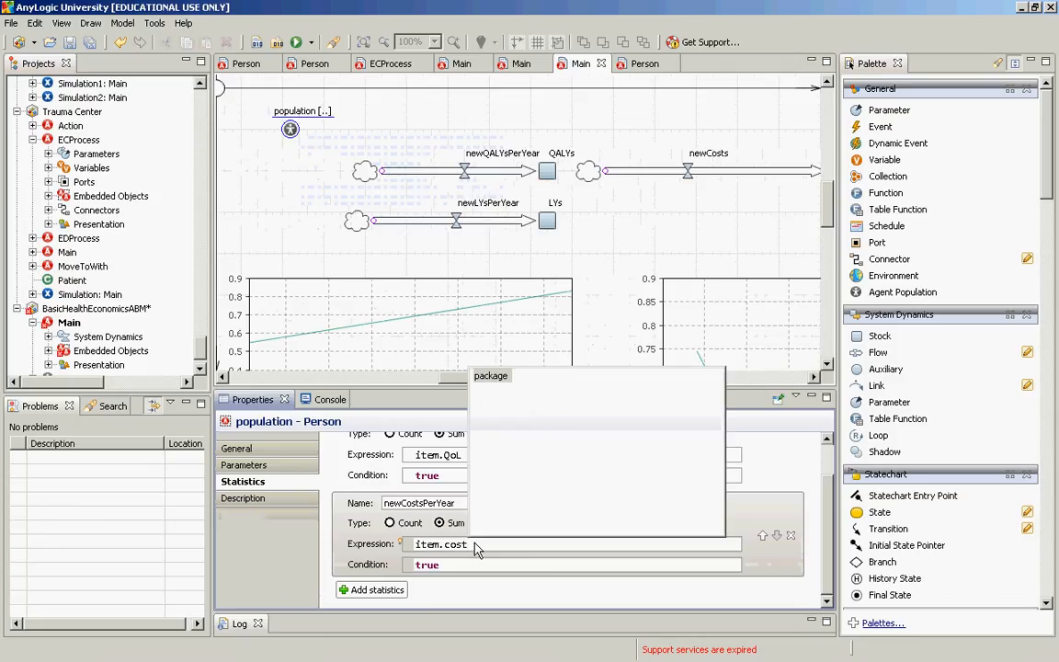
key("Escape")
type("Per")
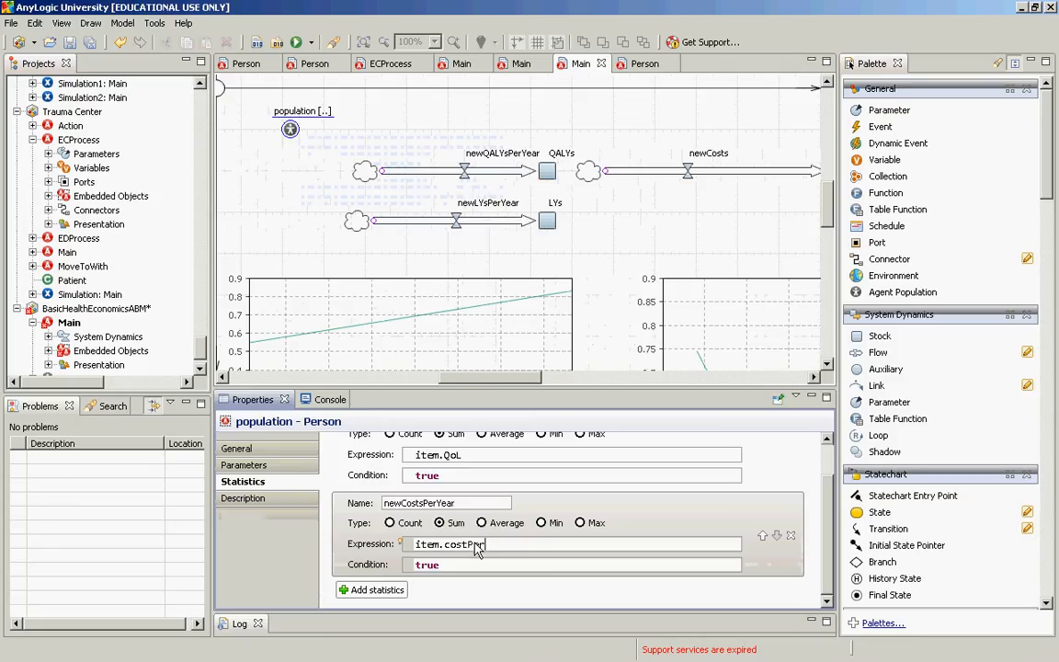
type("Year")
key("ctrl+s")
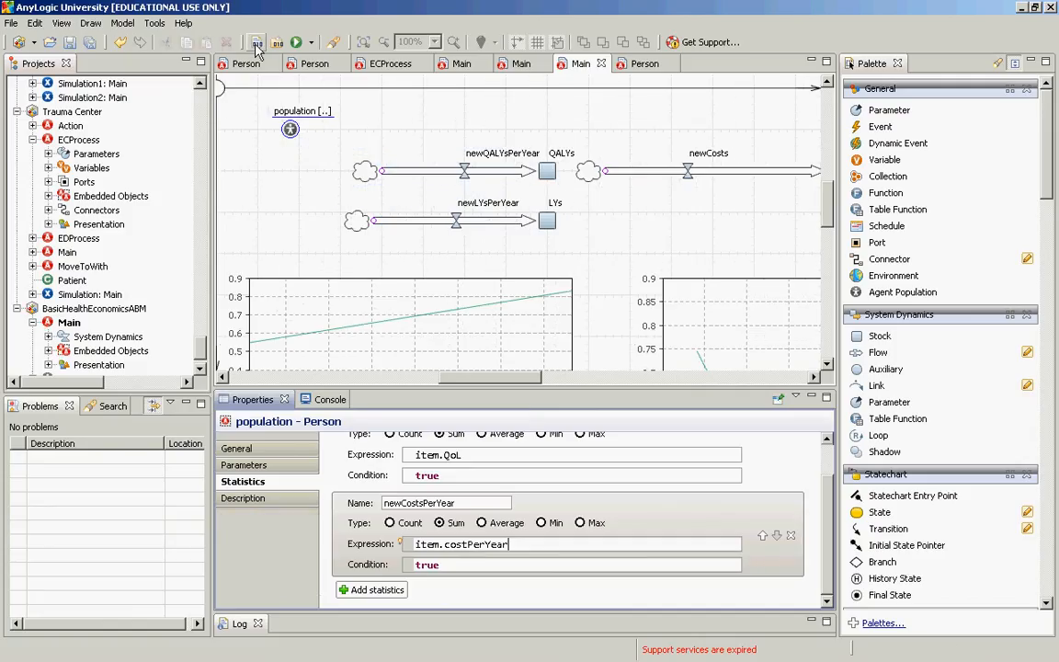
Build the model, correct the newCostsPerYear statistic's expression to item.costsPerYear and build again
left_click(257, 46)
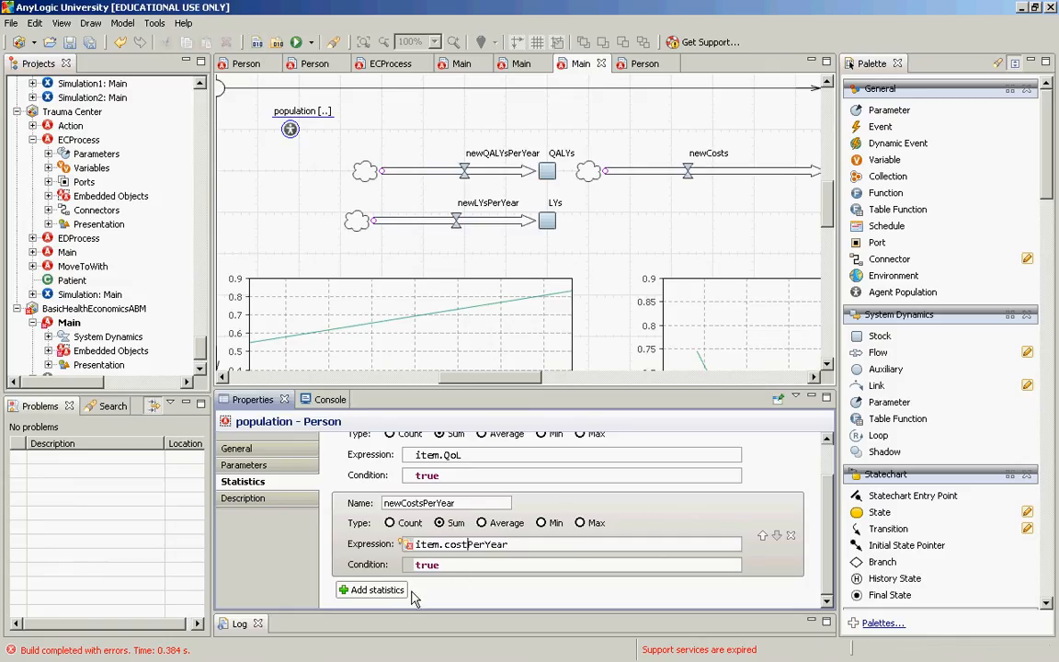
type("s")
left_click(260, 44)
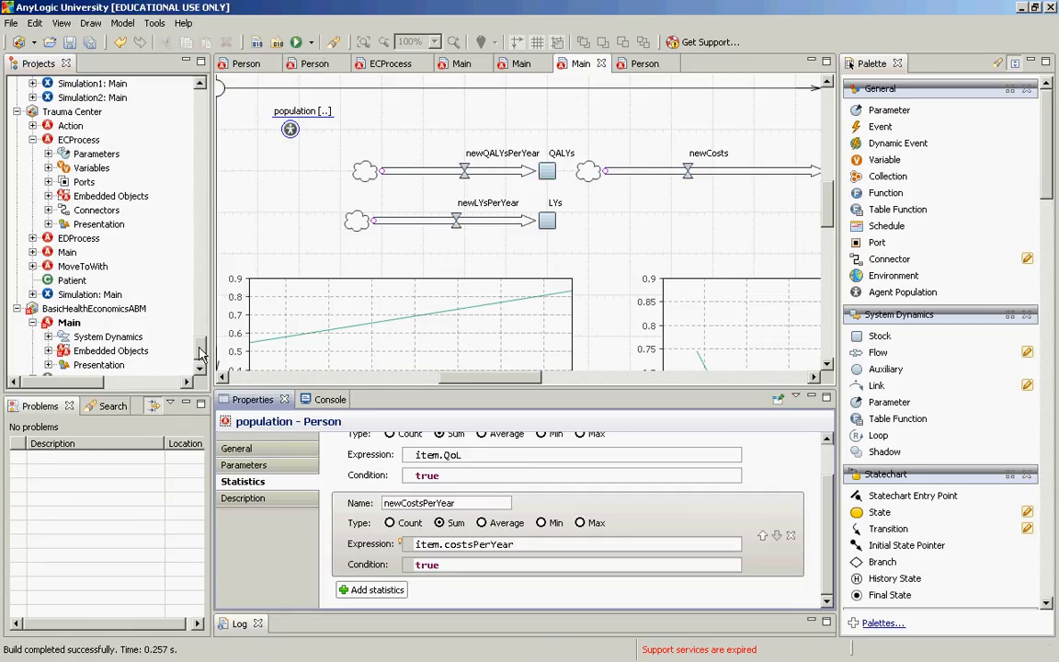
Expand the Person class's variables in the BasicHealthEconomicsABM project tree to check their names
left_click_drag(200, 353, 204, 364)
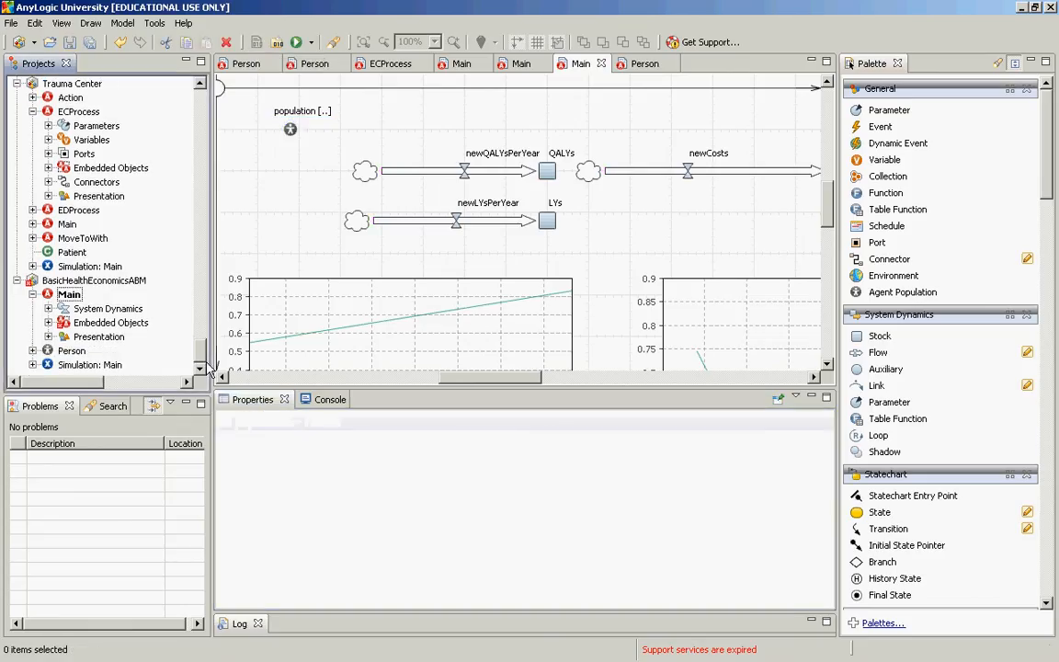
left_click(33, 350)
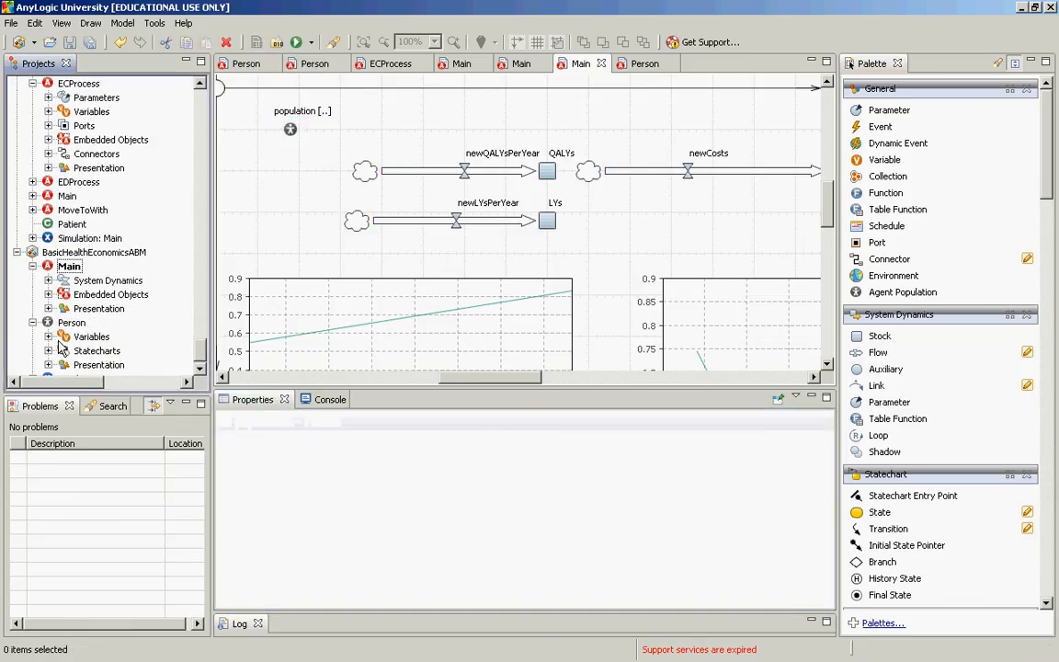
left_click(48, 337)
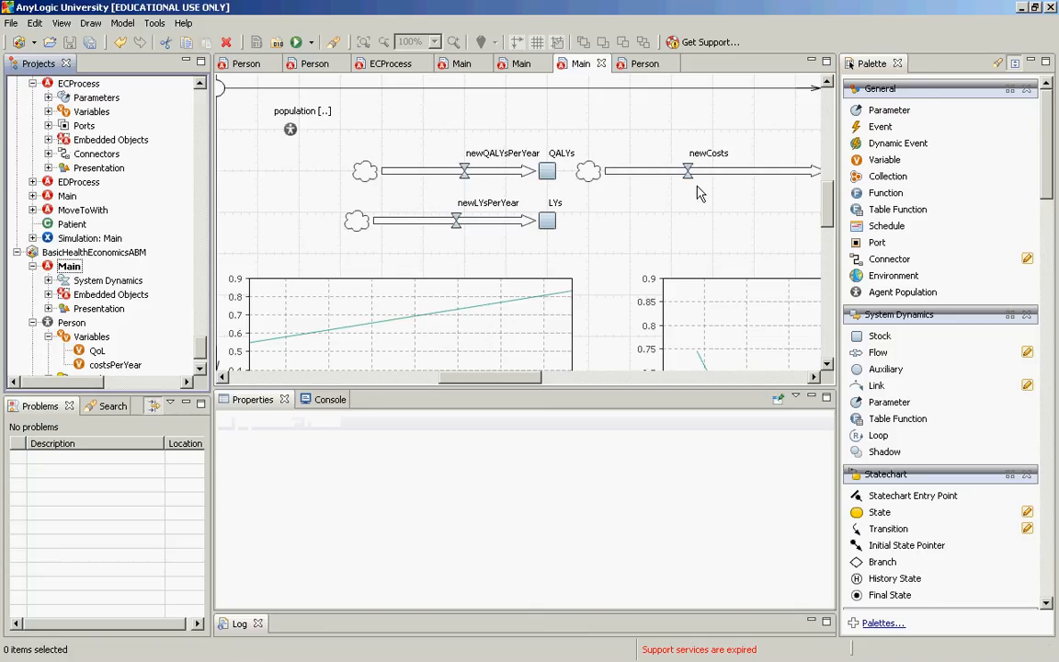
Copy the newCostsPerYear name from the second statistic of the population object
left_click(292, 131)
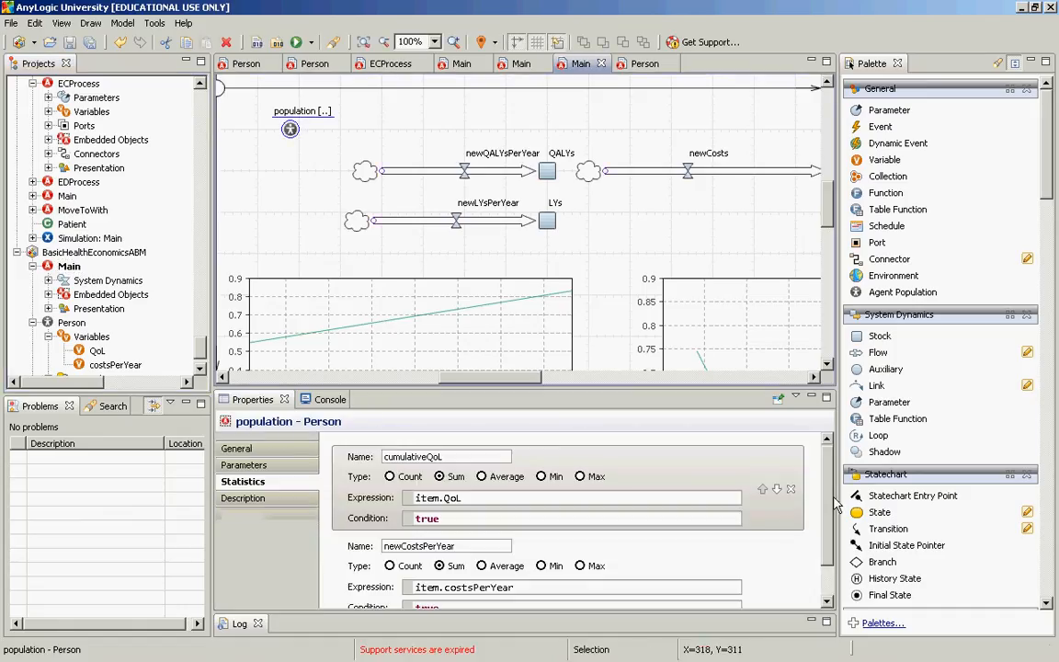
left_click_drag(832, 498, 835, 531)
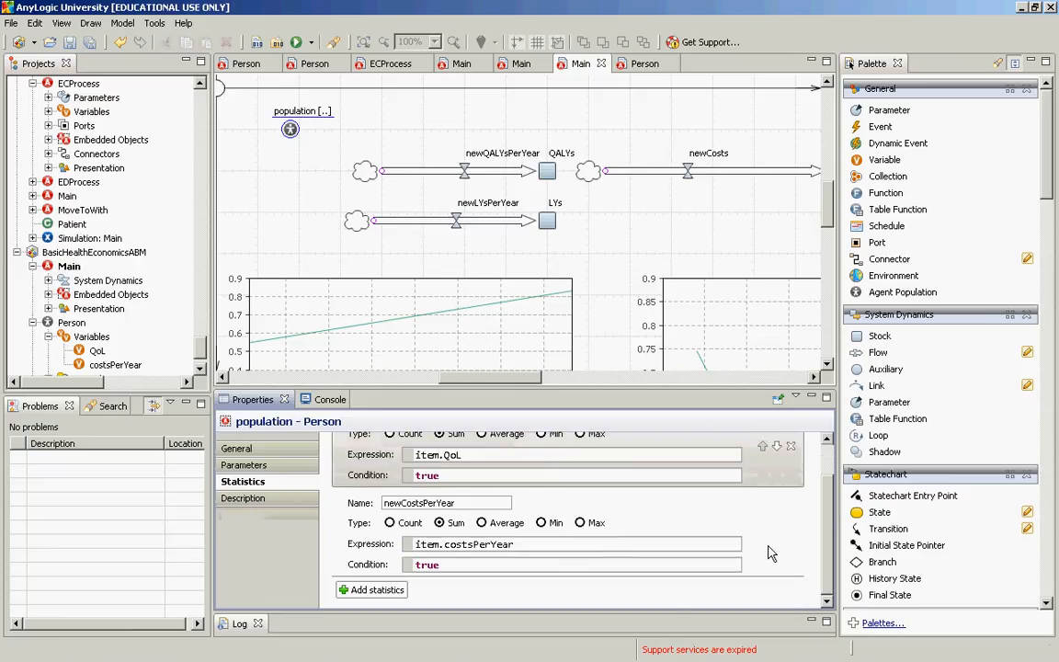
double_click(444, 505)
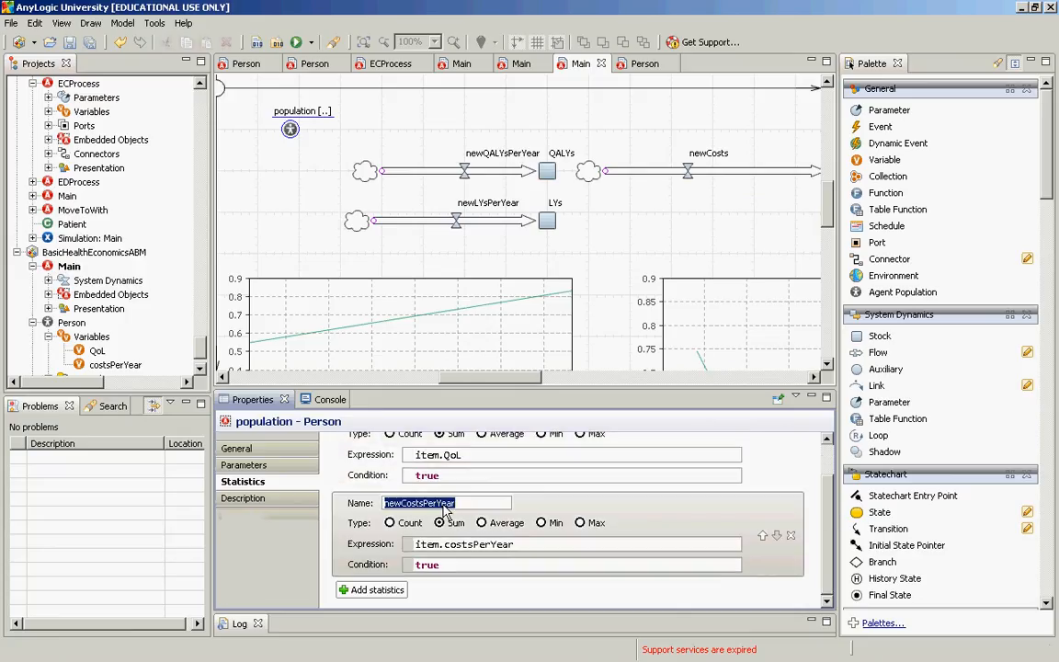
Set the newCosts flow's formula to population.newCostsPerYear() and build the model
left_click(689, 172)
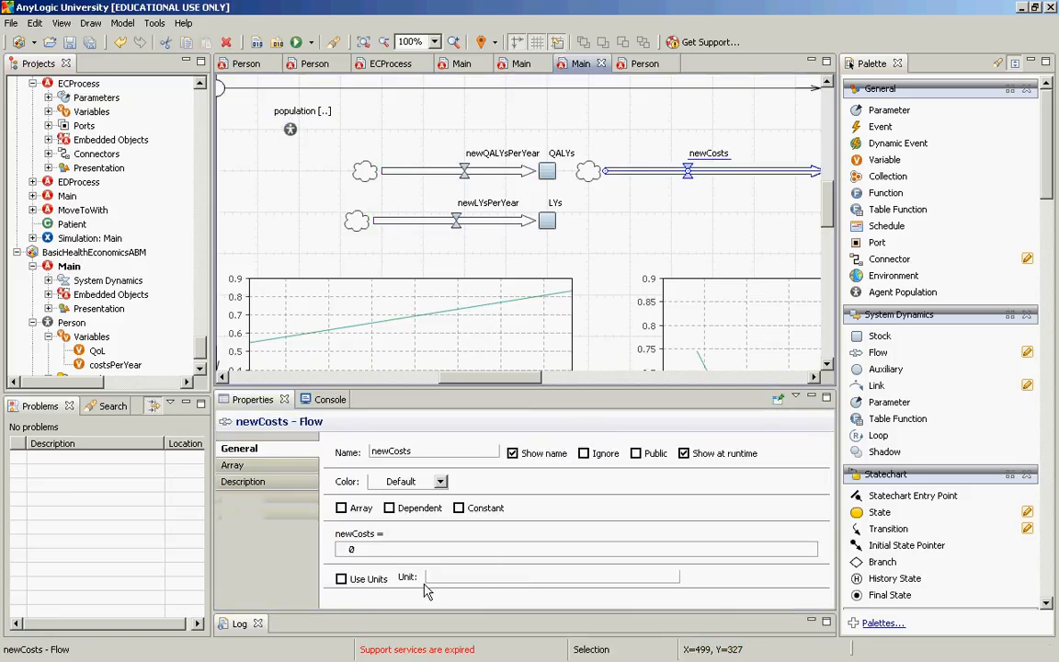
left_click(426, 551)
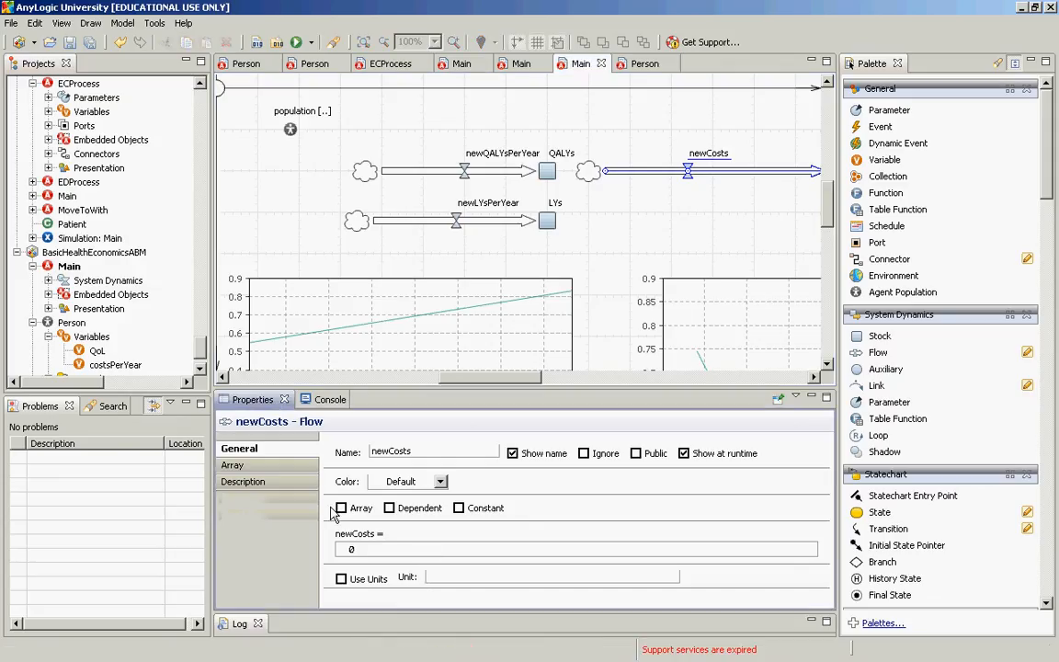
double_click(350, 549)
type("newCostsPerYear")
key("Home")
type("poplati")
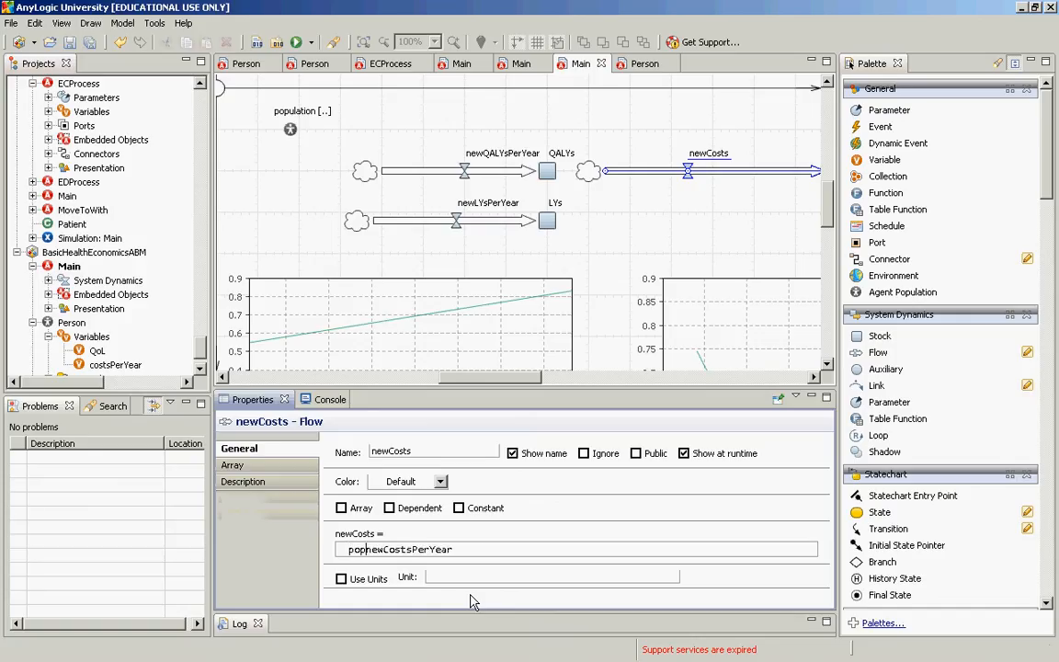
key("BackSpace")
key("BackSpace")
key("BackSpace")
type("ulation.")
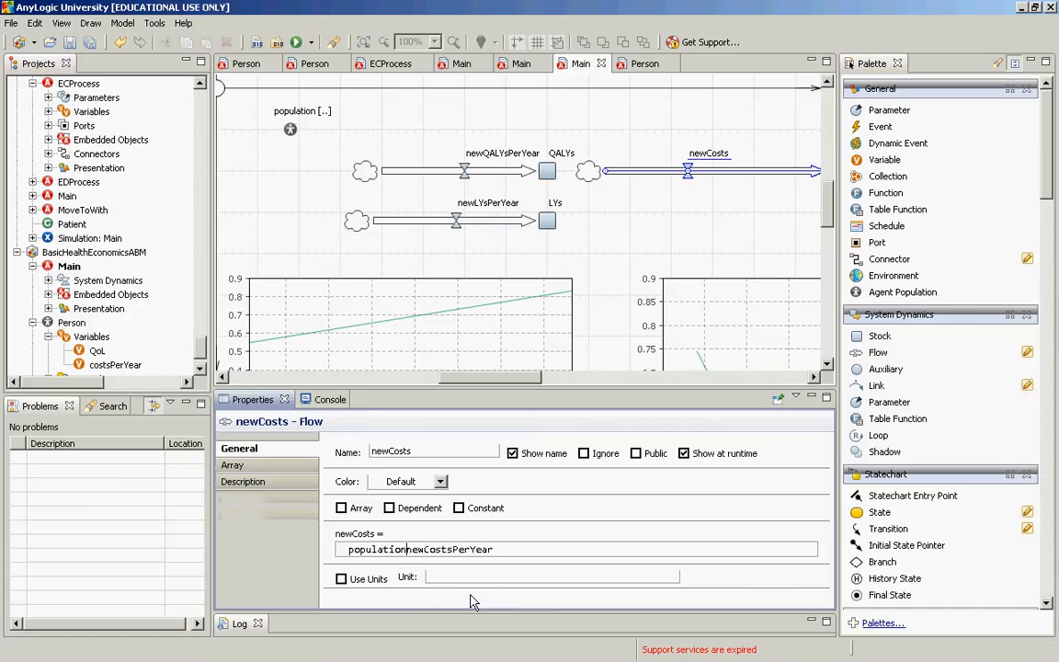
key("End")
type("()")
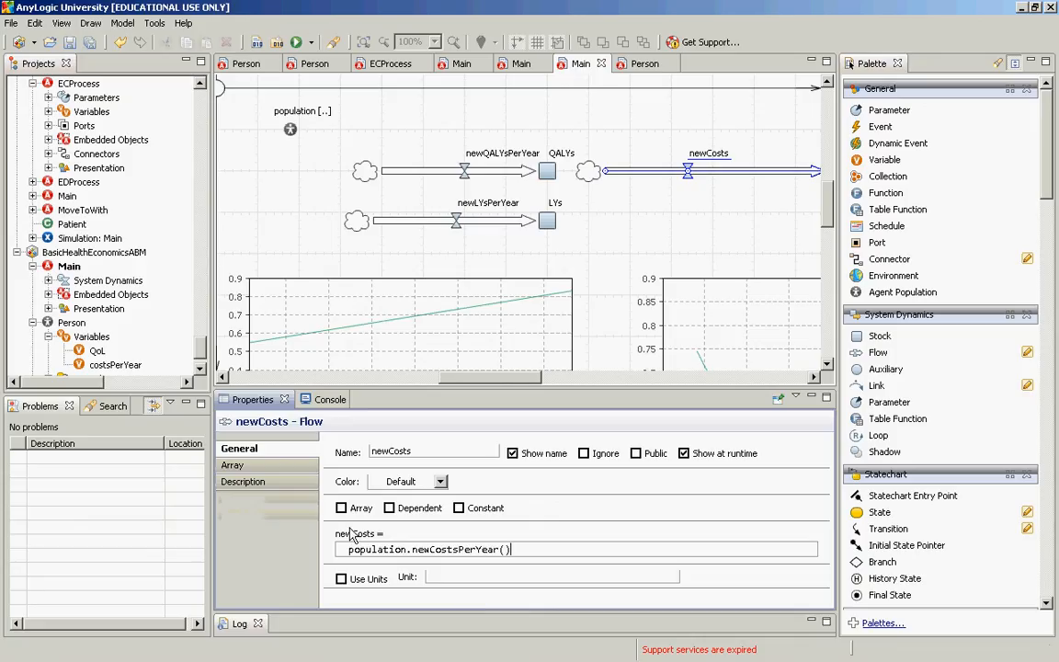
double_click(360, 548)
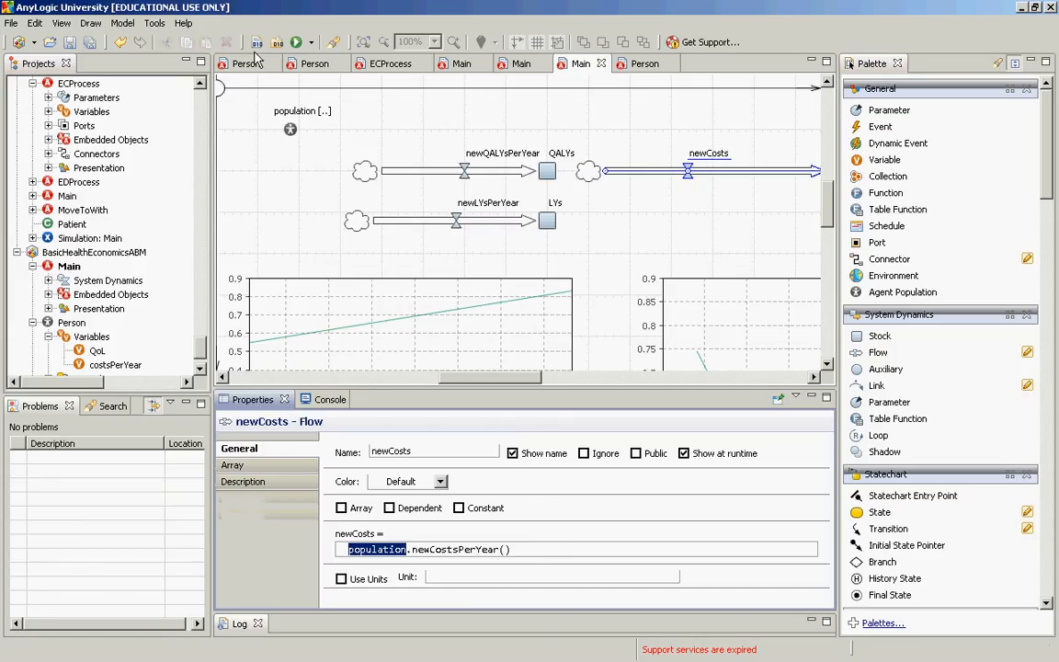
left_click(256, 42)
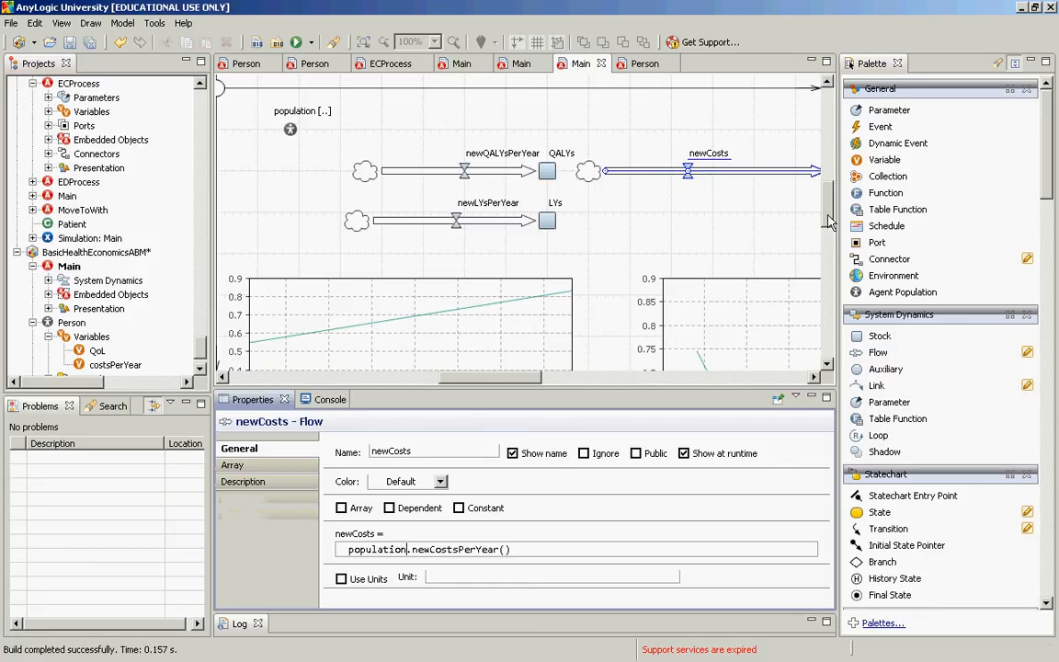
Duplicate the Life Years Lived time plot and place the copy directly below the QALYs Lived plot
left_click_drag(828, 204, 829, 299)
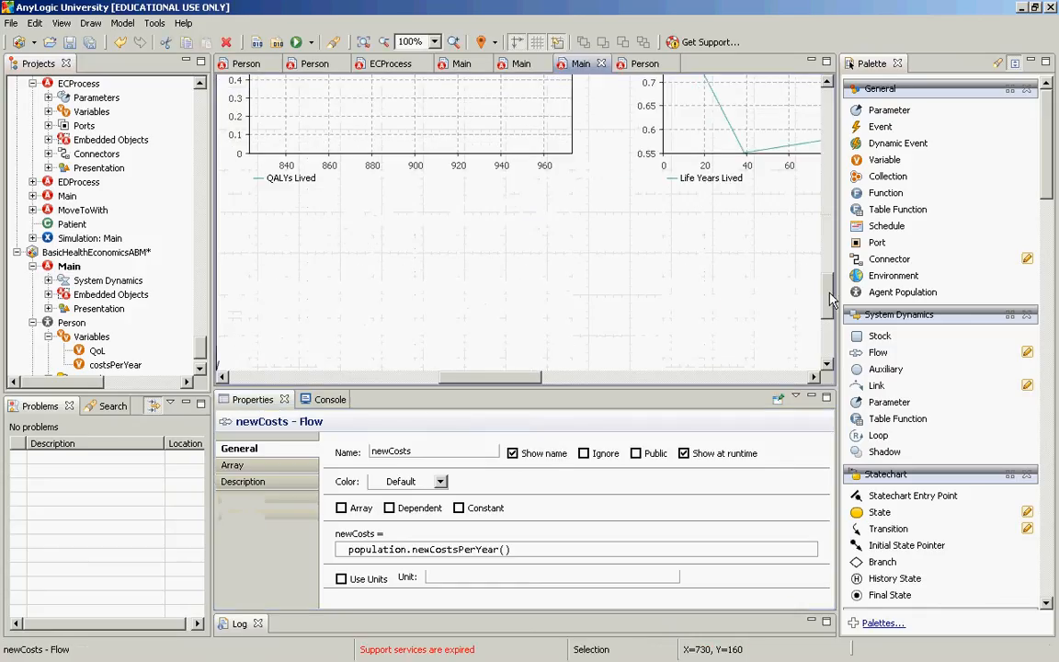
left_click(741, 145)
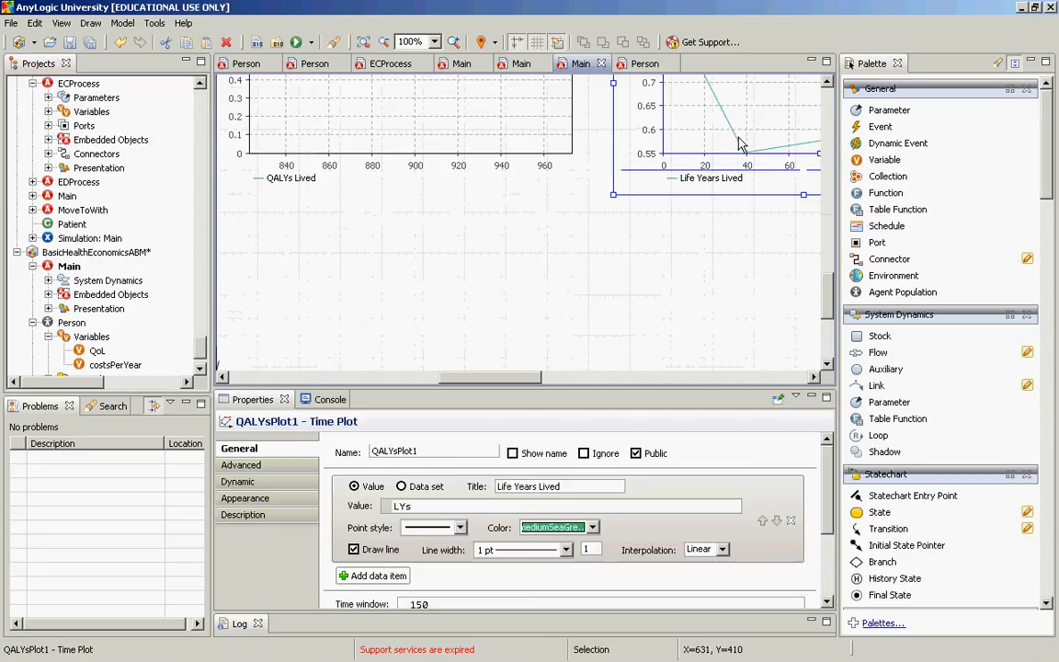
key("ctrl+v")
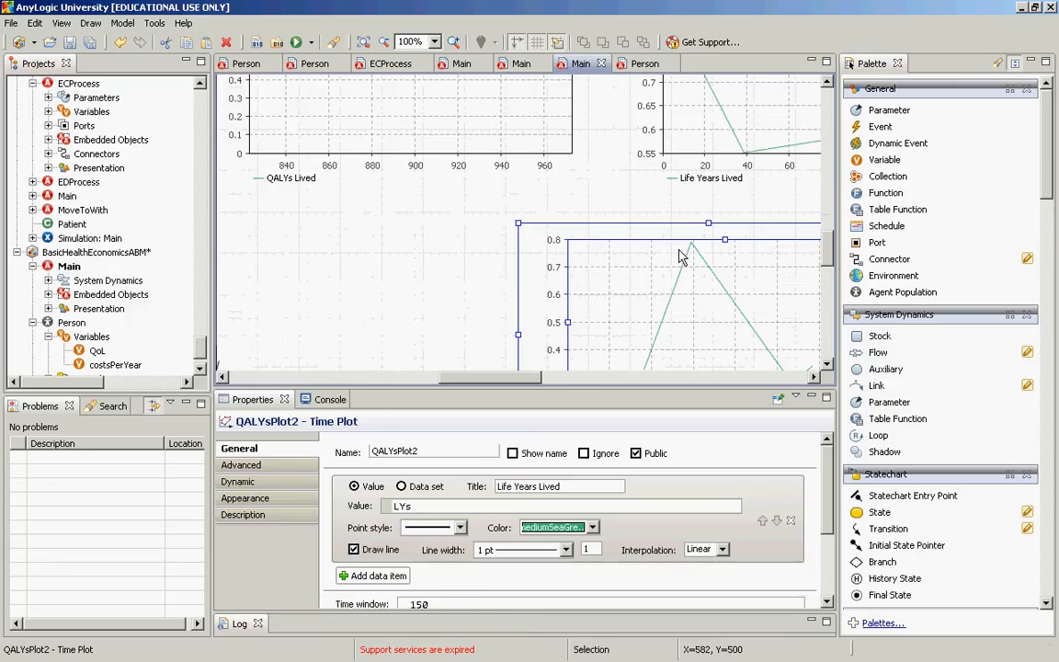
mouse_move(411, 270)
left_mouse_down()
mouse_move(299, 234)
mouse_move(358, 262)
left_mouse_up()
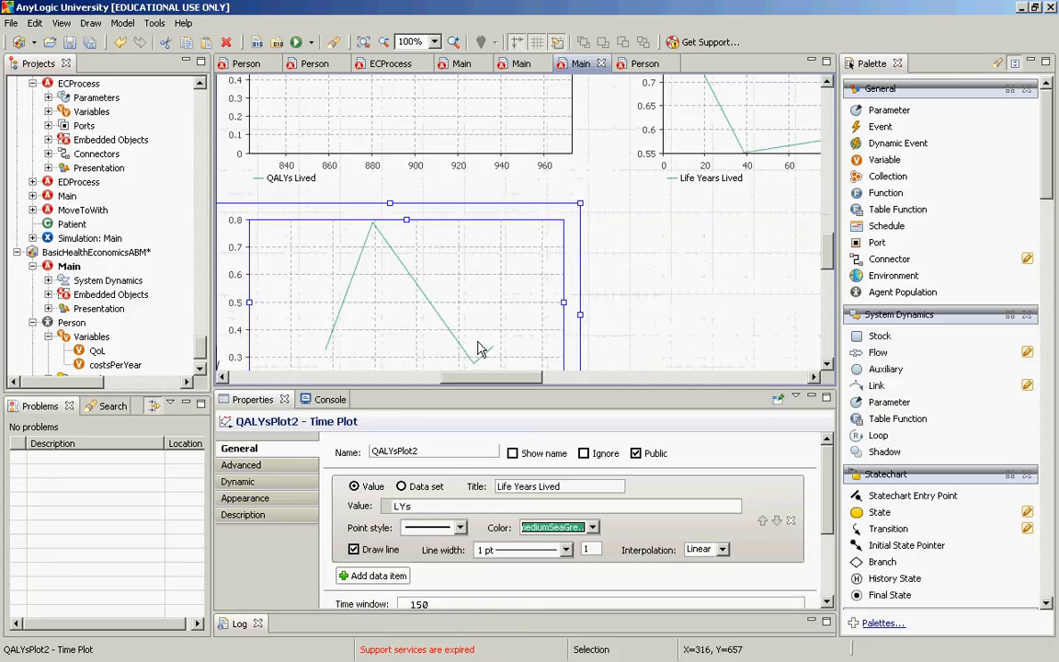
Retitle the copied time plot's data item as Cumulative Undiscounted Costs
double_click(549, 489)
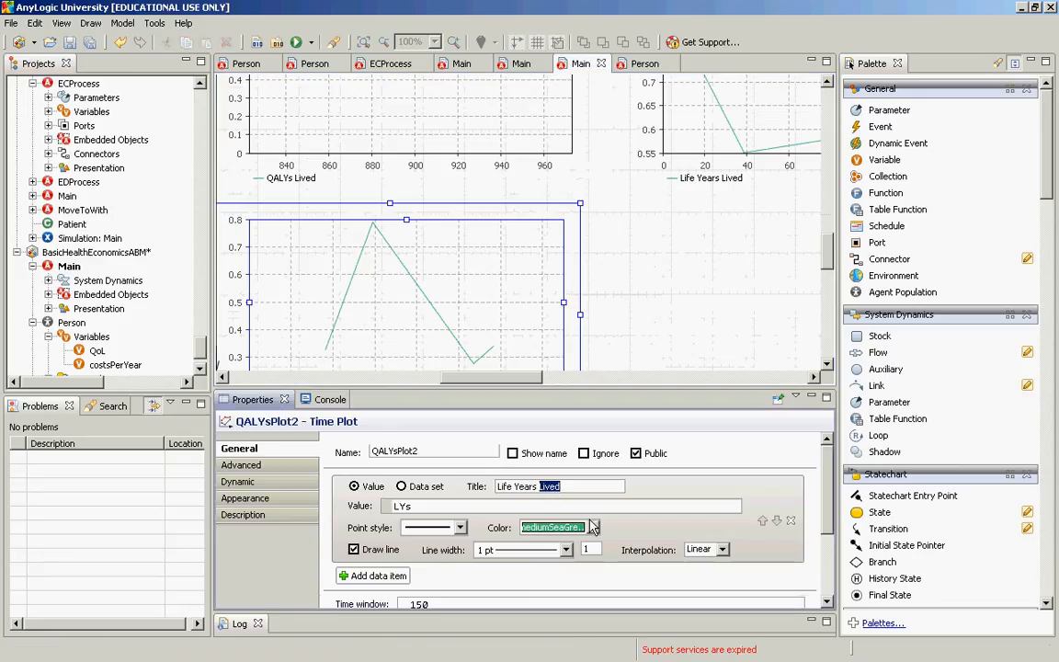
key("ctrl+shift+Left")
key("ctrl+shift+Left")
key("BackSpace")
type("Cumulative Undiscounted Costs")
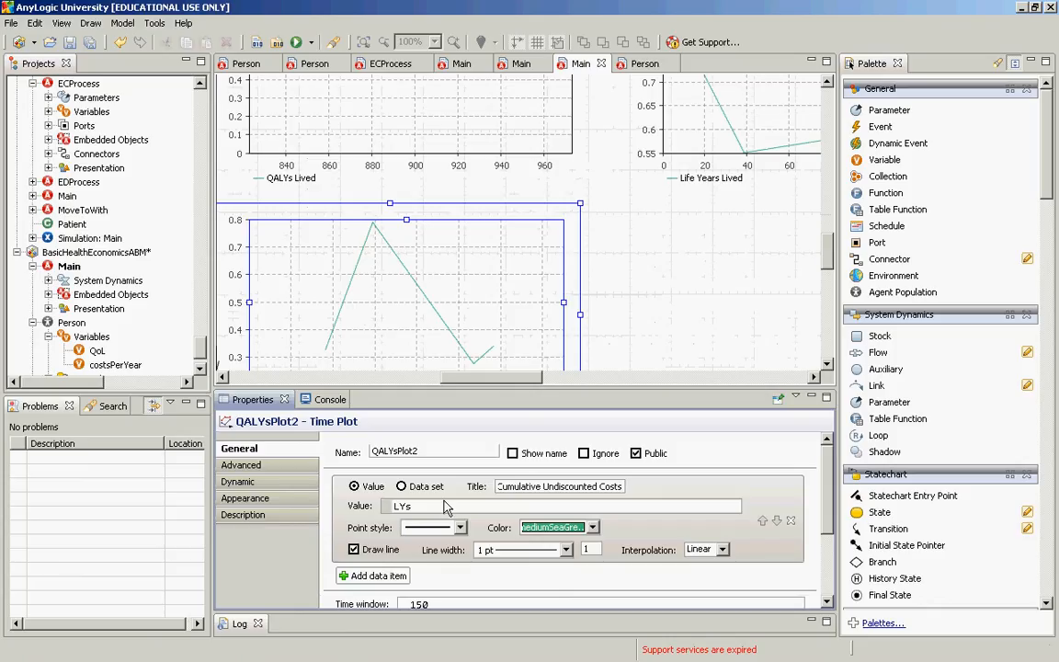
Rename the accumulatedCosts stock as accumulatedUndiscountedCosts
left_click_drag(431, 508, 473, 517)
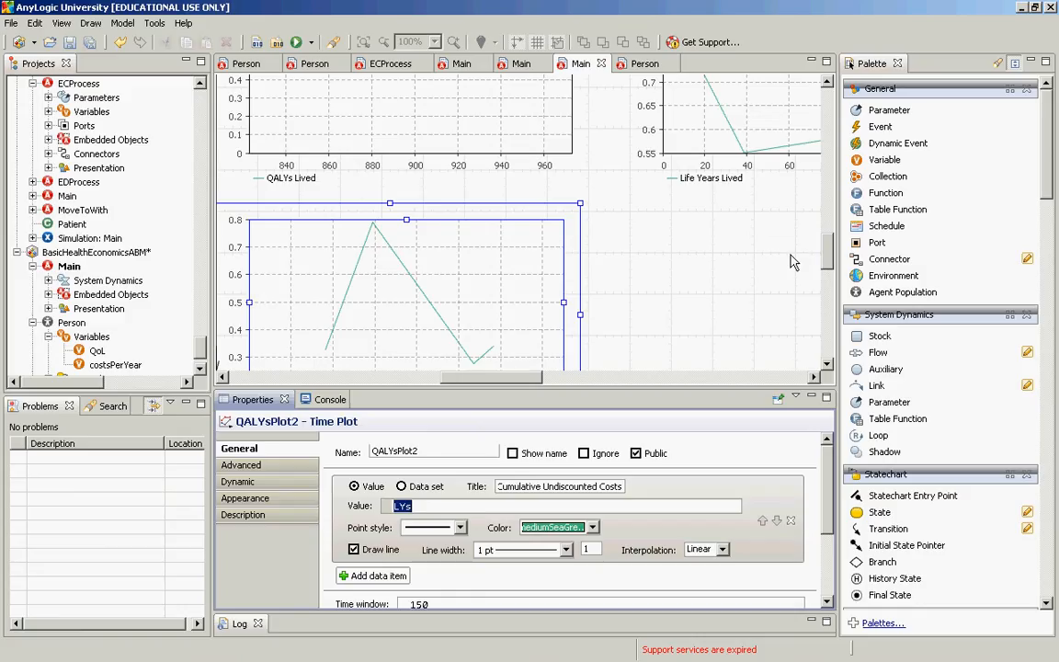
left_click_drag(828, 241, 748, 159)
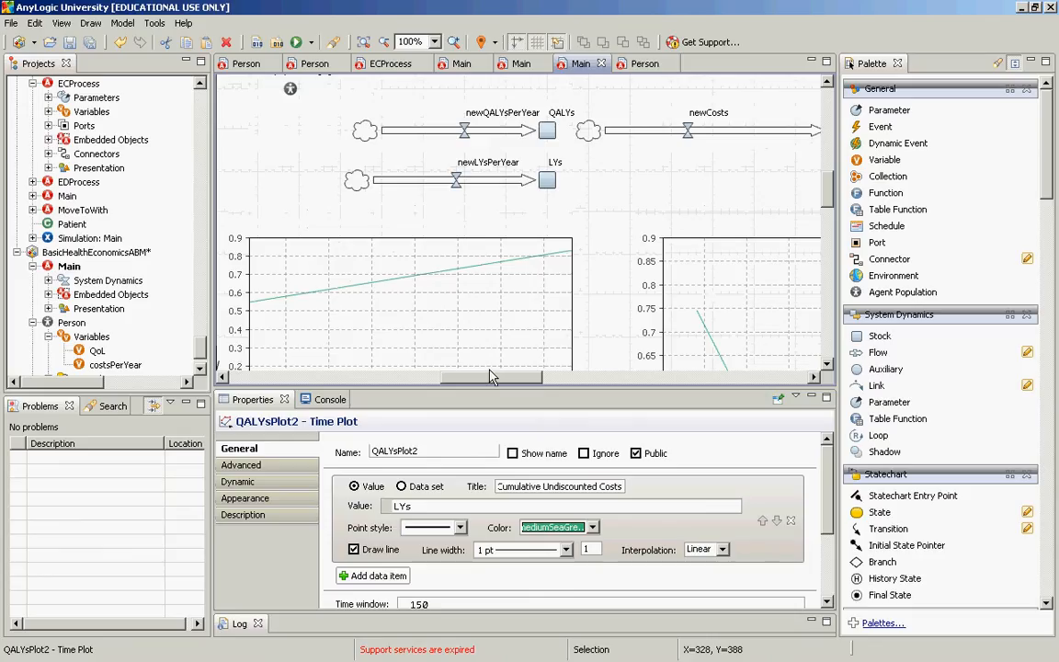
left_click_drag(490, 377, 561, 378)
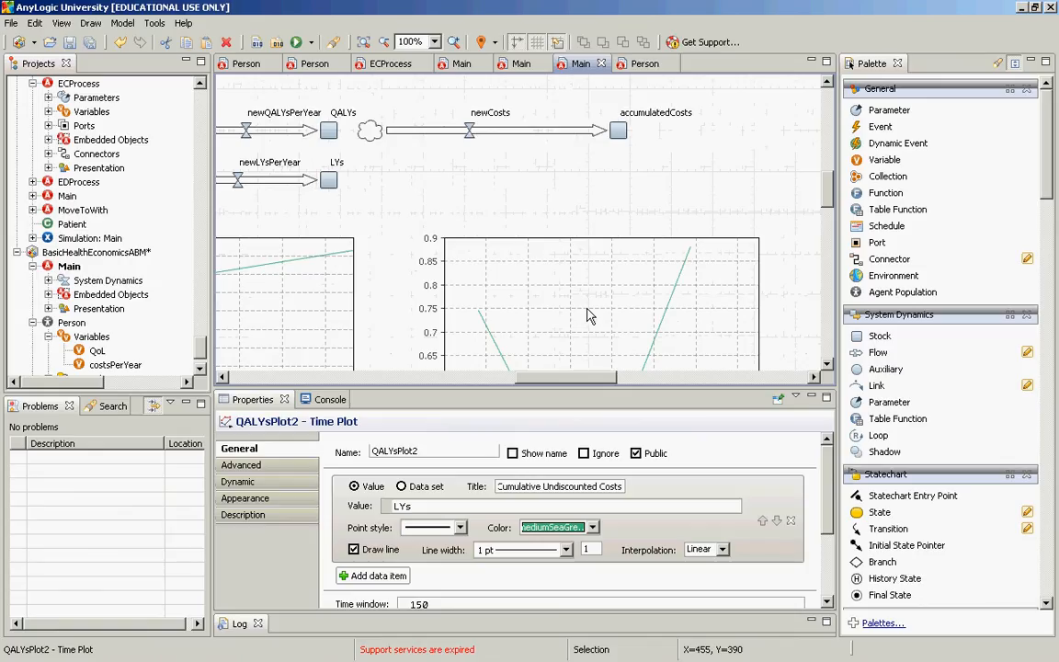
left_click(618, 130)
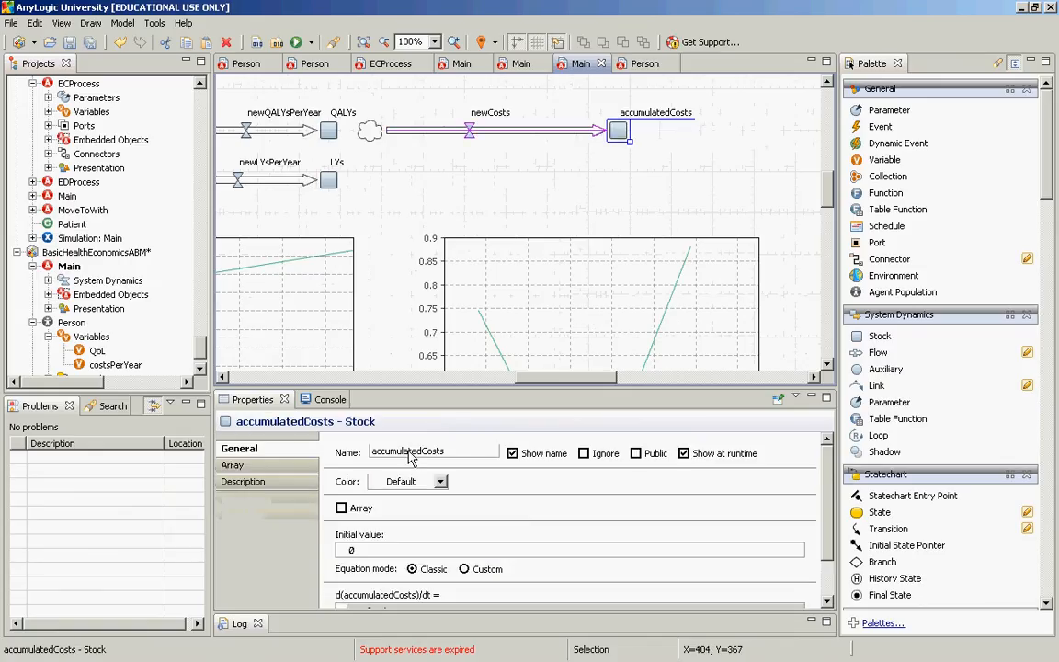
left_click(424, 452)
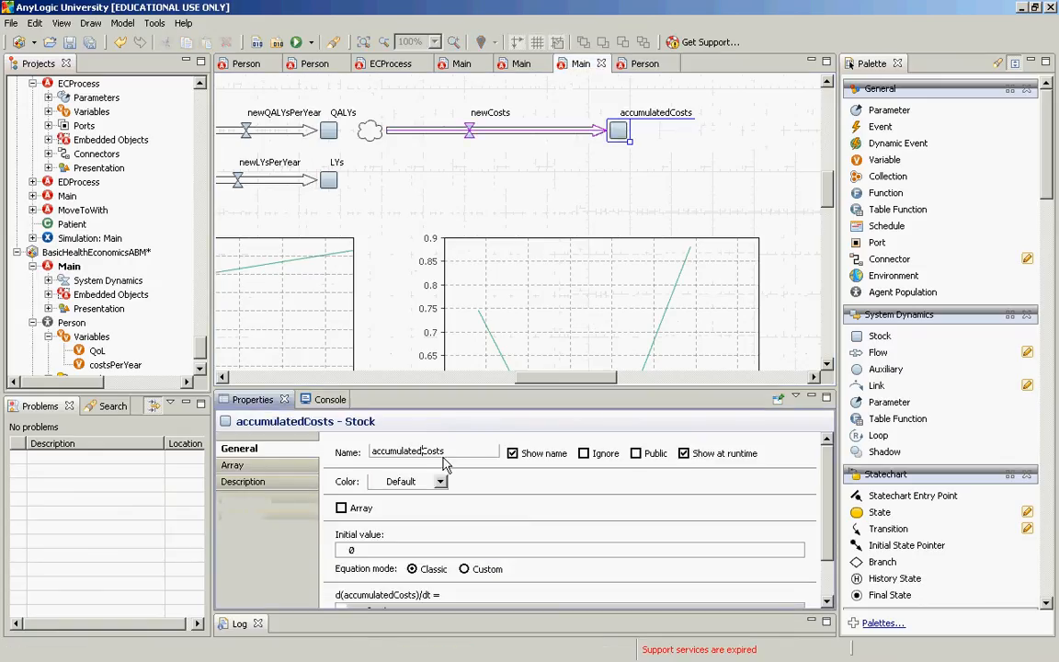
type("Undiscounted")
Set the Cumulative Undiscounted Costs plot's data value to accumulatedUndiscountedCosts and save the model
left_click_drag(825, 184, 832, 241)
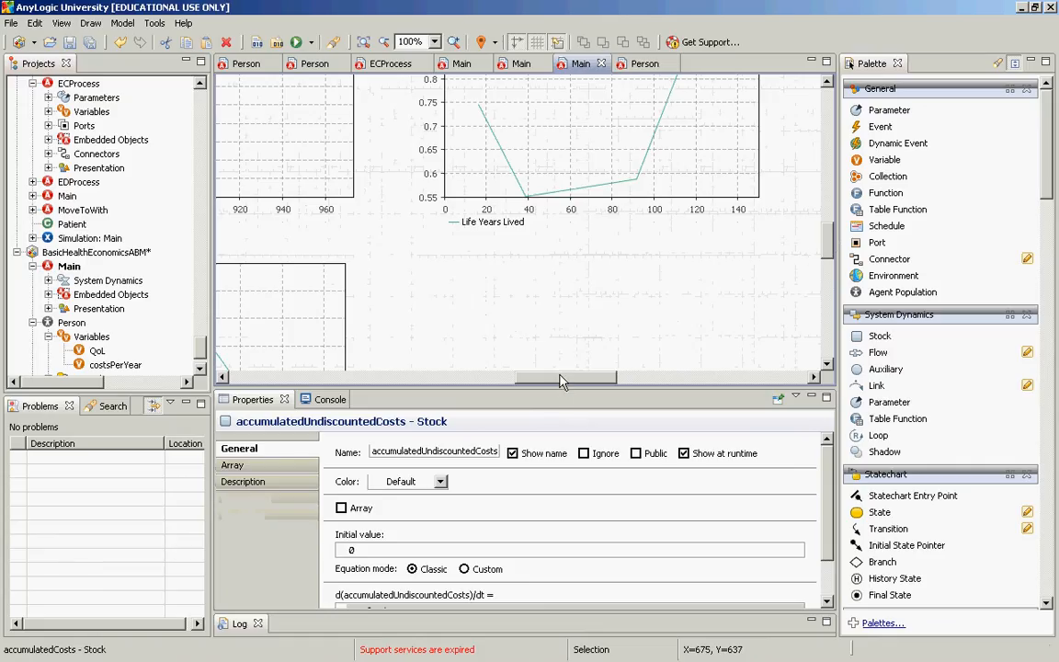
left_click_drag(562, 379, 464, 313)
left_click(464, 312)
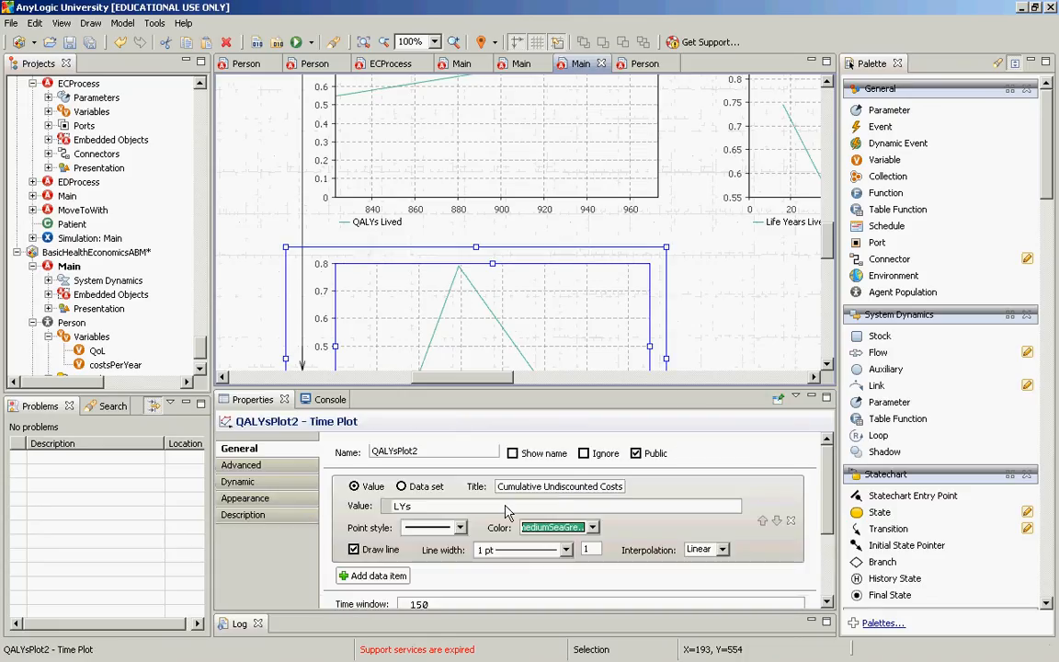
left_click(517, 516)
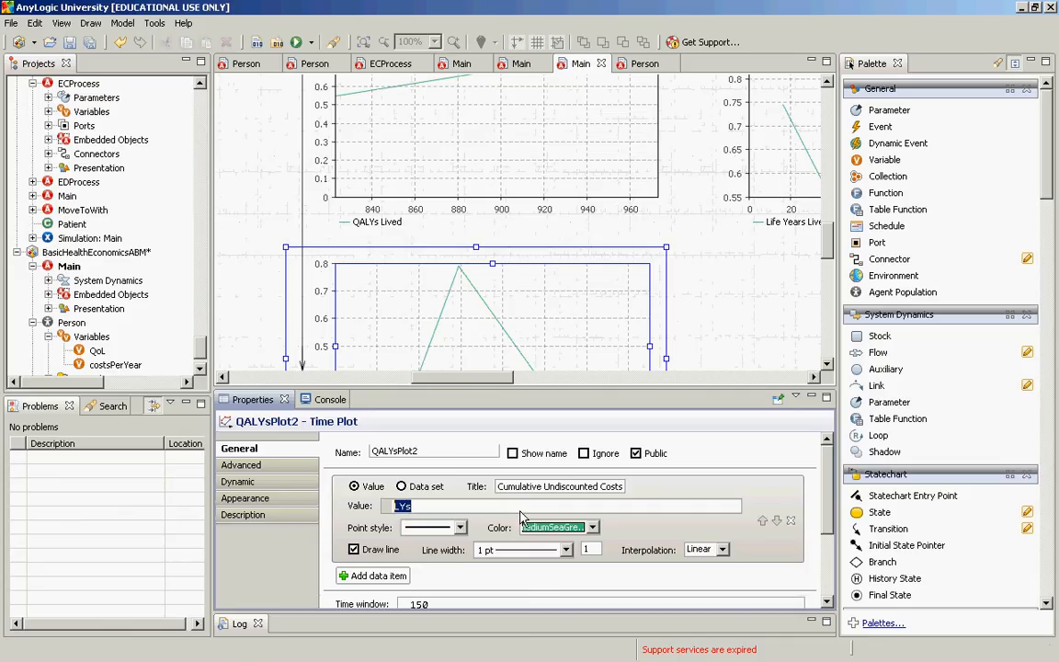
type("accum")
key("ctrl+space")
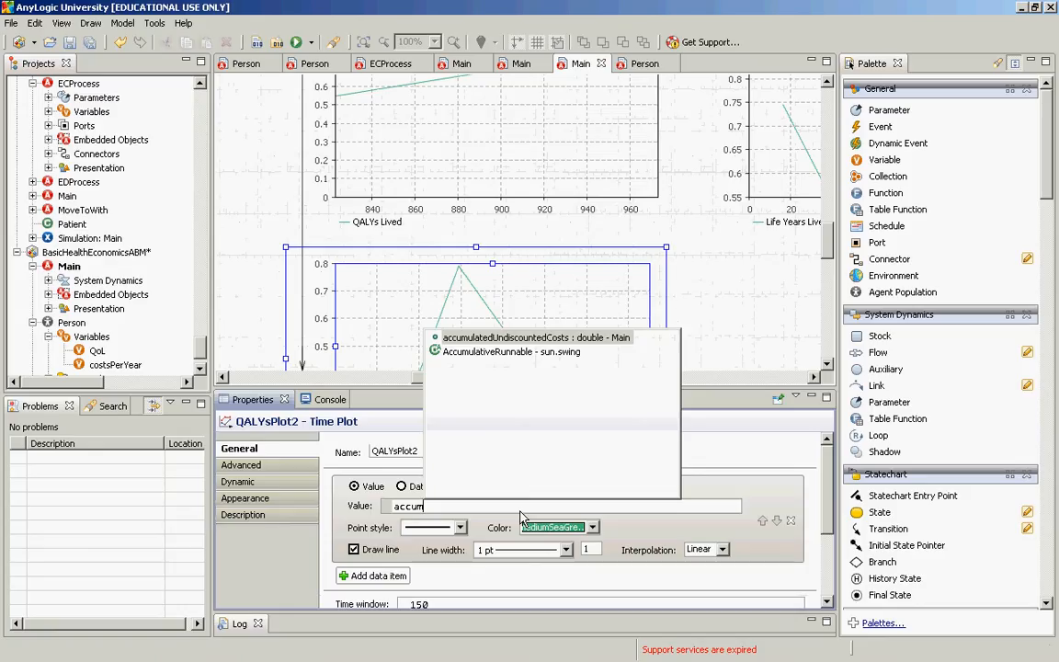
key("Return")
key("Home")
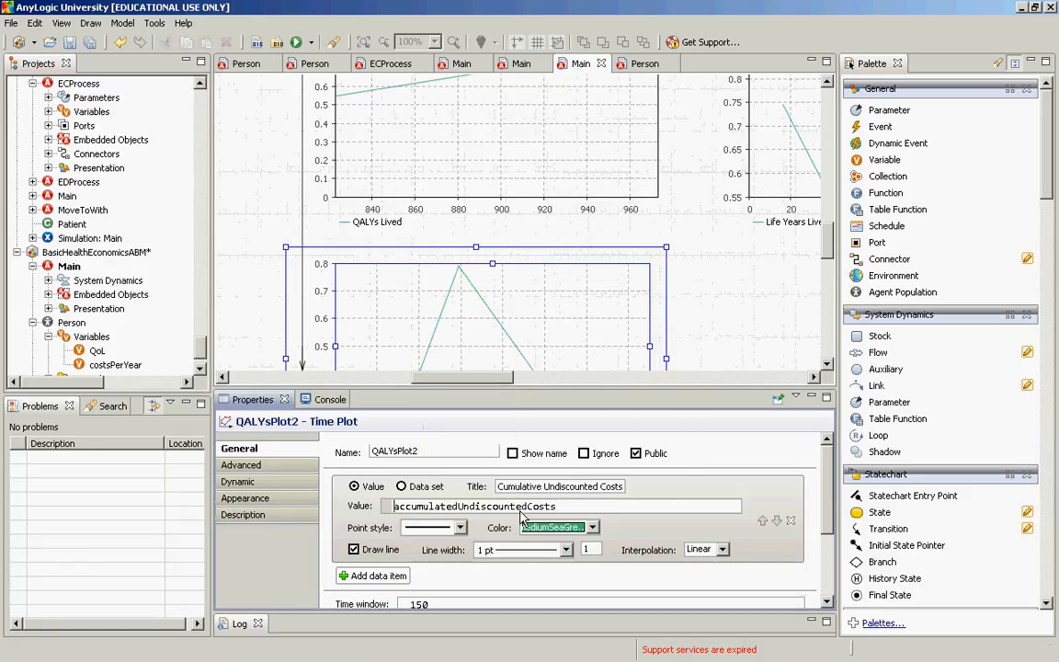
key("End")
key("ctrl+s")
Run the BasicHealthEconomicsABM simulation experiment and let it finish as fast as possible
scroll(198, 360, "down", 3)
left_click(108, 365)
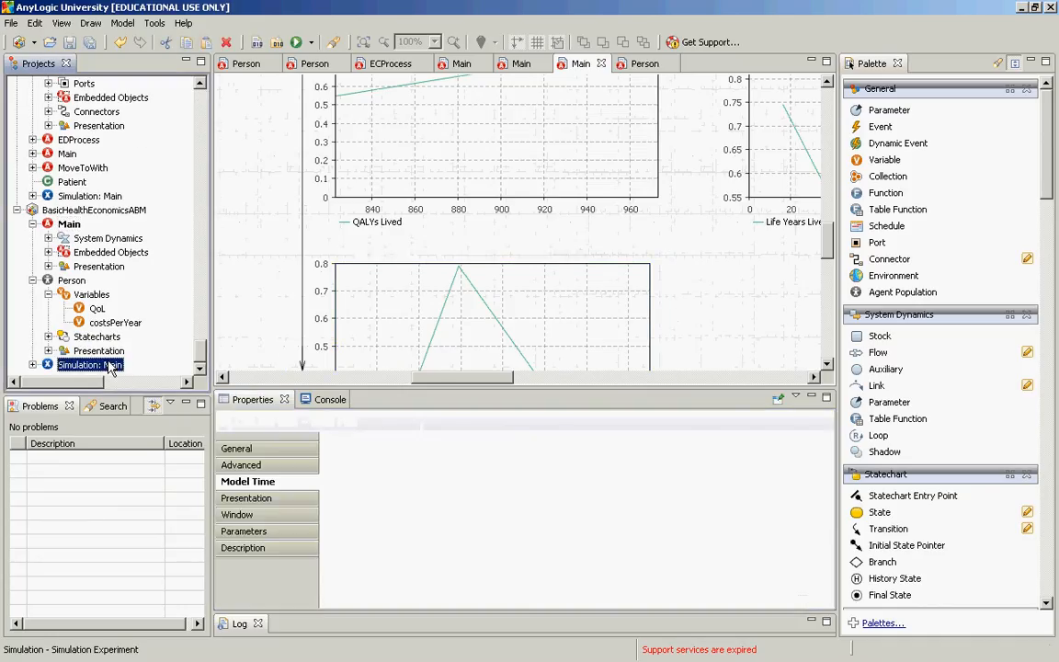
right_click(109, 365)
left_click(147, 545)
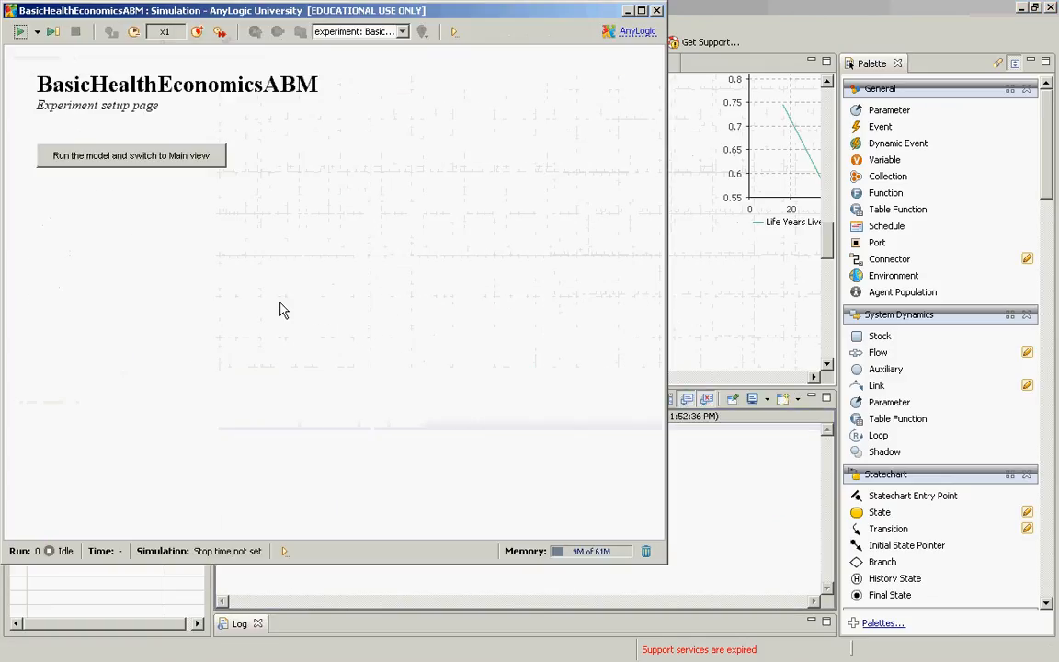
left_click(135, 155)
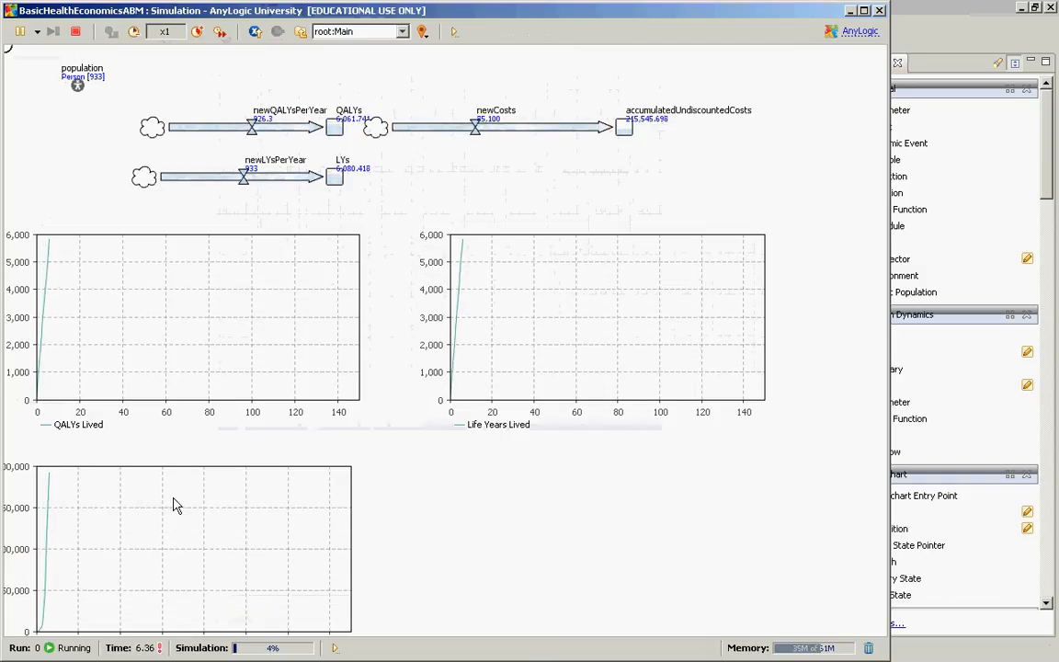
left_click(220, 32)
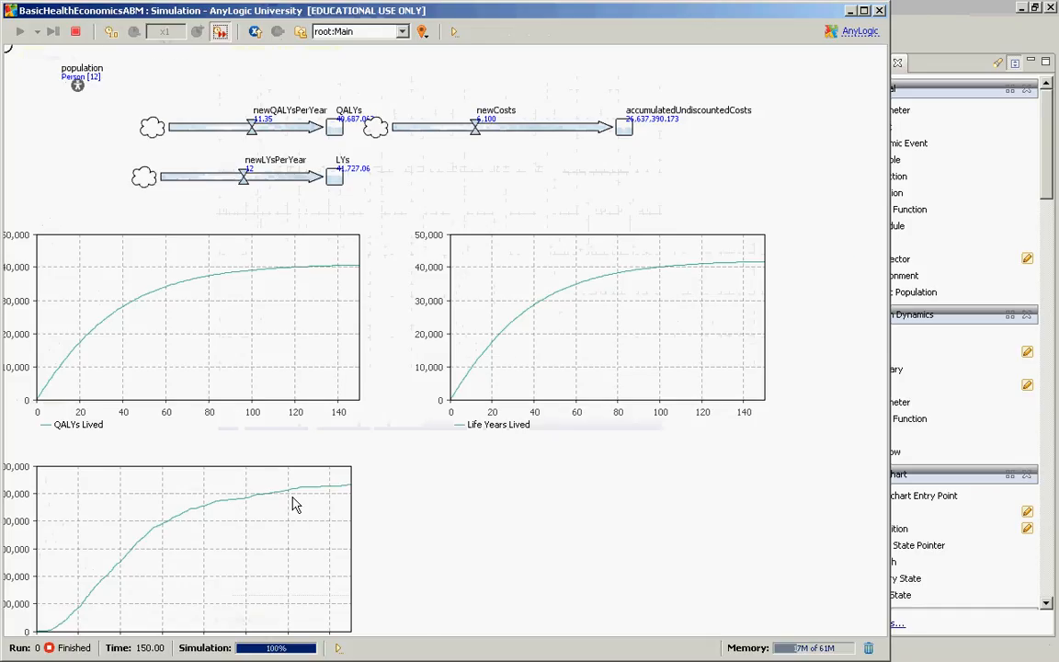
Examine the full Cumulative Undiscounted Costs plot in the finished run and close the simulation
left_click_drag(294, 504, 375, 498)
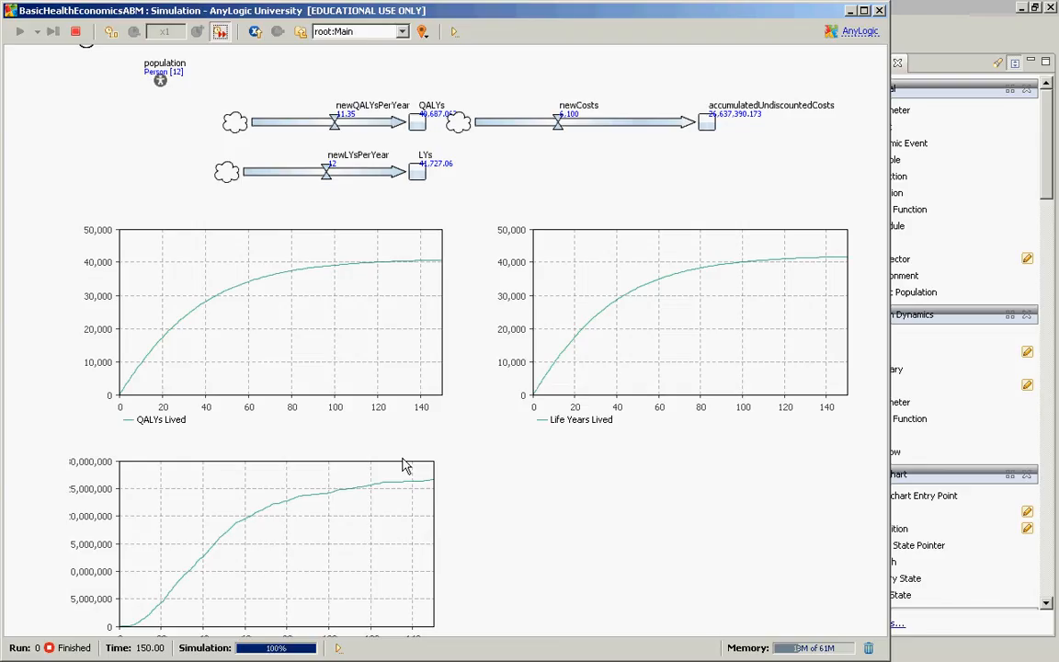
left_click_drag(403, 458, 168, 341)
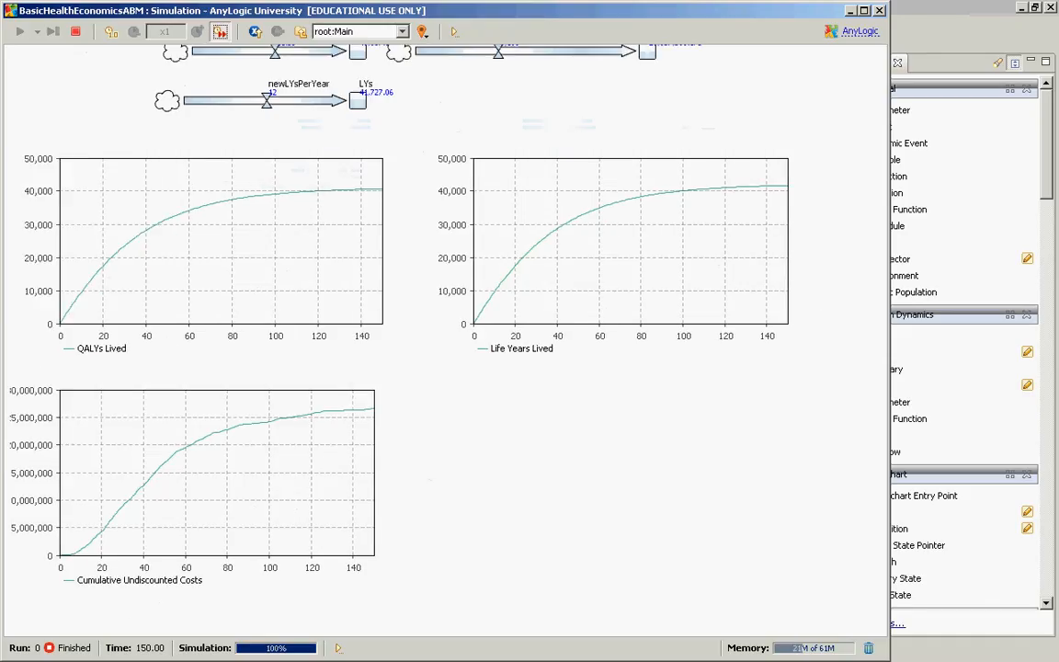
left_click(880, 12)
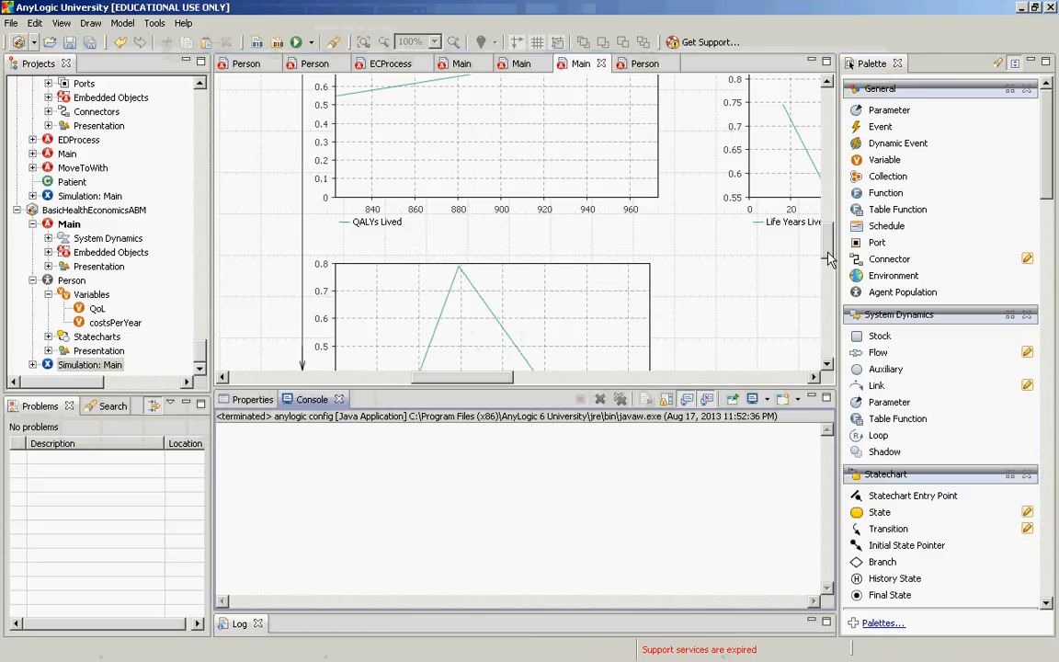
Add a stock named accumulatedDiscountedCosts directly below the accumulatedUndiscountedCosts stock in Main
left_click_drag(826, 246, 830, 145)
left_click_drag(481, 381, 569, 372)
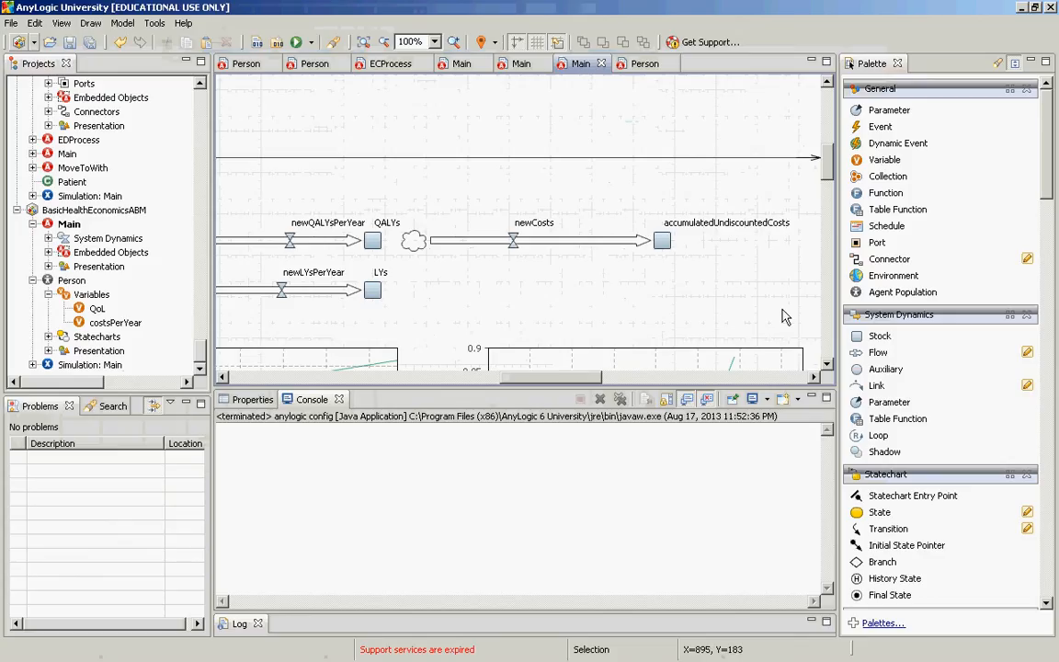
left_click(881, 337)
left_click(663, 276)
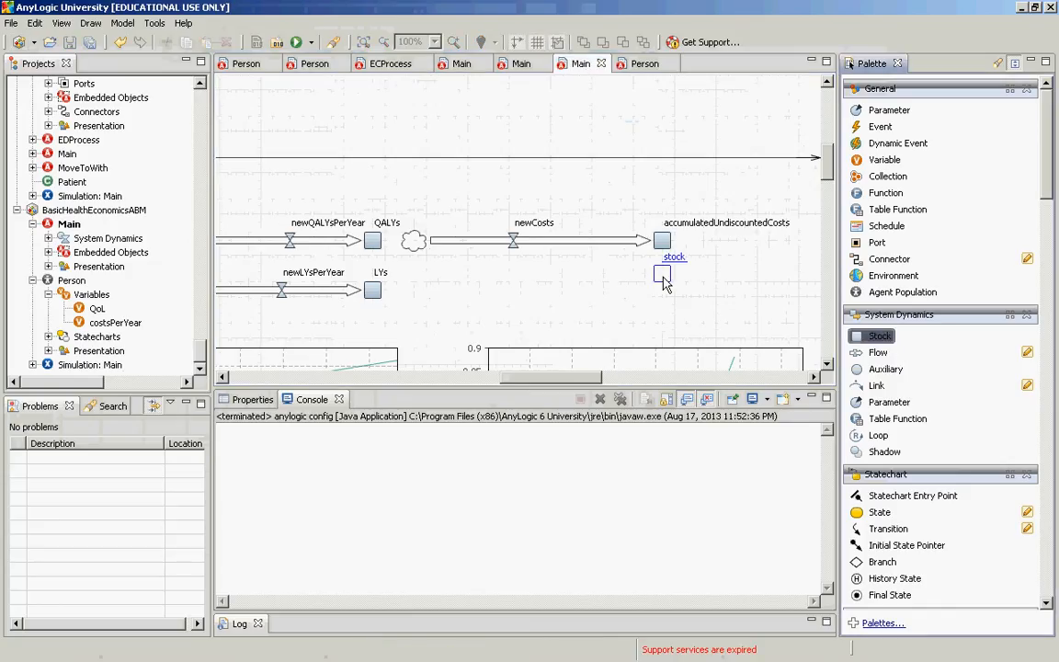
left_click_drag(663, 283, 665, 294)
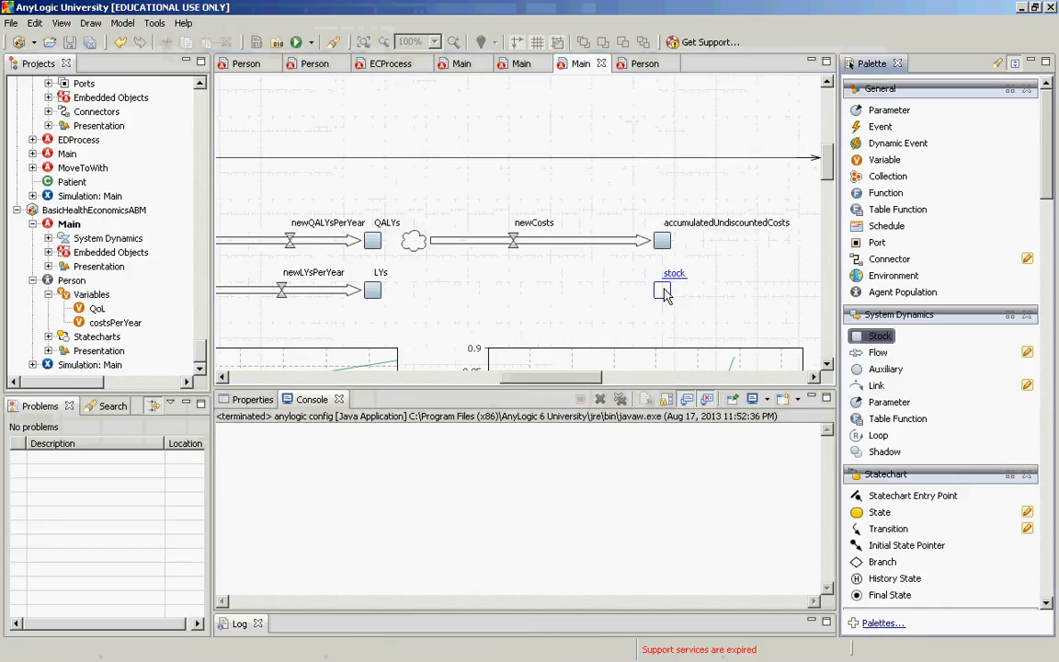
type("acu")
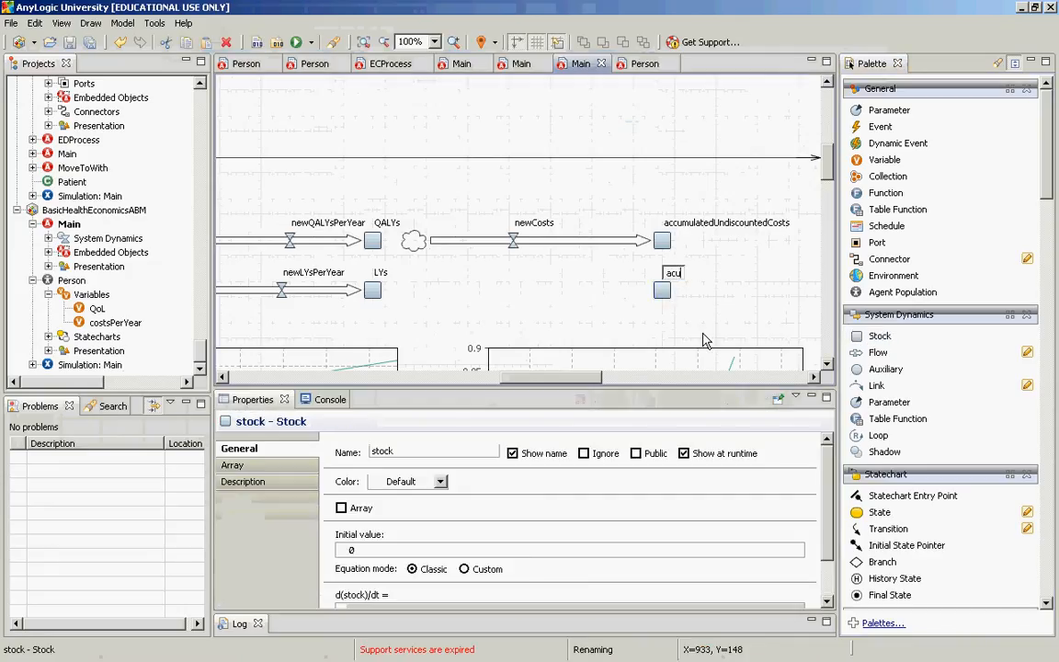
key("BackSpace")
type("cumulatedDiscounte")
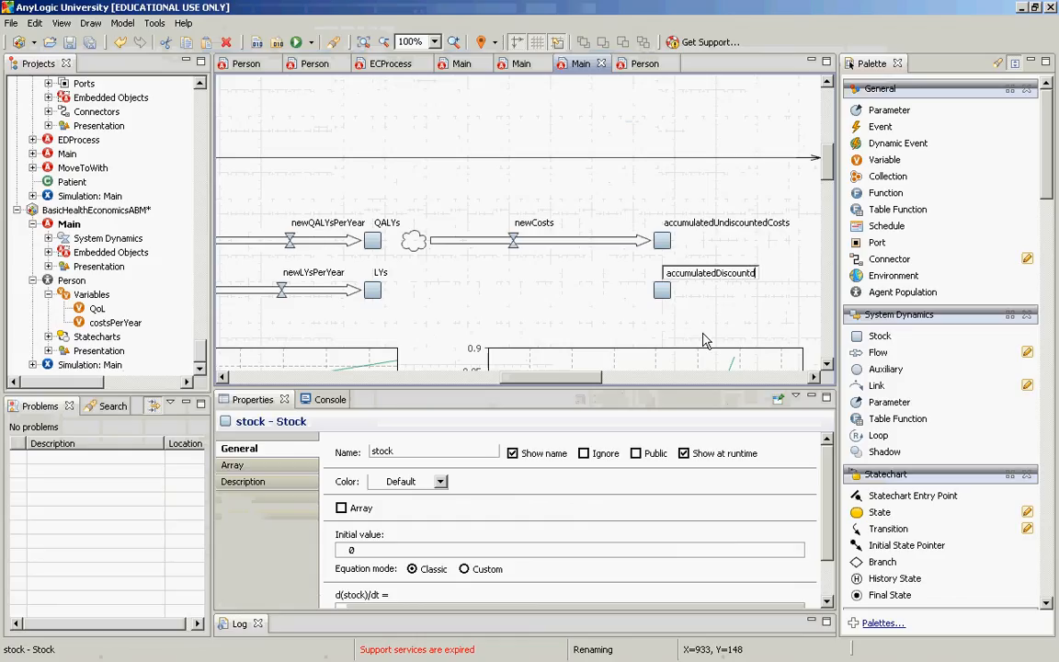
type("dCosts")
key("Return")
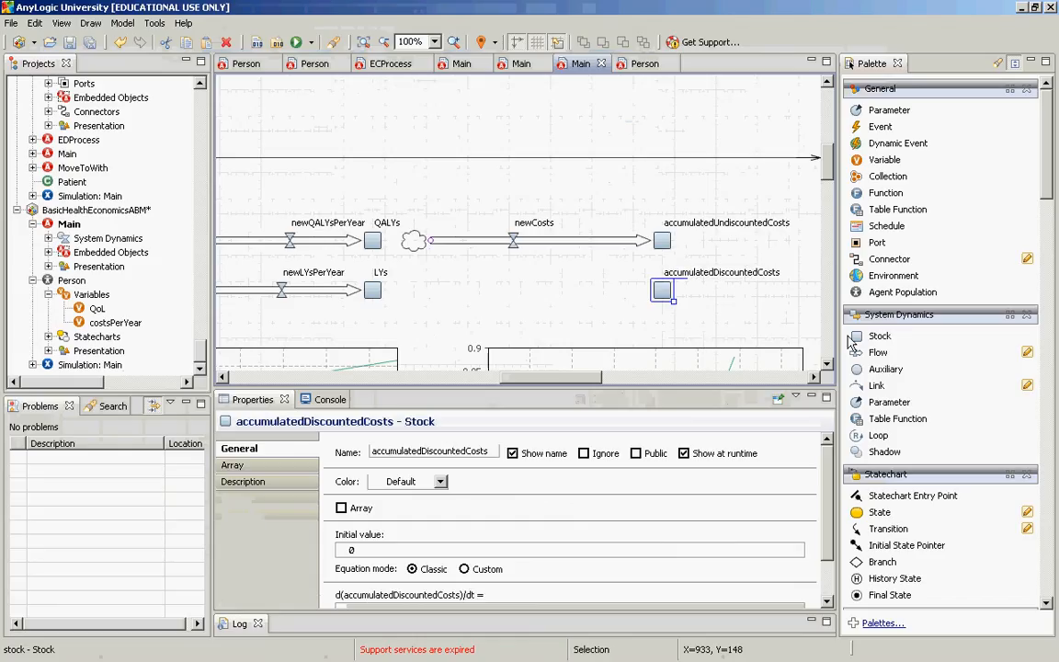
Draw a flow named newDiscountedCosts from a source cloud into the accumulatedDiscountedCosts stock
double_click(870, 356)
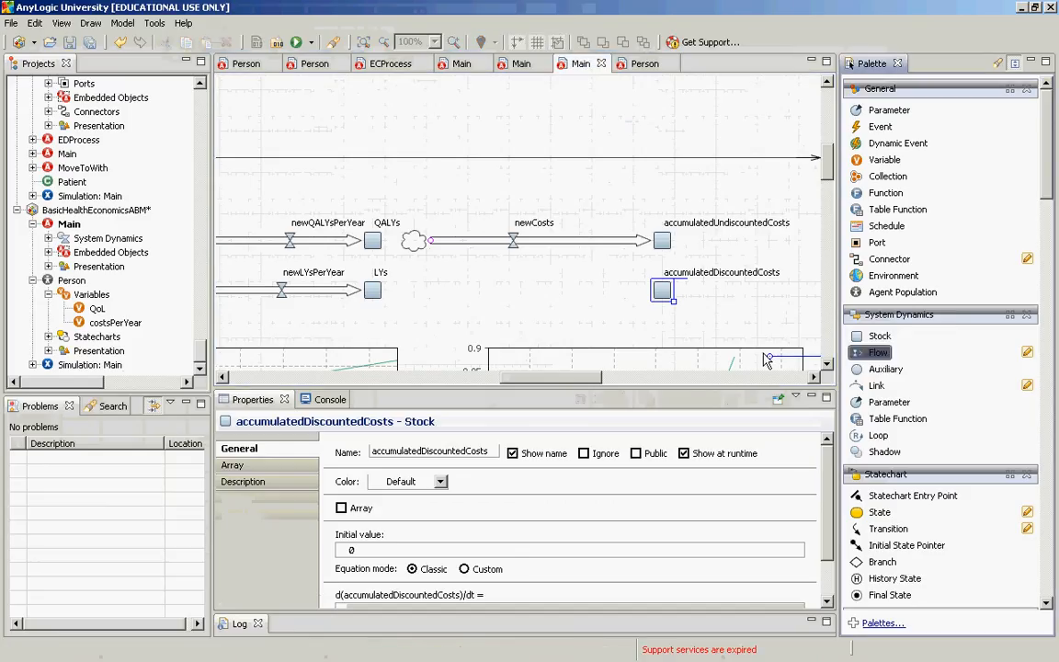
double_click(487, 294)
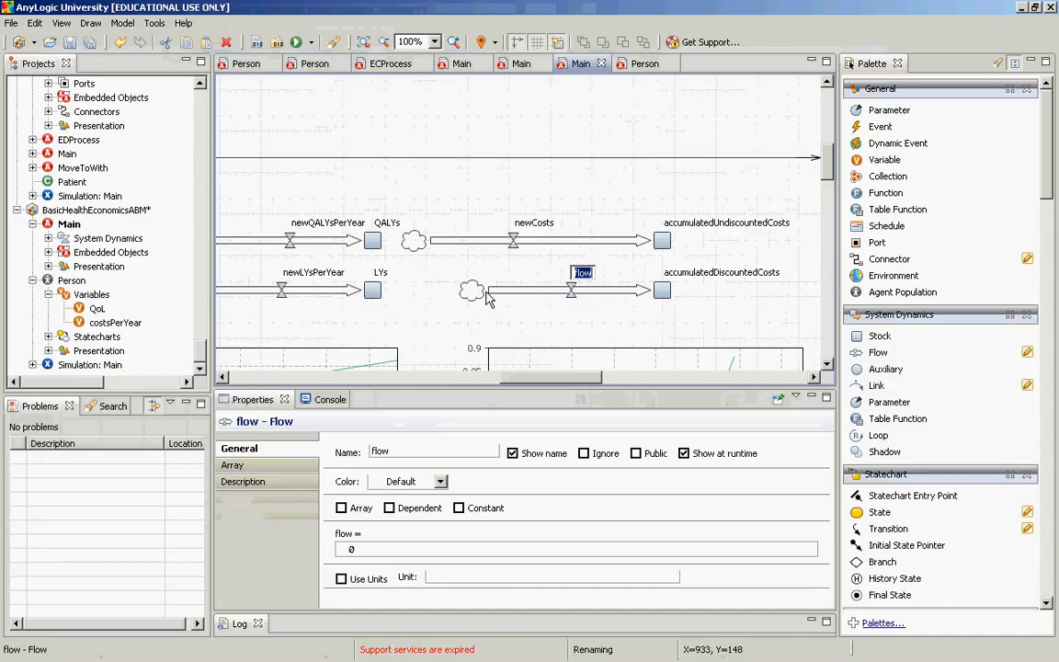
type("newDiscountedCosts")
key("Return")
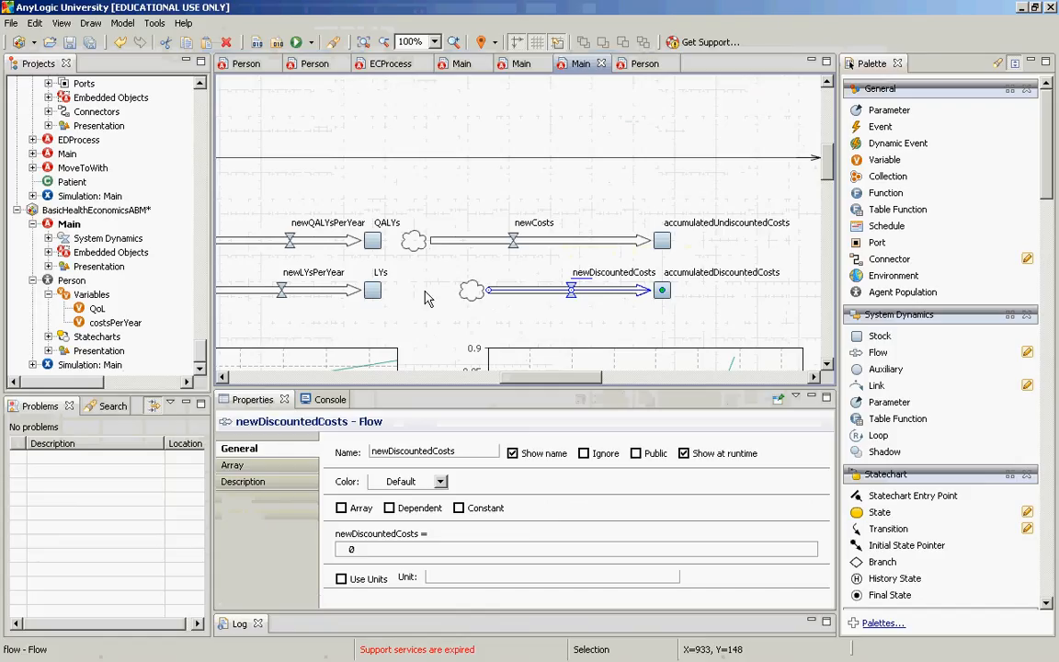
left_click_drag(469, 292, 409, 291)
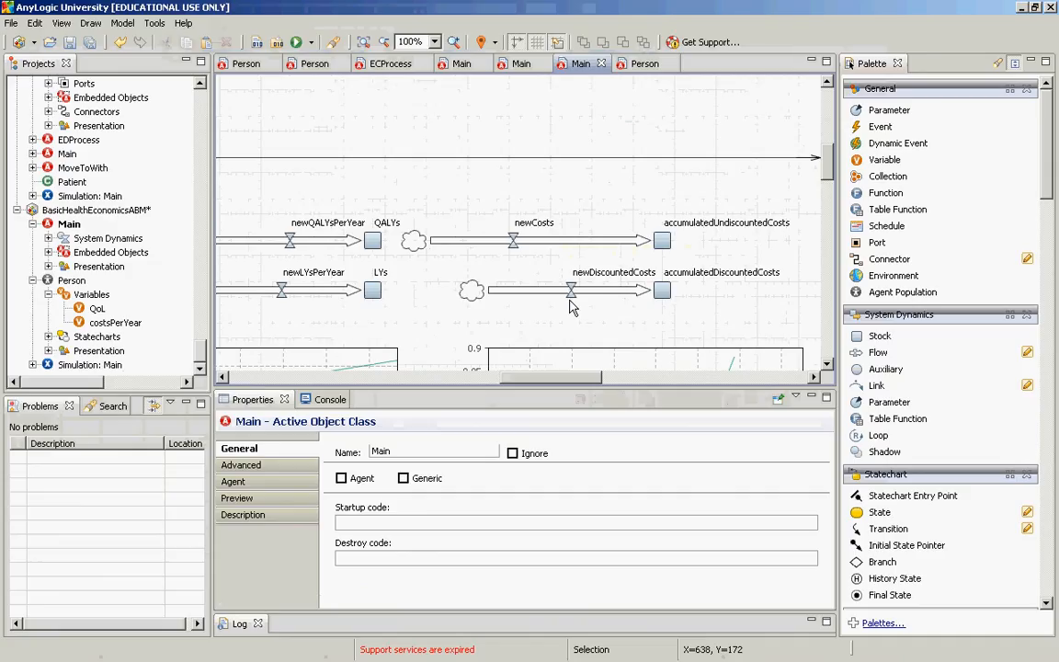
Review the newCosts flow's formula and return to the newDiscountedCosts flow
left_click(570, 291)
left_click(513, 240)
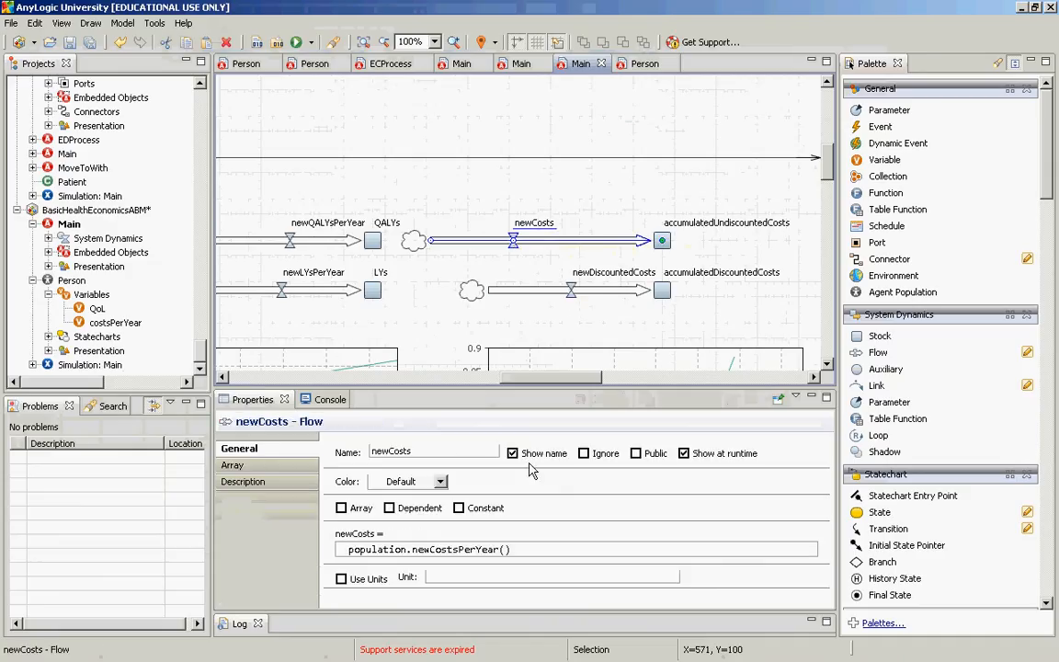
left_click(510, 548)
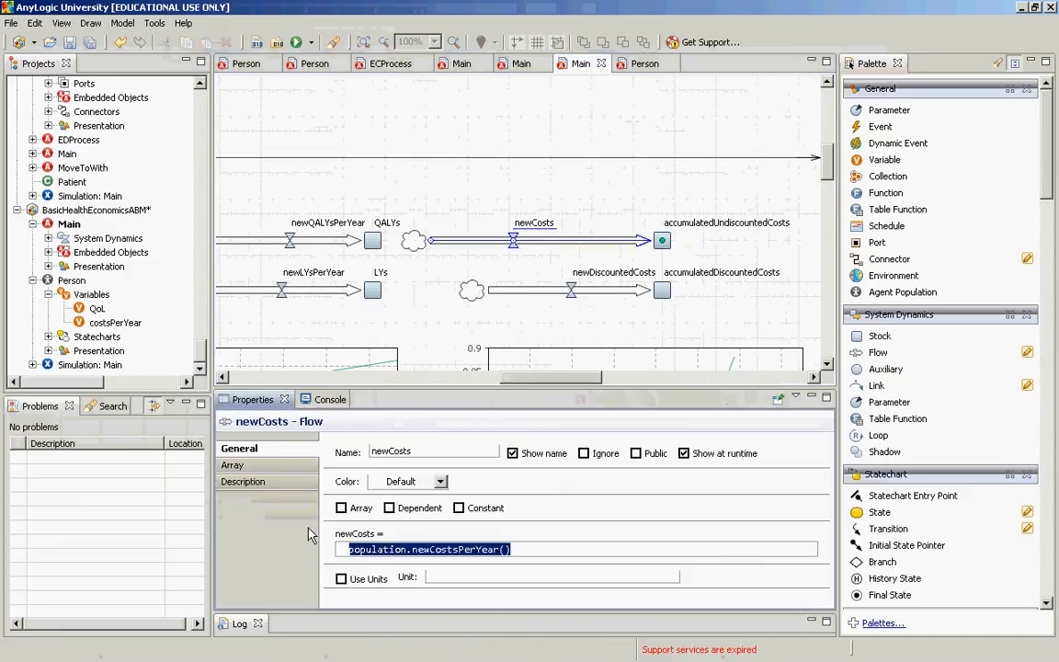
left_click(570, 299)
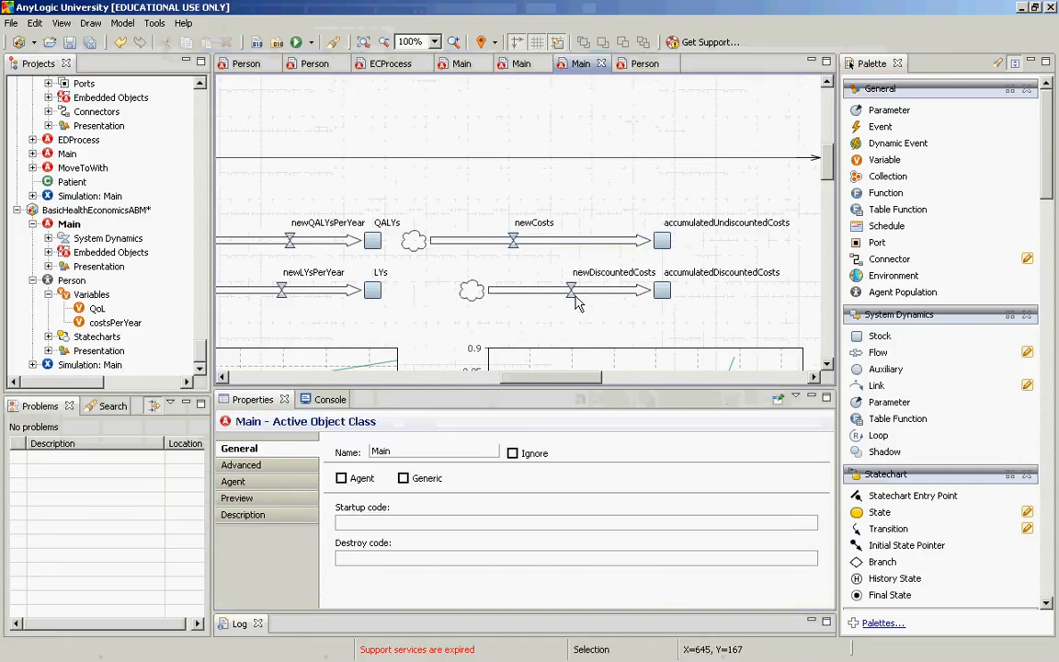
left_click(570, 294)
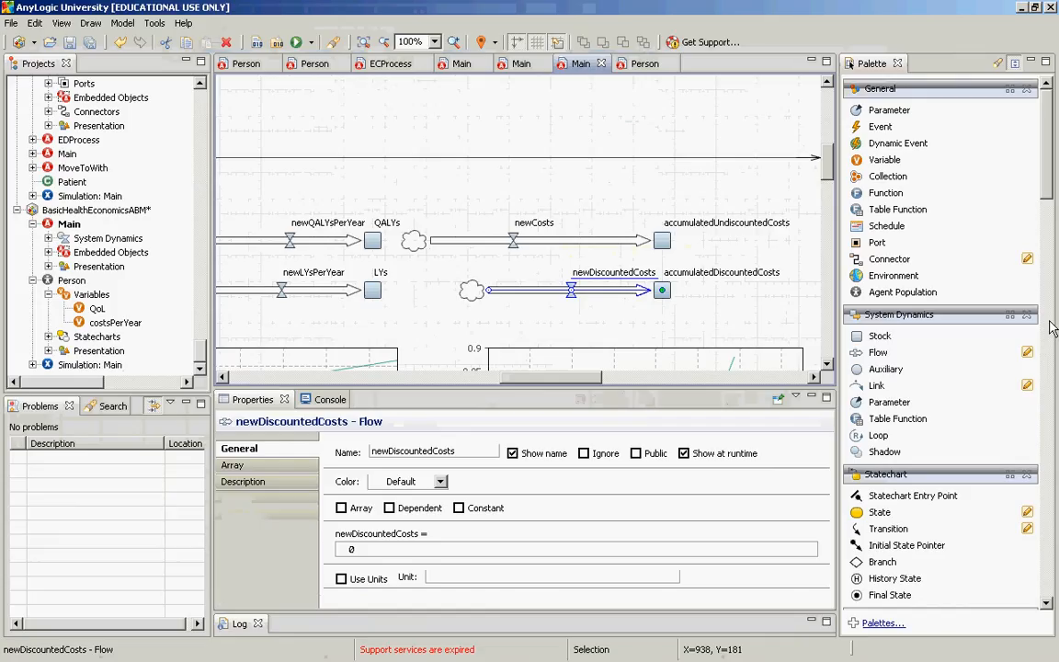
Add an auxiliary variable named discountFactor below the newDiscountedCosts flow
left_click_drag(1046, 166, 1045, 190)
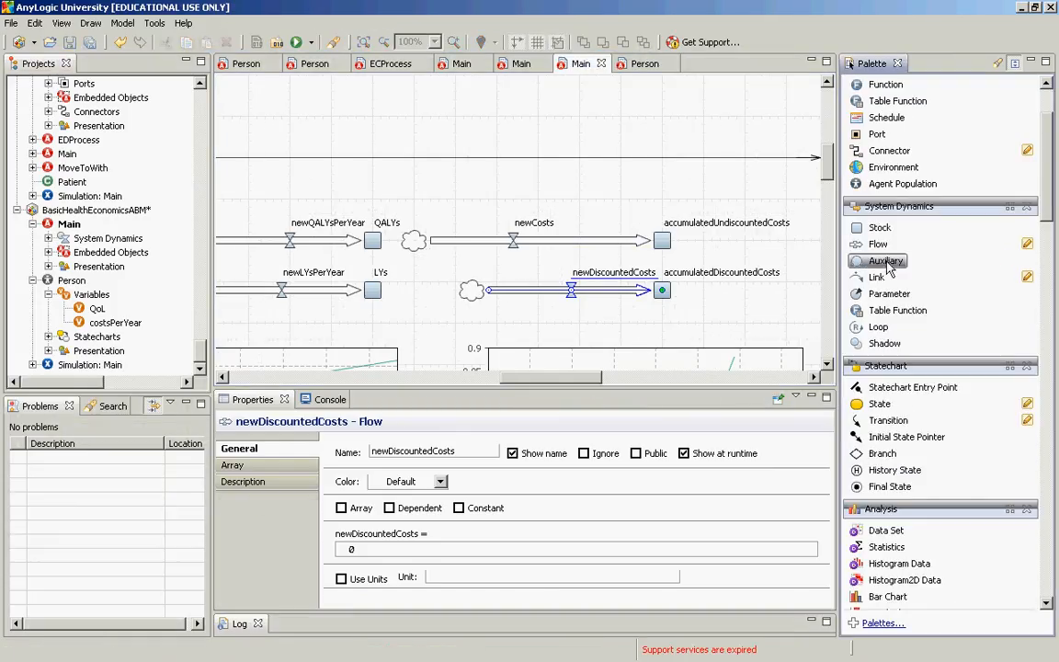
left_click(884, 261)
left_click(580, 333)
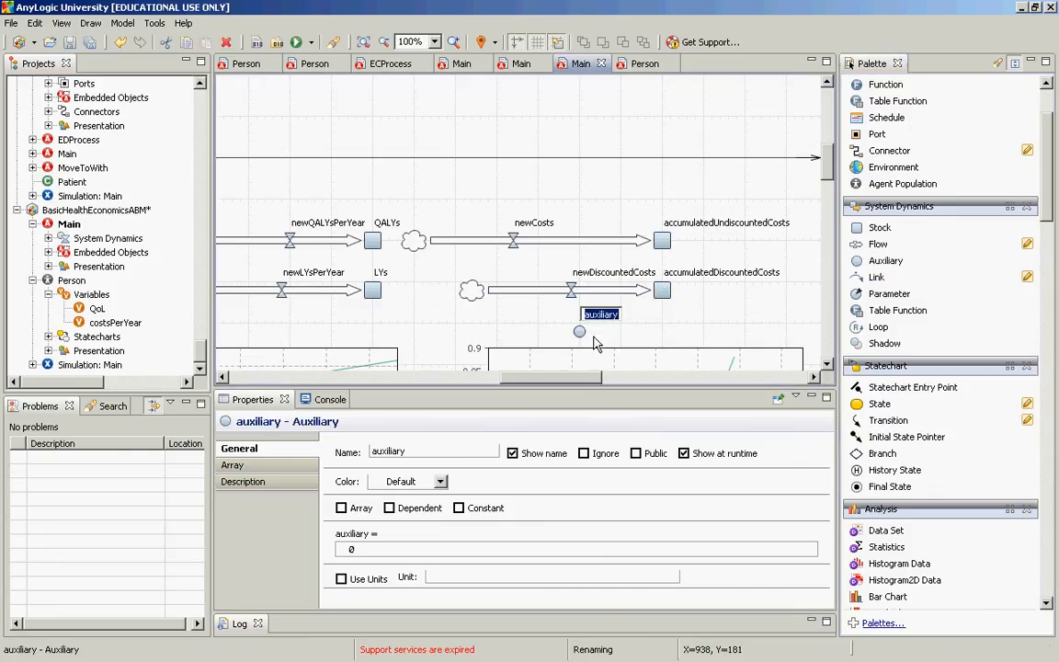
type("discountFactor")
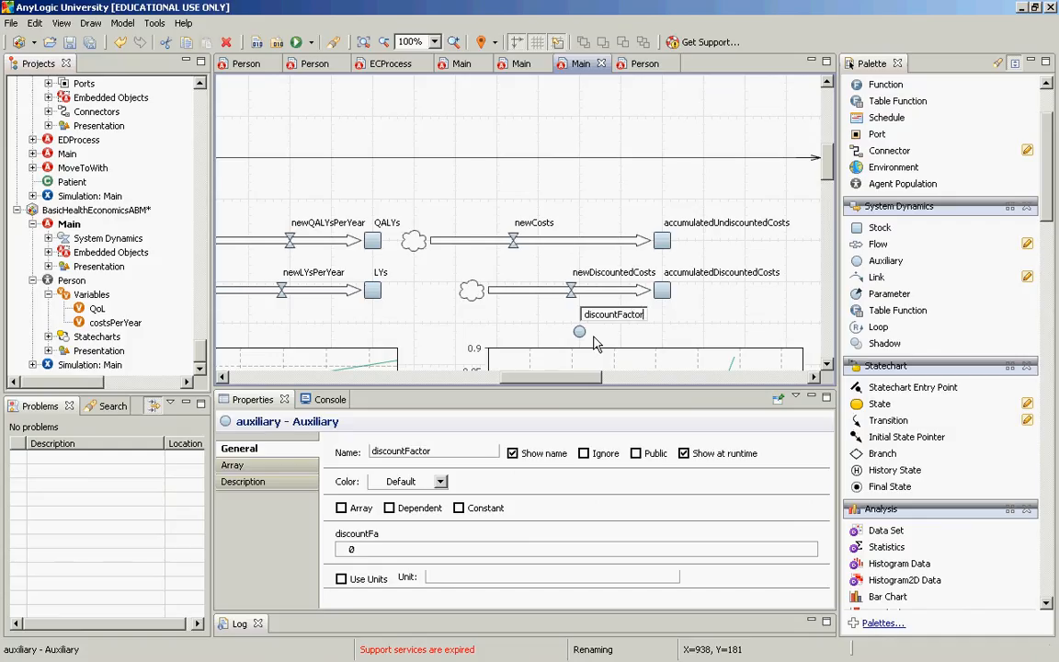
key("Return")
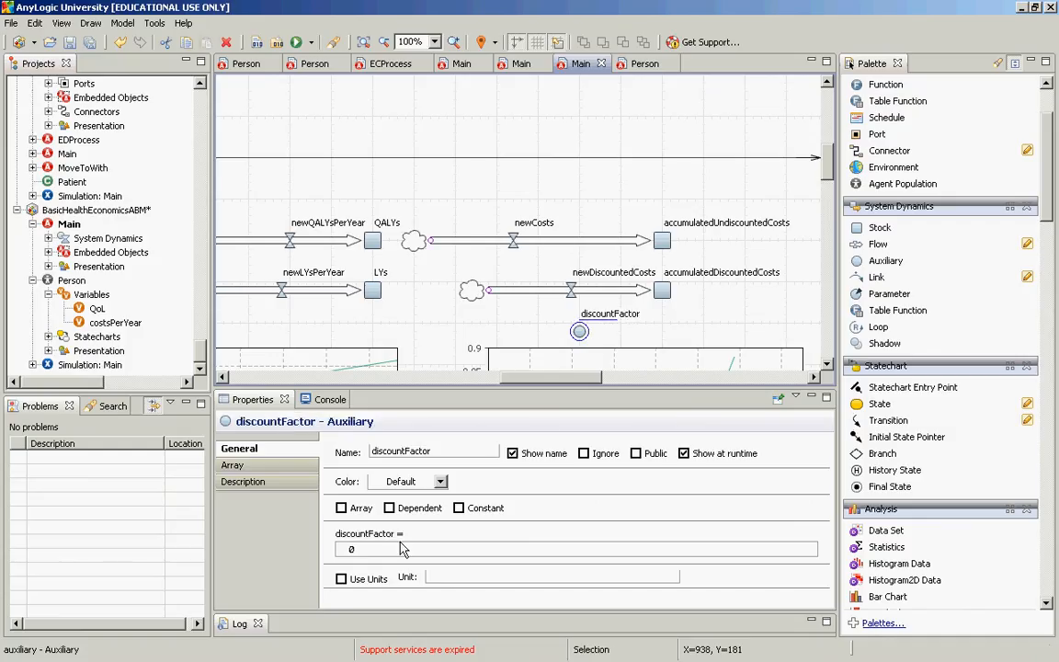
double_click(348, 549)
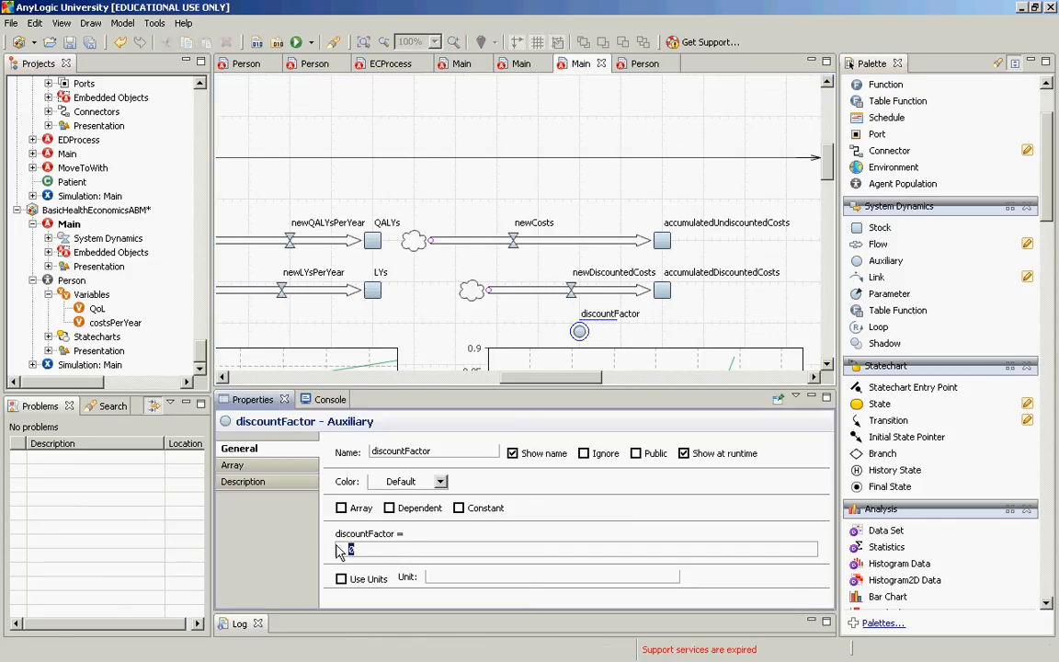
type("3exp(-")
key("BackSpace")
key("BackSpace")
key("BackSpace")
key("BackSpace")
key("BackSpace")
key("BackSpace")
Add a parameter named discountRate beside the discountFactor auxiliary, below the accumulatedDiscountedCosts stock
left_click(1048, 101)
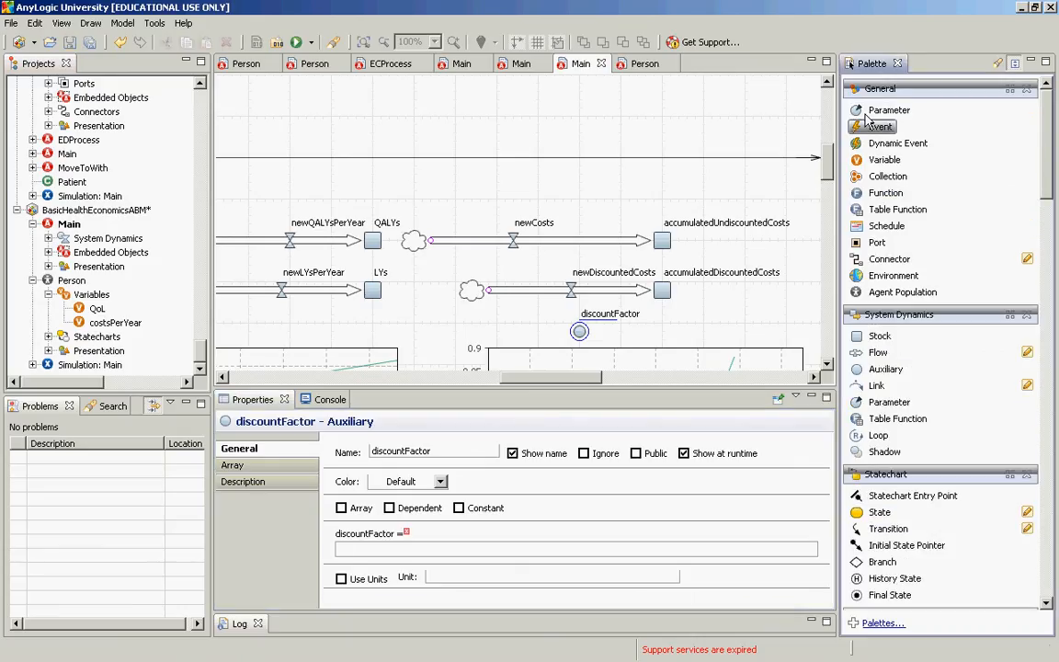
left_click_drag(868, 111, 672, 329)
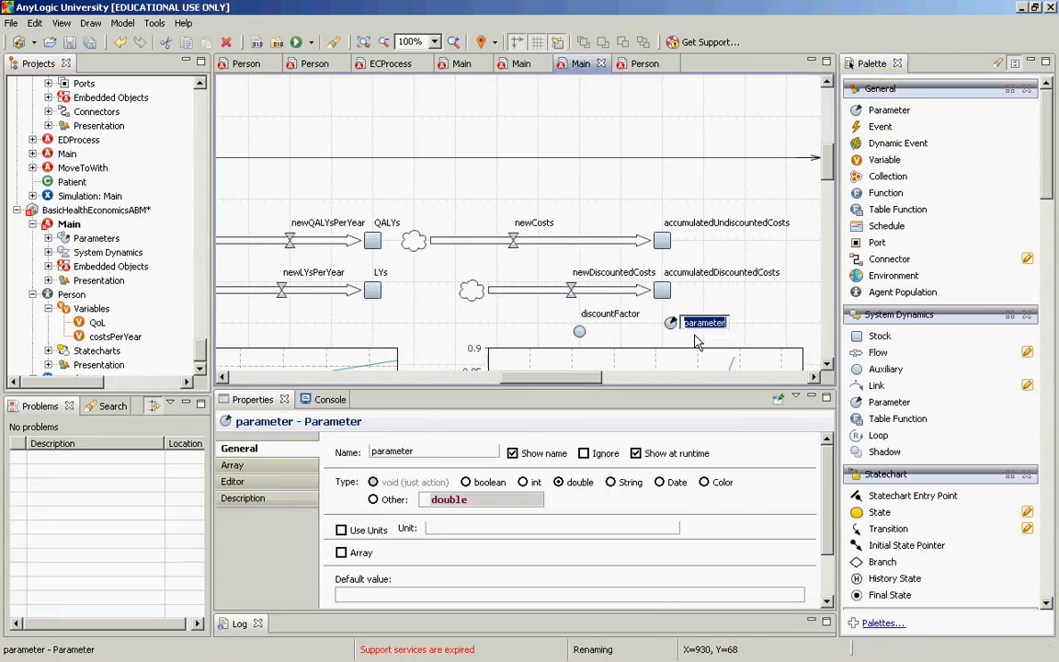
type("discountRate")
key("Return")
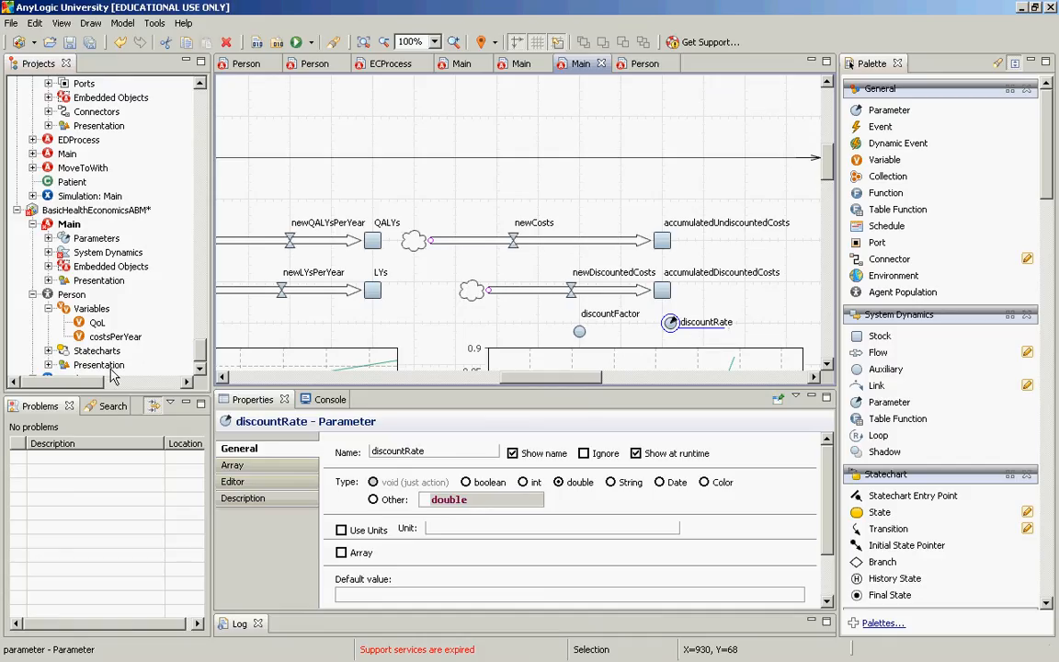
left_click(204, 353)
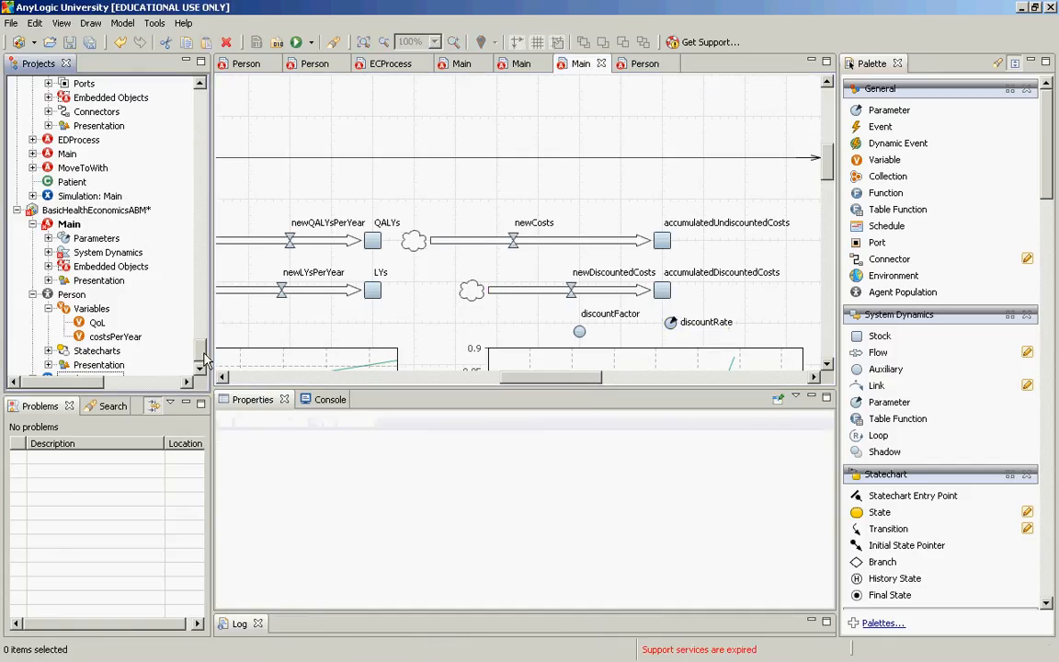
Set the discountFactor auxiliary's formula to exp(-discountRate*time())
scroll(204, 353, "down", 1)
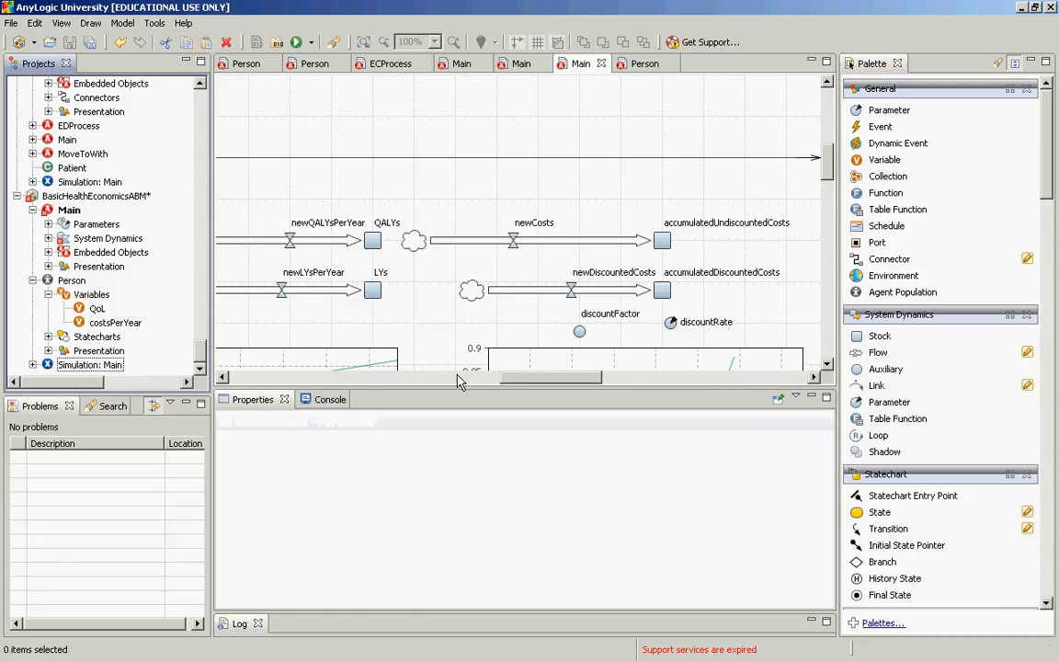
left_click(577, 333)
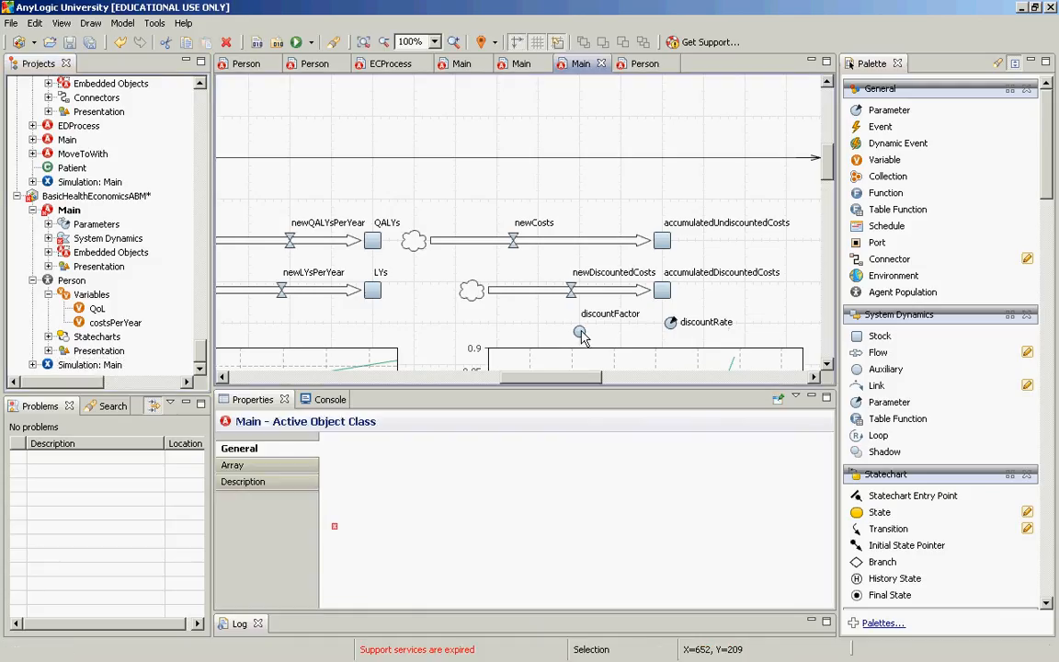
left_click(372, 550)
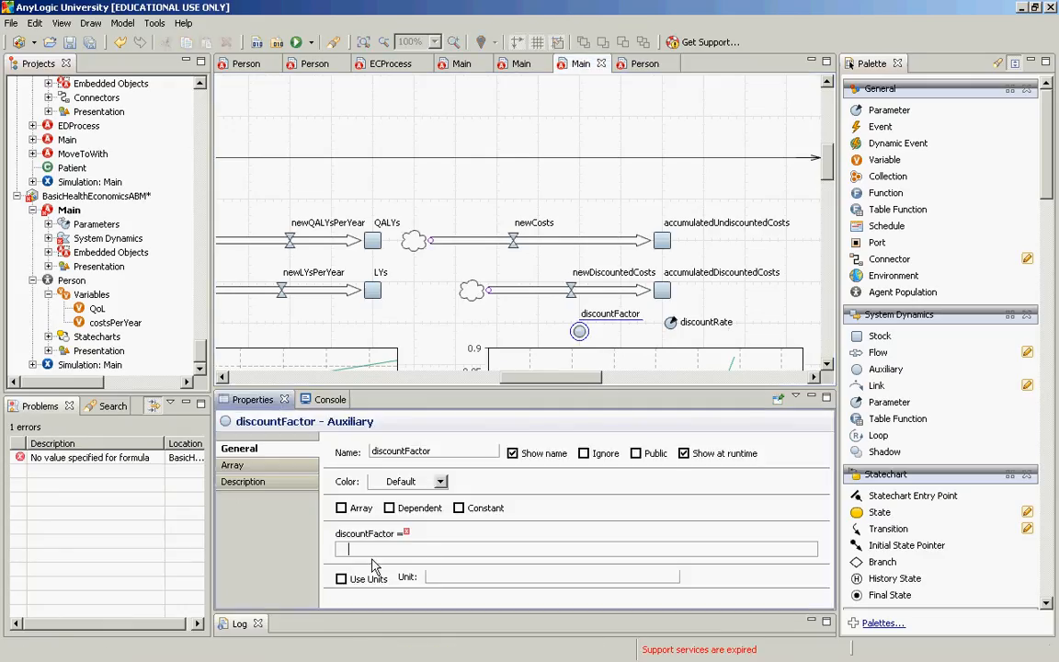
type("exp( -")
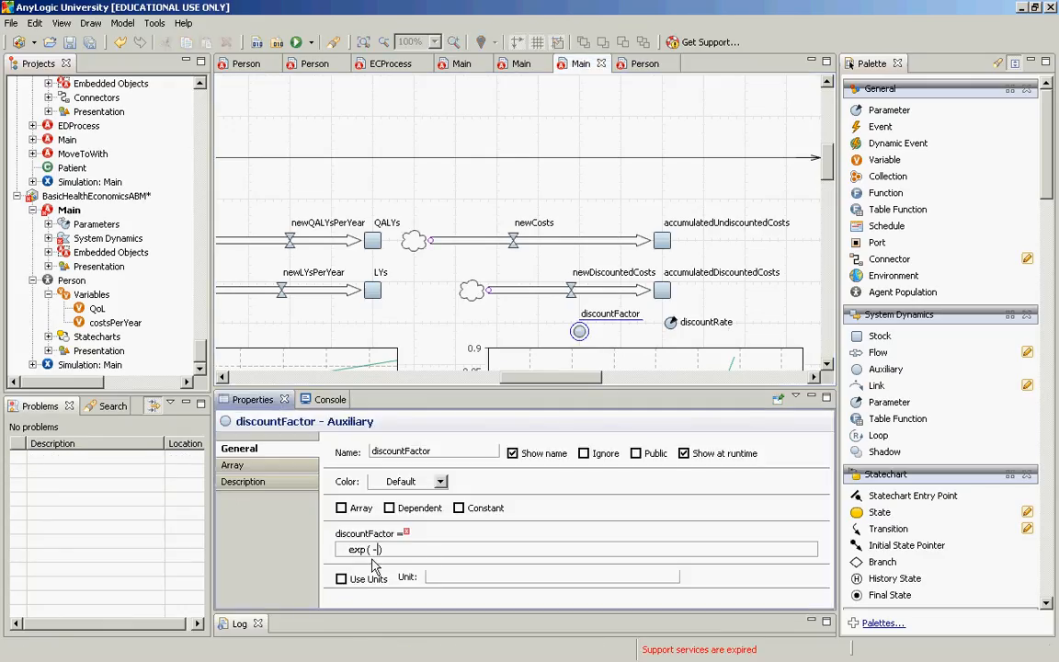
type("discountRate*time()")
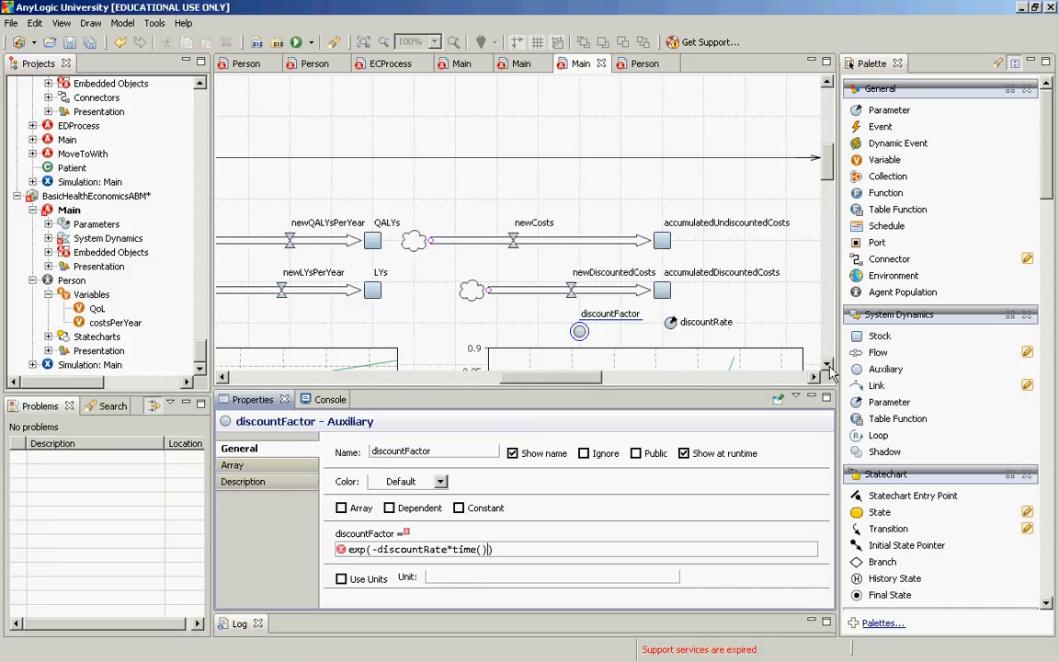
Add a link from the discountFactor auxiliary to the newDiscountedCosts flow
left_click(876, 385)
left_click_drag(763, 375, 560, 323)
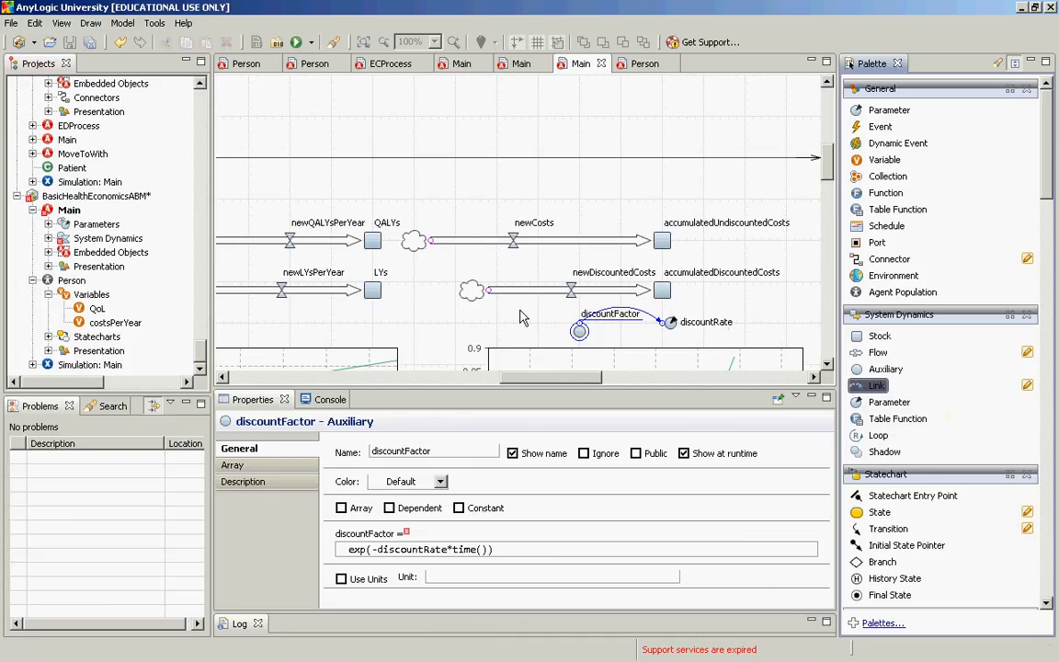
mouse_move(496, 312)
left_mouse_down()
mouse_move(554, 301)
mouse_move(481, 305)
mouse_move(494, 292)
mouse_move(480, 315)
left_mouse_up()
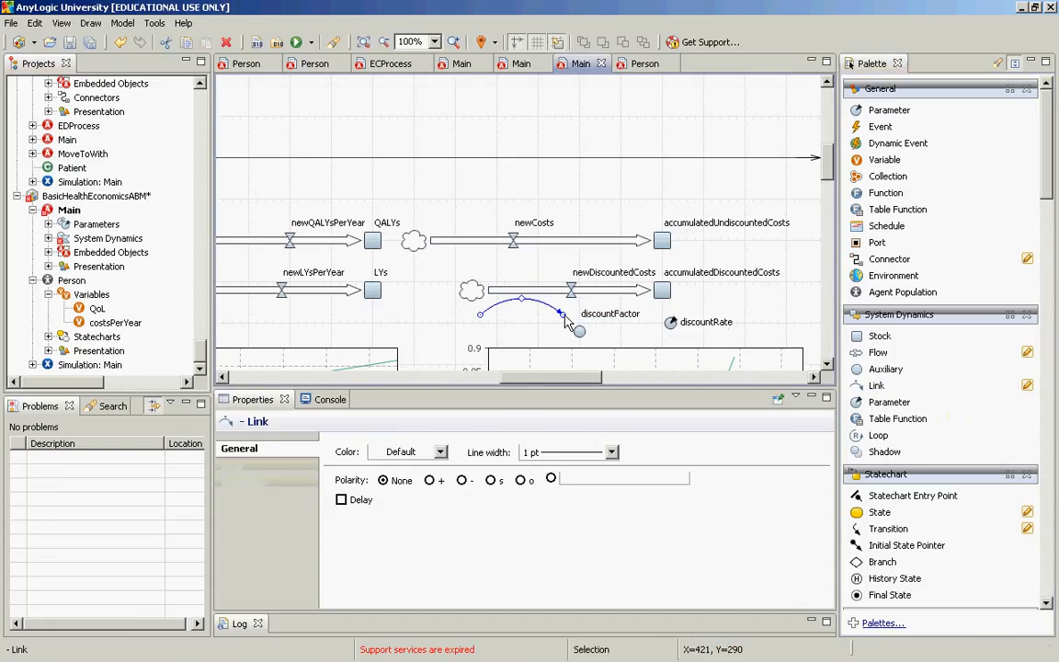
left_click_drag(561, 316, 571, 292)
left_click_drag(481, 316, 582, 337)
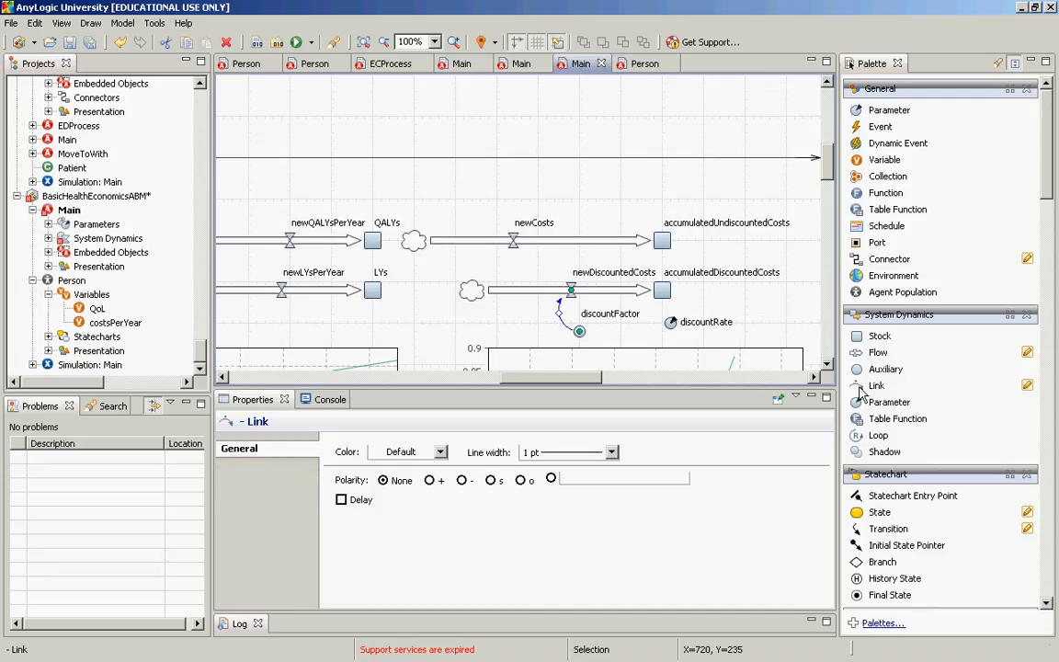
Link the discountRate parameter to the discountFactor auxiliary and move discountFactor slightly up, clear of the plot below
left_click_drag(876, 385, 671, 323)
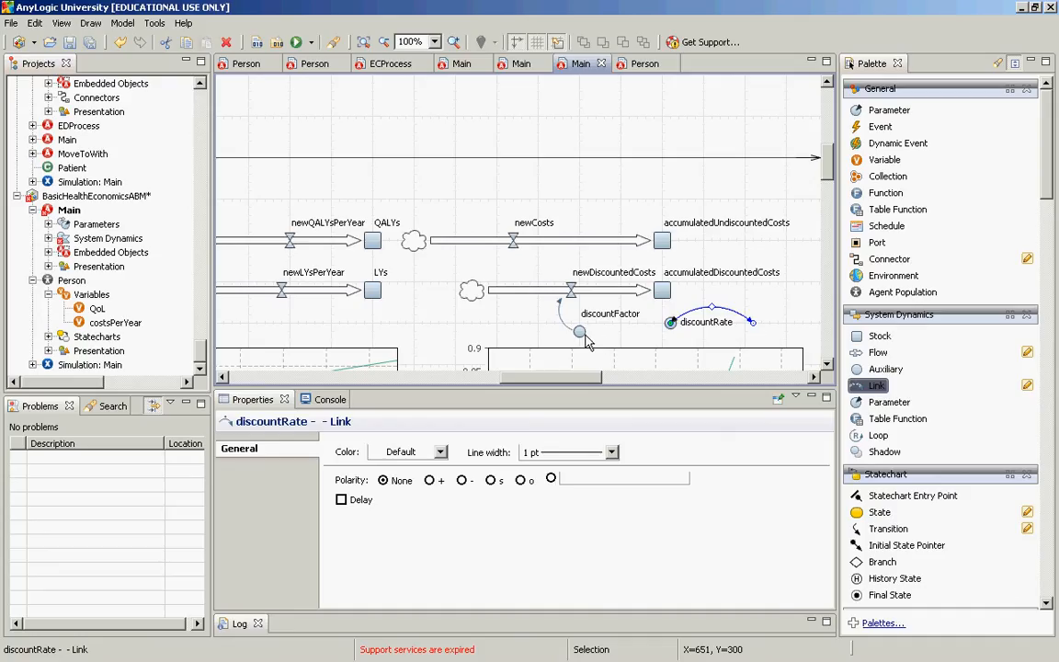
left_click_drag(589, 342, 580, 343)
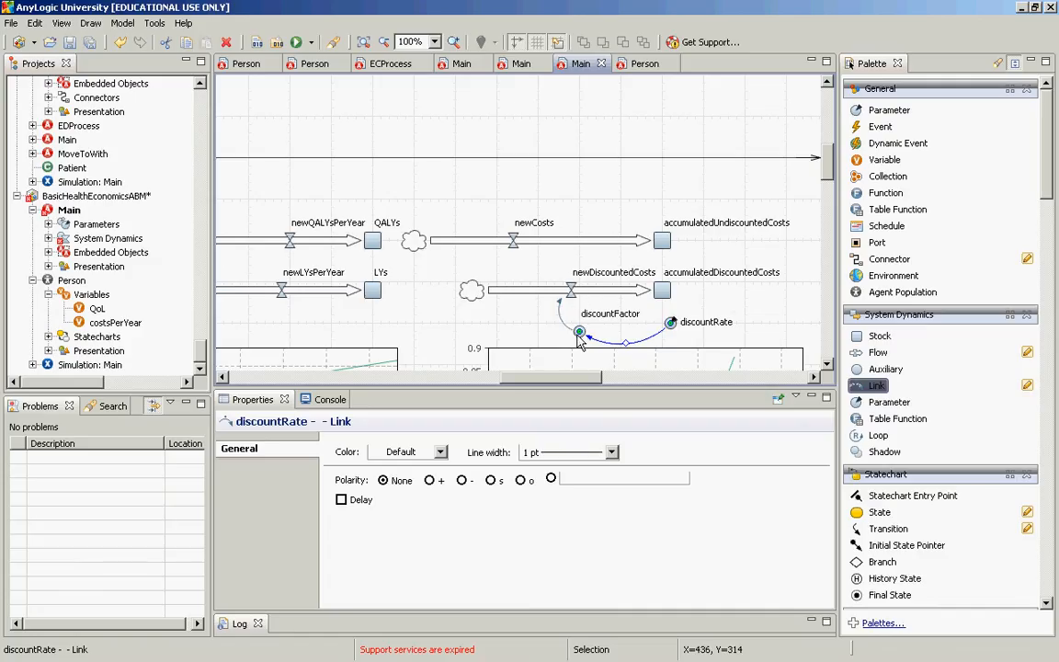
left_click(536, 331)
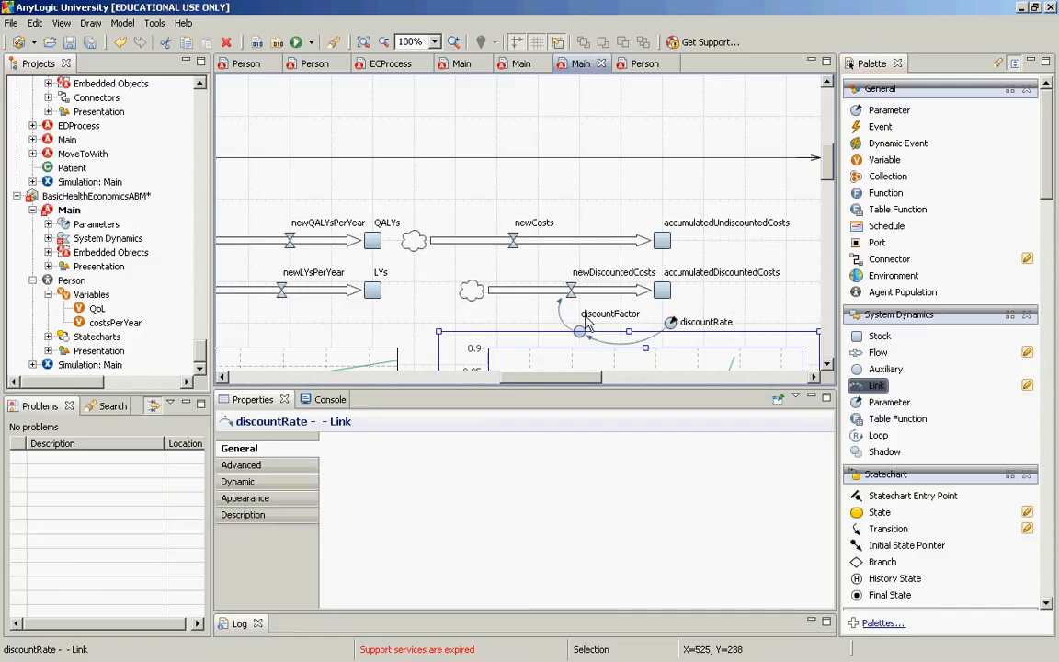
left_click_drag(577, 332, 606, 361)
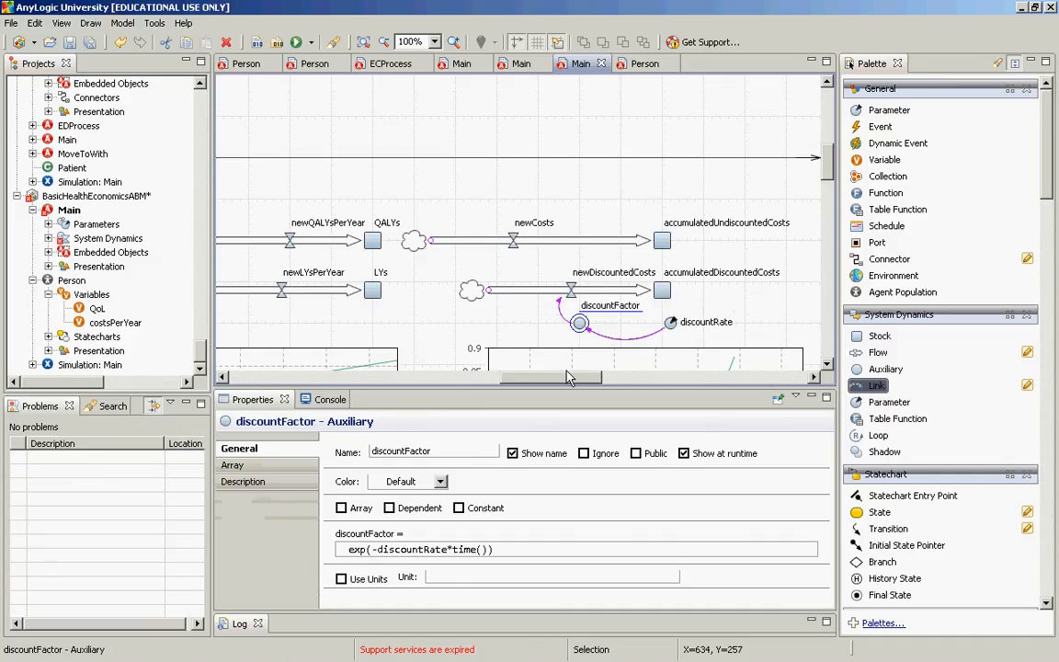
Set the newDiscountedCosts flow's formula to discountFactor*population.newCostsPerYear()
left_click(572, 302)
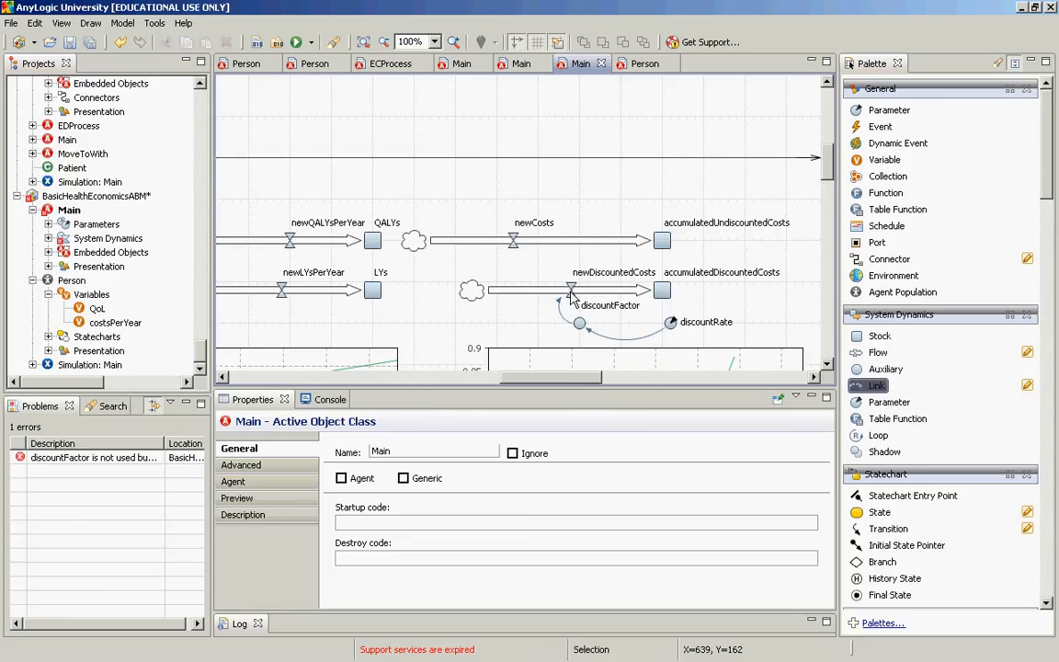
left_click(571, 292)
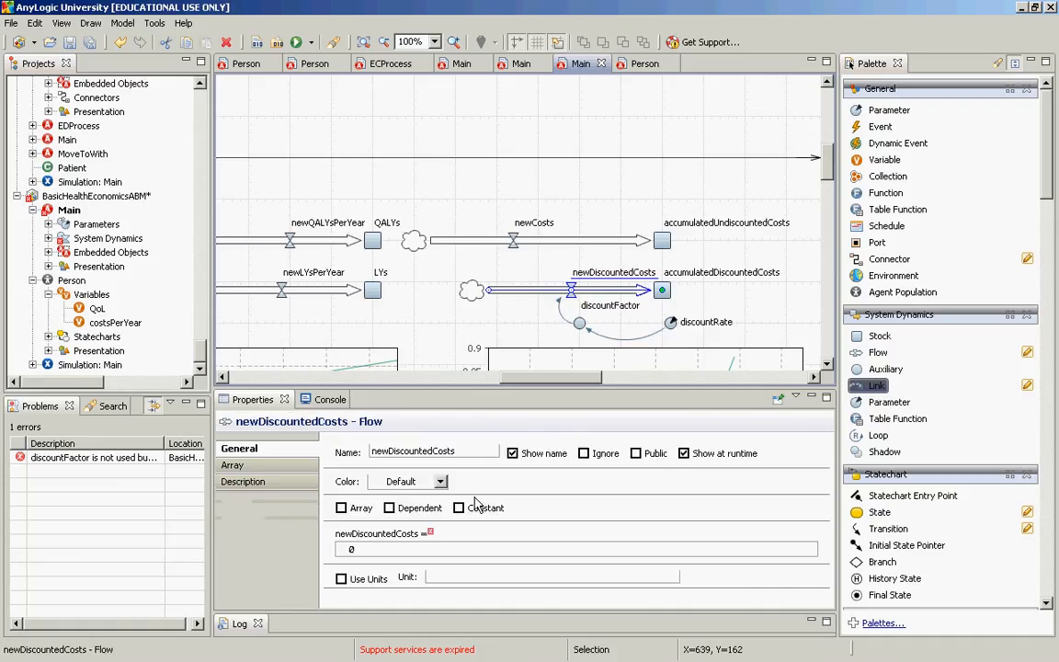
left_click(409, 550)
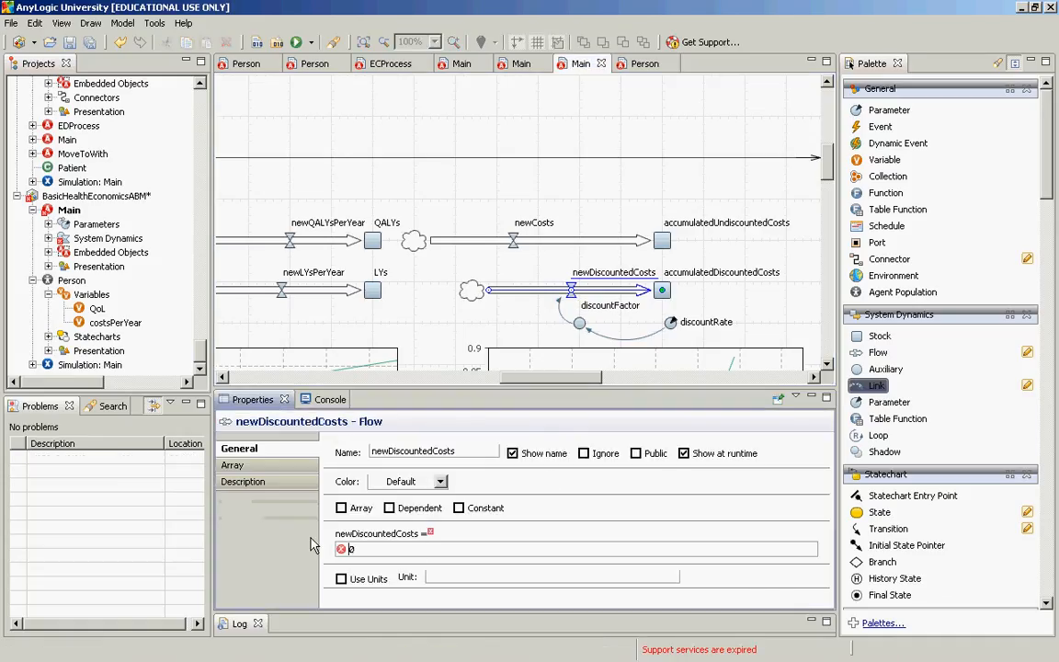
type("discountFactor*population.")
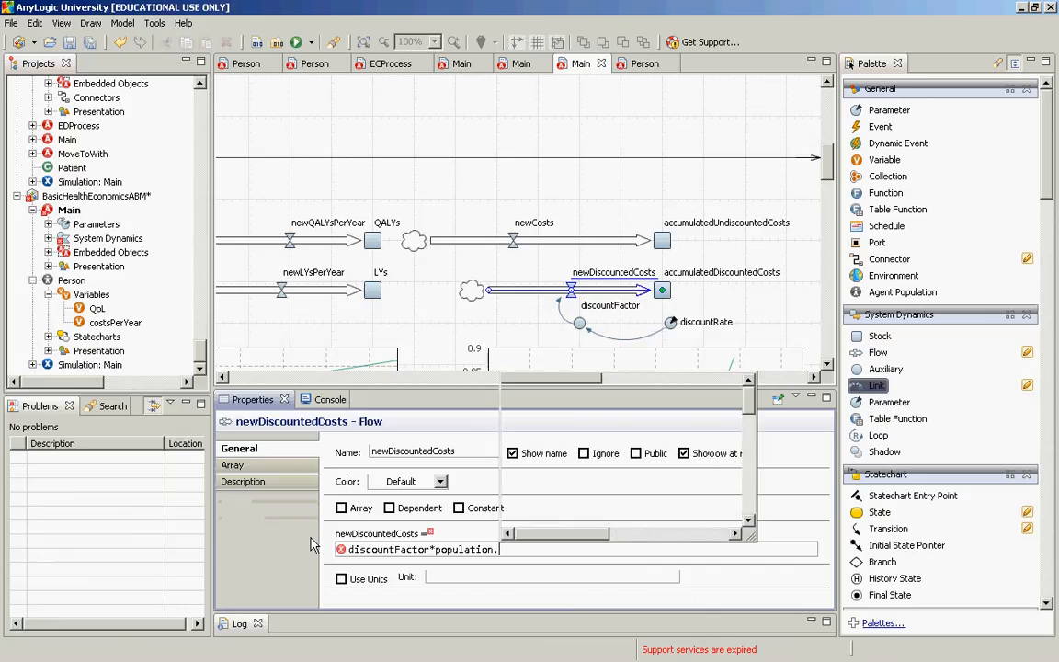
key("ctrl+space")
key("Down")
key("Return")
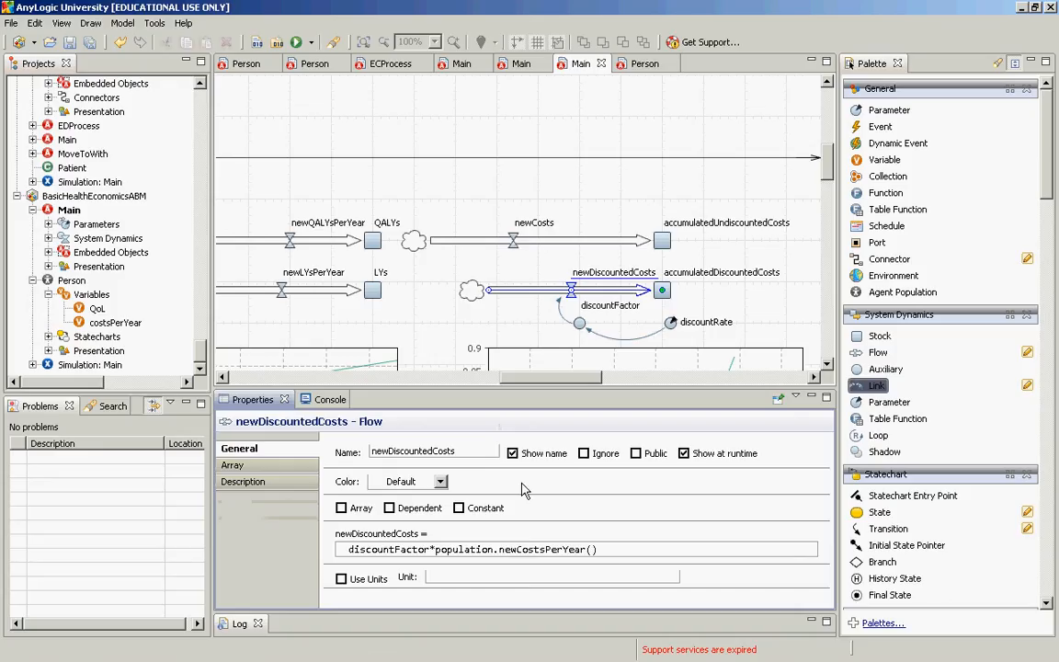
left_click_drag(598, 549, 435, 549)
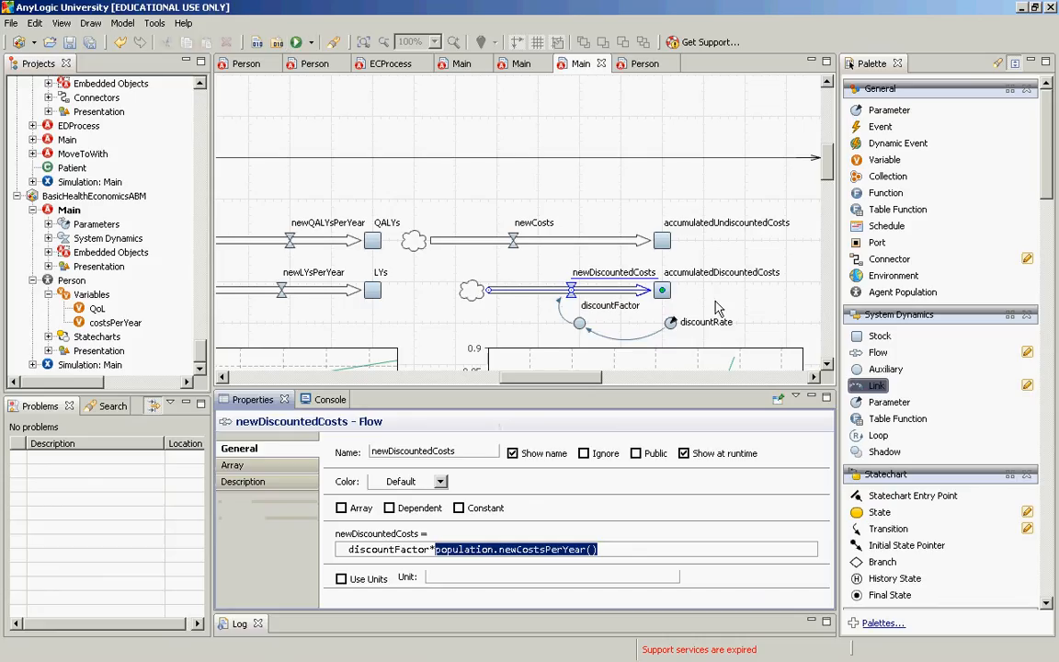
Set the discountRate parameter's default value to 0.03
left_click(672, 324)
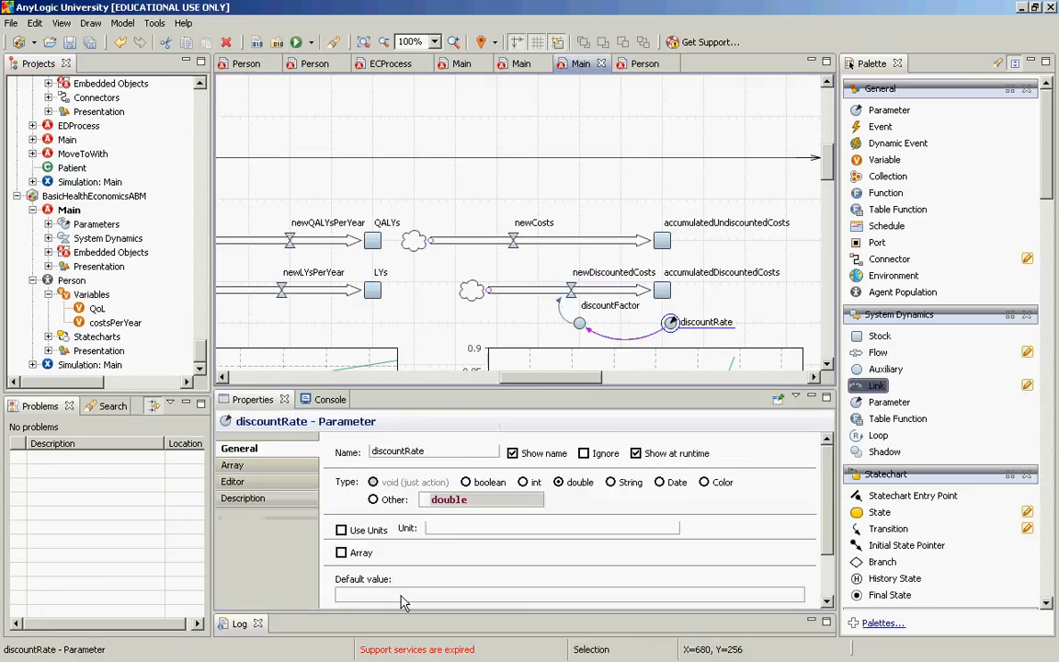
left_click(401, 595)
type("0.03")
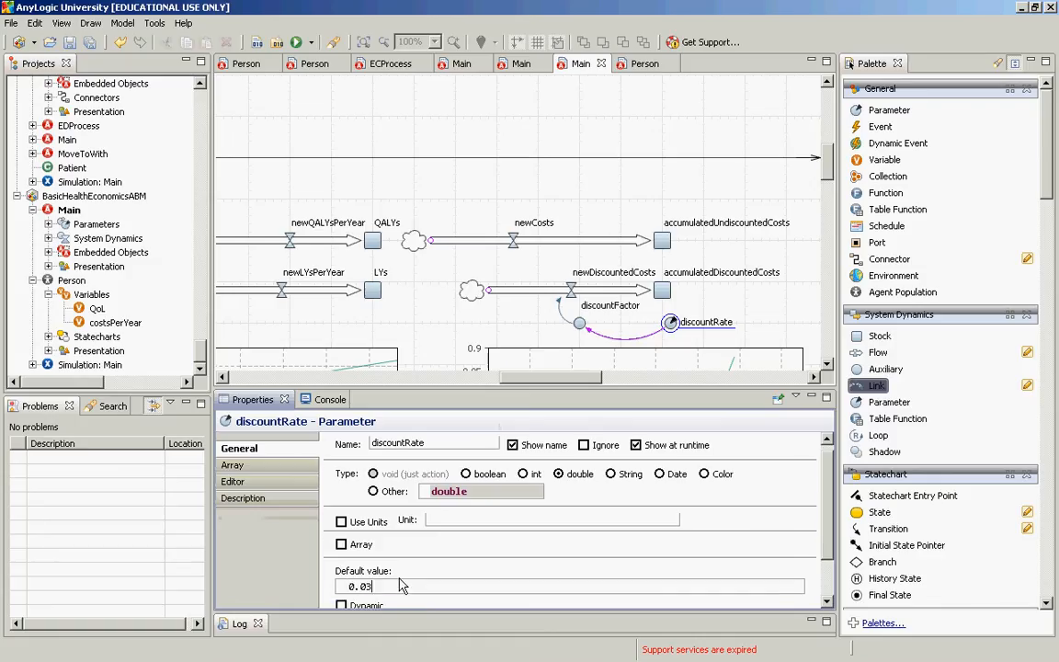
Run the BasicHealthEconomicsABM simulation to check the discounted cost accumulation, and close the run window
right_click(103, 366)
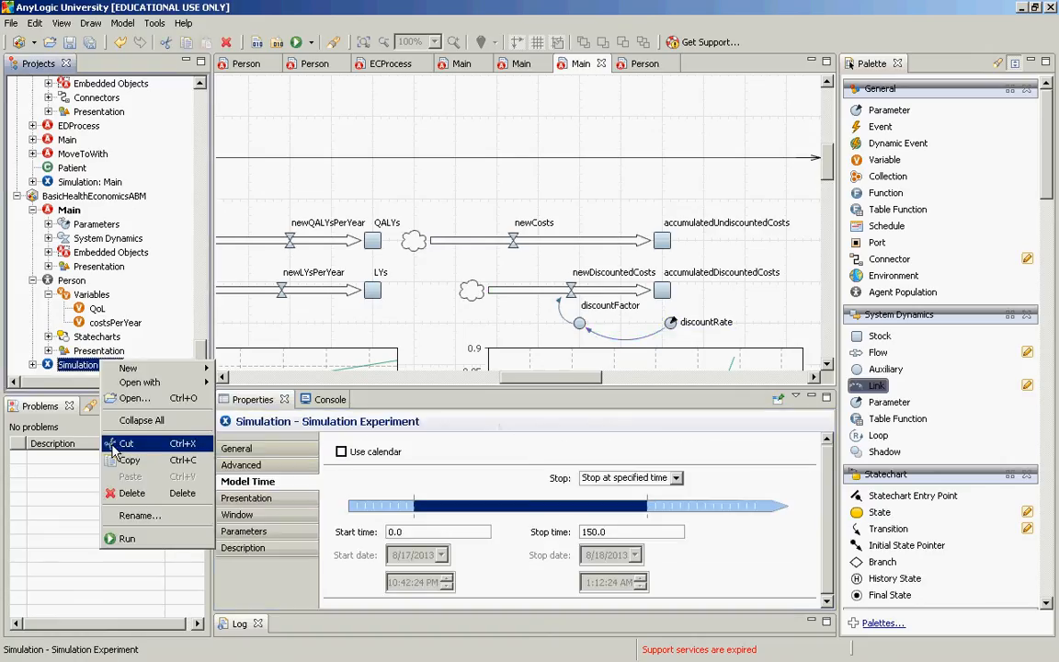
left_click(126, 539)
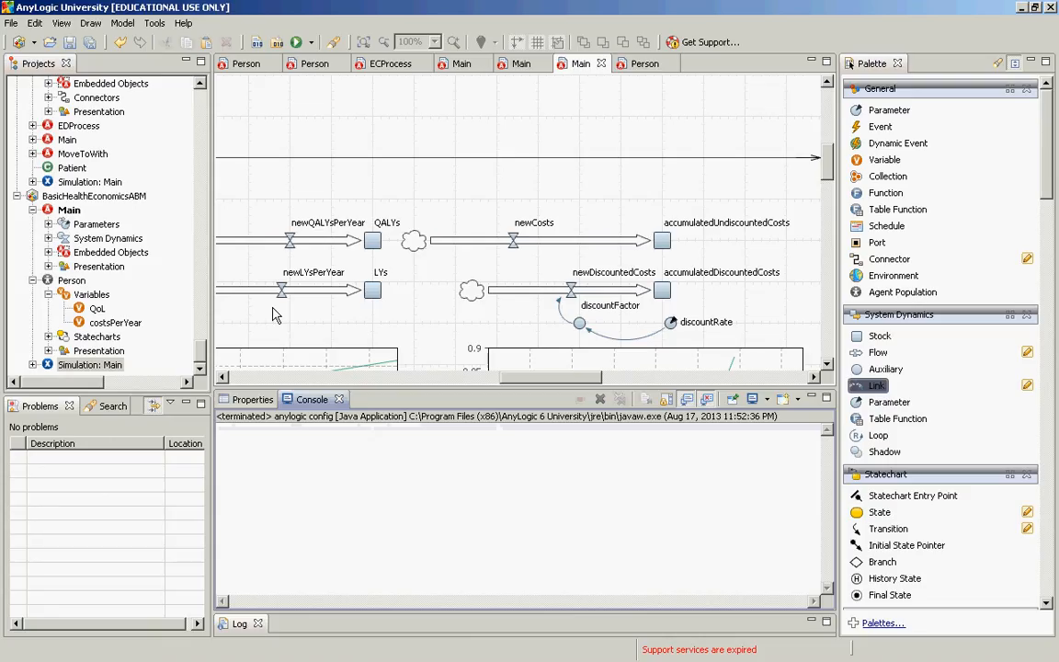
left_click(155, 157)
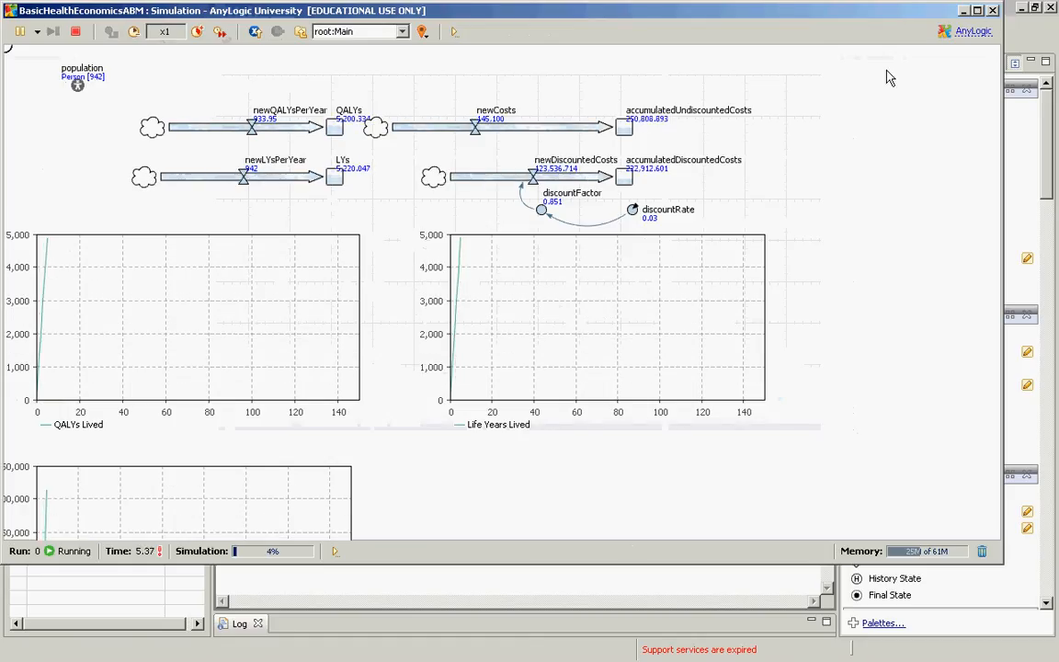
left_click(994, 11)
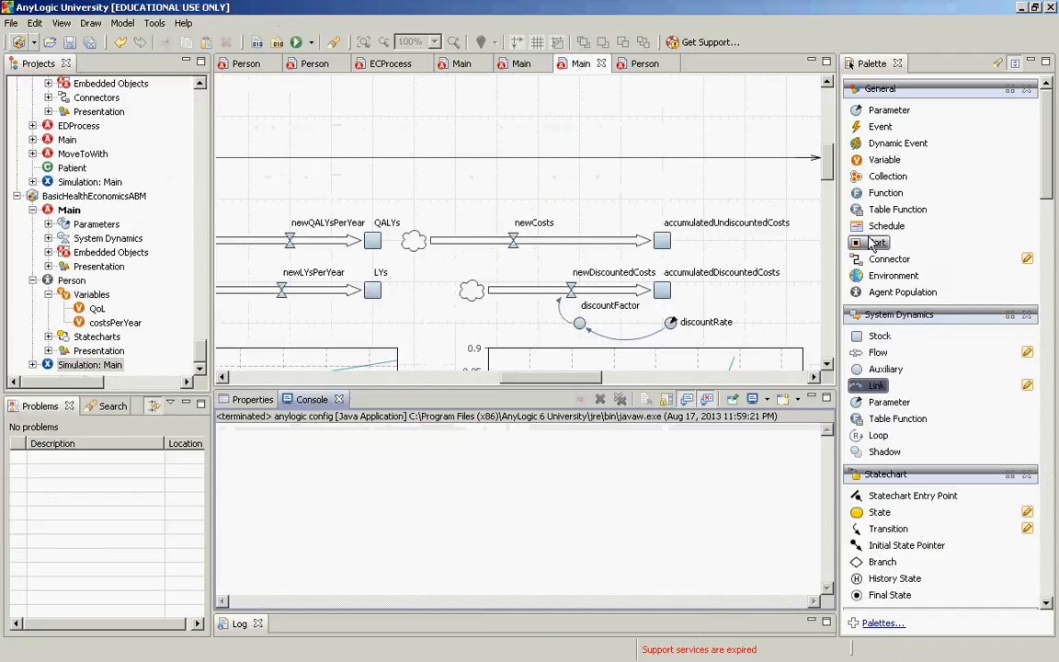
Duplicate the Cumulative Undiscounted Costs time plot and place the copy beside it, below the Life Years Lived plot
left_click_drag(827, 166, 826, 270)
left_click(359, 289)
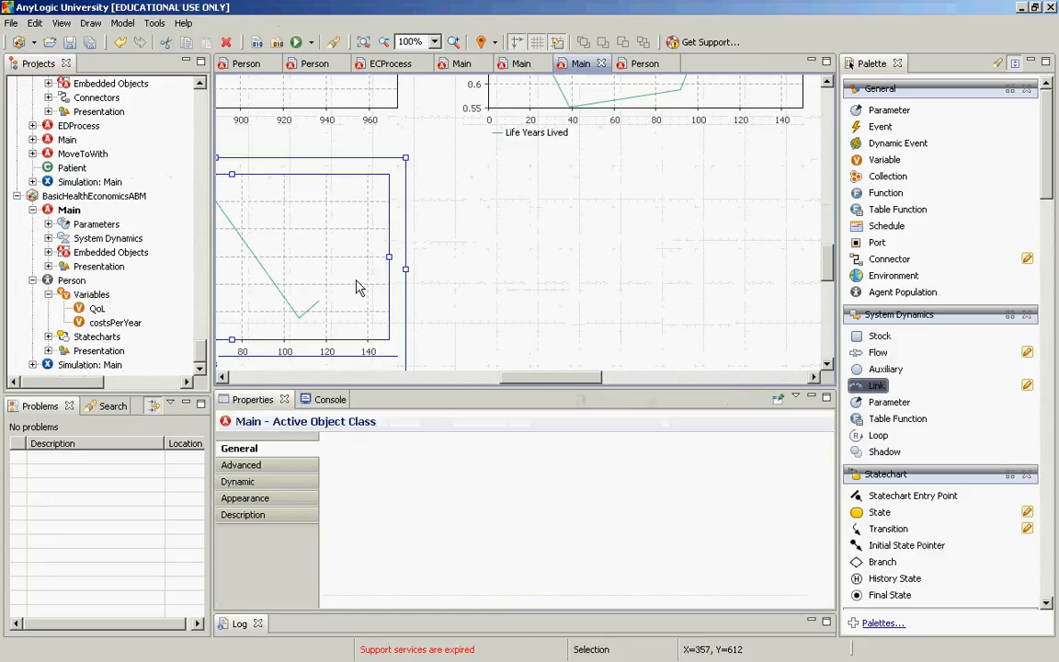
key("ctrl+c")
key("ctrl+v")
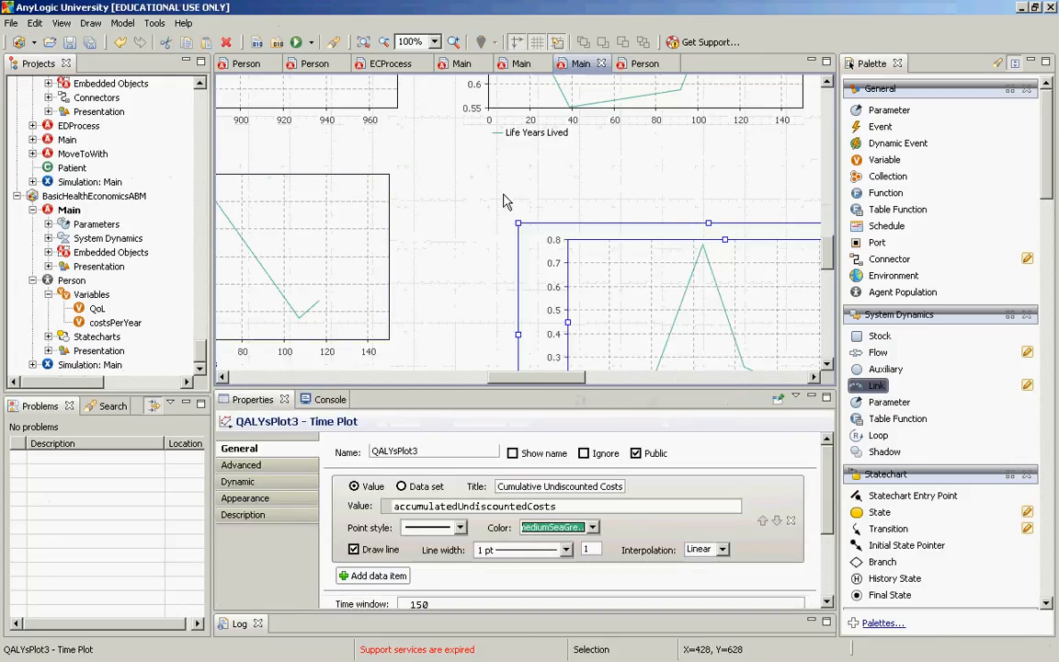
left_click_drag(579, 283, 498, 231)
Title the copied plot's data item Cumulative Discounted Costs and name the plot discountedCostsPlot
left_click(547, 486)
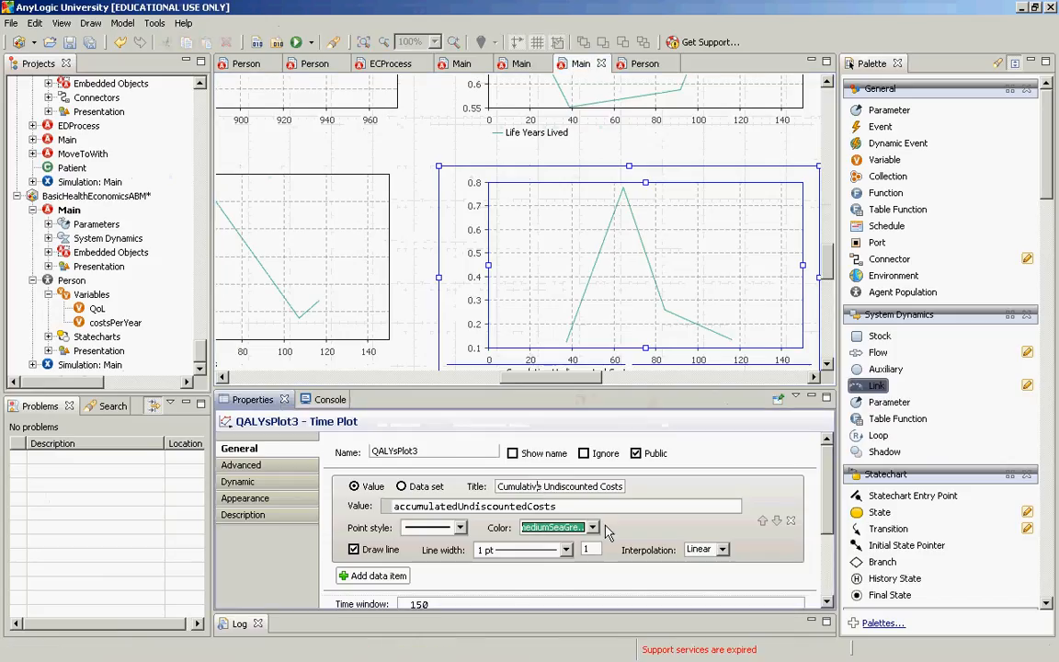
key("shift+Right")
key("shift+Right")
key("shift+Right")
type("Di")
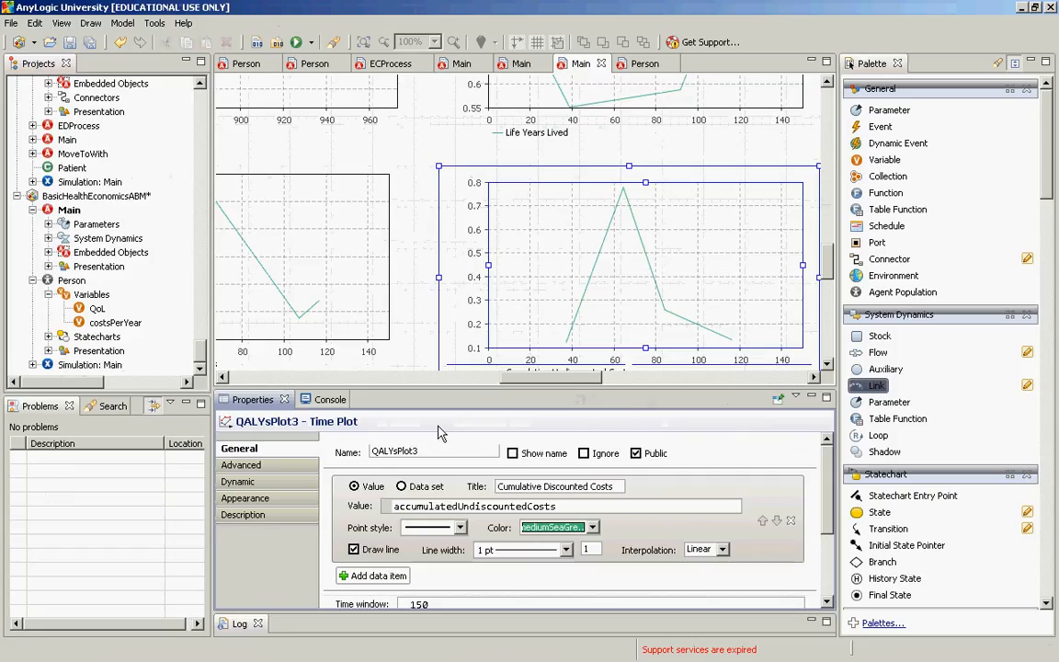
left_click_drag(421, 451, 372, 453)
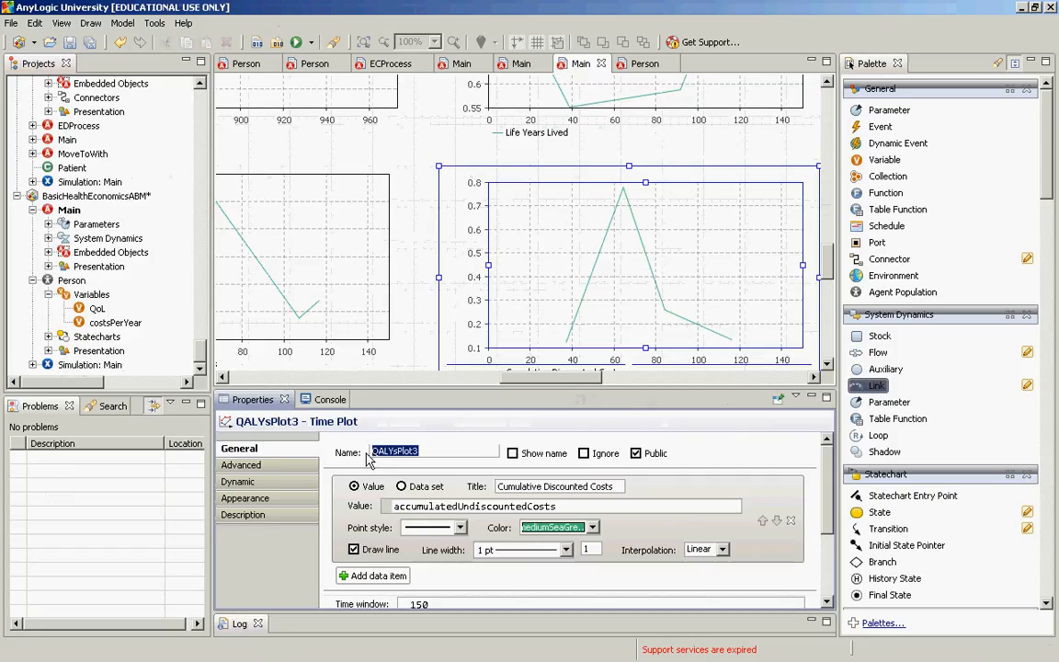
type("discountedCostsPlot")
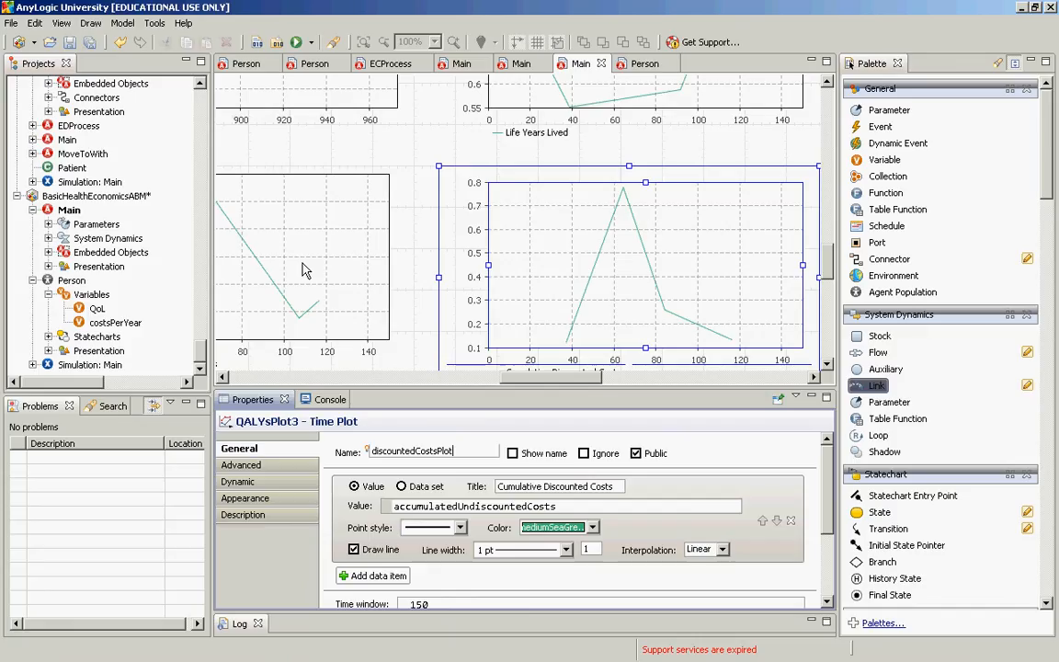
Set the discountedCostsPlot's data value to accumulatedDiscountedCosts
left_click(474, 506)
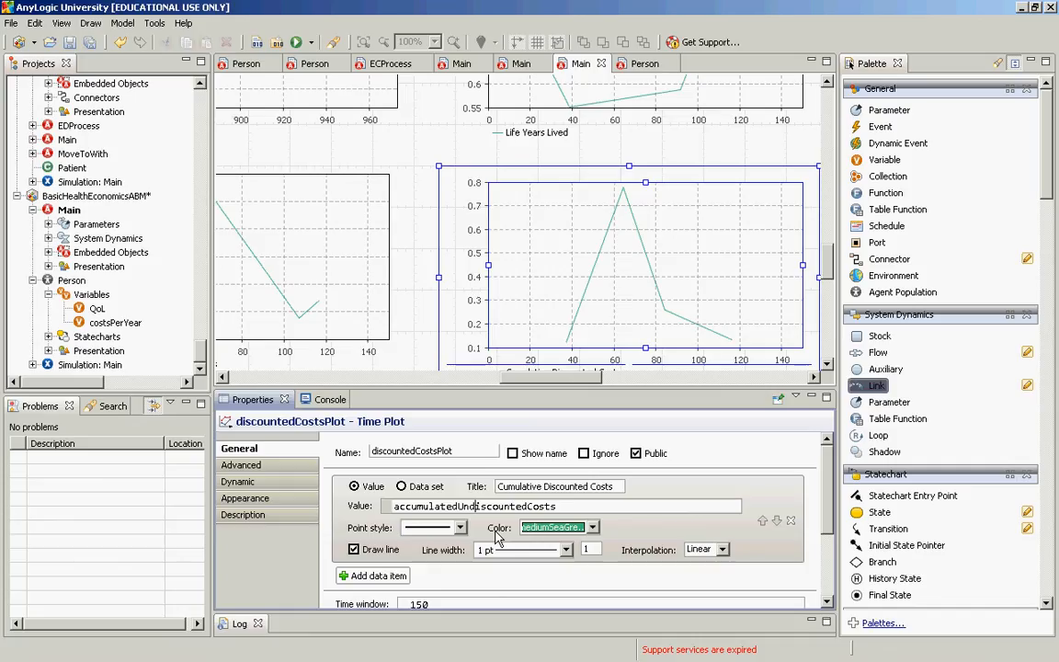
key("Left")
key("Left")
key("Left")
key("BackSpace")
key("ctrl+space")
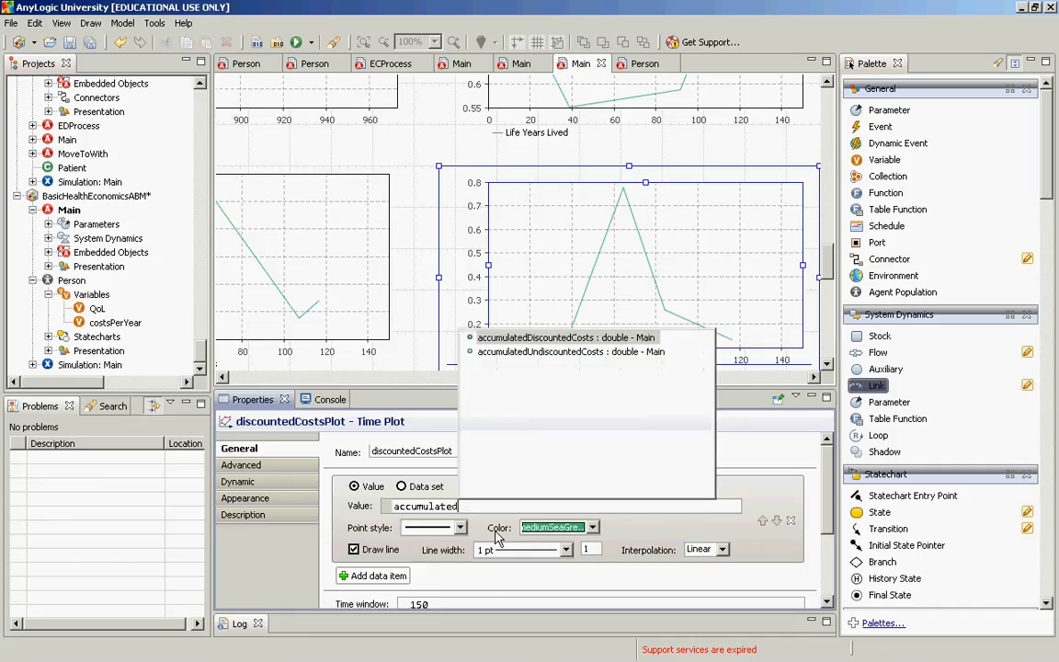
key("Return")
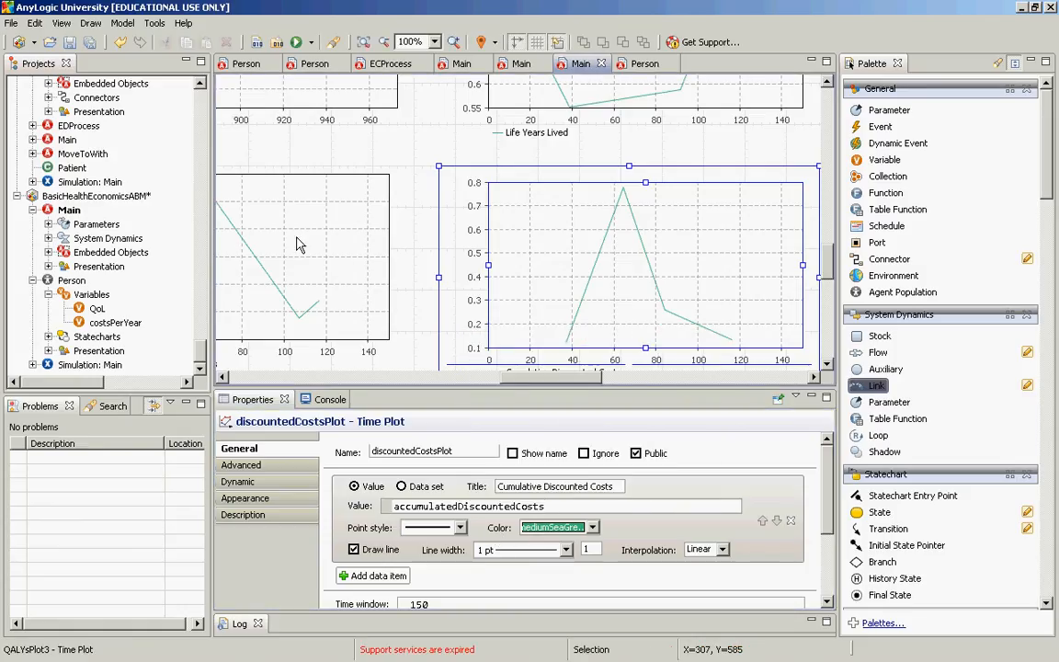
Rename the Cumulative Undiscounted Costs time plot undiscountedCostPlot
left_click(296, 243)
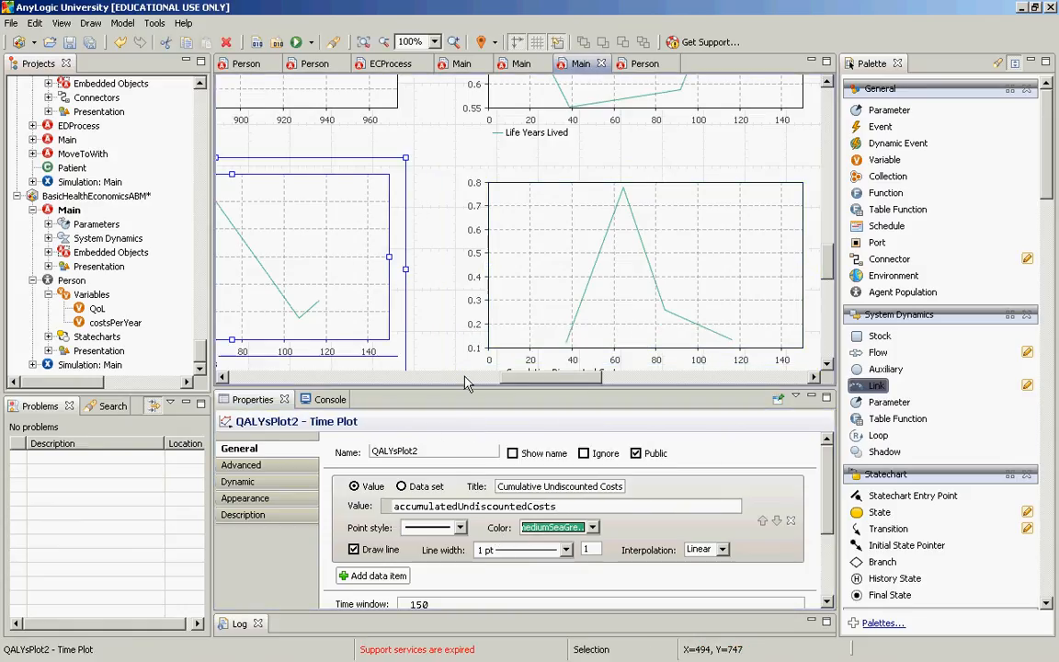
left_click_drag(519, 382, 418, 384)
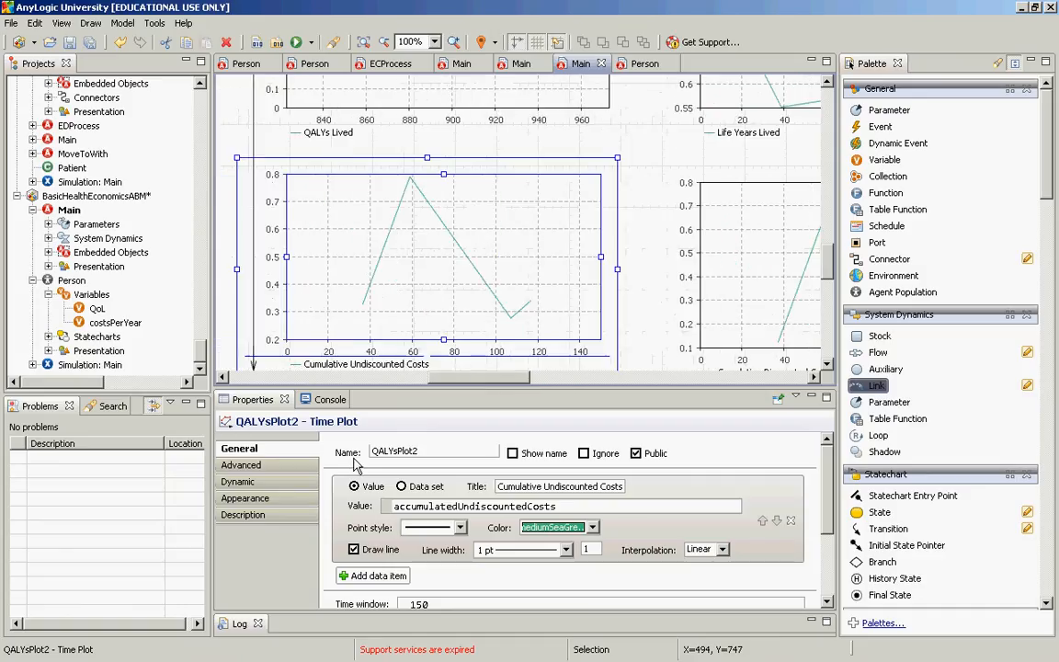
left_click(385, 456)
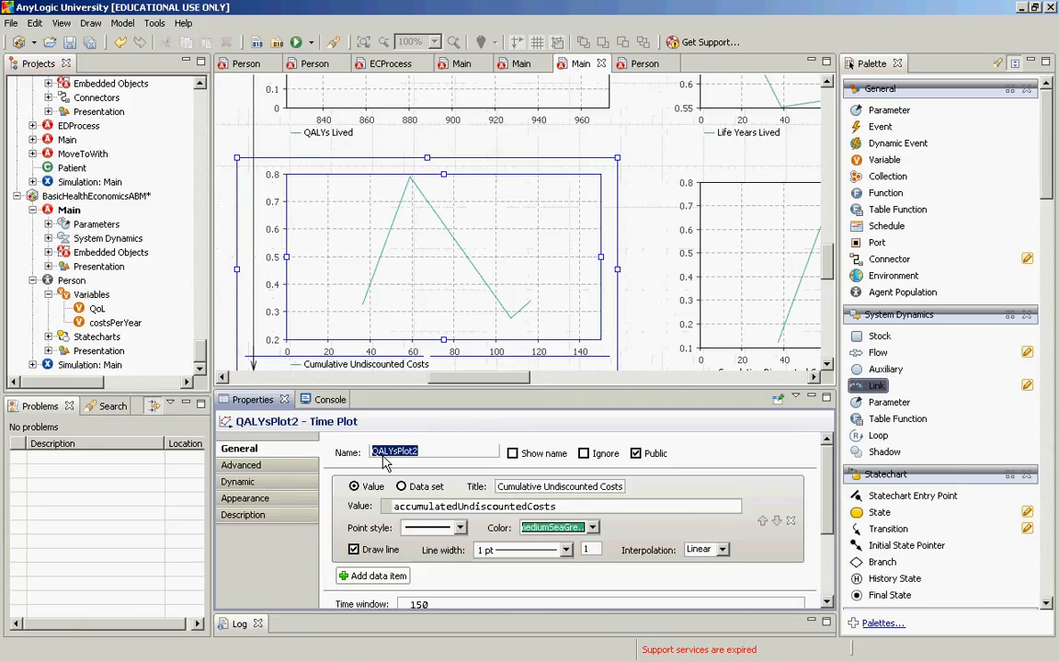
type("undiscountedCostPl")
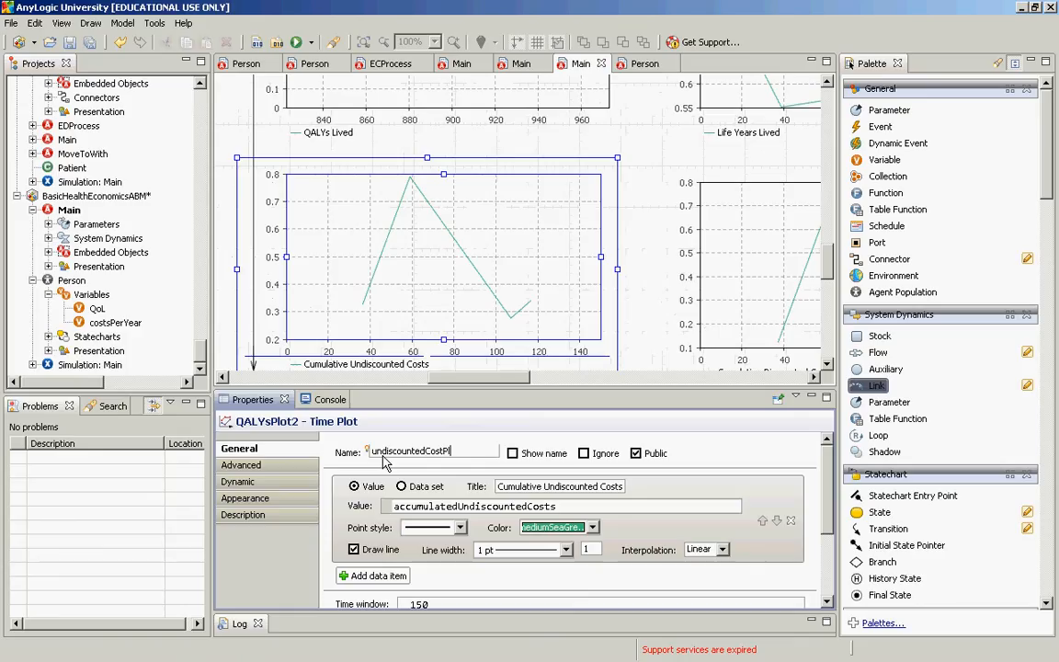
type("ot")
Rename the Life Years Lived time plot LYsPlot
left_click_drag(827, 270, 835, 234)
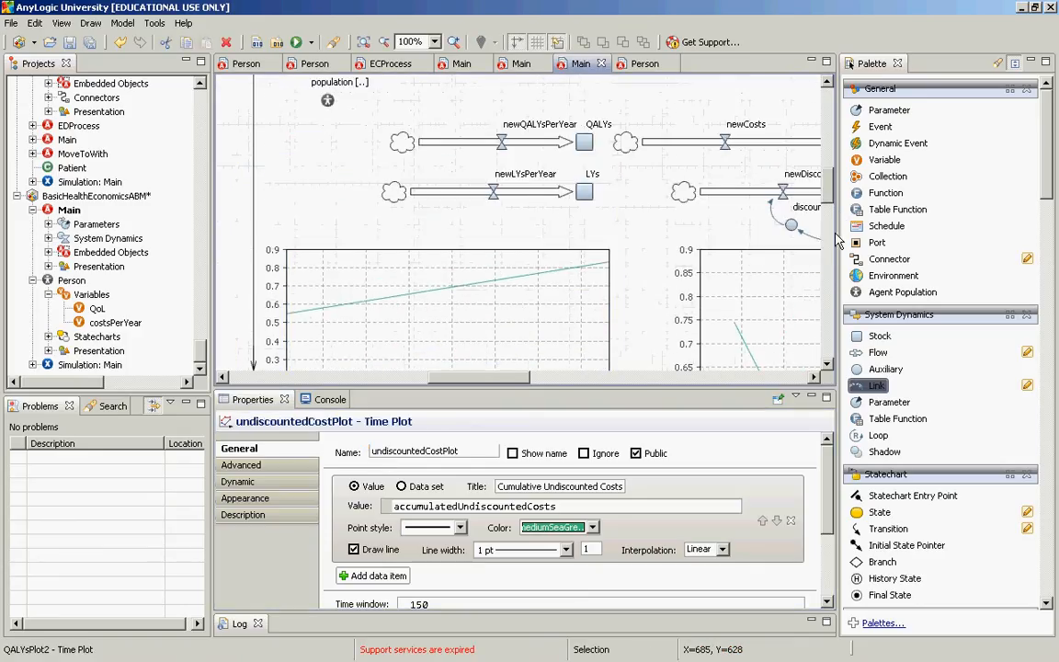
left_click(839, 236)
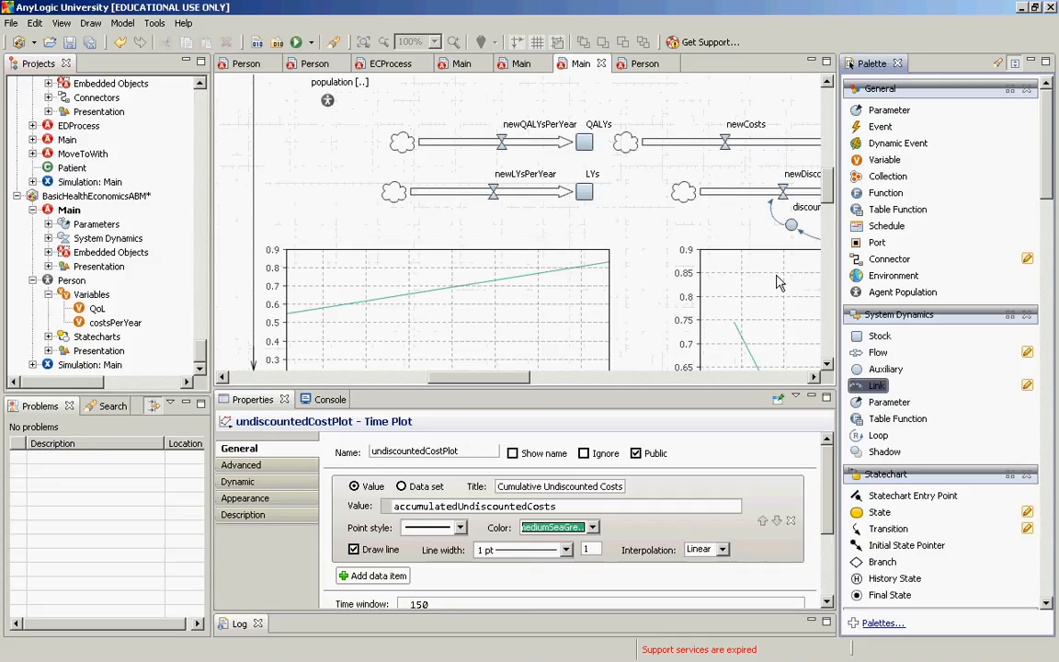
left_click(777, 283)
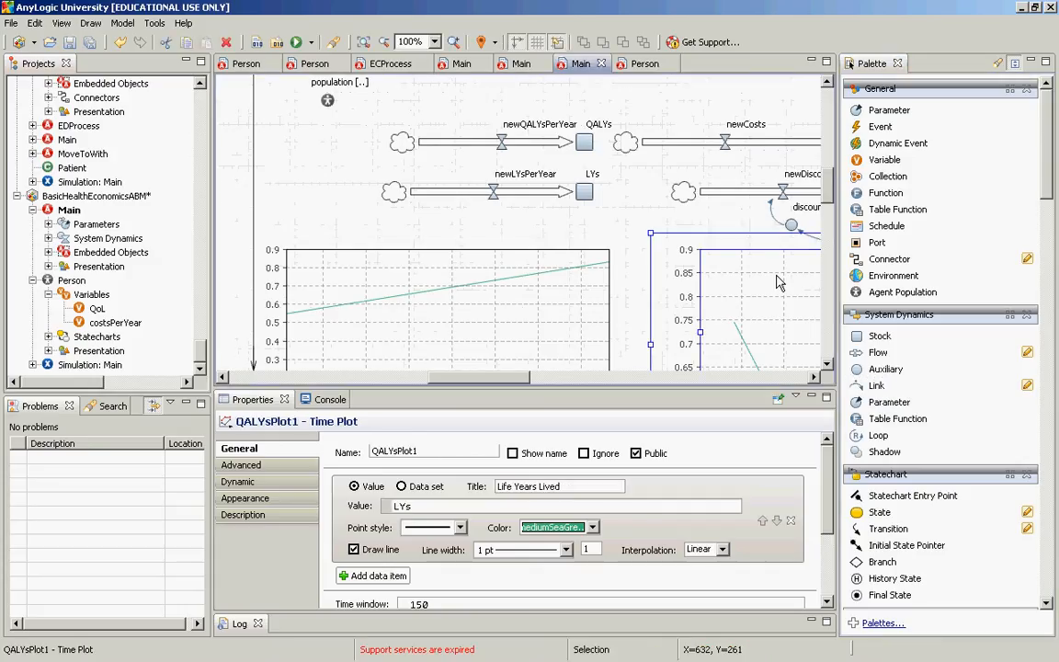
left_click(392, 452)
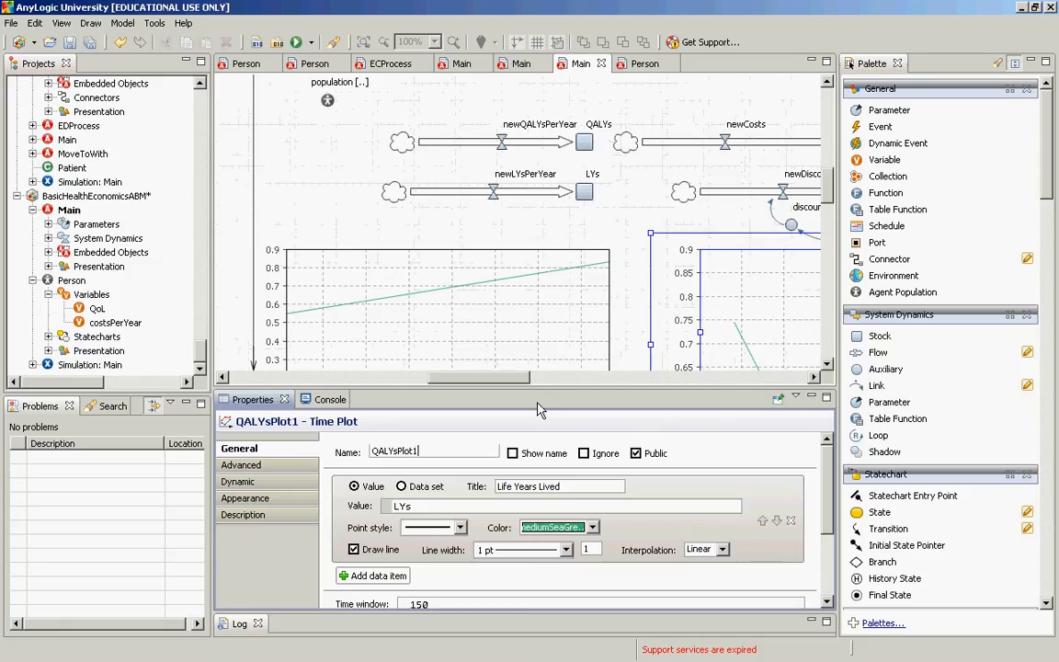
key("ctrl+a")
key("Home")
key("shift+Right")
key("shift+Right")
key("shift+Right")
key("shift+Left")
key("BackSpace")
key("End")
key("BackSpace")
key("BackSpace")
key("BackSpace")
type("ot")
key("Return")
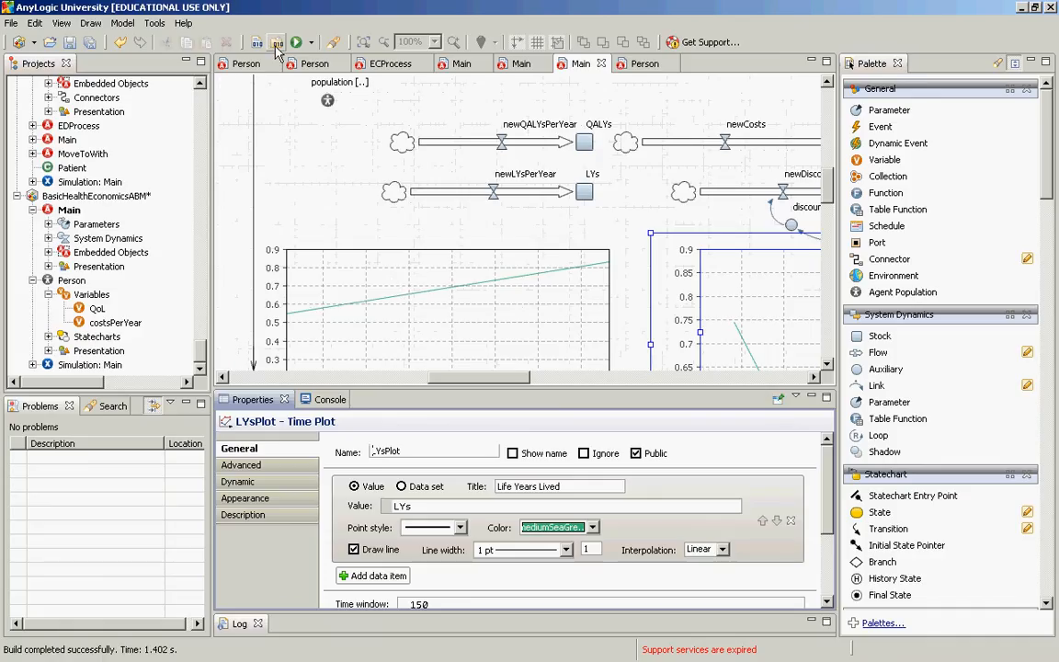
Run the BasicHealthEconomicsABM simulation at maximum speed to the end to view all four plots, and close the run window
right_click(89, 365)
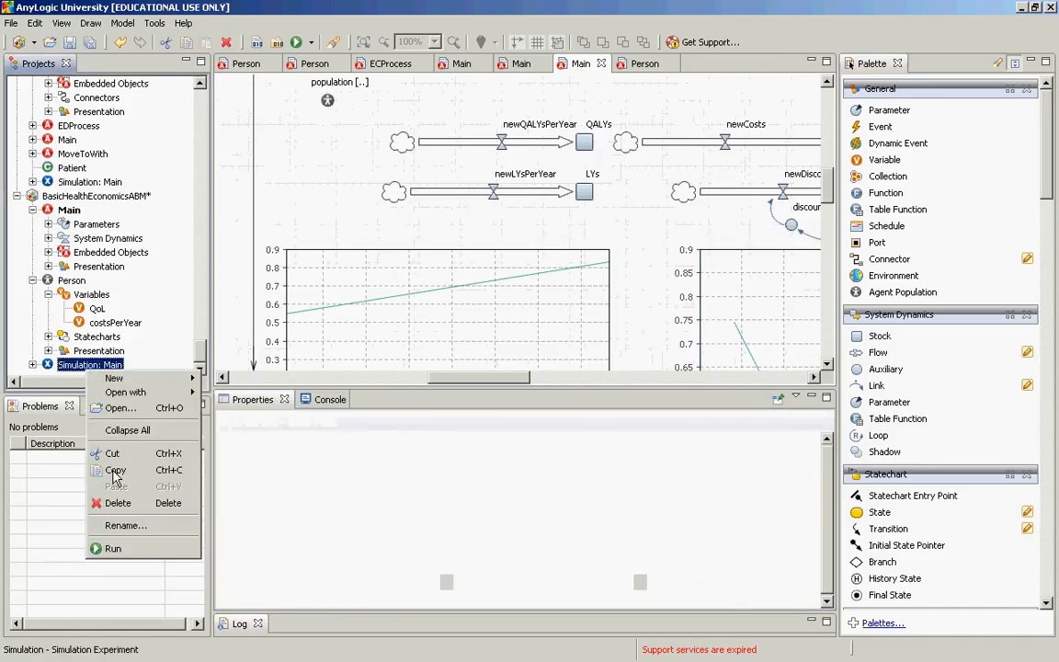
left_click(129, 560)
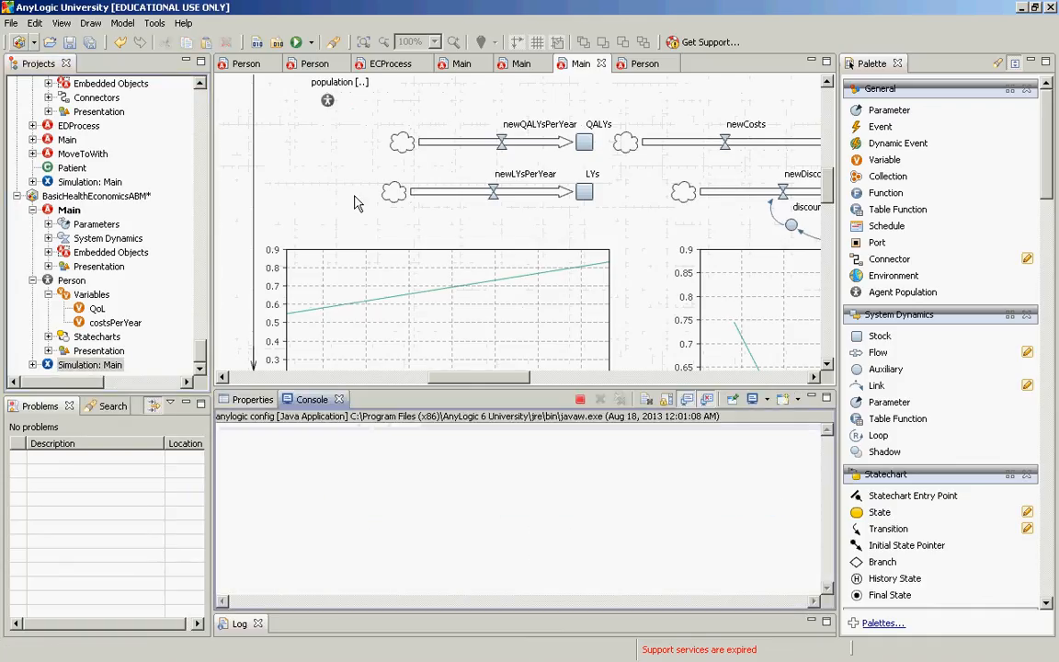
left_click(175, 153)
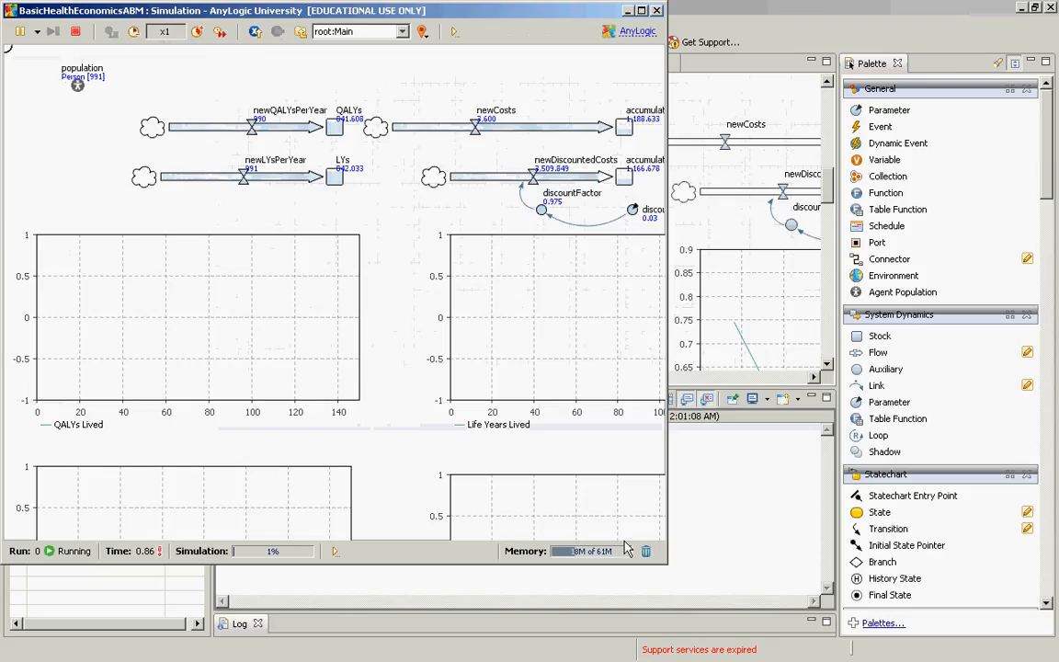
left_click_drag(666, 562, 1011, 652)
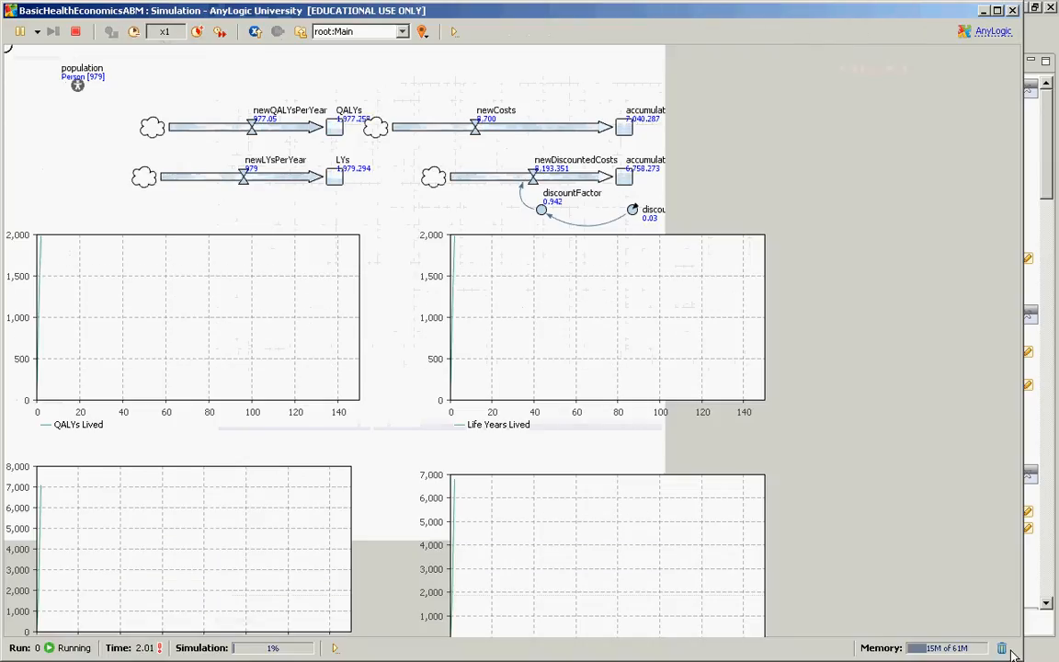
scroll(518, 371, "down", 3)
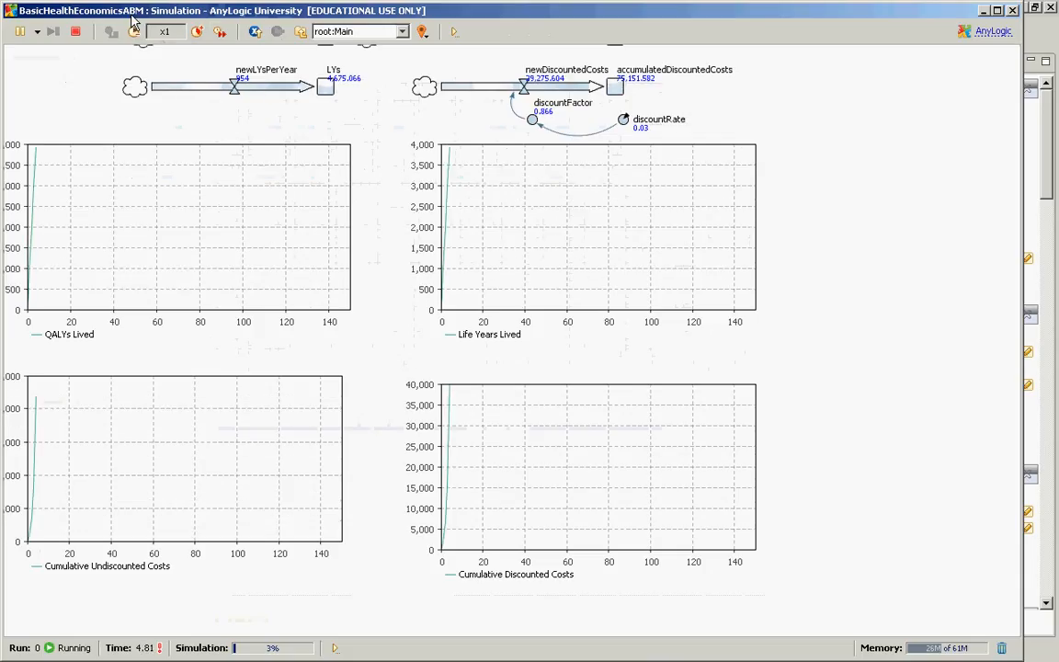
left_click(219, 34)
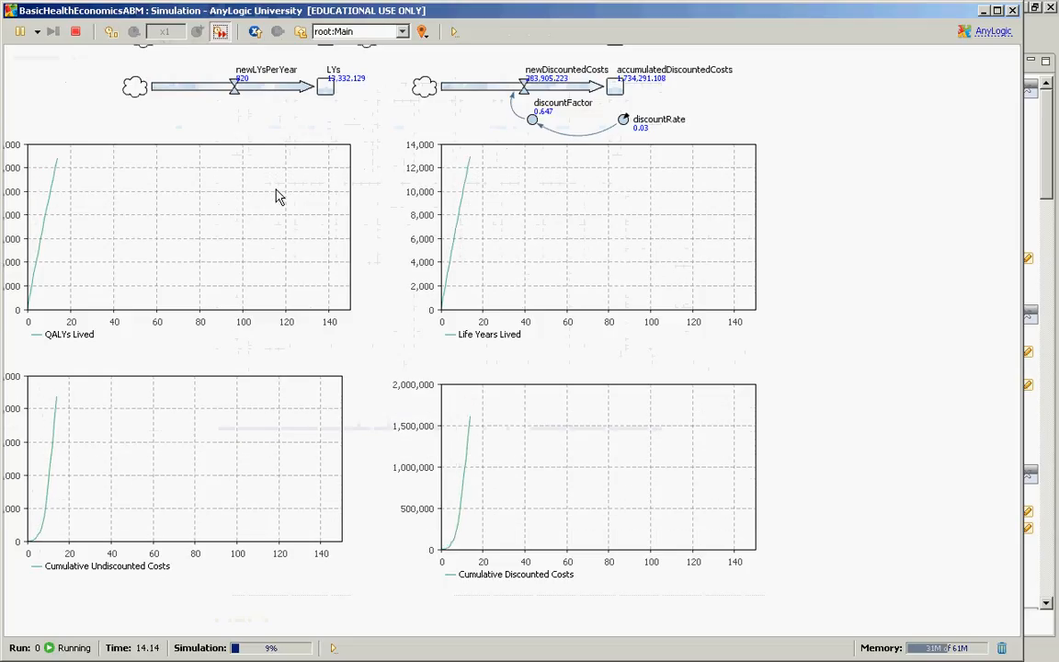
left_click_drag(244, 218, 328, 269)
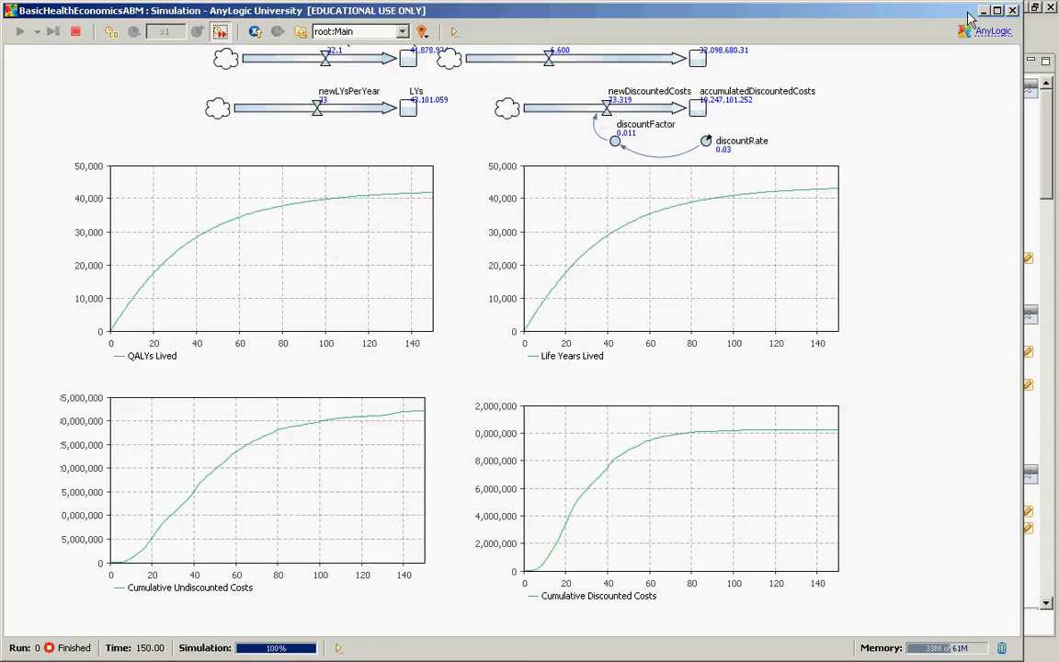
left_click(1013, 10)
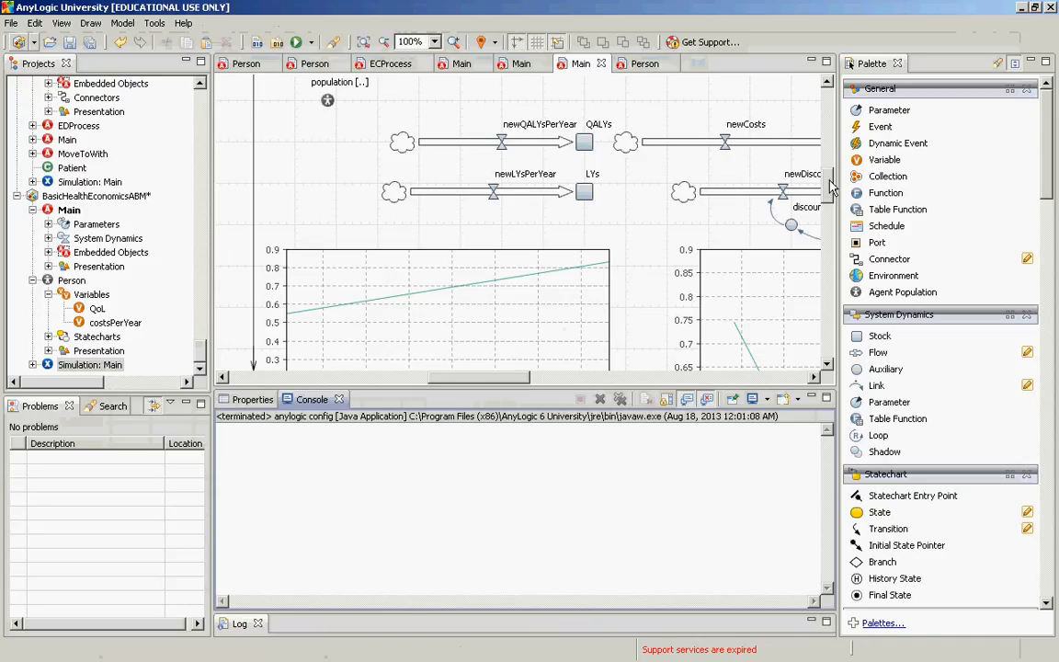
Widen the Cumulative Undiscounted Costs plot and enlarge the margin for its vertical axis labels
left_click_drag(828, 211, 828, 265)
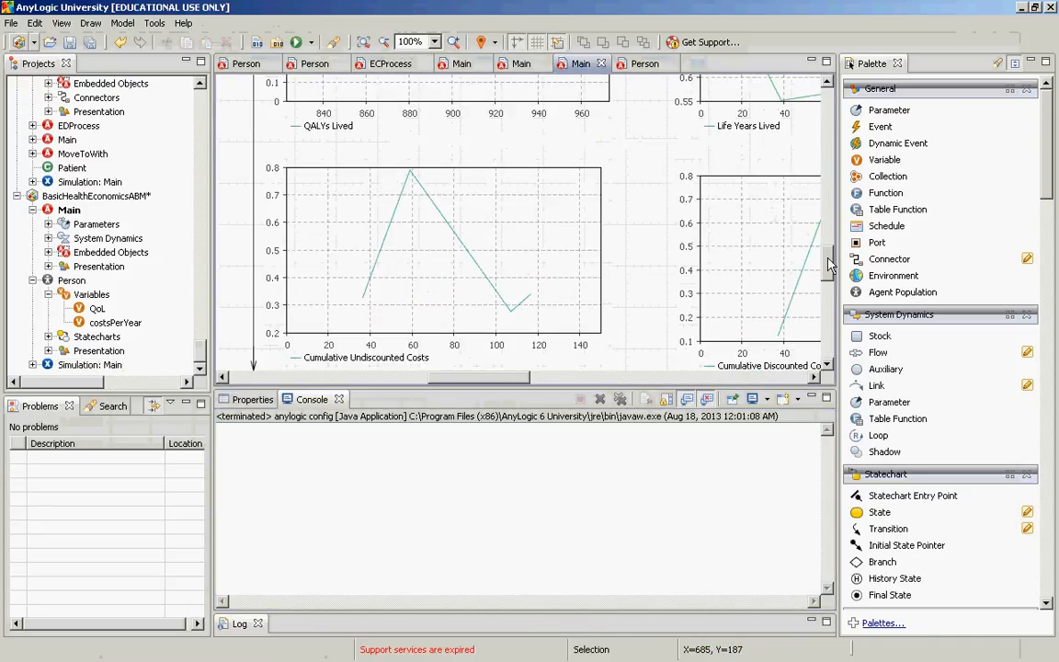
left_click(616, 263)
left_click_drag(619, 268, 640, 269)
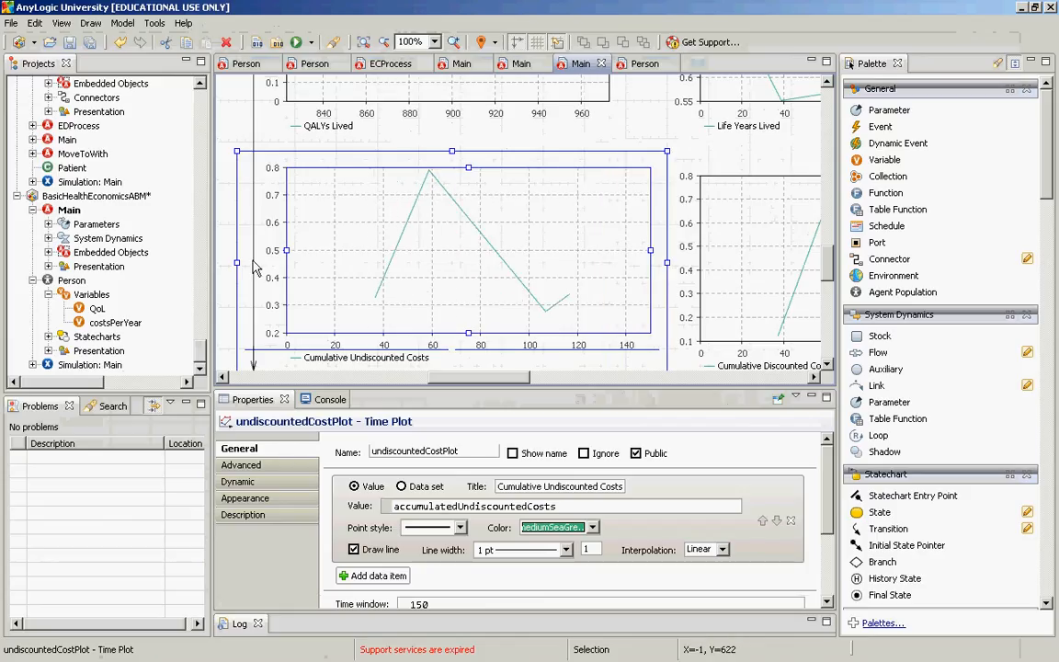
mouse_move(286, 250)
left_mouse_down()
mouse_move(316, 254)
mouse_move(267, 254)
mouse_move(303, 254)
left_mouse_up()
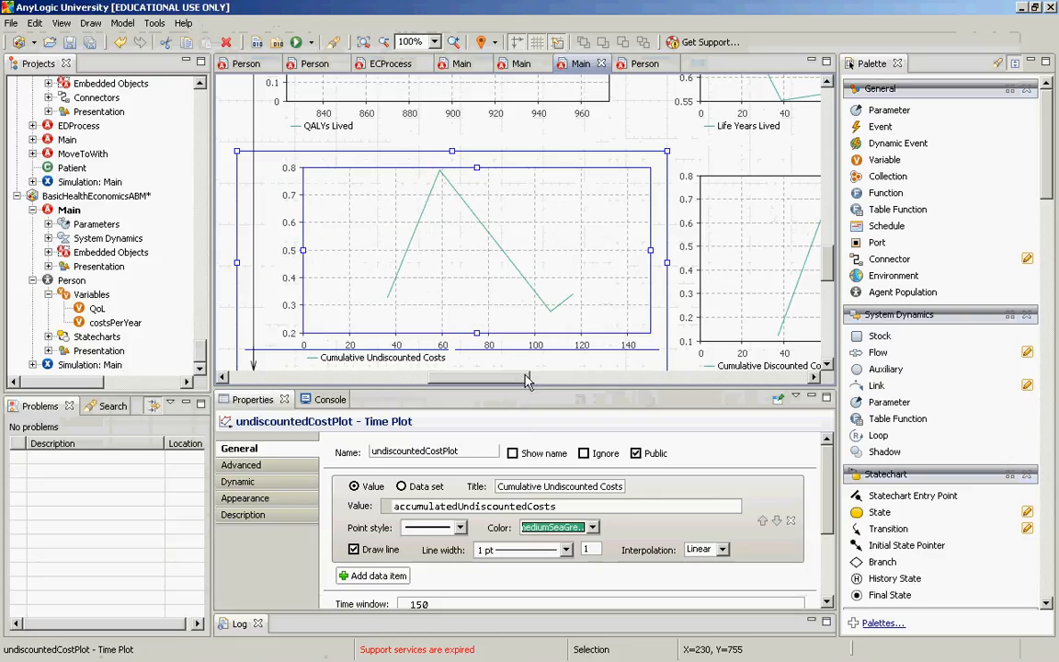
Widen the Cumulative Discounted Costs plot and enlarge the margin for its vertical axis labels
left_click_drag(515, 380, 630, 377)
left_click(635, 212)
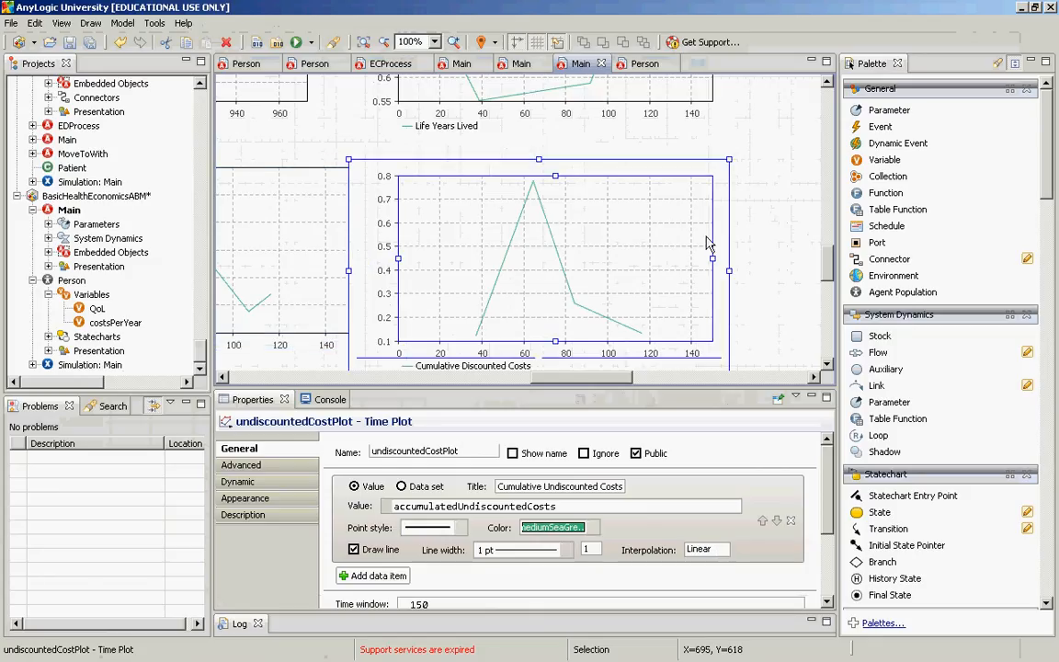
left_click_drag(729, 272, 796, 272)
left_click_drag(399, 261, 423, 304)
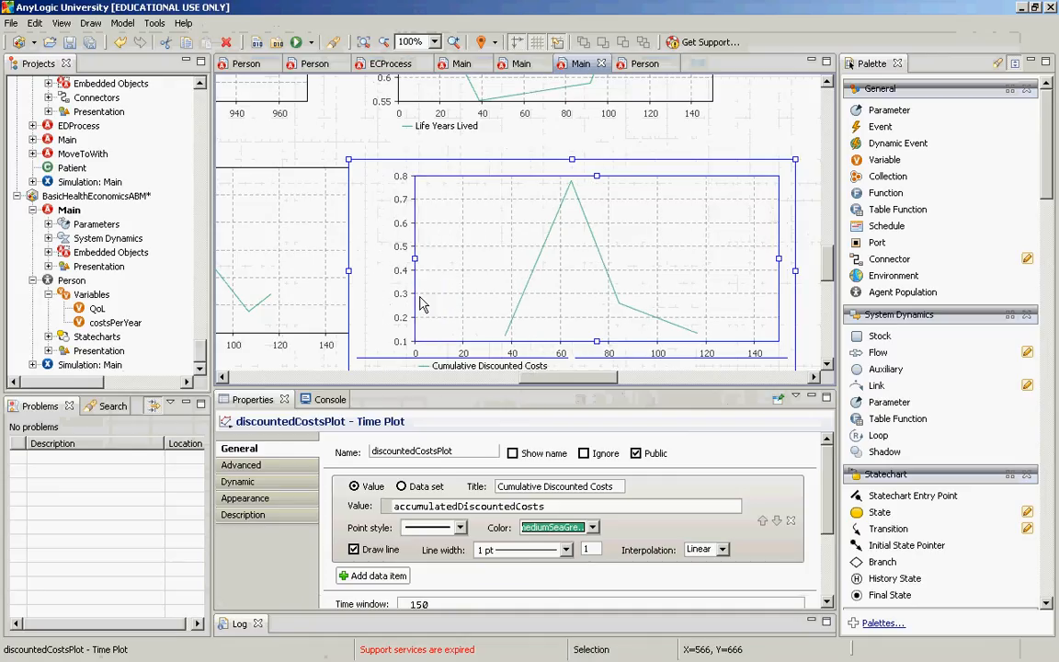
Rerun the simulation in a maximized window at maximum speed to check the axis labels of the resized cost plots, and close it
right_click(116, 366)
left_click(139, 539)
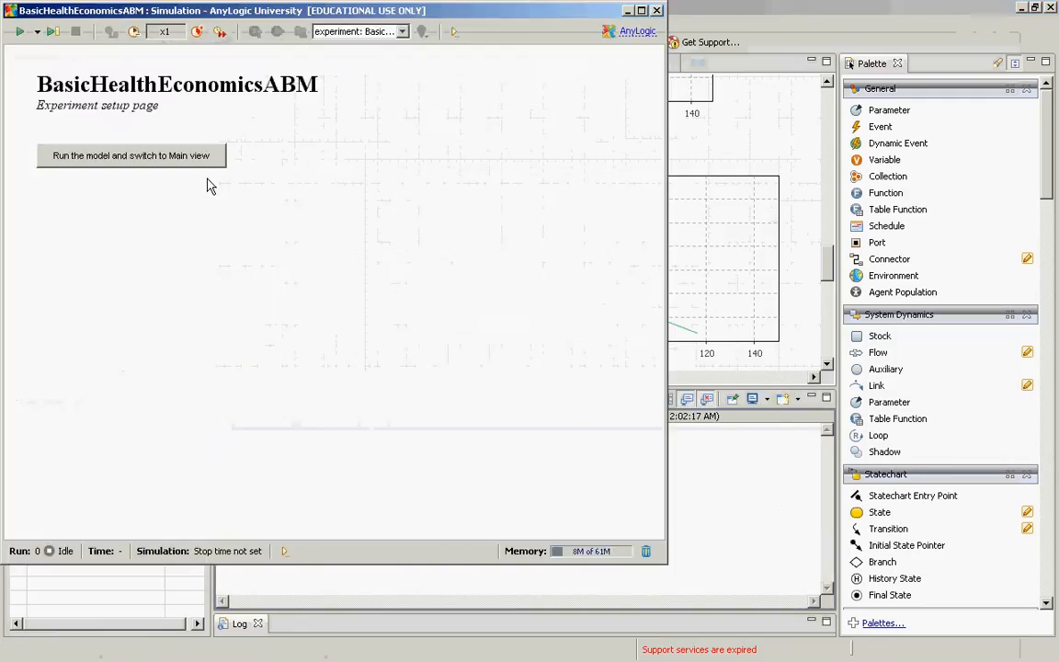
left_click(175, 155)
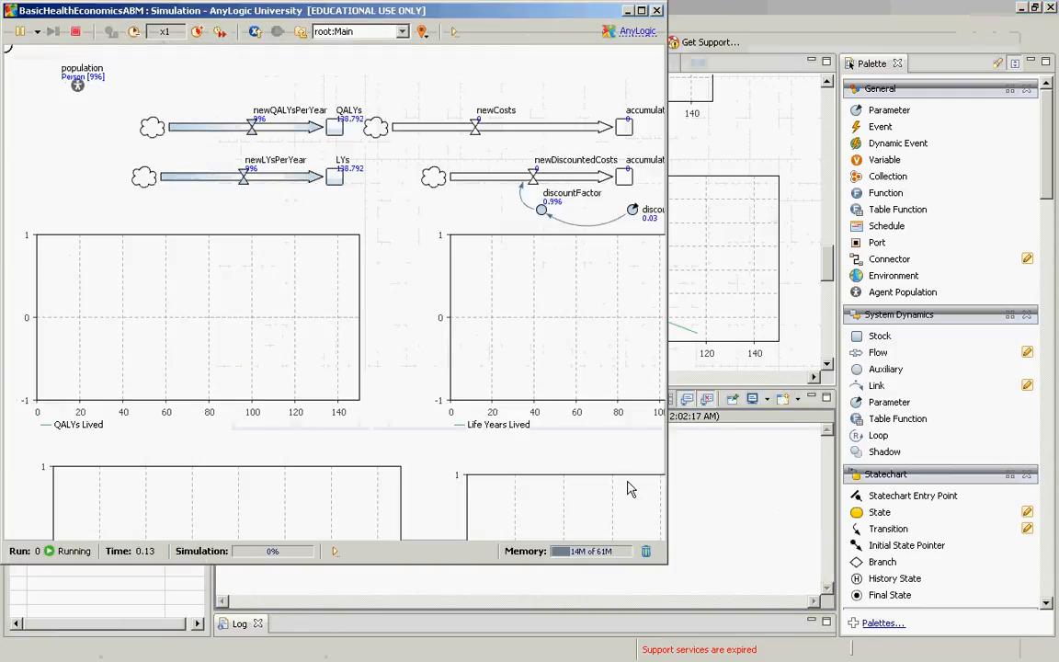
left_click(640, 10)
scroll(629, 477, "down", 2)
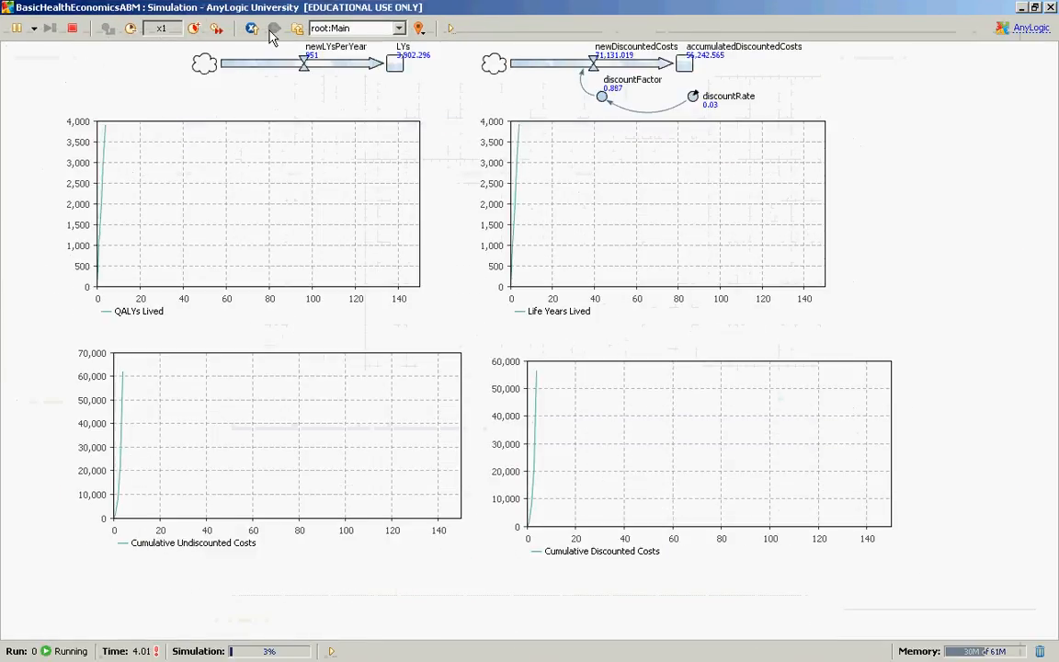
left_click(216, 28)
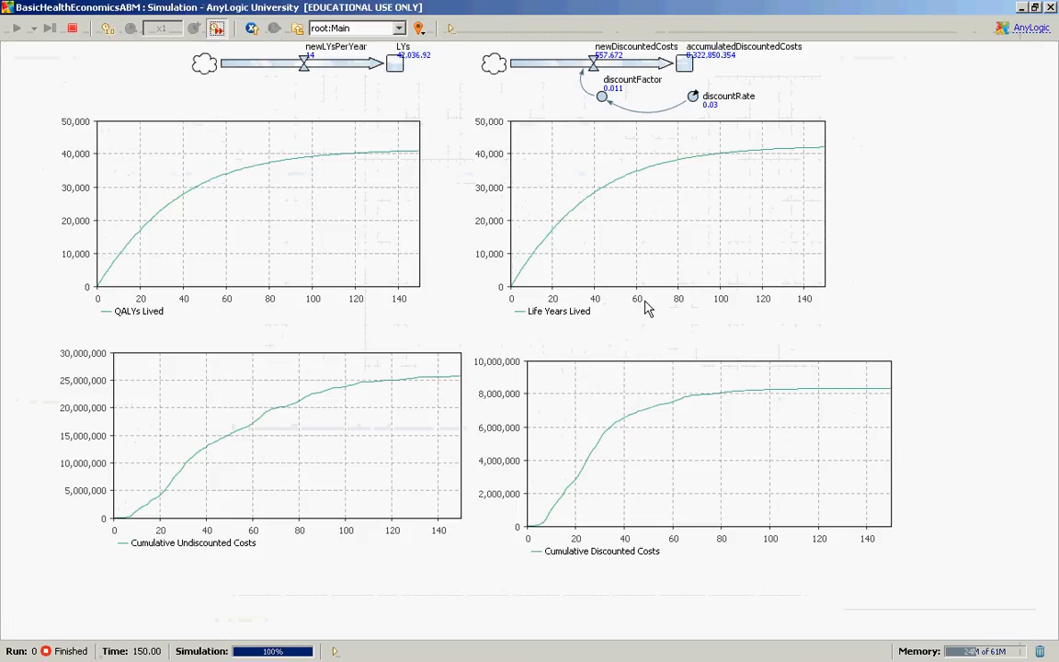
left_click(1051, 7)
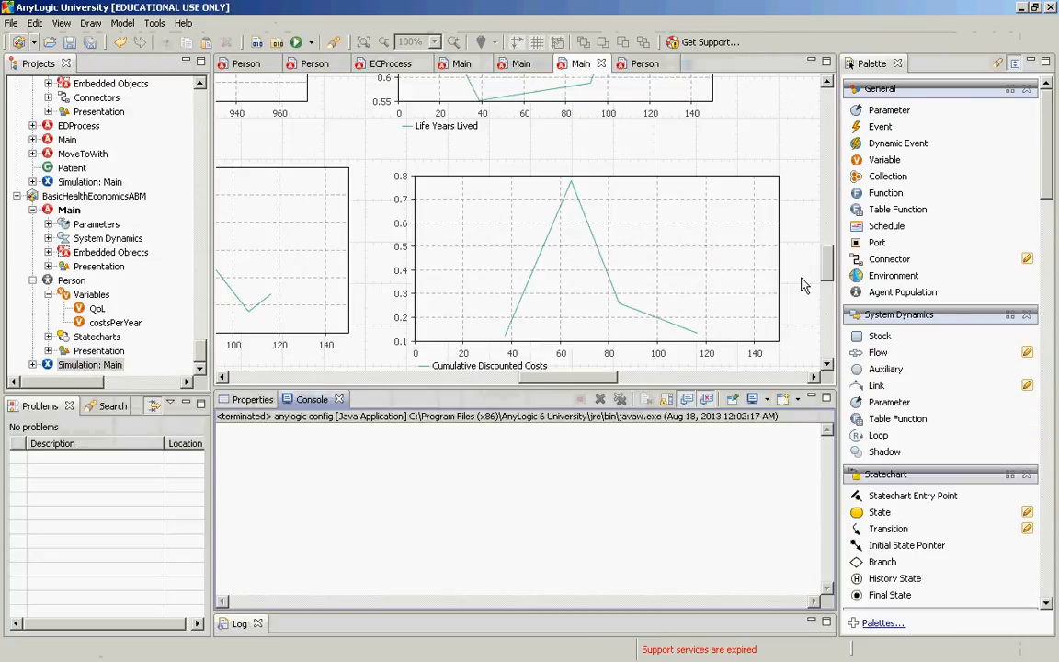
Place a copy of the Life Years Lived time plot beside the accumulated cost stocks and enlarge the margin for its vertical axis labels
left_click_drag(830, 265, 838, 167)
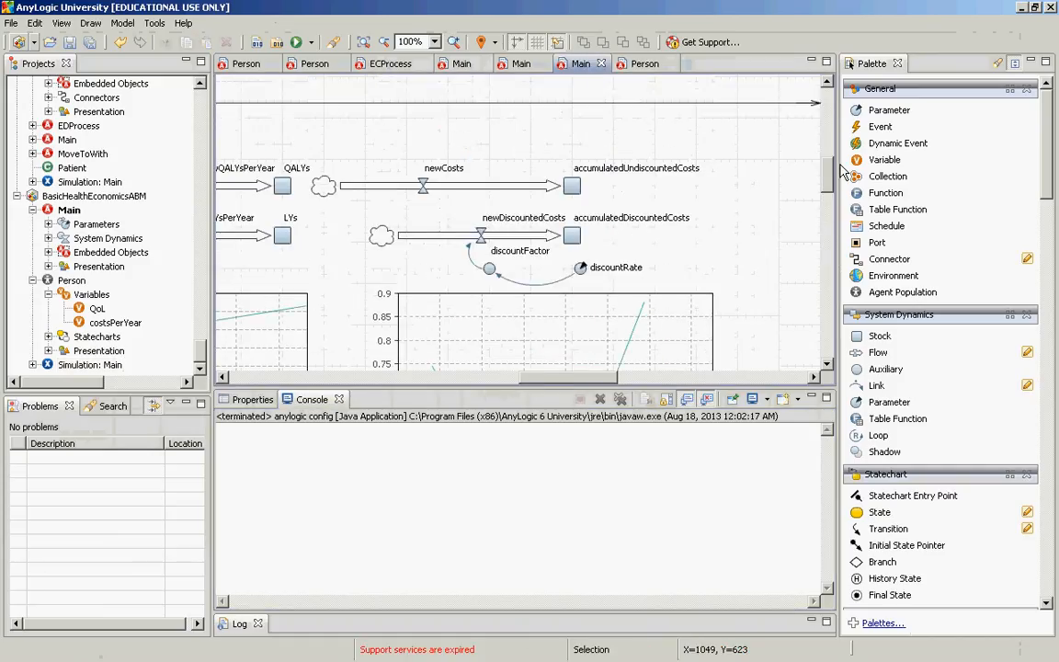
left_click_drag(567, 378, 634, 373)
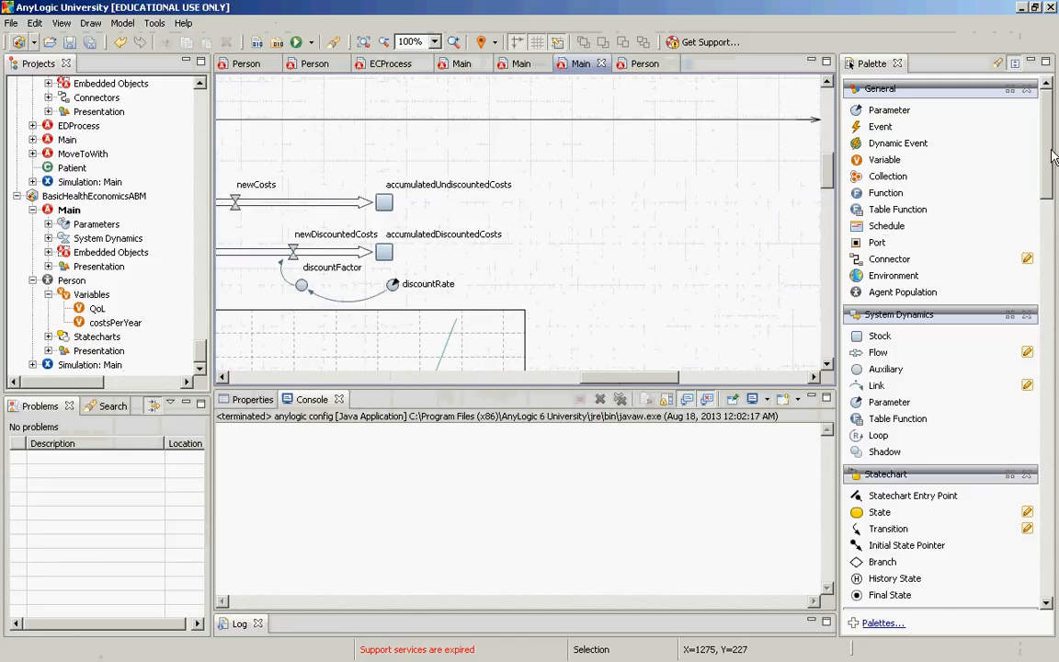
left_click_drag(1044, 144, 1033, 212)
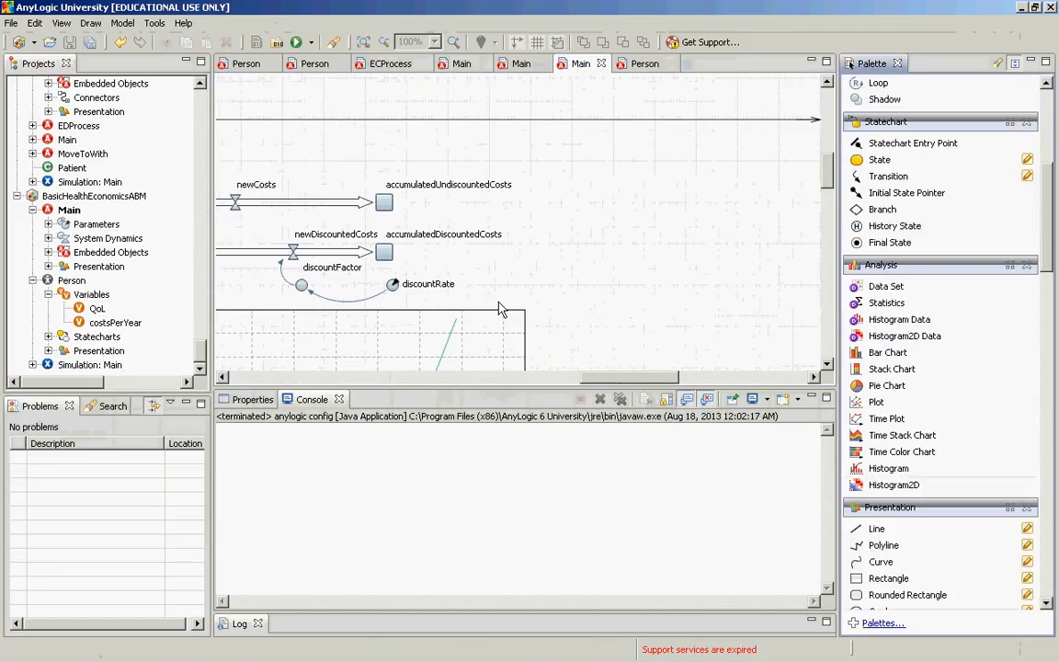
left_click(543, 370)
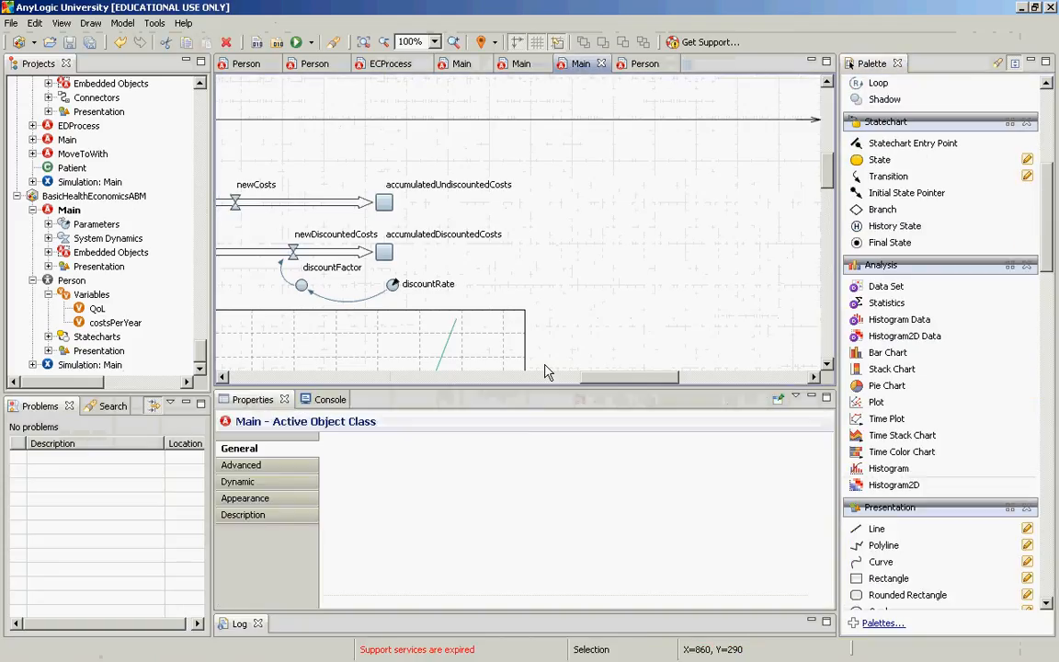
left_click(485, 350)
key("ctrl+c")
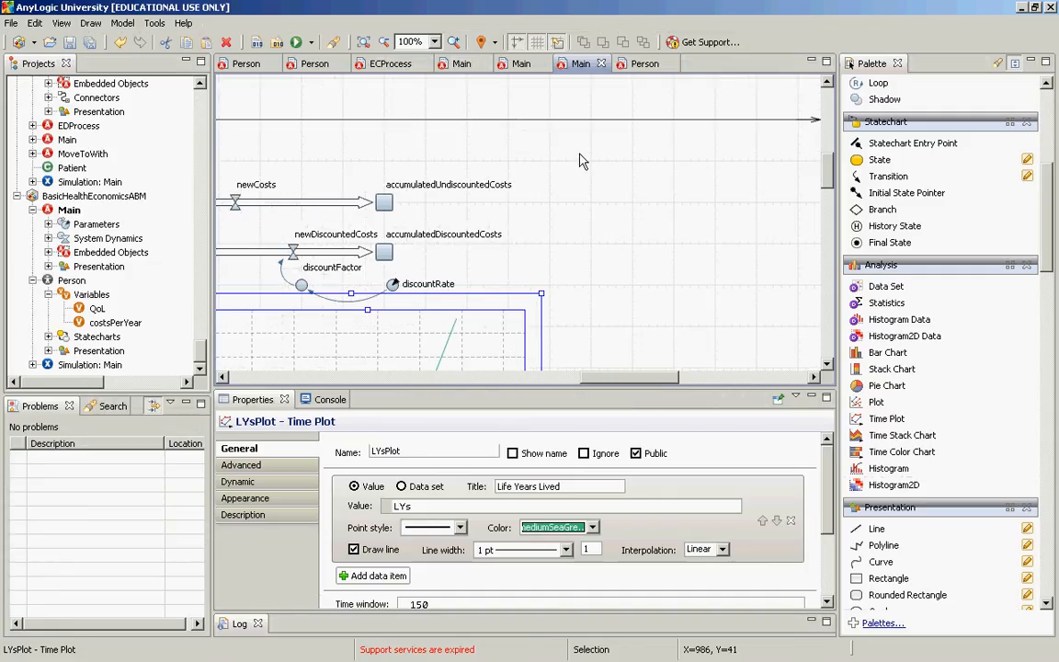
key("ctrl+v")
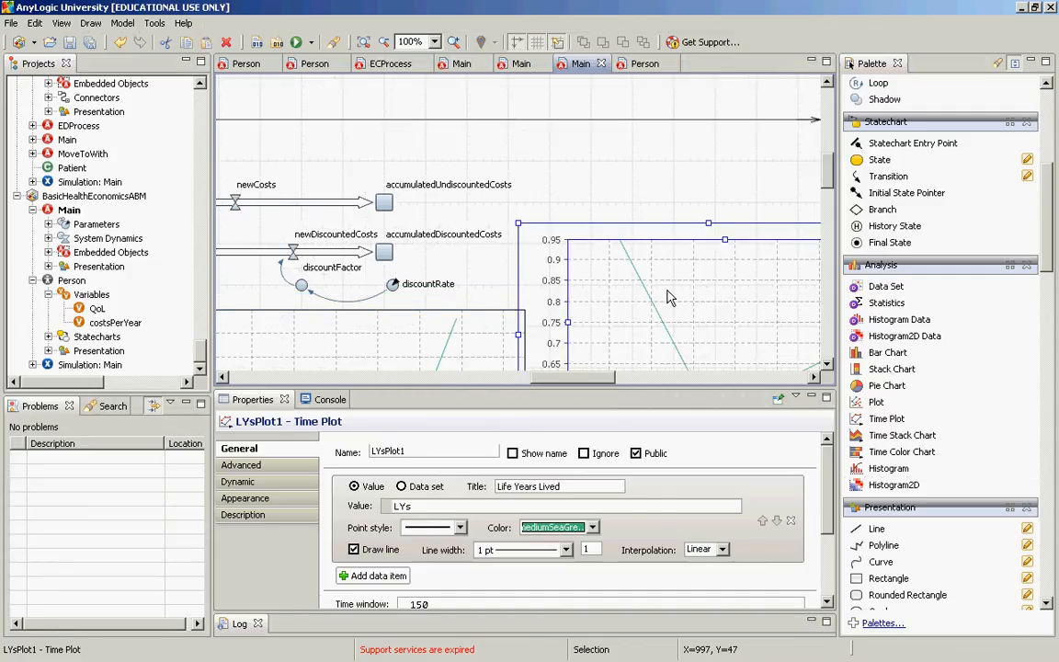
left_click_drag(668, 297, 697, 250)
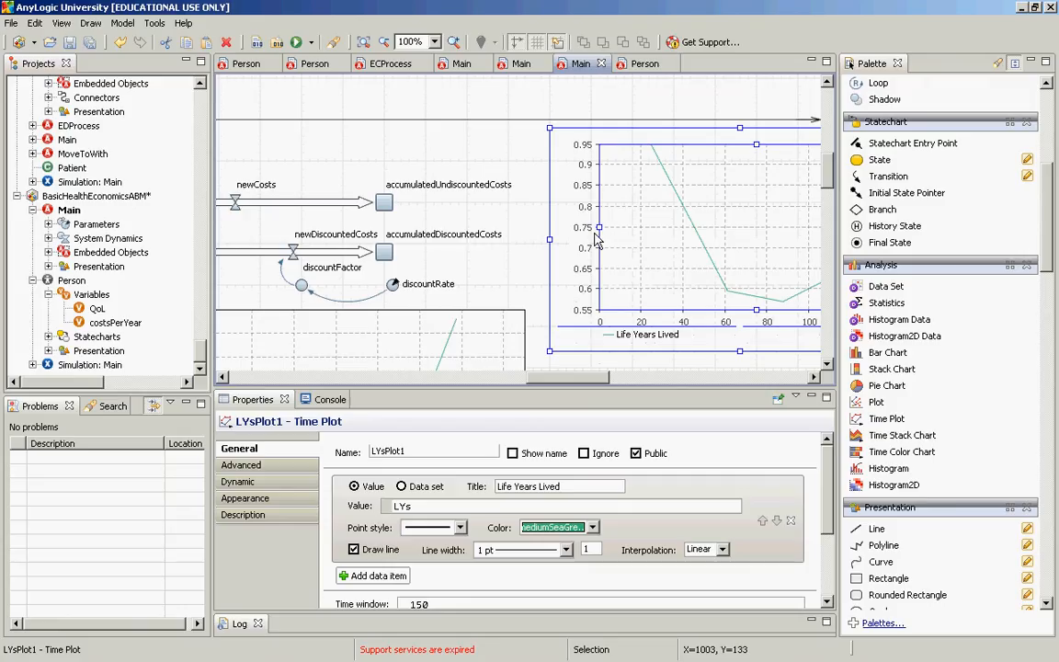
left_click_drag(598, 237, 616, 237)
Rename the copied Life Years Lived time plot as populationSizePlot and set its plotted value to population.size()
left_click(280, 462)
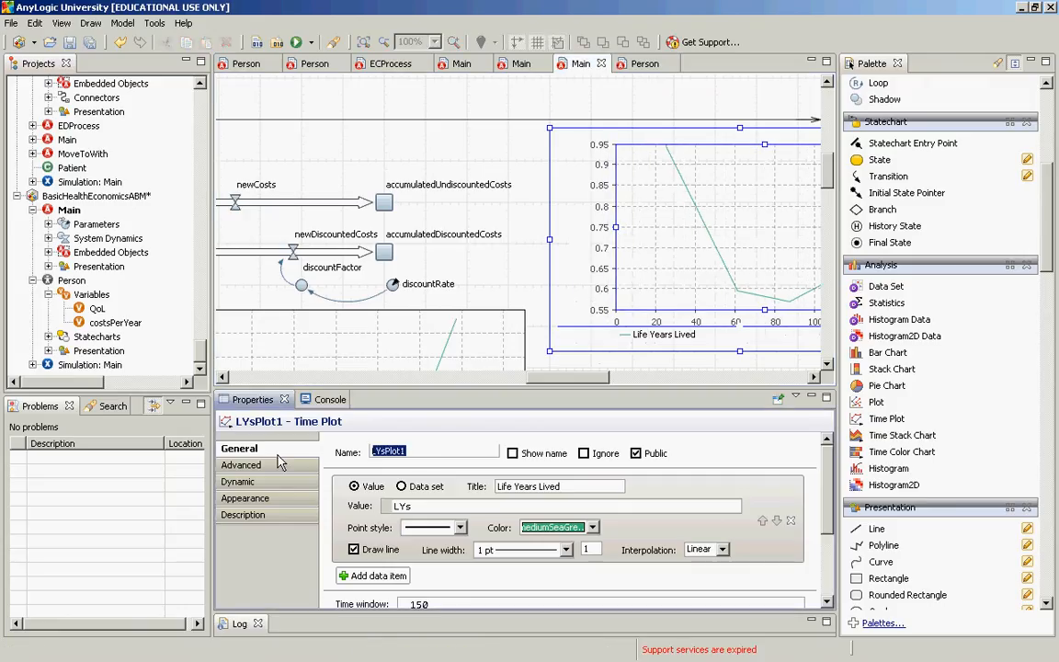
type("populationSizePlot")
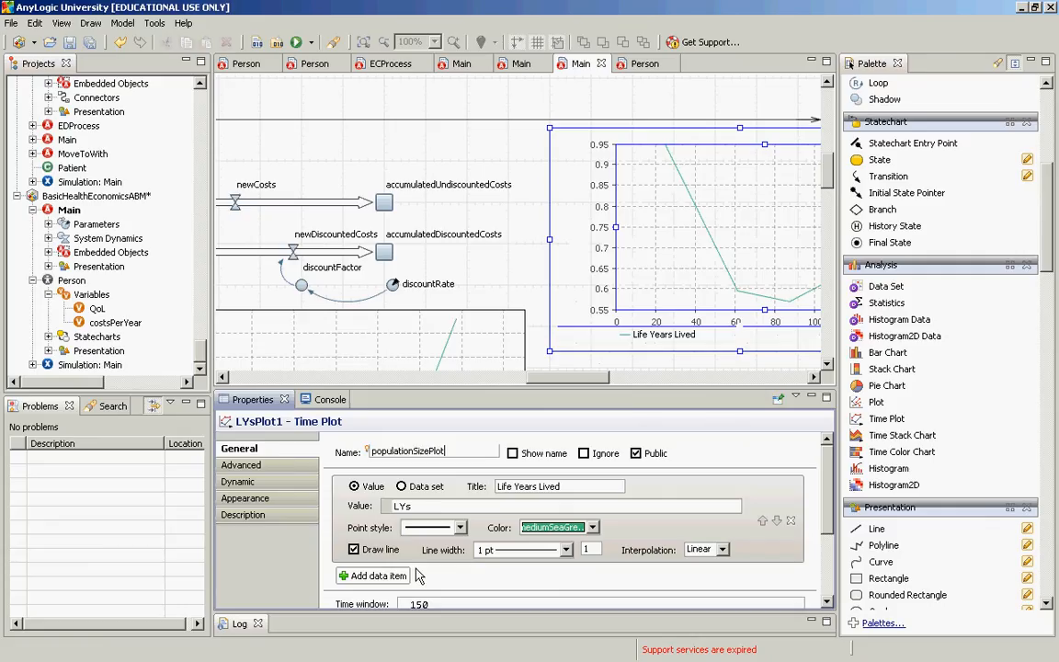
left_click(427, 506)
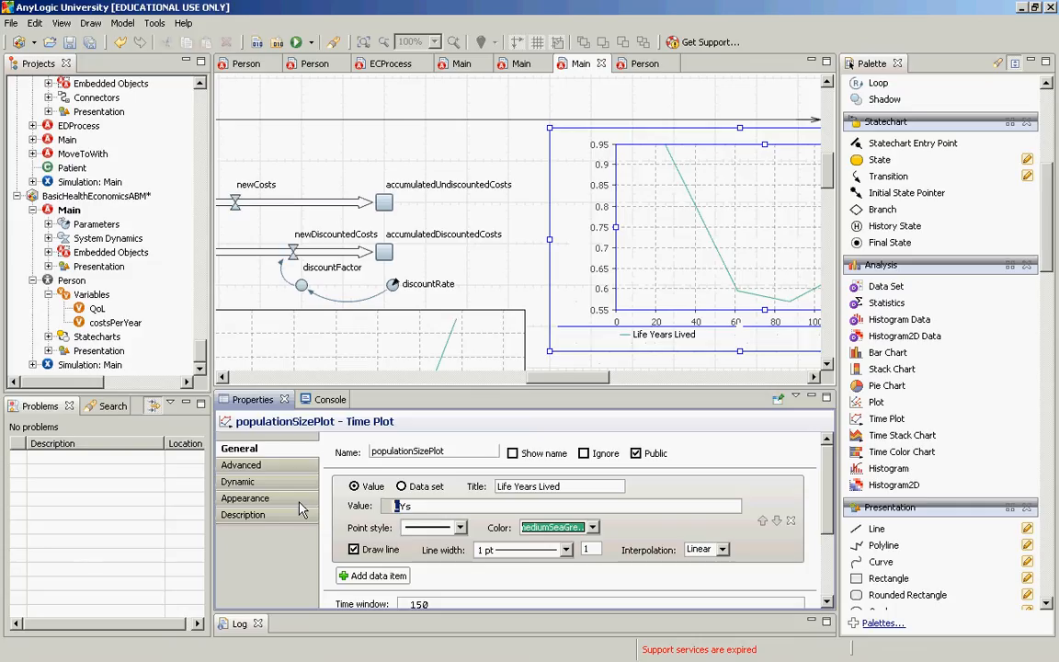
type("population.size()")
key("Left")
key("Left")
key("ctrl+space")
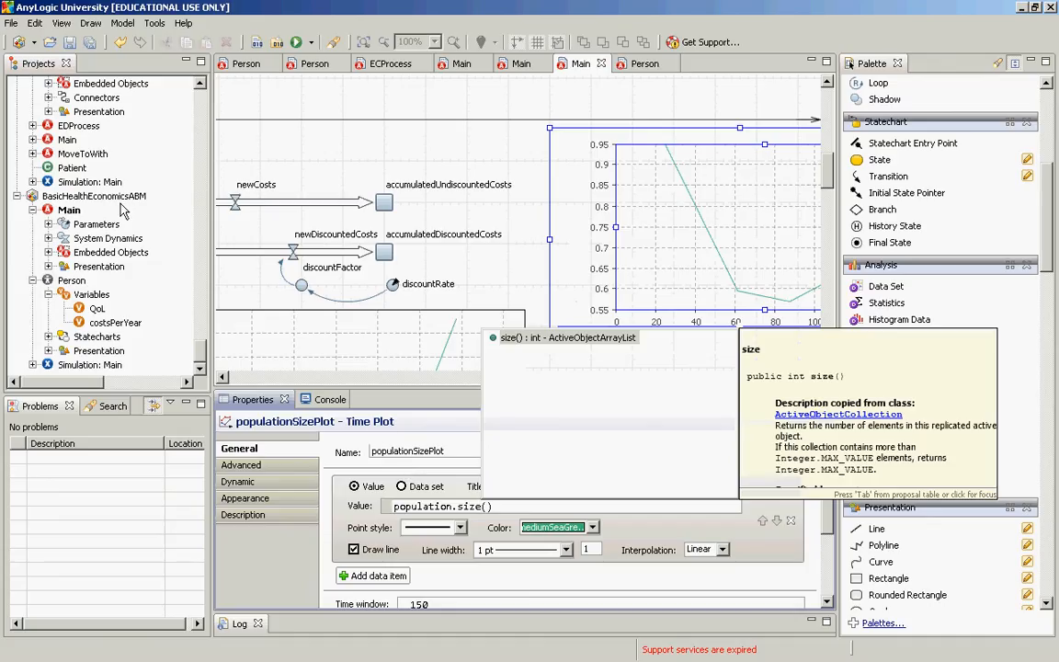
Run the BasicHealthEconomicsABM Simulation experiment in a maximized window at maximum speed
right_click(99, 364)
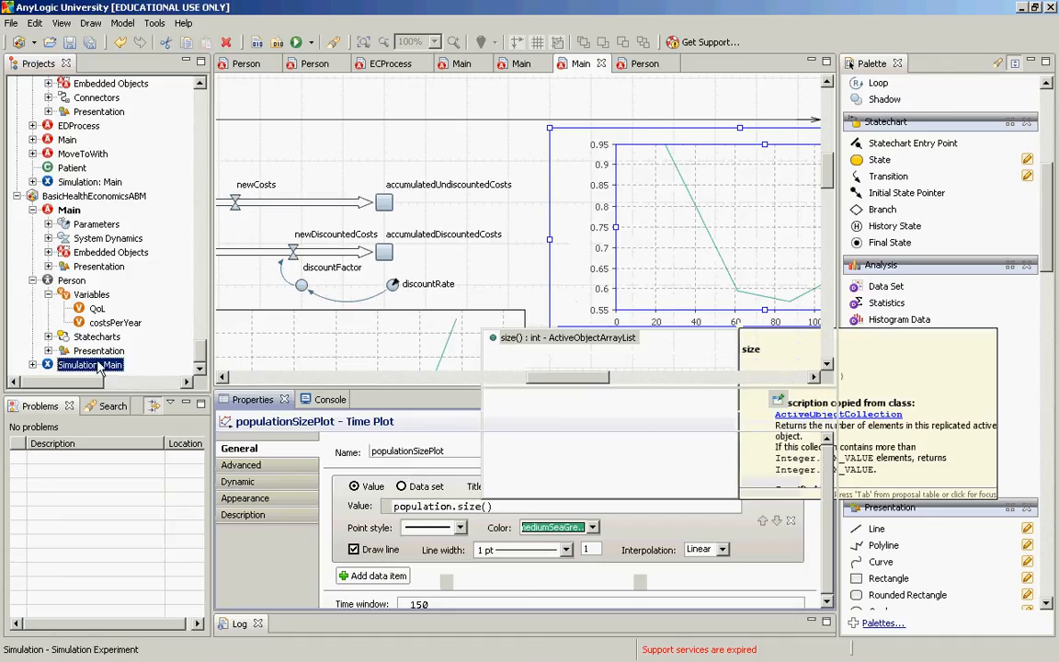
left_click(155, 541)
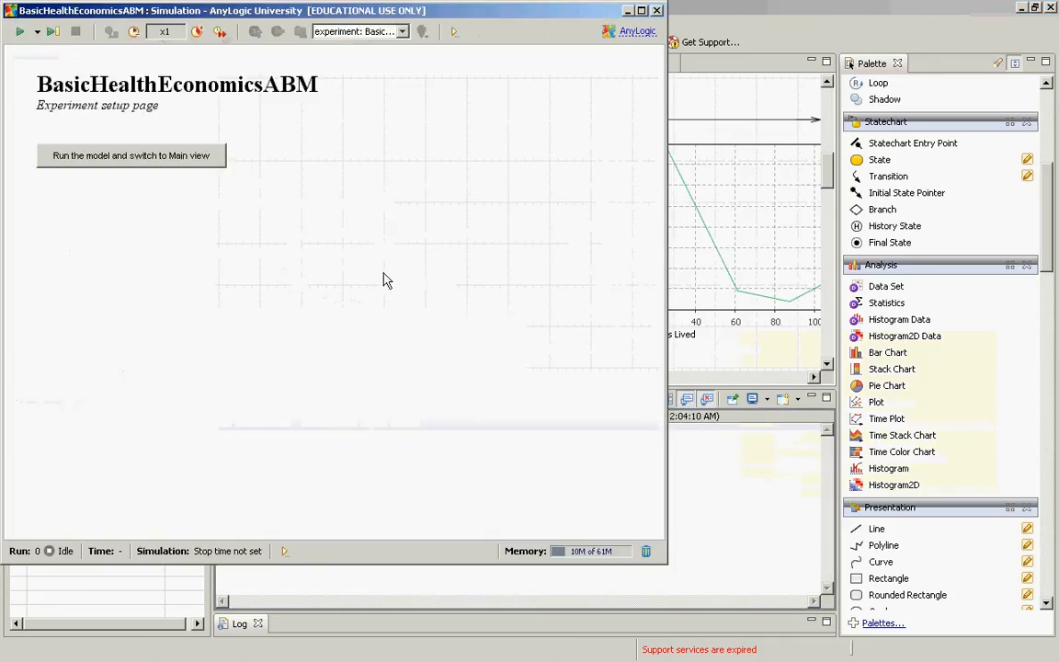
left_click_drag(343, 15, 413, 316)
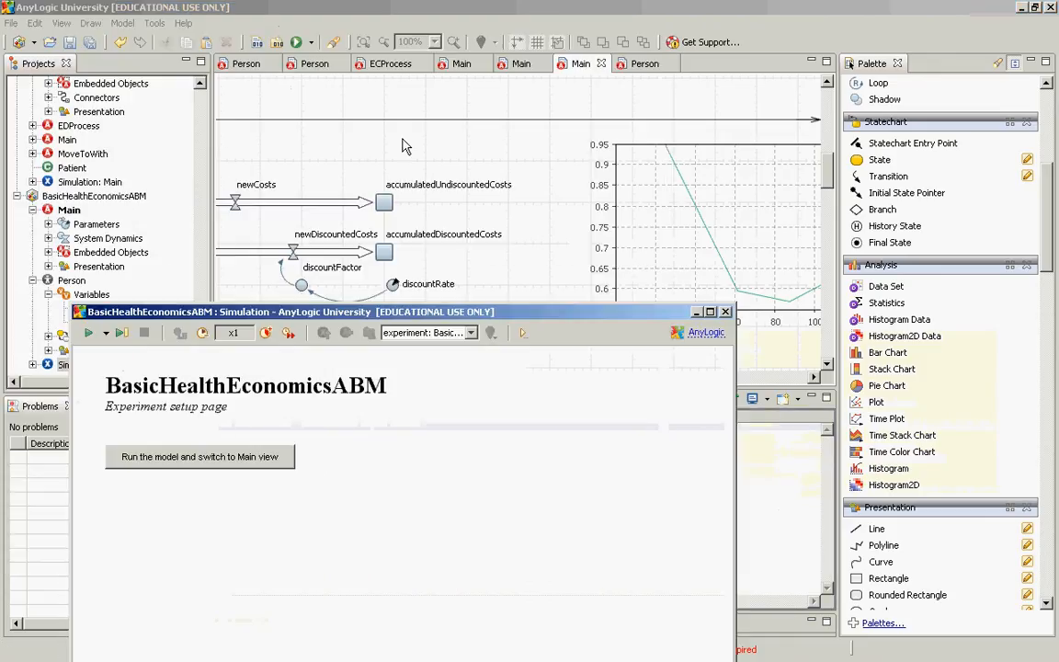
double_click(361, 316)
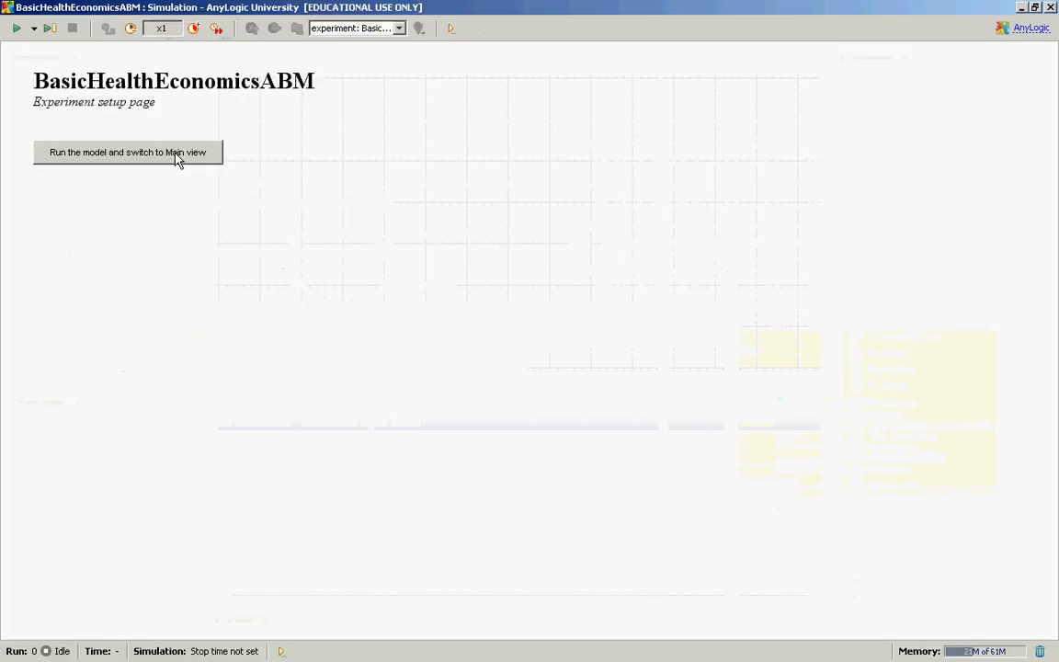
left_click(174, 149)
left_click(216, 29)
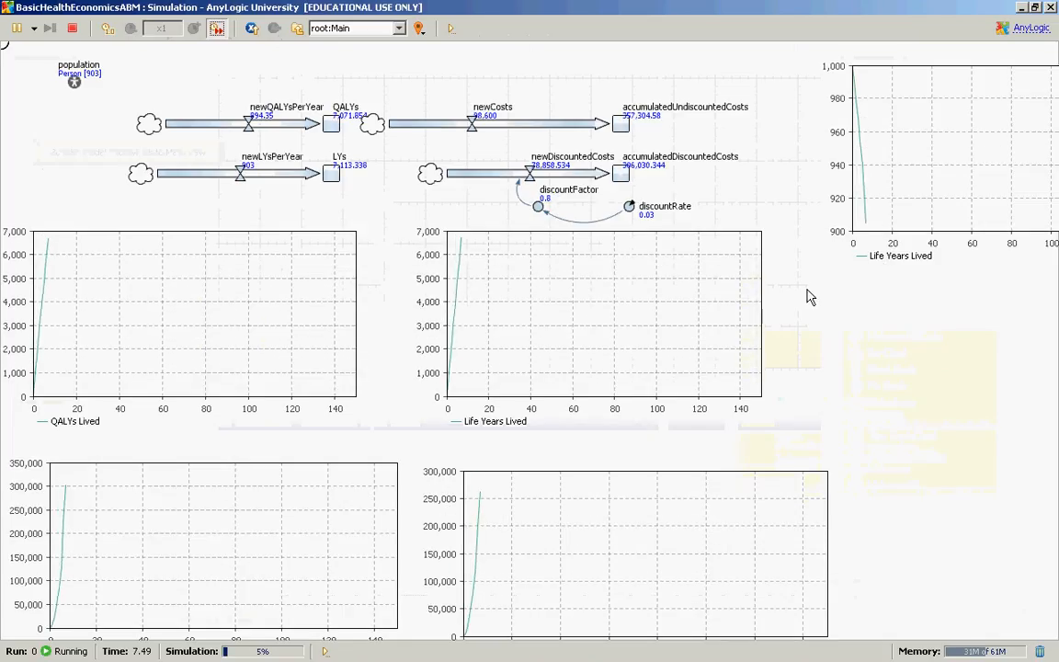
Examine the population size, QALYs, life years and cumulative cost plots over the whole run, and close the simulation
left_click_drag(807, 290, 820, 251)
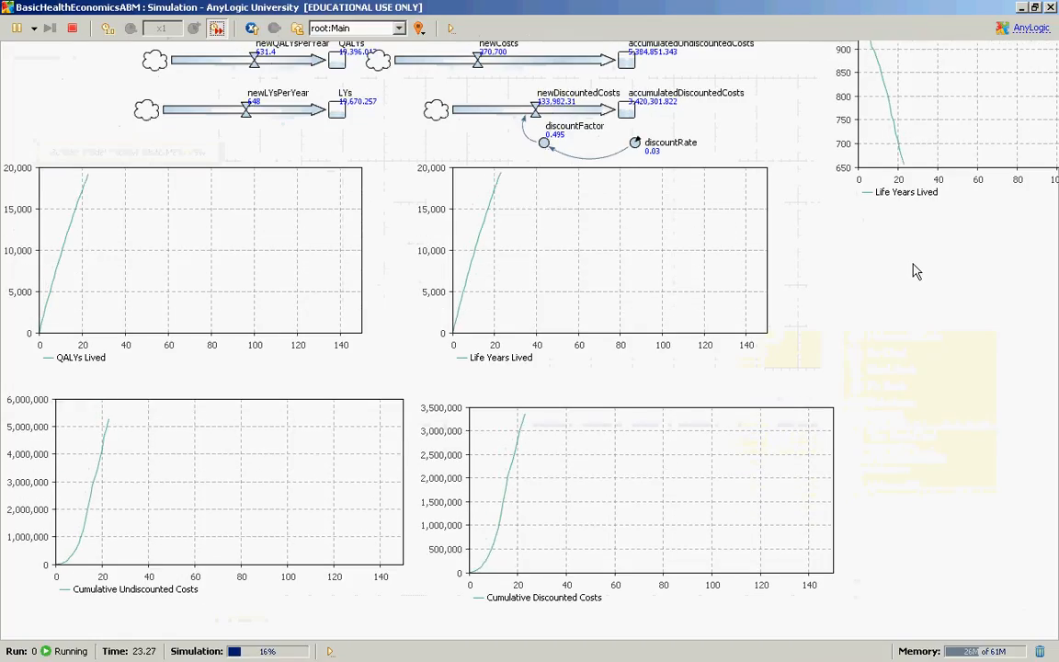
left_click_drag(917, 271, 849, 298)
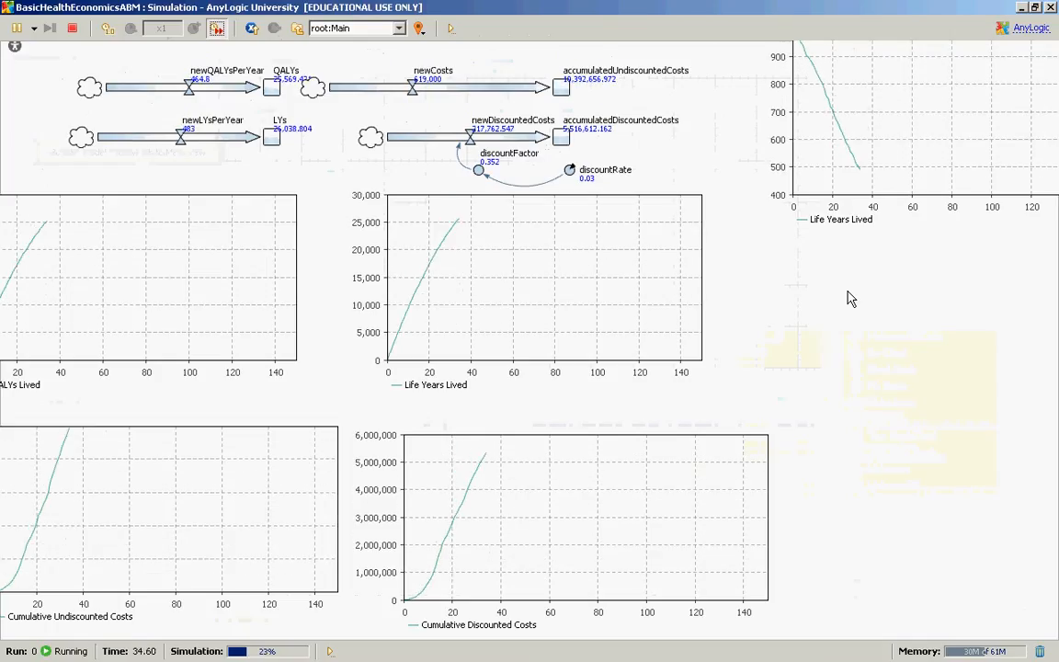
left_click_drag(850, 298, 649, 342)
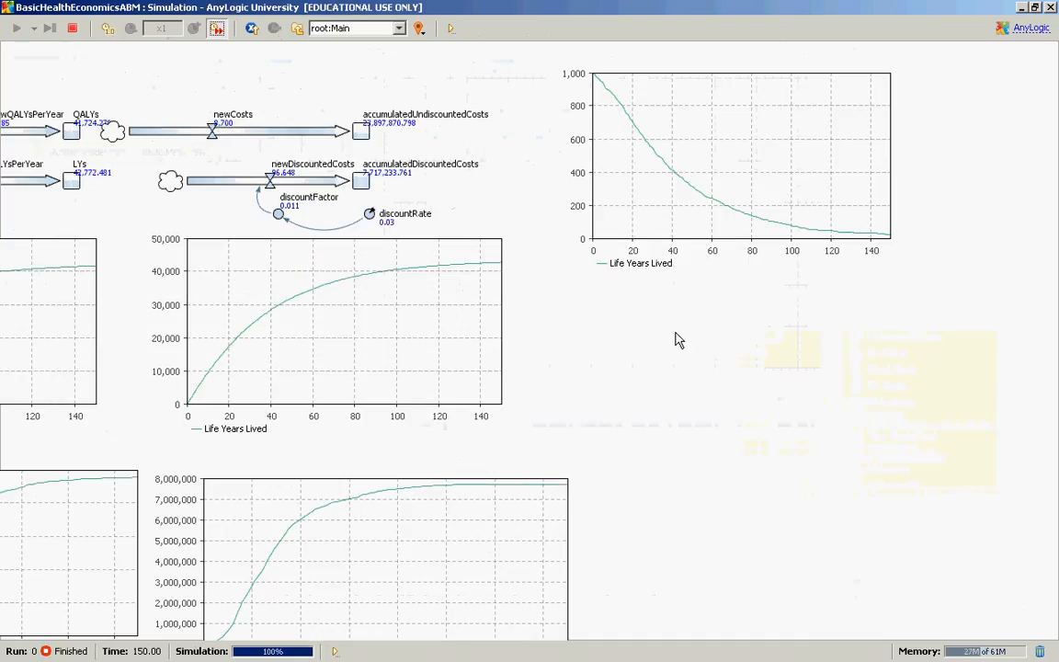
left_click_drag(675, 341, 812, 265)
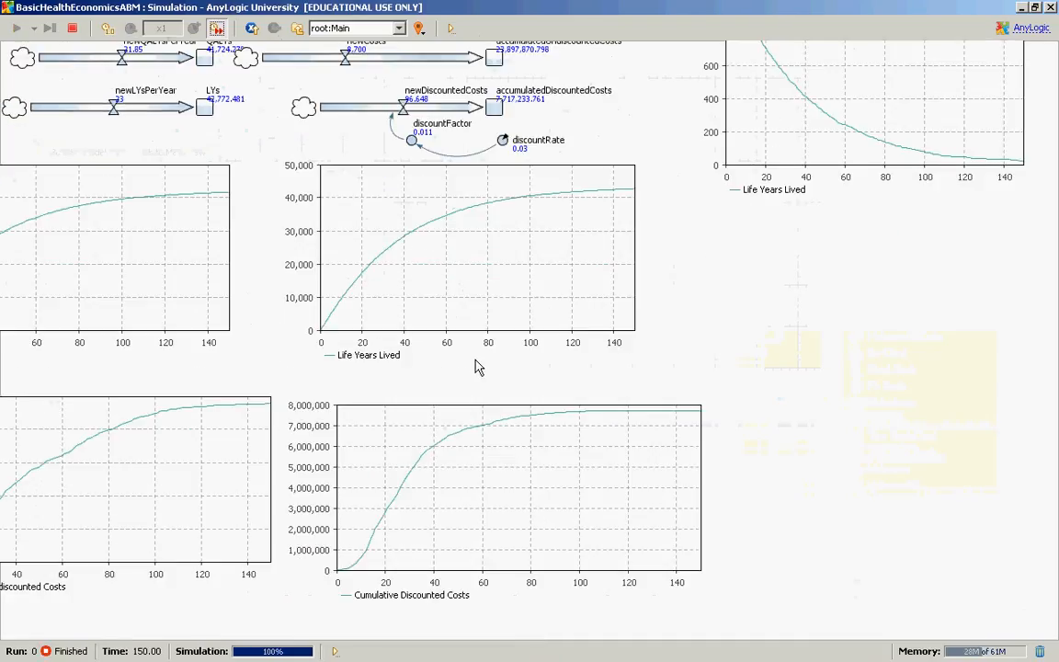
right_click(540, 358)
left_click(290, 415)
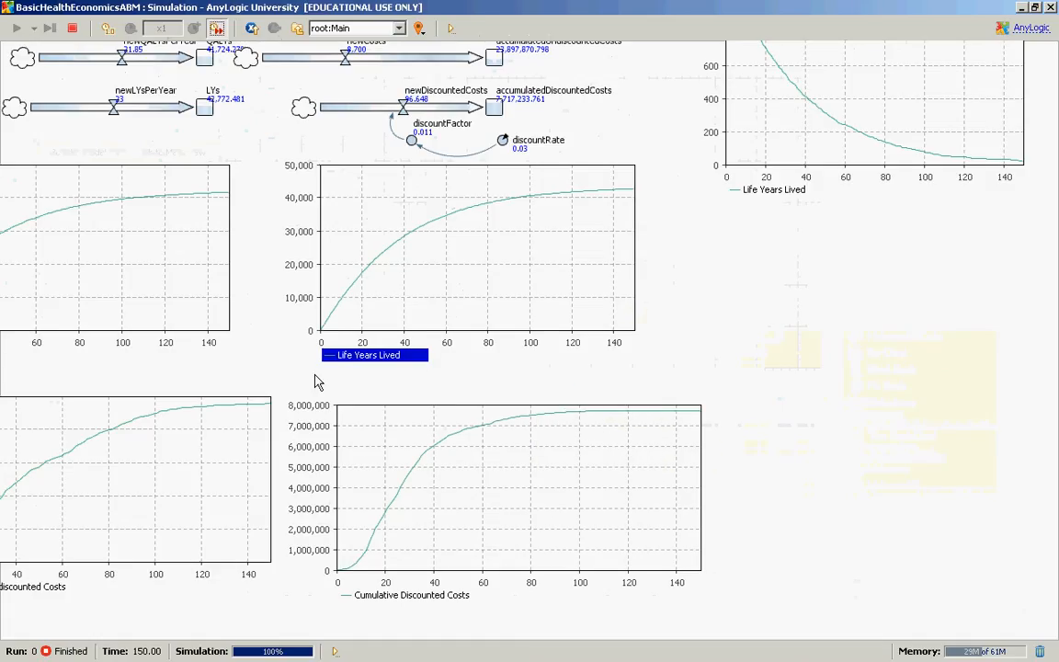
left_click_drag(316, 377, 449, 405)
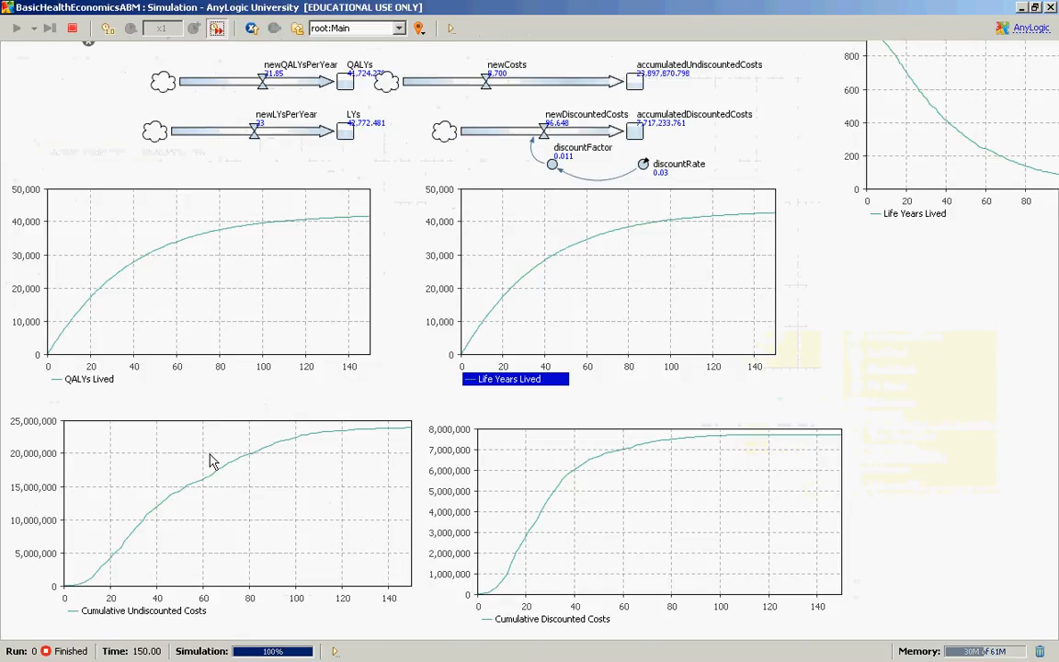
mouse_move(209, 461)
left_mouse_down()
mouse_move(227, 447)
mouse_move(194, 468)
left_mouse_up()
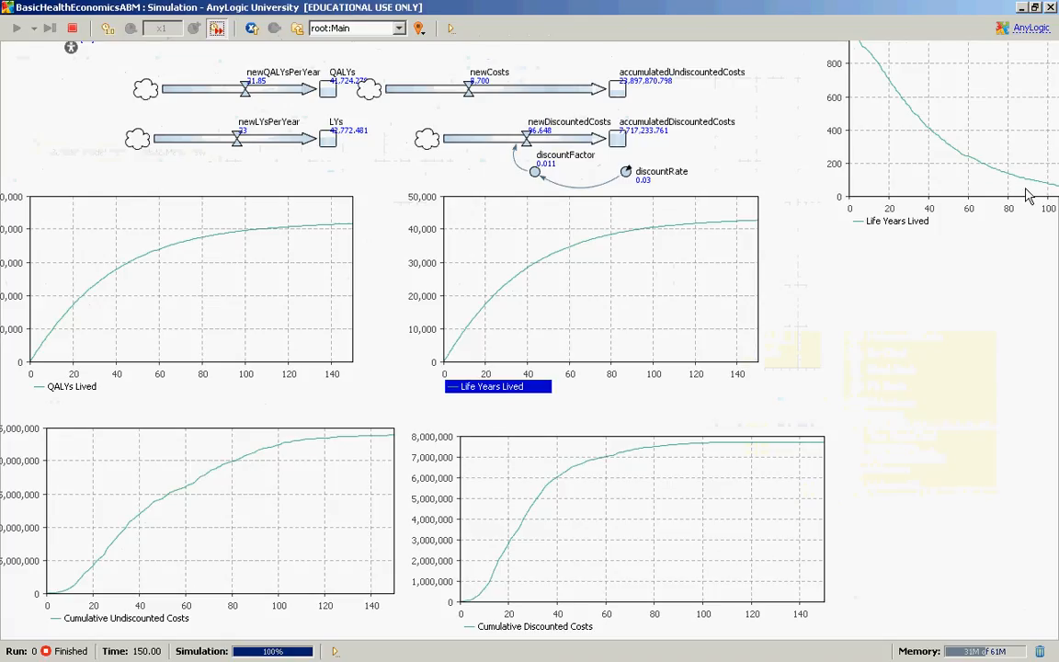
left_click_drag(927, 175, 694, 208)
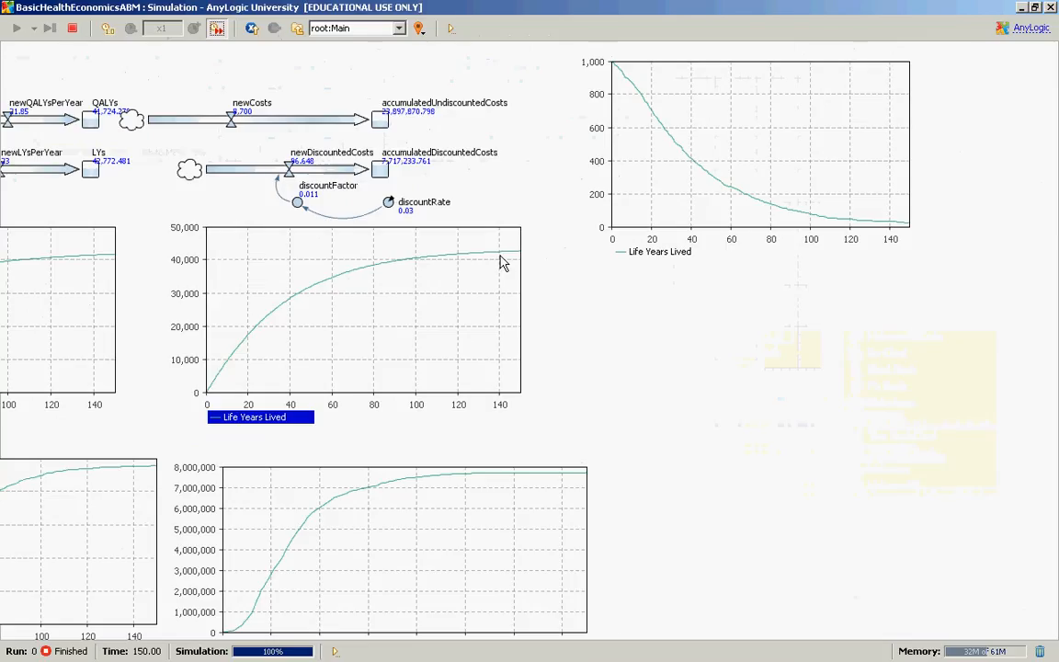
left_click(1053, 7)
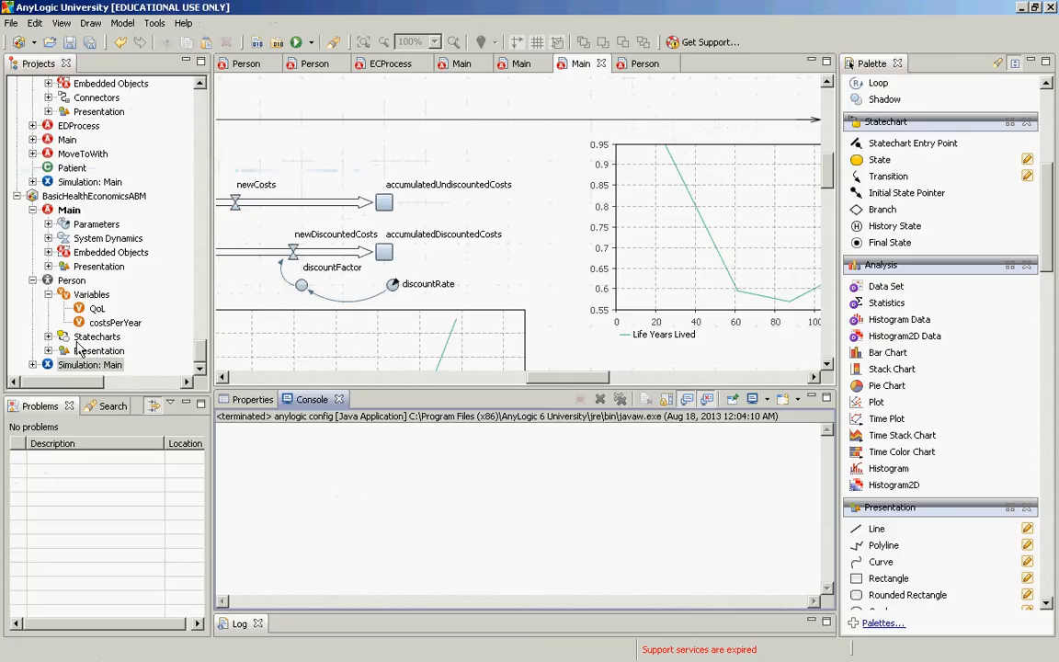
Create a new simulation experiment named LowDiscounting with Main as root, copying the model time settings from Simulation
left_click(110, 365)
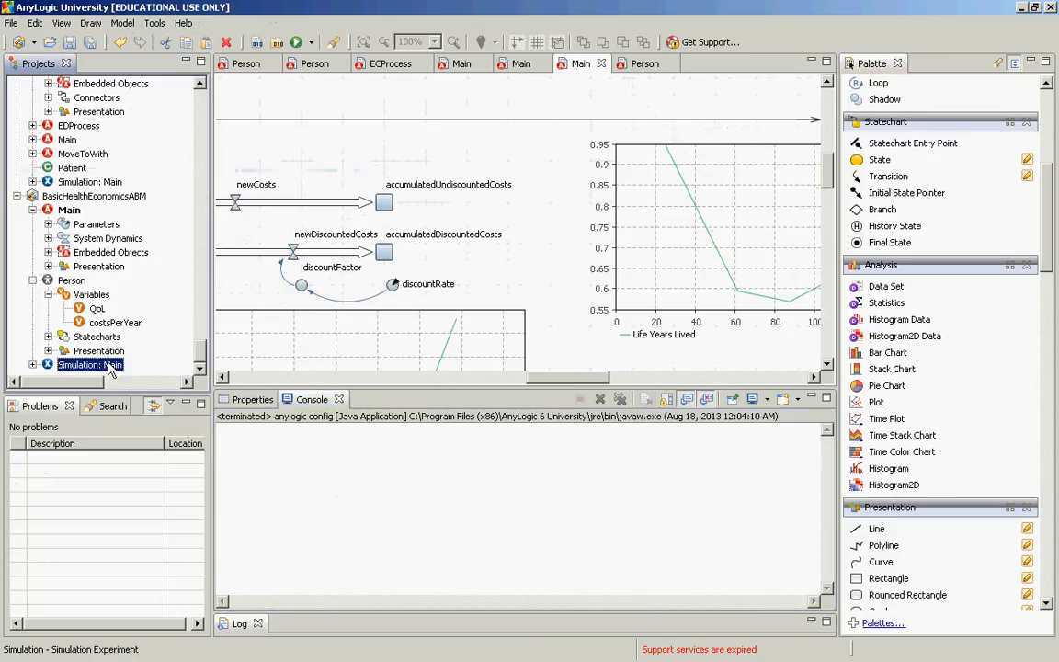
right_click(110, 366)
key("Escape")
left_click(12, 23)
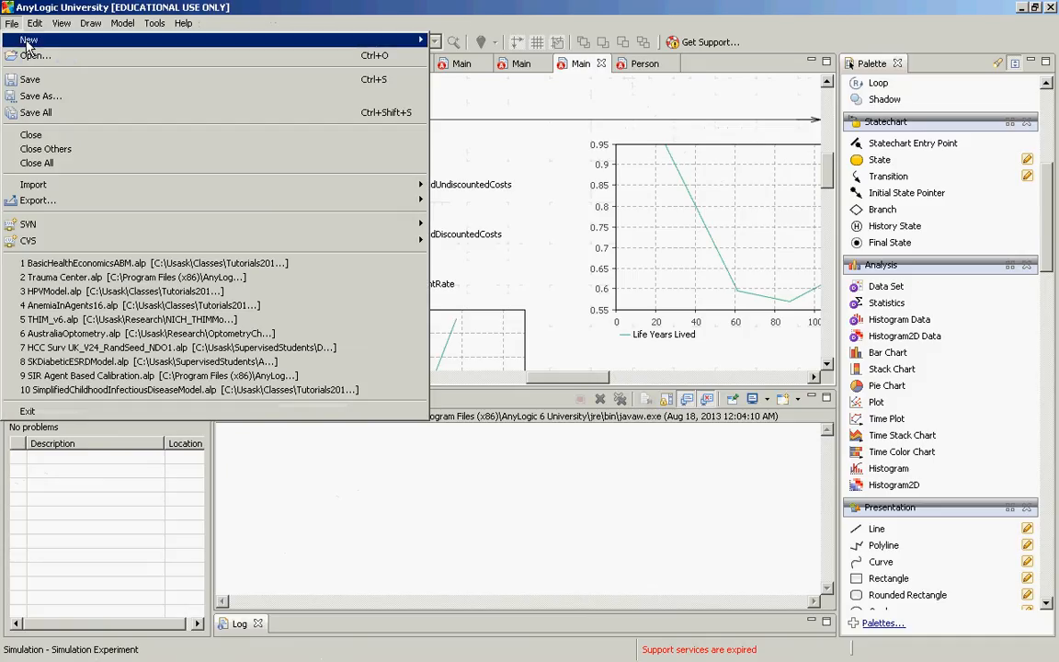
mouse_move(28, 43)
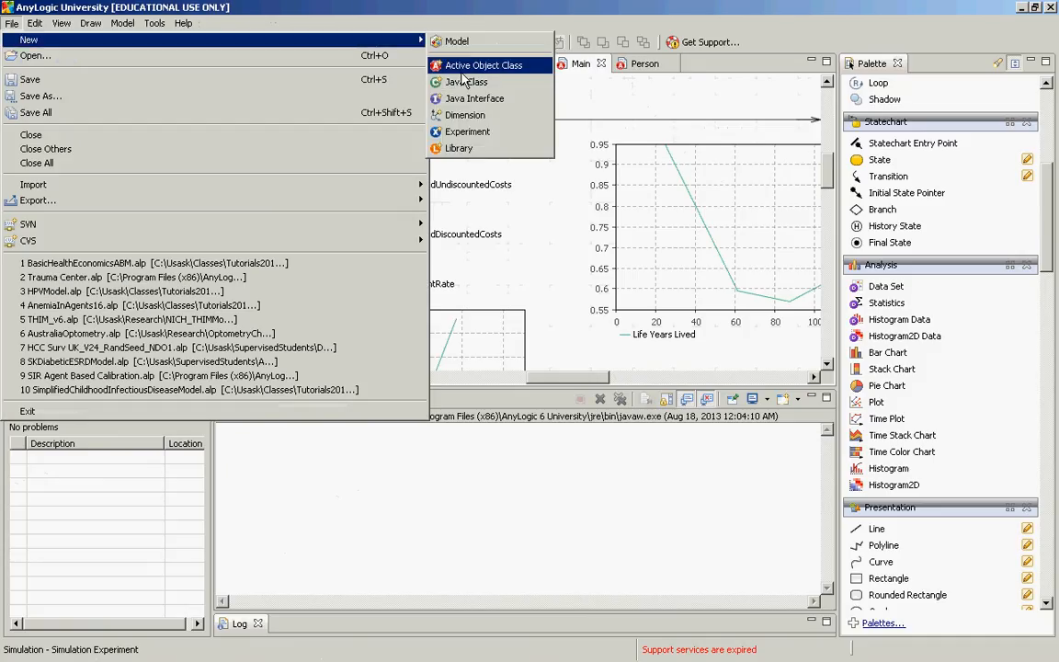
left_click(465, 132)
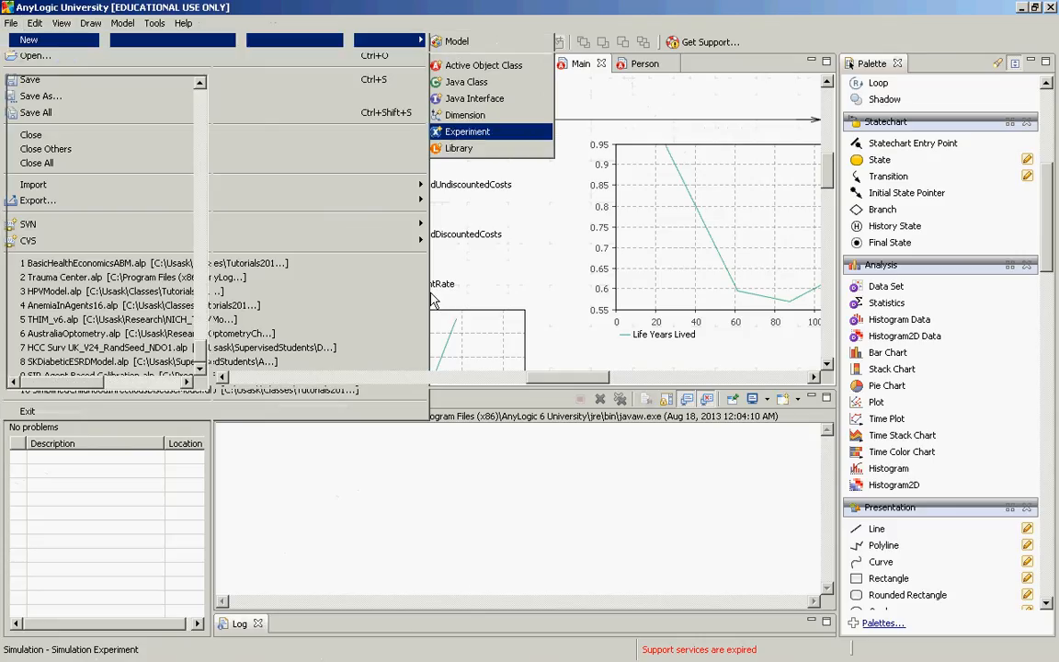
type("Low")
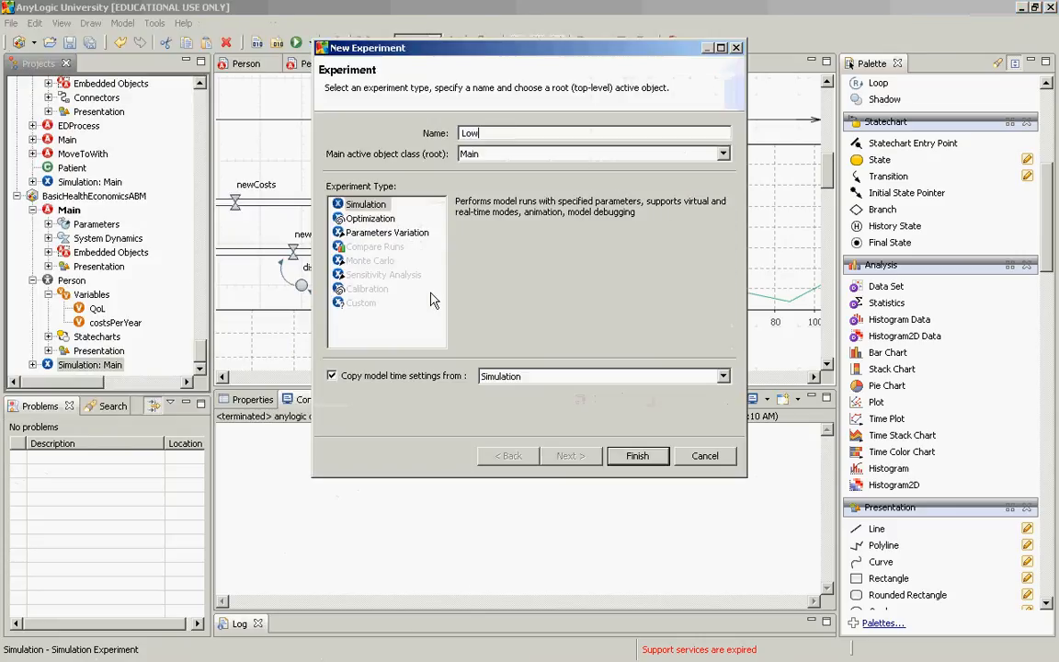
type("Discounting")
left_click(668, 456)
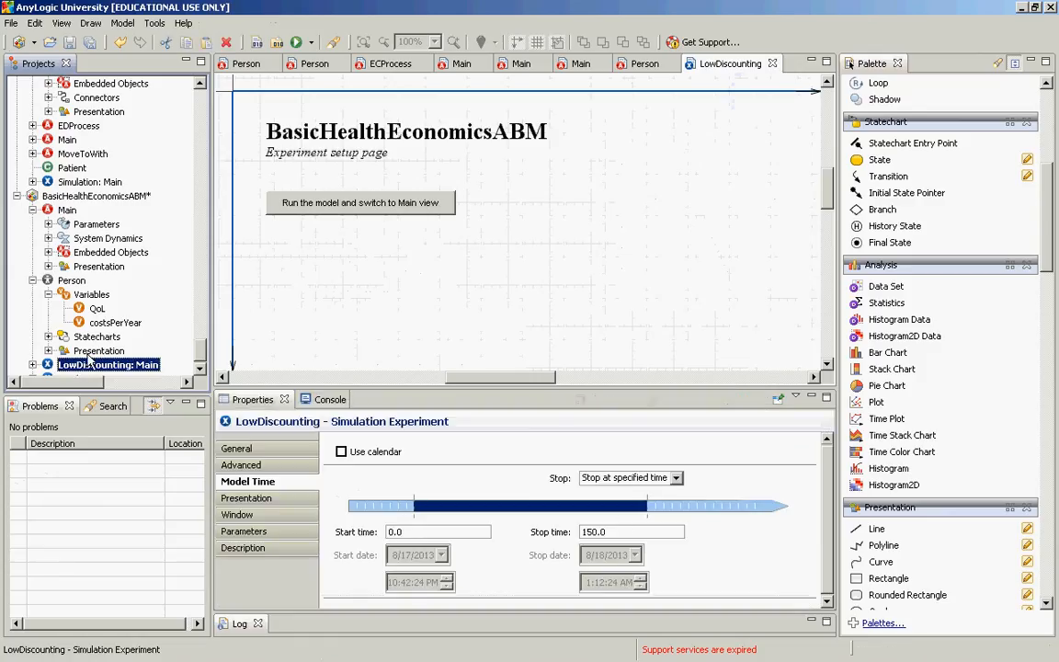
Check the discountRate of the Simulation experiment and set the LowDiscounting experiment's discountRate to 0.01
scroll(97, 349, "down", 1)
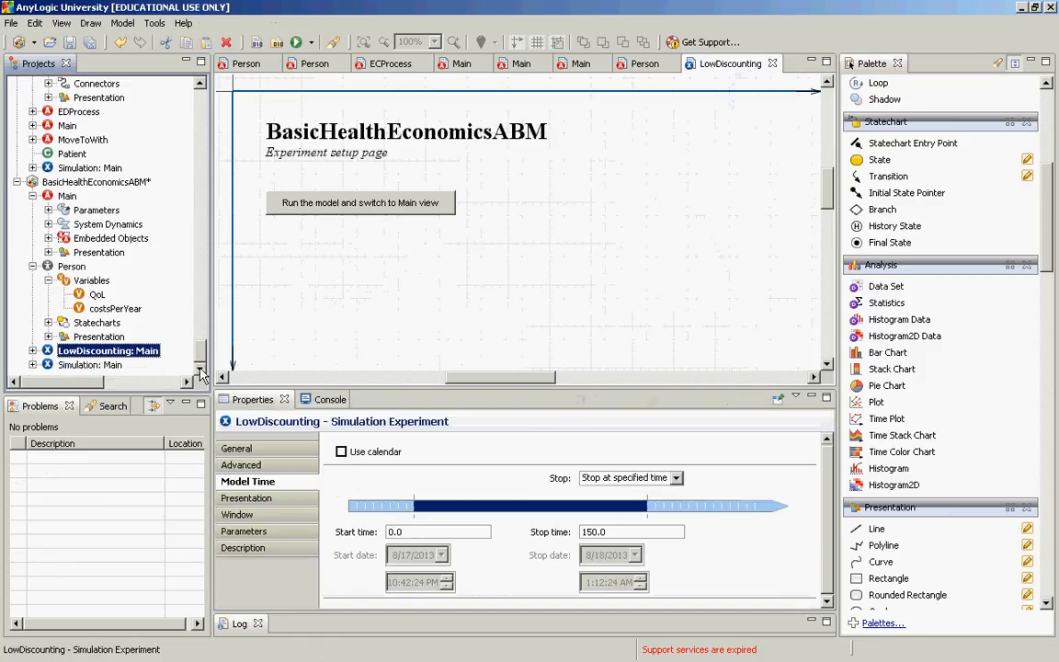
left_click(89, 365)
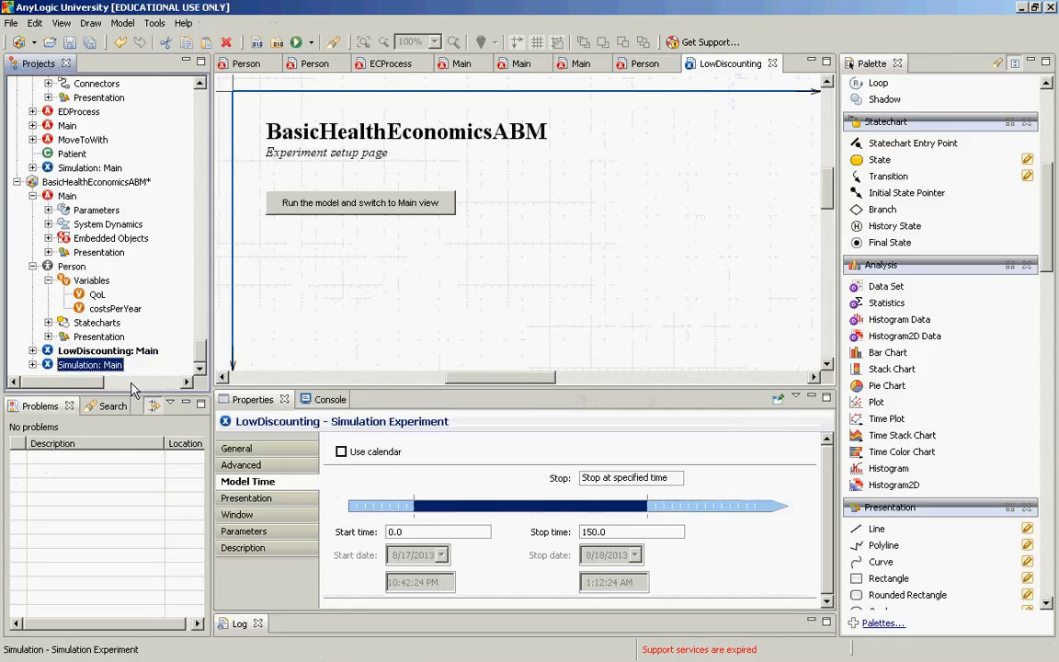
left_click(231, 448)
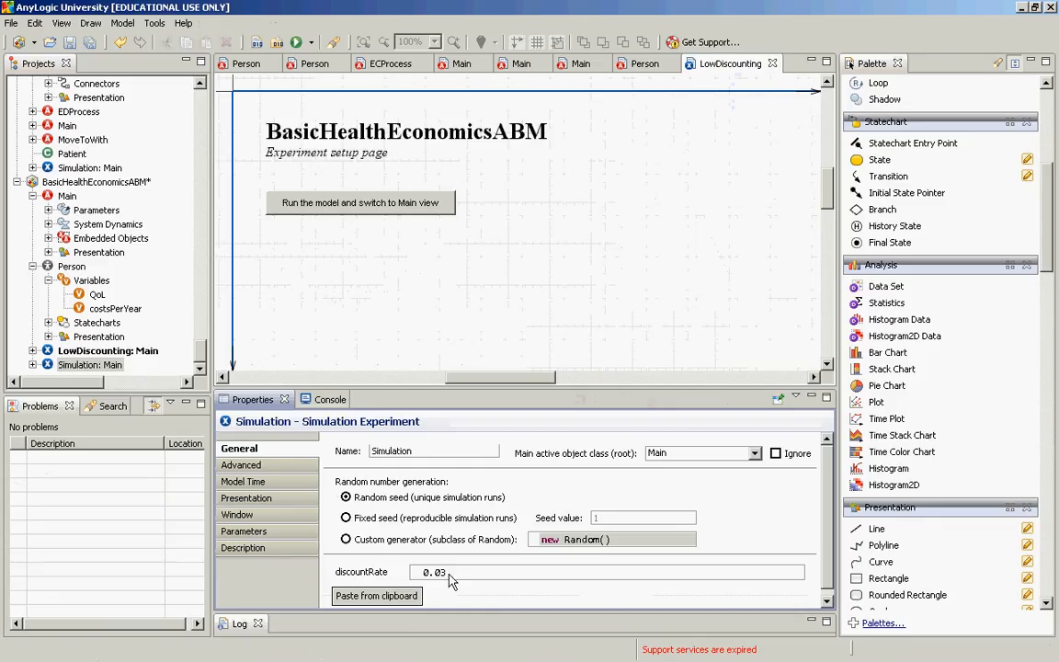
left_click(101, 351)
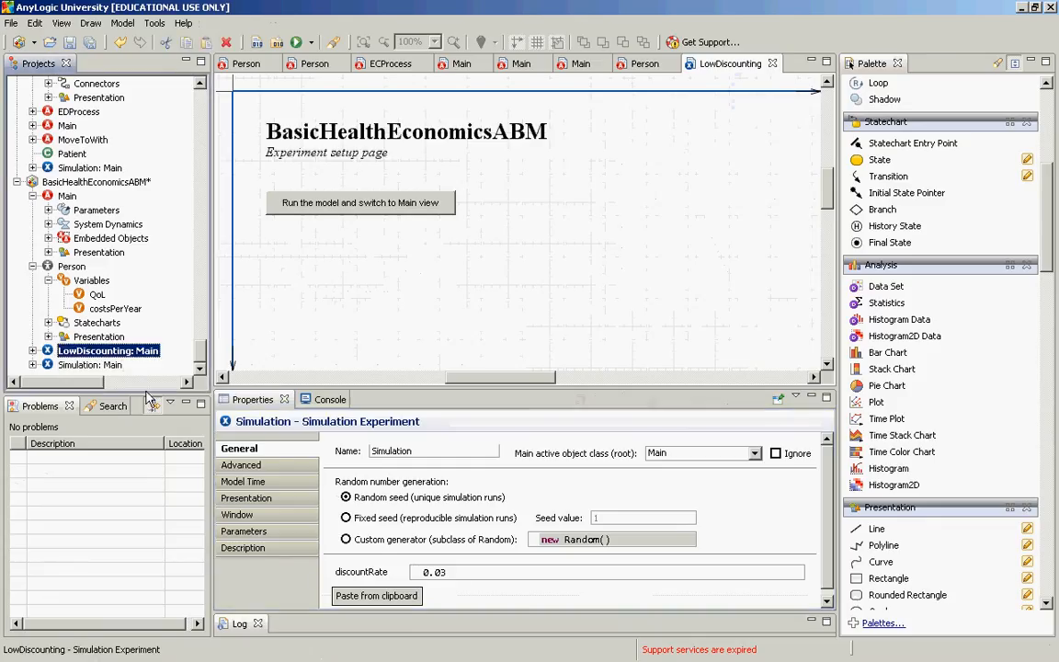
left_click(460, 575)
key("End")
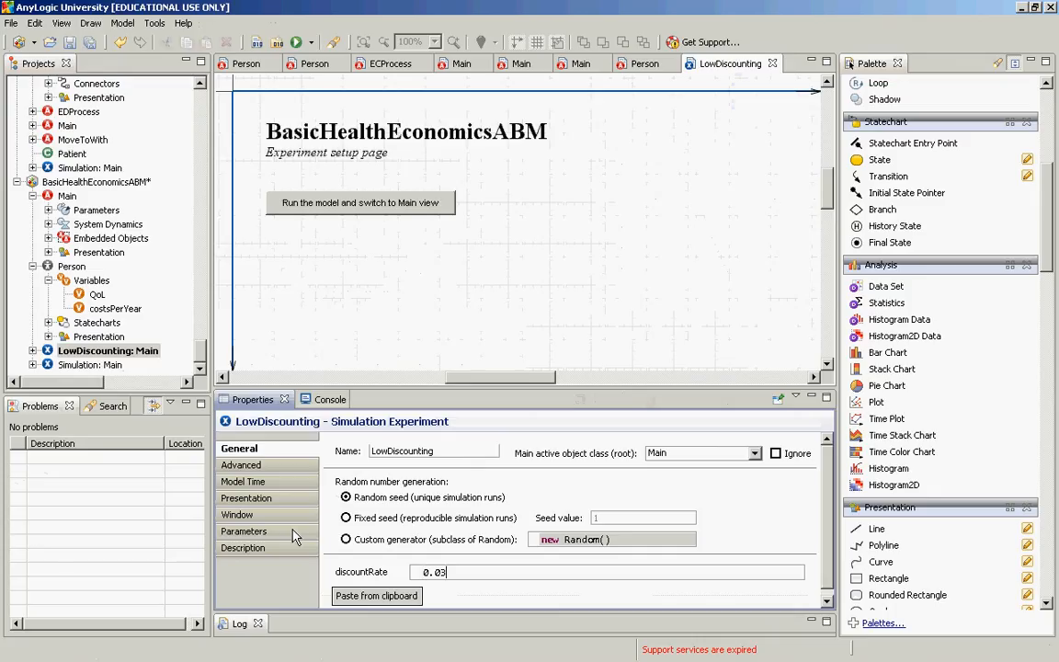
key("BackSpace")
type("1")
Run the LowDiscounting experiment in a maximized window at maximum speed, compare its undiscounted and discounted cost plots, and close it
right_click(75, 349)
left_click(103, 524)
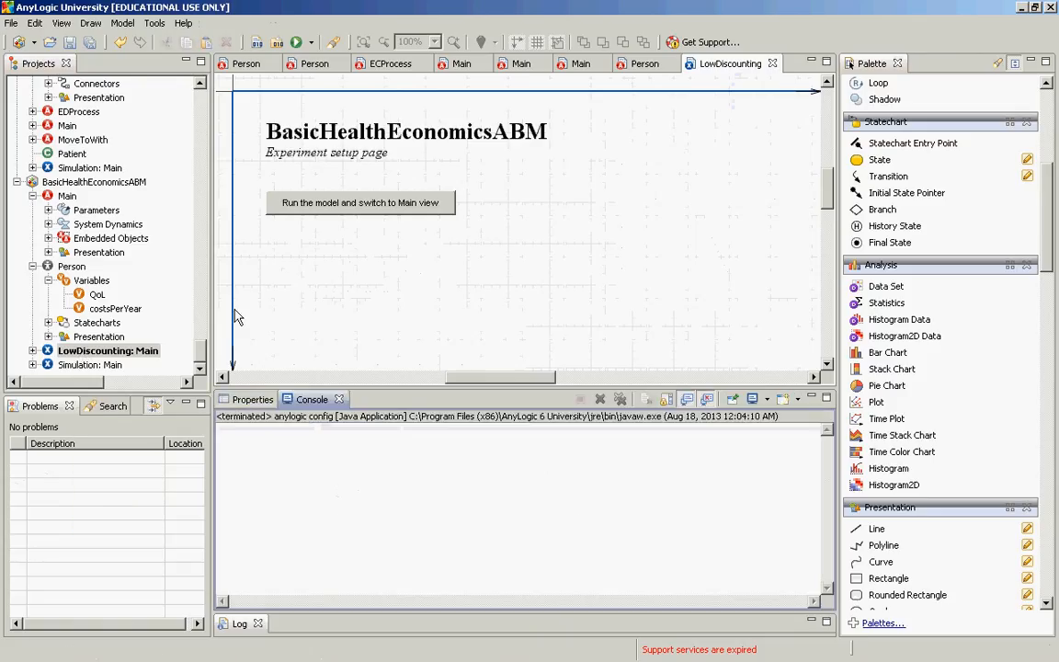
left_click(175, 158)
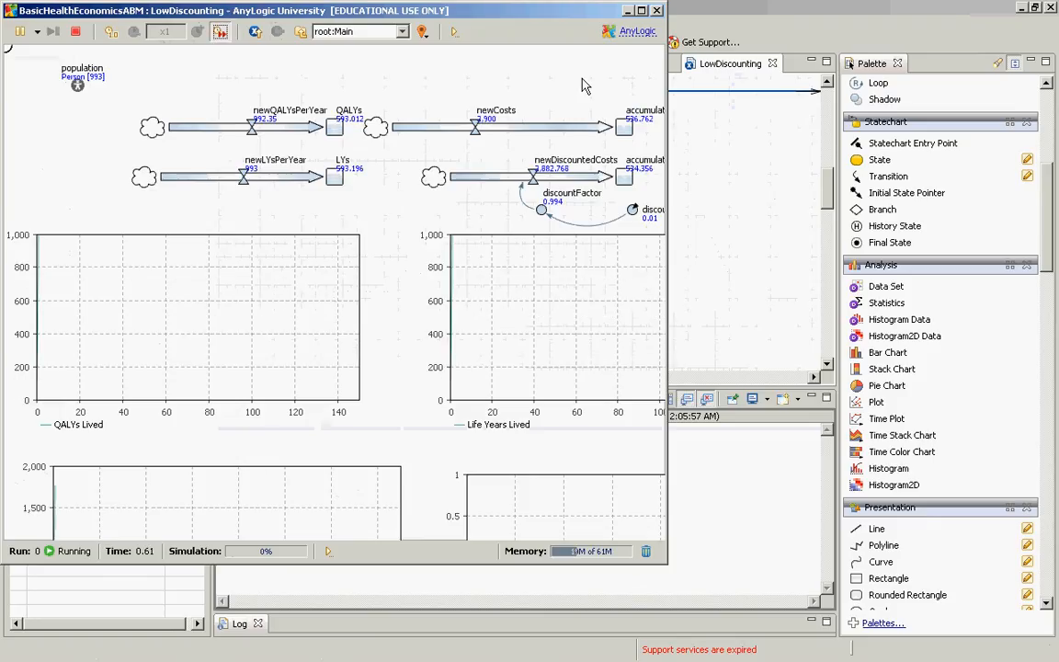
left_click(641, 11)
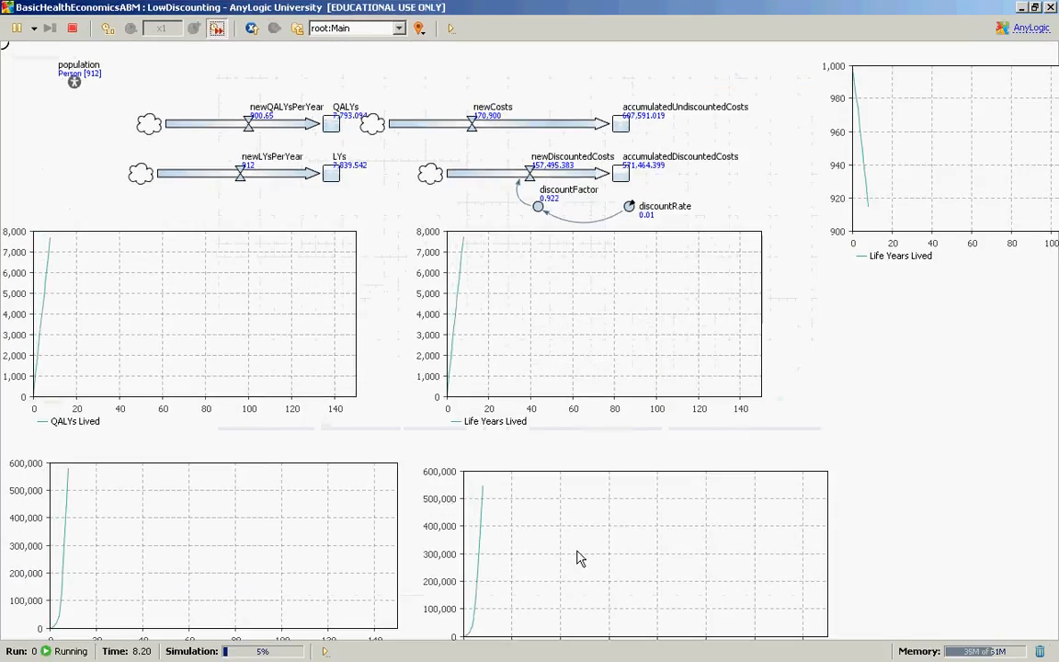
scroll(577, 472, "down", 3)
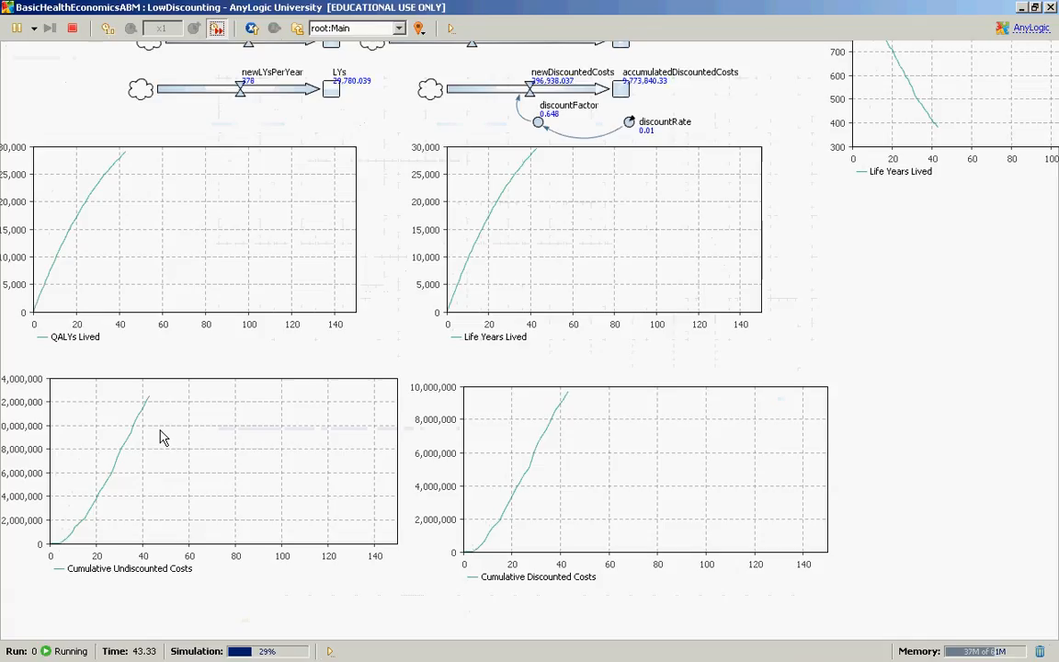
left_click_drag(161, 437, 236, 465)
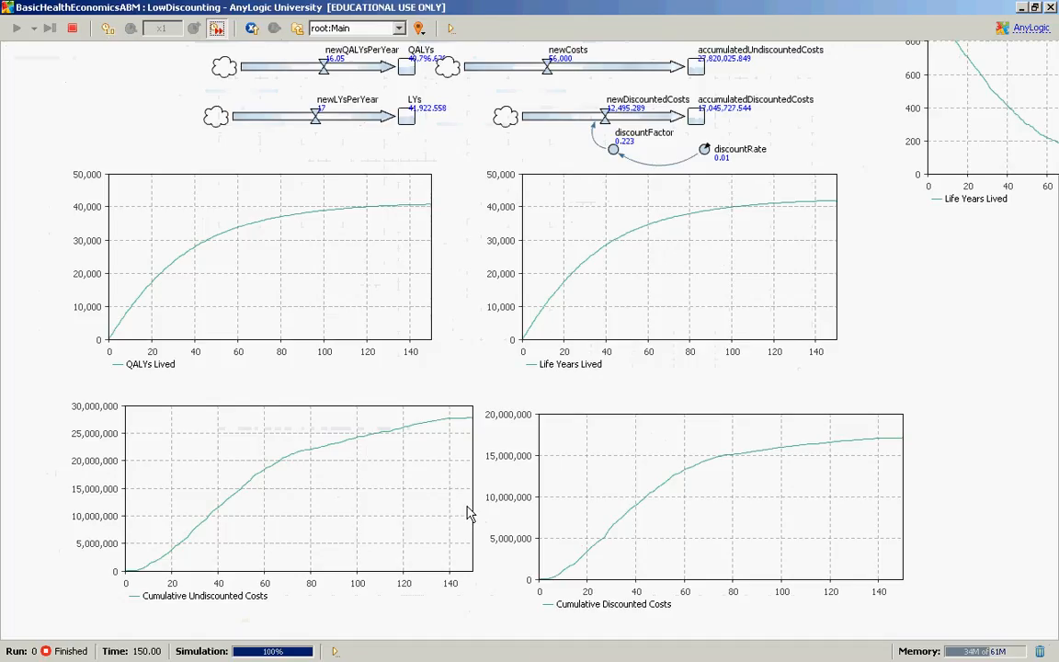
left_click(1051, 8)
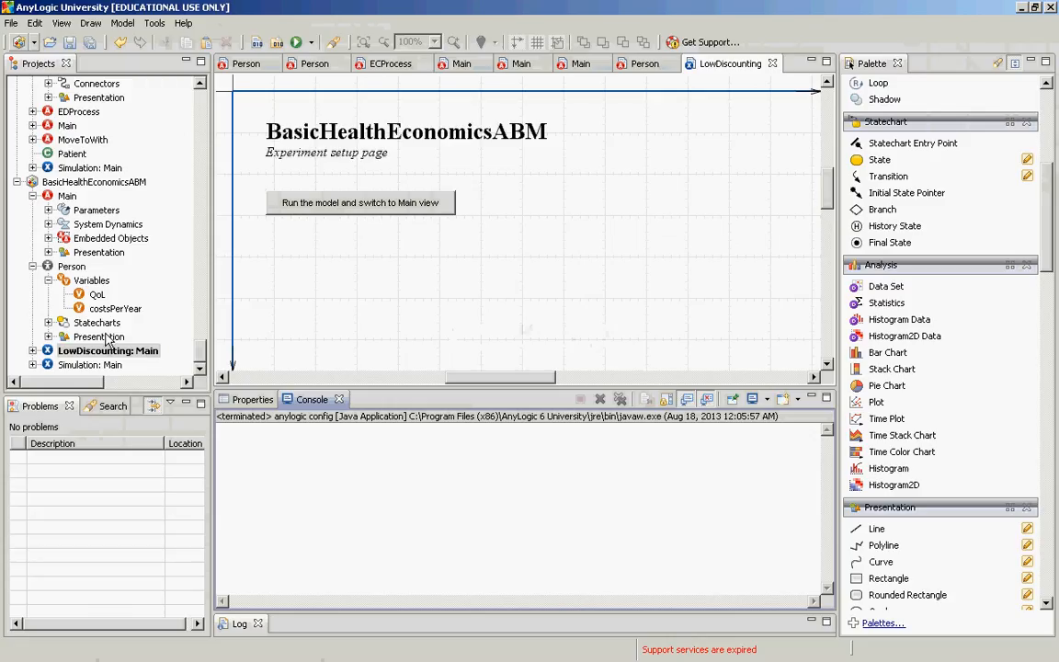
Compare the discountRate settings of the LowDiscounting and Simulation experiments
left_click(124, 352)
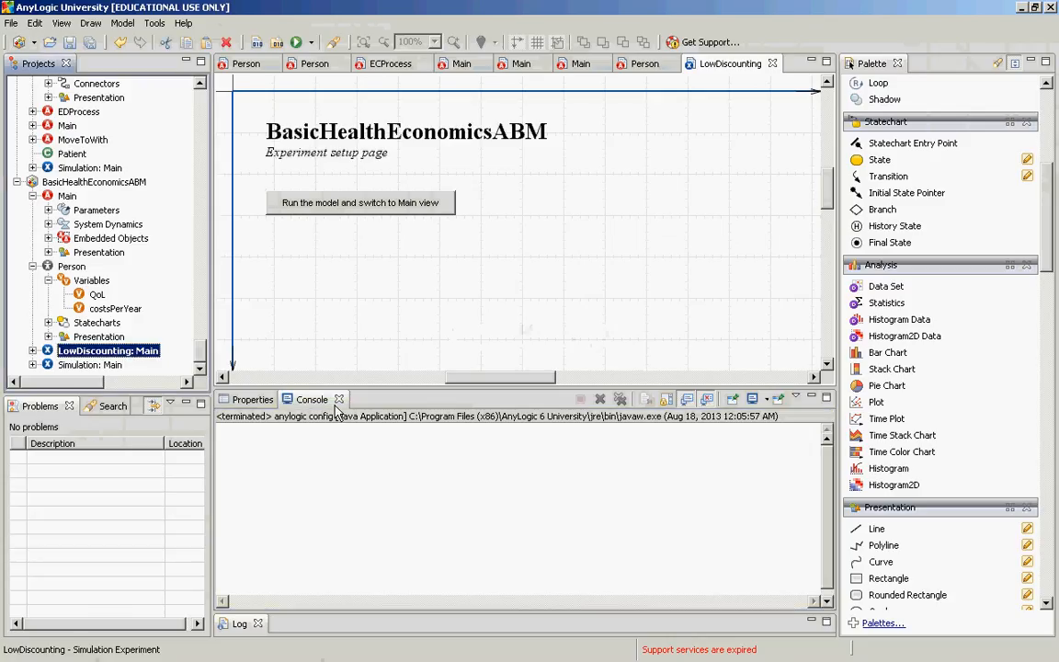
left_click(253, 399)
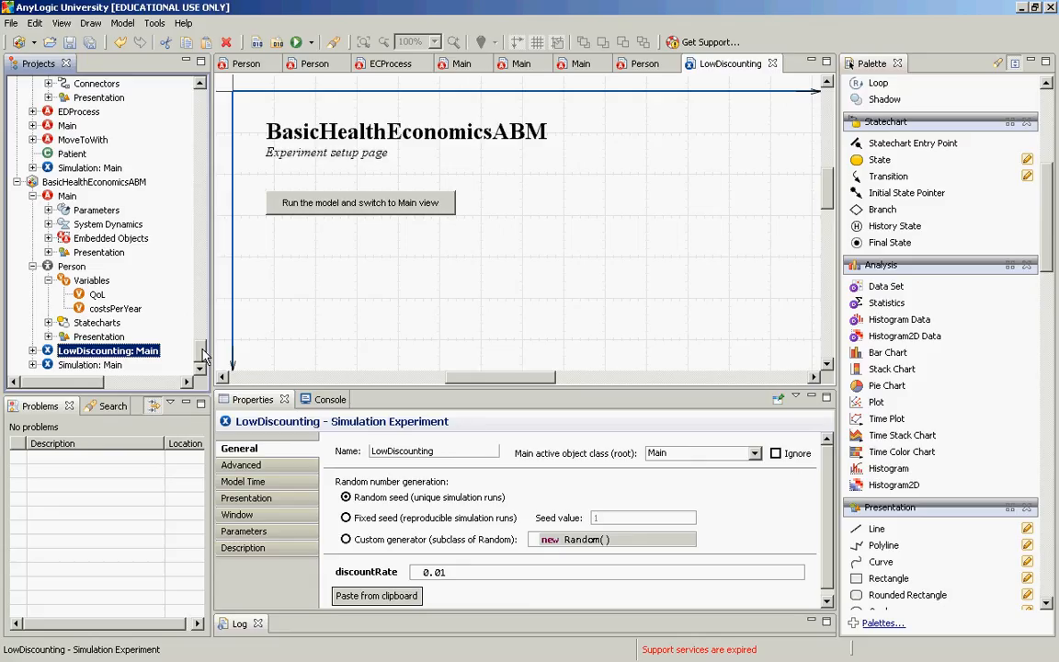
left_click(85, 366)
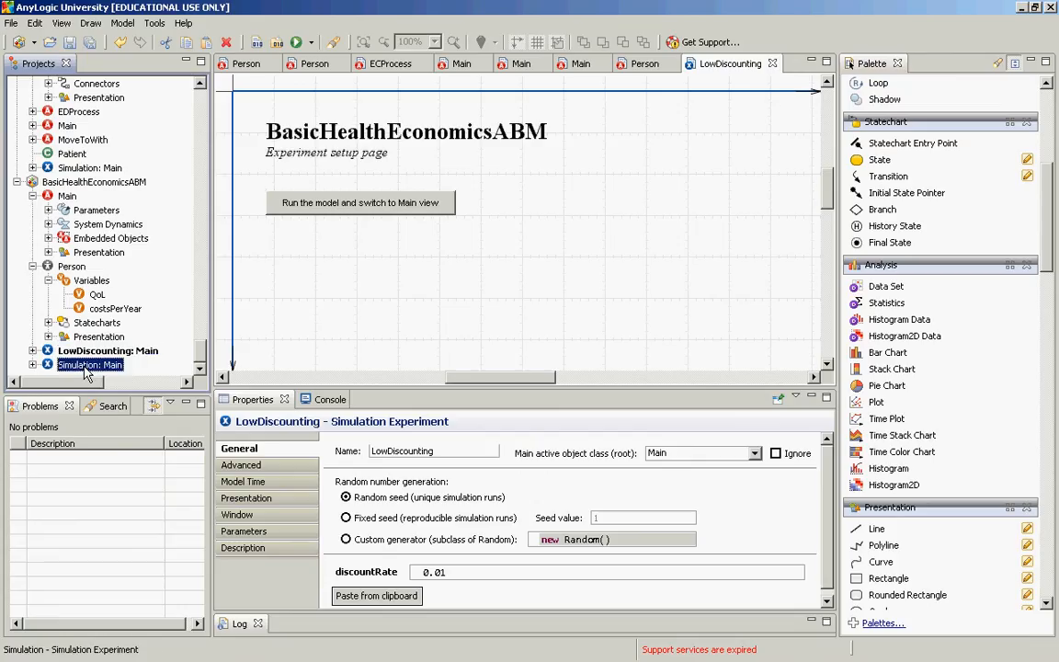
double_click(85, 366)
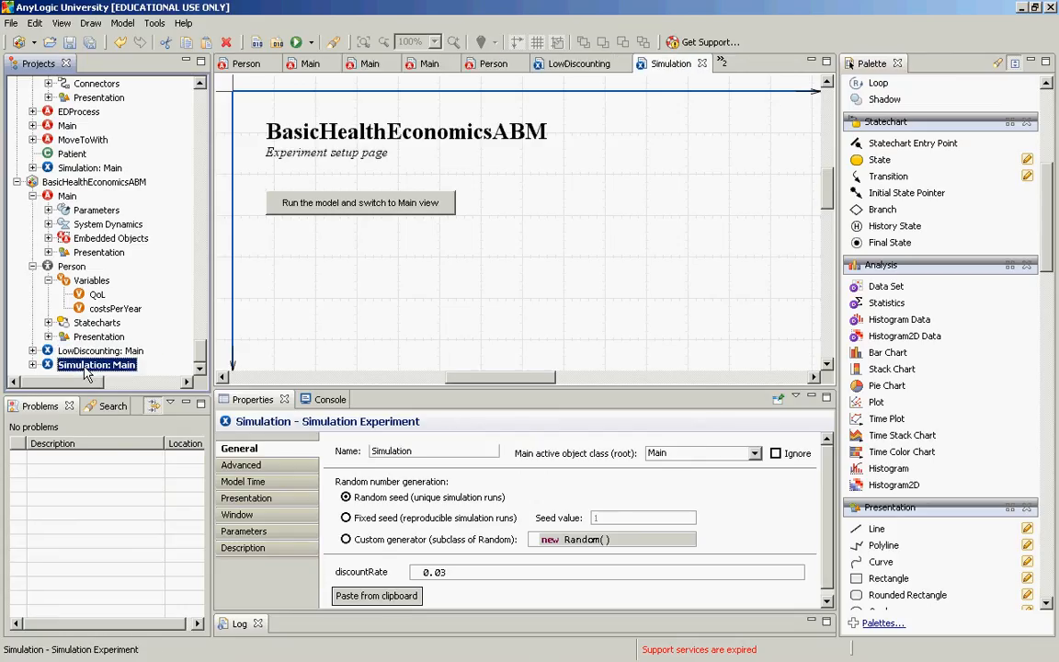
In the Person class's diabetesProgressionStatechart, add a transition from the Prediabetic state back to the Normoglycemic state
left_click(73, 267)
double_click(76, 269)
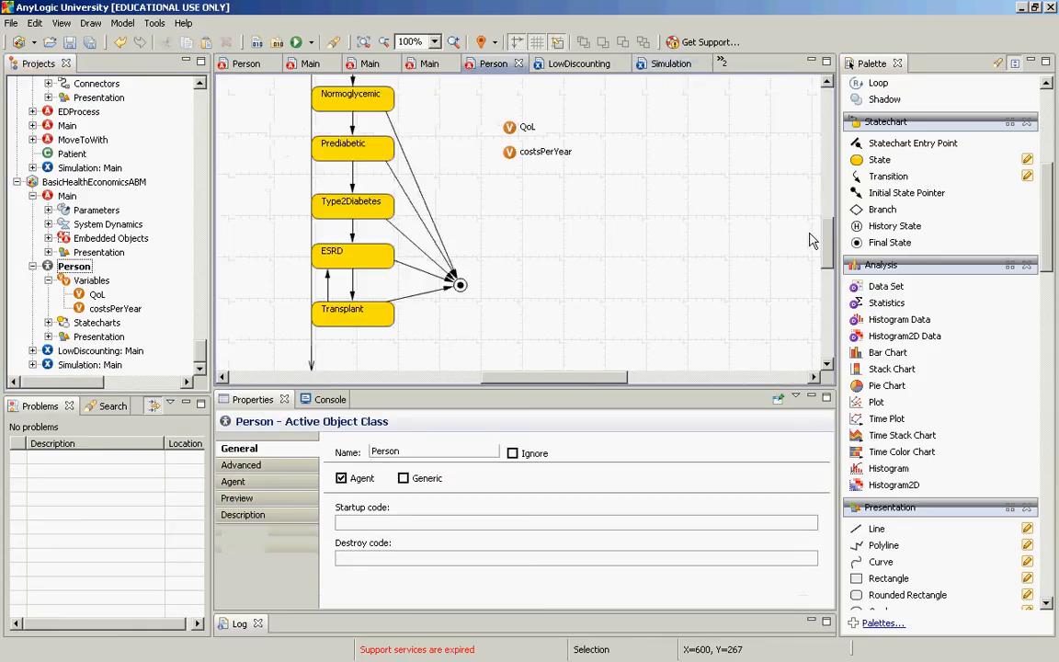
left_click_drag(830, 241, 747, 184)
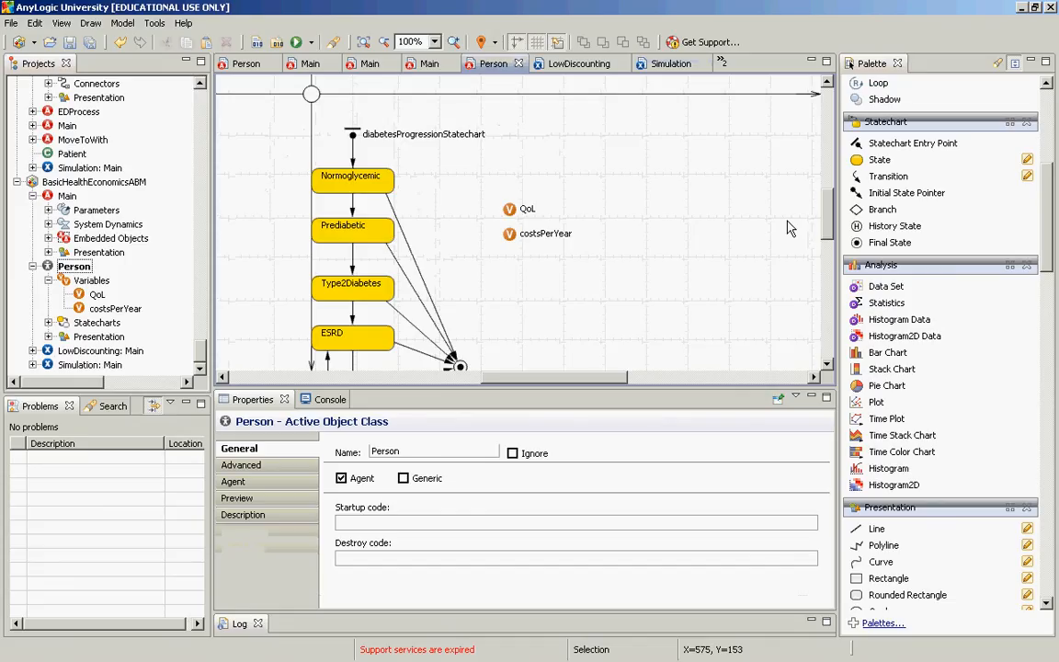
left_click(353, 205)
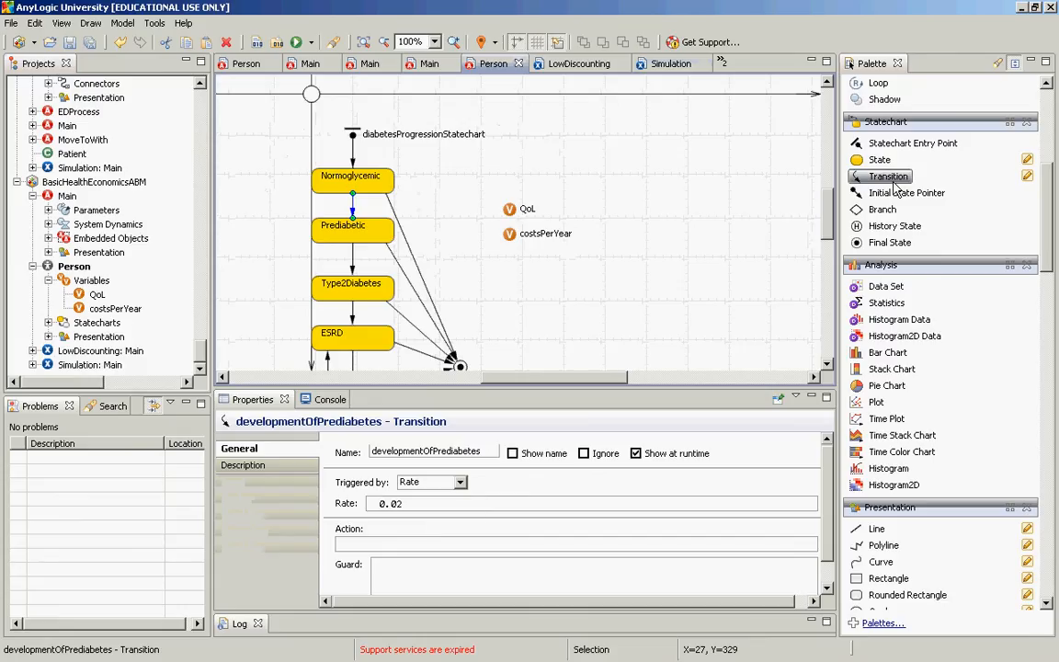
left_click_drag(895, 183, 320, 262)
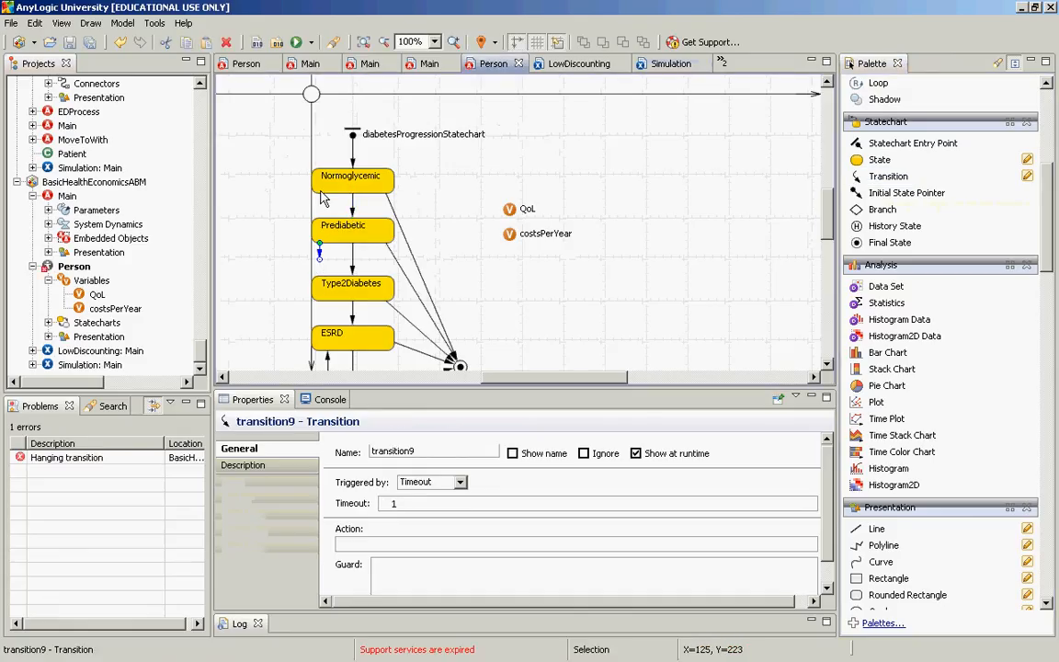
left_click_drag(321, 191, 322, 196)
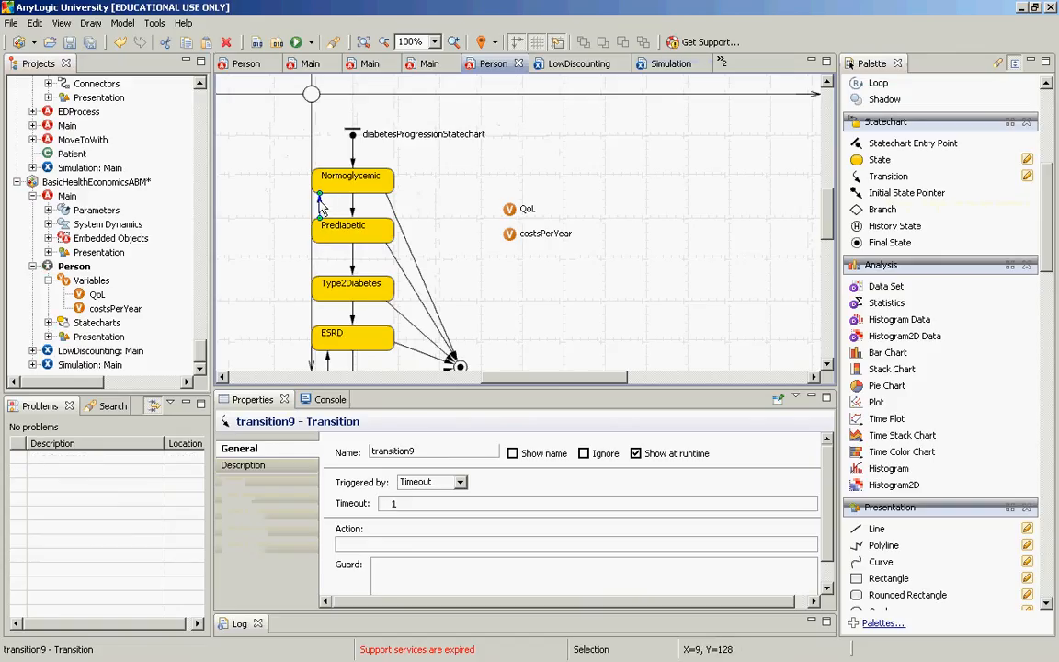
left_click_drag(319, 204, 328, 207)
Trigger the new Prediabetic-to-Normoglycemic transition by rate, with prediabeticPreventionHazard as the rate
left_click(461, 488)
left_click(438, 506)
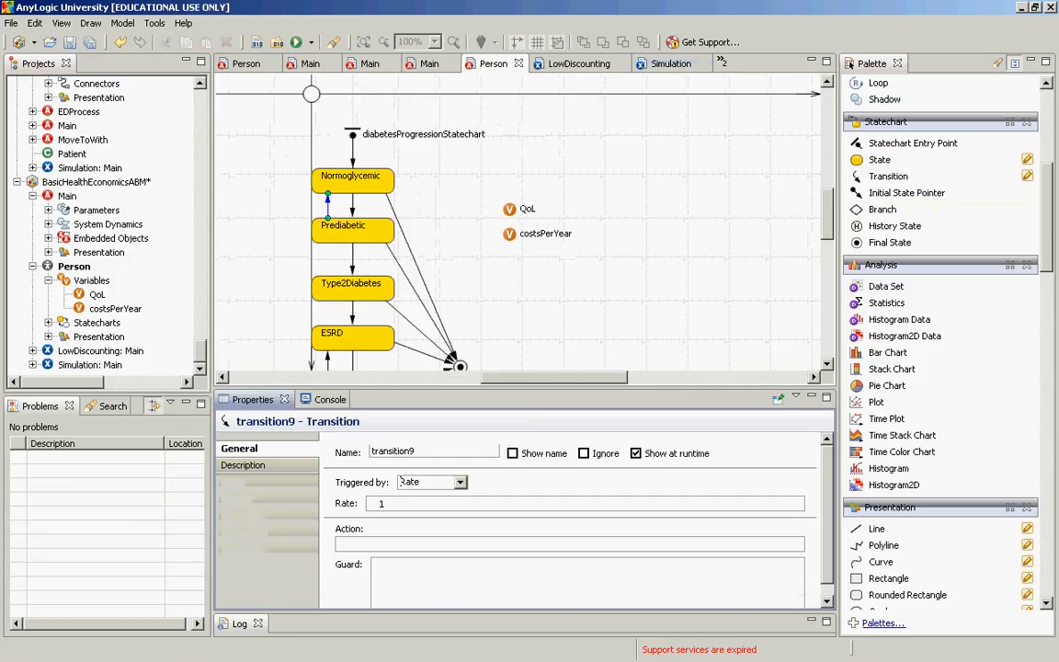
scroll(1056, 164, "up", 4)
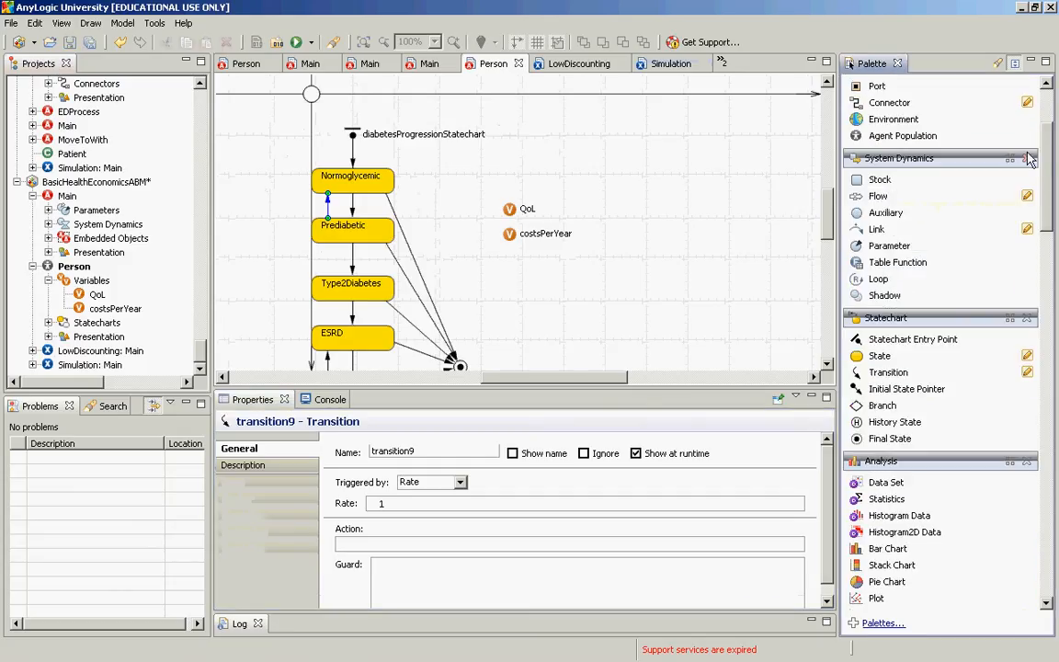
left_click(379, 503)
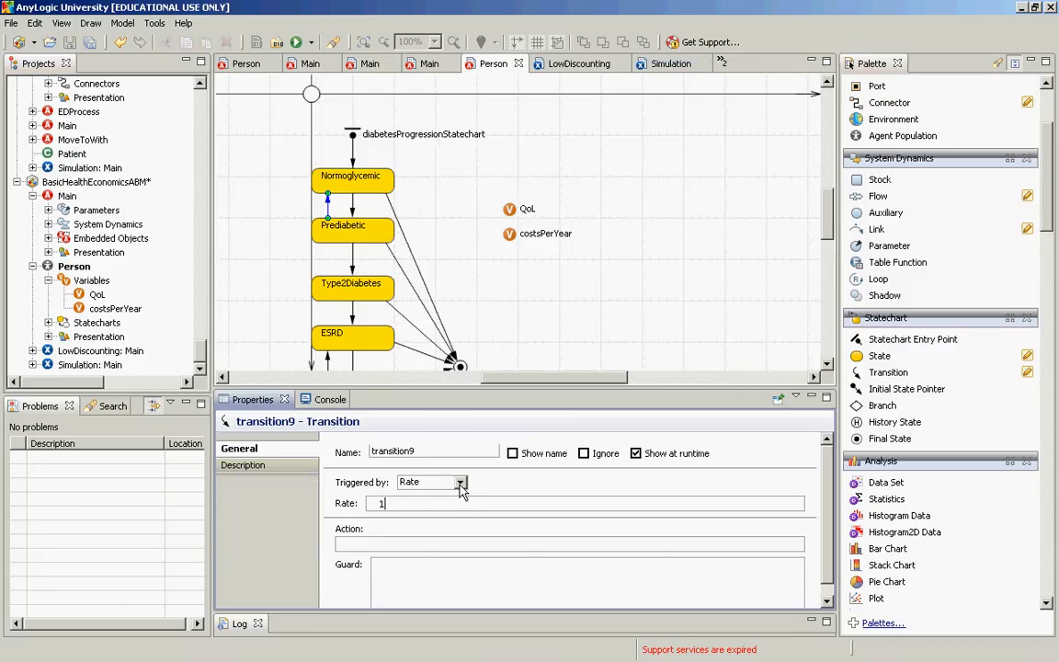
left_click(462, 487)
left_click(436, 504)
left_click_drag(405, 511, 354, 510)
type("ore")
key("BackSpace")
key("BackSpace")
key("BackSpace")
type("[re")
key("BackSpace")
key("BackSpace")
key("BackSpace")
type("predi")
key("BackSpace")
type("iabeticPreventionHazard")
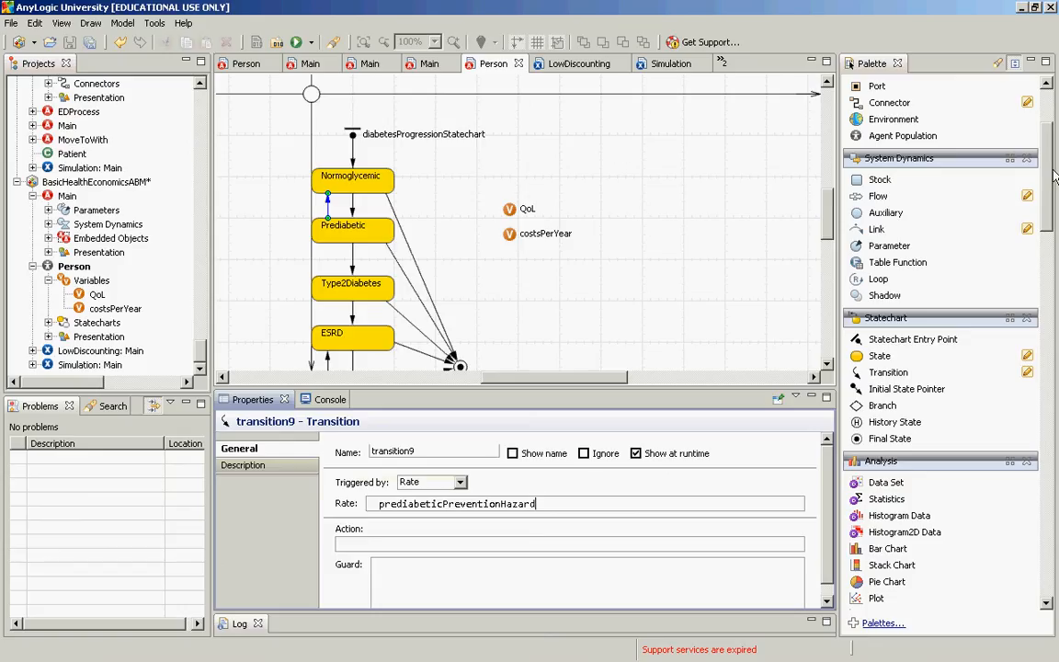
Add a parameter of type double above the QoL variable in Person and name it prediabeticPreventionHazard, matching the transition's rate
scroll(1044, 165, "up", 1)
scroll(1043, 166, "up", 5)
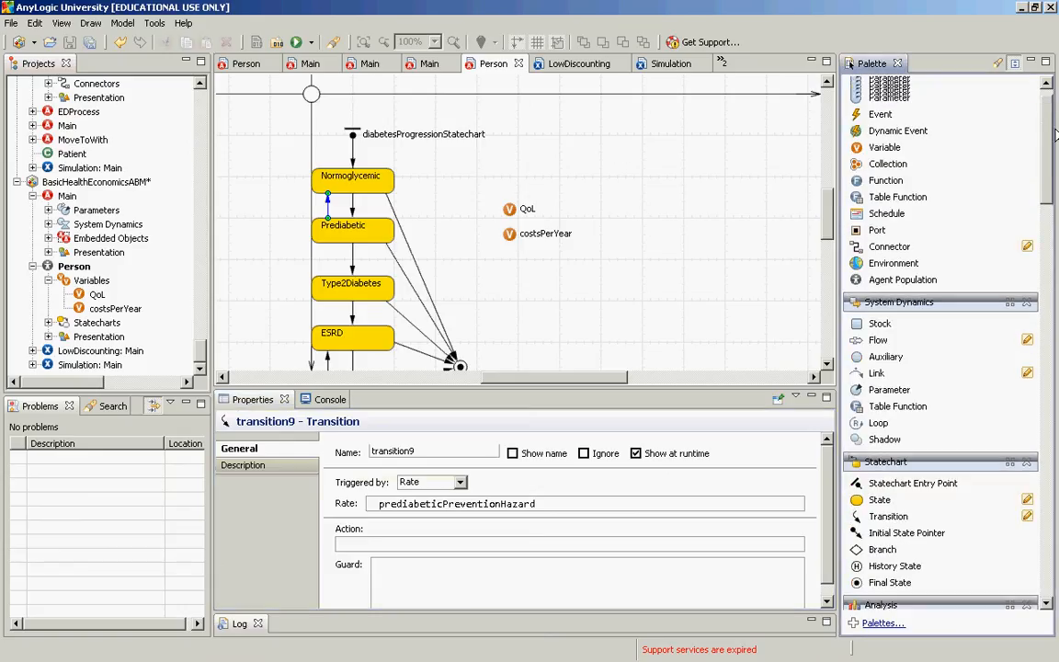
left_click_drag(931, 111, 505, 155)
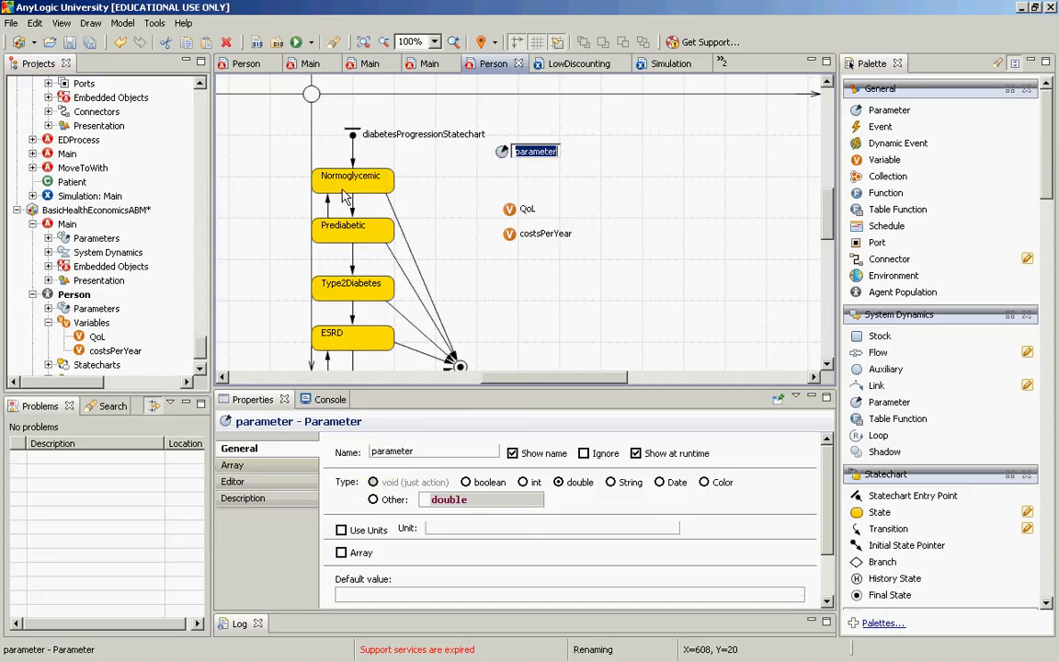
key("Return")
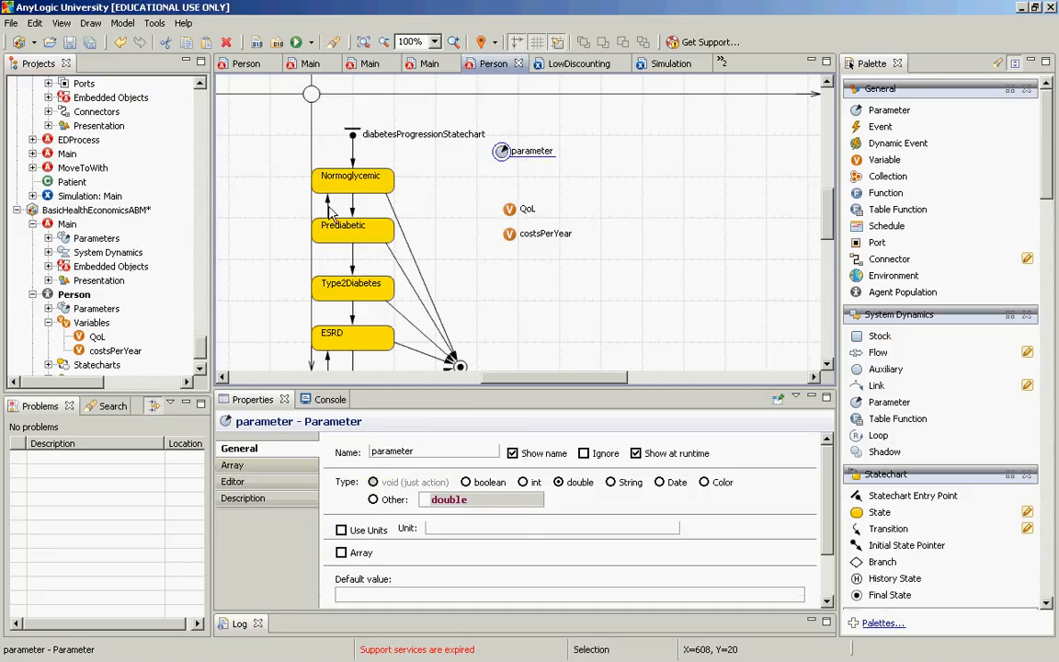
left_click(328, 209)
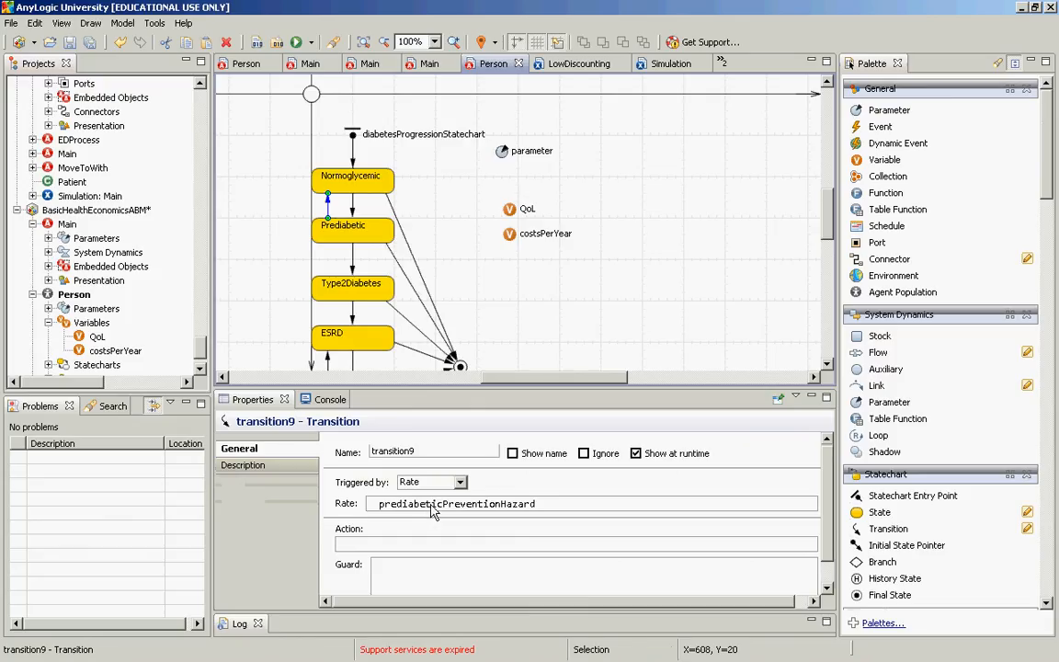
double_click(432, 505)
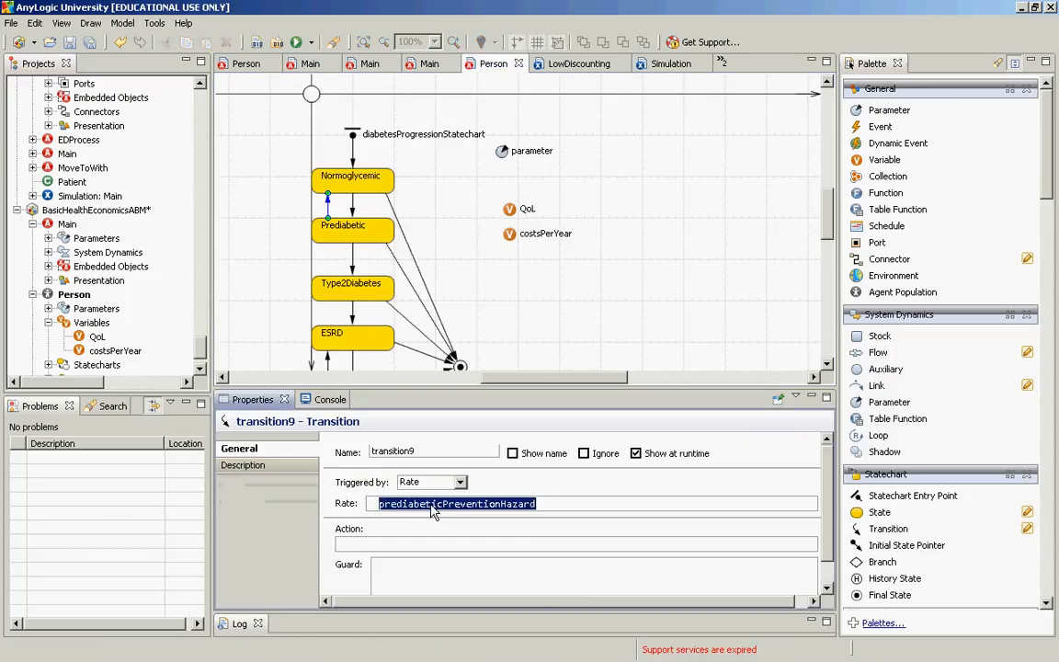
left_click(504, 157)
left_click(503, 154)
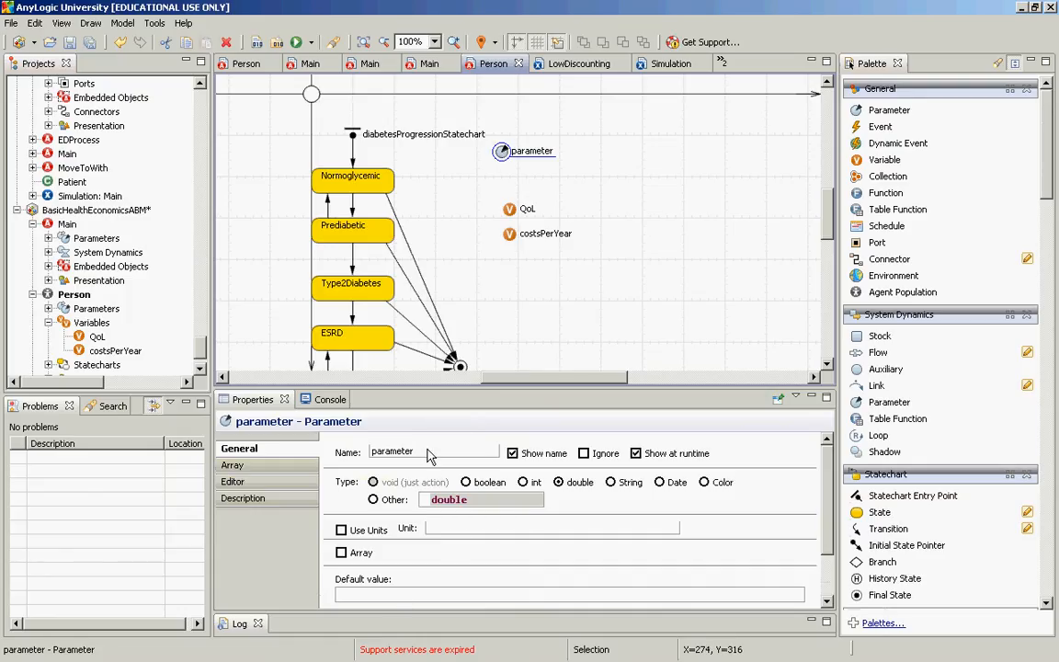
double_click(368, 453)
type("prediabeticPreventionHazard")
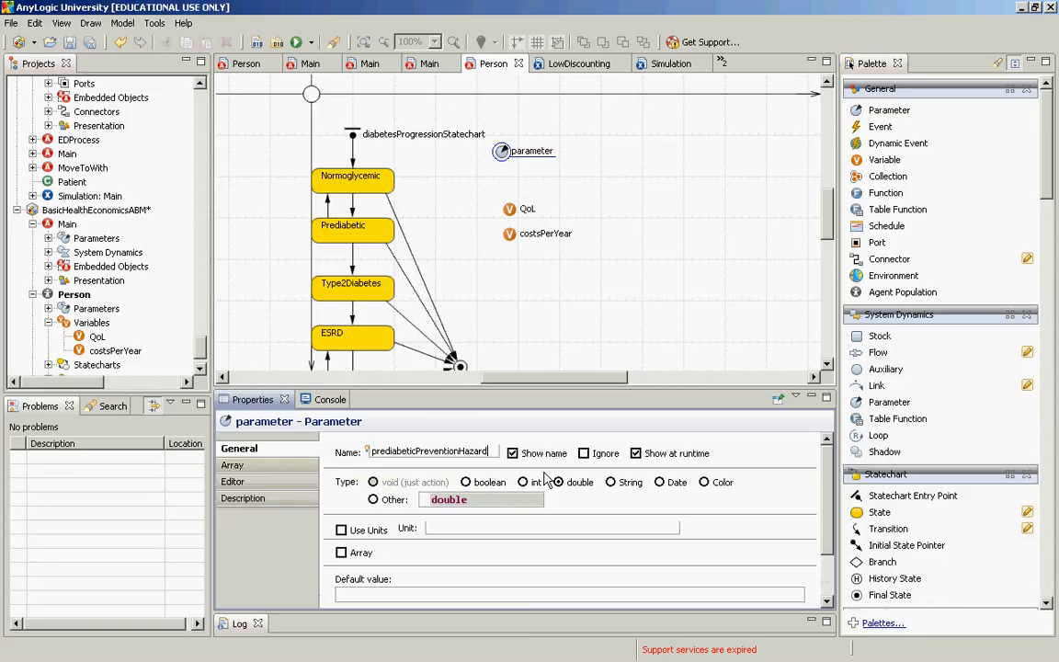
key("Return")
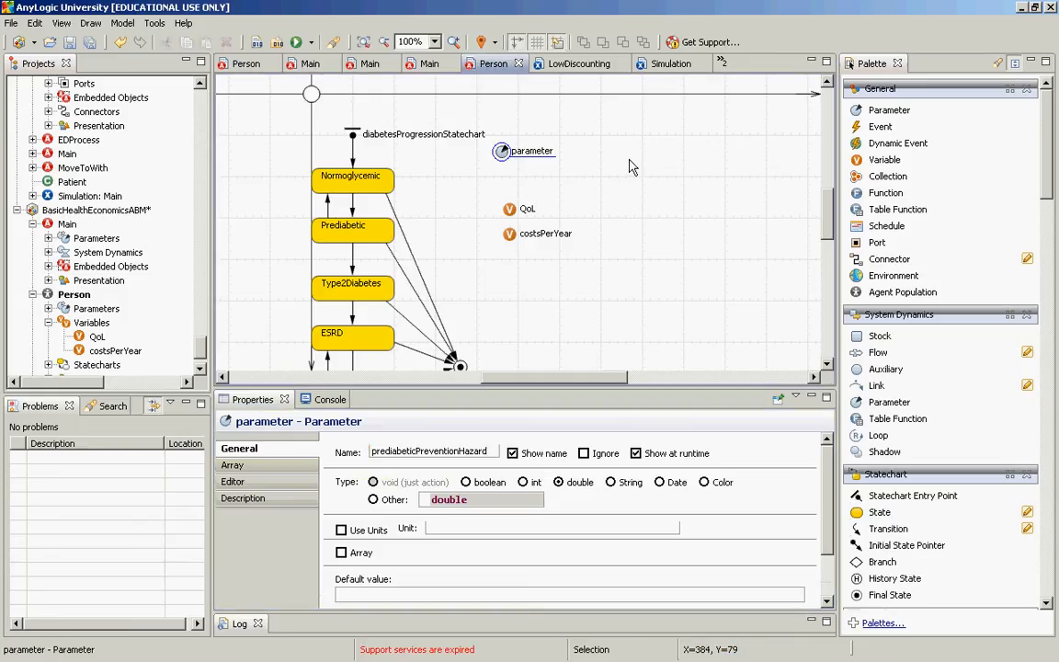
left_click(629, 167)
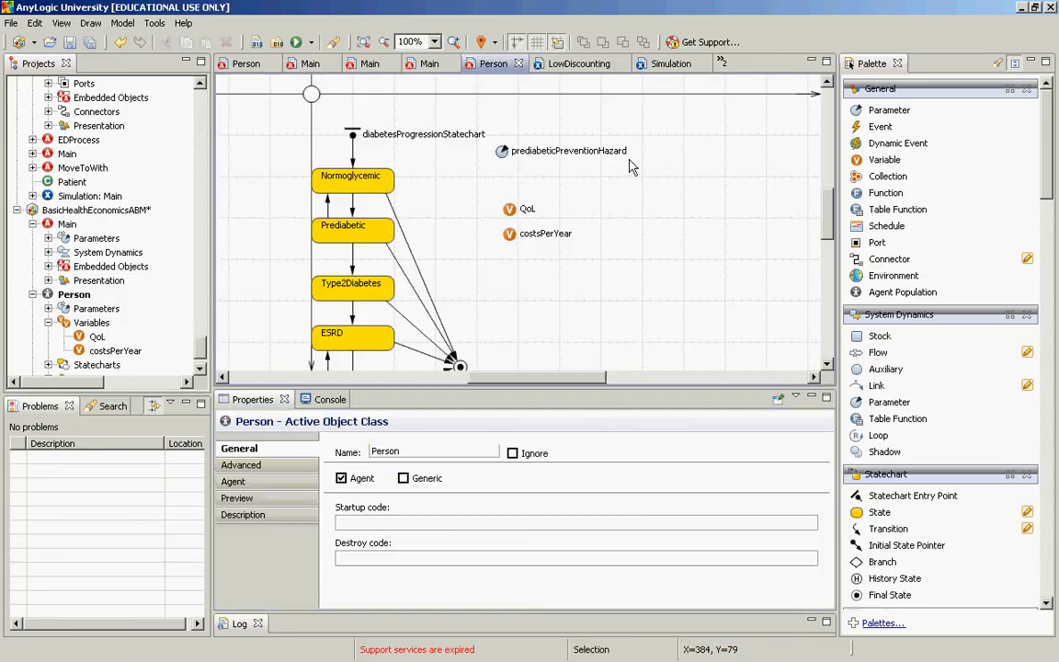
Cut the prediabeticPreventionHazard parameter from Person, paste it into Main, and locate it on Main's canvas
left_click(505, 154)
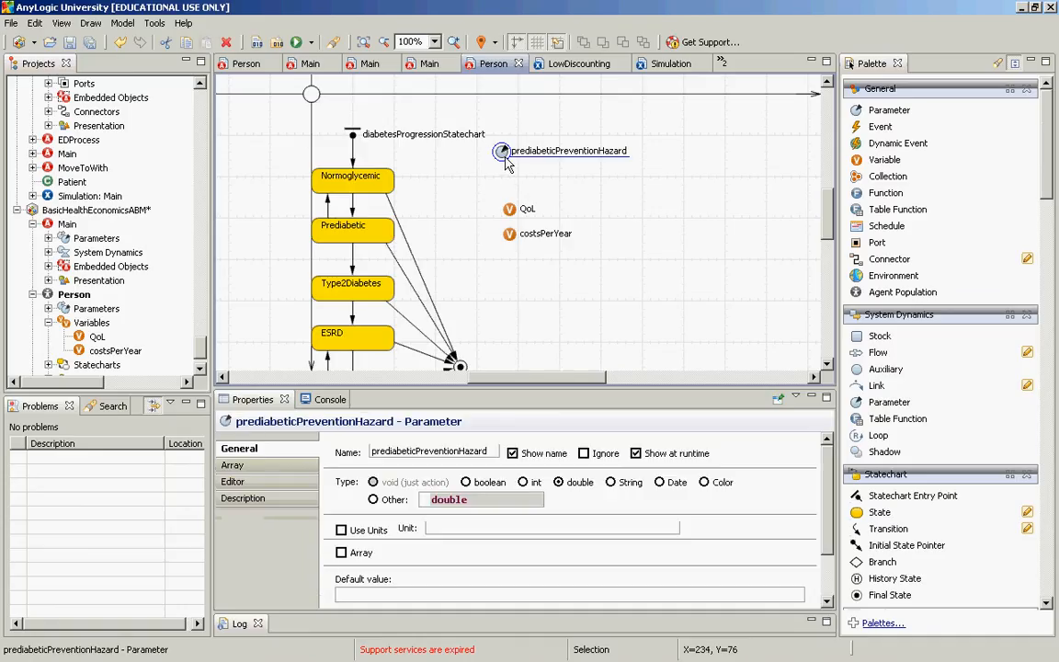
left_click_drag(505, 164, 571, 163)
left_click(573, 176)
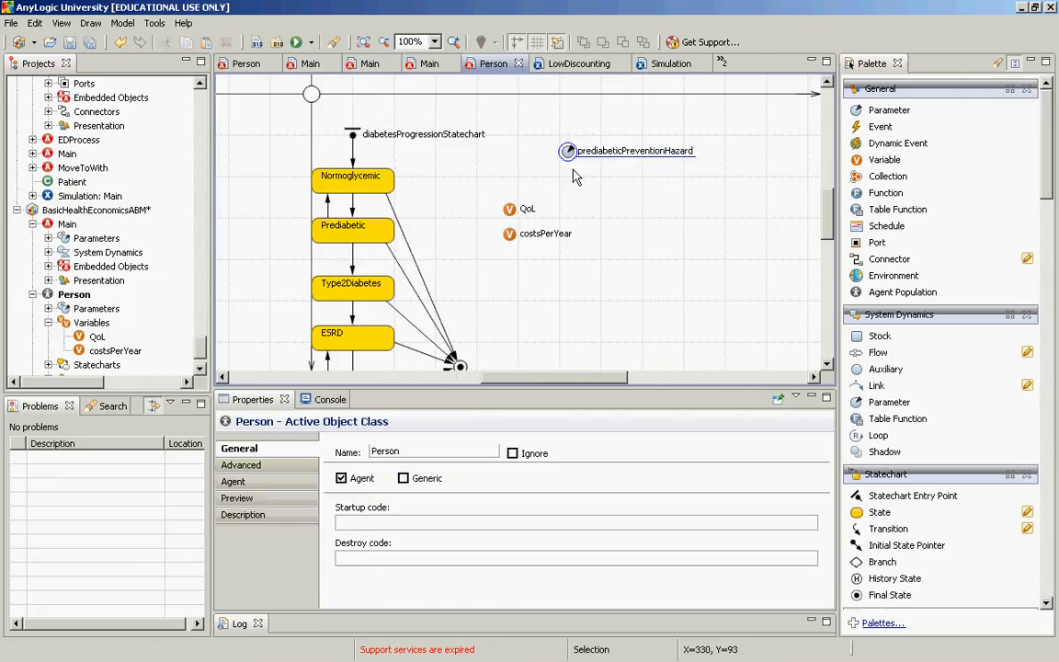
key("ctrl+x")
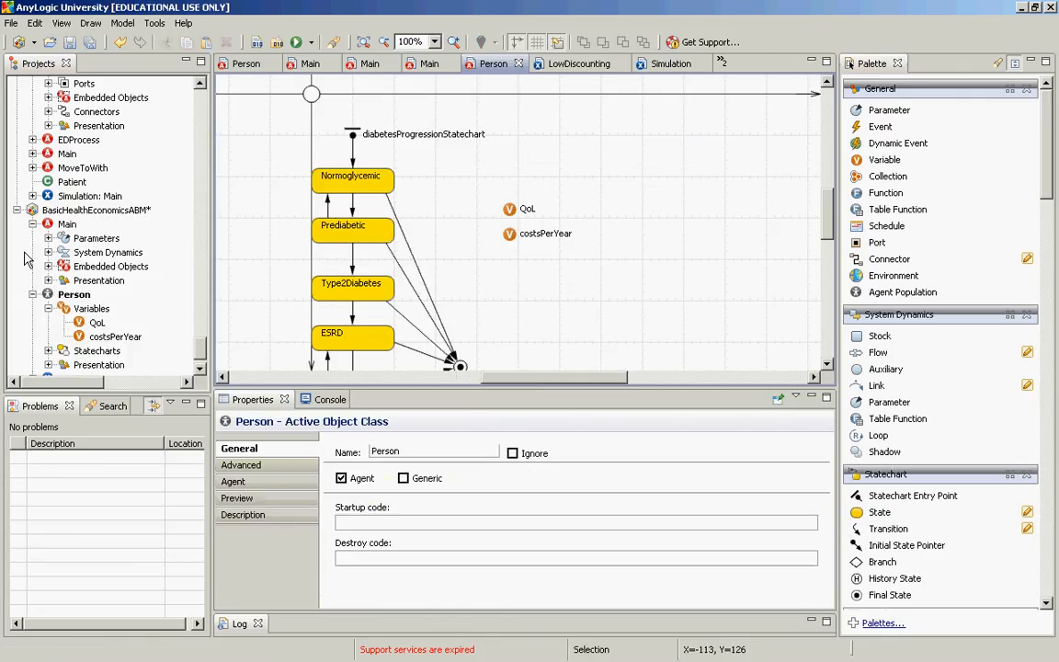
left_click(64, 224)
double_click(63, 224)
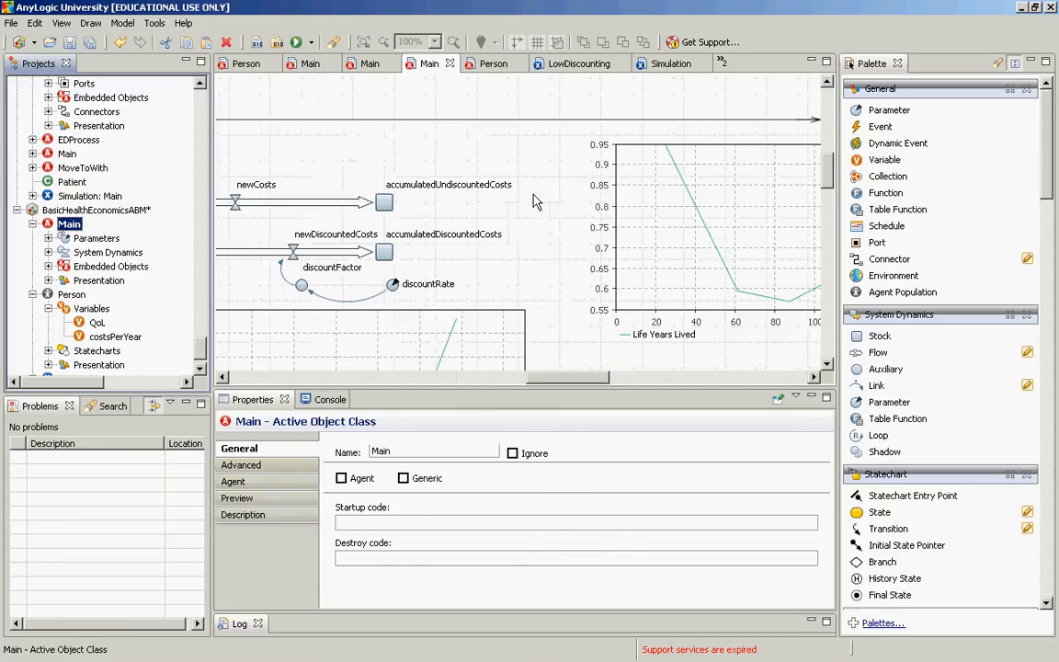
left_click(50, 238)
left_click(97, 266)
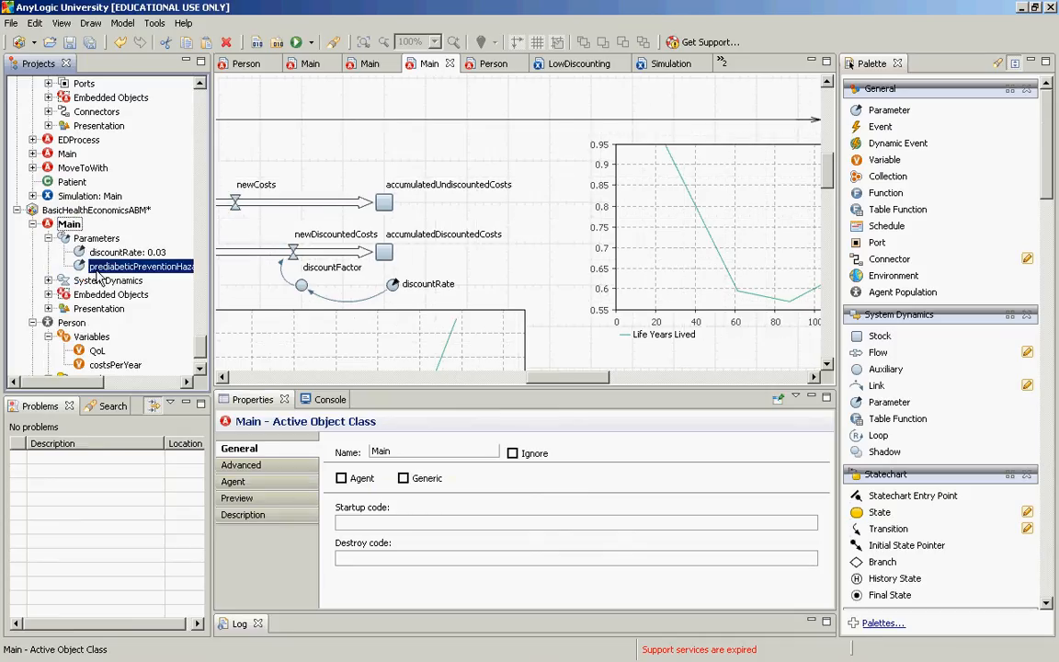
double_click(97, 269)
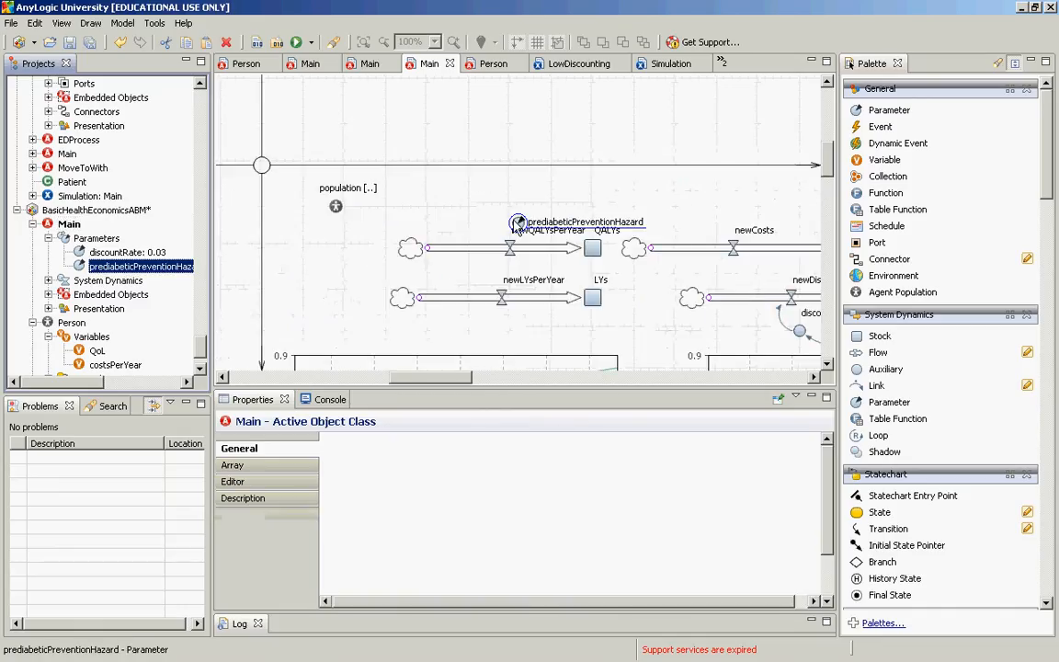
Move the prediabeticPreventionHazard parameter with its label into the empty area left of Main's vertical axis, level with the population object
left_click(323, 238)
left_click_drag(323, 232, 331, 230)
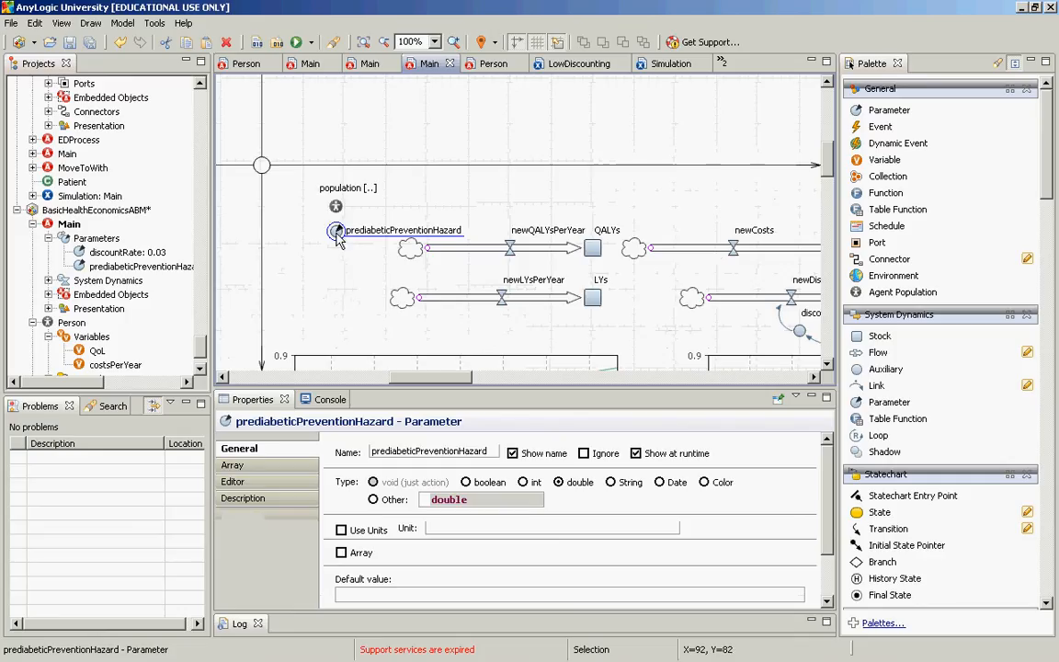
left_click_drag(338, 234, 270, 326)
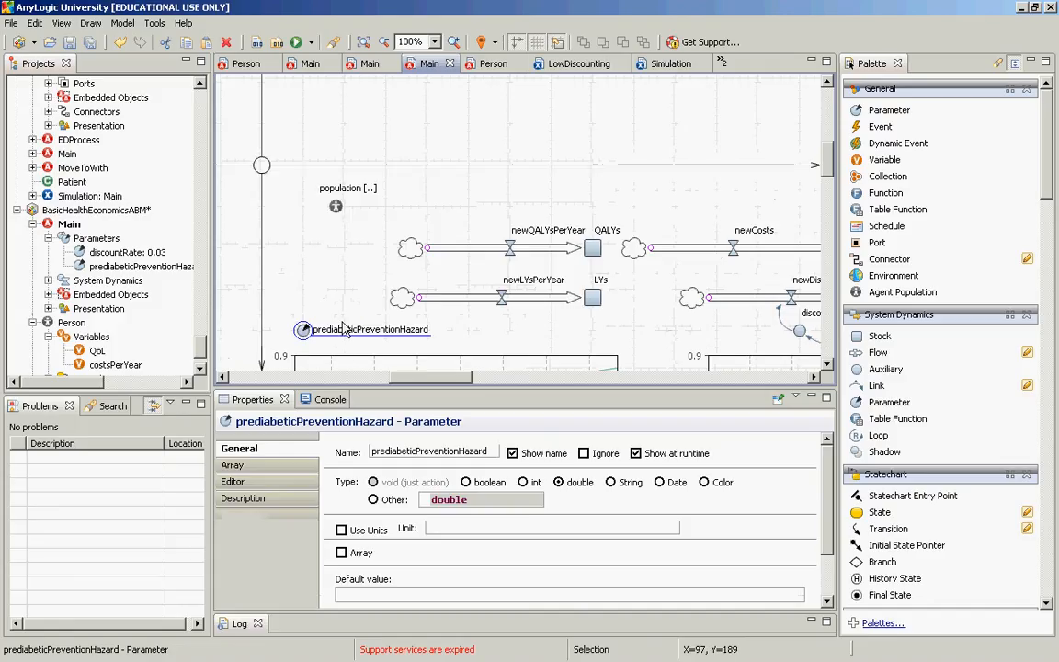
left_click_drag(310, 336, 138, 250)
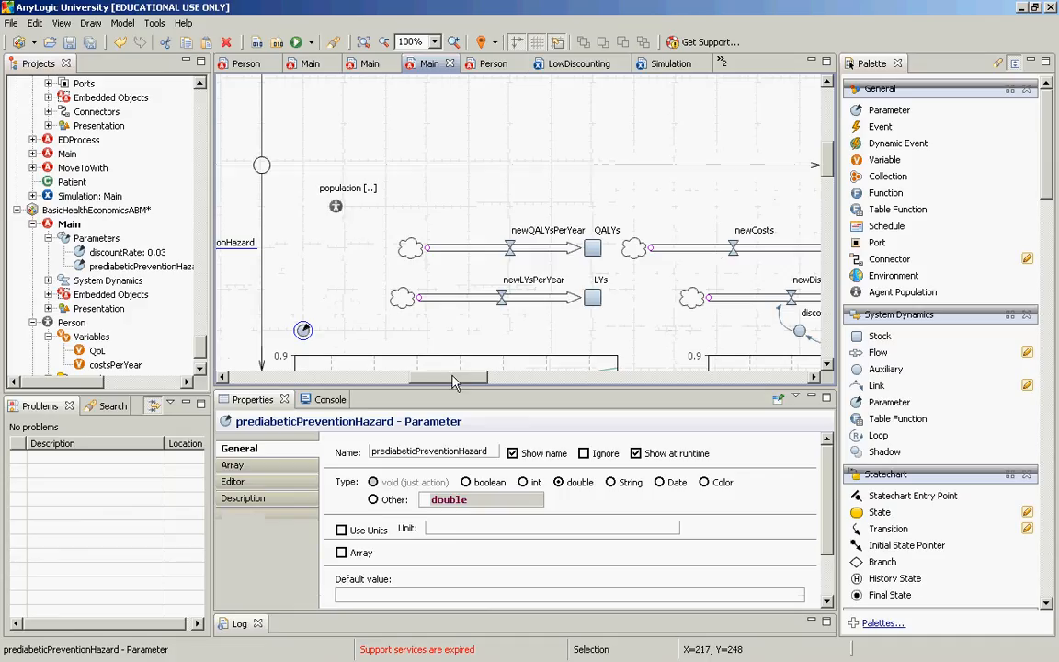
left_click_drag(445, 377, 383, 383)
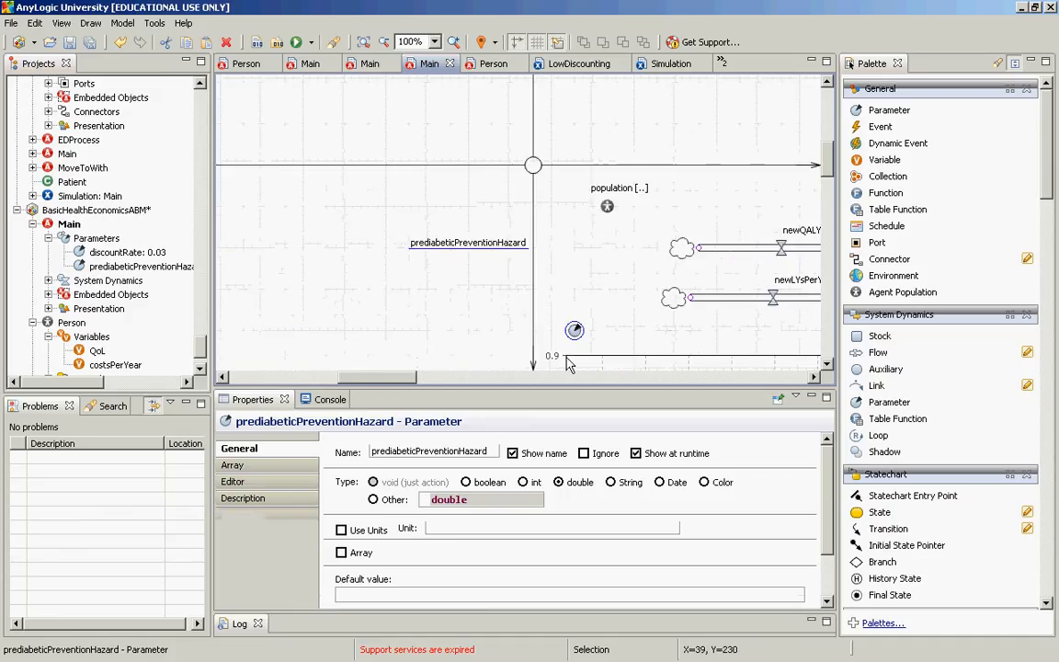
key("ctrl+z")
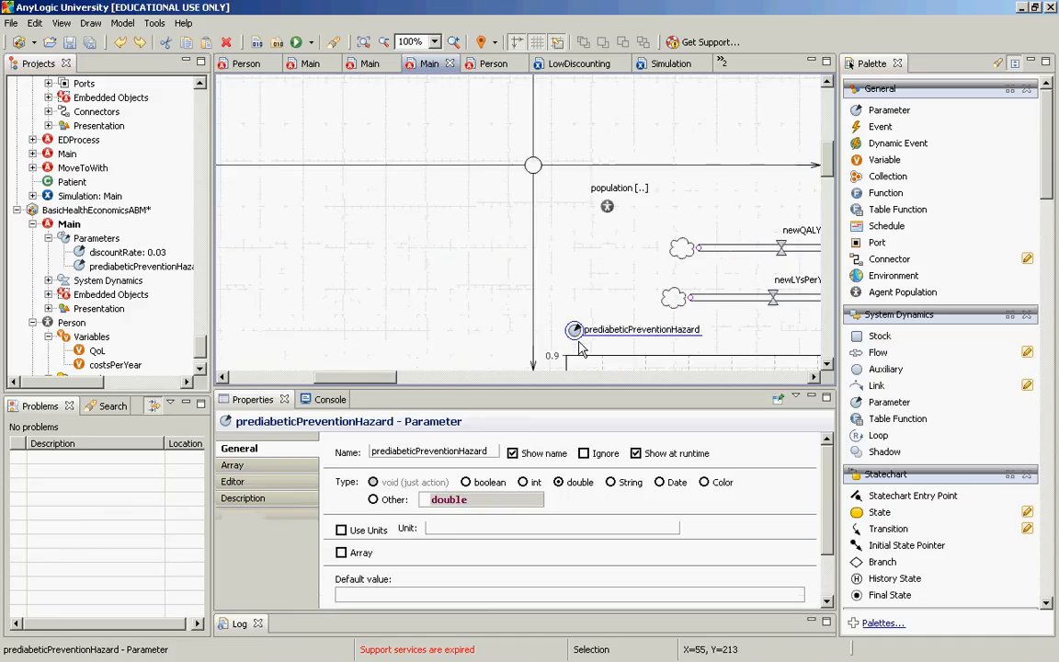
left_click_drag(572, 329, 392, 220)
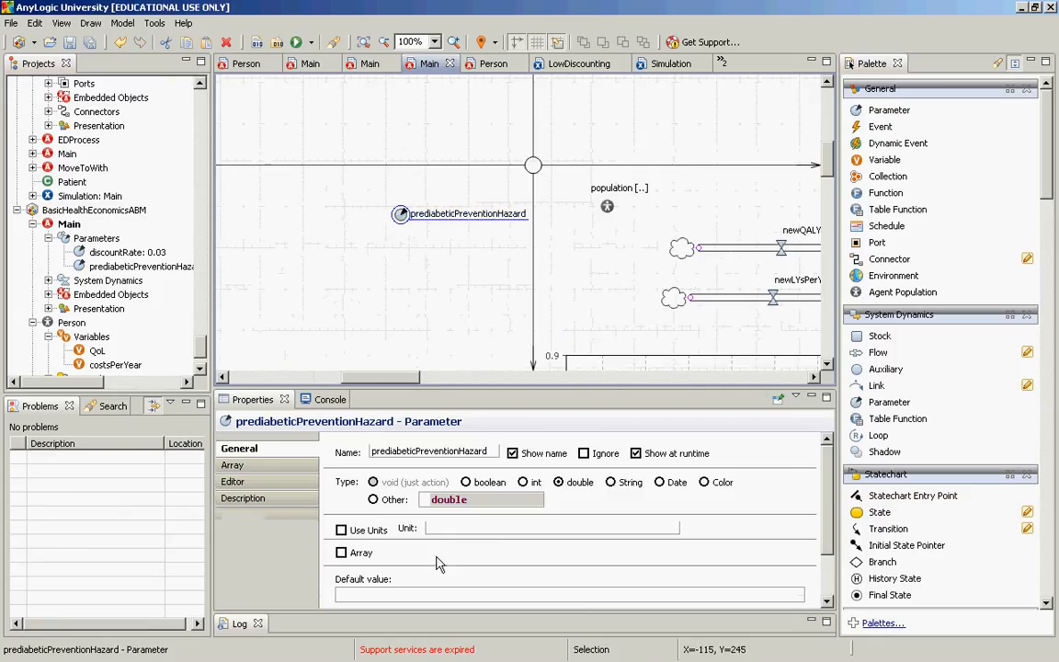
Set the default value of Main's prediabeticPreventionHazard parameter to 0, open the Person class, and build the model
left_click(387, 593)
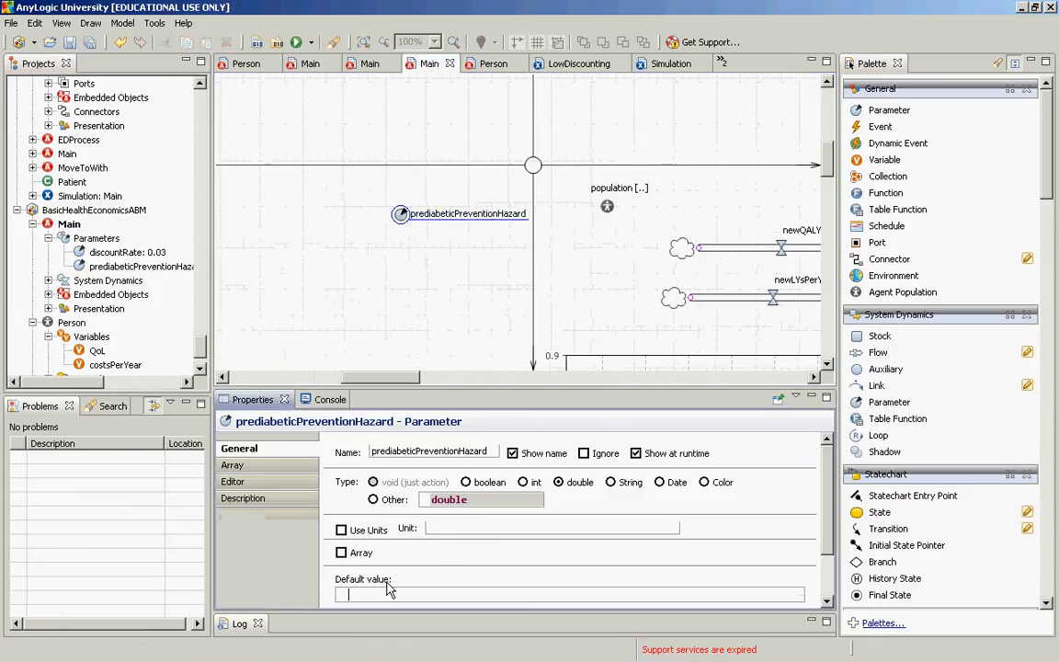
type("0")
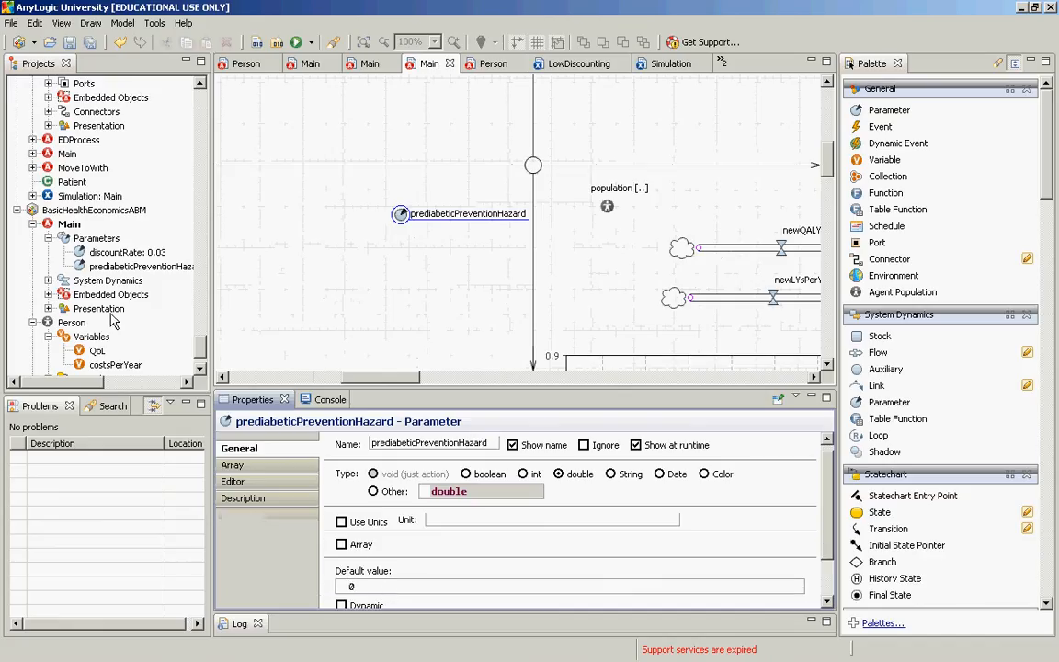
left_click_drag(197, 347, 198, 350)
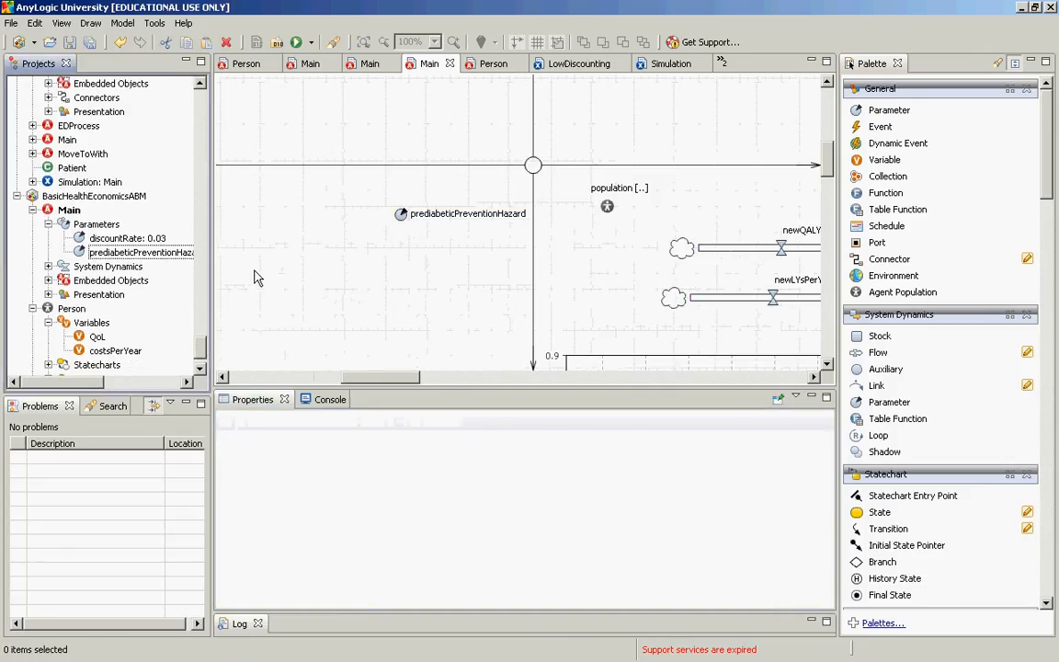
double_click(73, 308)
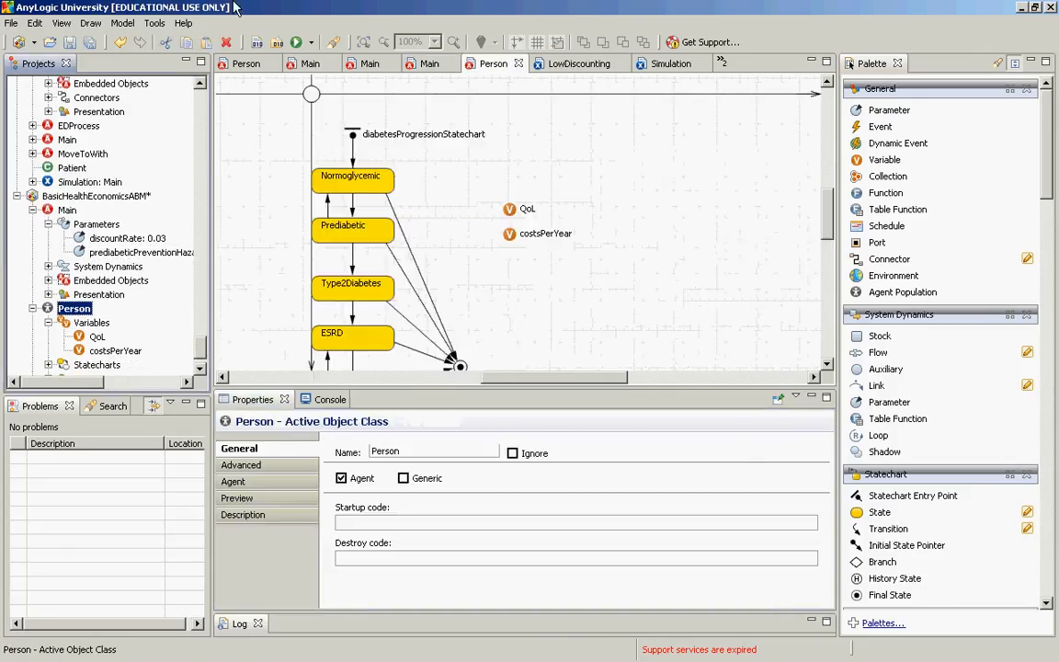
left_click(257, 44)
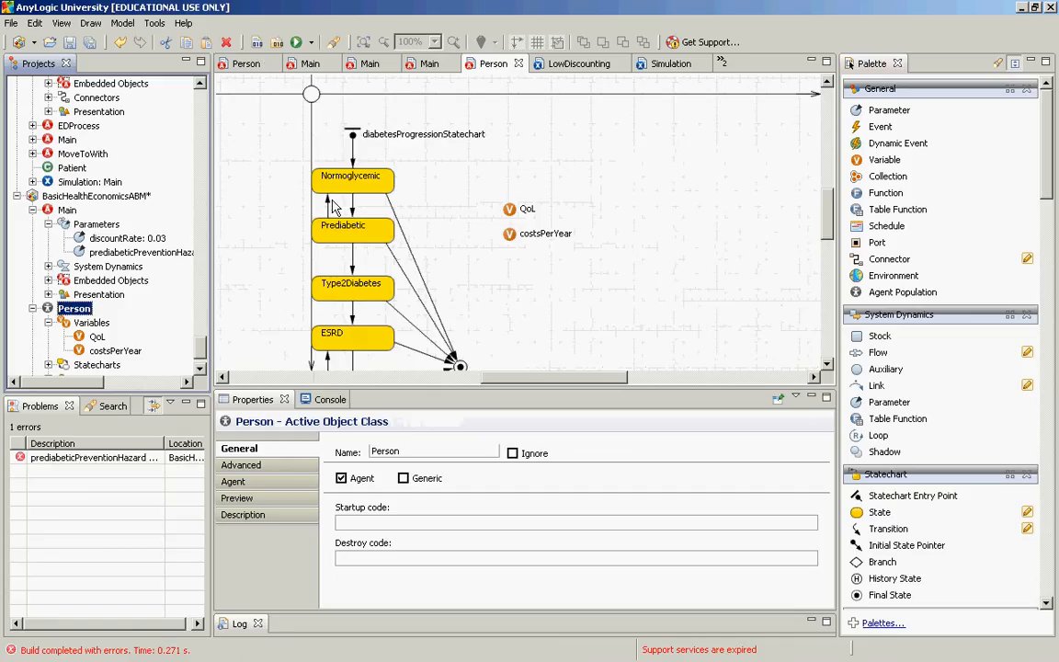
Change the Prediabetic-to-Normoglycemic transition's rate to this.get_Main().prediabeticPreventionHazard and rebuild the model
left_click(328, 206)
left_click(327, 202)
left_click(327, 203)
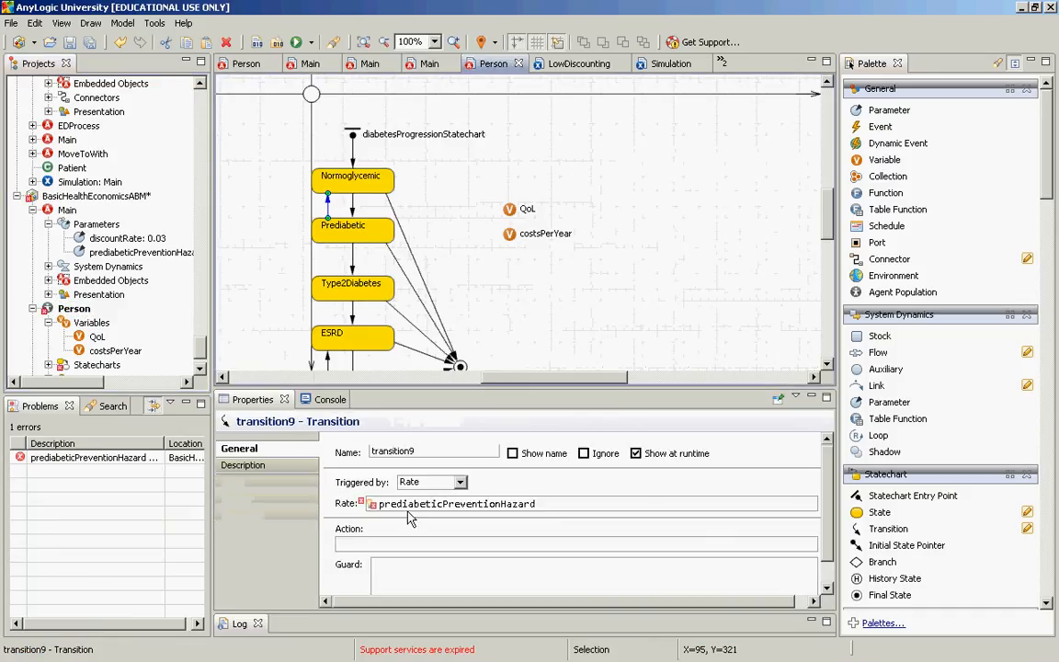
left_click(405, 504)
key("Home")
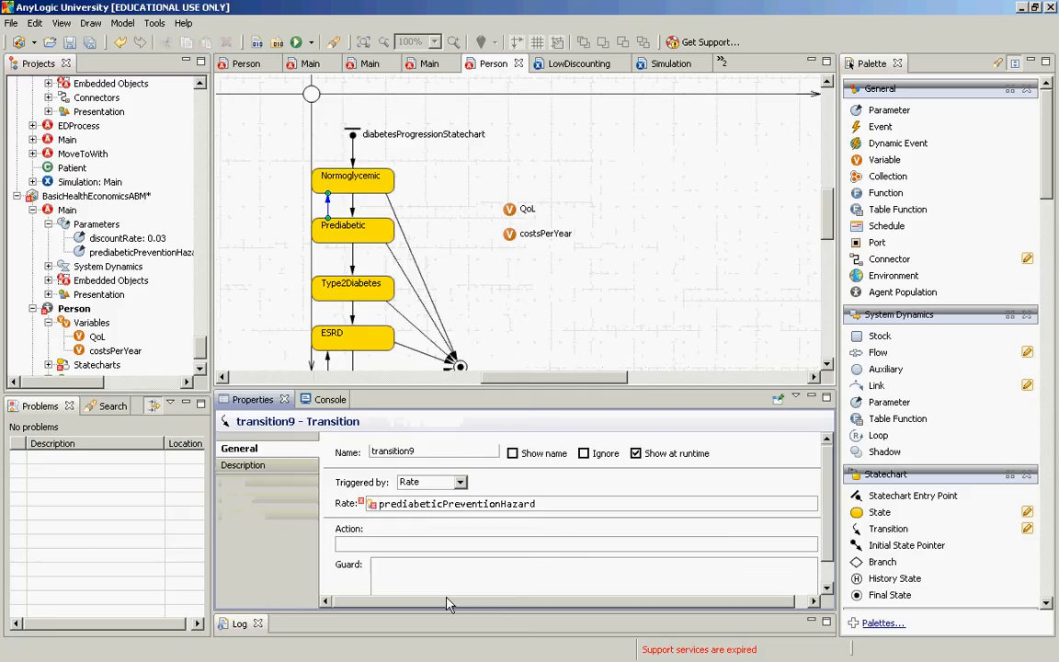
type("this ")
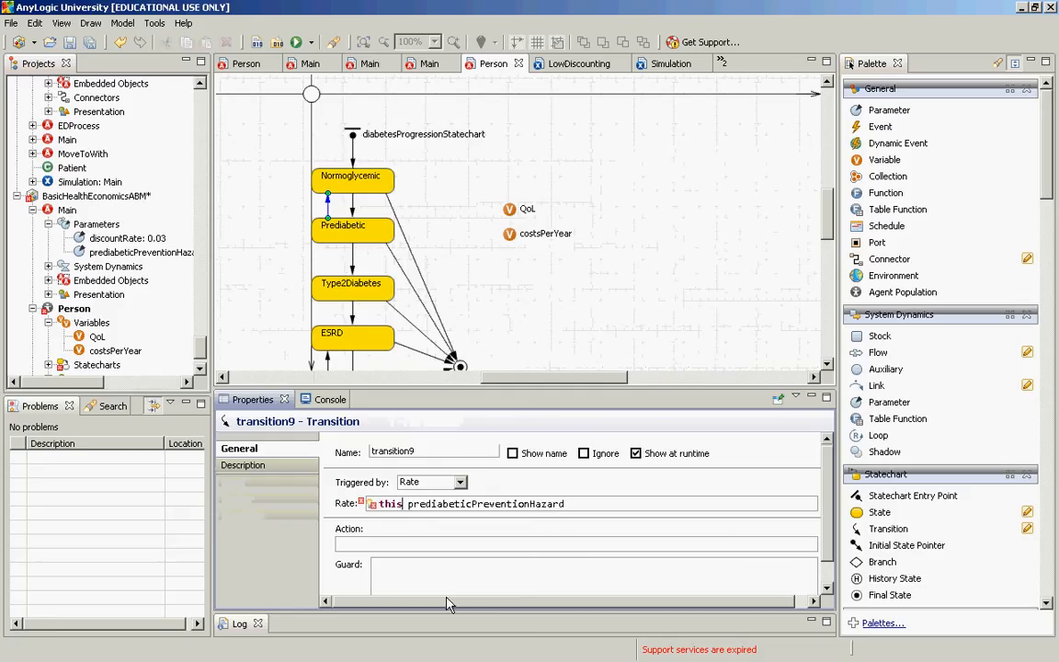
type(".get_Ma")
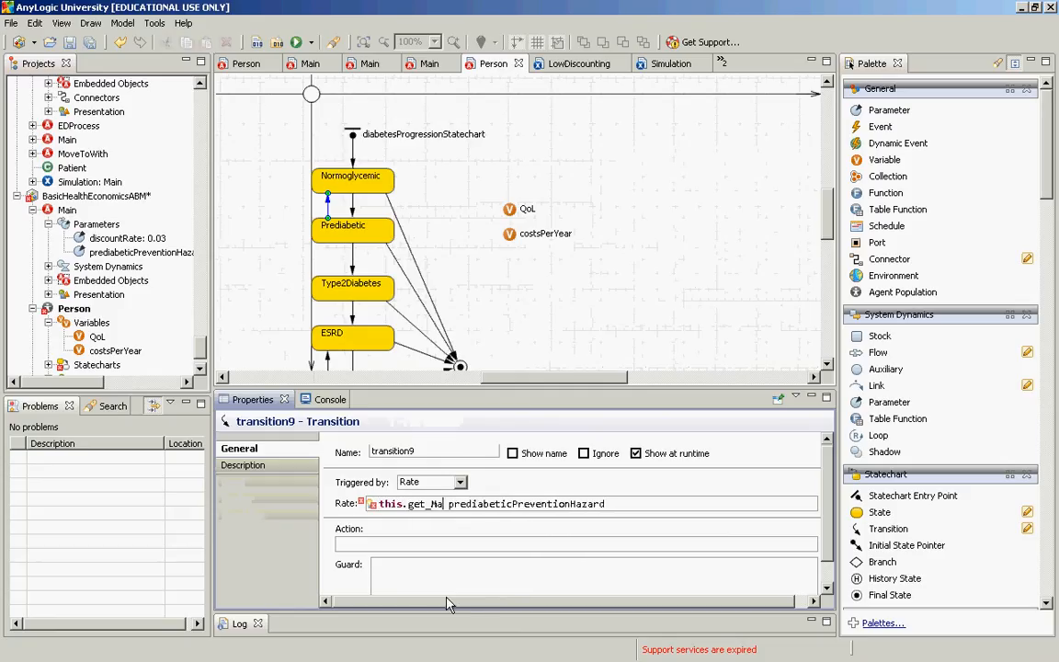
type("in()")
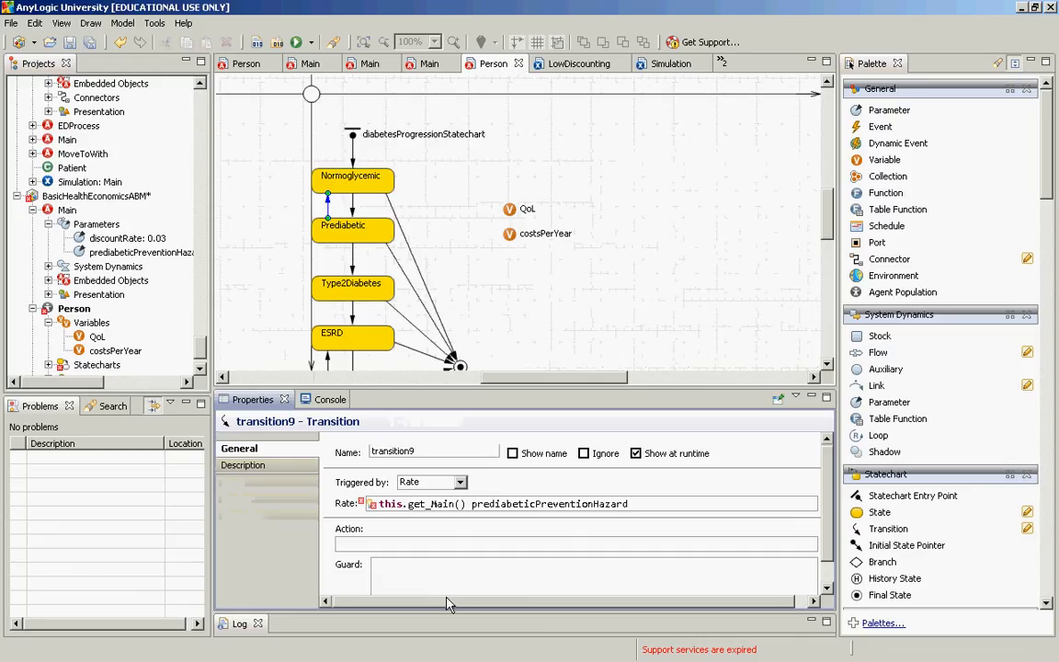
key("Delete")
type(".")
left_click(258, 42)
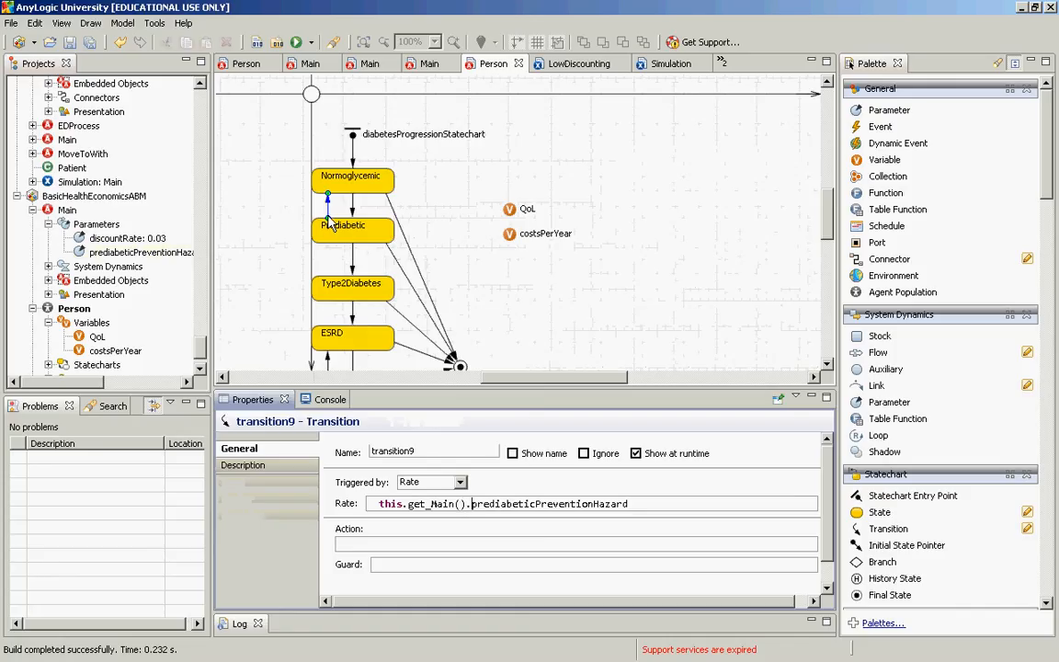
triple_click(401, 508)
left_click(387, 507)
double_click(387, 508)
double_click(517, 505)
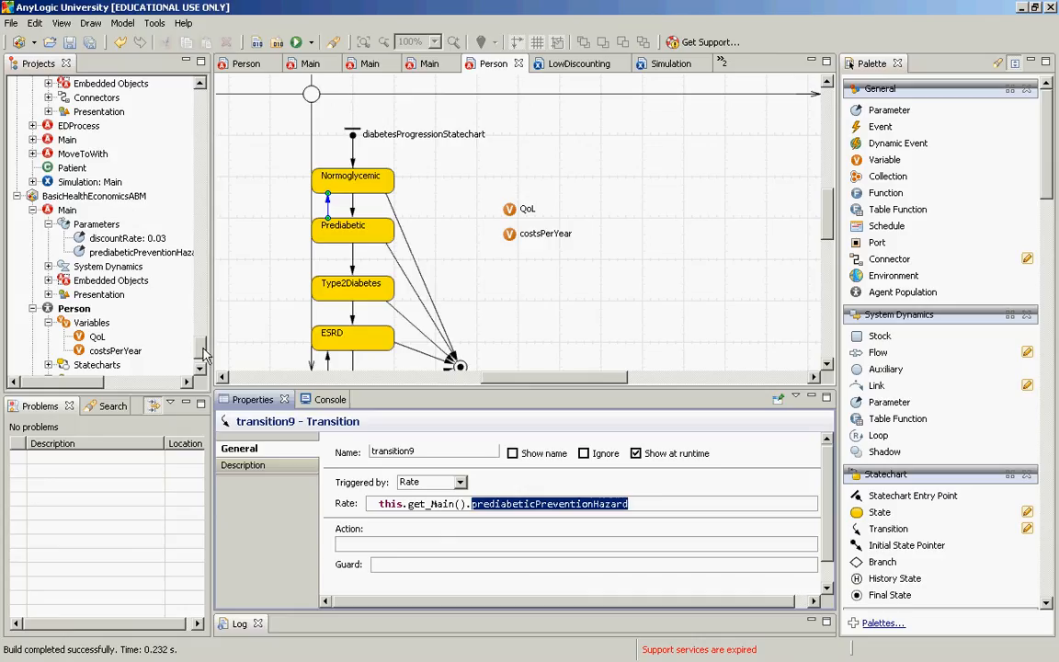
Rename the Simulation experiment of BasicHealthEconomicsABM as Baseline
left_click_drag(200, 343, 200, 370)
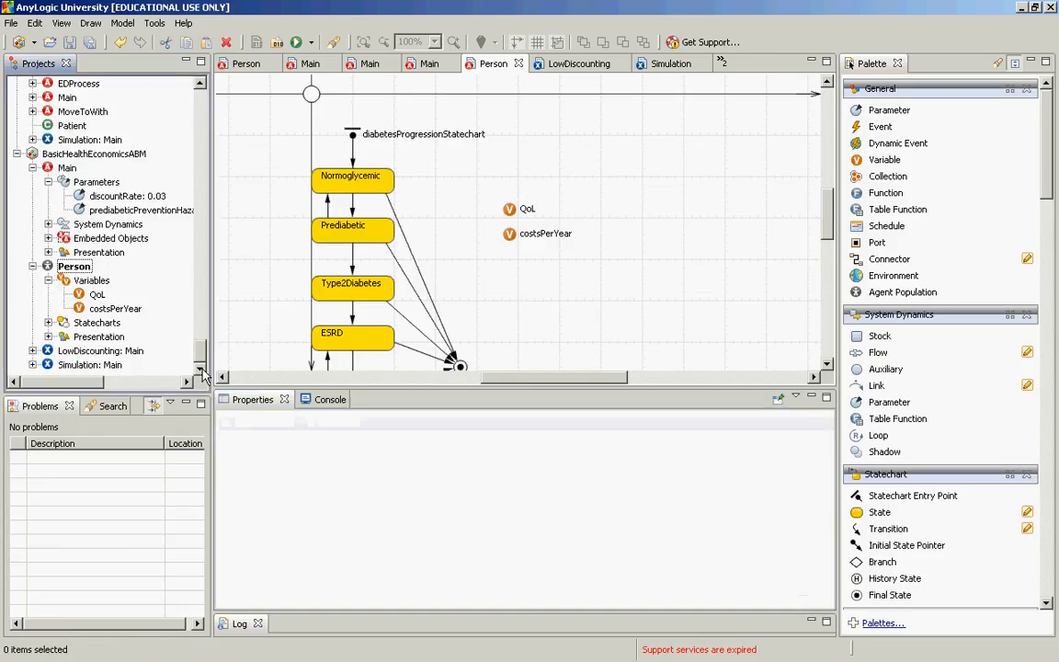
left_click(96, 366)
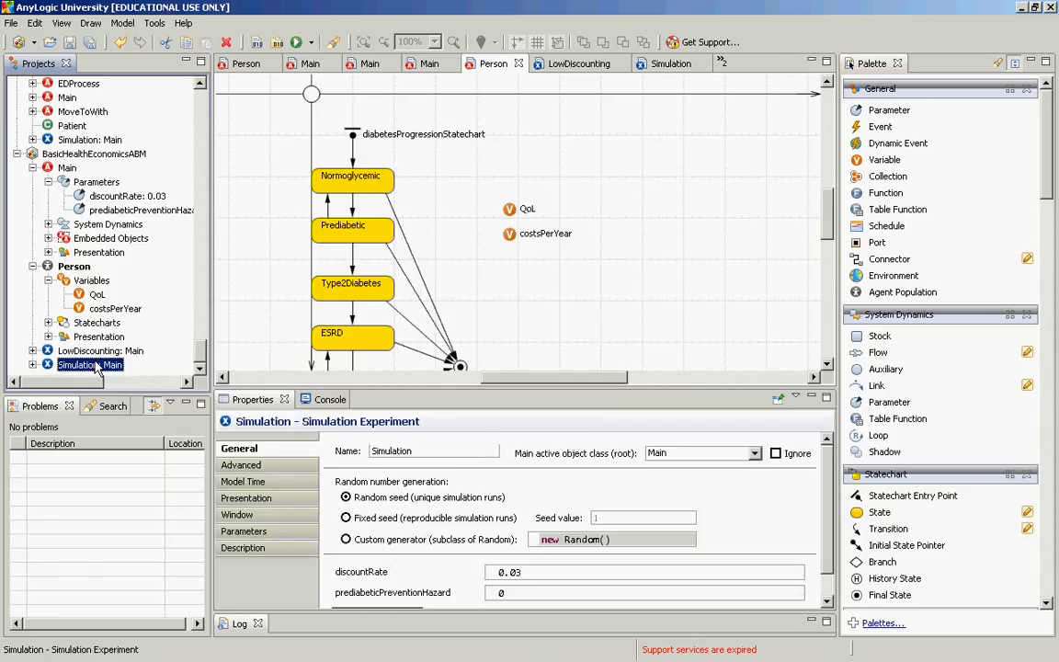
left_click(819, 504)
scroll(821, 487, "down", 1)
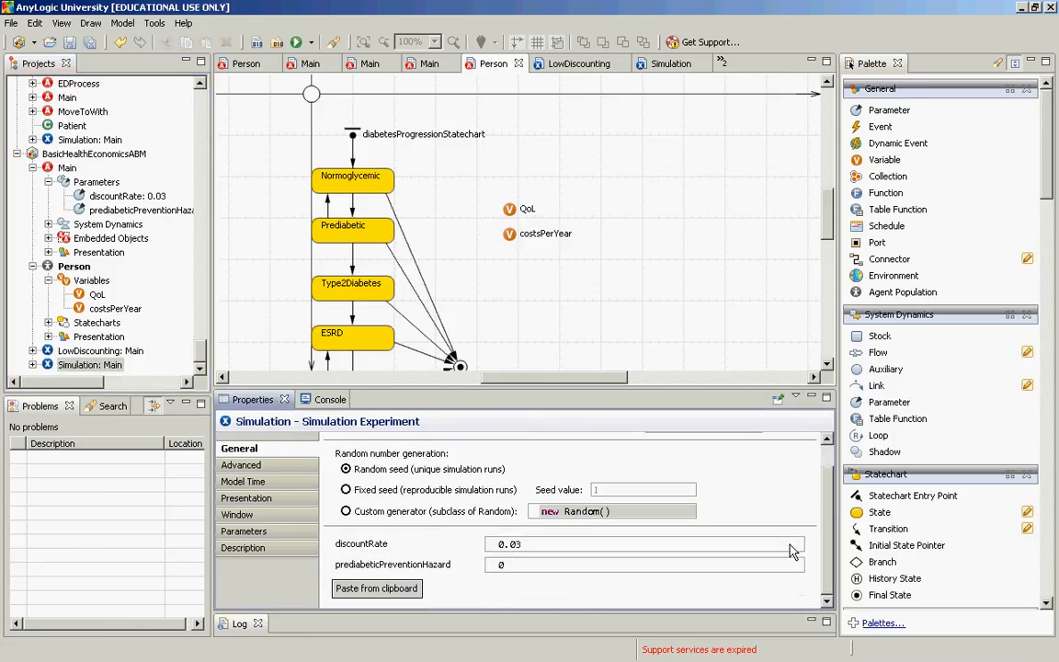
scroll(832, 456, "up", 1)
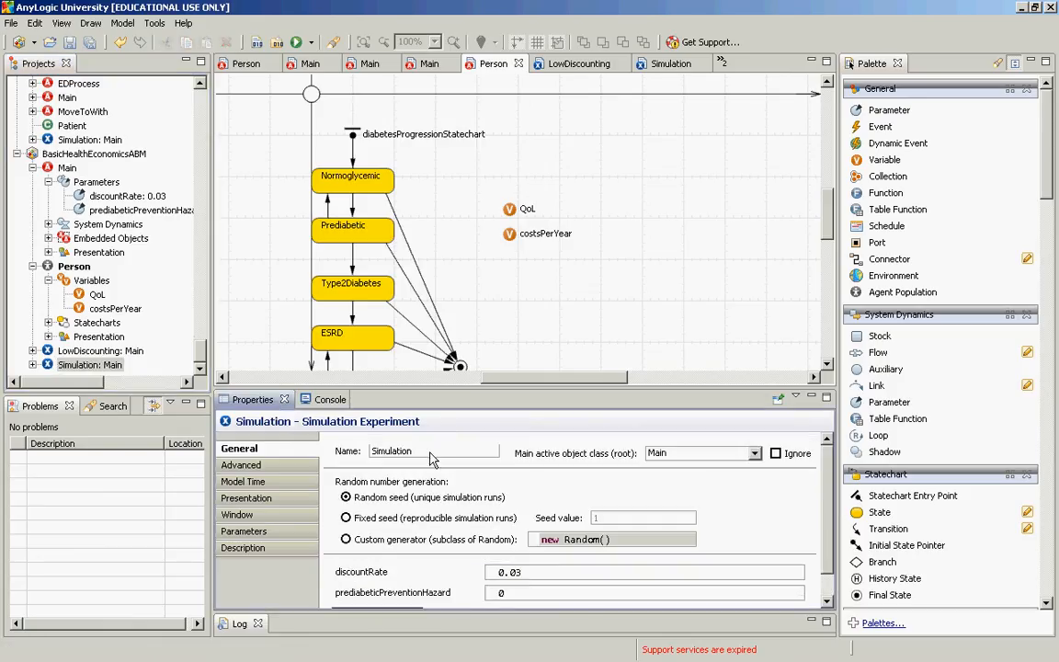
left_click_drag(429, 452, 271, 437)
type("Baseline")
scroll(835, 544, "down", 1)
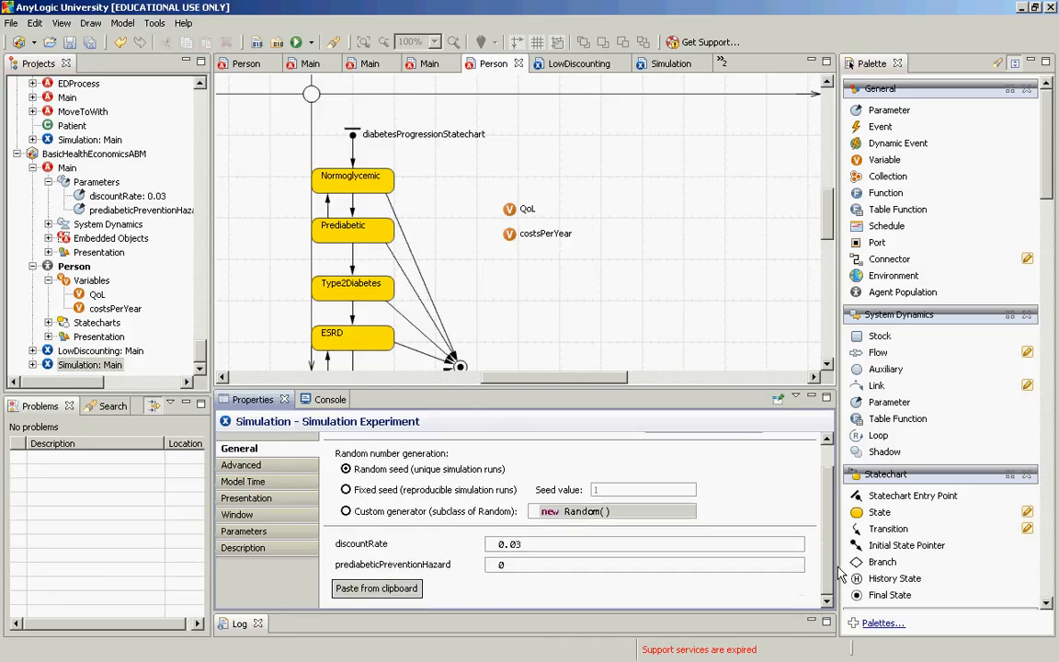
Rename the LowDiscounting experiment as LowDiscountingBaseline
left_click(96, 350)
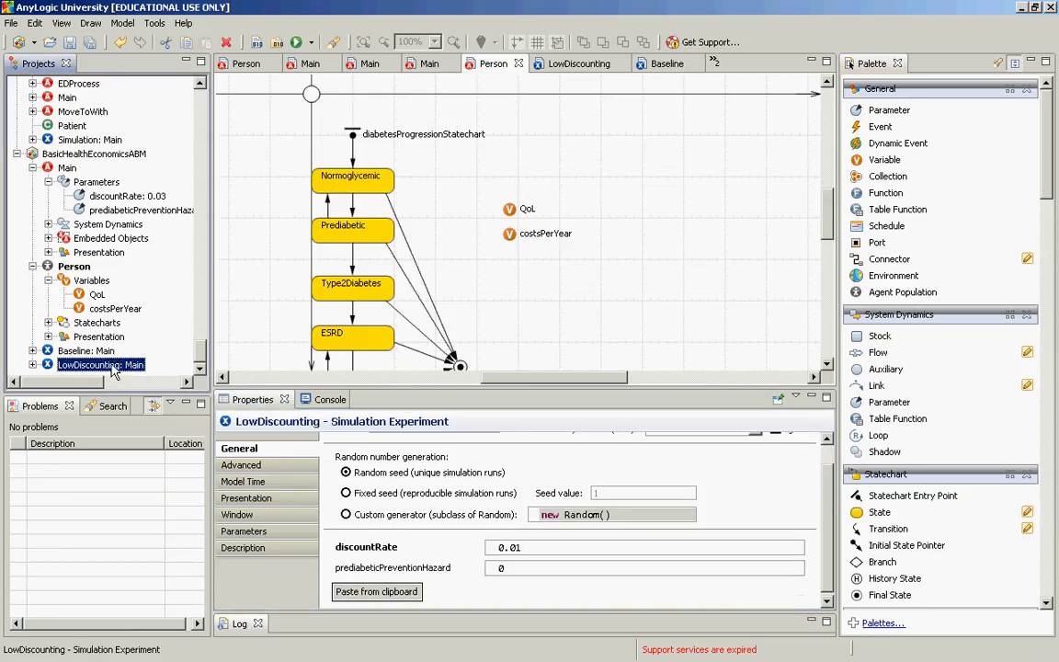
left_click(830, 460)
scroll(484, 449, "up", 1)
left_click(478, 452)
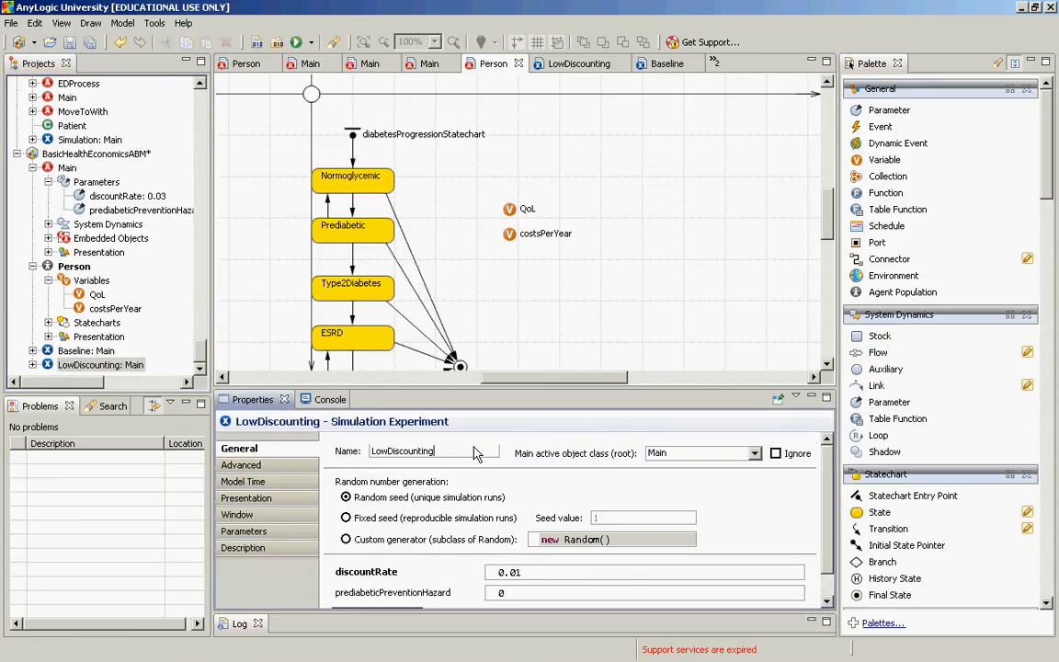
type("Baseline")
Add a simulation experiment named AggressivePrediabetesPrevention to BasicHealthEconomicsABM, with Main as root and model time settings copied from Baseline
right_click(60, 141)
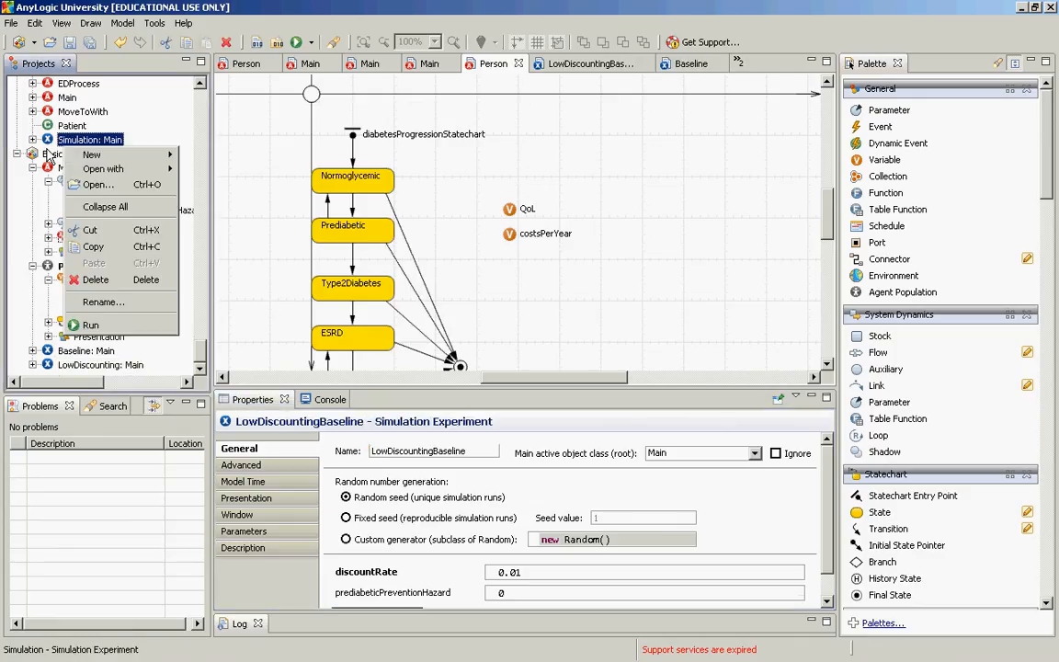
right_click(48, 154)
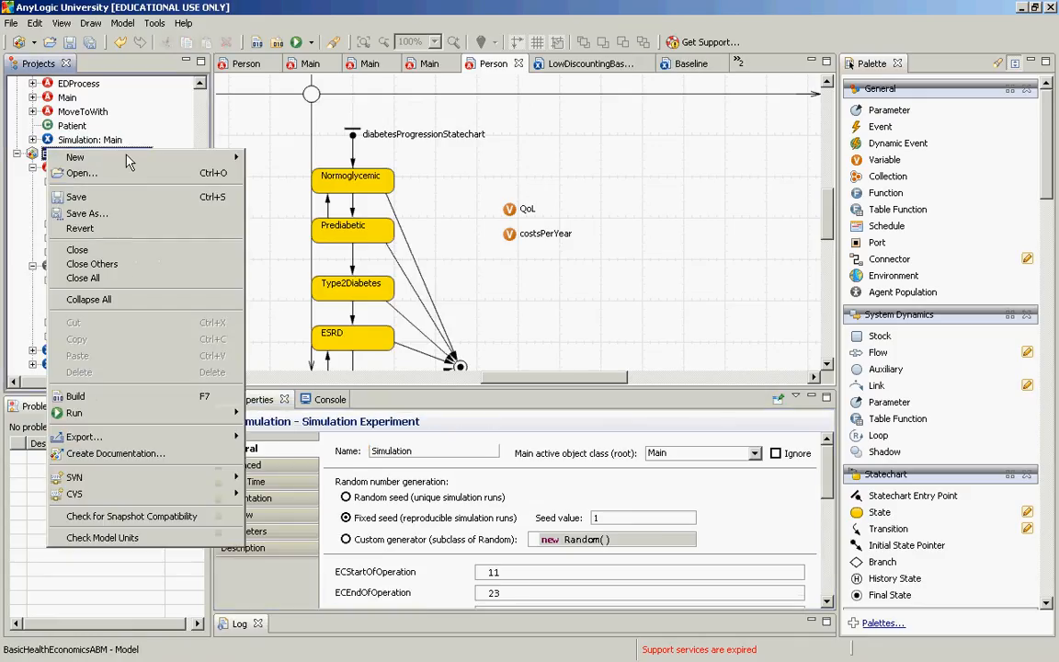
mouse_move(130, 158)
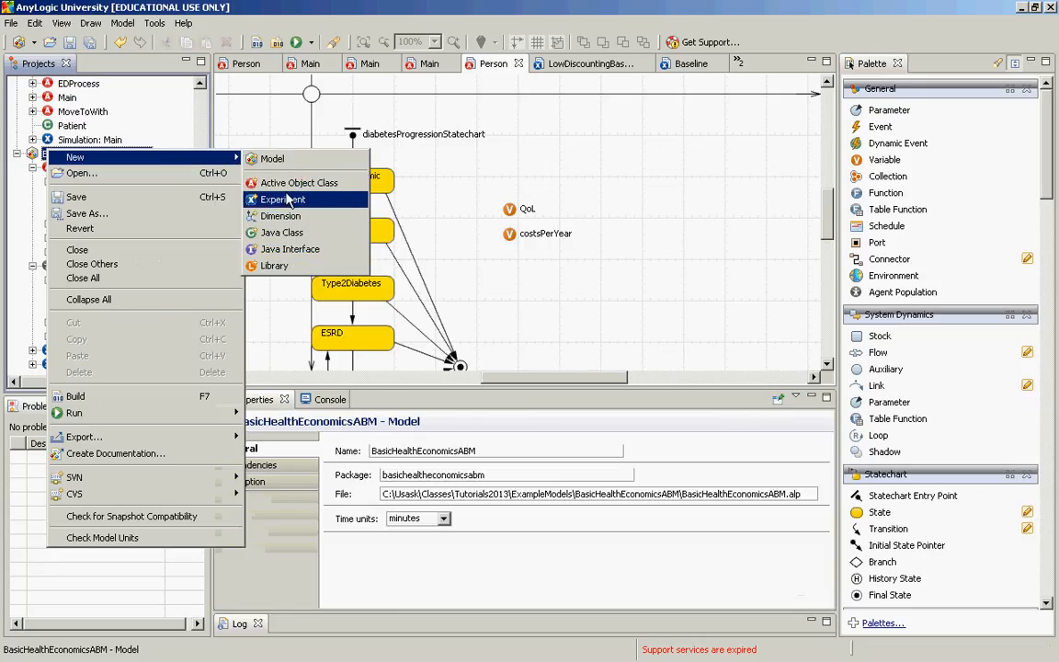
left_click(276, 199)
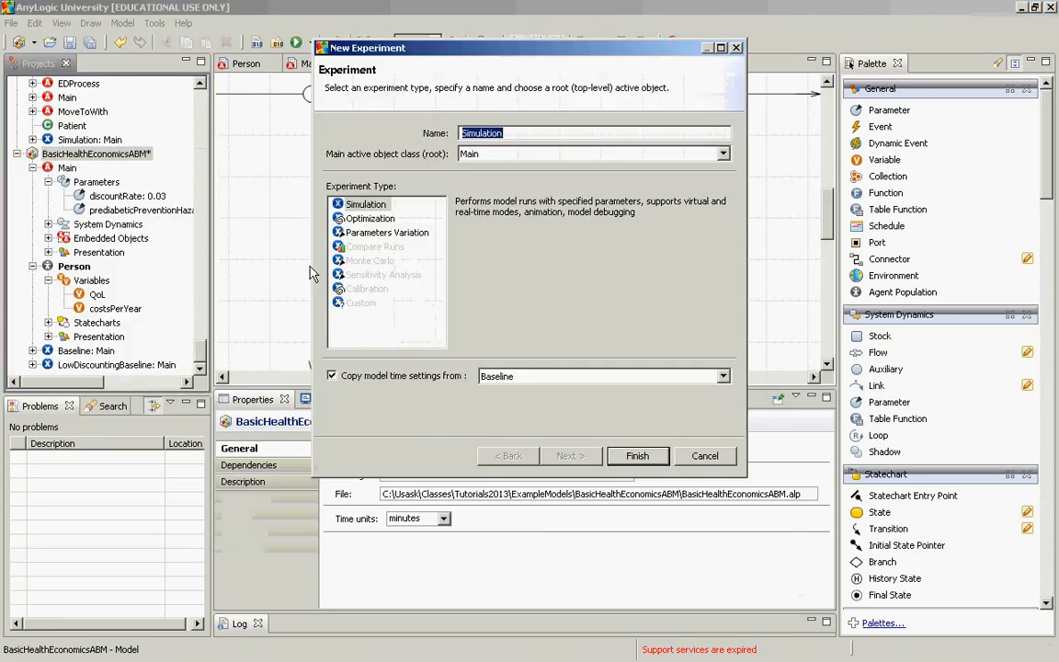
type("AggressivePrediabe")
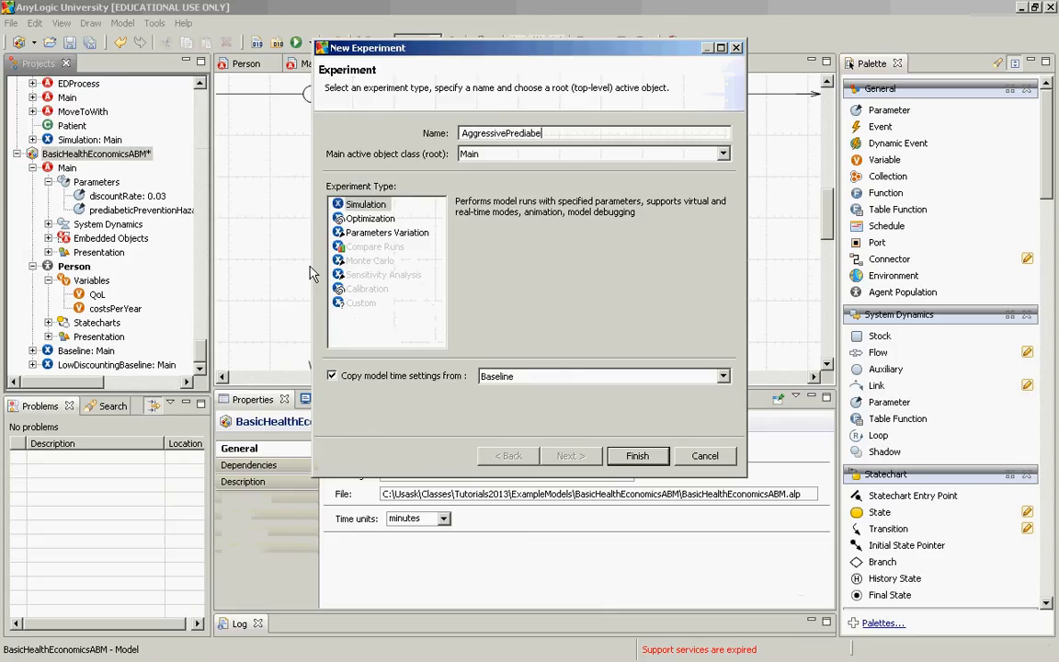
type("tesPrevention")
left_click(637, 455)
Set prediabeticPreventionHazard to 0.25 in the AggressivePrediabetesPrevention experiment
left_click(180, 353)
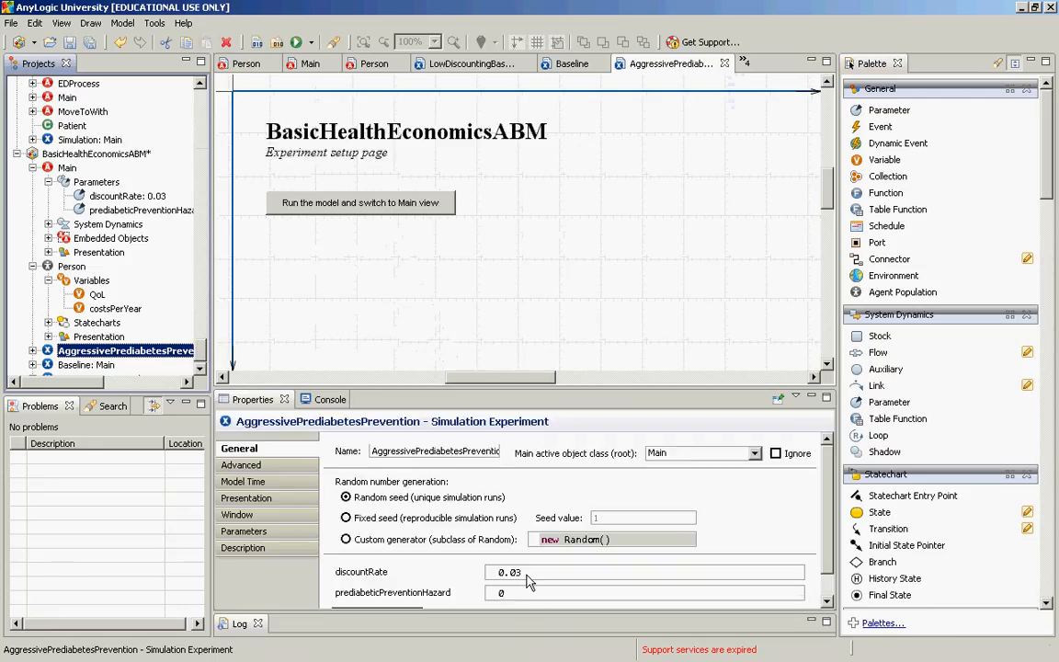
left_click(517, 574)
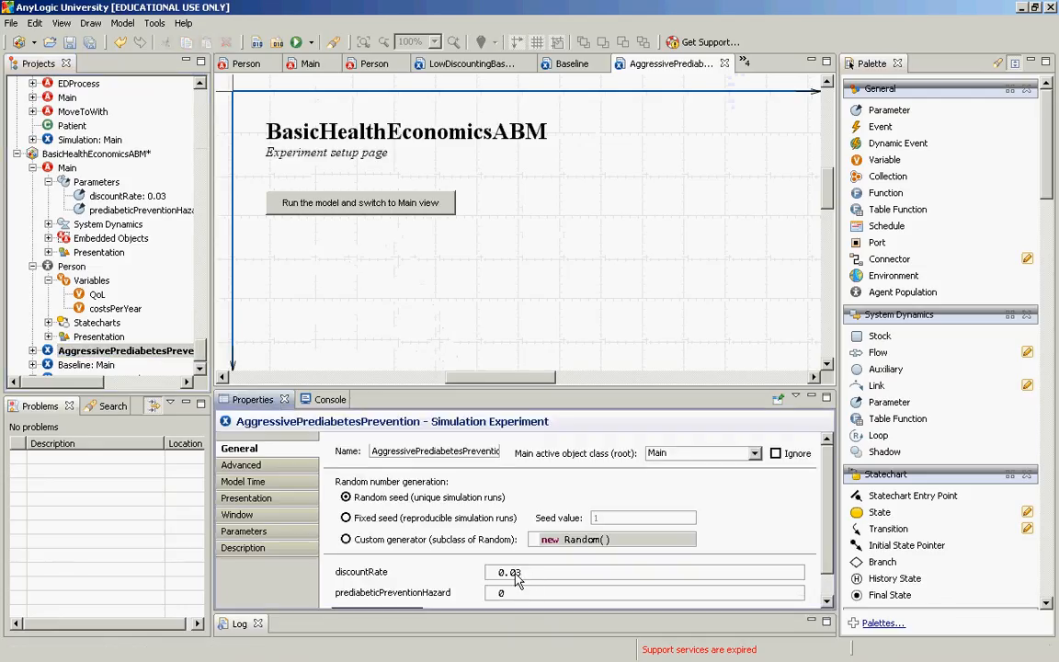
double_click(517, 573)
left_click(525, 596)
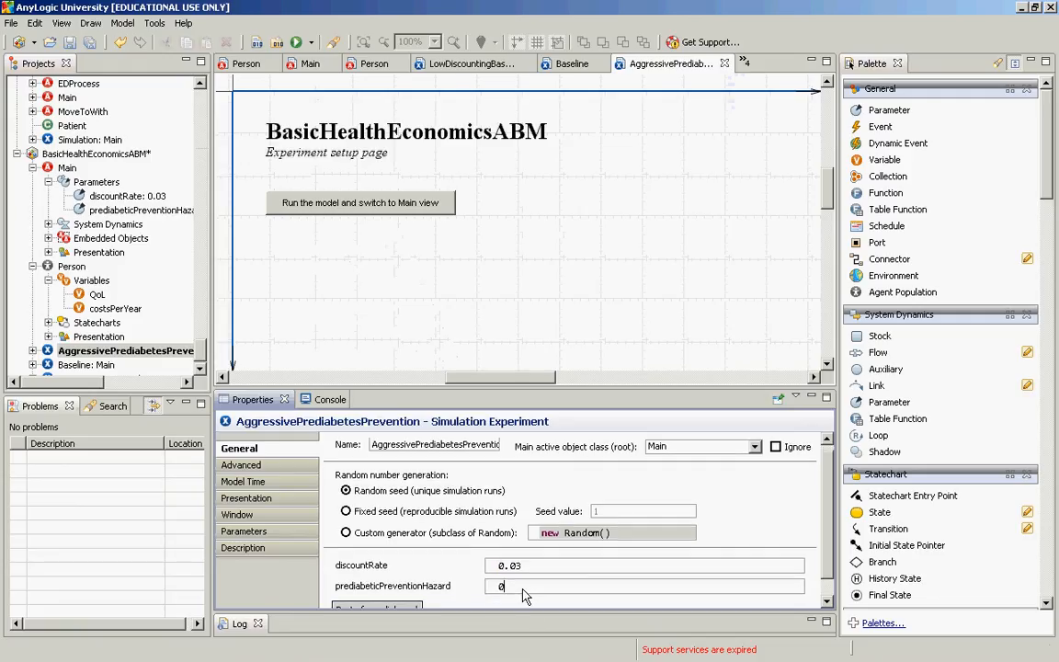
type(".5")
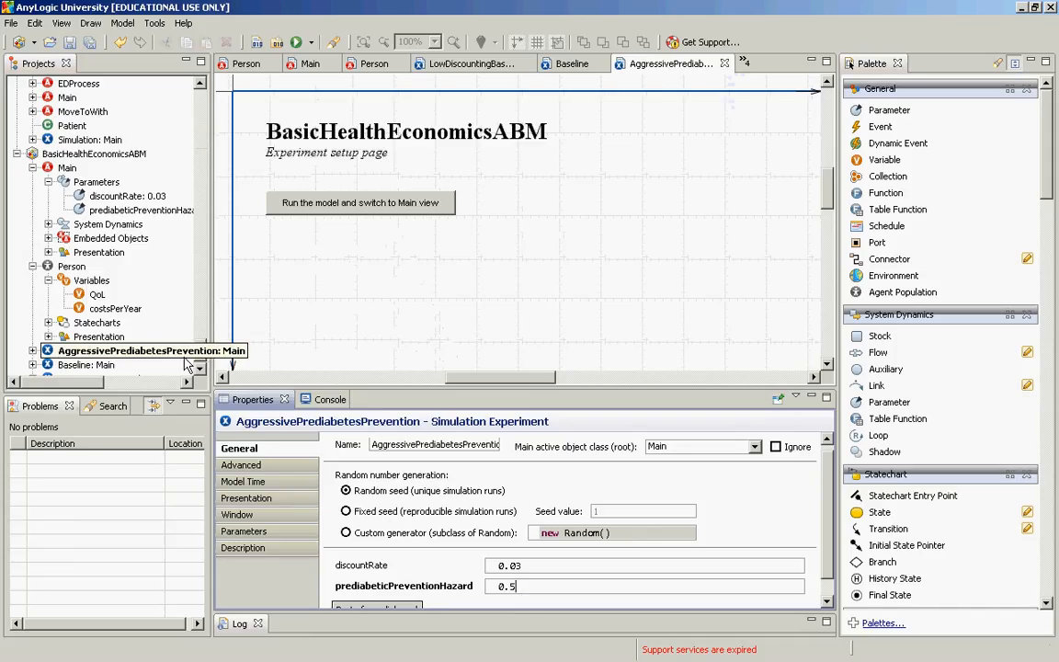
key("BackSpace")
type("25")
left_click(168, 353)
Run the Baseline experiment at maximum speed until it finishes, with the run window enlarged to show the QALY, life-year and cumulative cost charts
left_click(201, 369)
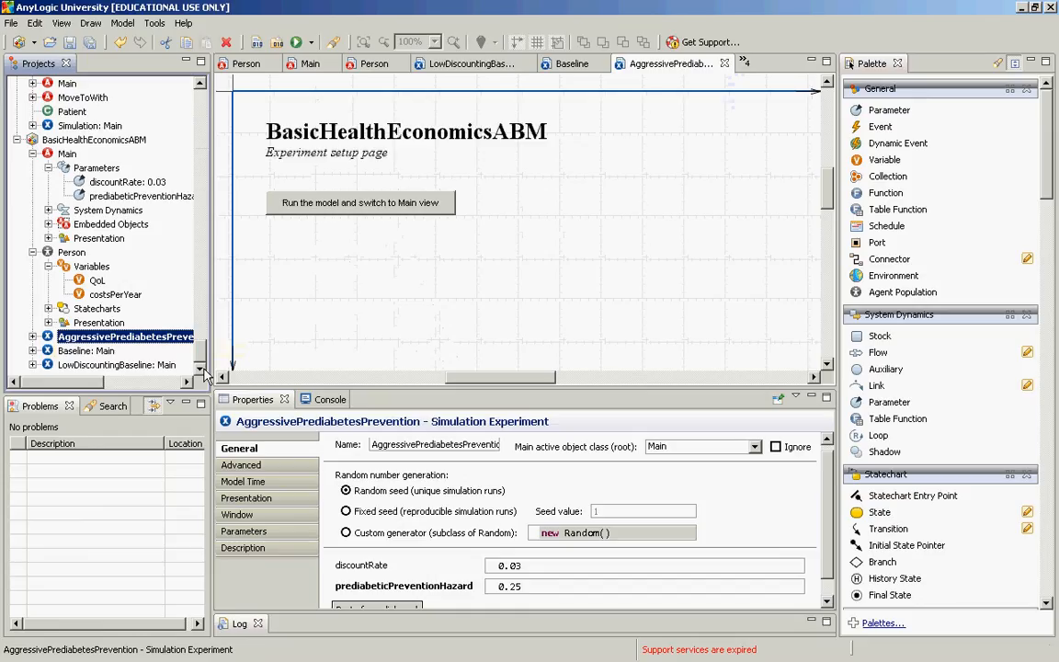
left_click(108, 352)
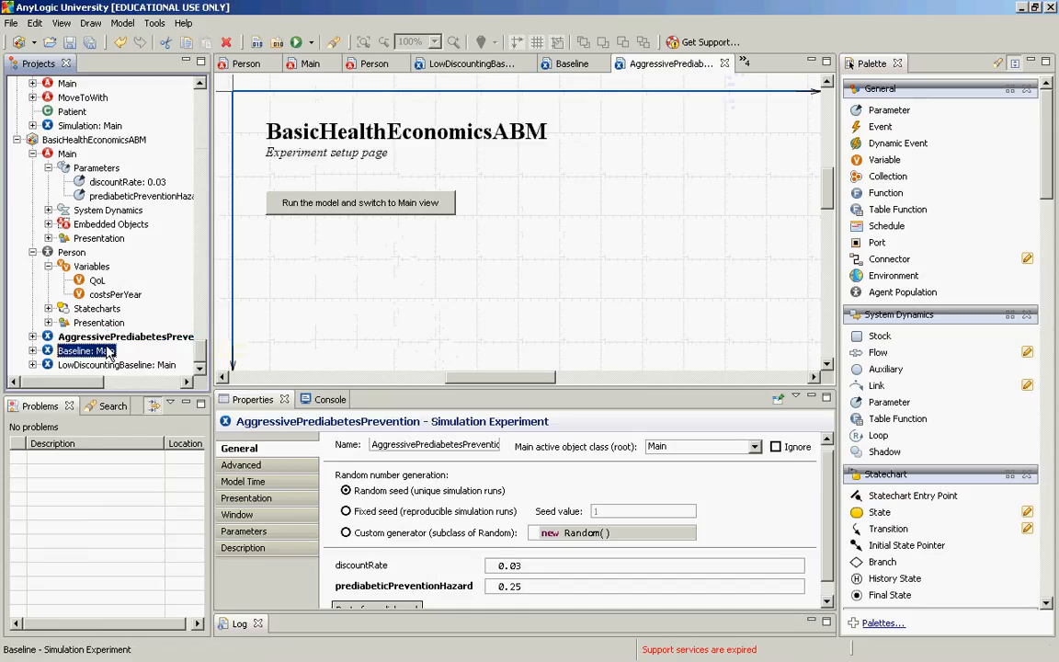
right_click(108, 352)
left_click(134, 524)
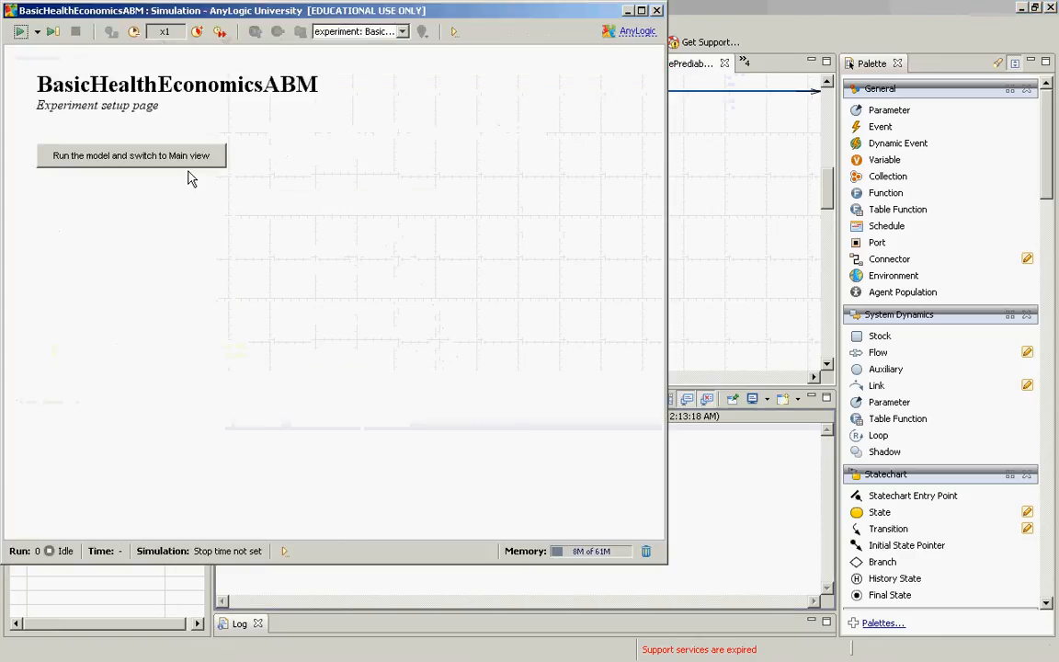
left_click(186, 164)
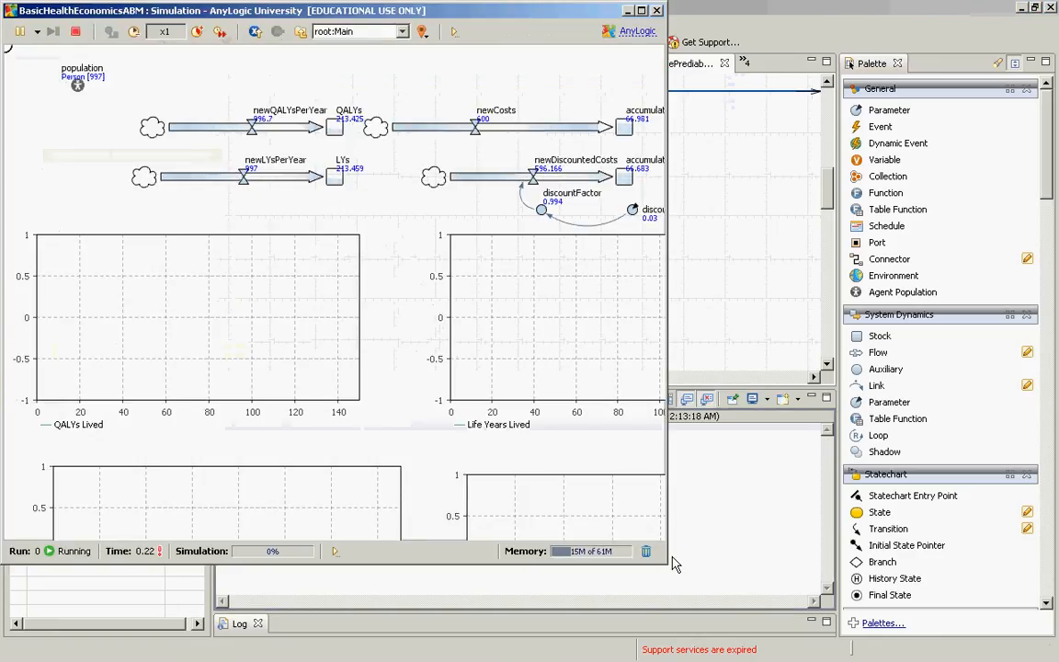
left_click_drag(666, 563, 1058, 660)
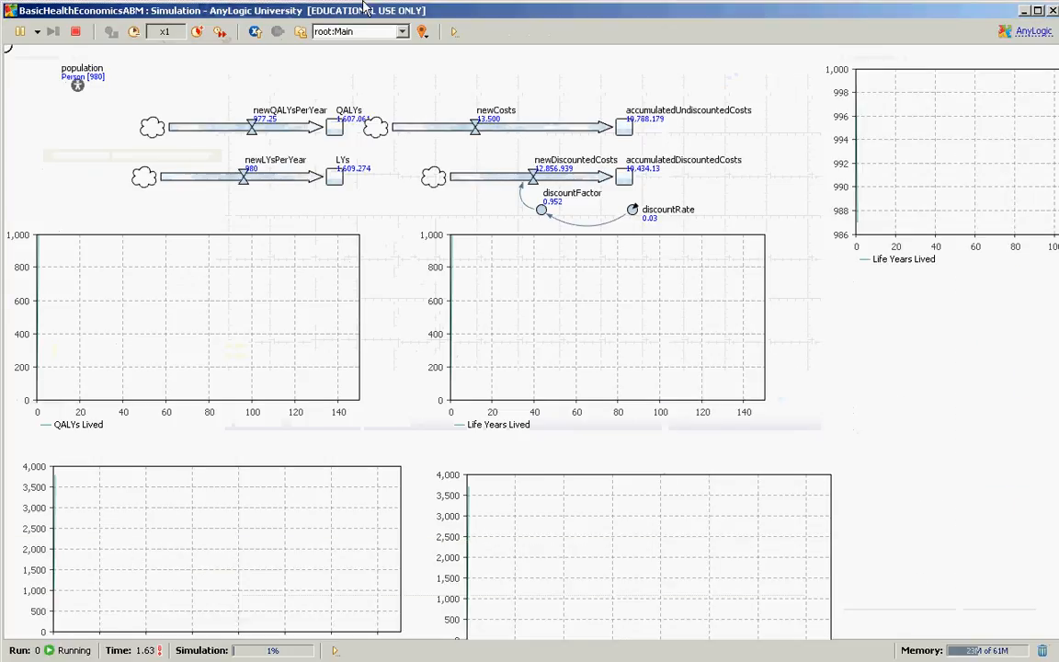
left_click(219, 31)
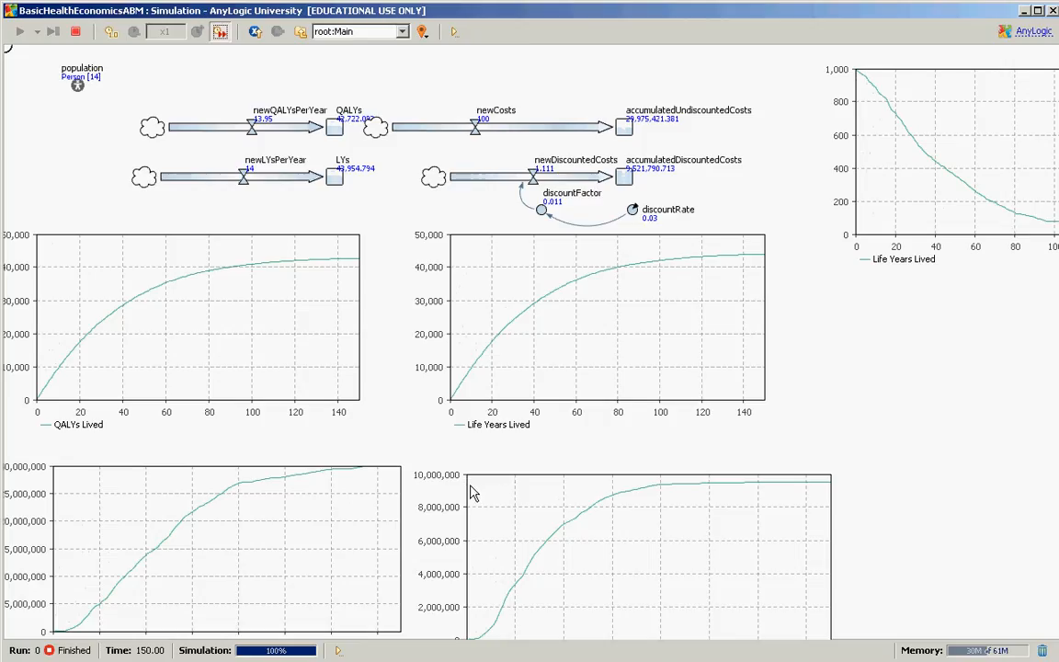
left_click_drag(228, 506, 327, 468)
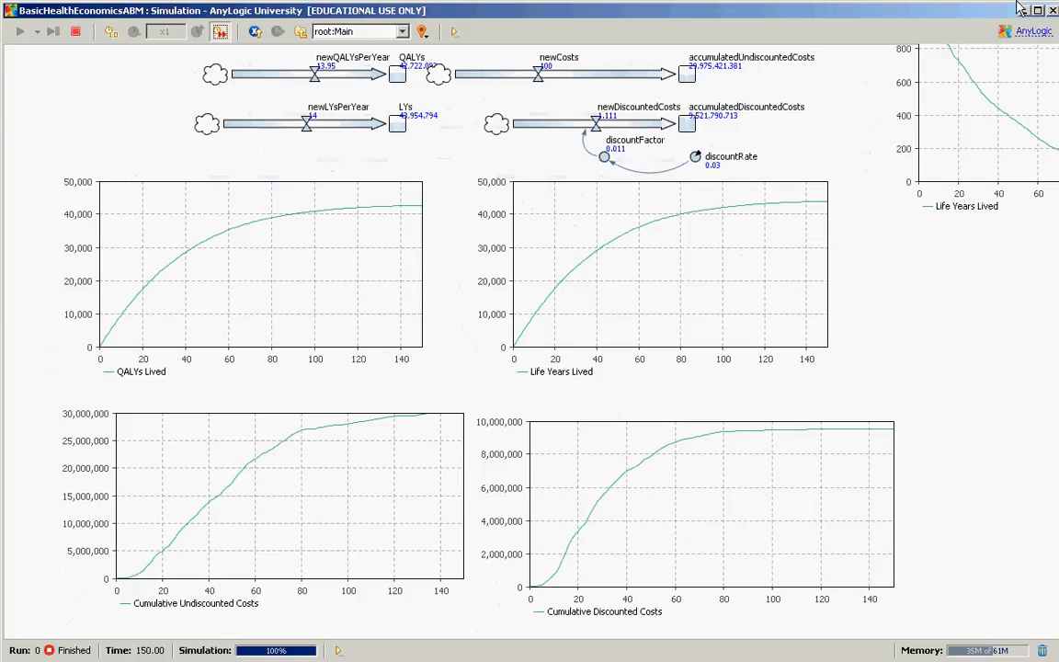
Close the Baseline run and review the parameter values of the LowDiscountingBaseline and AggressivePrediabetesPrevention experiments
left_click(1052, 12)
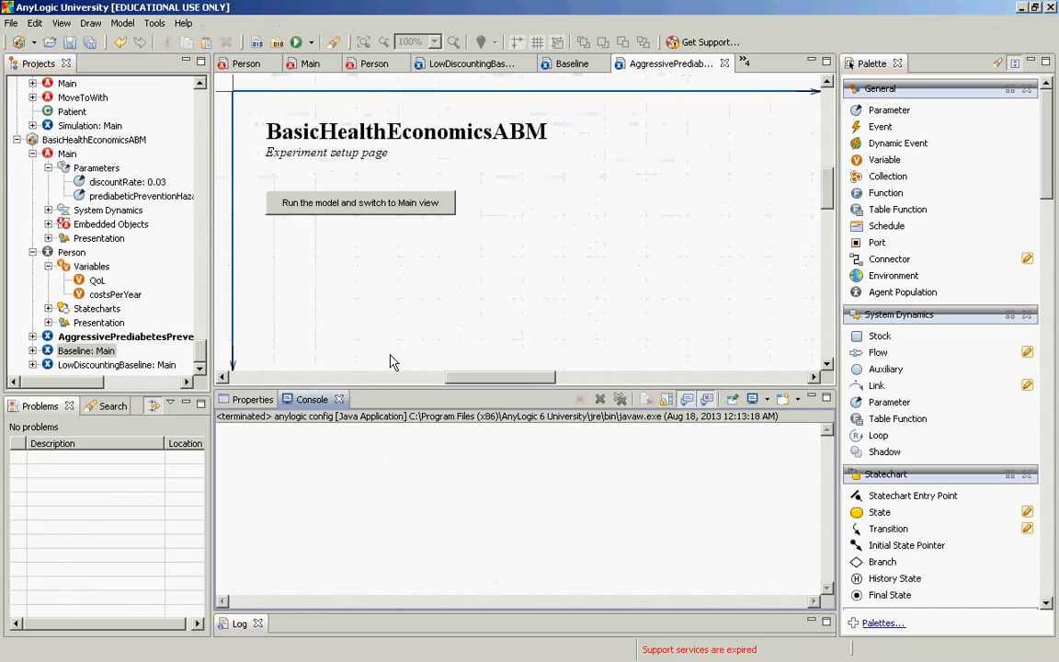
right_click(114, 365)
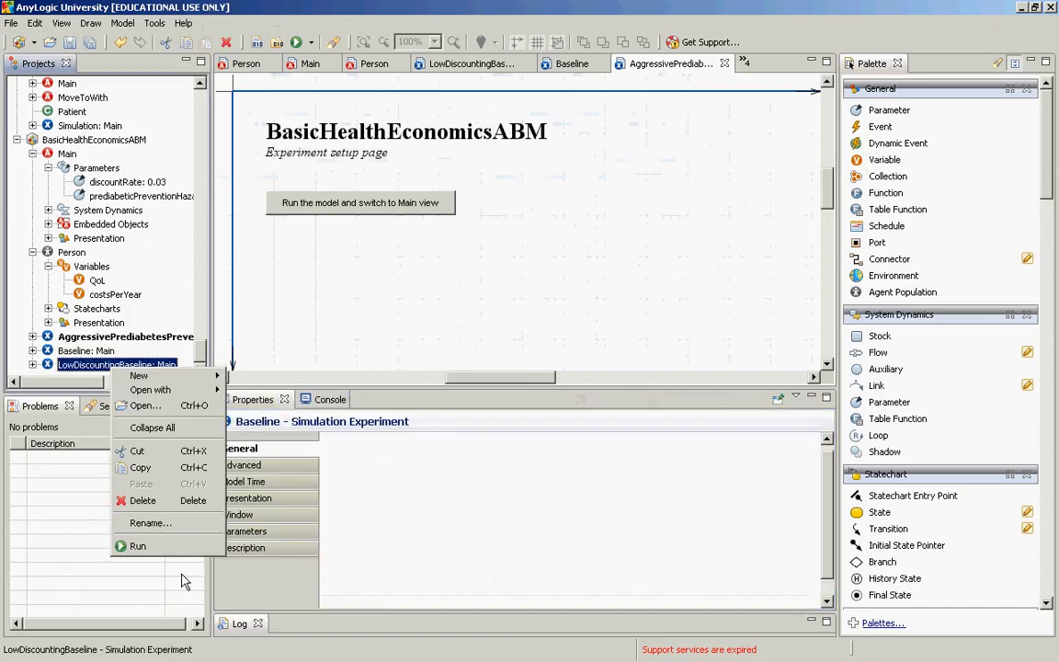
scroll(565, 602, "down", 1)
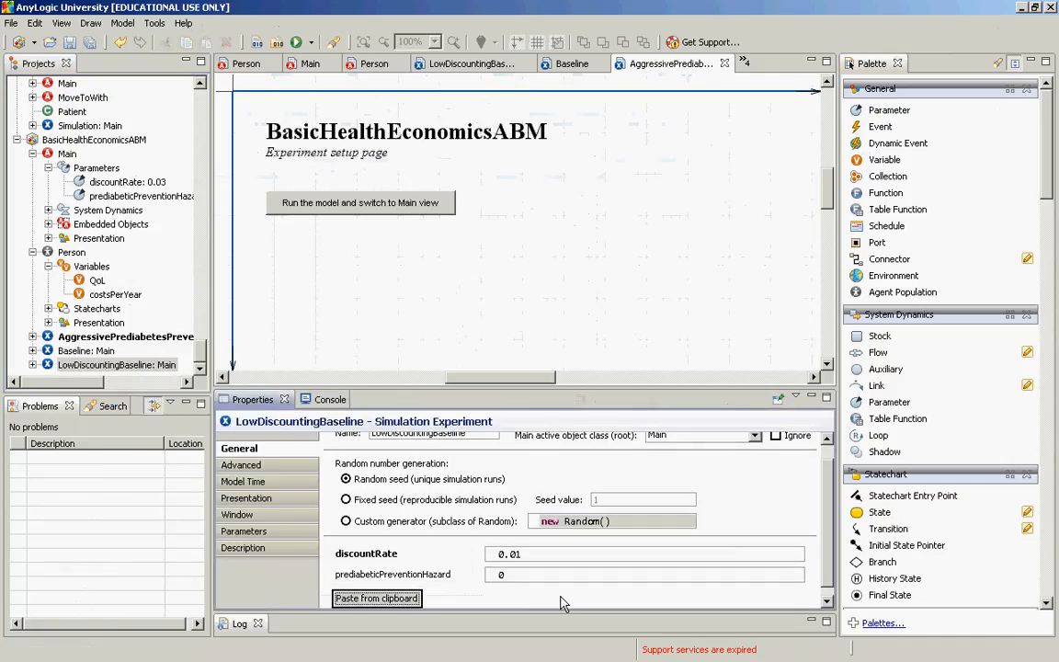
left_click(91, 338)
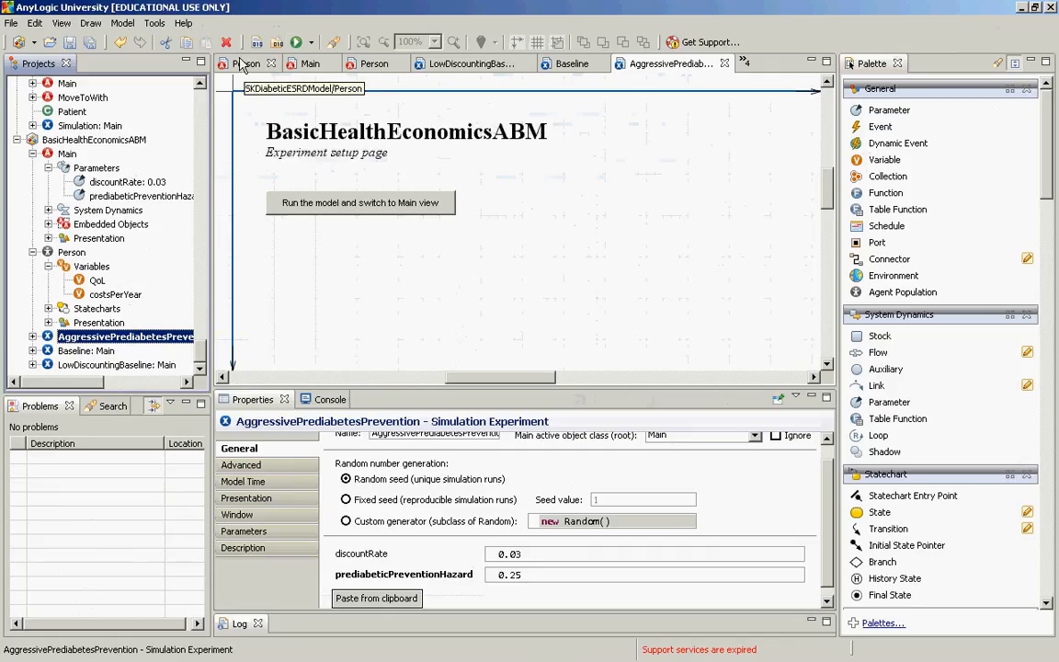
Run the AggressivePrediabetesPrevention experiment in Main view, with the run window enlarged to fit the charts
right_click(114, 340)
left_click(140, 516)
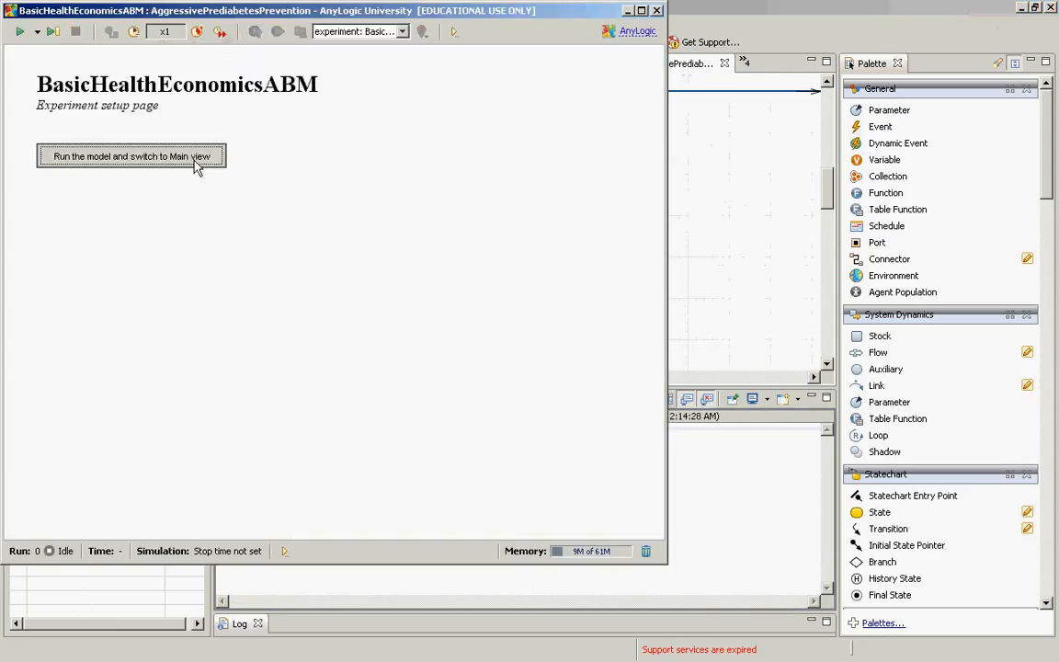
left_click(195, 158)
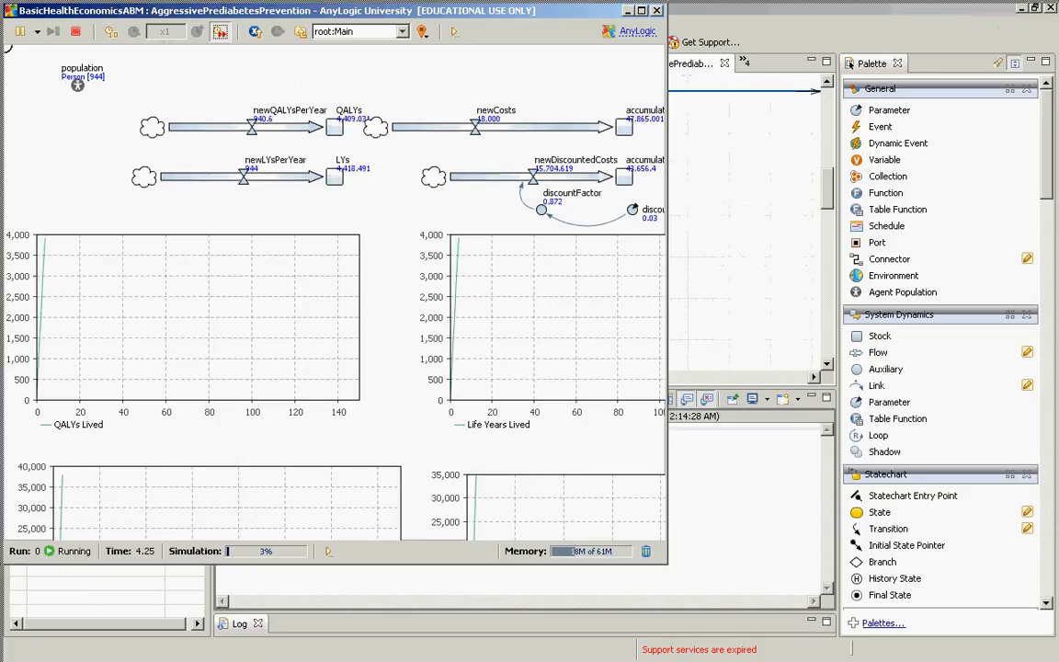
left_click_drag(665, 563, 1057, 660)
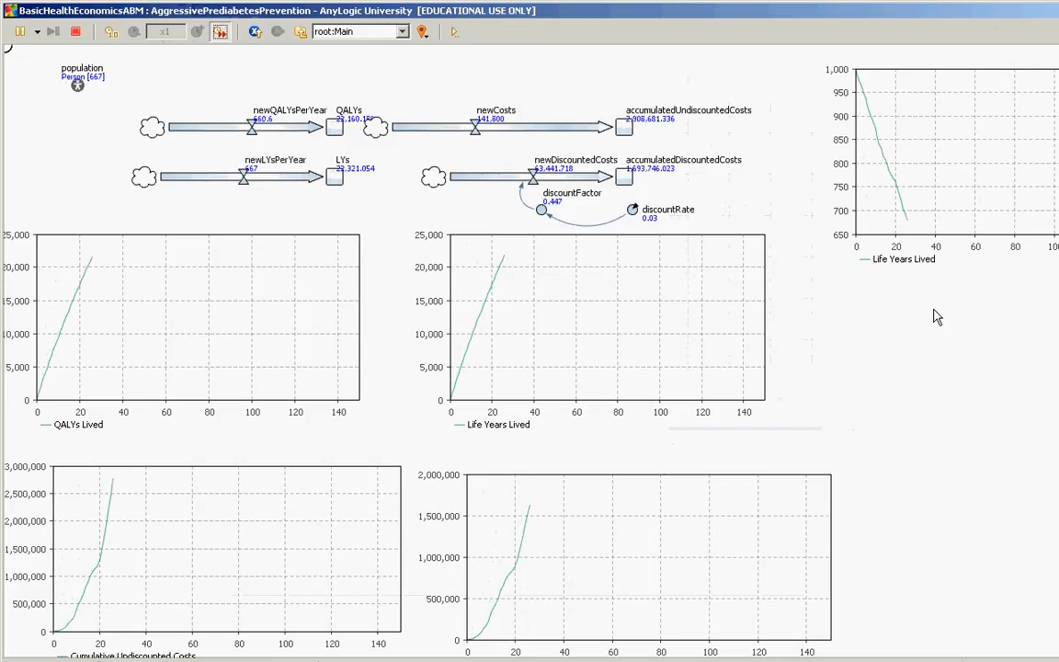
Inspect the diabetes progression statechart of population member 0 during the run, and return to the Main view
left_click(402, 31)
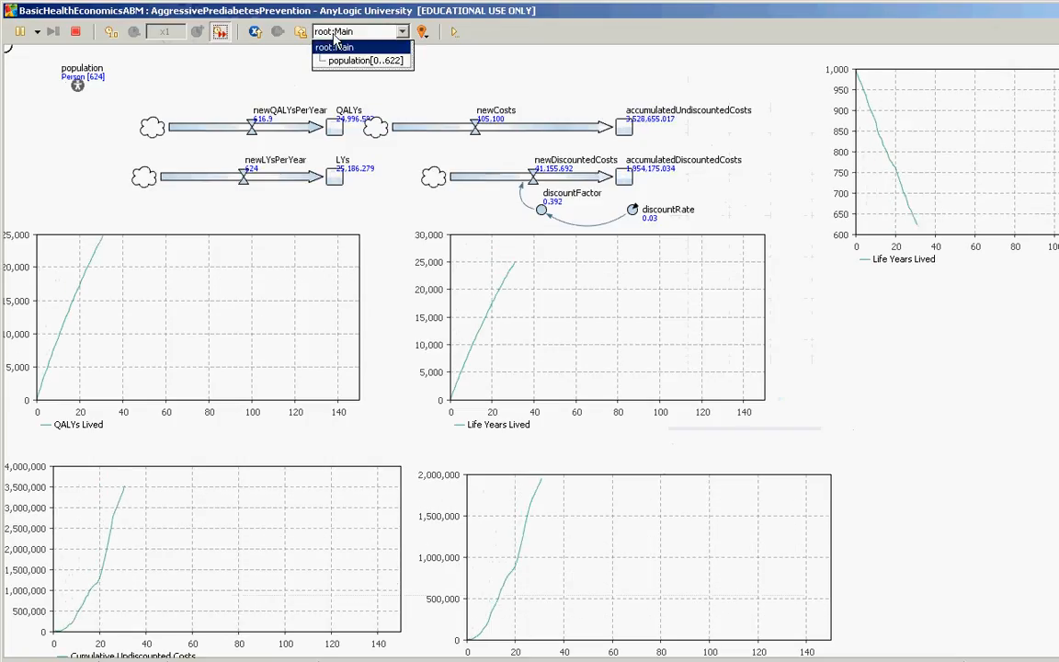
left_click(363, 54)
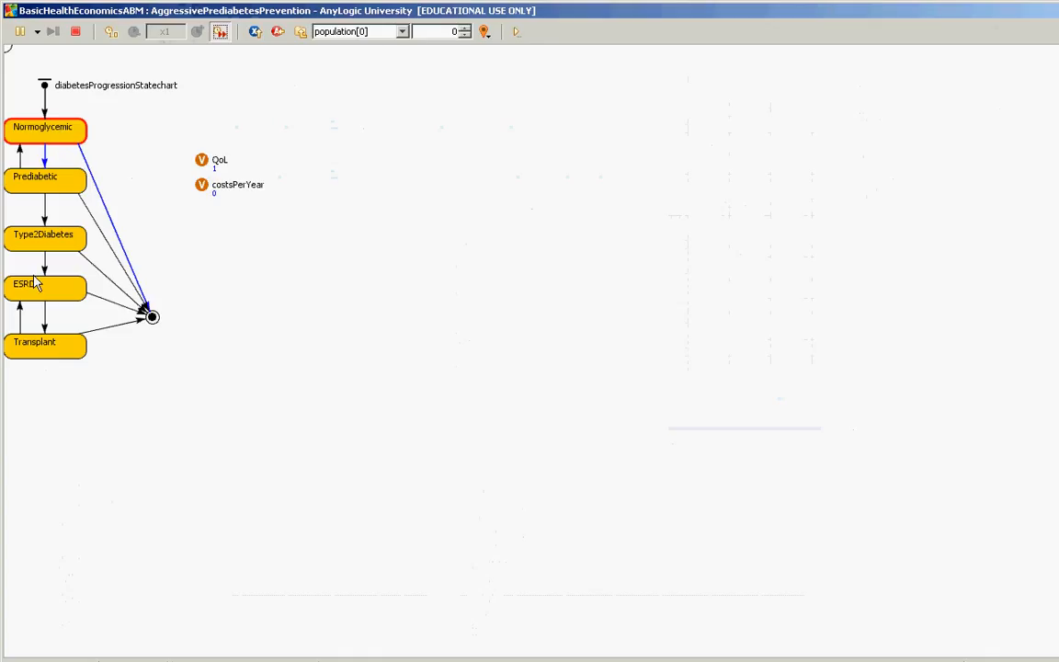
left_click(255, 31)
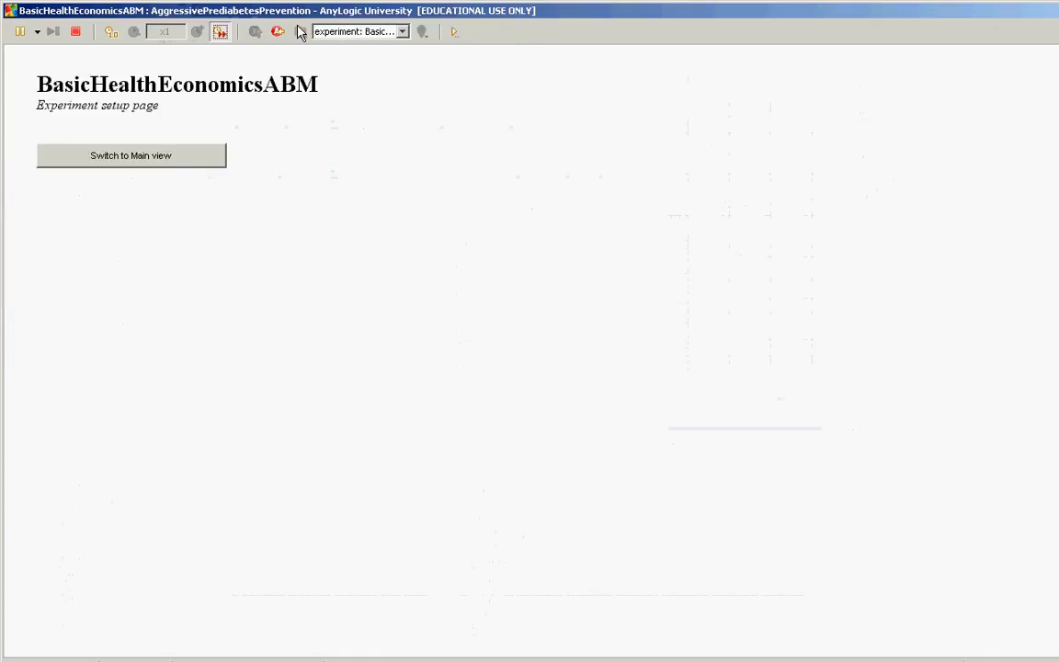
left_click(116, 155)
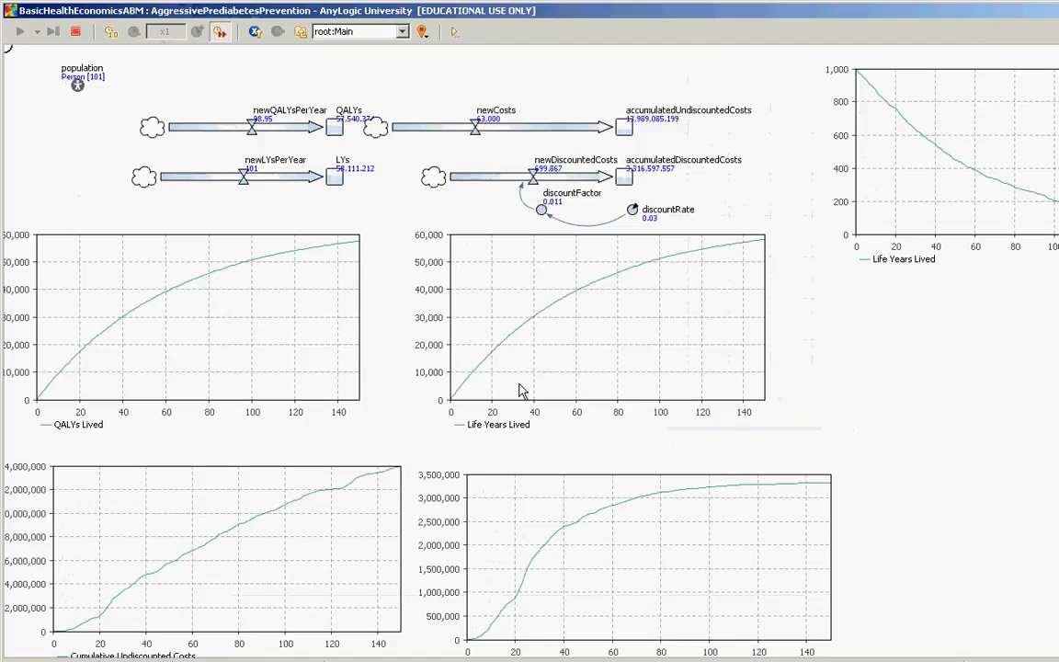
Examine the finished run's QALY, life-year and cumulative cost charts, and close the run window
left_click_drag(566, 425, 669, 395)
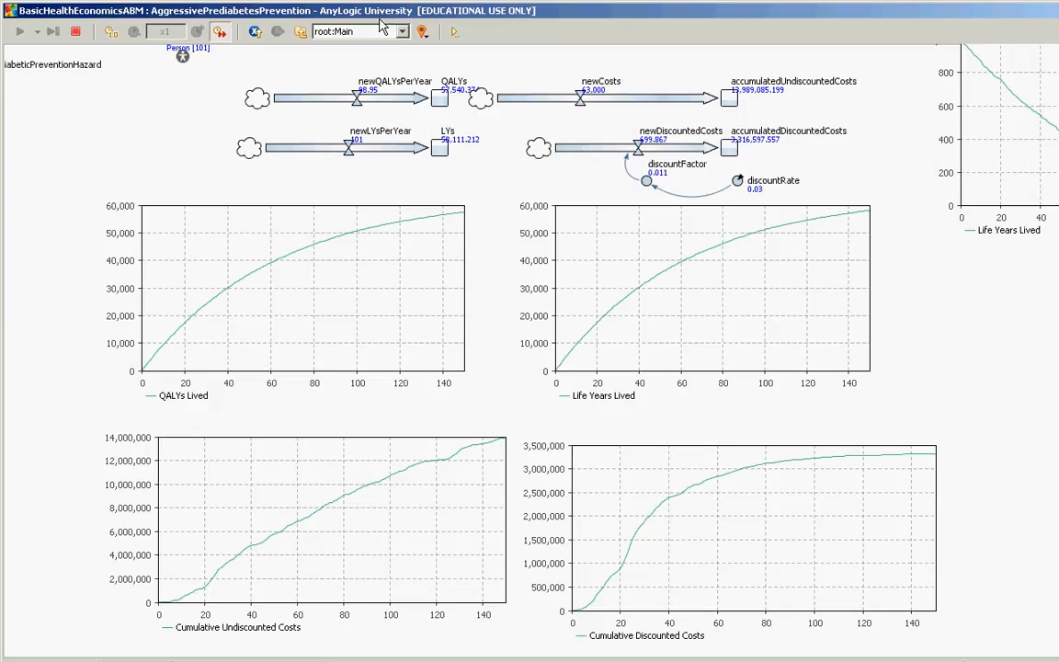
left_click_drag(380, 18, 224, 110)
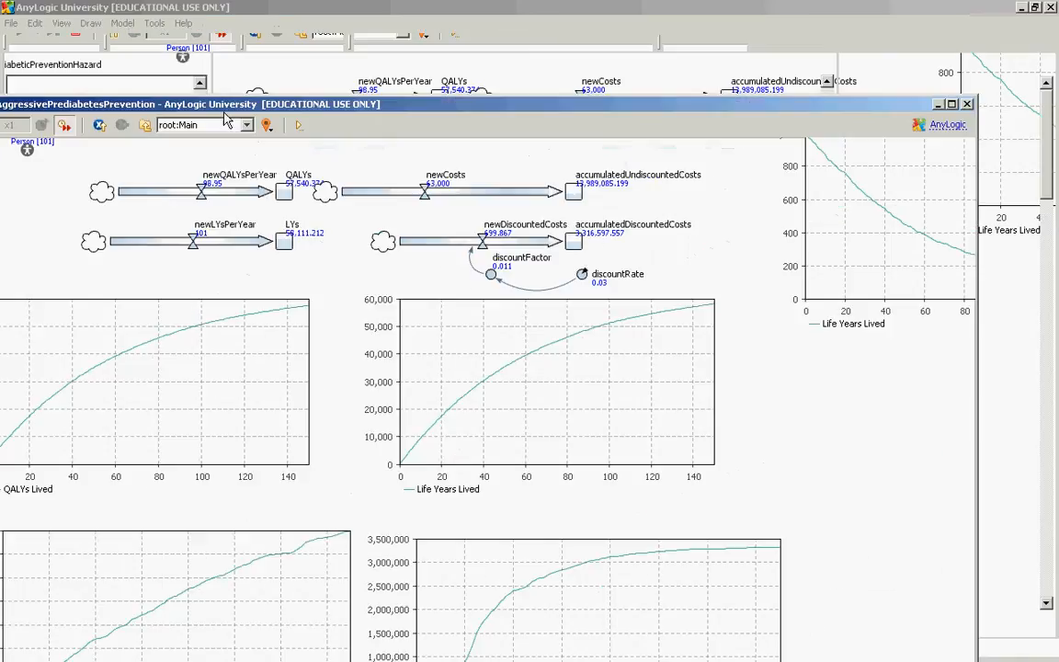
left_click(968, 105)
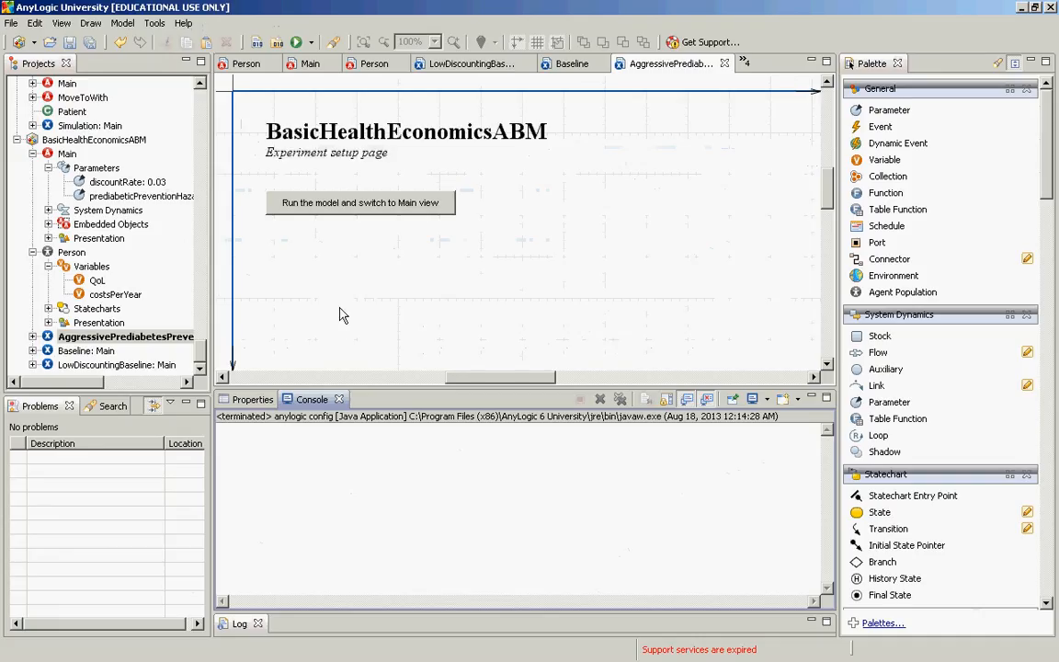
Open the Baseline experiment and review its setup page and parameter settings
double_click(83, 352)
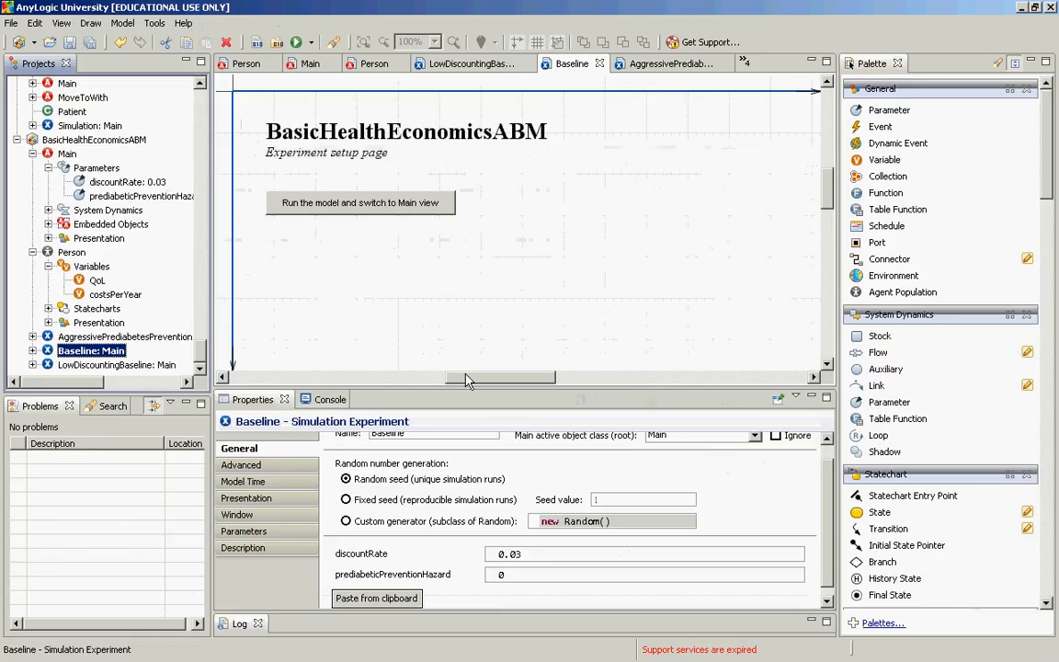
mouse_move(469, 376)
left_mouse_down()
mouse_move(460, 376)
mouse_move(468, 382)
left_mouse_up()
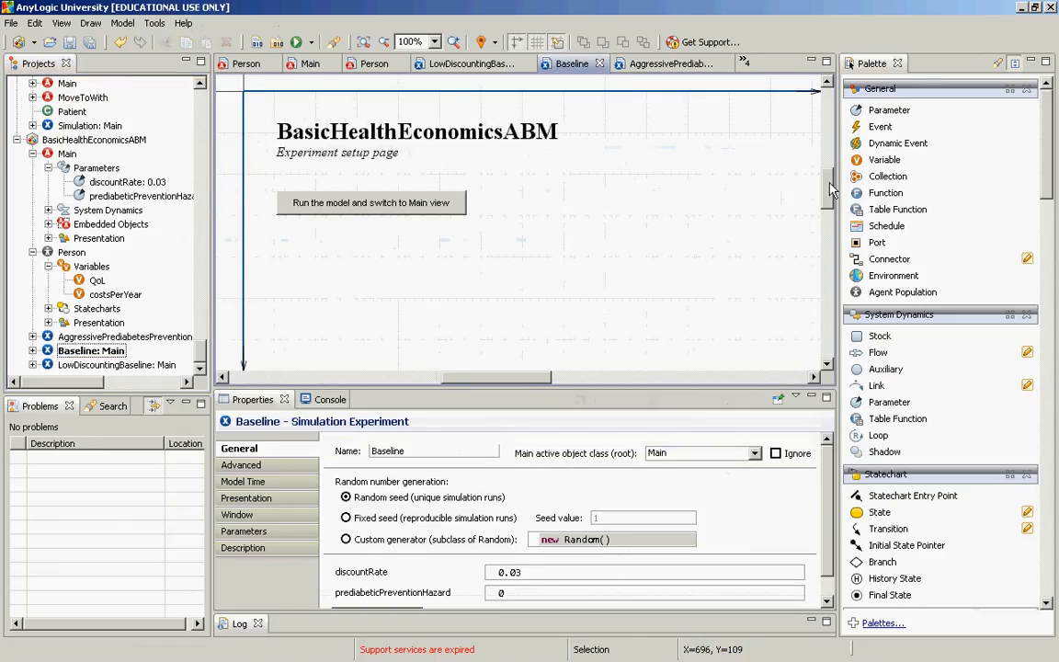
mouse_move(830, 189)
left_mouse_down()
mouse_move(833, 225)
mouse_move(833, 204)
left_mouse_up()
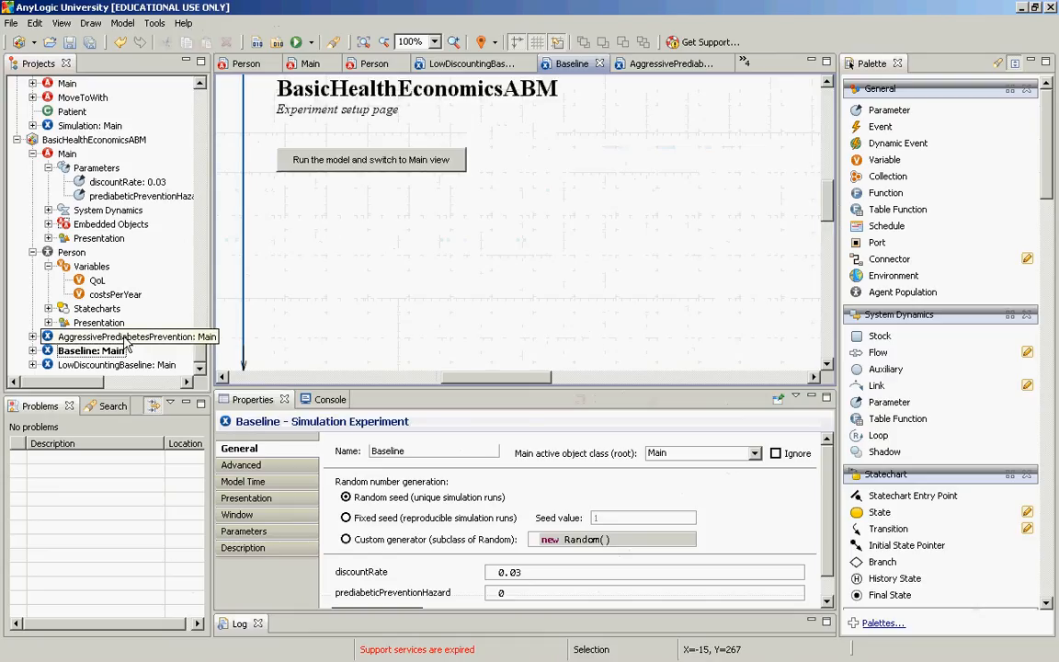
Rename the newCosts flow in BasicHealthEconomicsABM's Main as newHealthServicesCosts
double_click(68, 154)
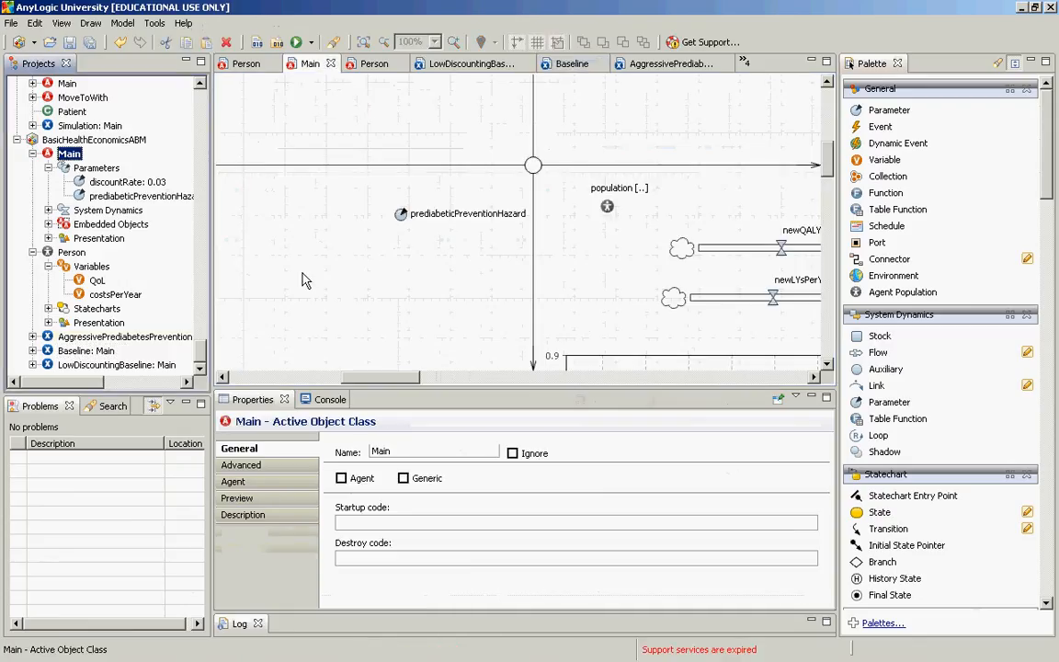
left_click_drag(416, 383, 572, 379)
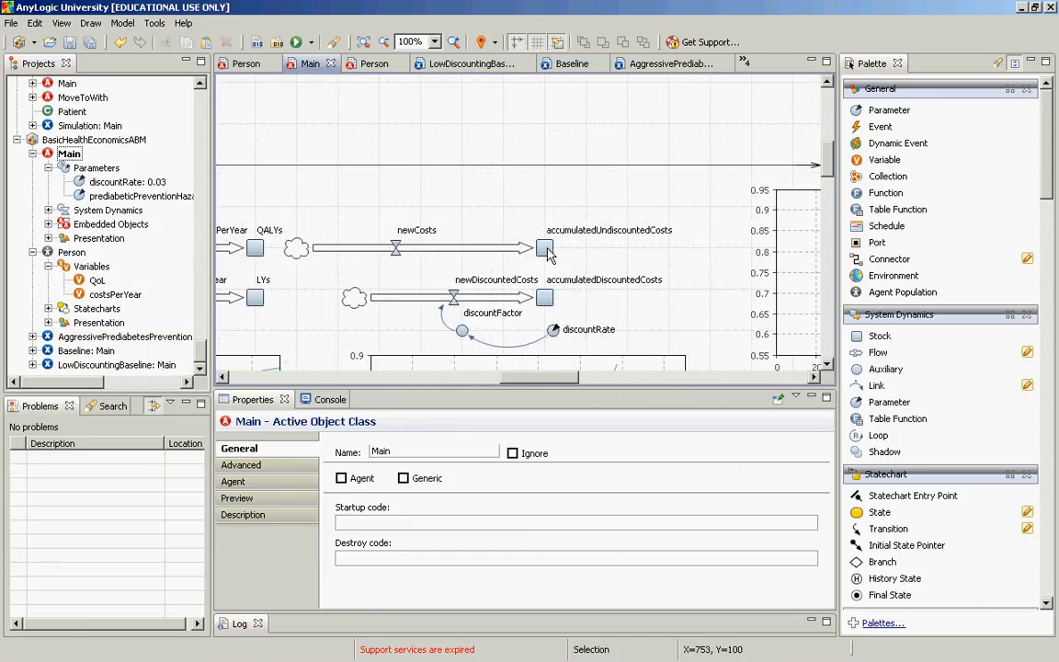
left_click(204, 352)
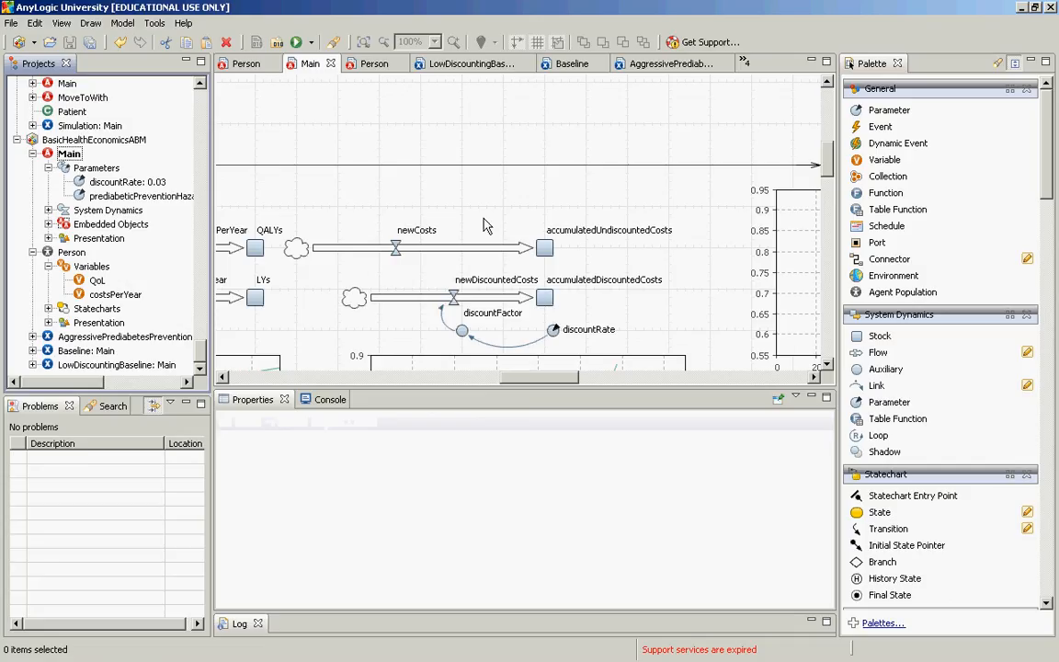
left_click(396, 255)
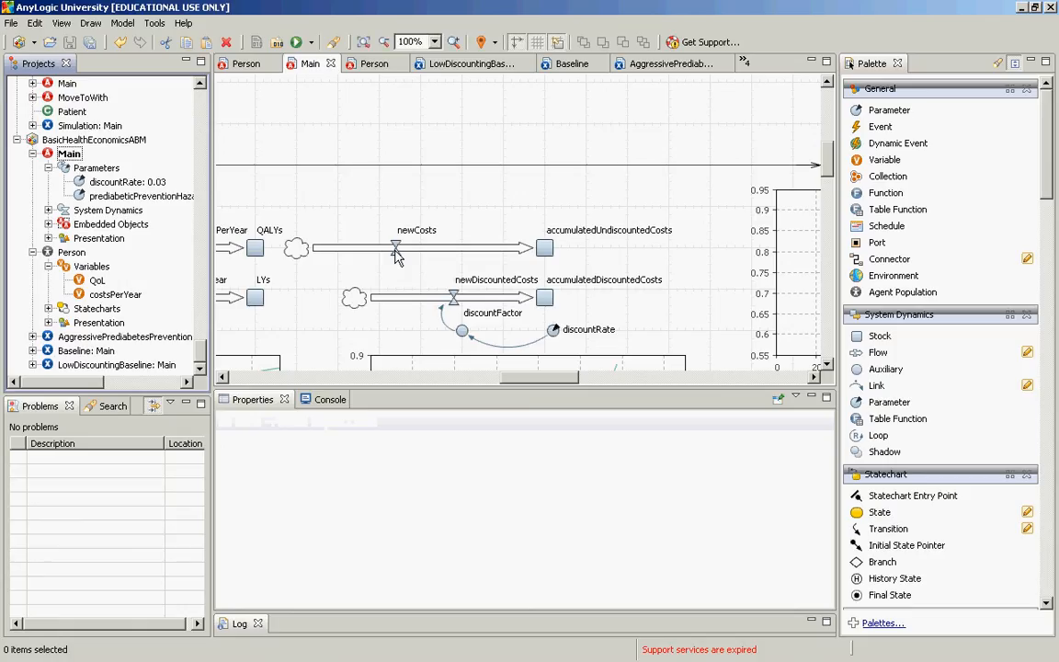
left_click(395, 256)
left_click(407, 449)
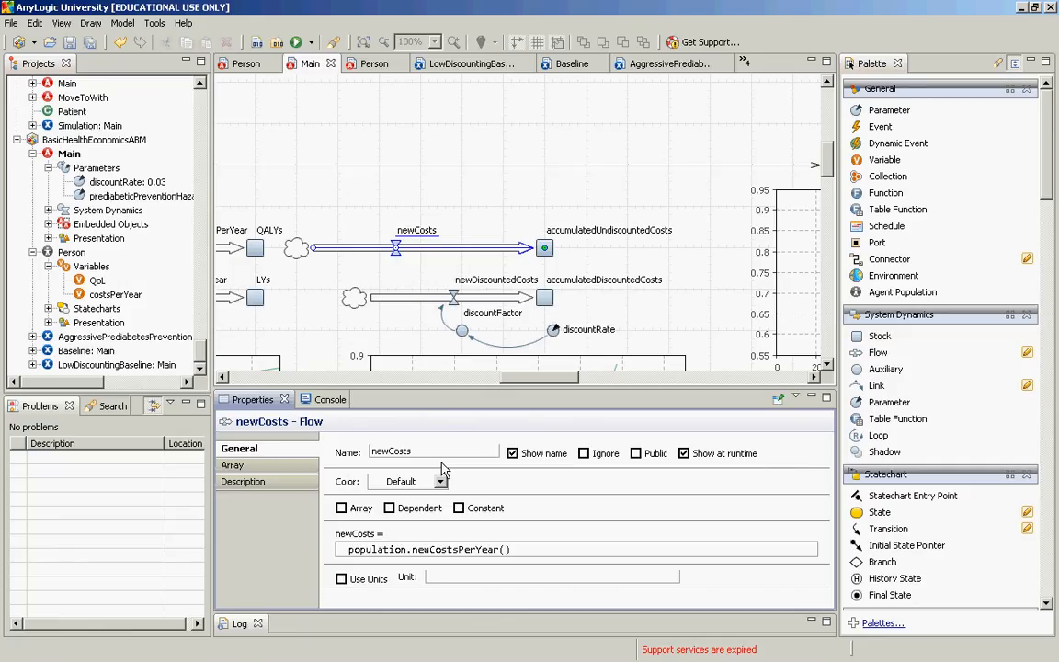
type("HealthServices")
left_click(555, 197)
left_click(557, 203)
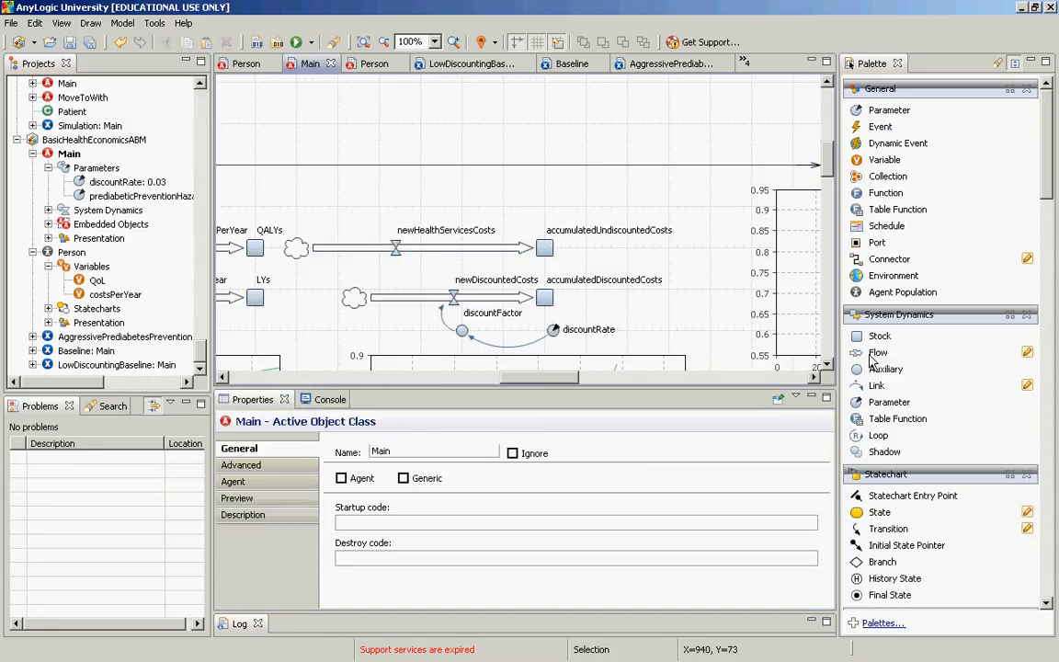
Add a flow named newInterventionCosts that runs straight down into the accumulatedUndiscountedCosts stock
left_click_drag(872, 360, 544, 180)
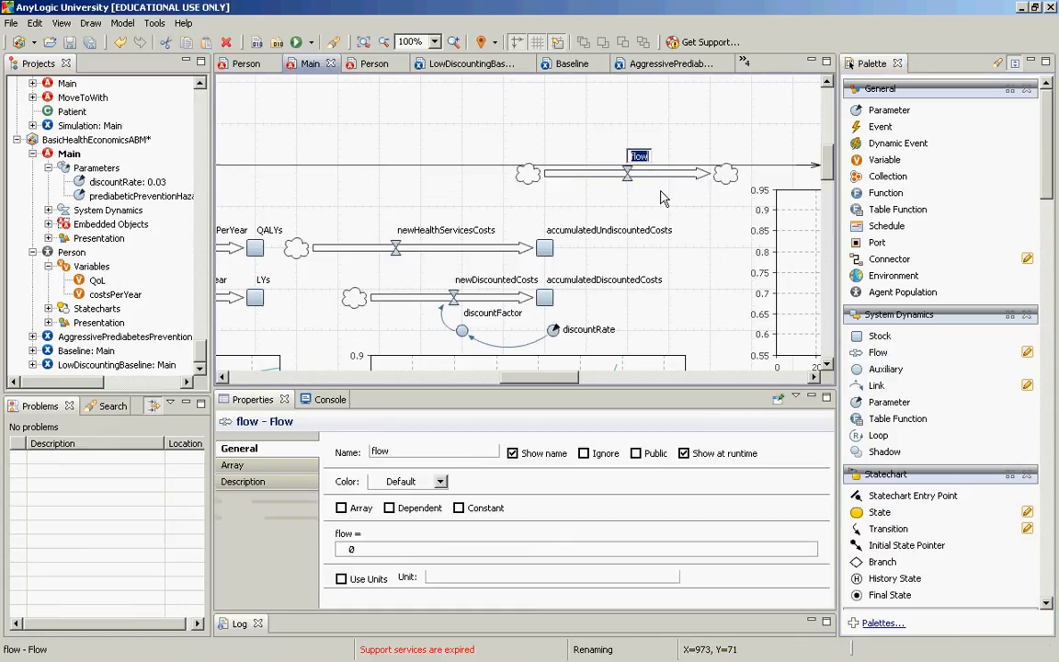
type("new")
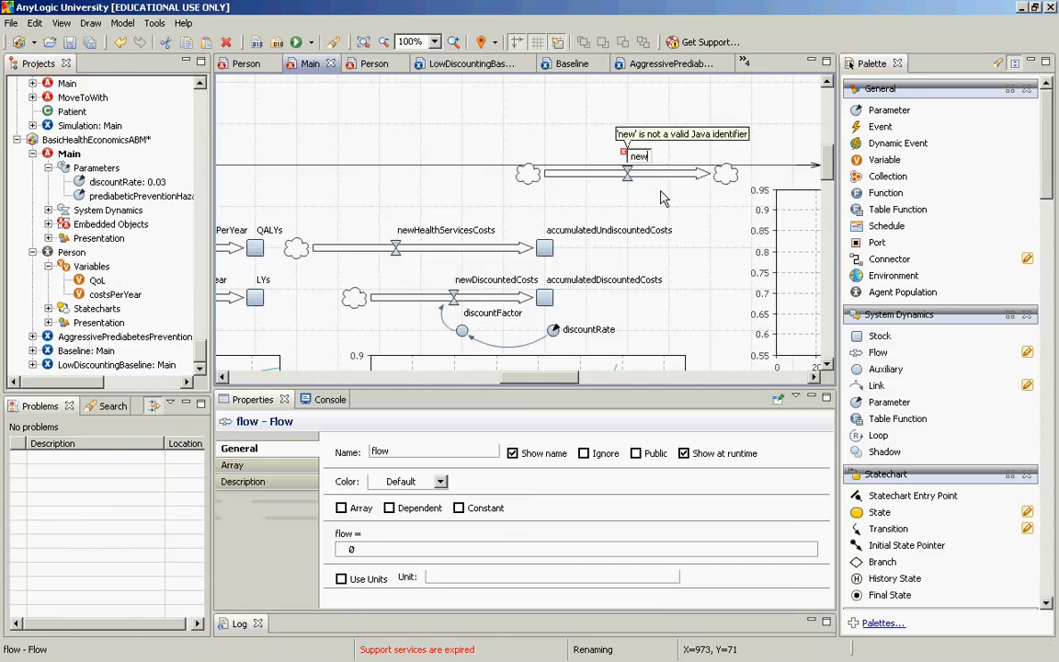
type("InterventionCosts")
key("Return")
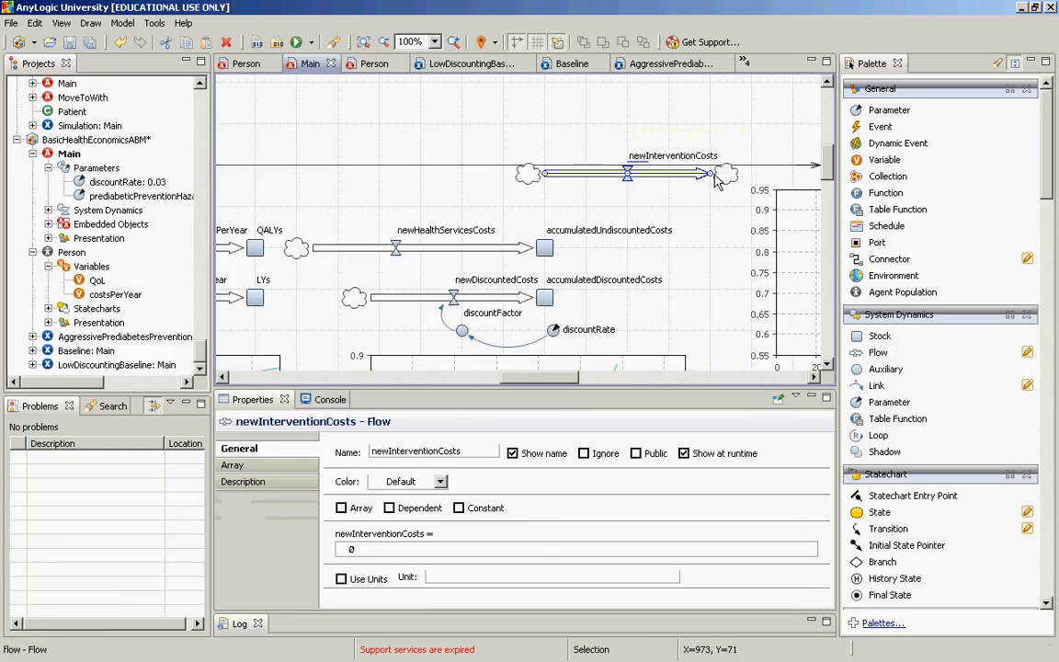
left_click_drag(709, 174, 552, 253)
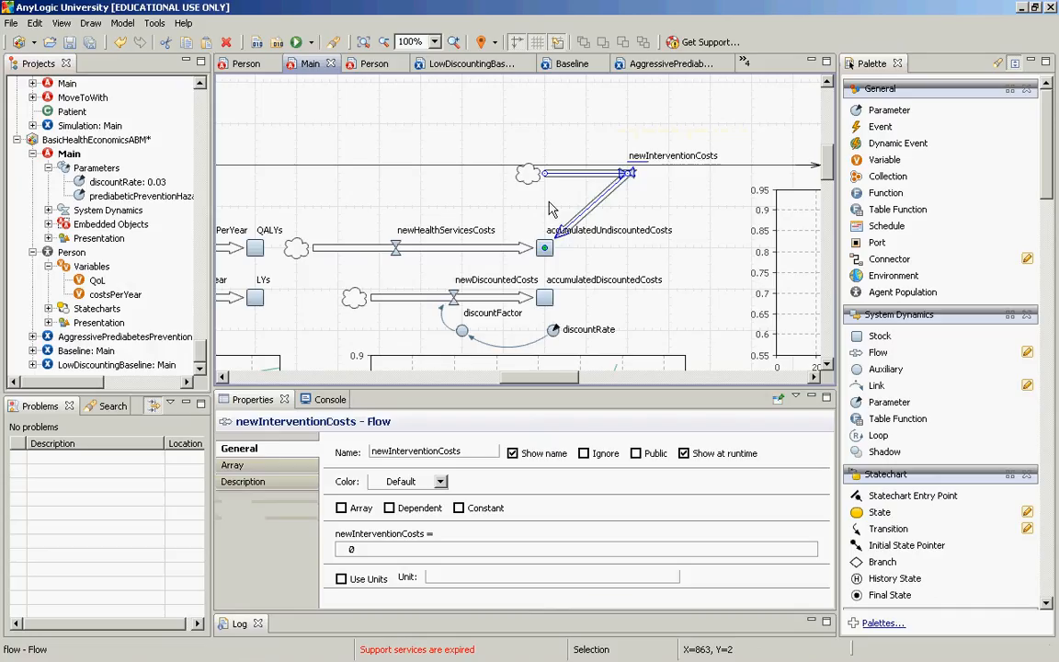
left_click_drag(629, 173, 544, 206)
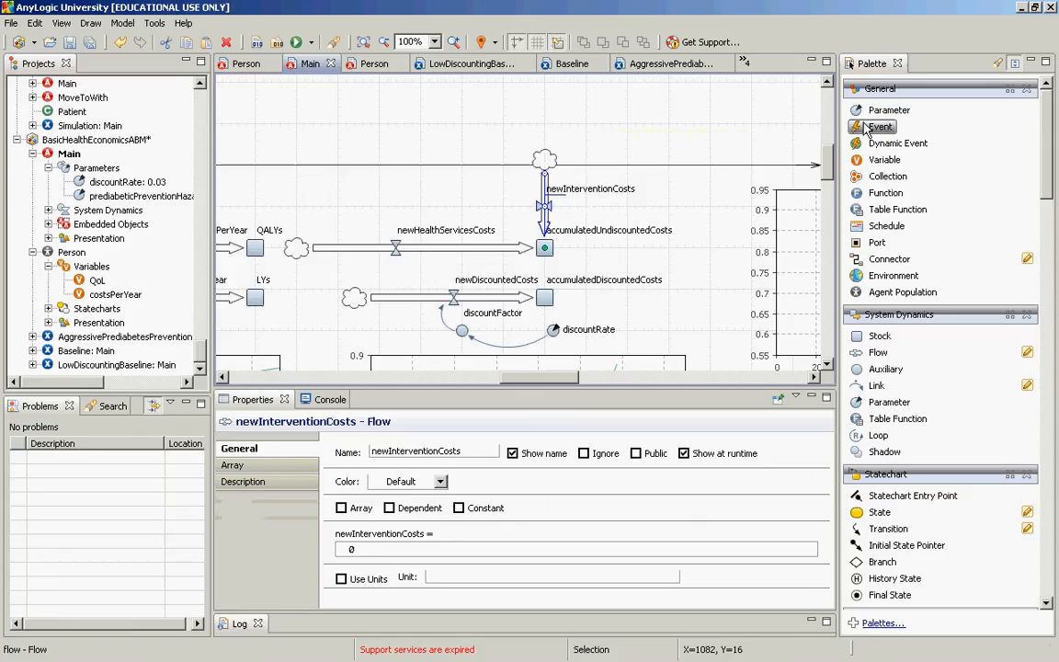
Add a new parameter to Main and place it directly below prediabeticPreventionHazard
left_click_drag(875, 108, 230, 197)
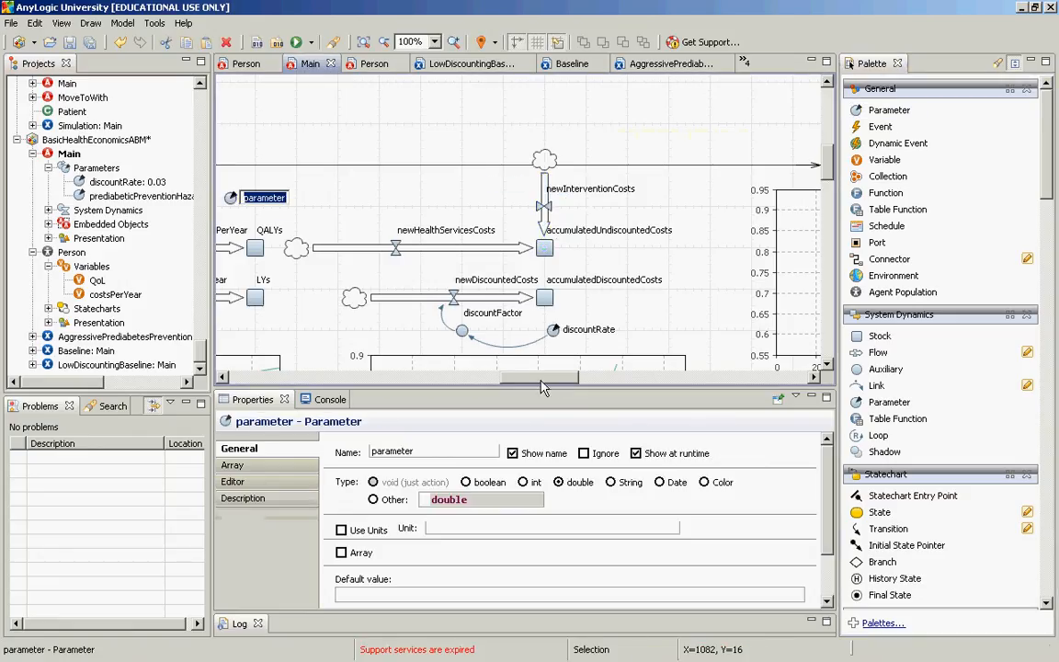
left_click_drag(542, 378, 435, 376)
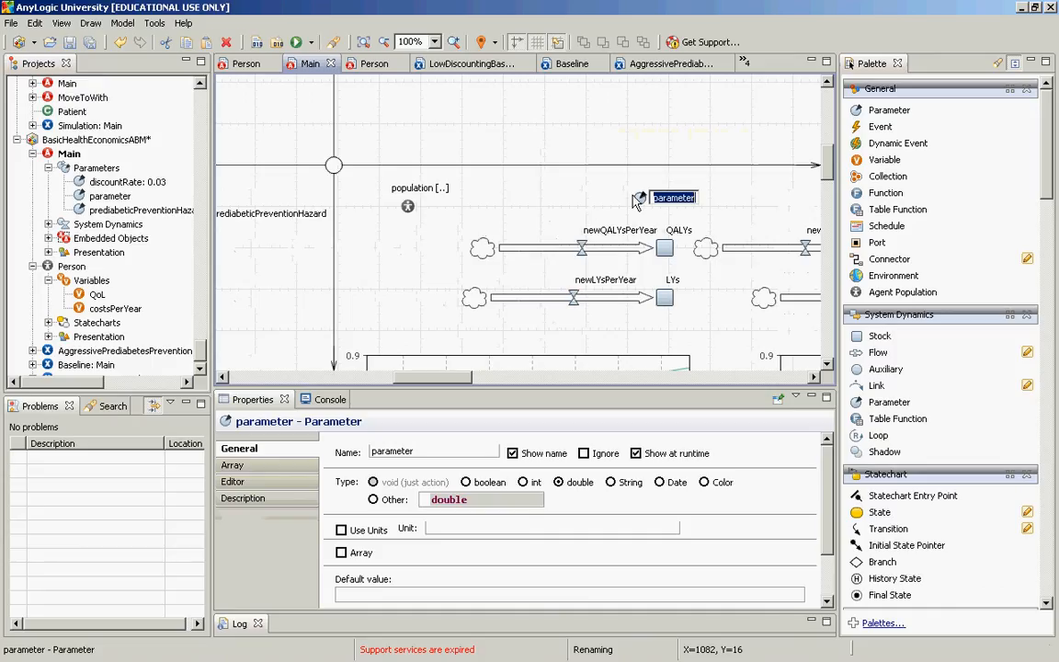
key("Return")
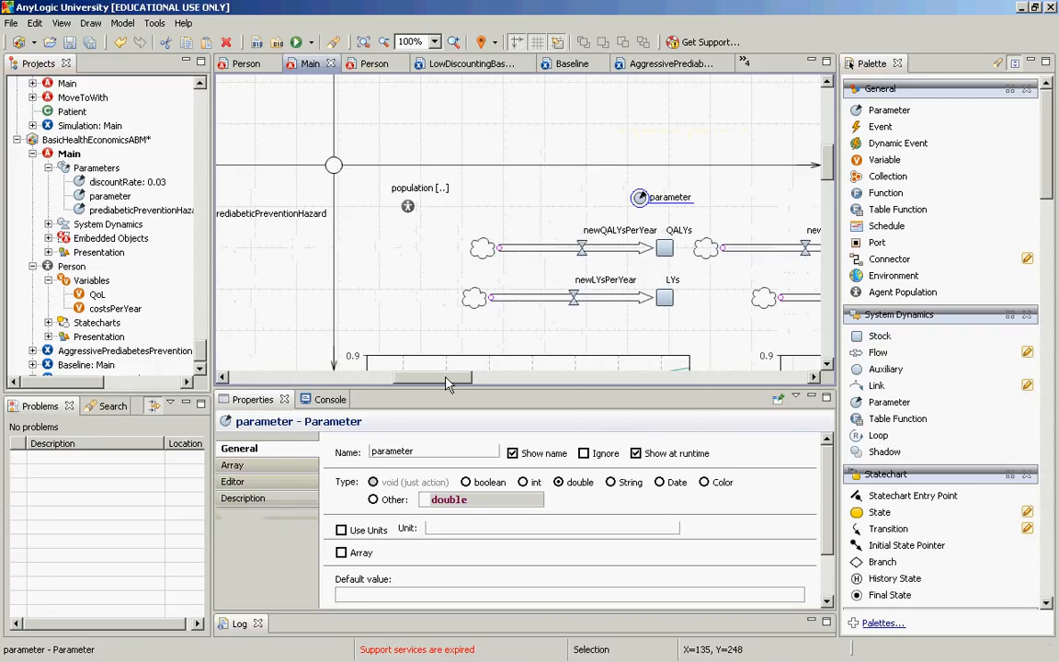
left_click_drag(446, 377, 427, 383)
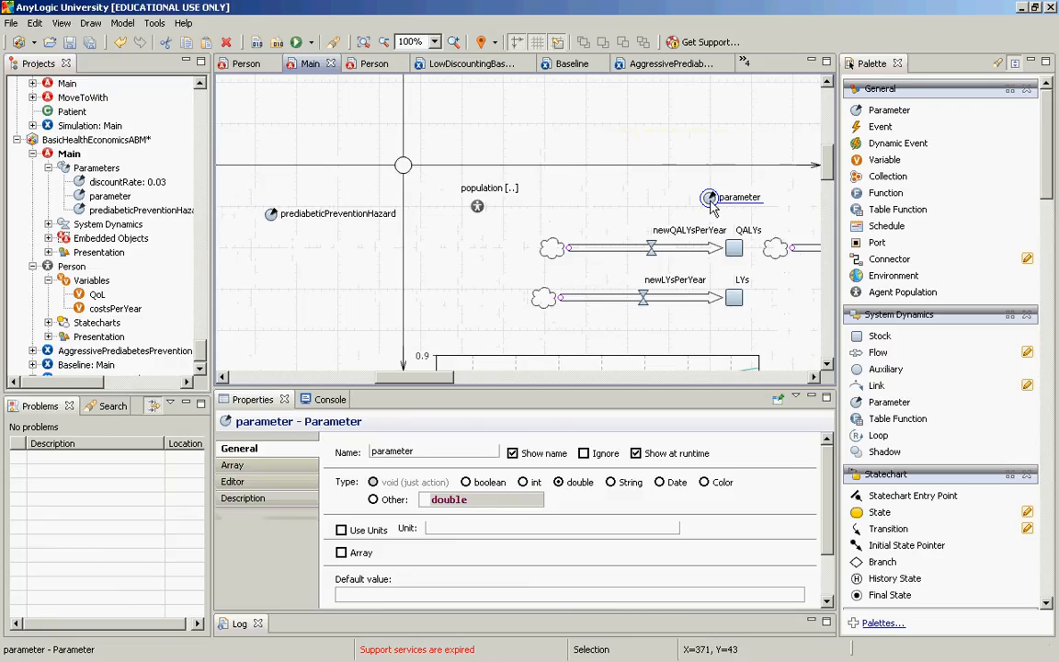
left_click_drag(708, 210, 273, 231)
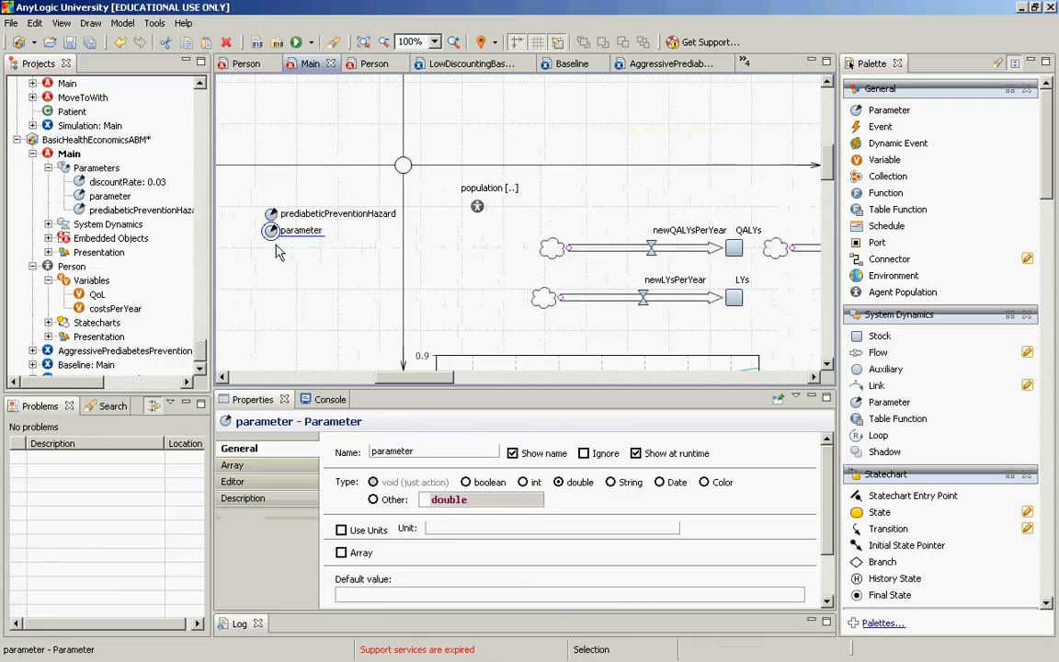
Name the new parameter interventionCostsPerYear and open its default value for editing
left_click(409, 451)
key("ctrl+a")
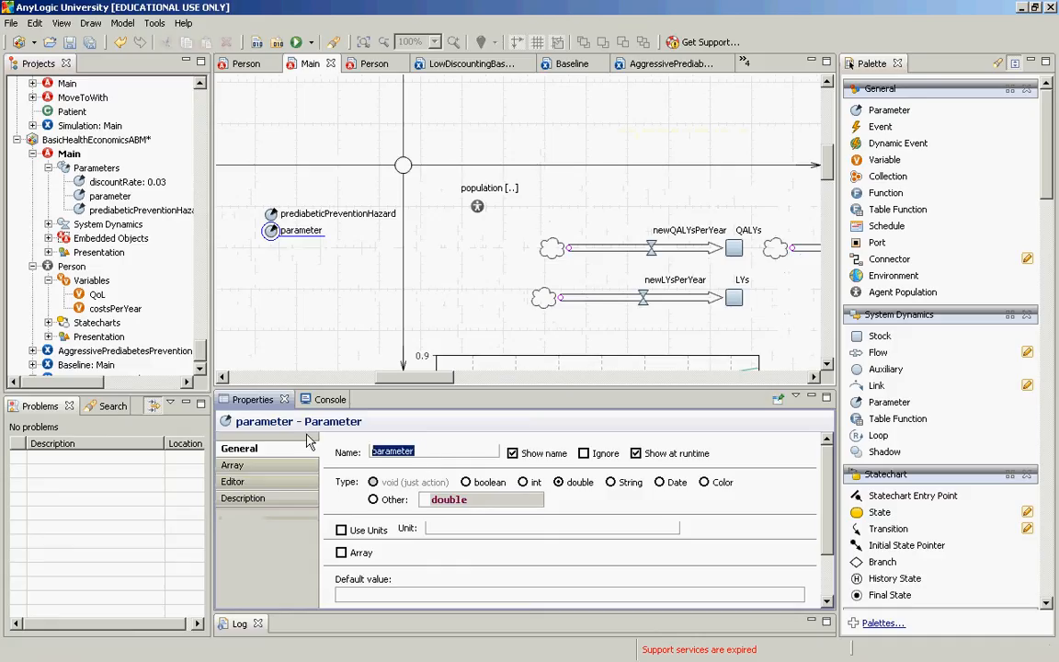
type("costsPerYear")
key("Home")
type("inter")
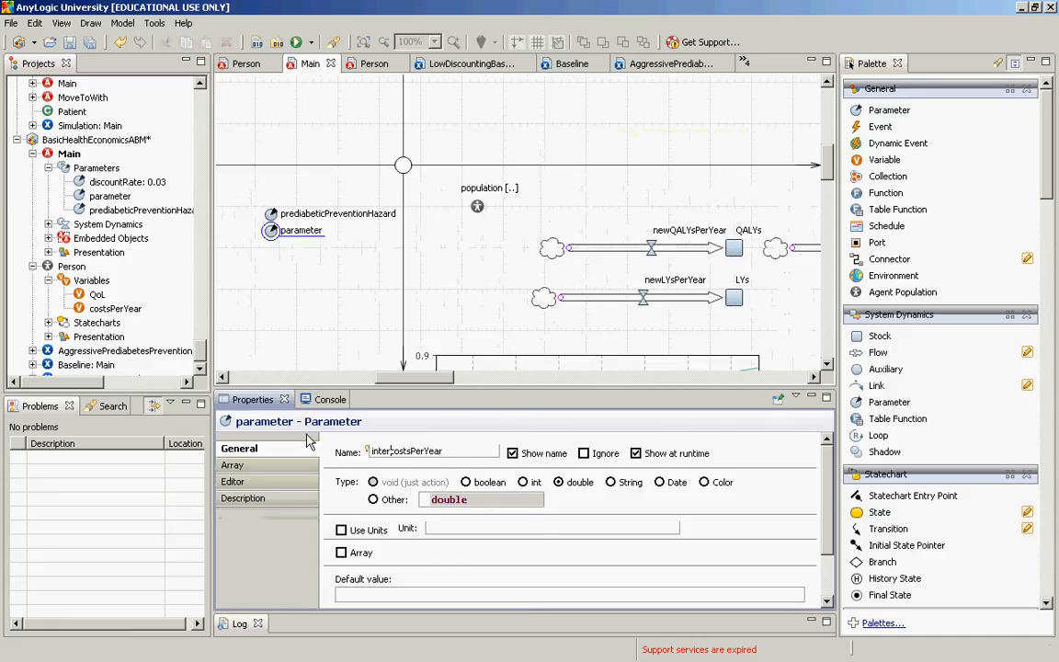
type("ventionC")
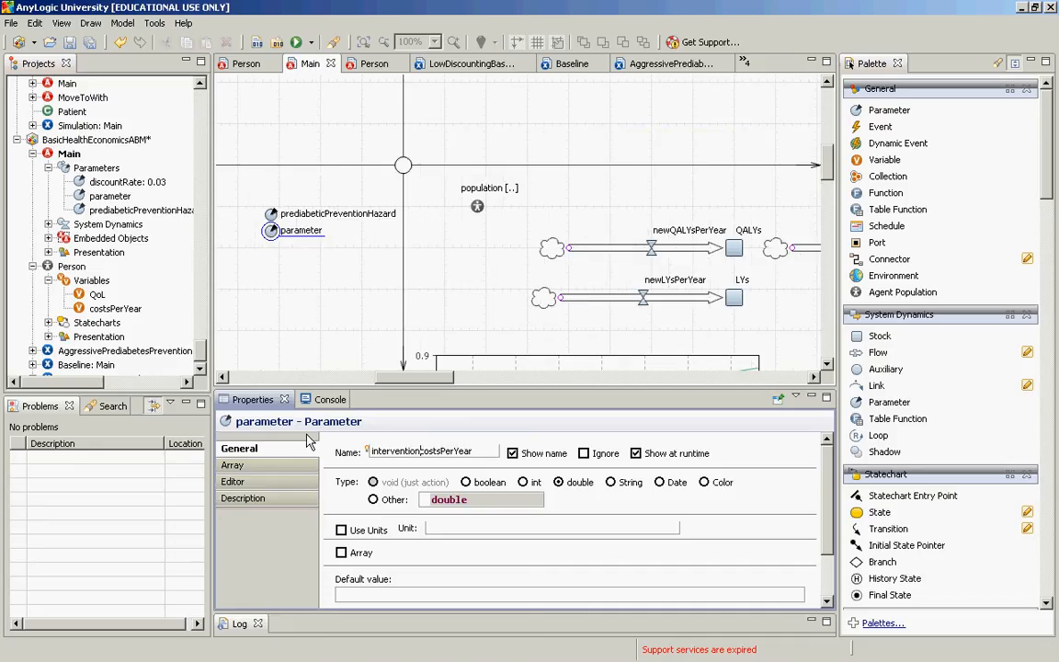
key("Delete")
left_click(424, 595)
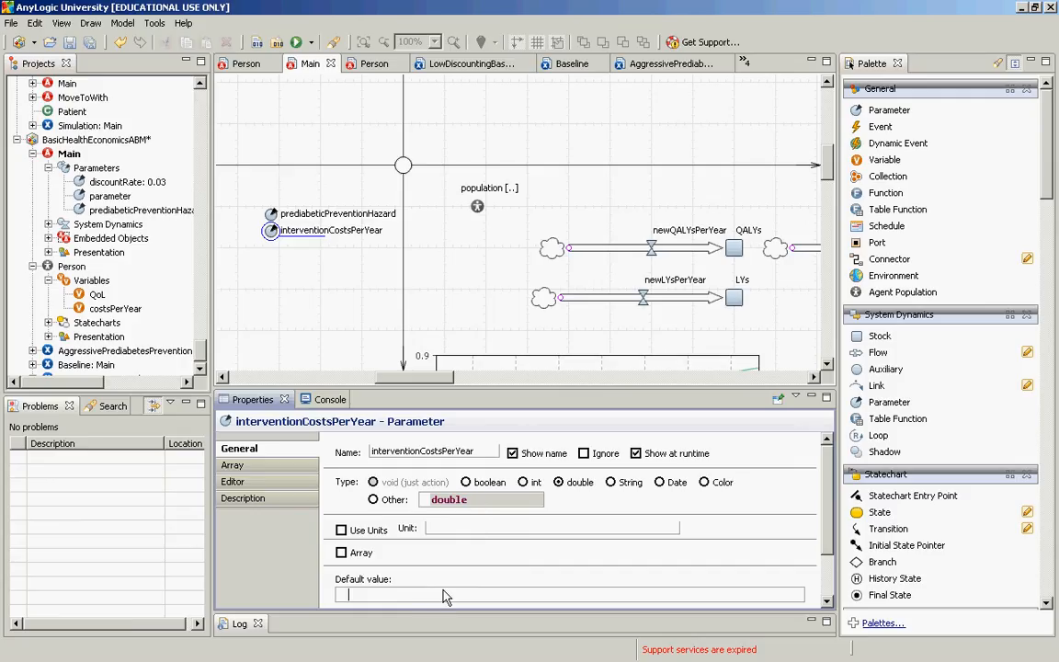
Set the default value of the interventionCostsPerYear parameter to 0
type("0")
left_click(411, 380)
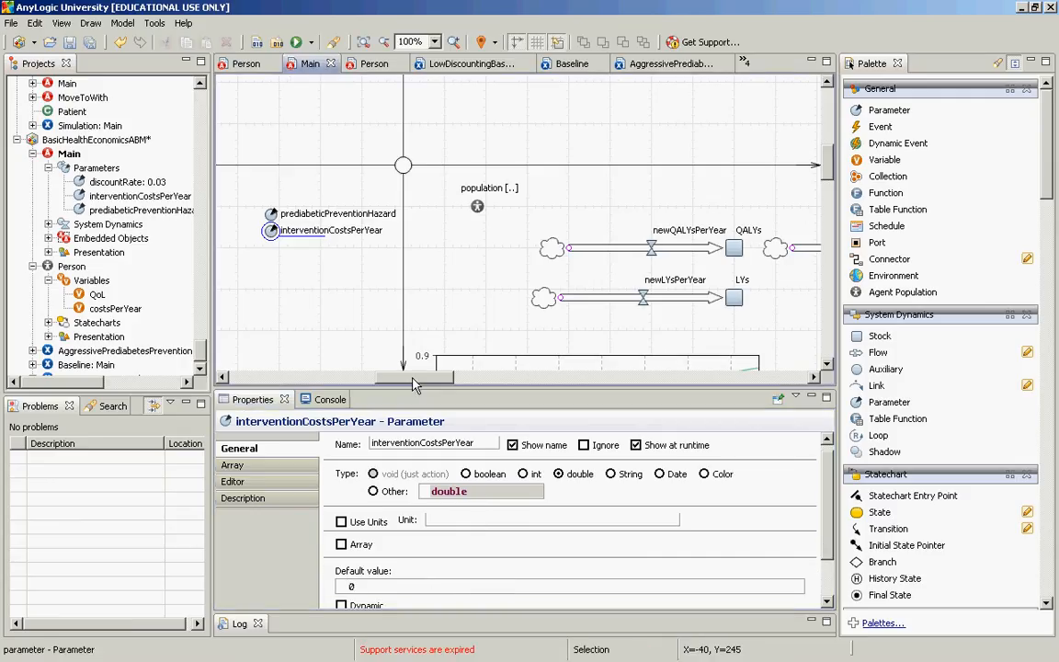
Set the equation of the newInterventionCosts flow into accumulatedUndiscountedCosts to interventionCostsPerYear
left_click_drag(414, 384, 545, 384)
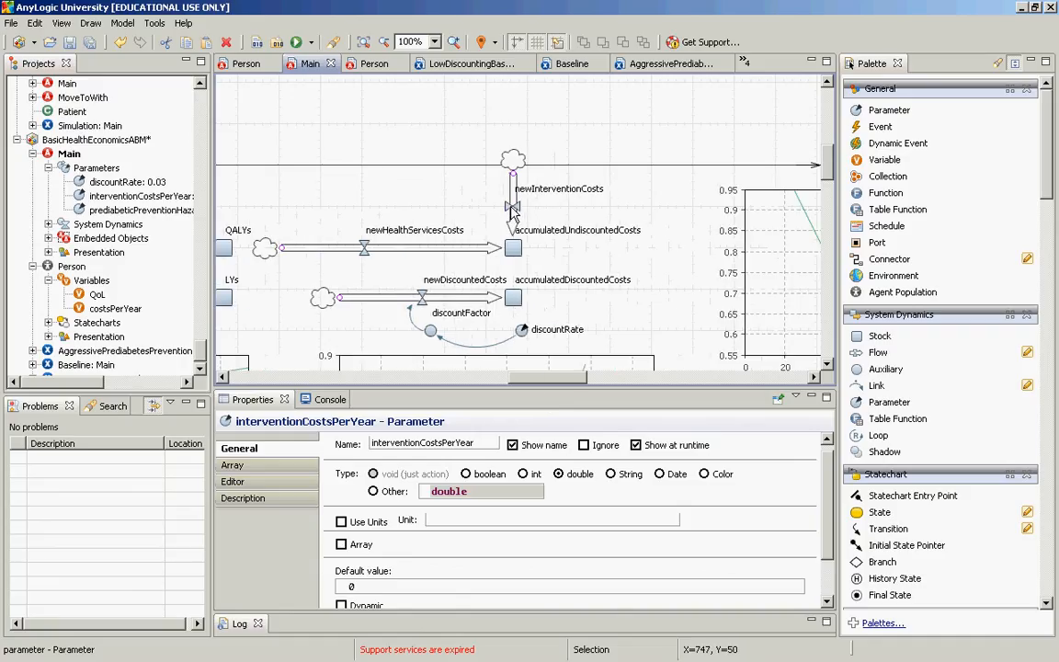
left_click(512, 208)
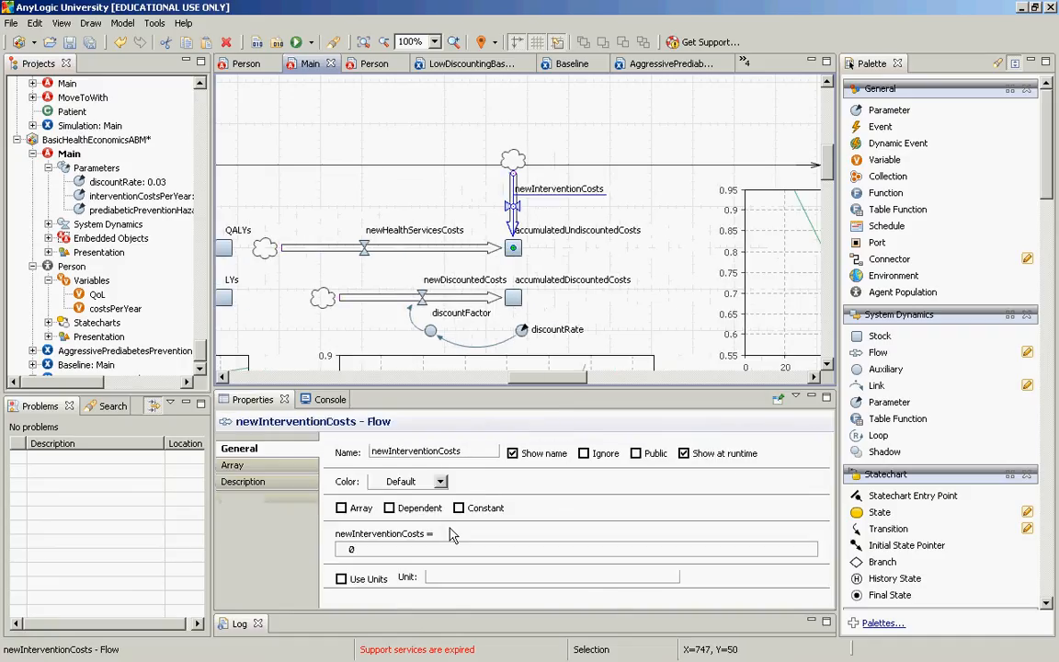
left_click(256, 501)
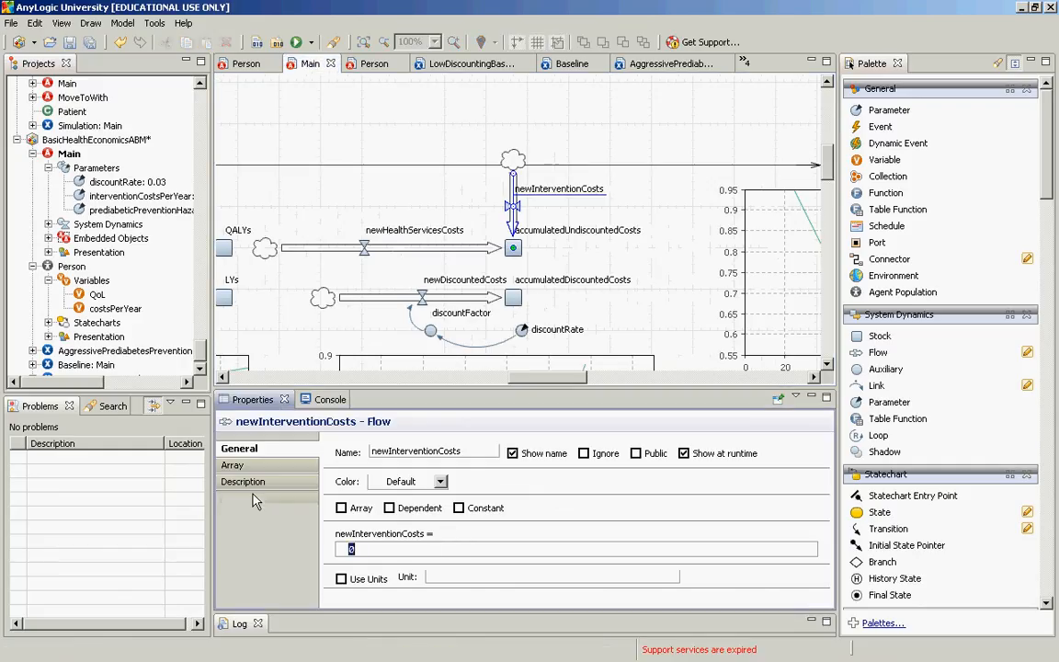
type("interv")
key("ctrl+space")
key("Return")
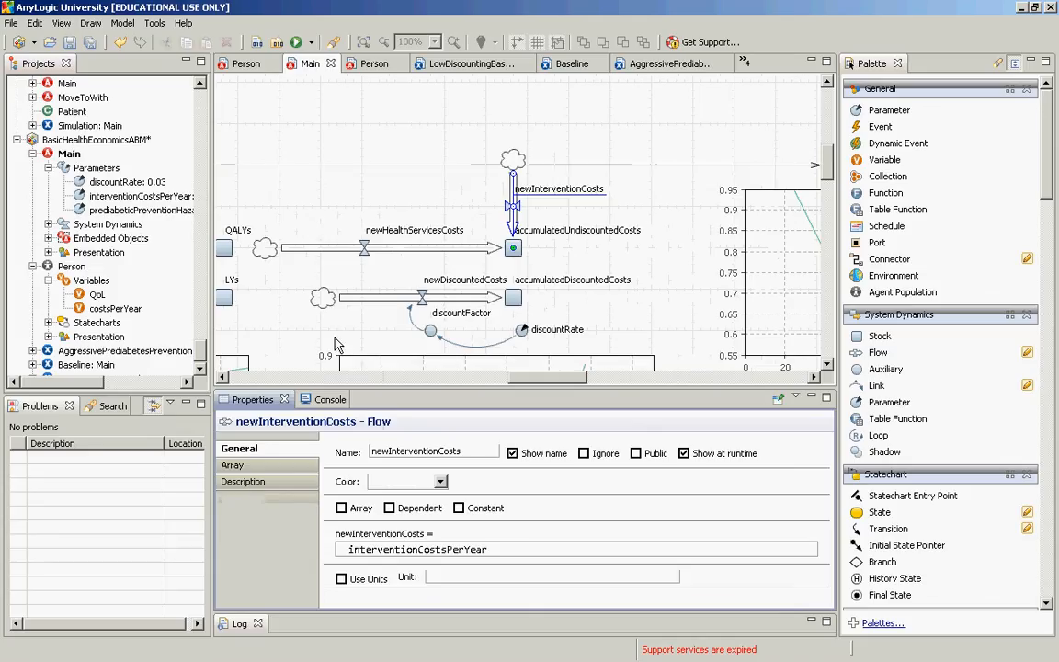
Build the model and try launching the BasicHealthEconomicsABM AggressivePrediabetesPrevention experiment to check for errors
left_click(256, 44)
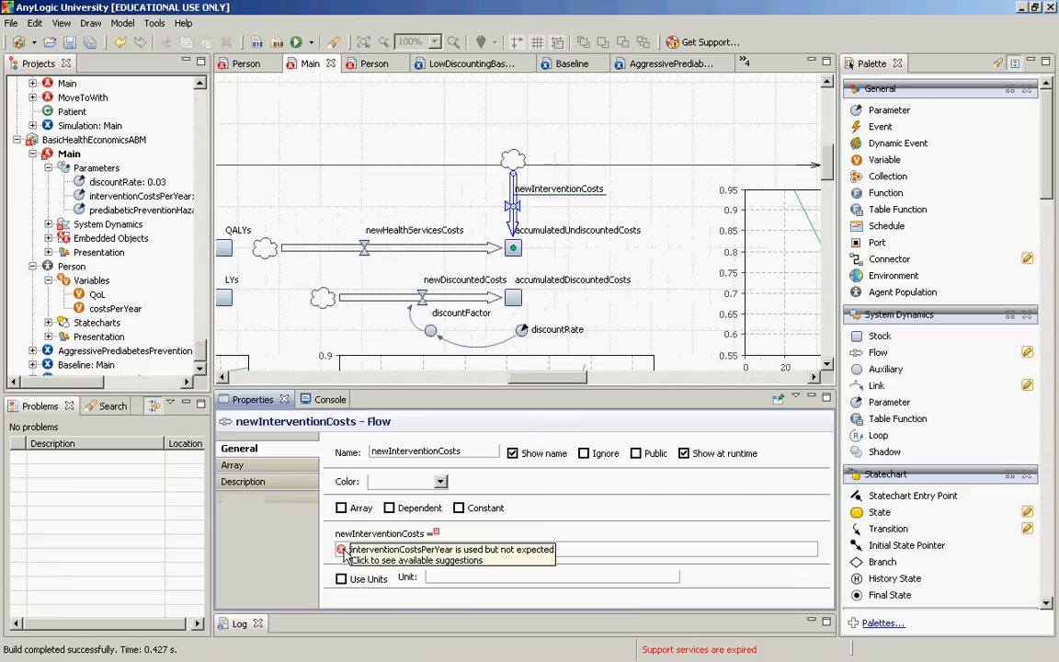
left_click(258, 45)
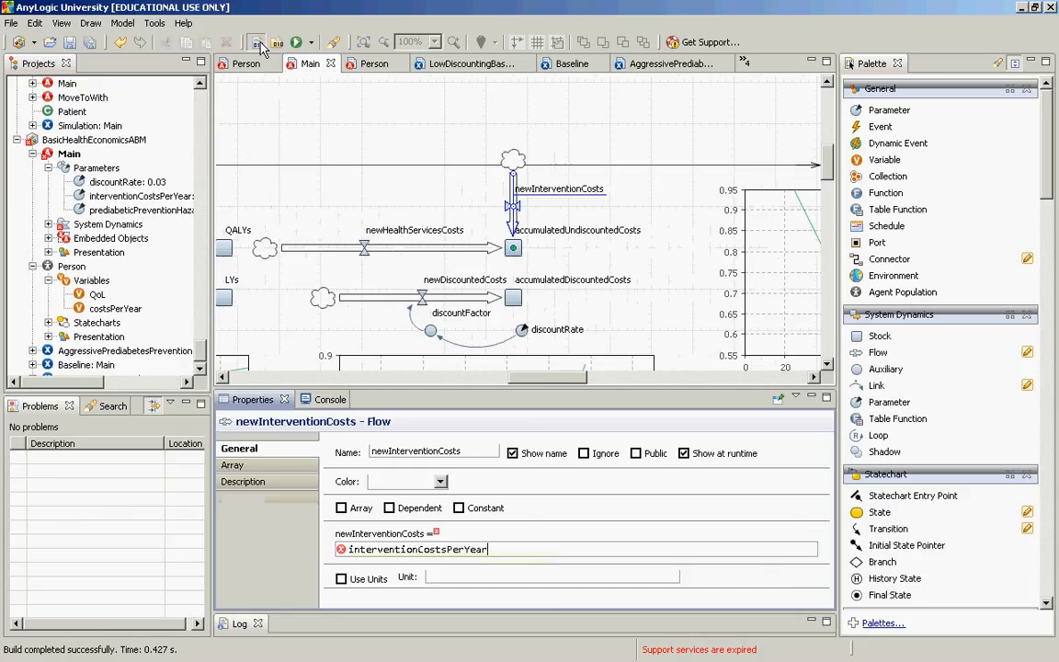
left_click(313, 44)
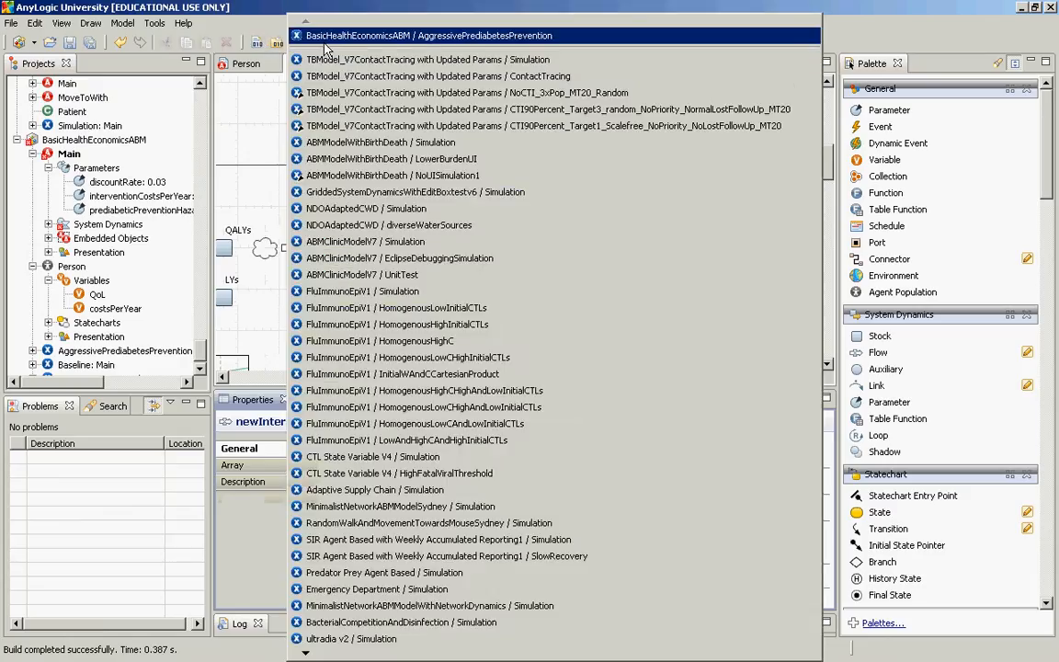
left_click(322, 29)
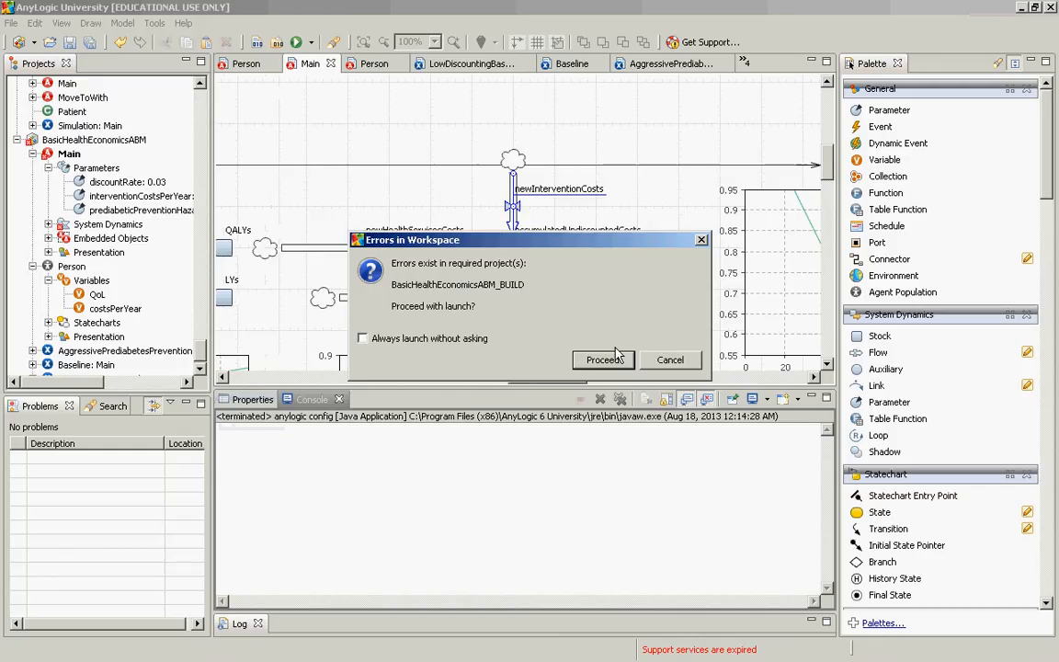
left_click(653, 365)
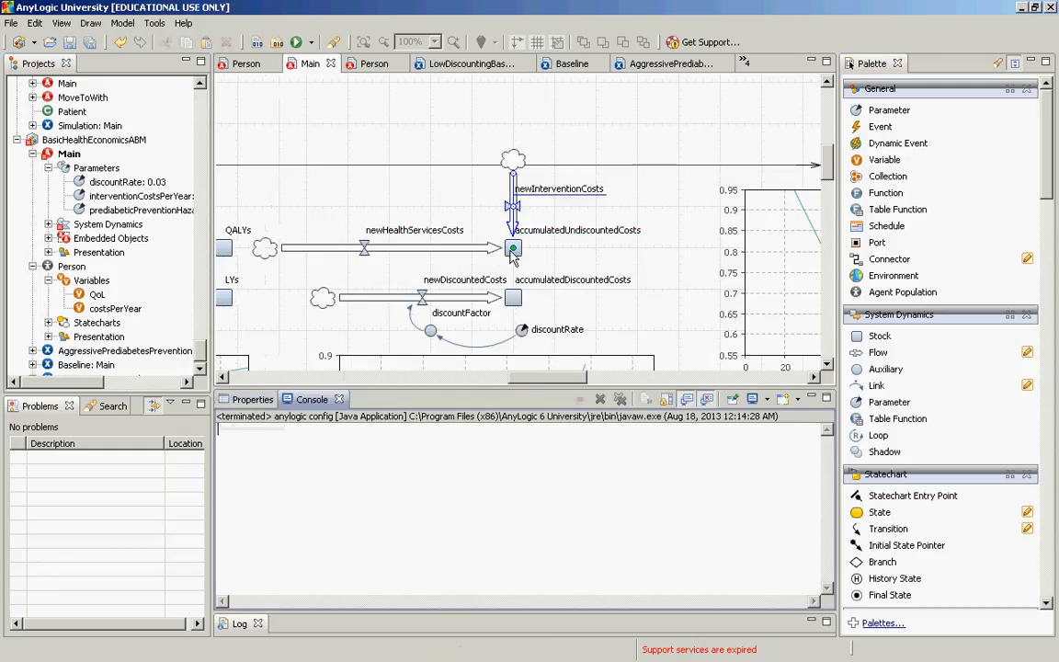
left_click(511, 251)
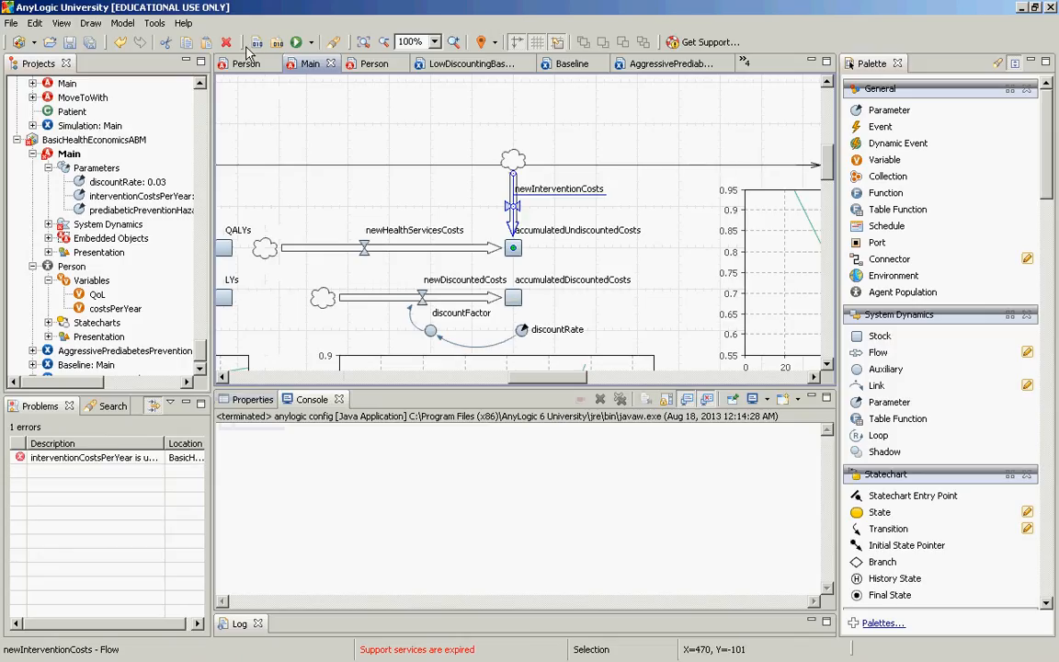
left_click(127, 460)
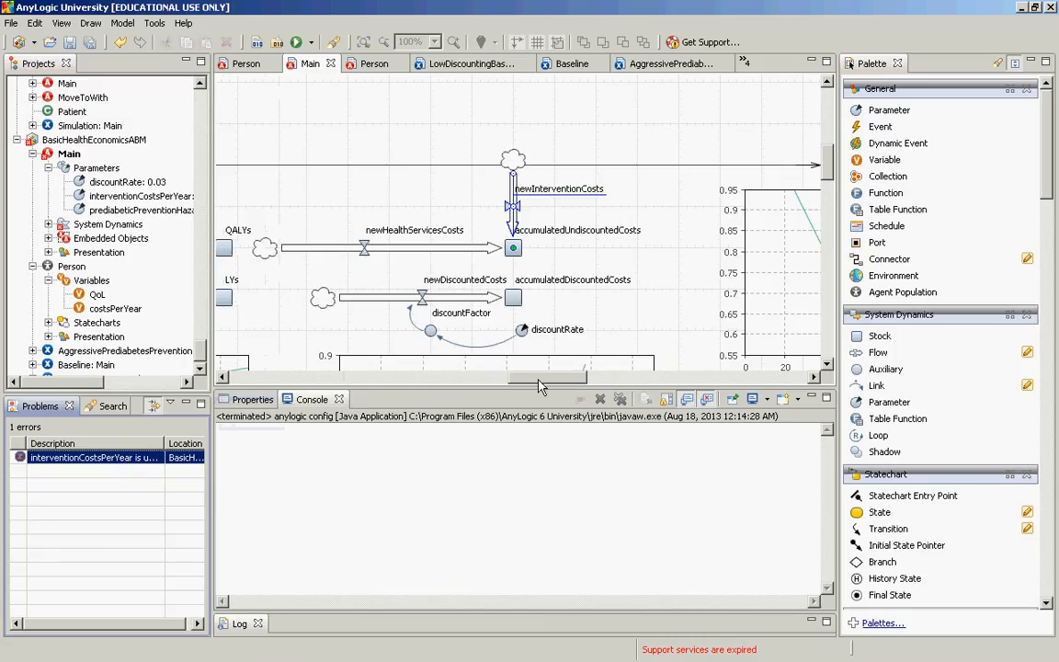
Move the interventionCostsPerYear parameter from below prediabeticPreventionHazard to above the QALYs stock
left_click_drag(541, 386, 390, 408)
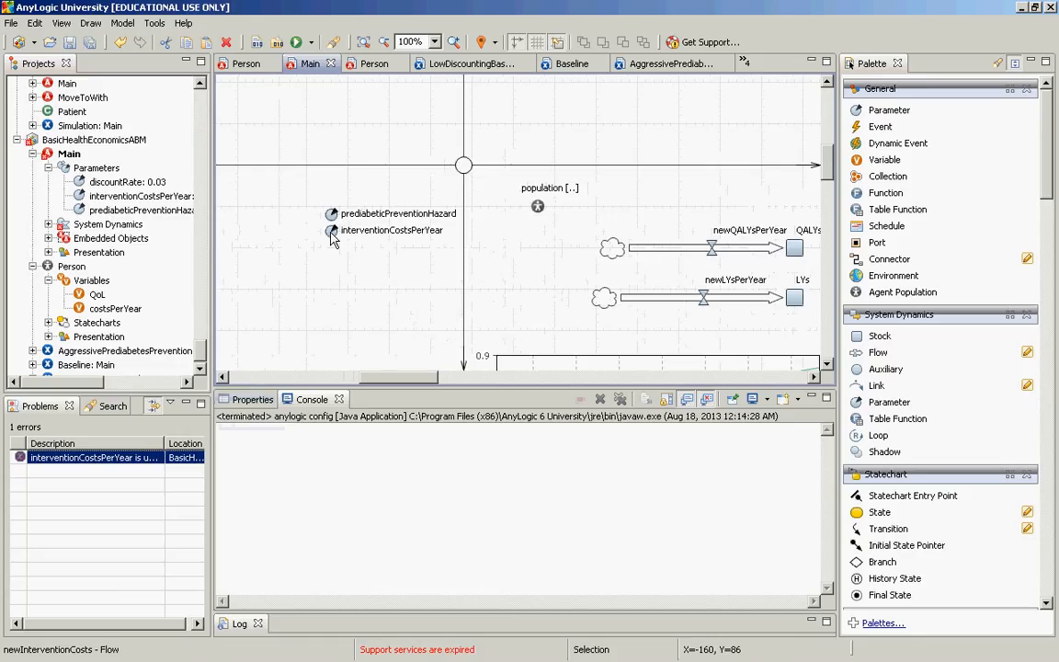
left_click_drag(331, 231, 796, 189)
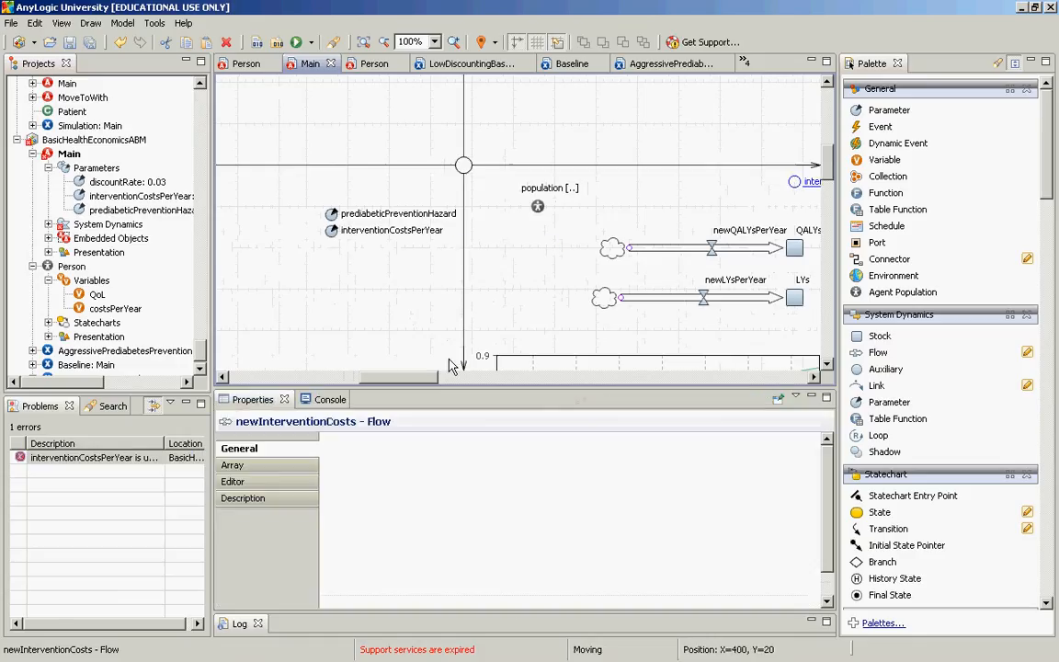
left_click_drag(423, 378, 525, 395)
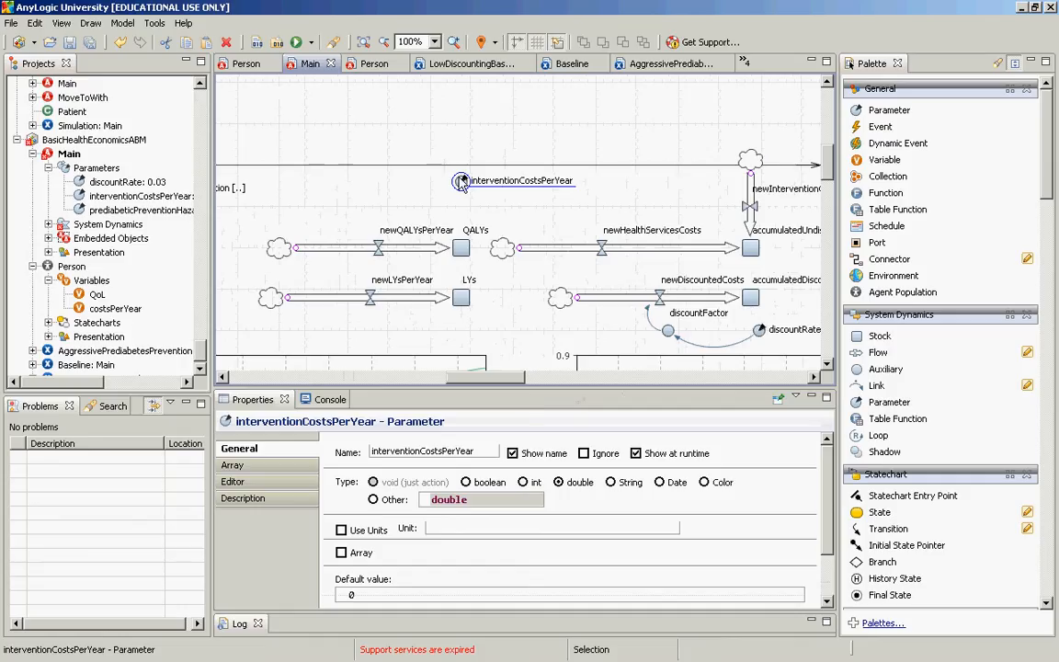
left_click_drag(538, 181, 599, 191)
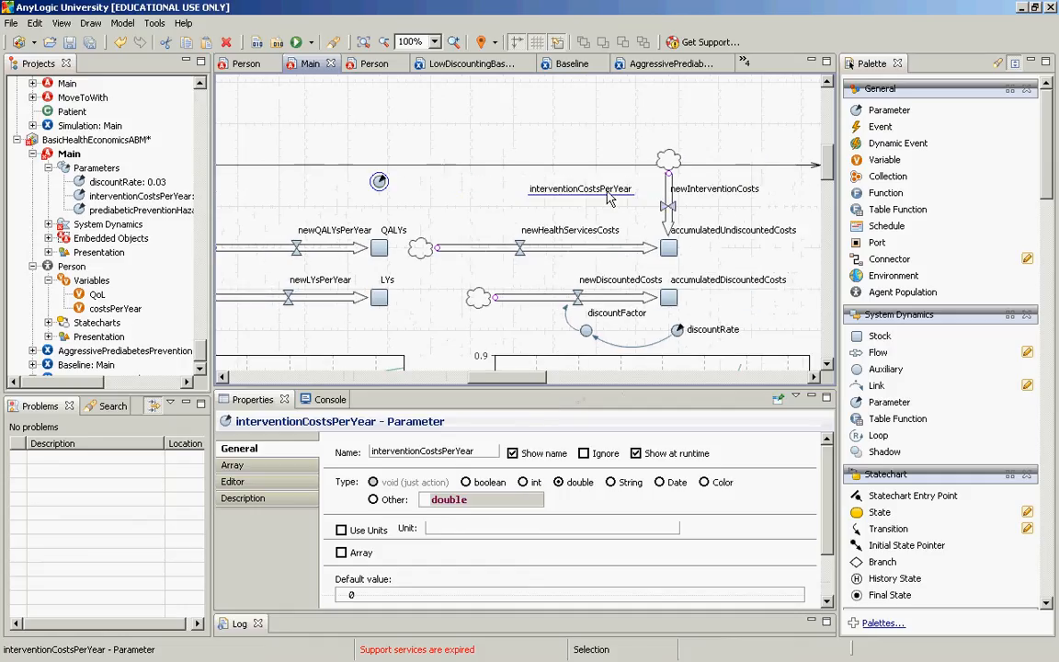
mouse_move(866, 385)
left_mouse_down()
mouse_move(719, 271)
mouse_move(570, 206)
mouse_move(587, 206)
left_mouse_up()
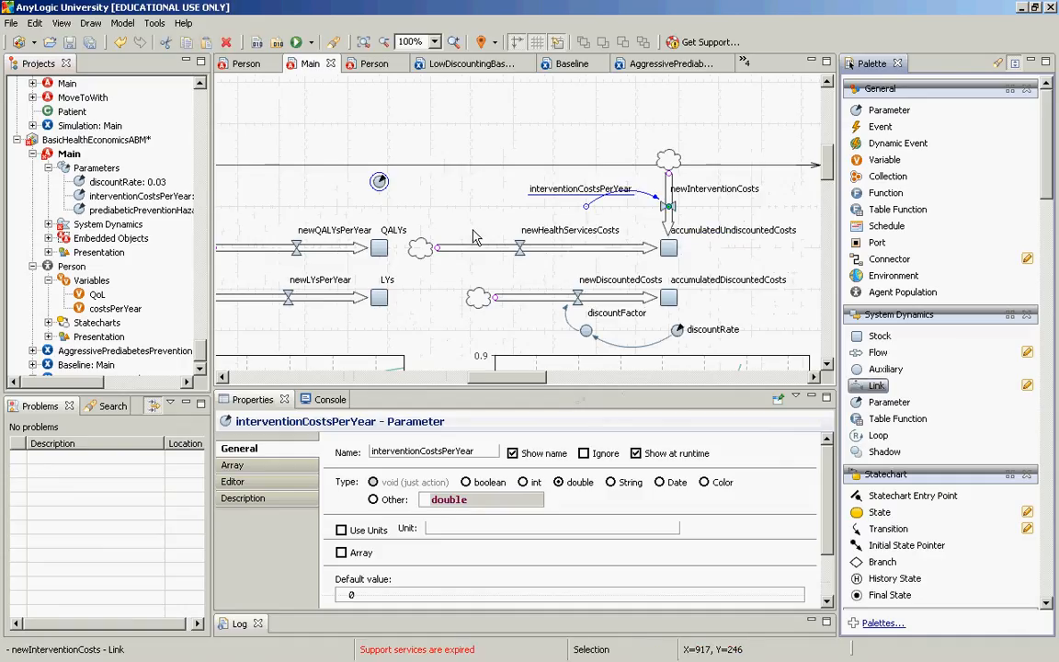
left_click_drag(382, 184, 519, 201)
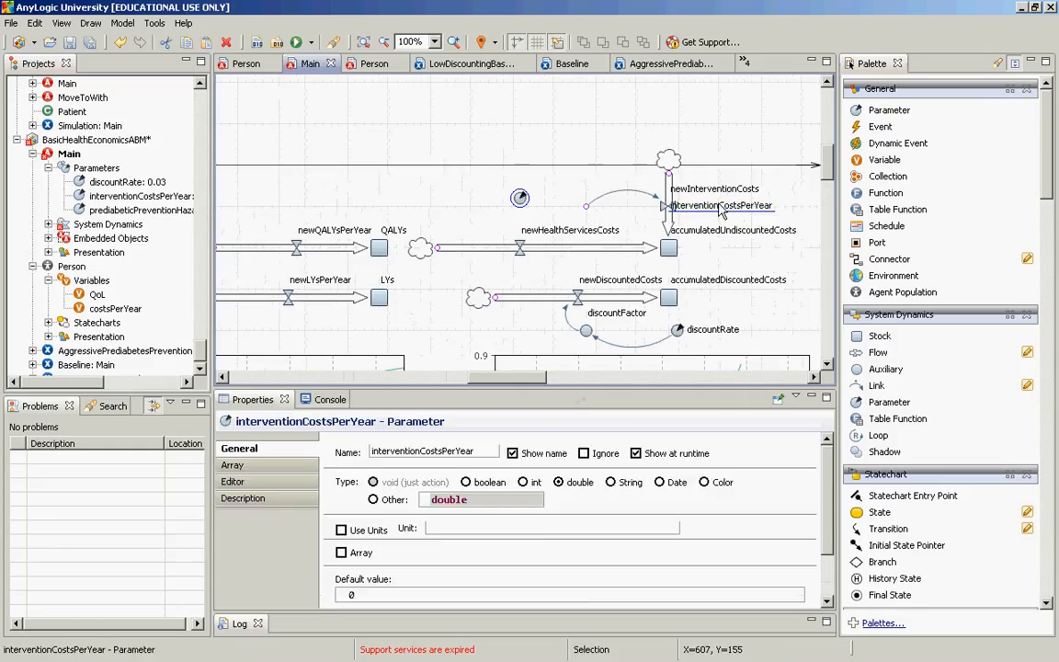
key("ctrl+z")
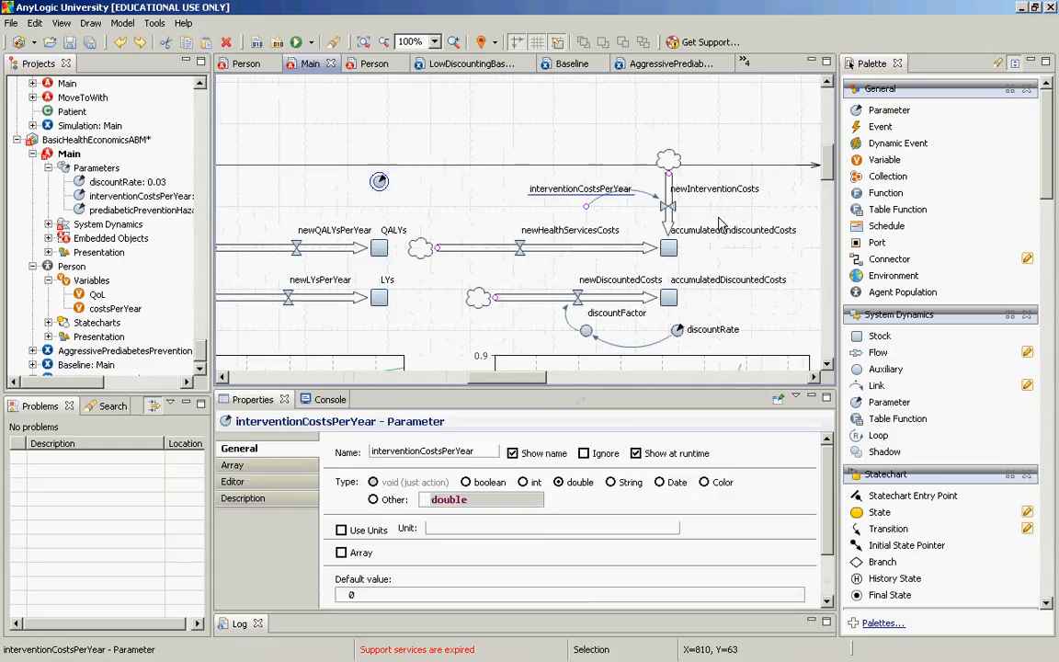
left_click(594, 241)
key("ctrl+z")
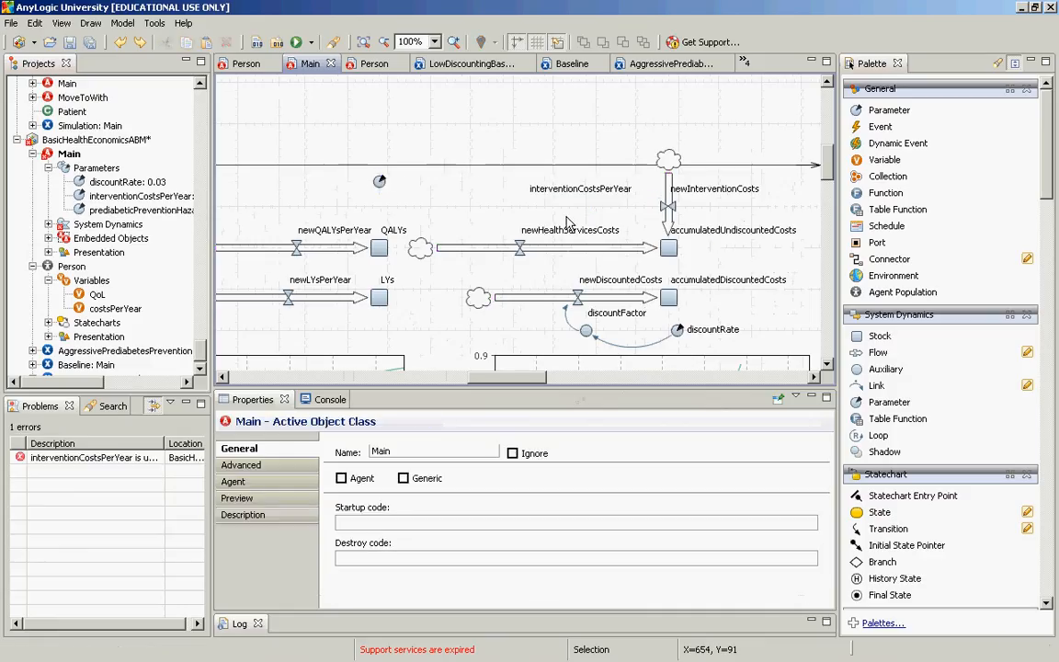
key("ctrl+z")
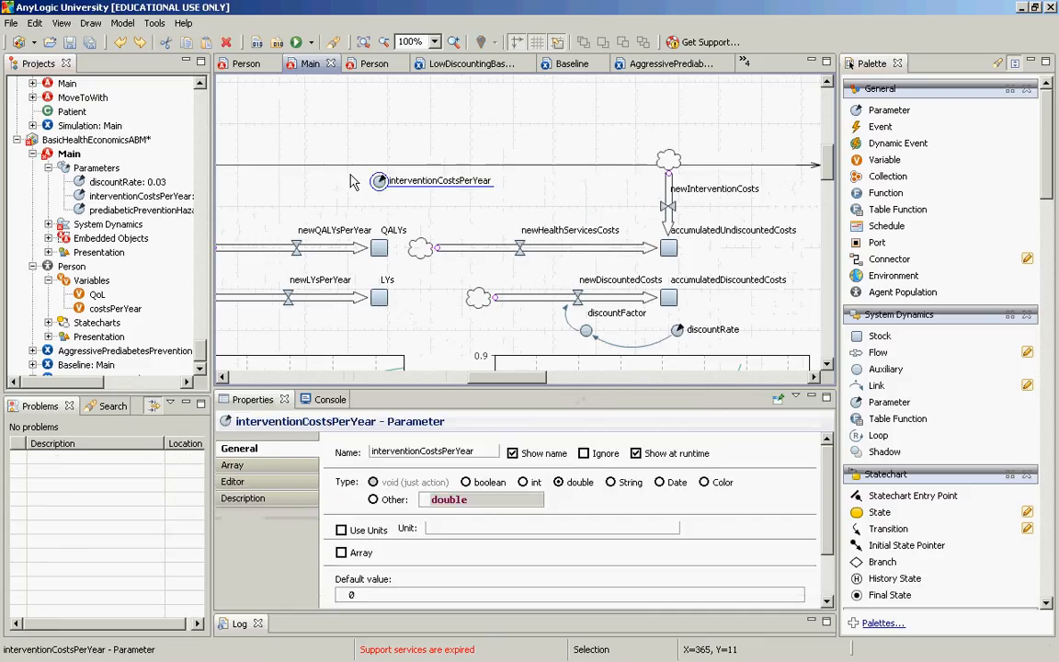
Place the interventionCostsPerYear parameter up beside the newInterventionCosts flow and draw a link that ends at the flow
left_click_drag(385, 194, 541, 197)
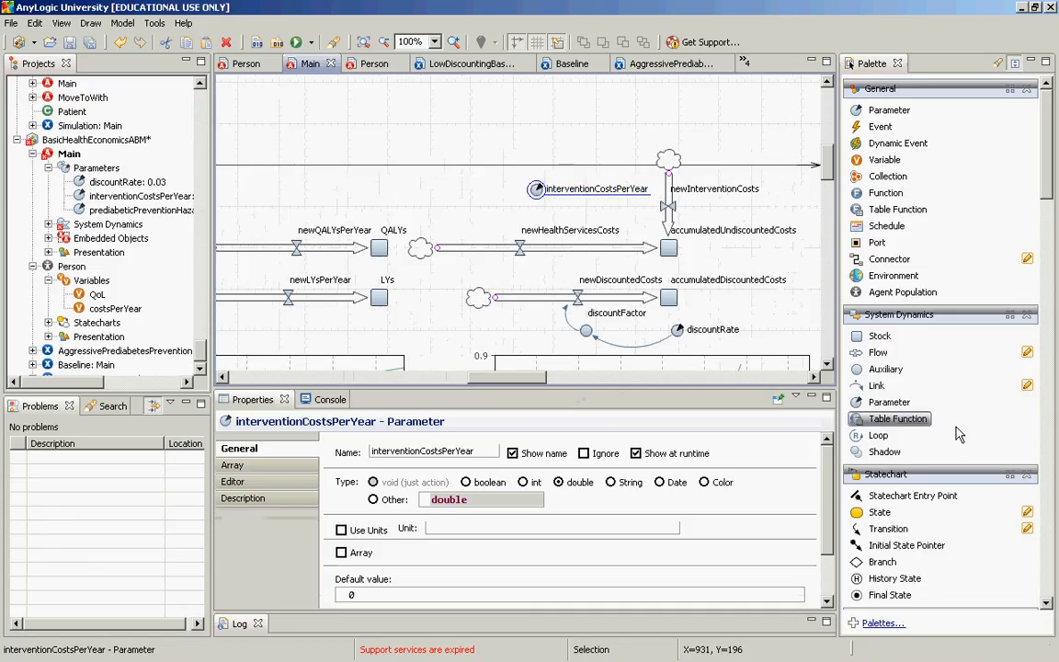
left_click_drag(889, 387, 577, 199)
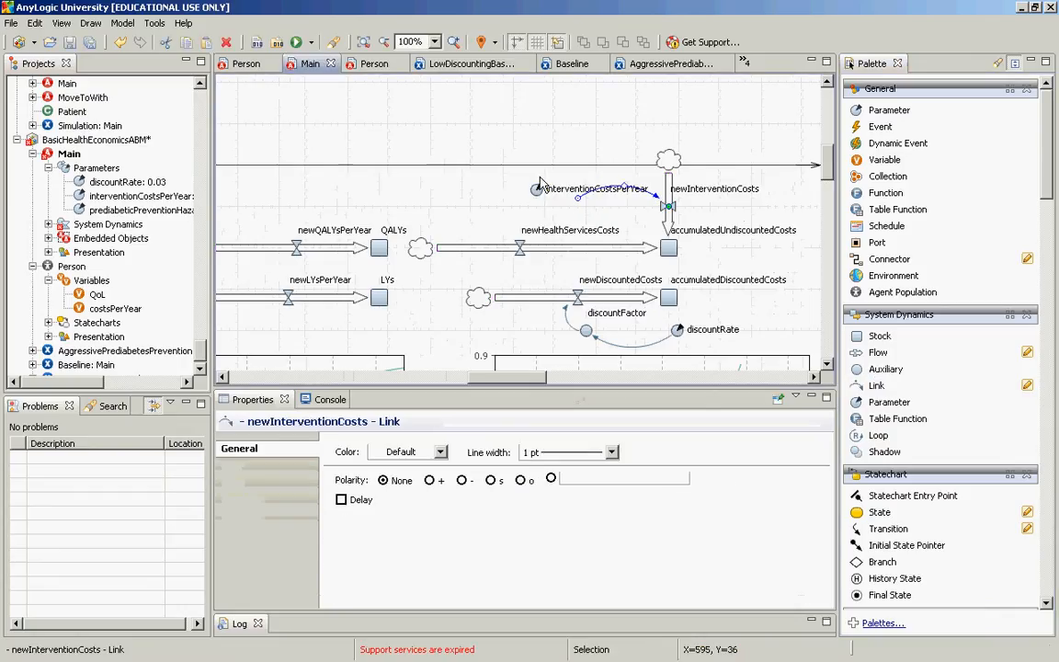
left_click_drag(541, 191, 538, 164)
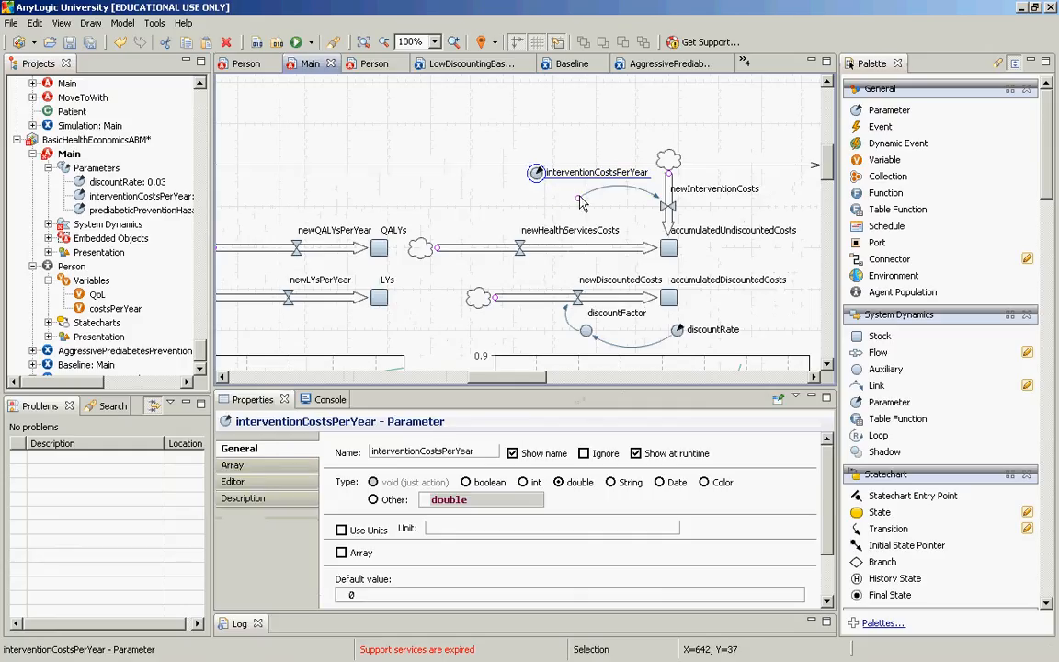
Attach the link's start to interventionCostsPerYear and its end to the newInterventionCosts flow, curving it below the parameter's label
left_click_drag(579, 196, 537, 174)
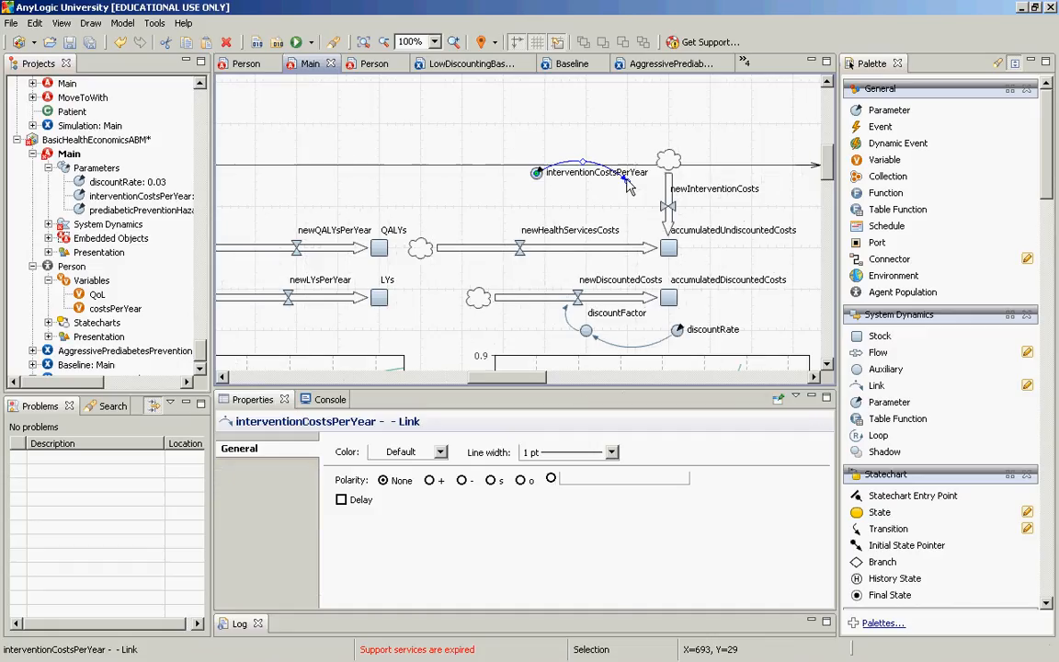
left_click_drag(627, 183, 665, 209)
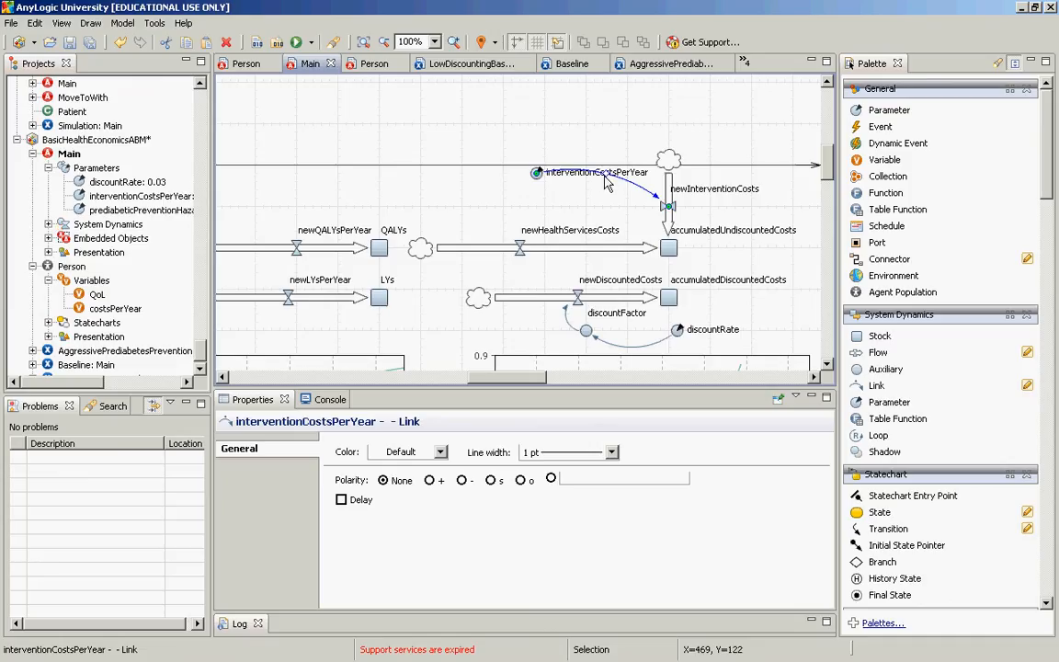
left_click_drag(605, 182, 601, 204)
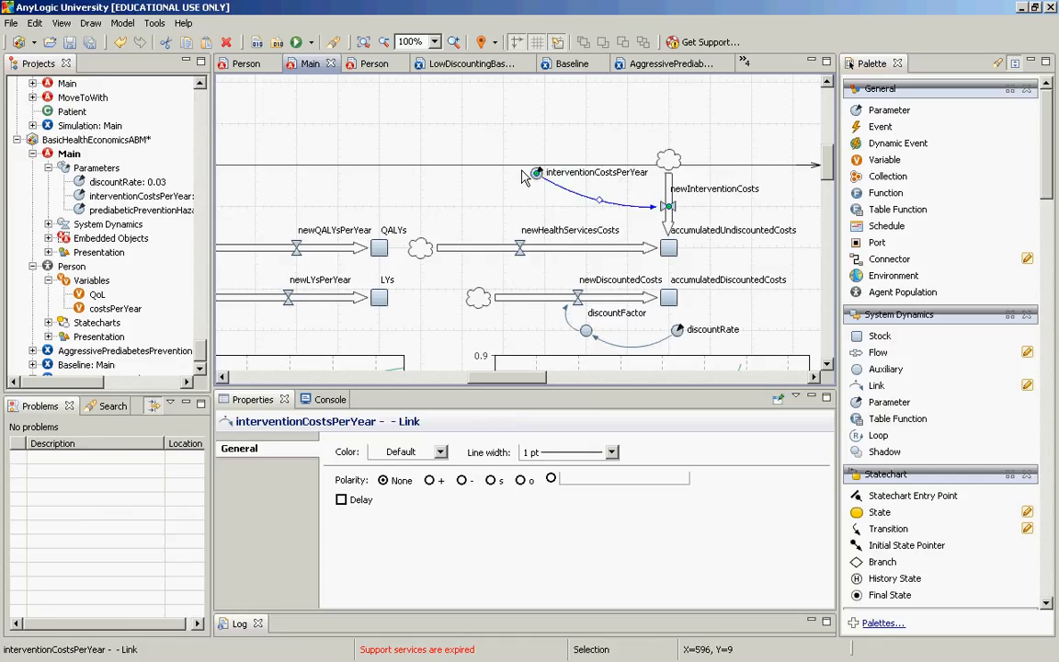
Review the newInterventionCosts flow's equation and the parameter values of the Baseline experiment
left_click(667, 206)
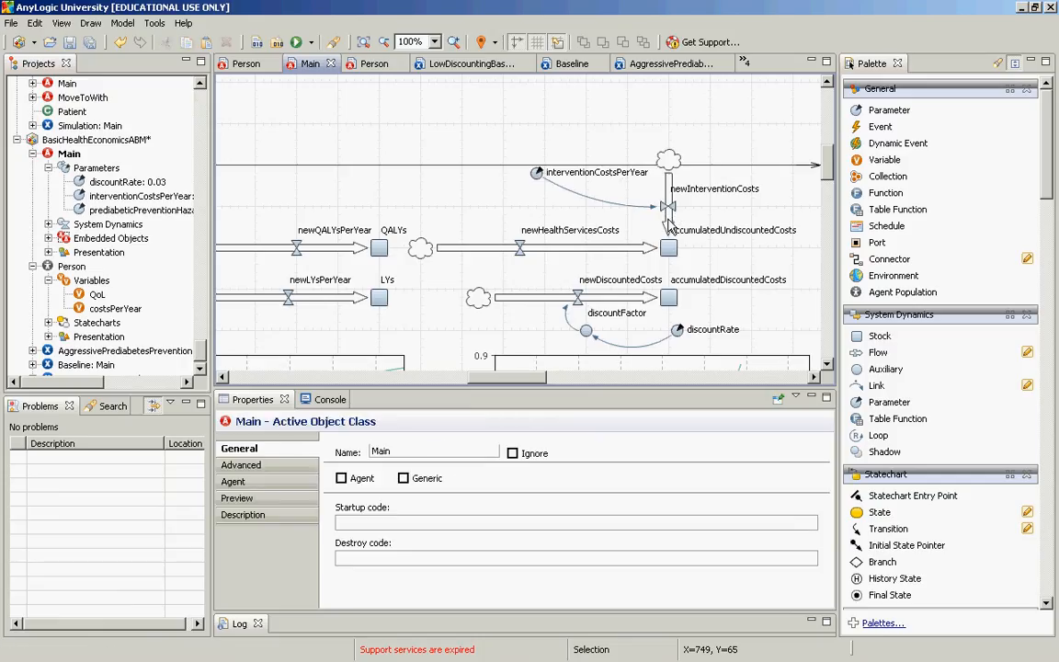
left_click(668, 221)
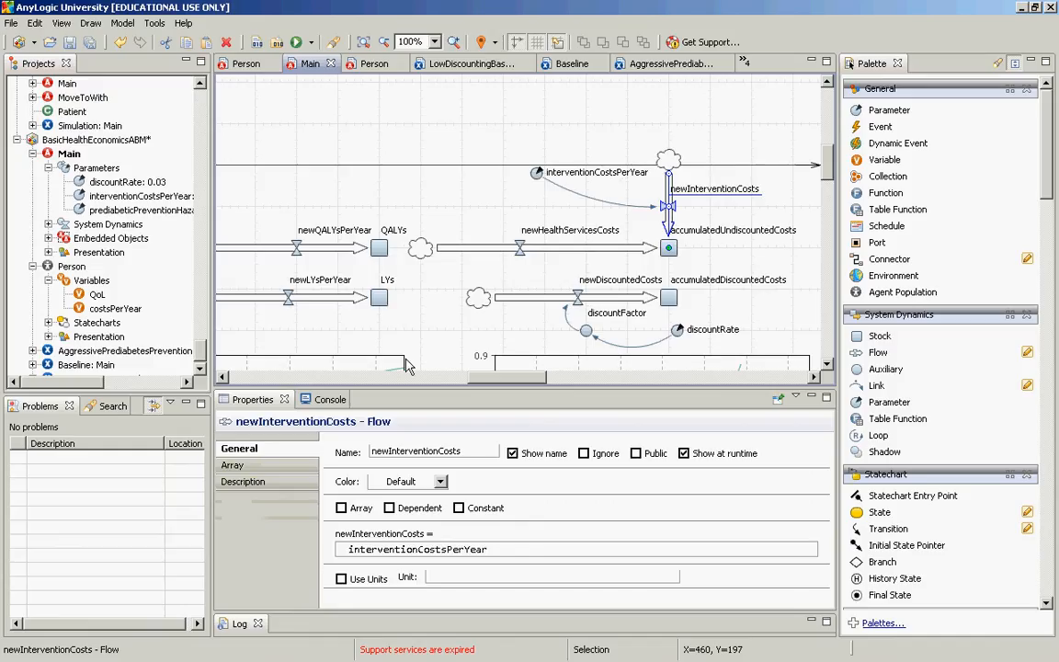
double_click(86, 366)
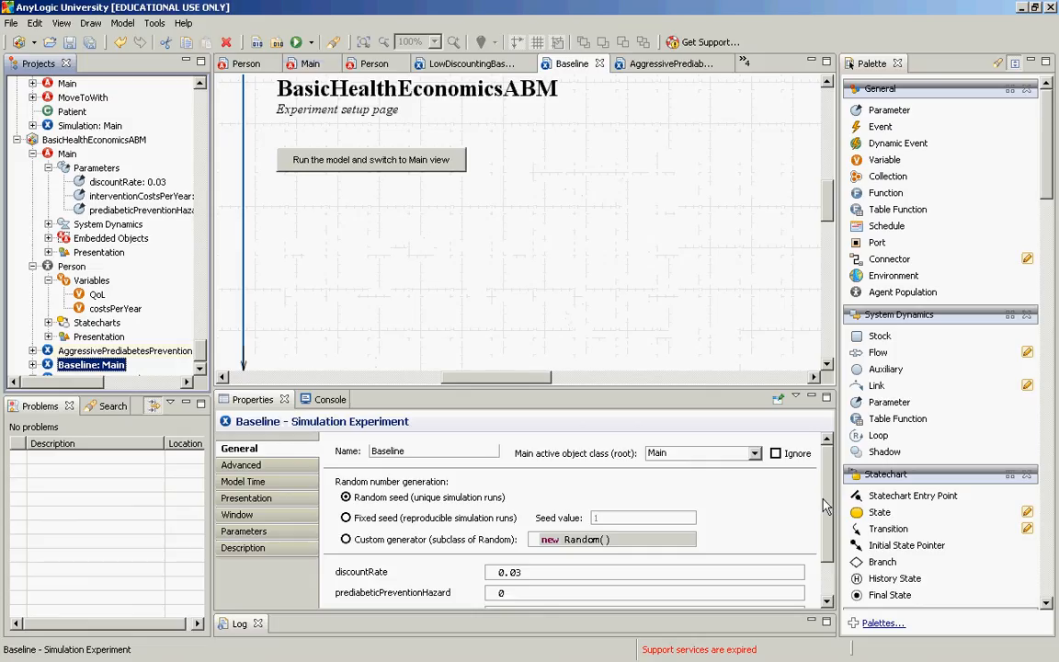
scroll(825, 505, "down", 2)
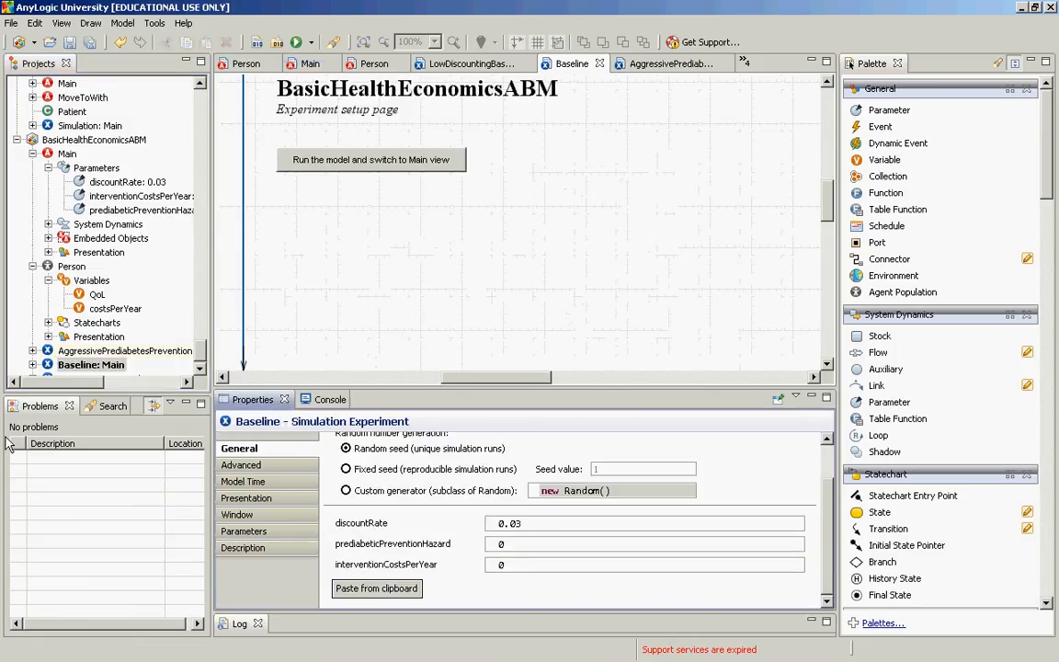
Open the interventionCostsPerYear value of the AggressivePrediabetesPrevention experiment for editing
left_click(90, 355)
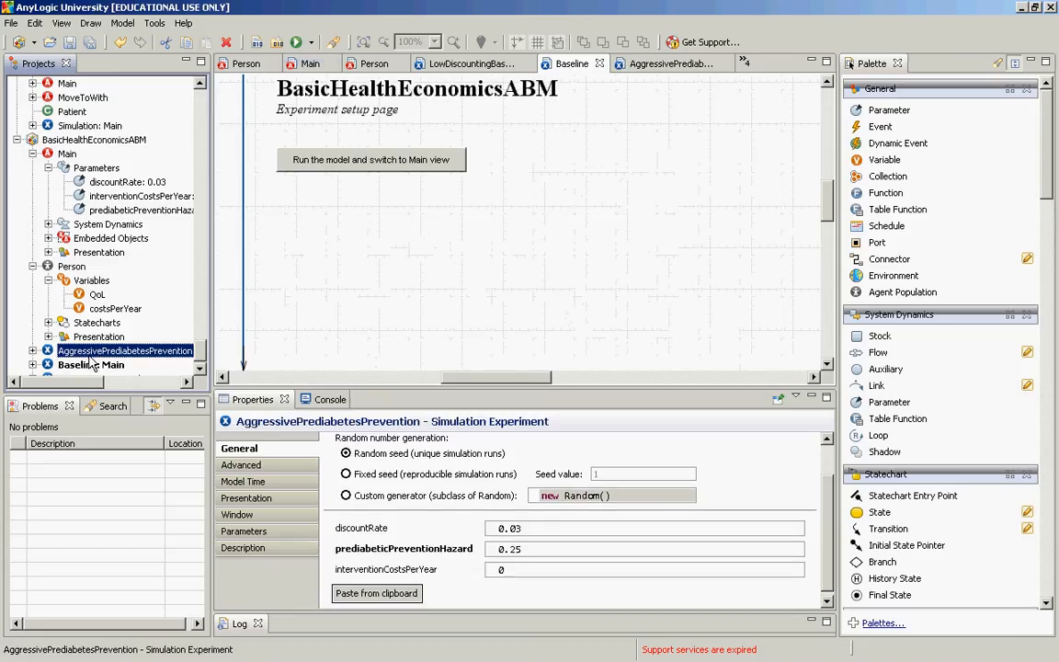
left_click(497, 571)
left_click_drag(462, 567, 540, 581)
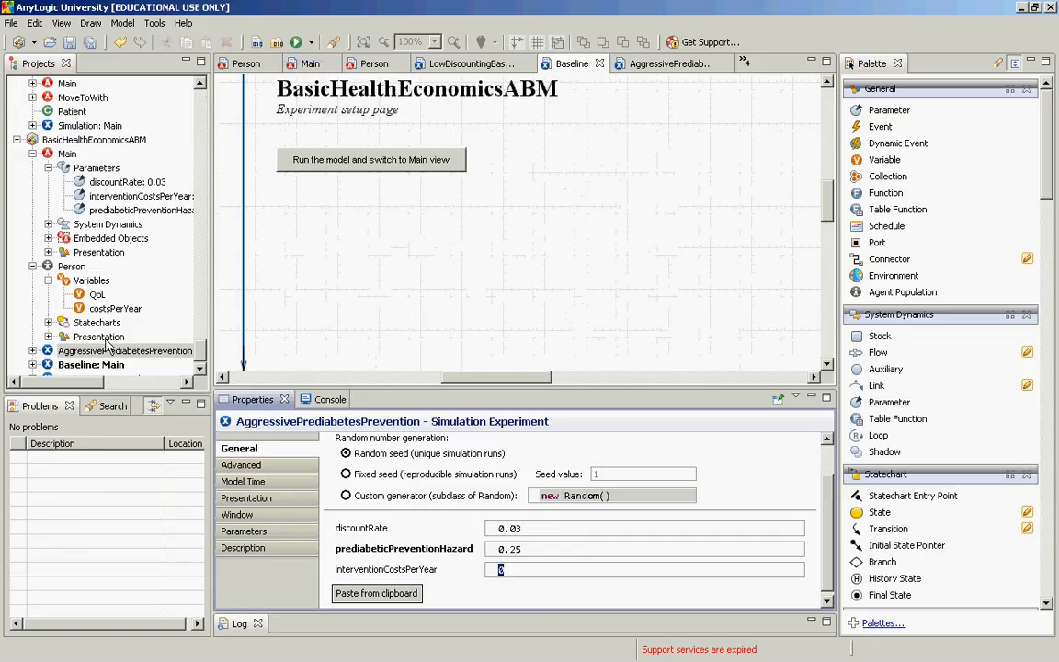
Move the interventionCostsPerYear parameter in Main farther from the newInterventionCosts flow, placing it above the newHealthServicesCosts flow's source cloud
left_click(68, 154)
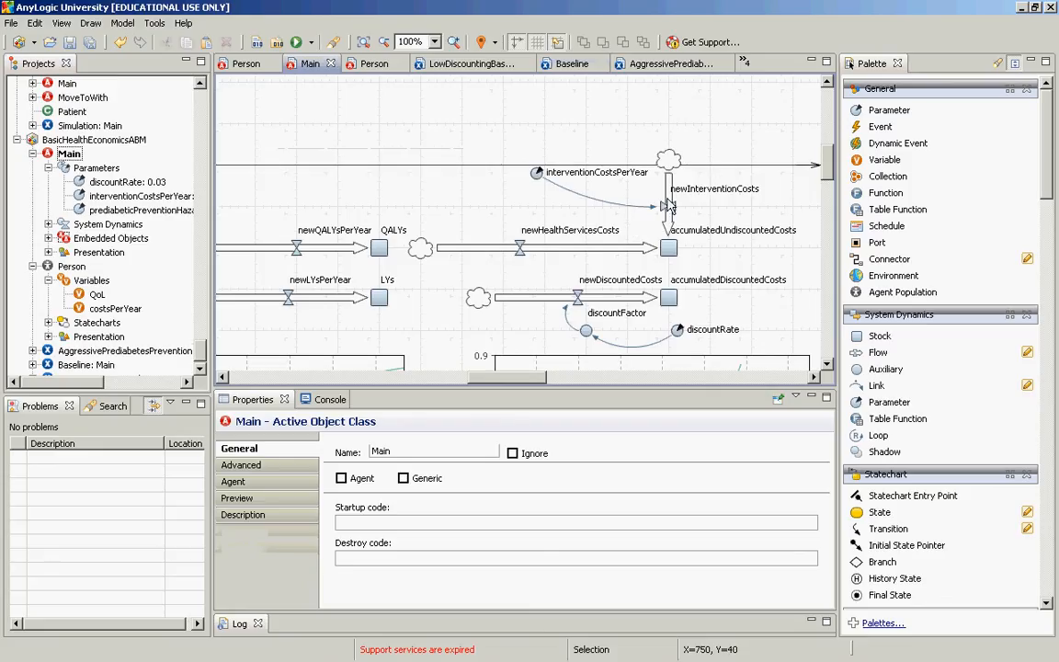
left_click(539, 177)
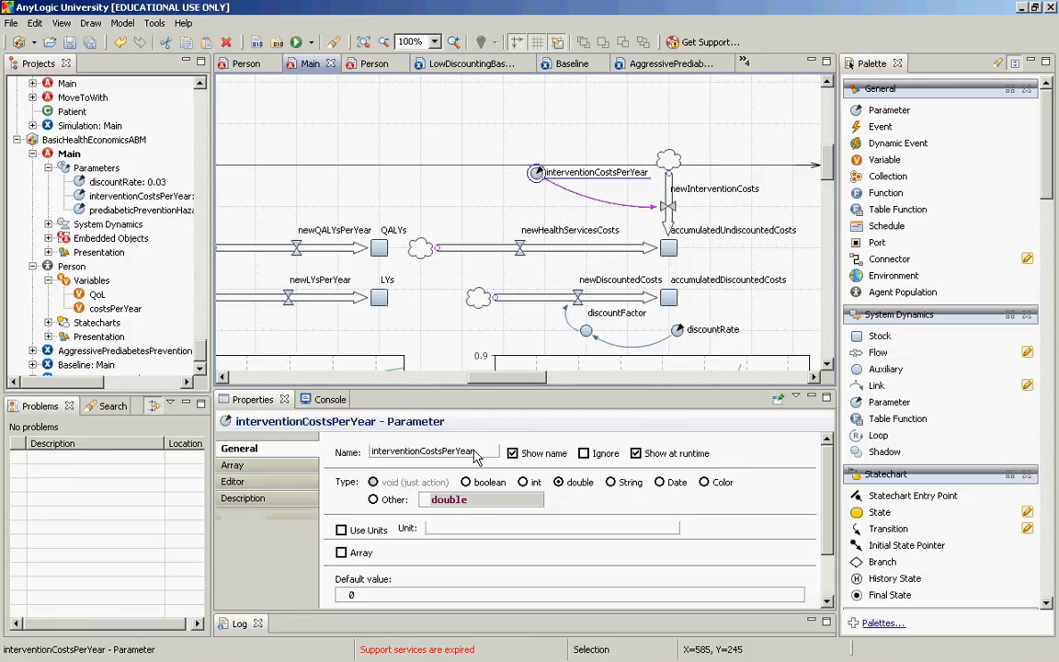
double_click(469, 453)
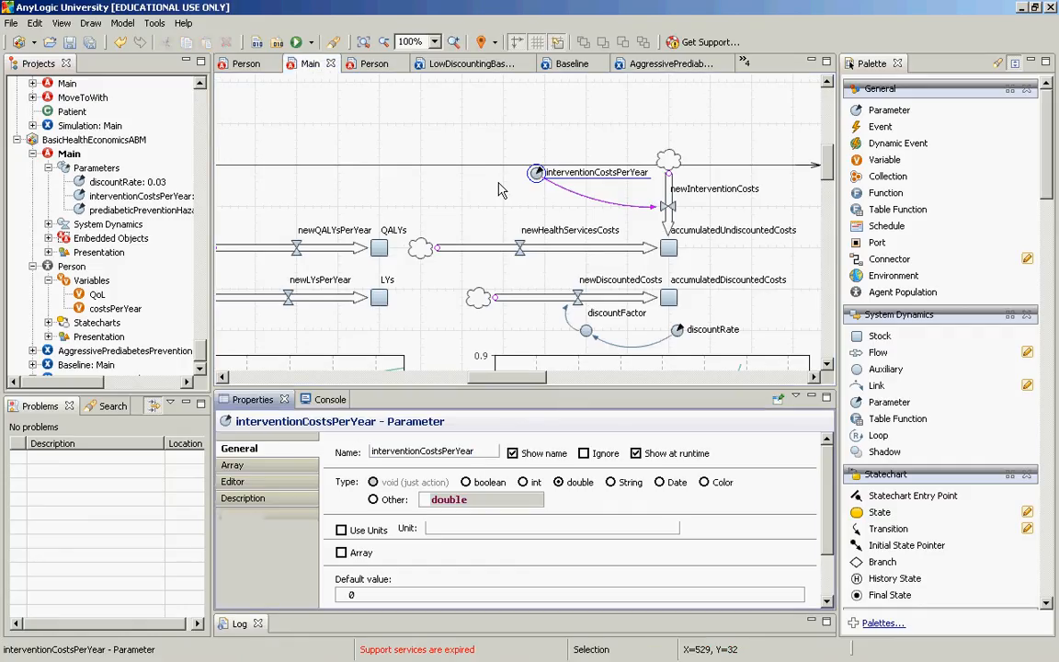
left_click(536, 176)
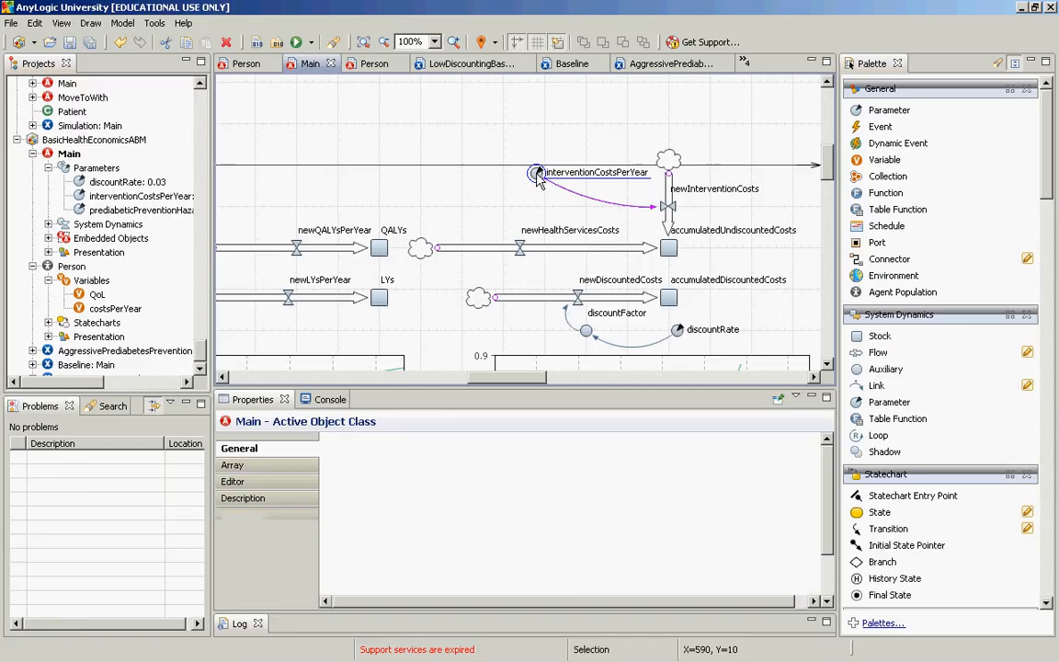
left_click(538, 178)
left_click_drag(538, 177, 414, 184)
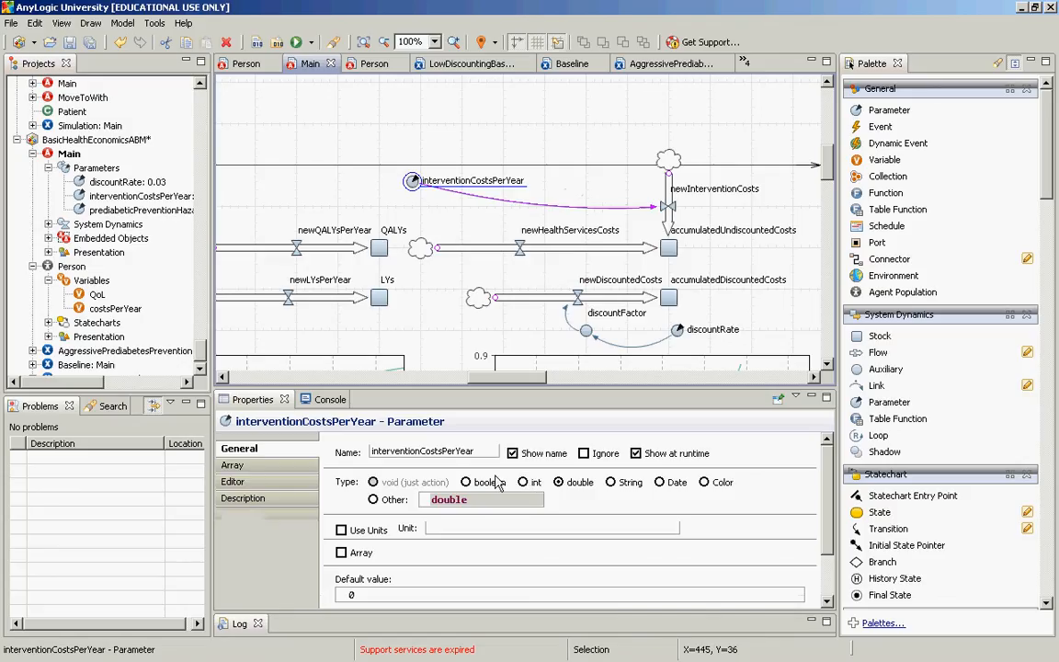
Rename the interventionCostsPerYear parameter as perNonDiabeticCapitaInterventionCostsPerYear
left_click(469, 453)
key("Home")
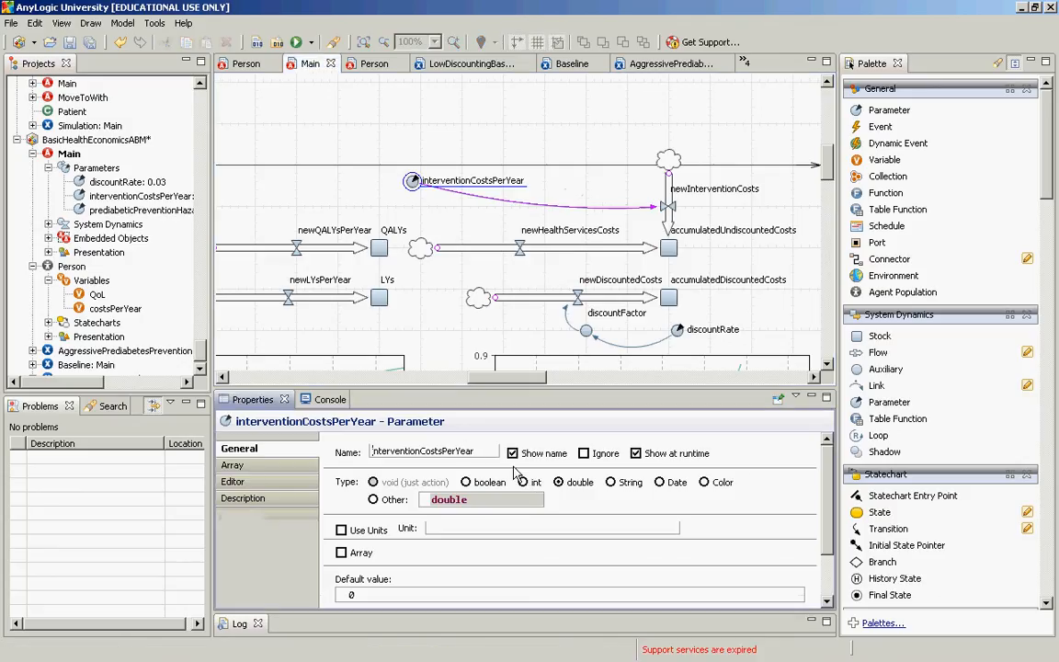
type("per")
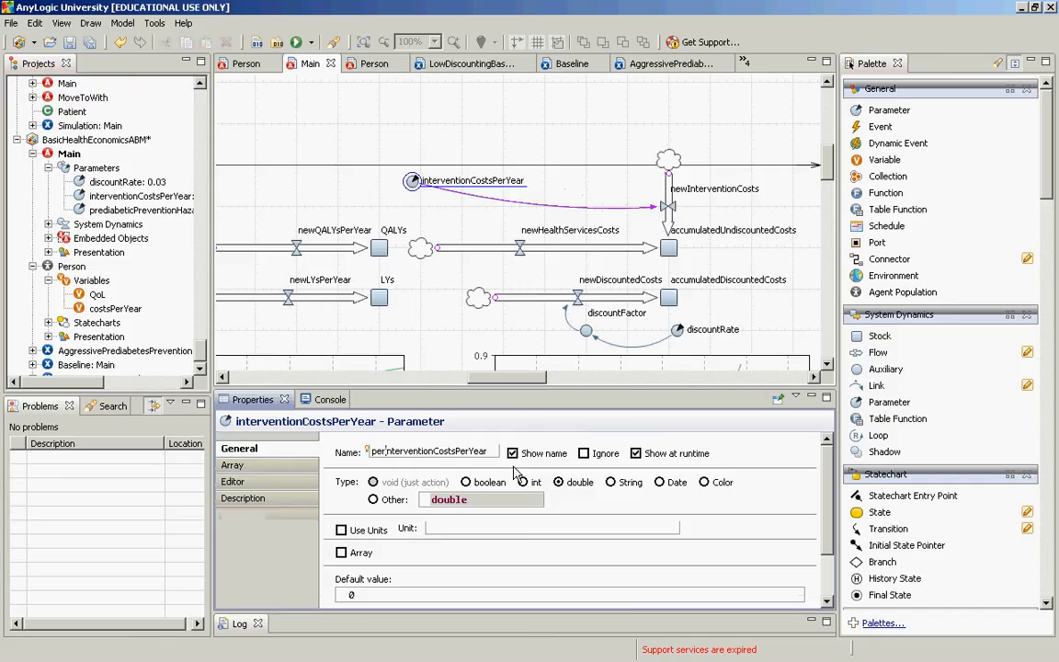
type("NonDiabet")
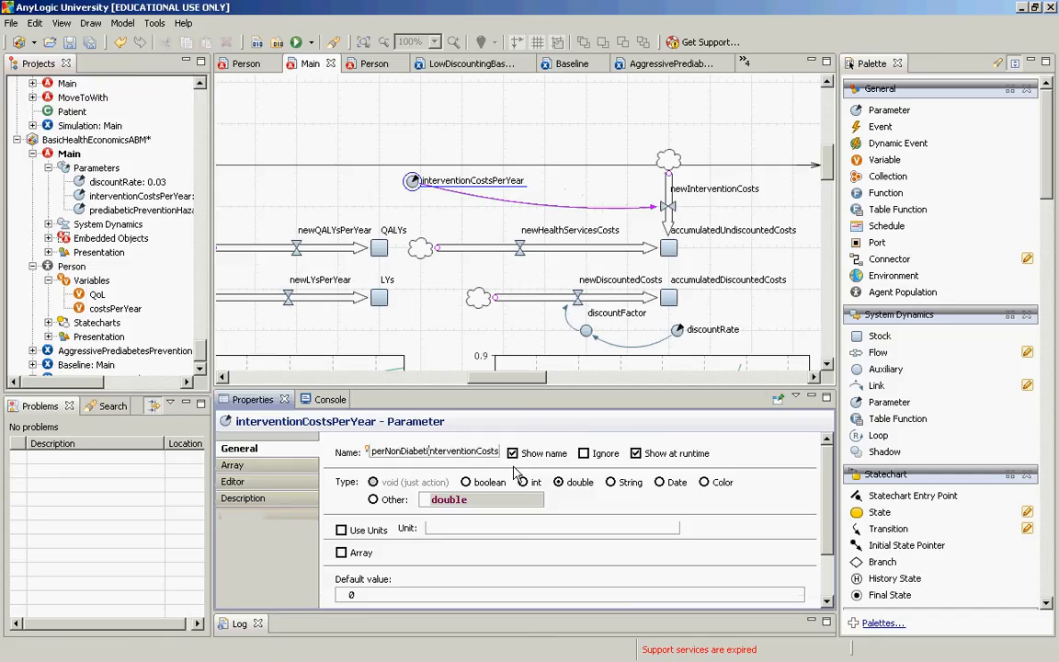
type("icCapita")
key("Delete")
type("I")
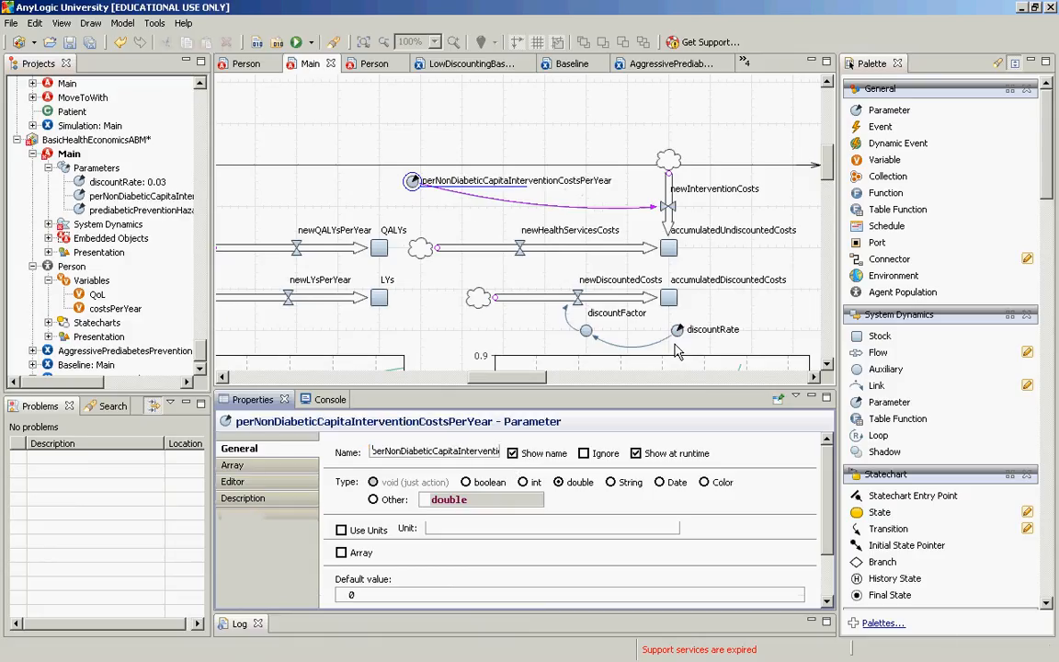
Add an auxiliary named interventionCostsPerYear between the renamed parameter and the newInterventionCosts flow
left_click(885, 369)
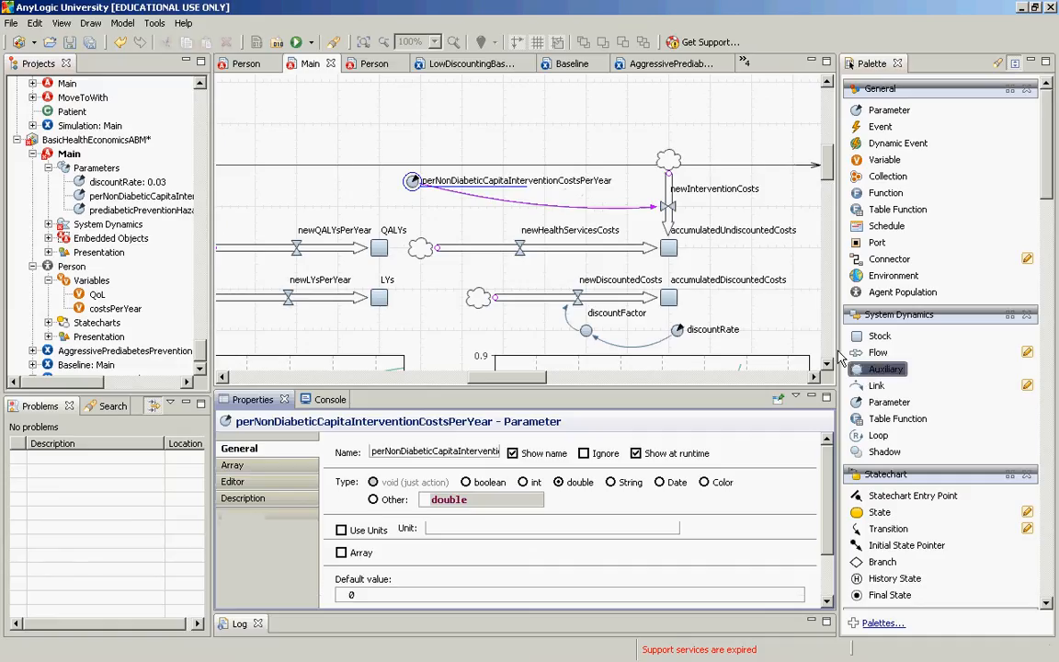
left_click(554, 221)
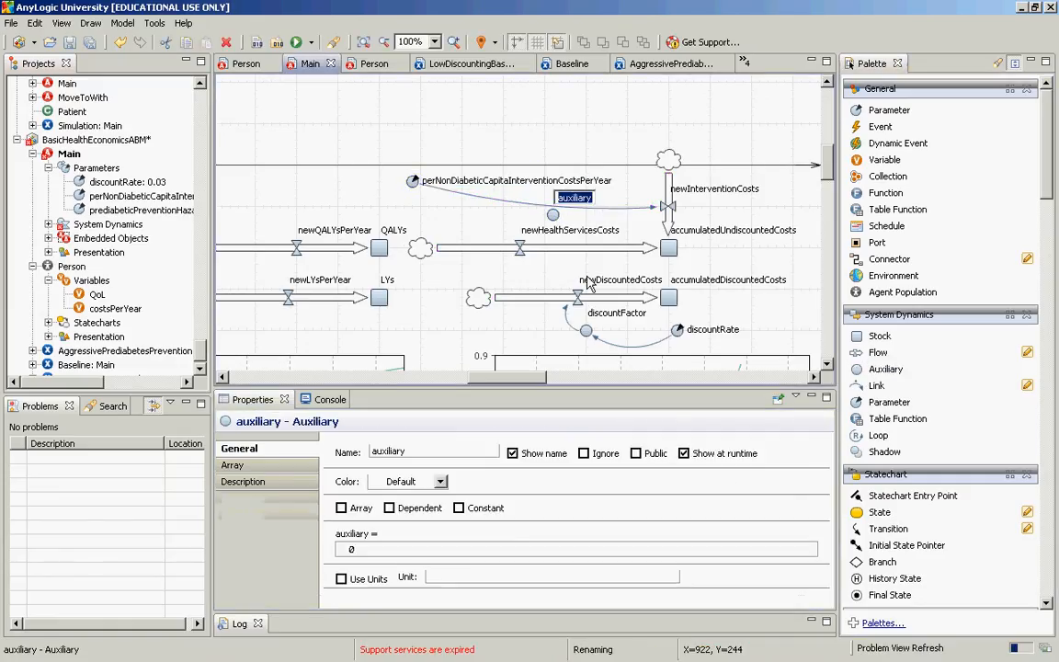
left_click(411, 456)
left_click_drag(411, 455, 338, 456)
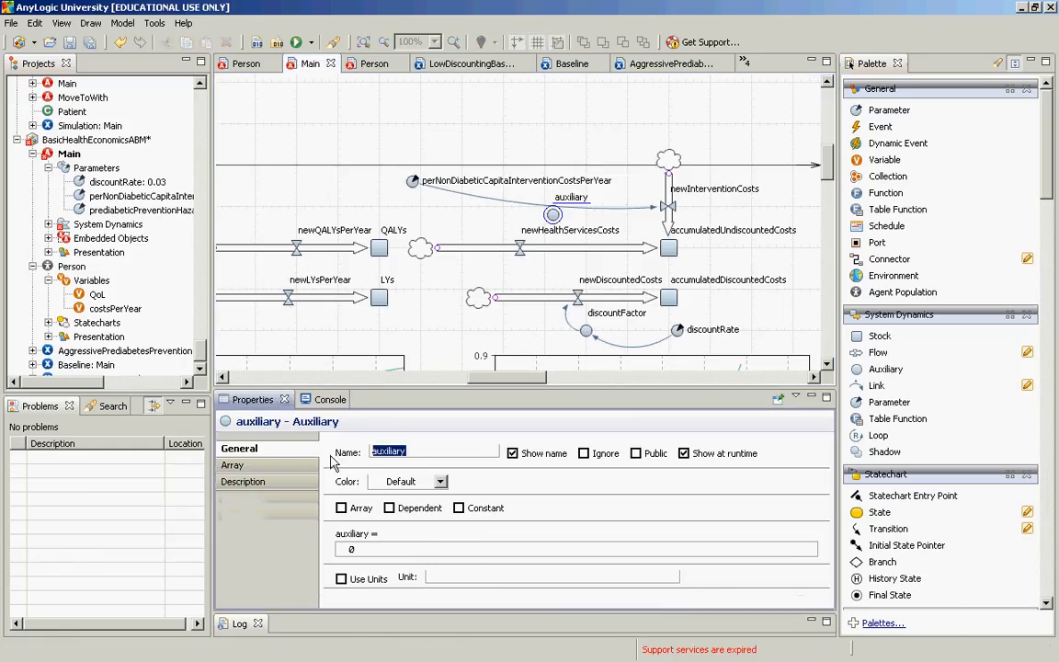
type("i")
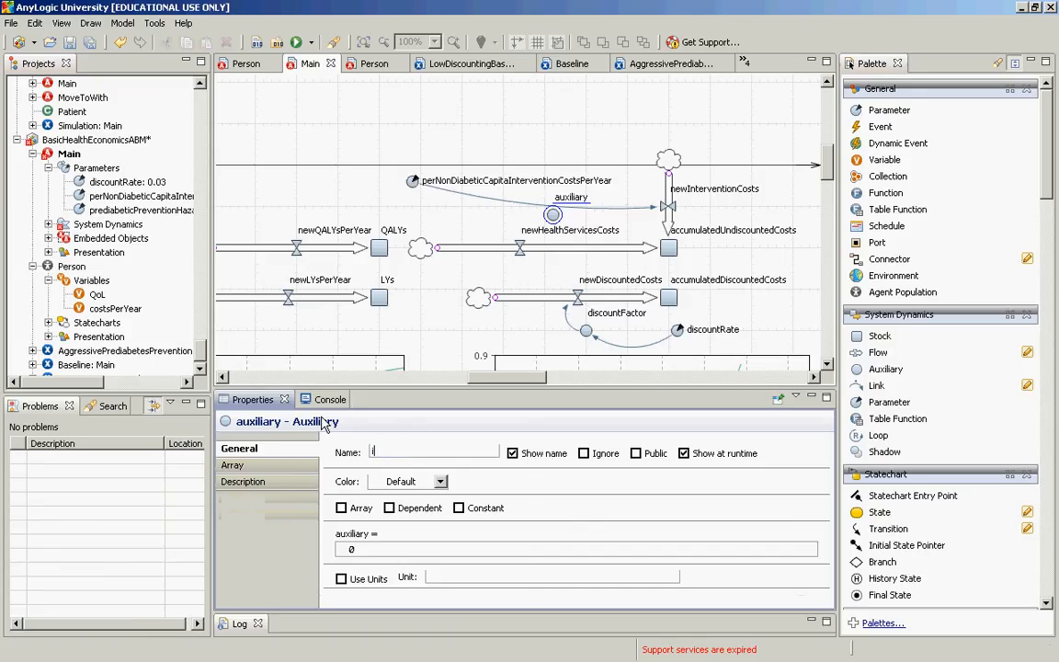
type("nterventionCostsPerYear")
key("Return")
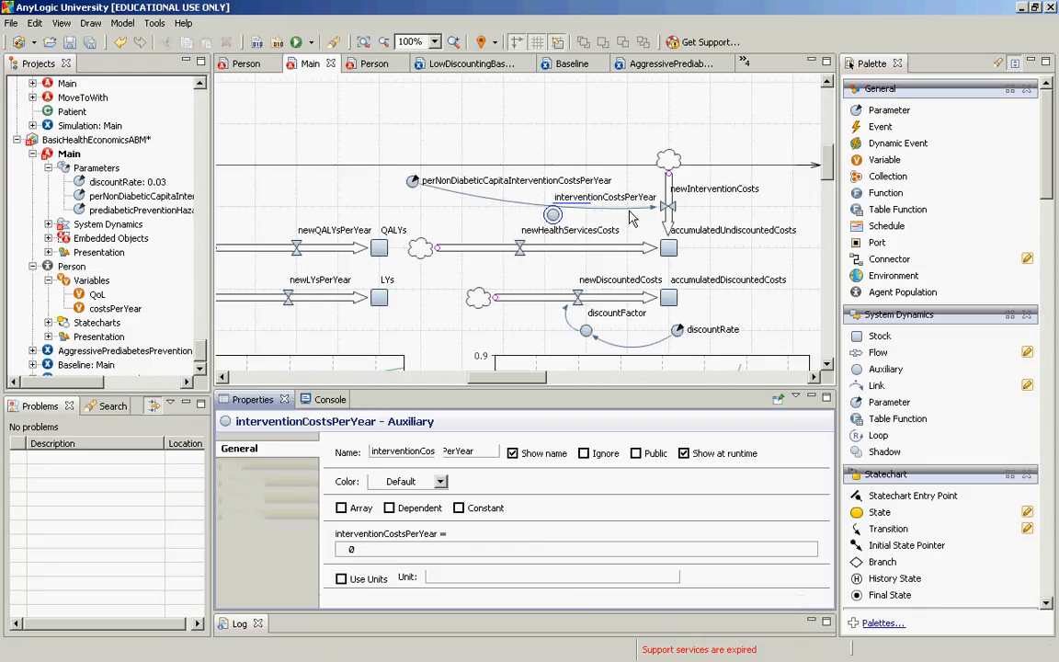
Reattach the parameter's link to end at the interventionCostsPerYear auxiliary and set the auxiliary's equation to perNonDiabeticCapitaInterventionCostsPerYear
left_click(662, 208)
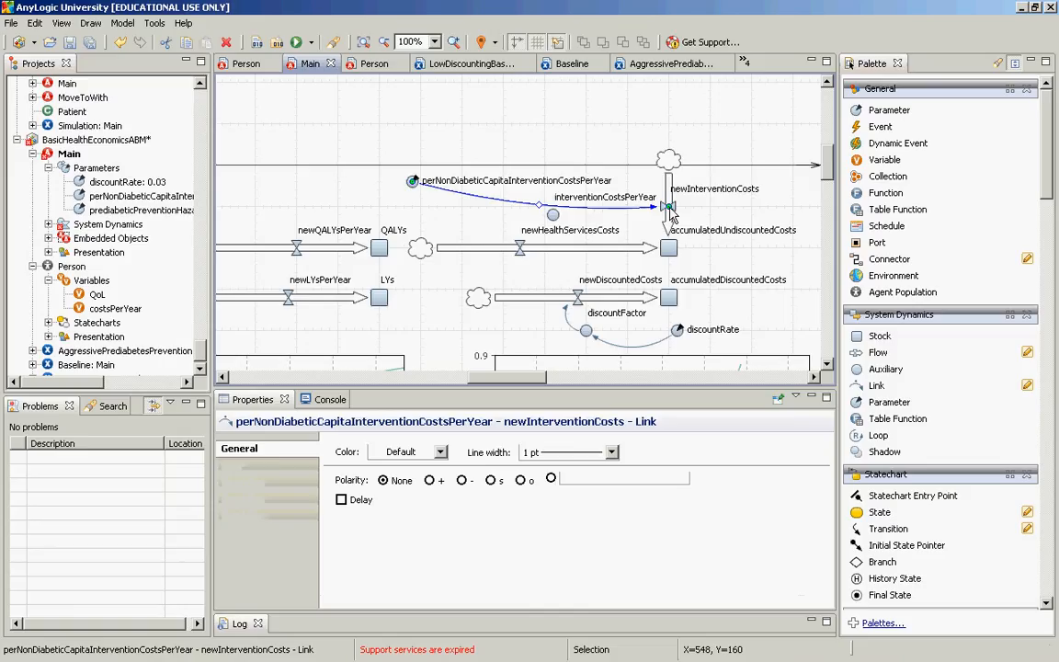
left_click_drag(668, 209, 554, 217)
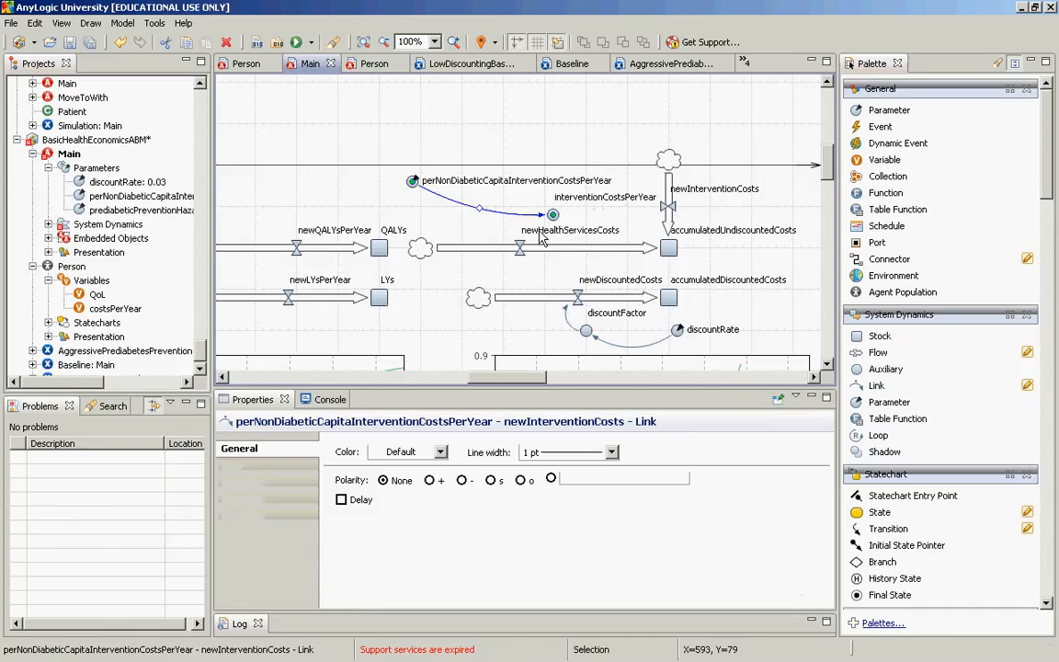
left_click_drag(553, 215, 558, 218)
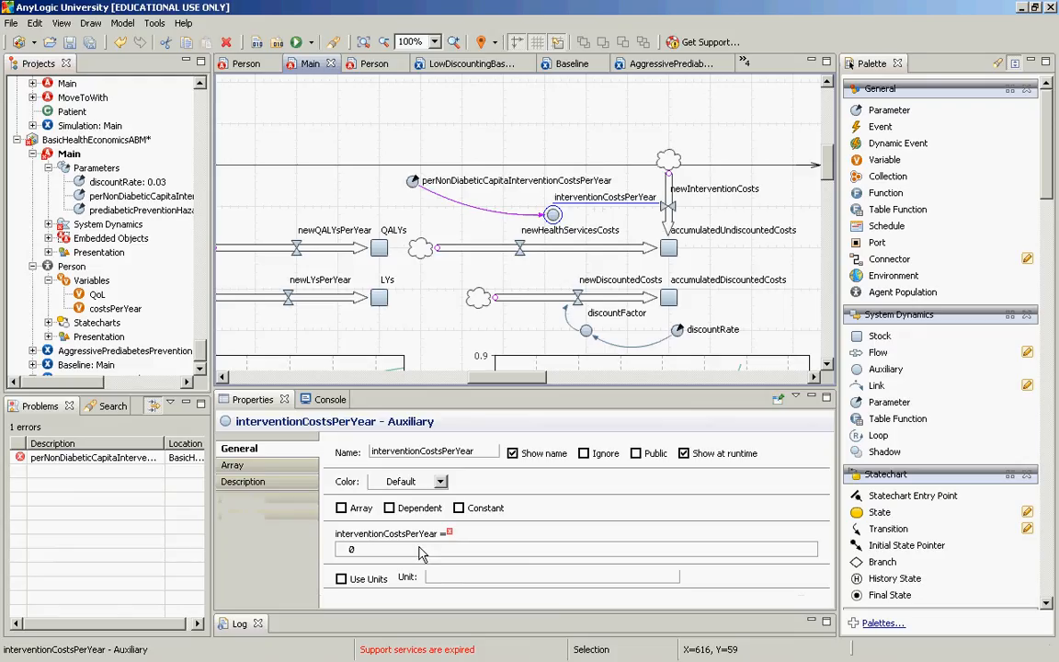
left_click(418, 550)
key("BackSpace")
type("perNo")
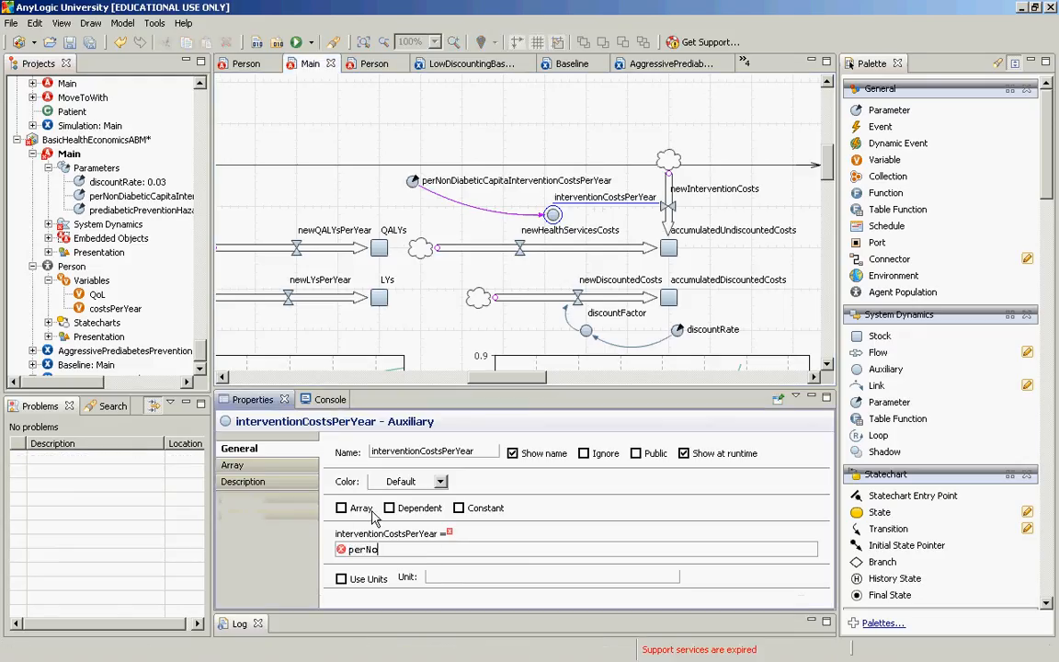
key("ctrl+space")
type("*")
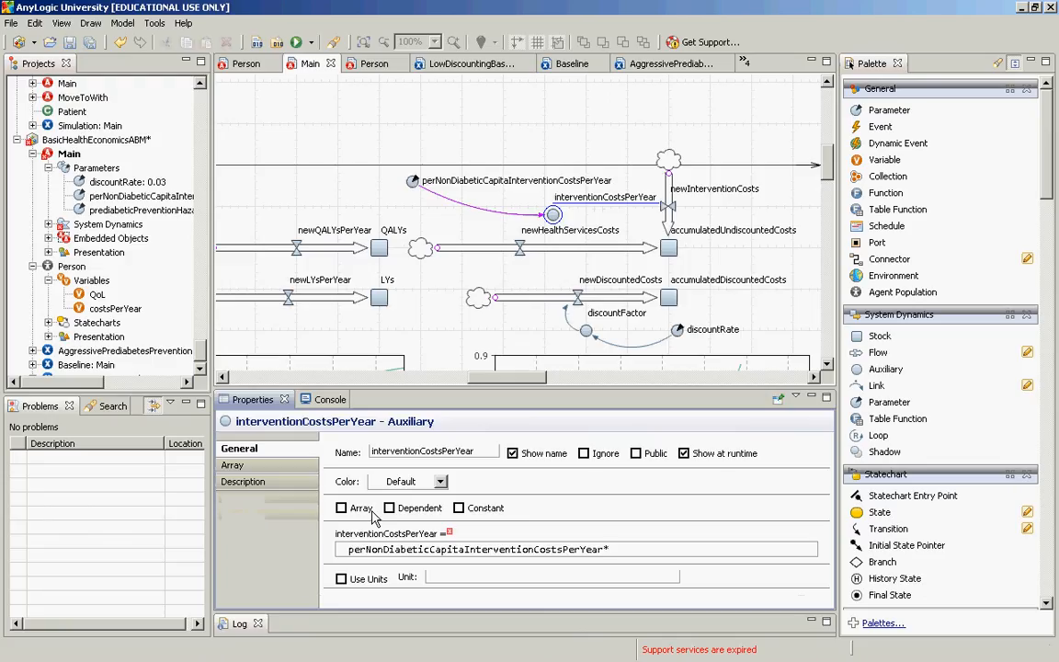
key("BackSpace")
Add a Count statistic named countOfNonDiabetics to the population object
left_click_drag(568, 290, 568, 287)
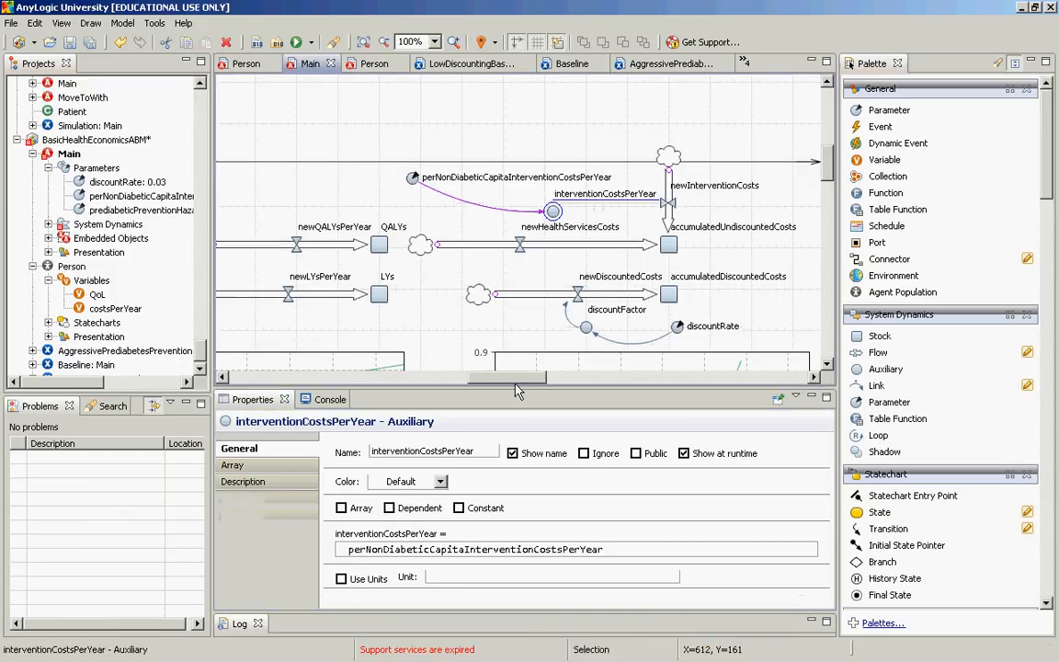
left_click_drag(518, 391, 440, 393)
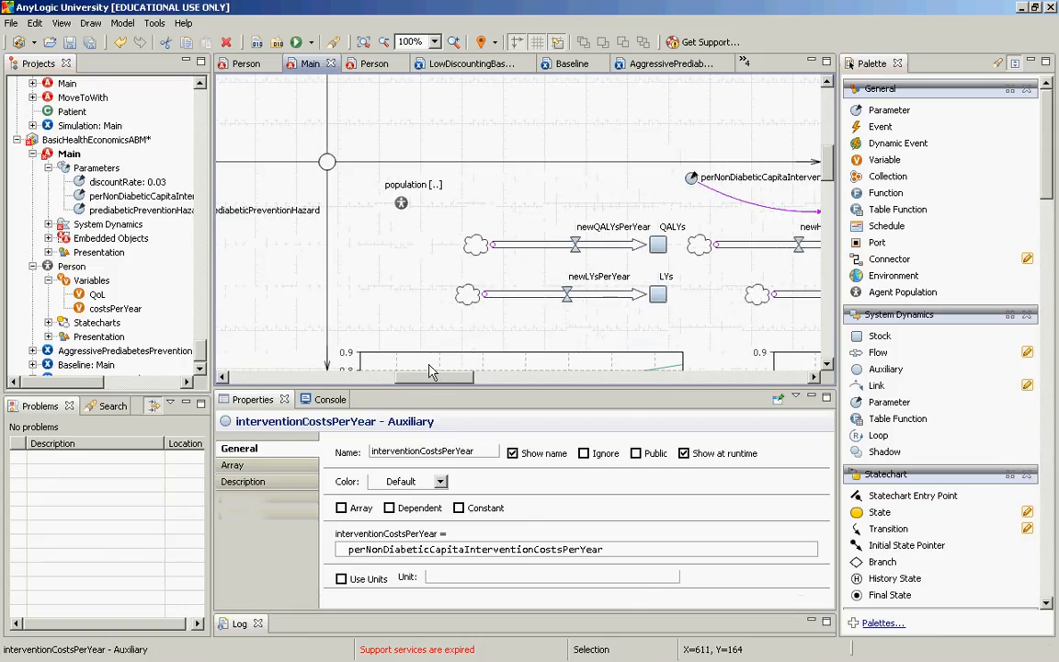
left_click(402, 203)
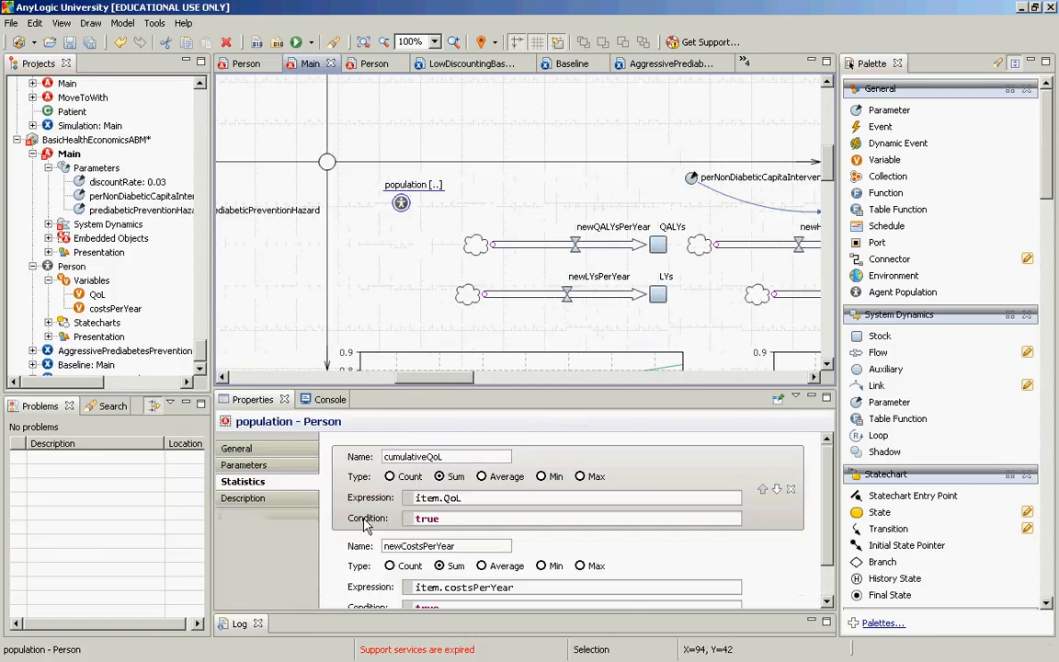
left_click(833, 517)
scroll(833, 522, "down", 1)
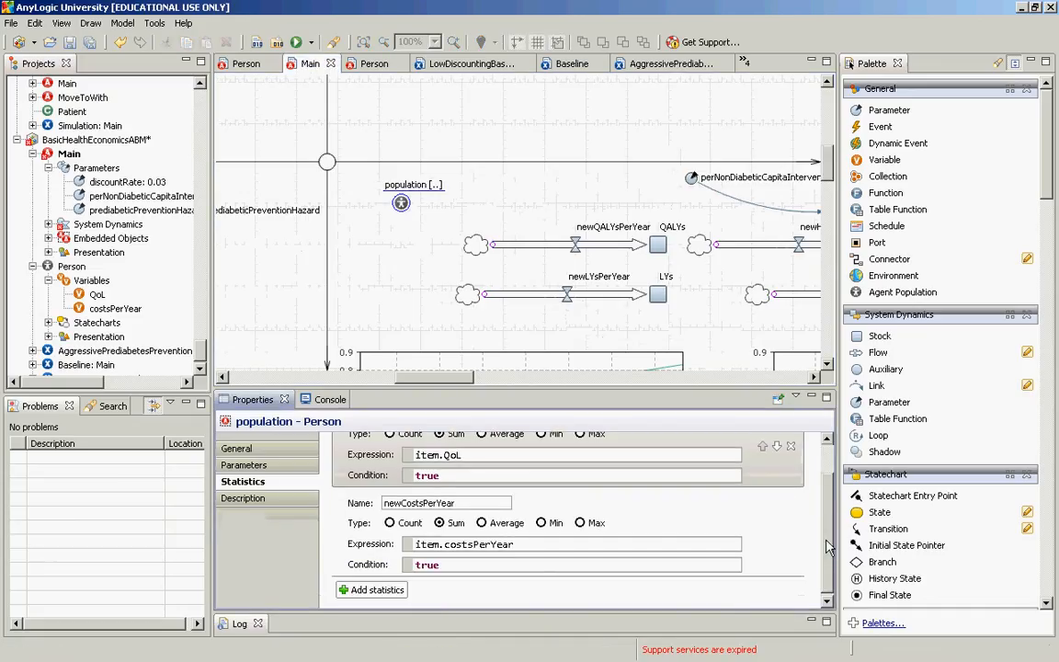
left_click(390, 591)
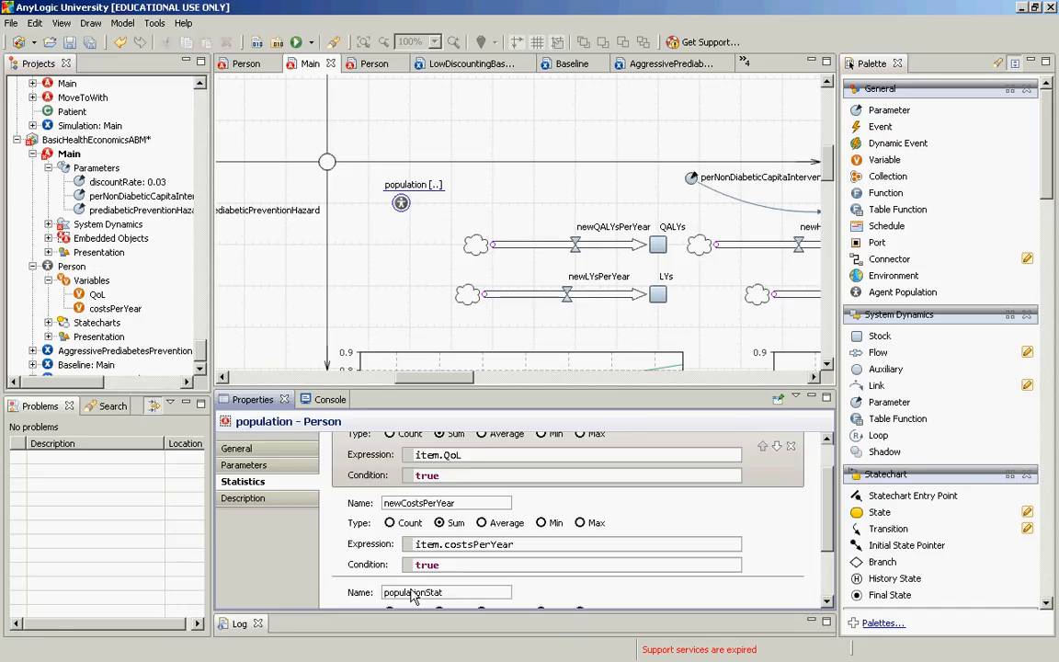
scroll(830, 530, "down", 2)
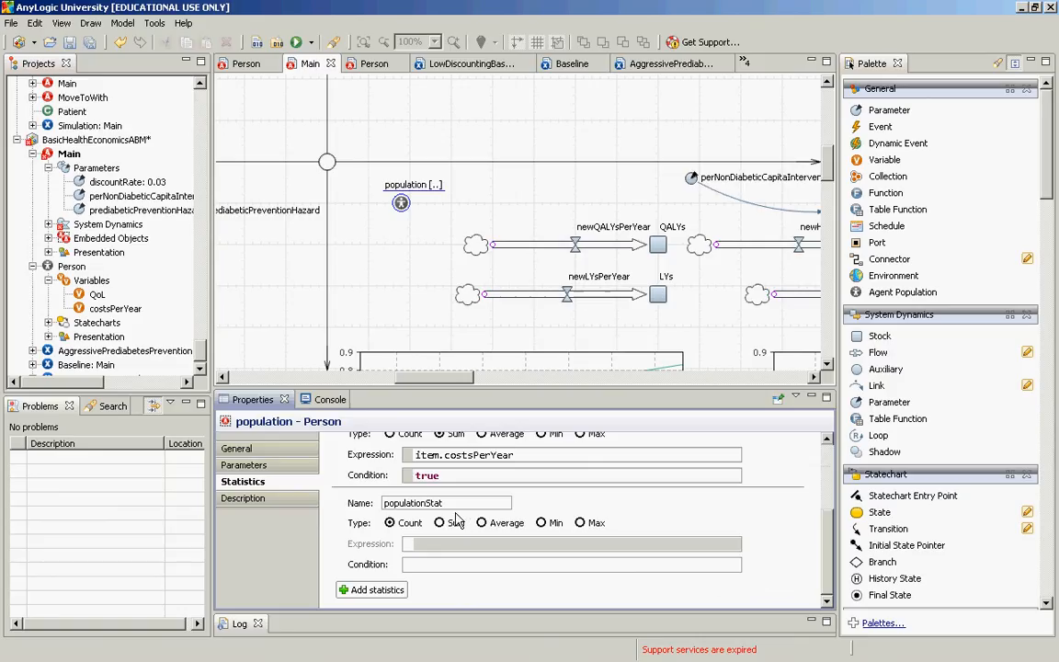
left_click_drag(452, 505, 299, 502)
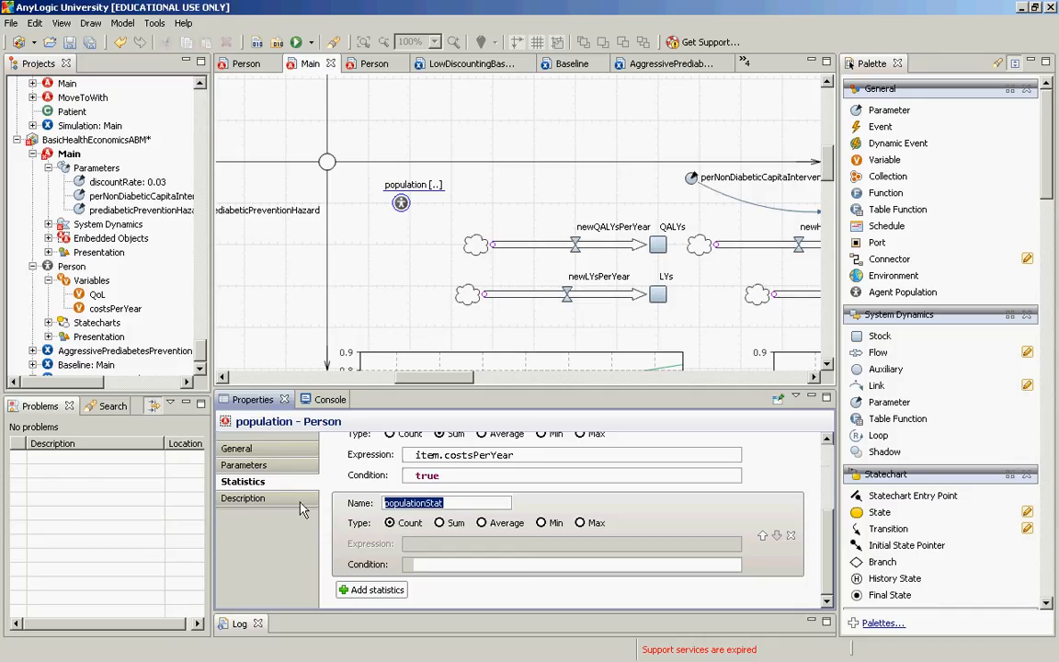
type("count")
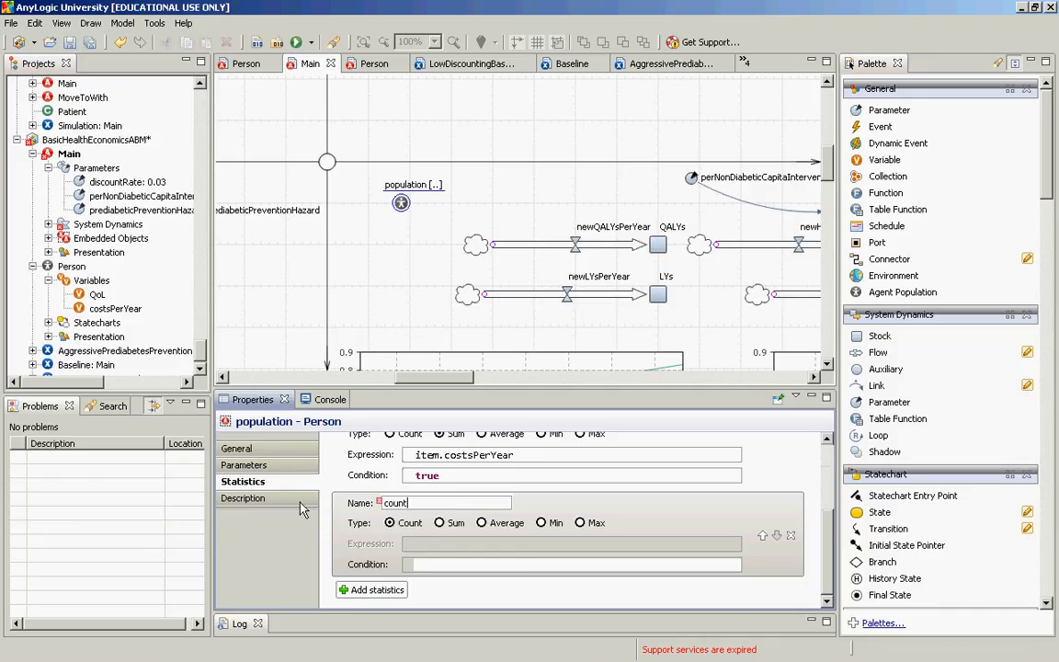
type("O")
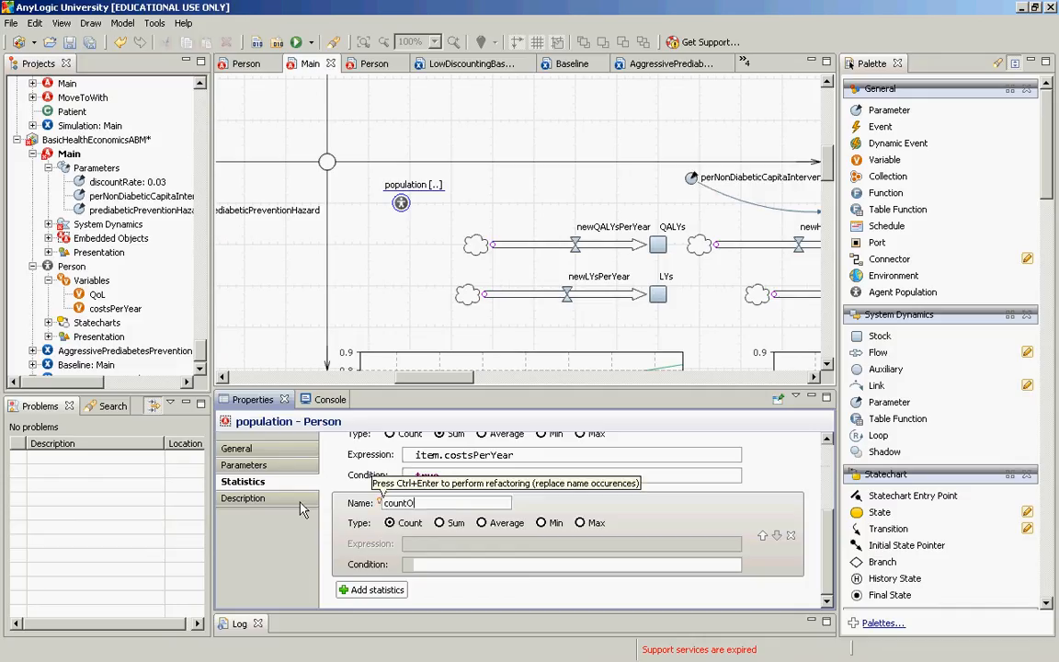
type("fNonDiabetics")
left_click(478, 568)
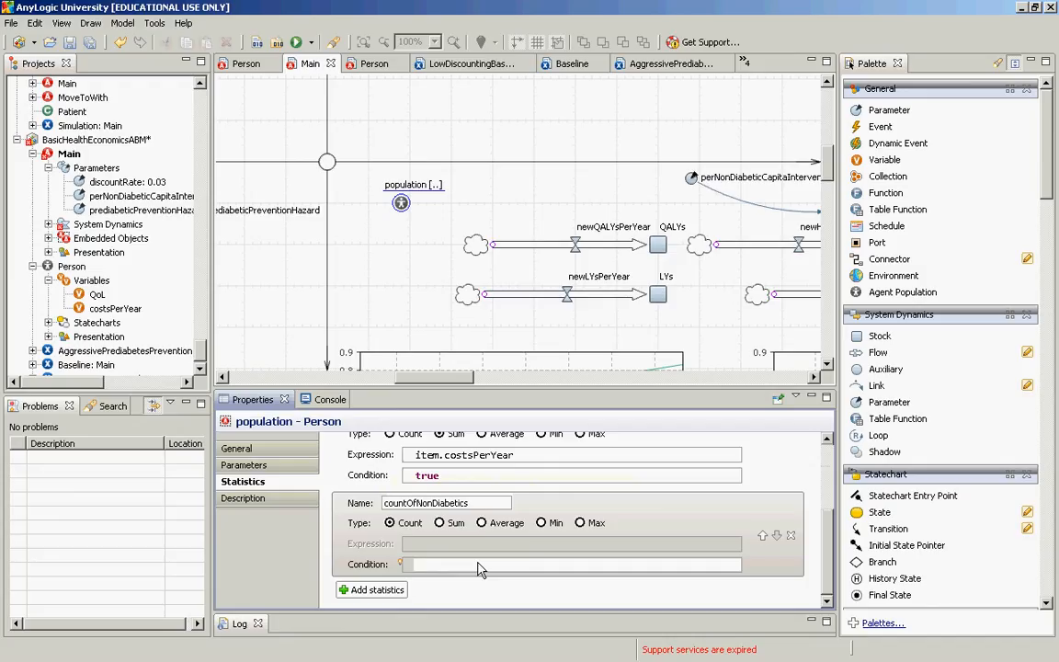
Enter item.isStateActive() as the condition of the population's countOfNonDiabetics statistic, after checking the Person class
double_click(58, 270)
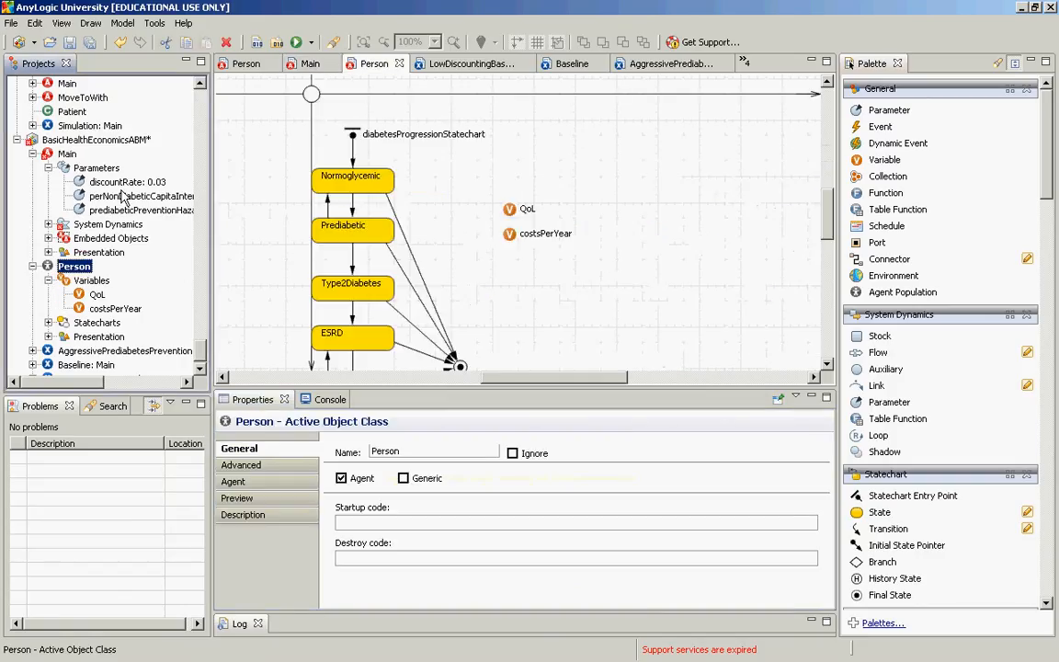
double_click(64, 154)
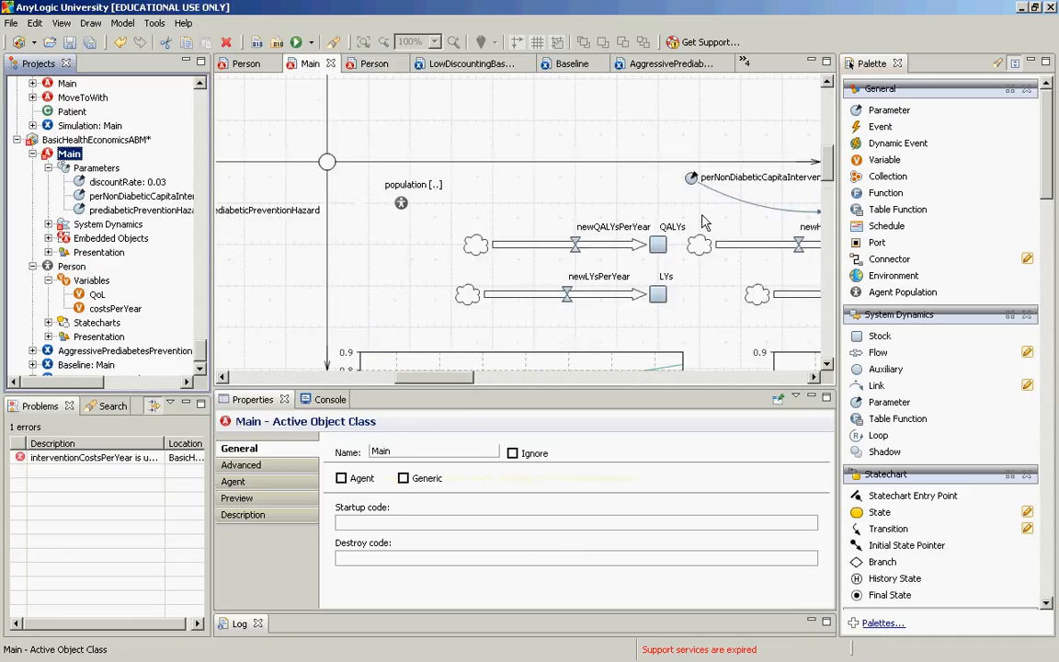
left_click(403, 202)
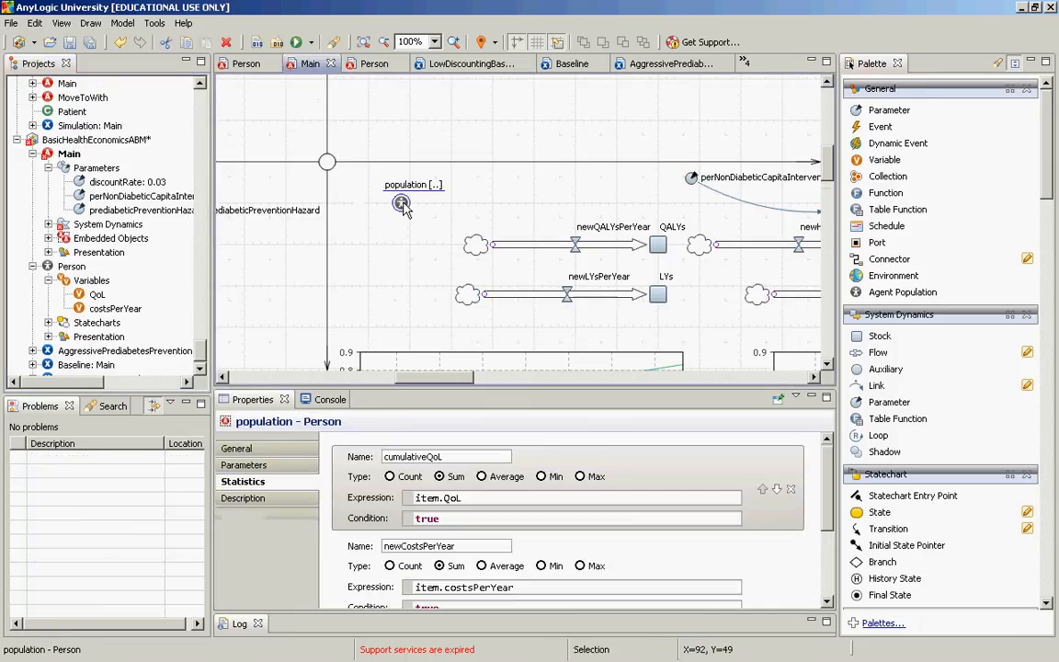
left_click_drag(829, 497, 818, 593)
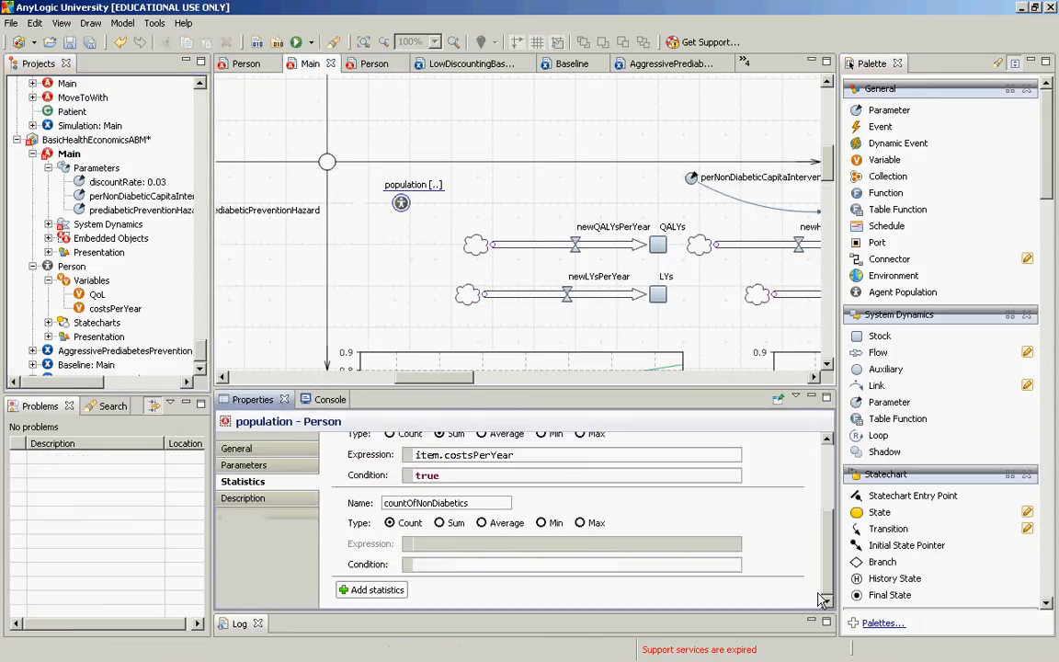
left_click(452, 561)
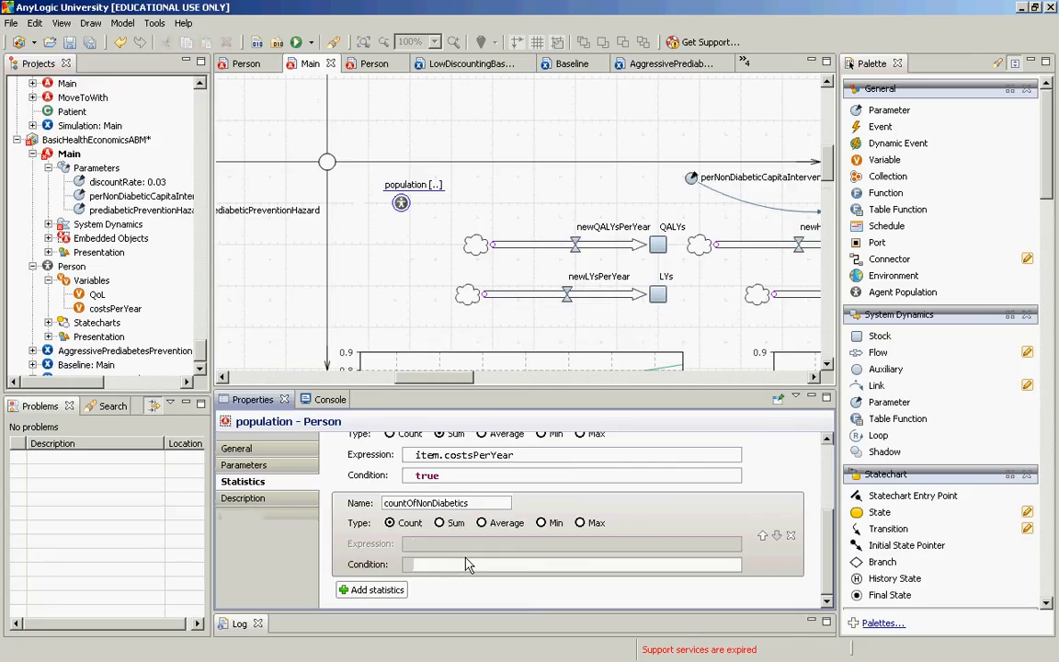
type("item.isStateActive()")
key("Left")
Expand Person's diabetesProgressionStatechart in the project tree and extend the countOfNonDiabetics condition to item.diabetesProgressionStatechart.isStateActive()
left_click(48, 324)
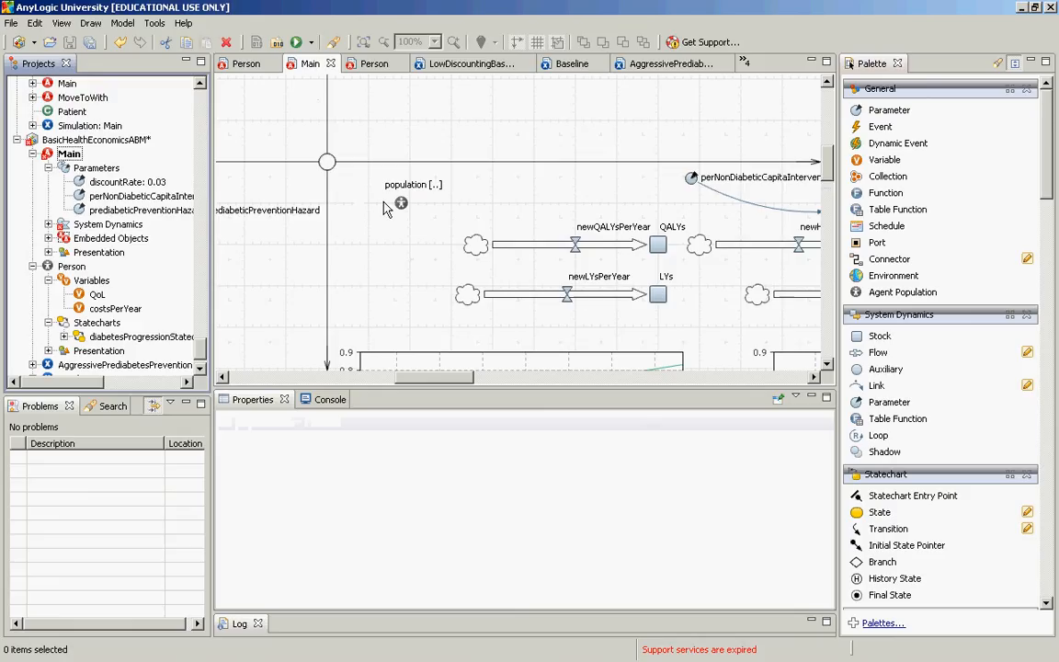
left_click(64, 338)
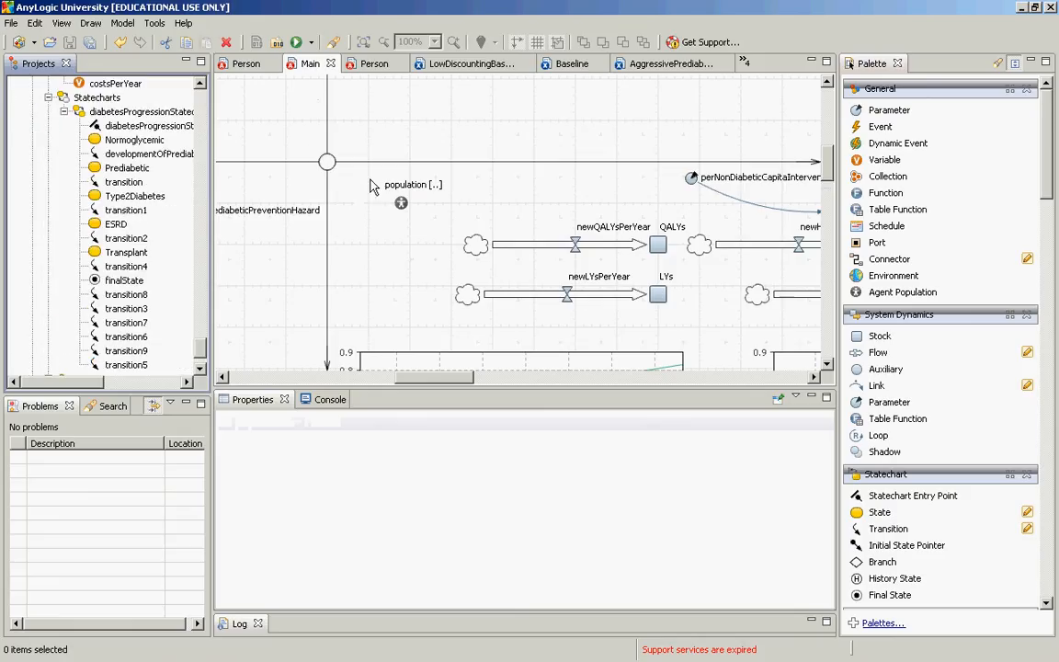
left_click(401, 204)
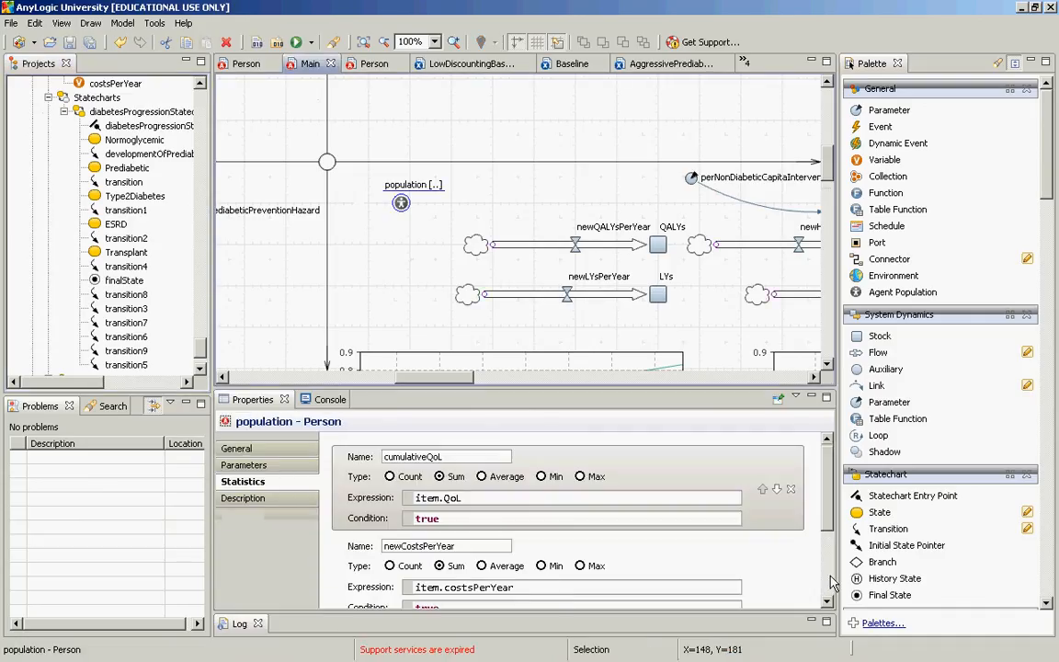
scroll(831, 582, "down", 3)
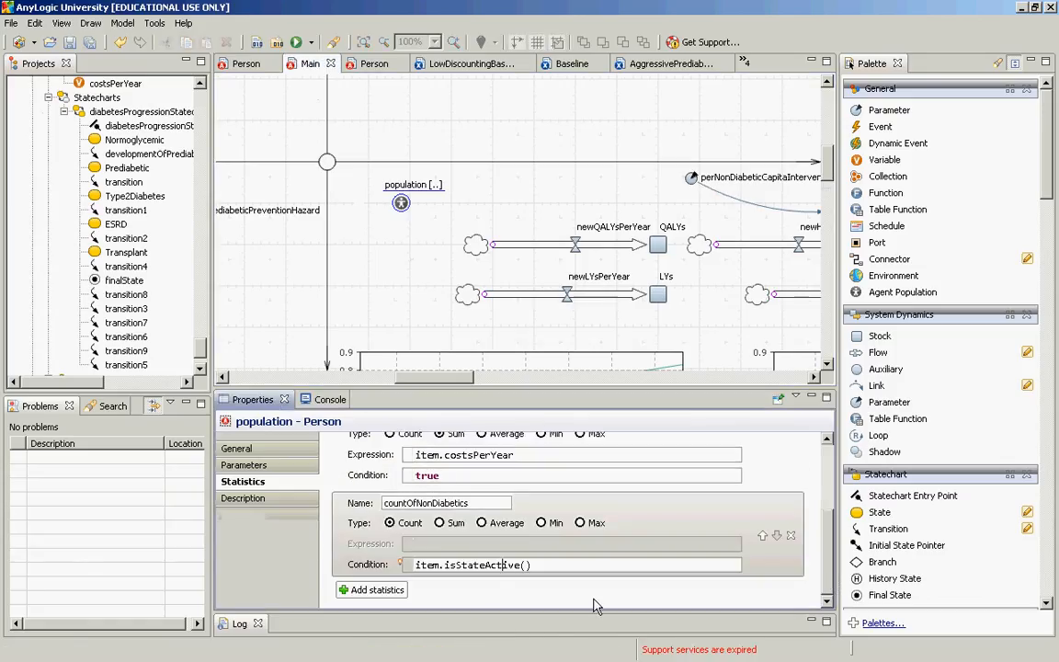
key("Right")
key("Right")
key("Right")
key("ctrl+Left")
type("diabetes")
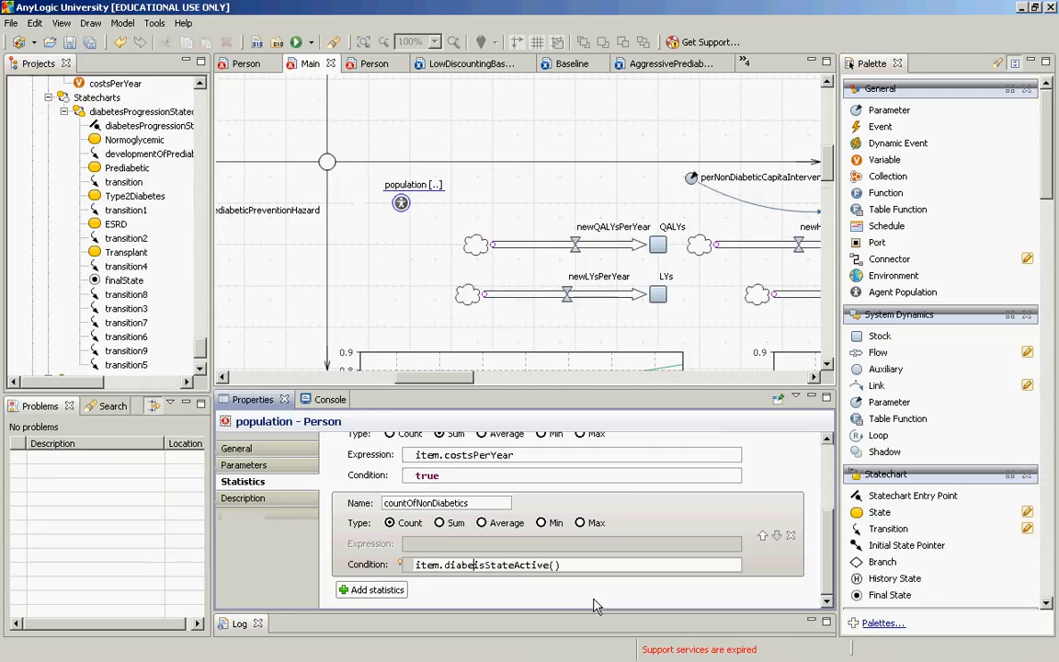
type("Progression")
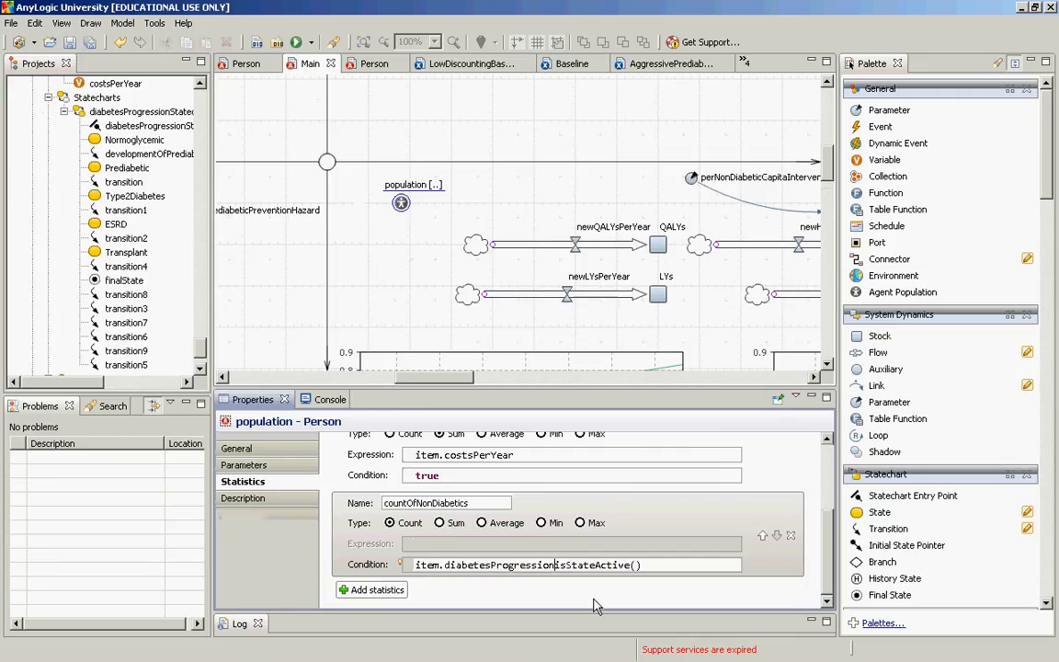
type("Statechart.")
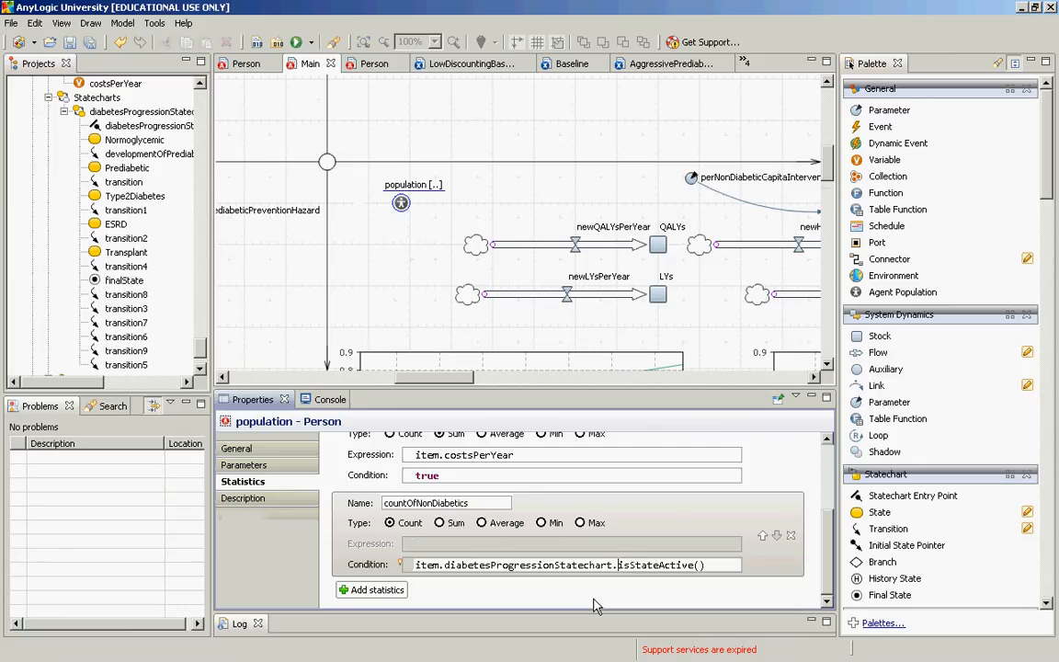
key("ctrl+space")
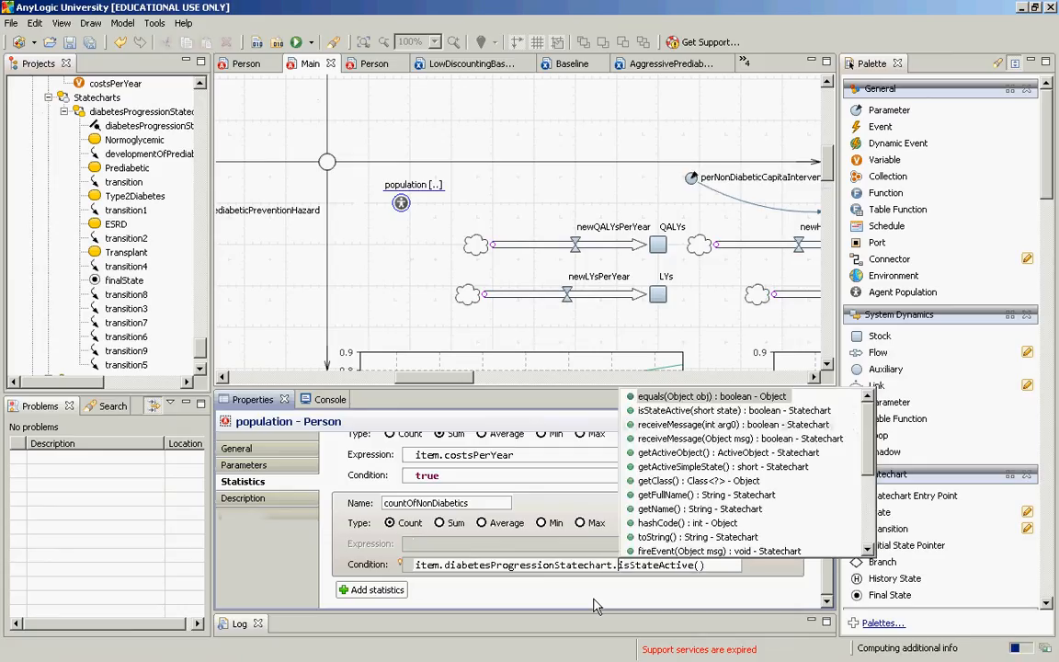
key("Escape")
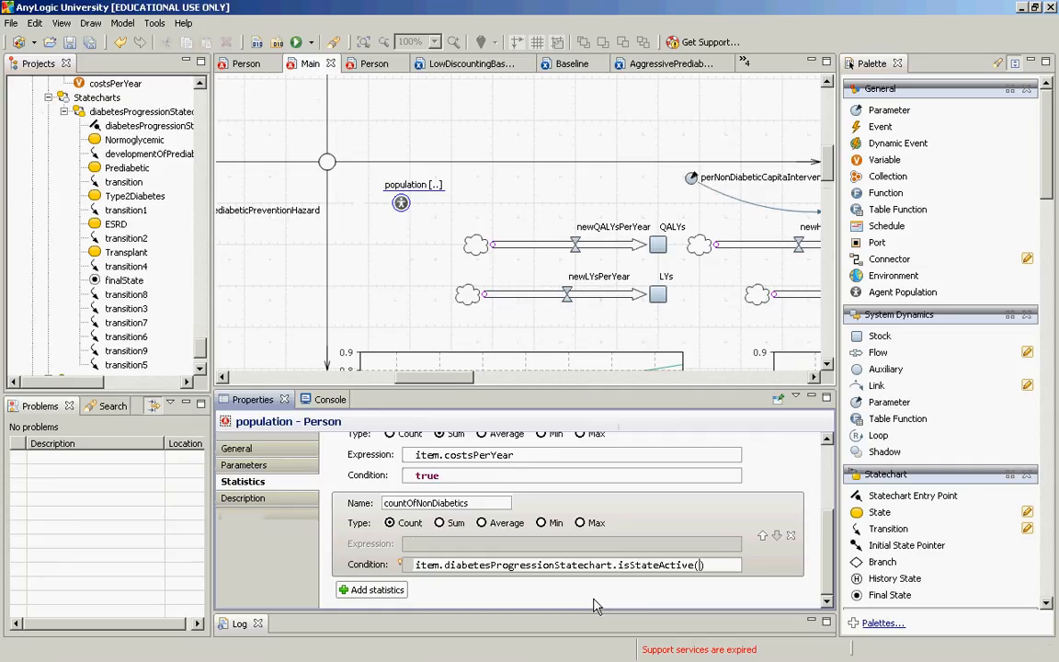
Pass Person.Normoglycemic as the argument of isStateActive in the countOfNonDiabetics condition
type("Person")
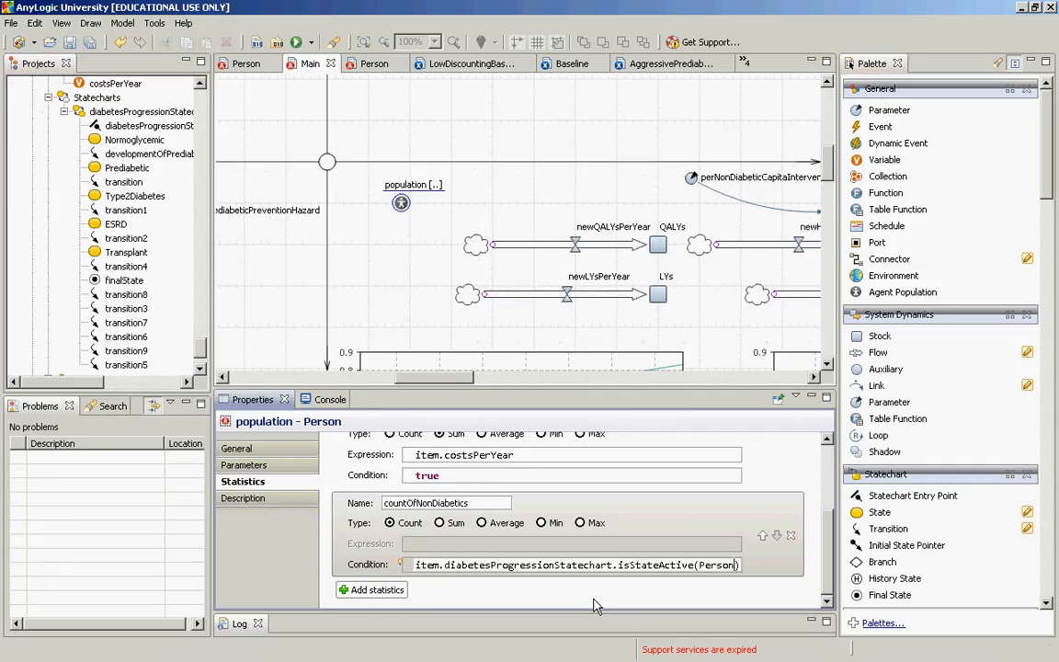
type(".")
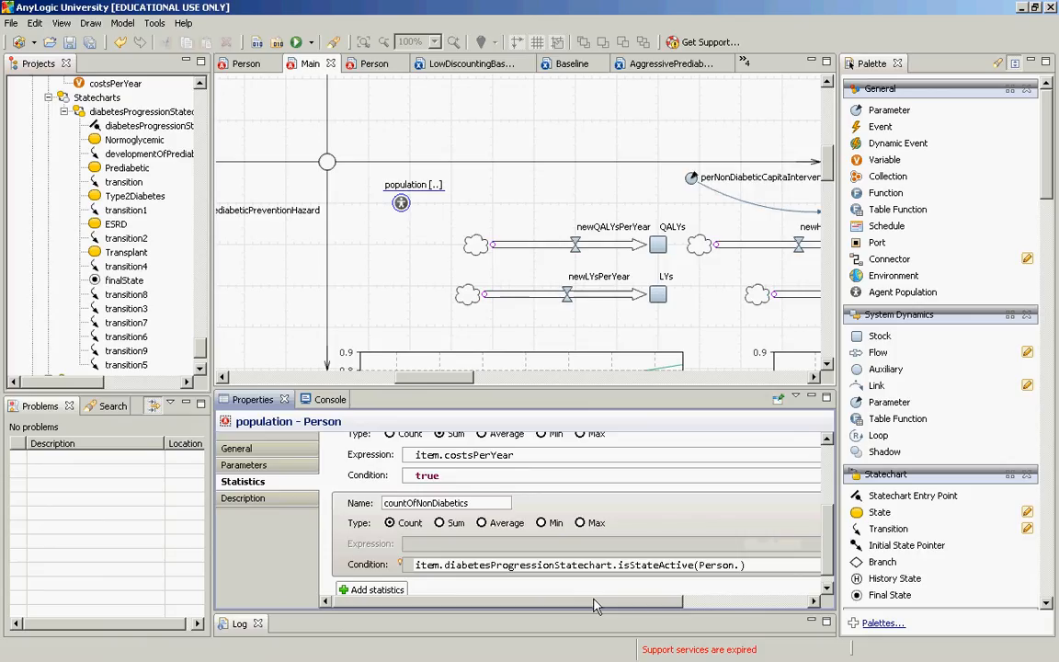
type("Normoglycemic)")
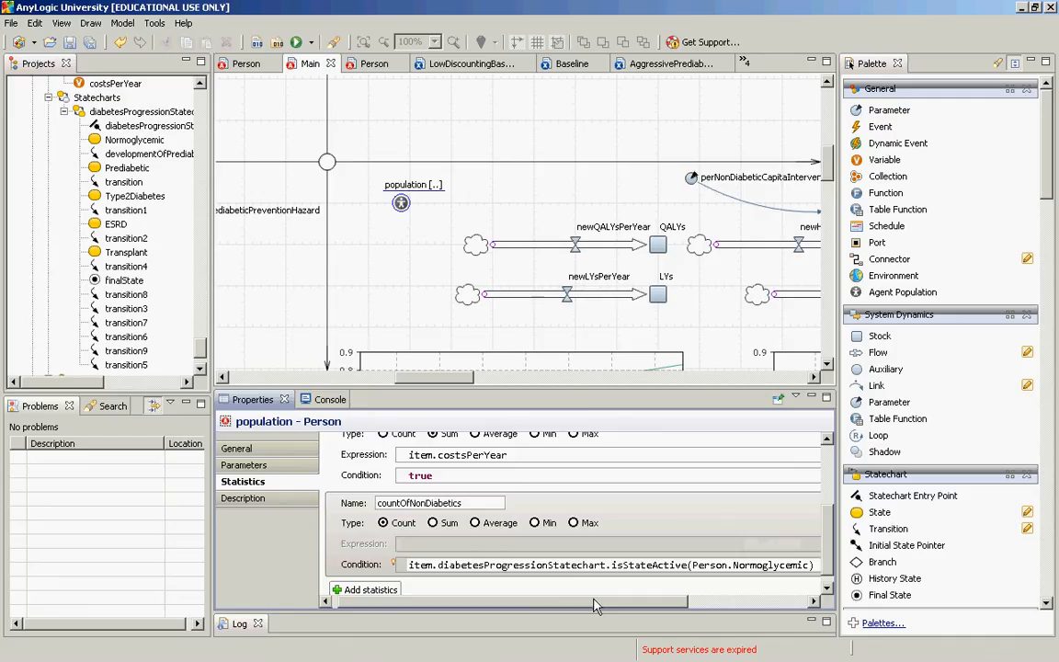
Append the || operator to the condition and duplicate the Normoglycemic clause after it, removing the surplus trailing operator
type(" ||")
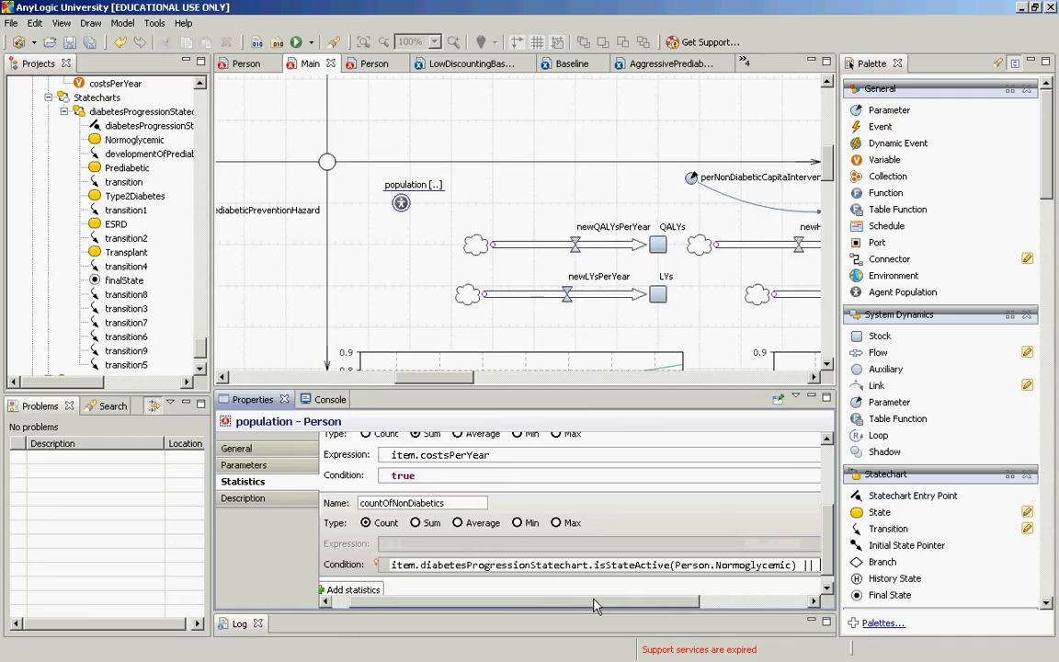
key("ctrl+a")
key("ctrl+c")
key("End")
key("ctrl+v")
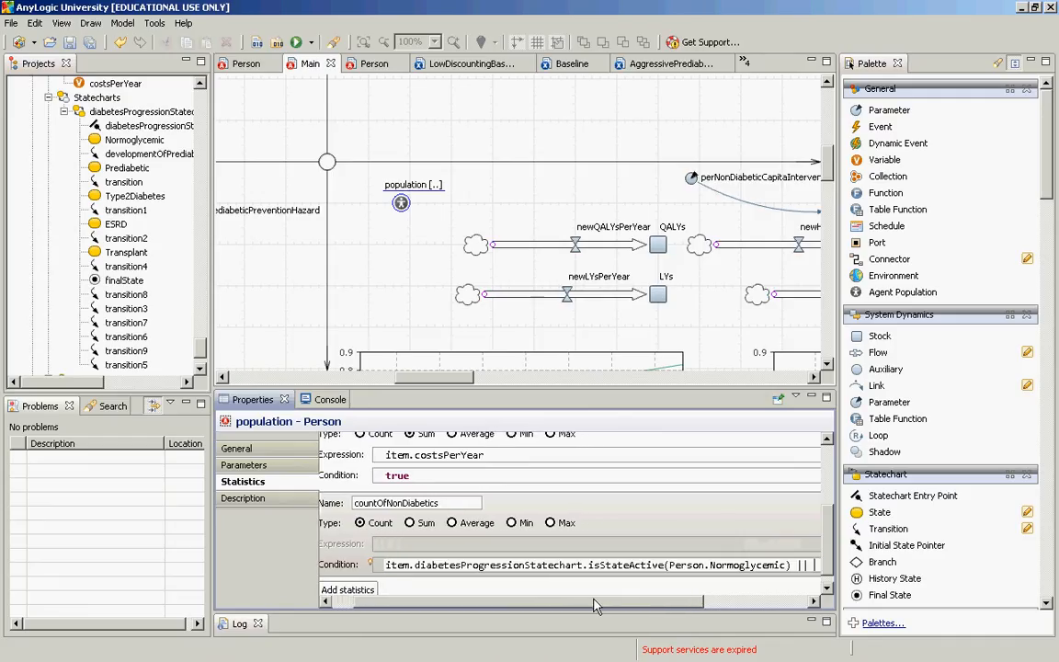
key("shift+Left")
key("shift+Left")
key("shift+Left")
key("shift+Left")
key("shift+Left")
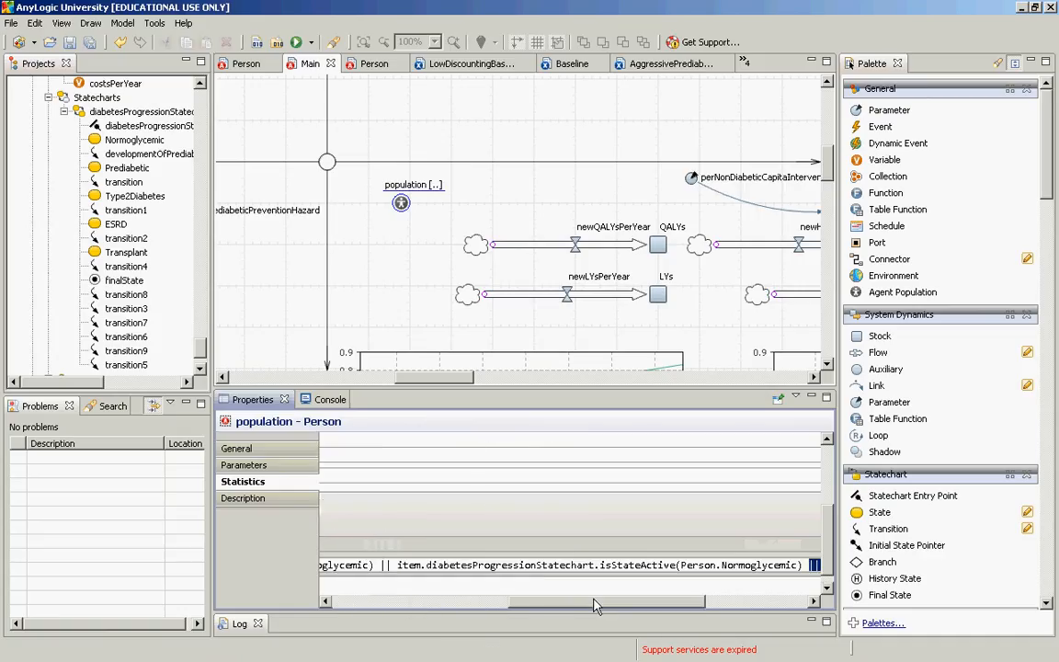
key("shift+Right")
key("Delete")
Replace Normoglycemic with Prediabetic in the second clause of the countOfNonDiabetics condition
key("Left")
key("shift+Left")
key("shift+Left")
key("shift+Left")
key("shift+Left")
key("shift+Left")
key("shift+Left")
key("shift+Left")
key("shift+Left")
key("shift+Left")
key("shift+Left")
key("shift+Left")
key("shift+Left")
key("shift+Left")
type("Prediabetic")
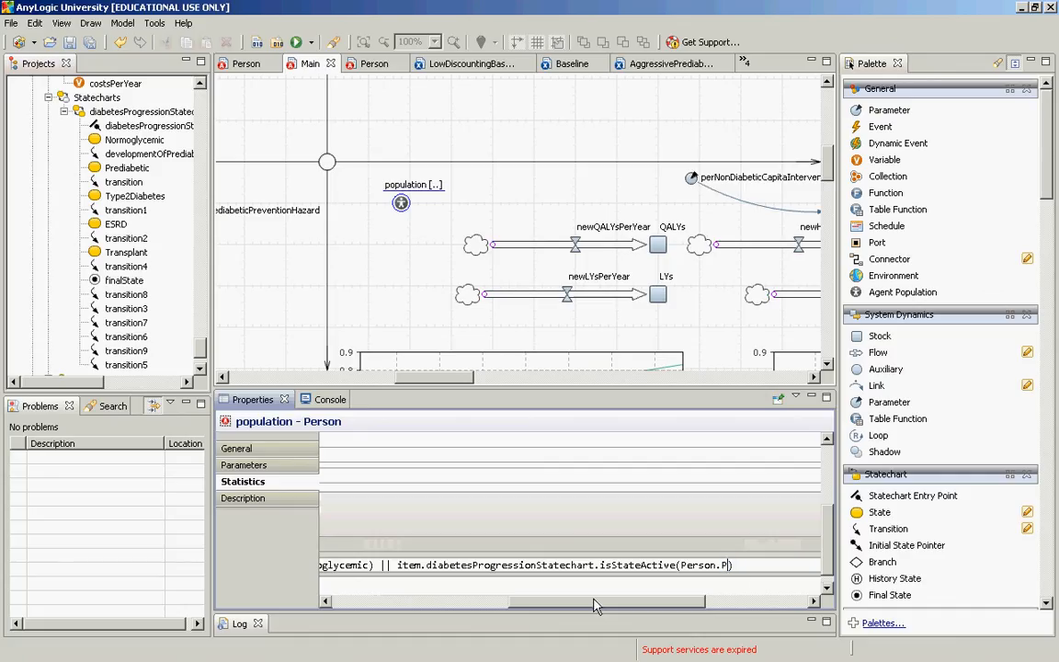
Examine the condition's first clause part by part: item, diabetesProgressionStatechart, isStateActive and the Person.Normoglycemic argument
key("Left")
key("Left")
key("Left")
key("Left")
key("Left")
key("Left")
key("Left")
key("Left")
key("Left")
key("Left")
key("Left")
key("Left")
key("Left")
key("Left")
key("Left")
key("Left")
key("Left")
key("Left")
key("Left")
key("Left")
key("Left")
key("Left")
key("Left")
key("Left")
key("Left")
key("Left")
key("Left")
key("Left")
key("Left")
key("Left")
key("Left")
key("Left")
key("Left")
key("Left")
key("Left")
key("Left")
key("Left")
key("Left")
key("Left")
key("Left")
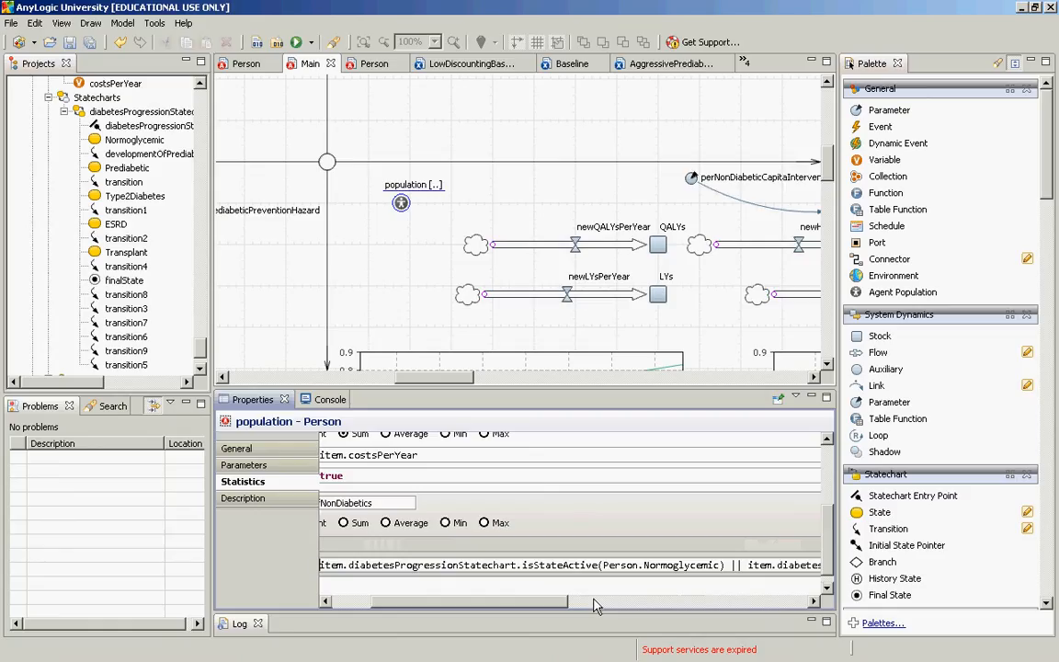
key("shift+Right")
key("shift+Right")
key("shift+Right")
key("shift+Right")
key("shift+Right")
key("shift+Right")
key("shift+Right")
key("shift+Right")
key("shift+Right")
key("shift+Right")
key("shift+Right")
key("shift+Right")
key("shift+Right")
key("shift+Right")
key("shift+Right")
key("shift+Right")
key("shift+Right")
key("shift+Right")
key("shift+Right")
key("shift+Right")
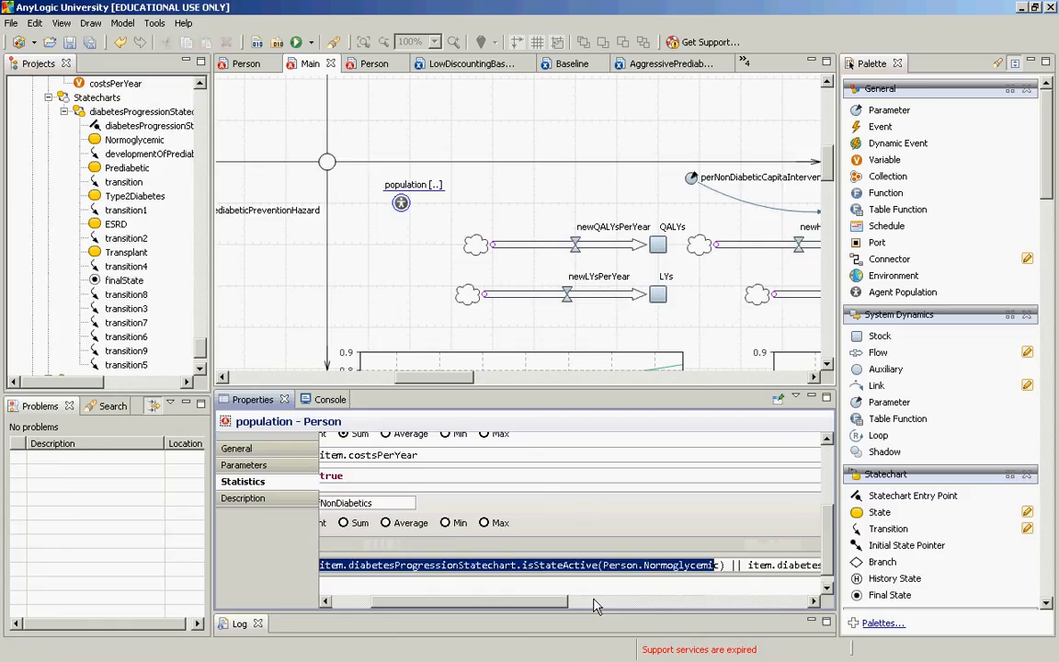
key("Left")
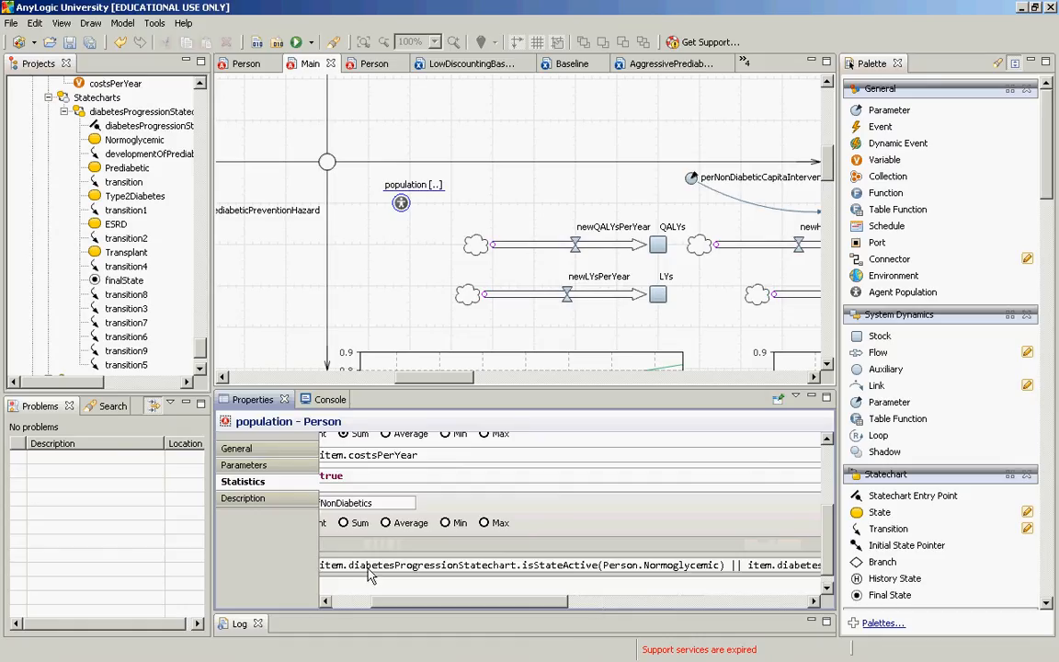
left_click_drag(376, 603, 299, 614)
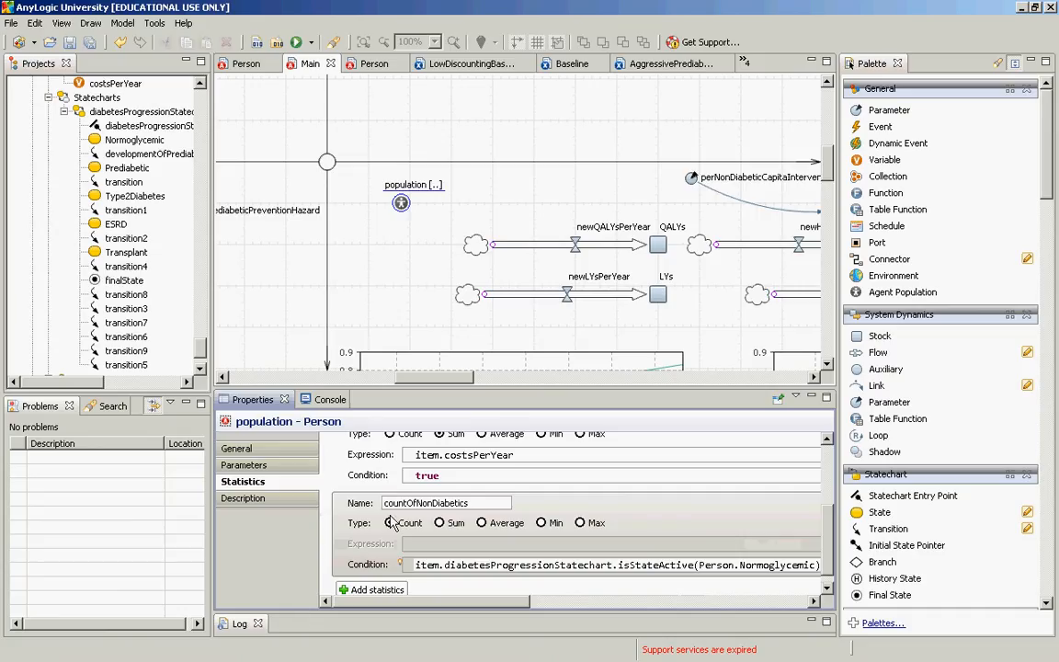
left_click(440, 566)
double_click(429, 568)
double_click(473, 568)
left_click_drag(496, 603, 571, 609)
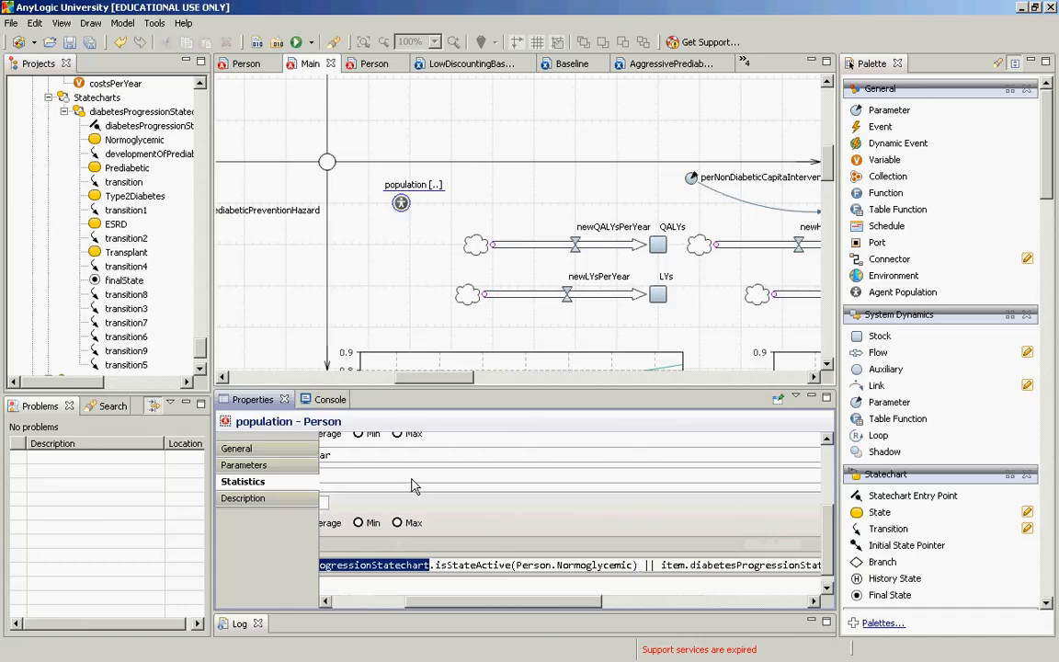
double_click(469, 566)
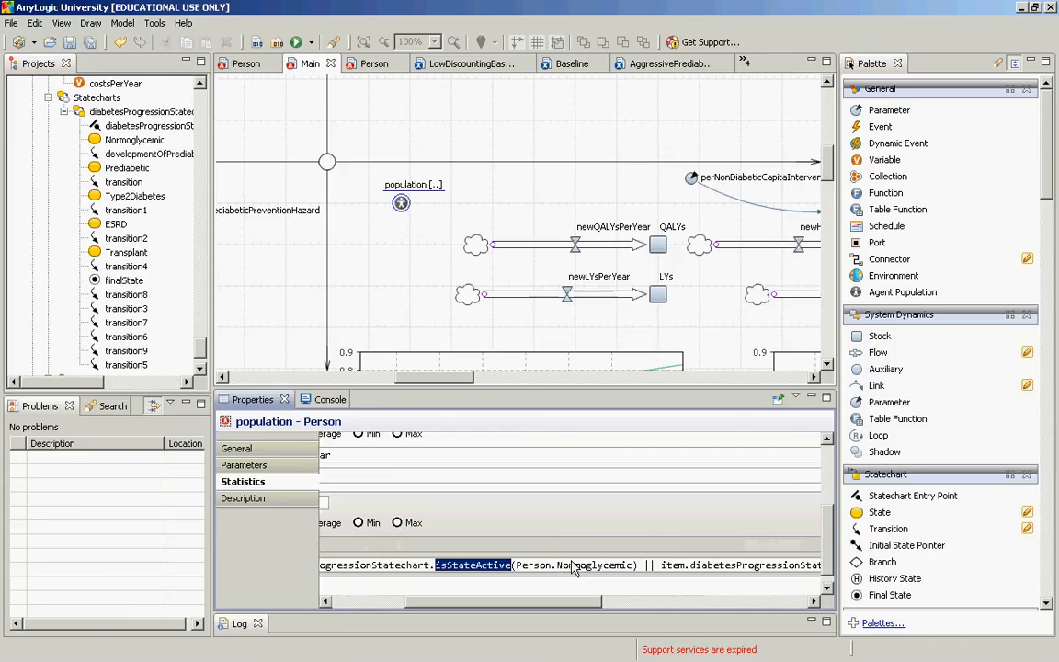
double_click(532, 567)
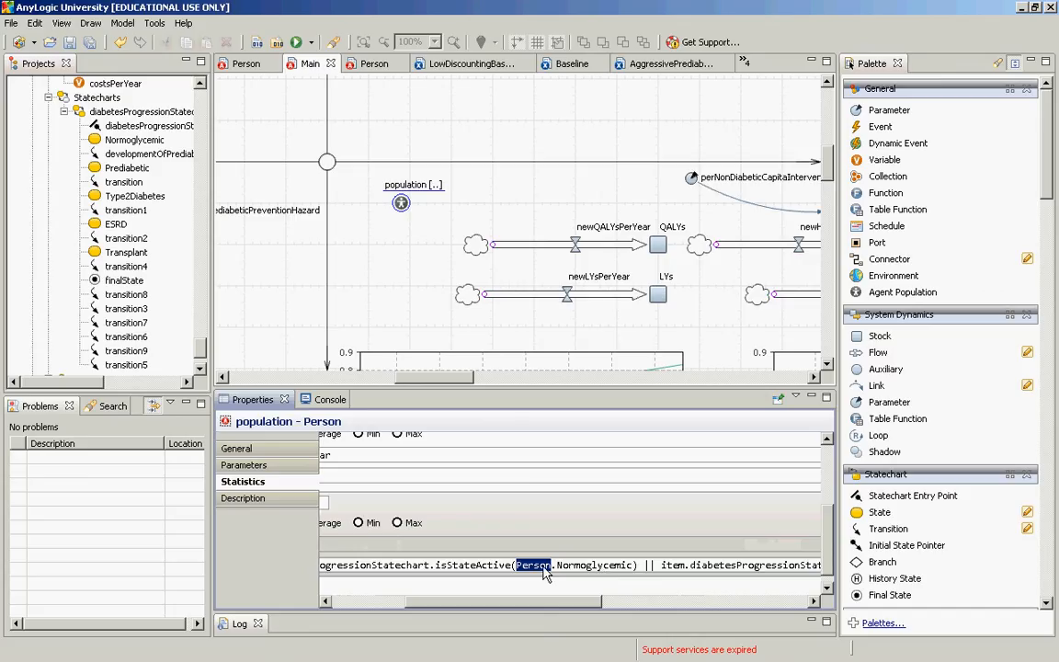
double_click(578, 566)
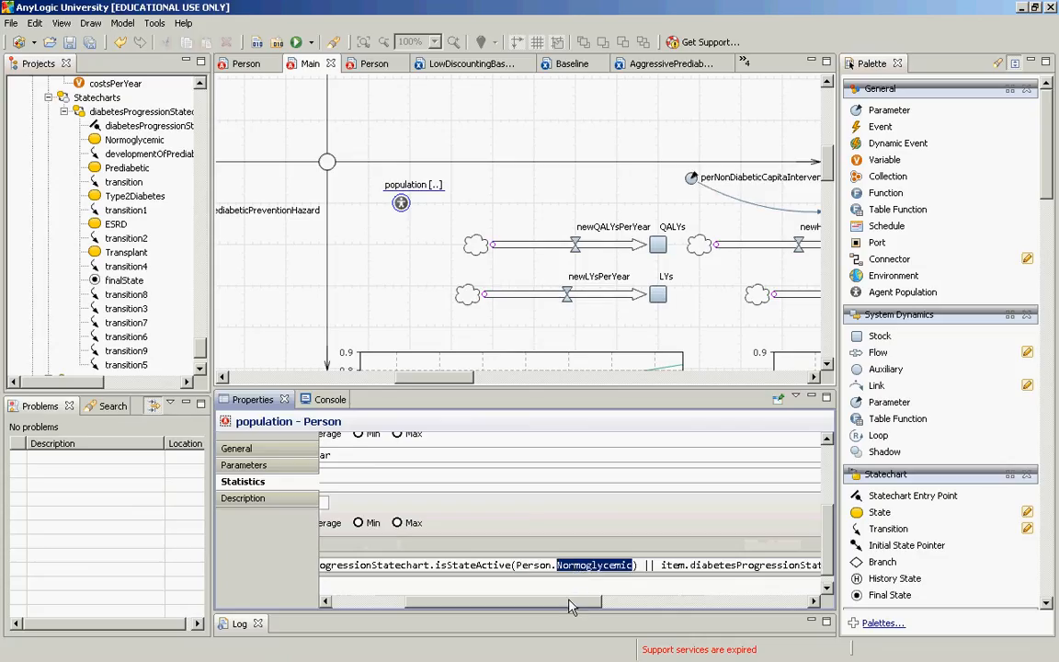
left_click_drag(570, 601, 568, 626)
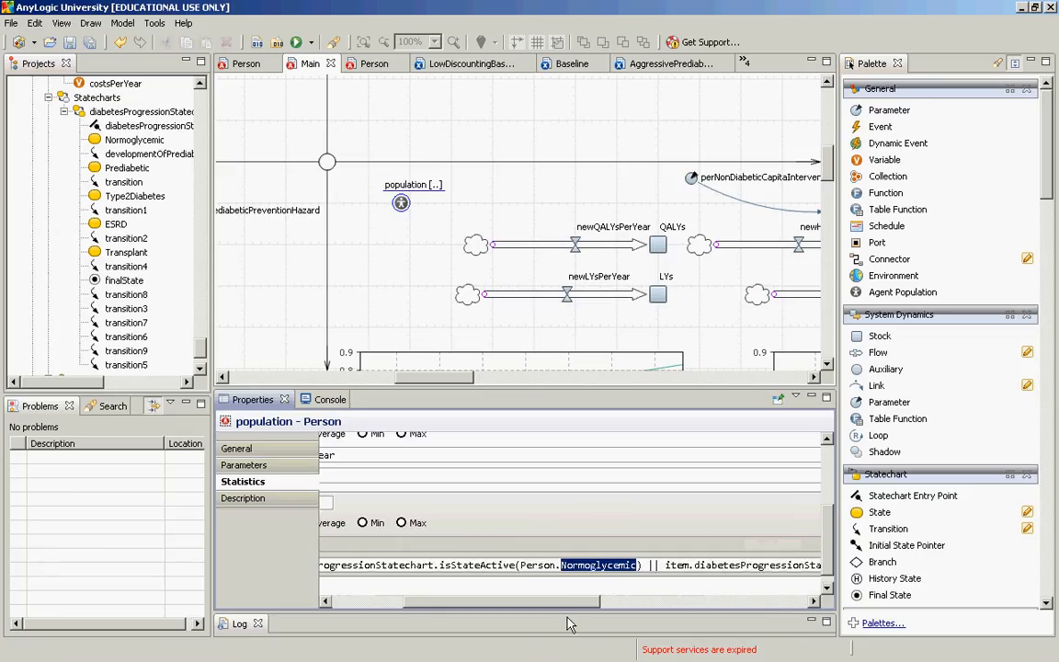
double_click(542, 565)
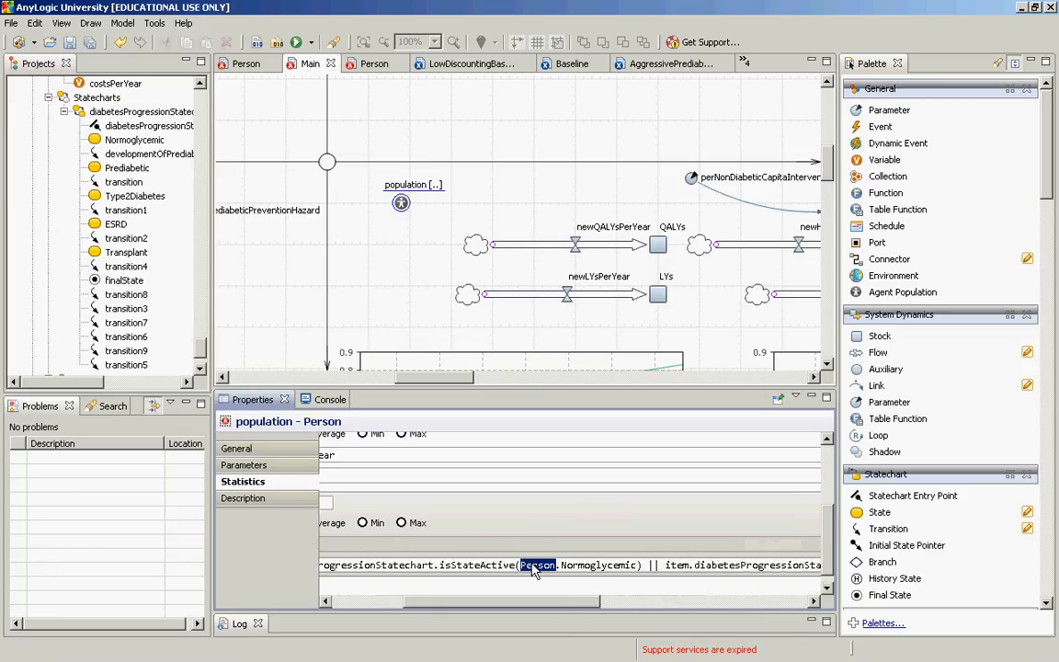
double_click(603, 566)
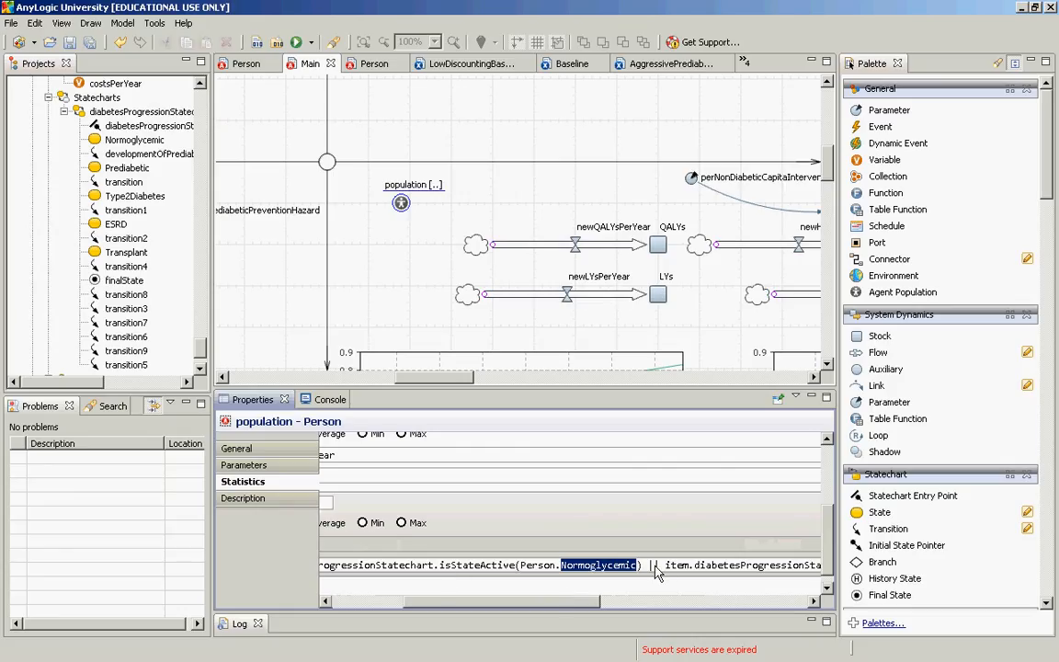
left_click_drag(641, 565, 272, 623)
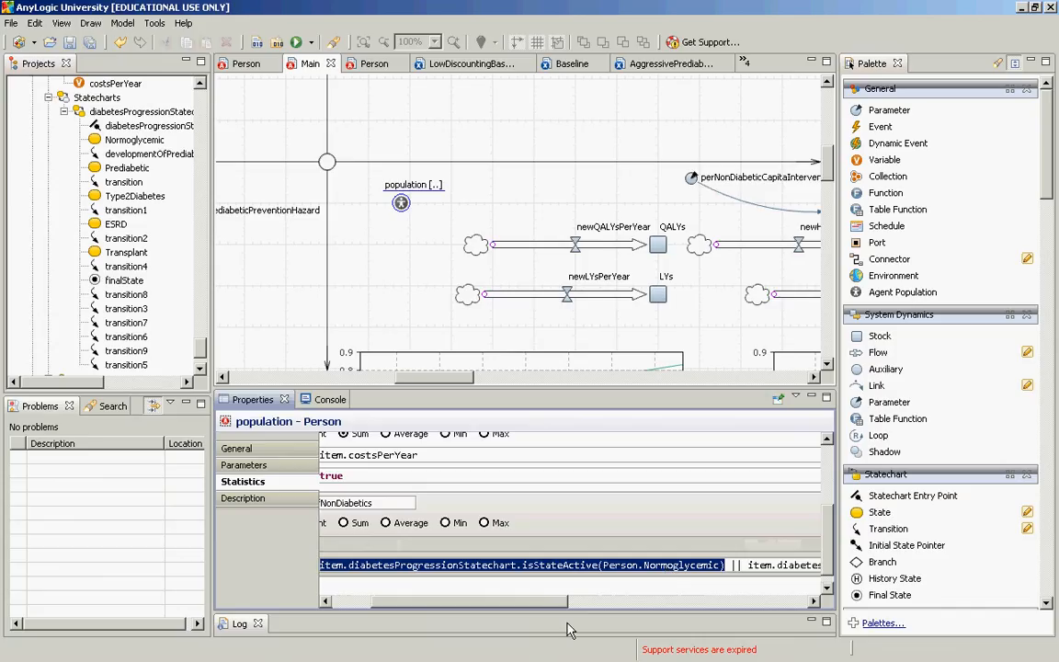
Review the Prediabetic clause of the condition and build the model
left_click_drag(549, 604, 682, 616)
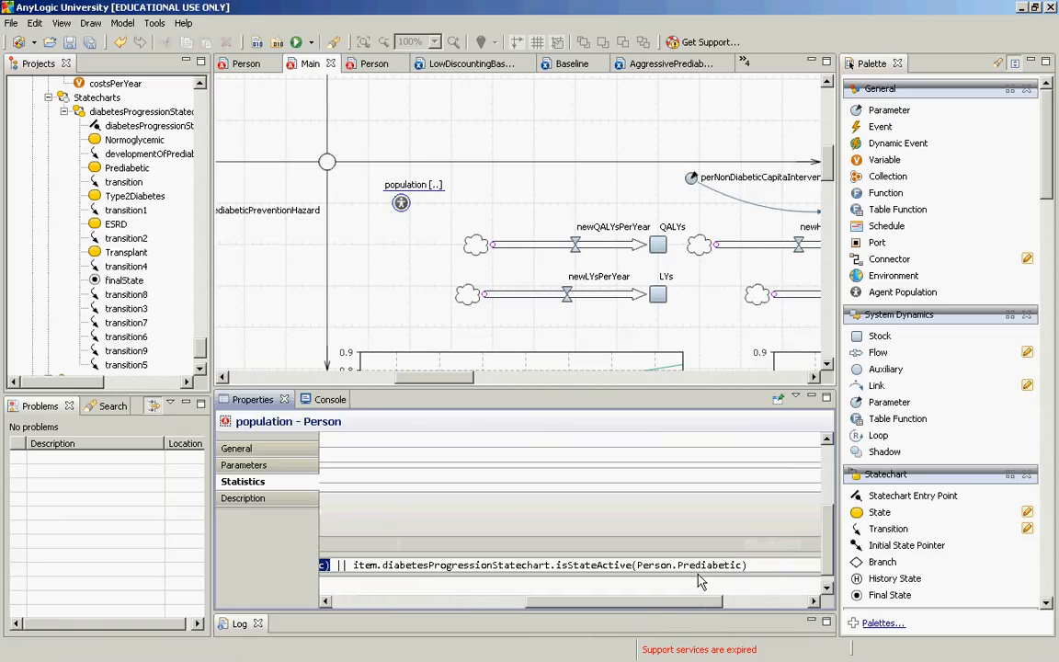
left_click(259, 41)
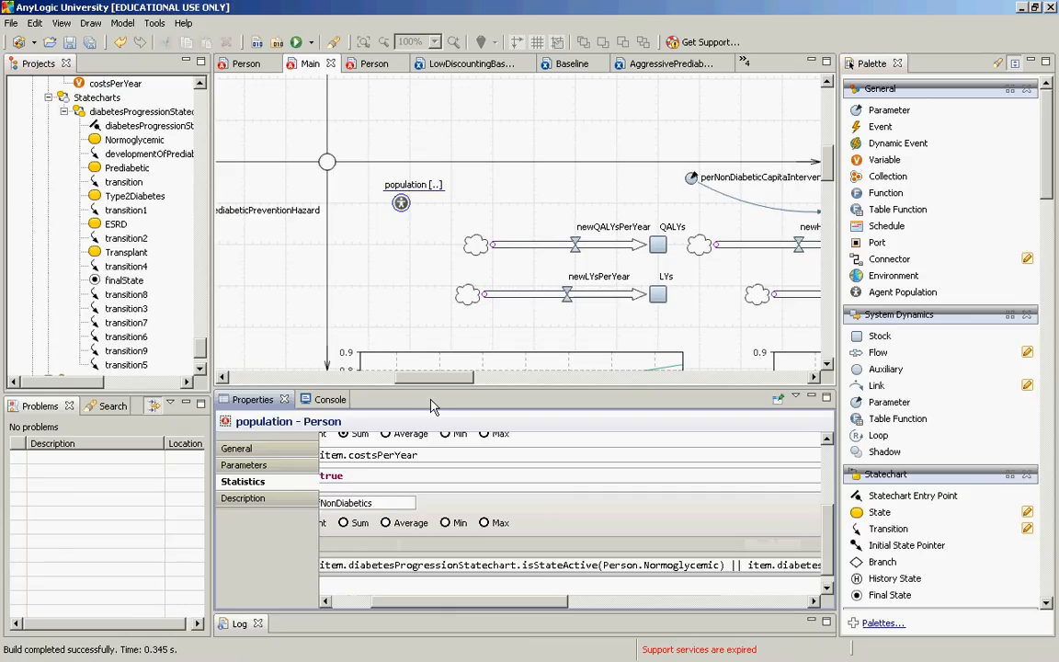
Multiply the interventionCostsPerYear expression by population.countOfNonDiabetic()
left_click_drag(421, 378, 531, 384)
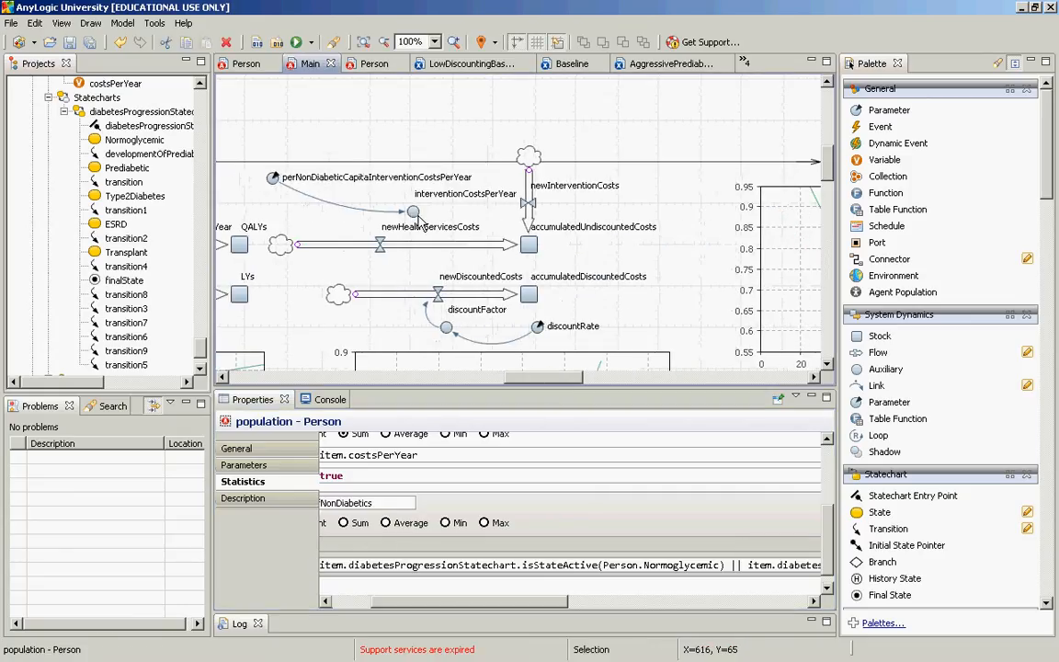
left_click(368, 503)
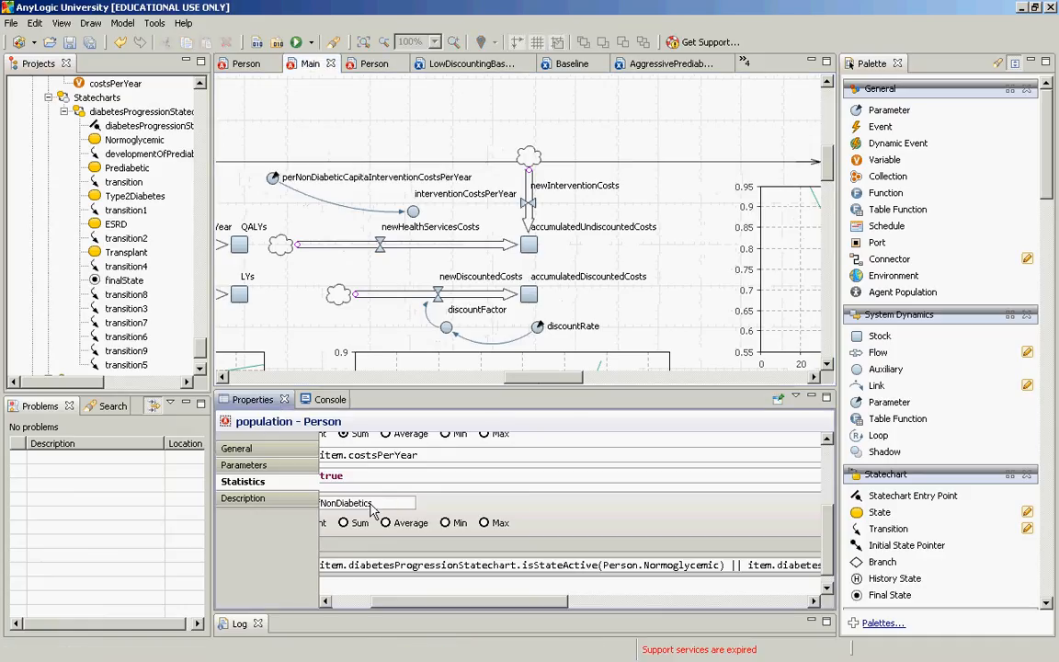
double_click(371, 504)
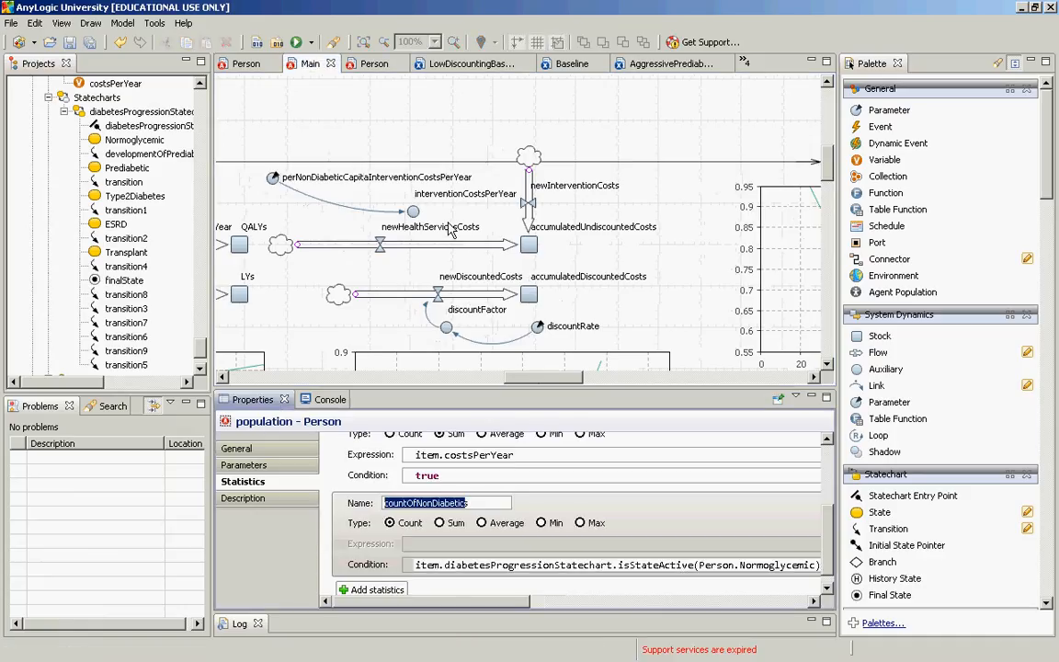
left_click(415, 213)
left_click(414, 213)
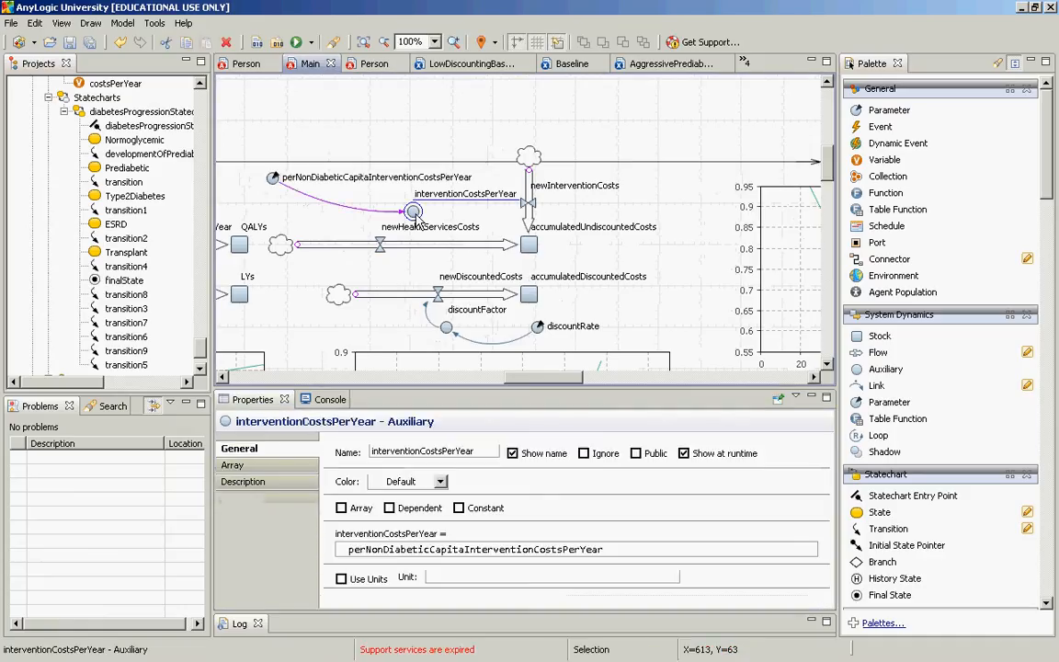
left_click(670, 550)
type("*")
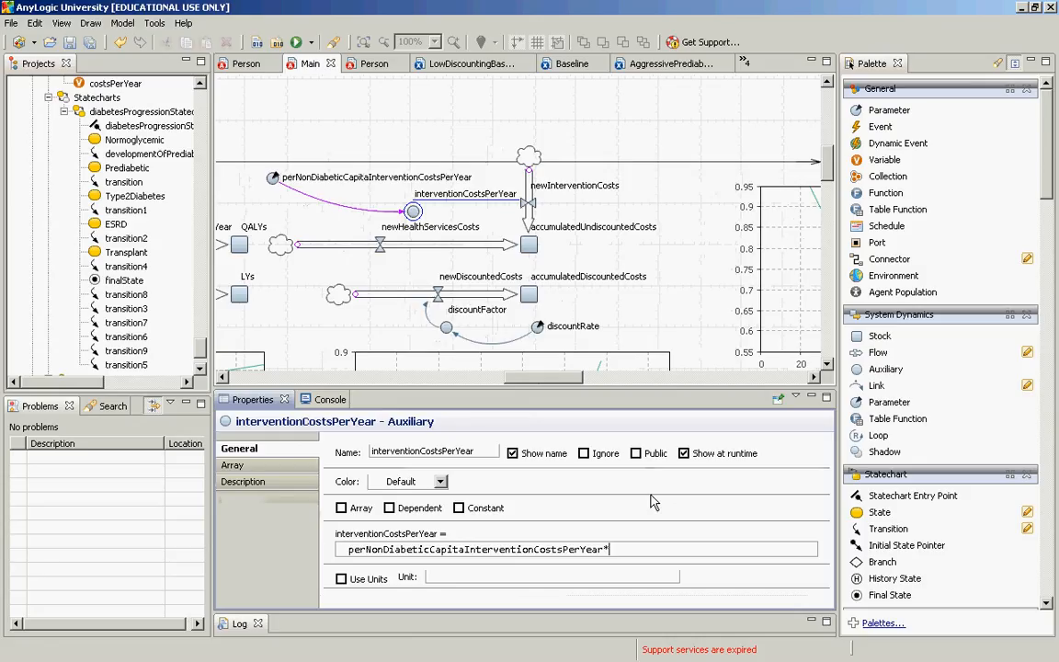
type("population.countOfNonDiabetic()")
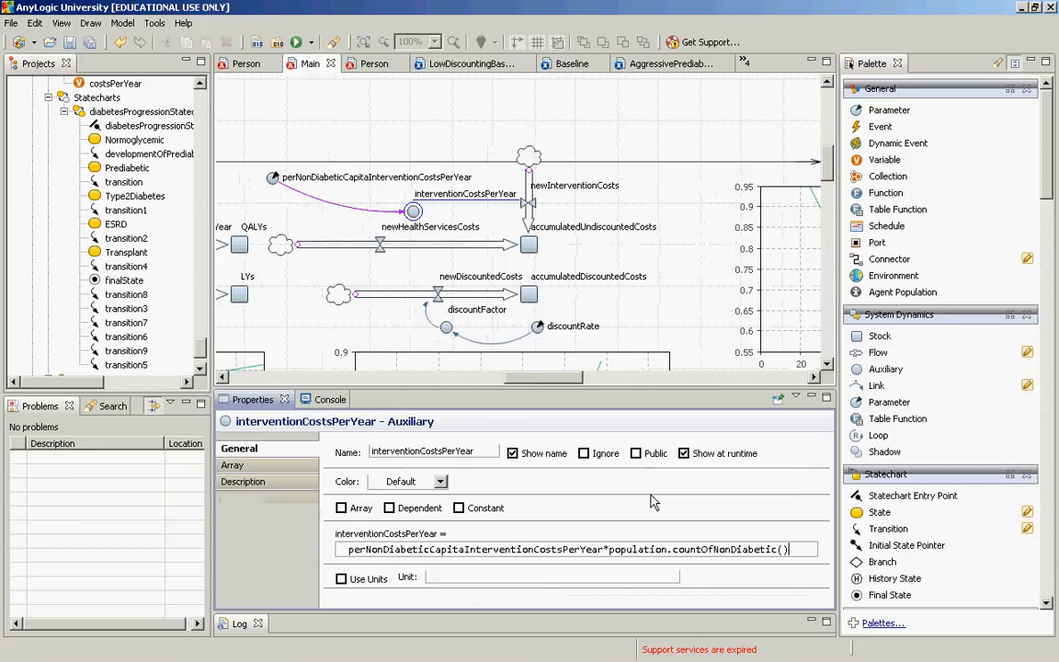
Review the factors of the interventionCostsPerYear expression, including perNonDiabeticCapitaInterventionCostsPerYear
key("ctrl+shift+Left")
key("ctrl+shift+Left")
key("ctrl+shift+Left")
key("ctrl+shift+Left")
key("ctrl+Left")
key("ctrl+Left")
key("ctrl+shift+Left")
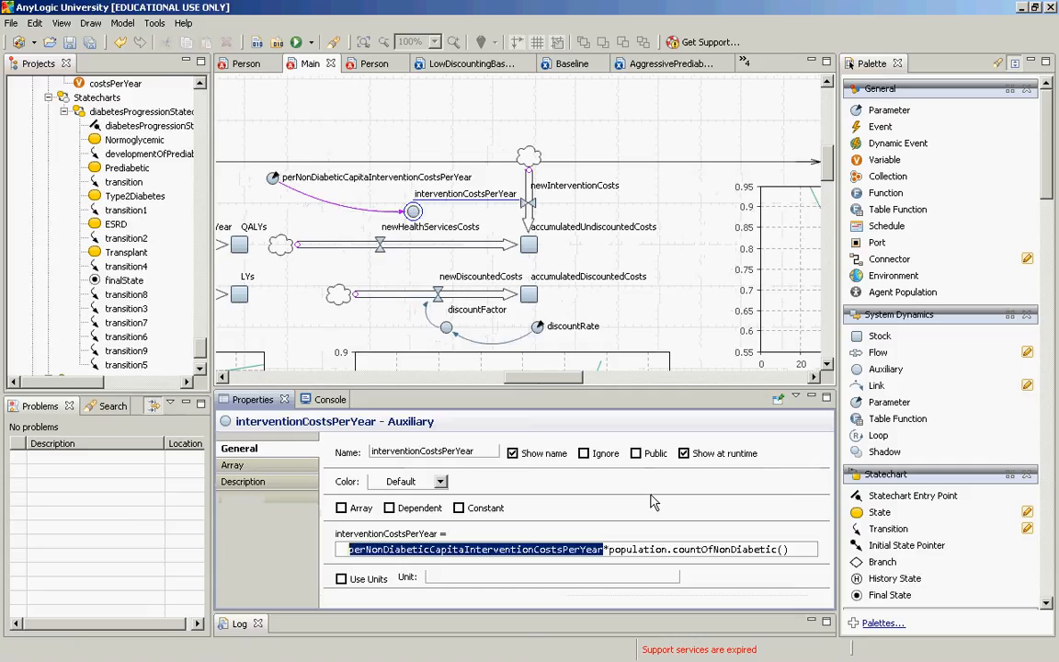
key("Right")
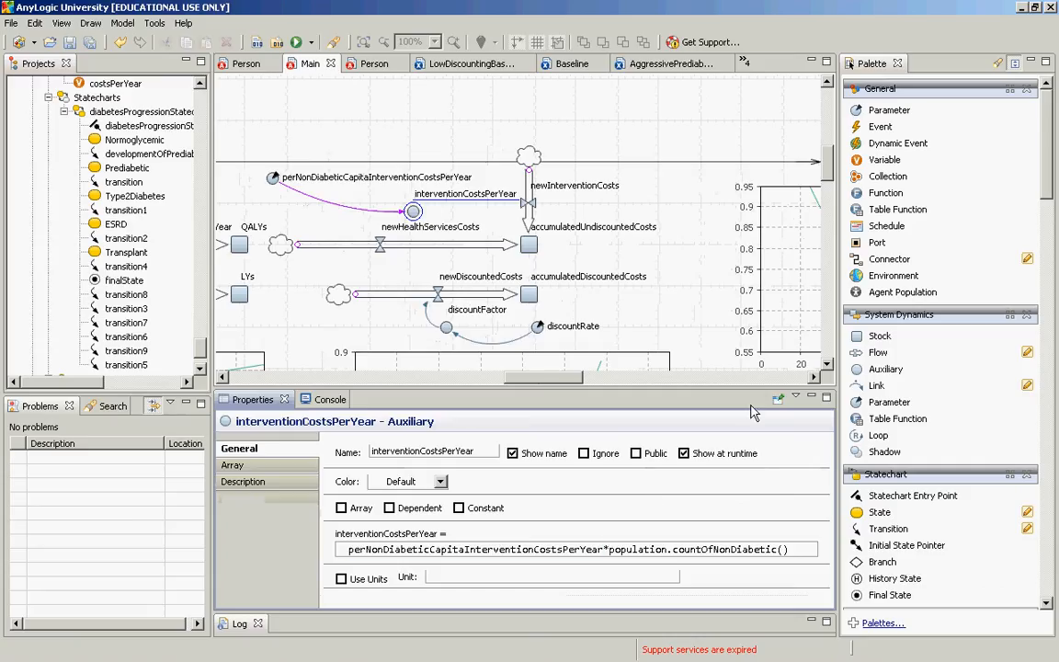
Link interventionCostsPerYear to the newInterventionCosts flow and bend the link below the auxiliary's label
left_click_drag(876, 386, 413, 212)
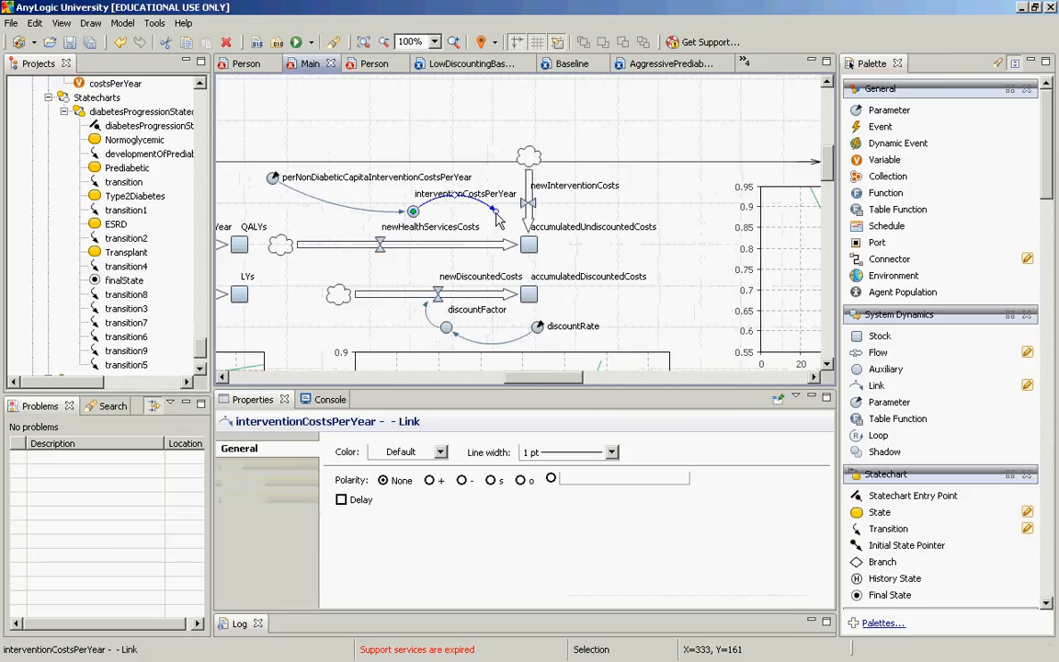
left_click_drag(495, 211, 529, 203)
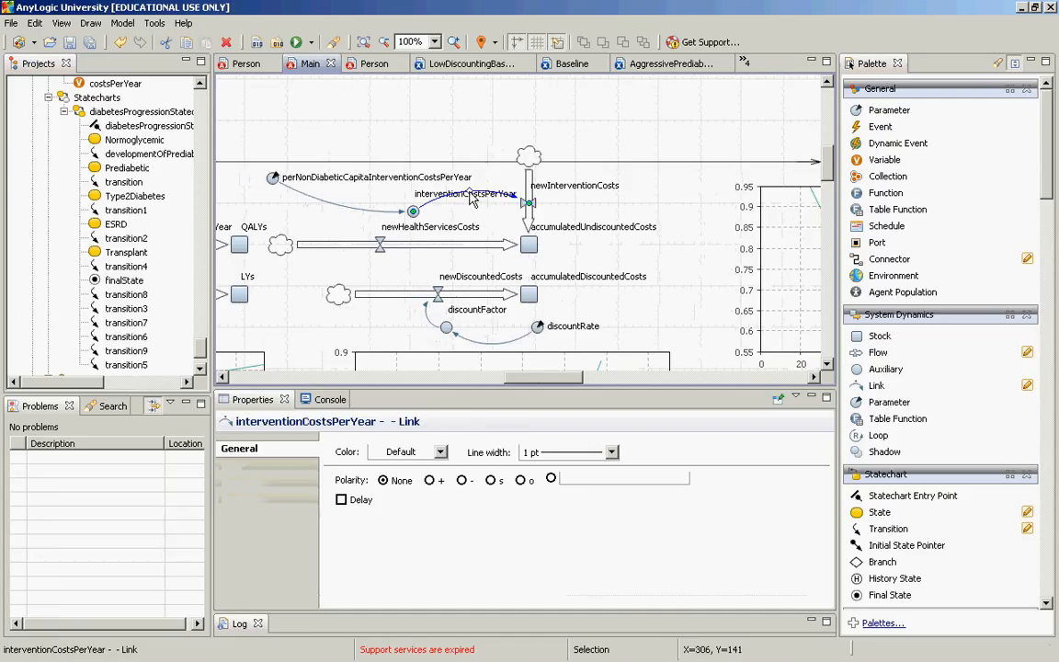
left_click_drag(465, 195, 471, 219)
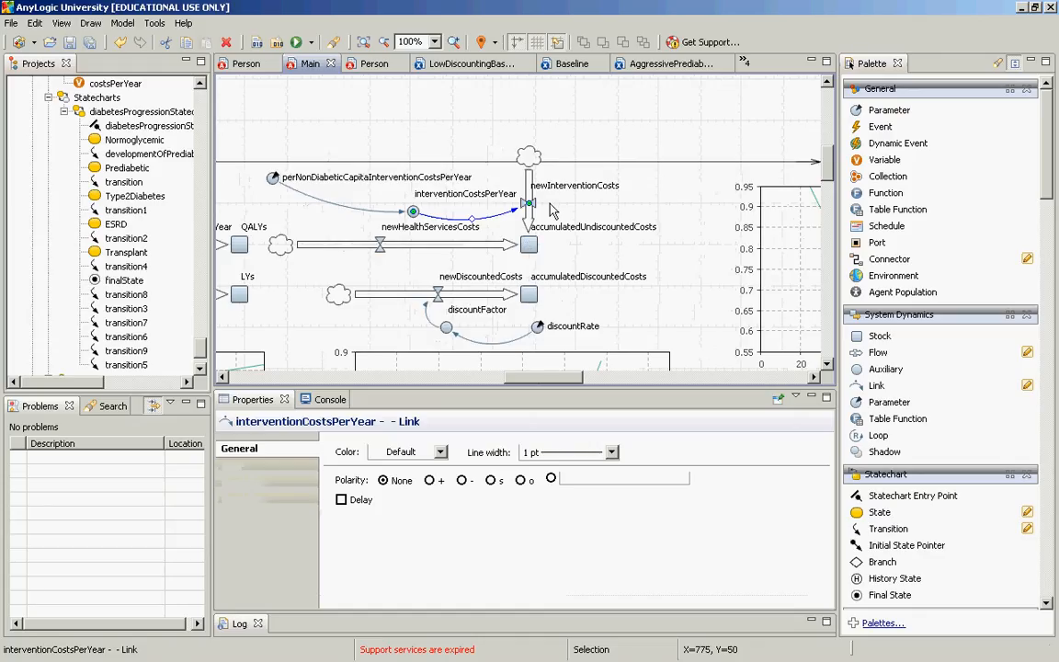
Check the equation of the newInterventionCosts flow and look over the surrounding diagram
left_click(537, 209)
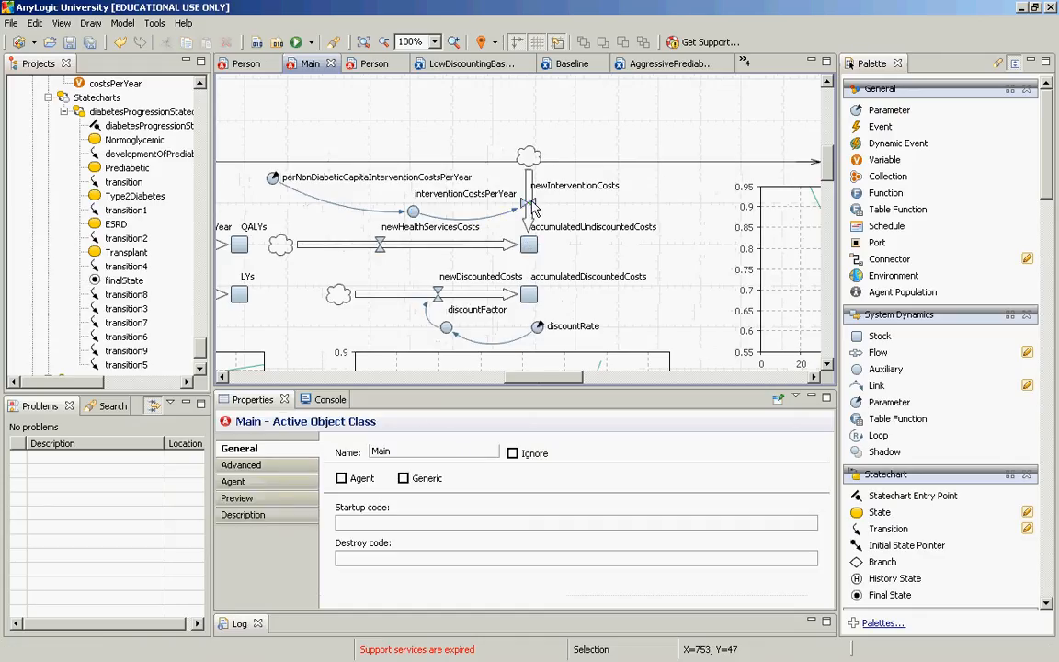
left_click(532, 210)
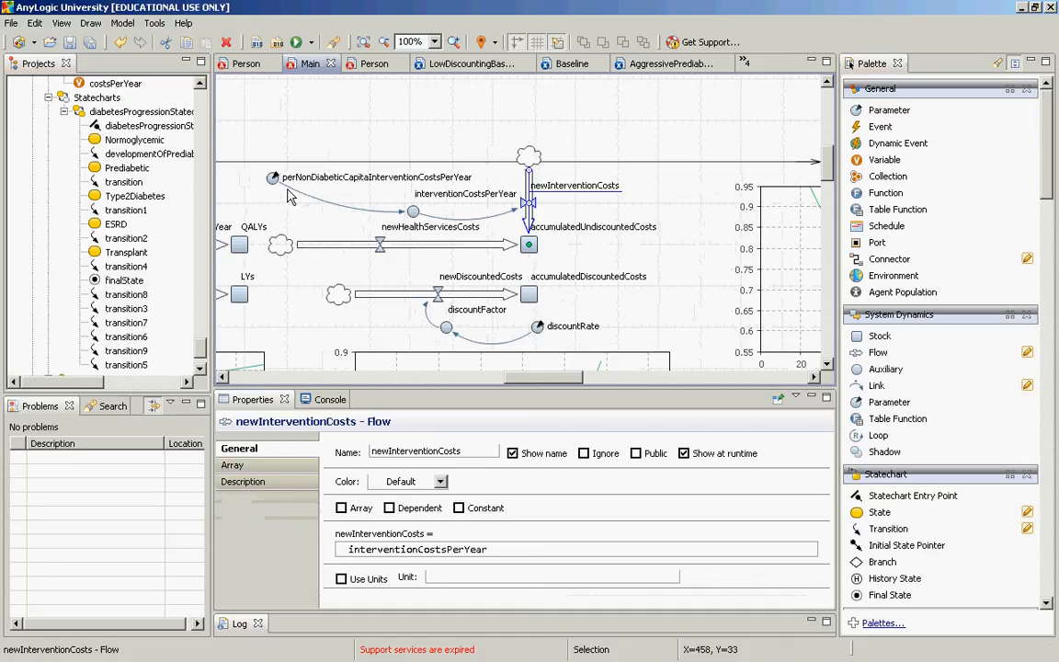
left_click_drag(549, 383, 455, 380)
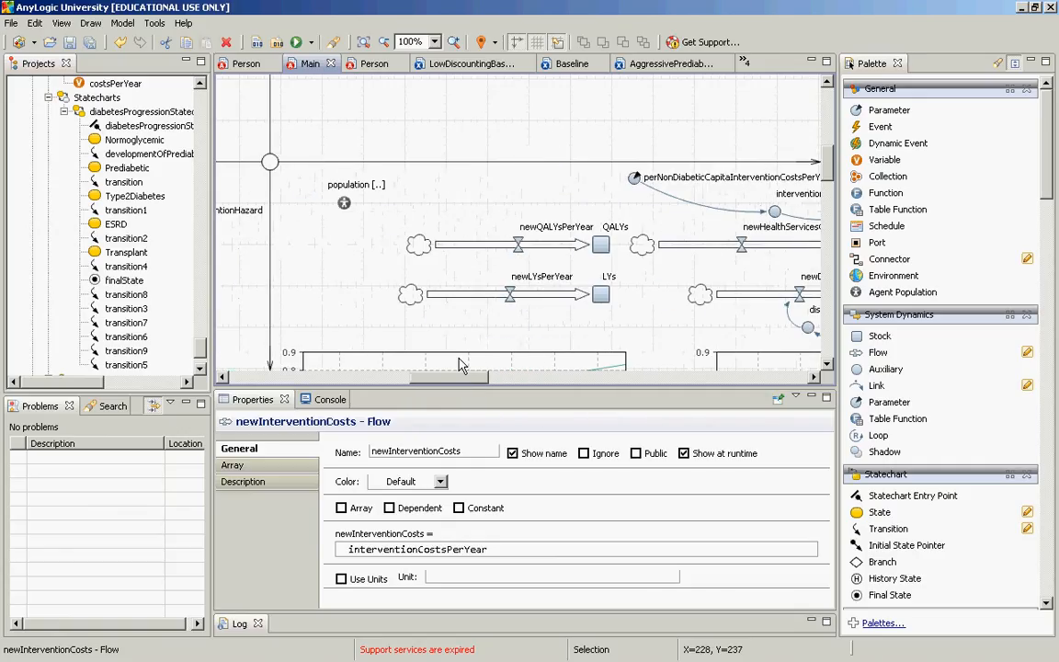
left_click_drag(469, 386, 555, 383)
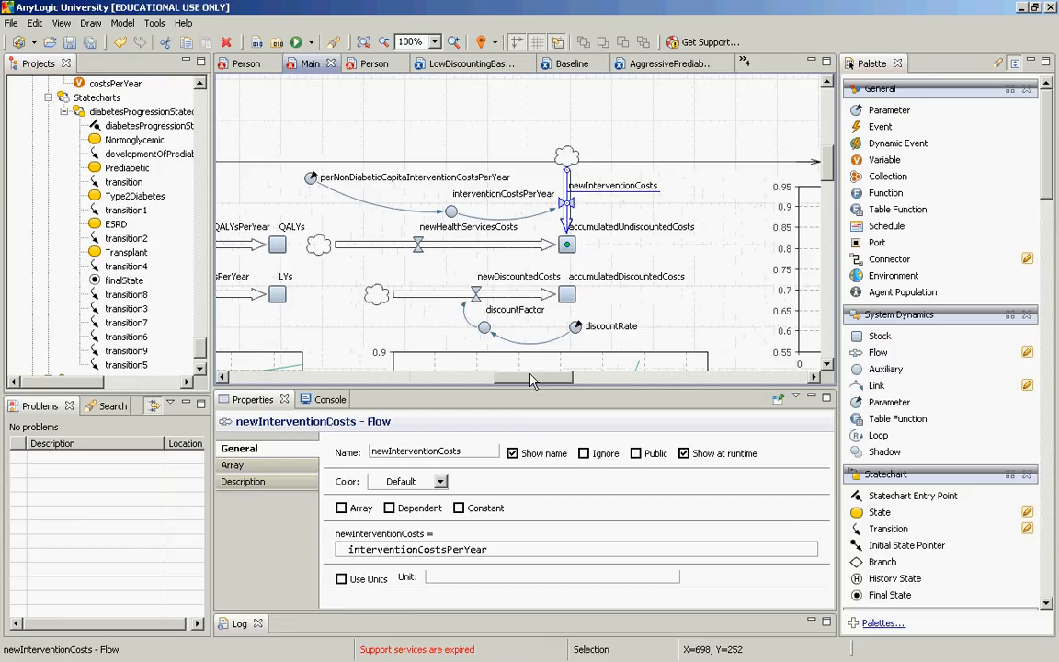
Add a count statistic named countOfPrediabetics to the population object
left_click_drag(531, 381, 434, 380)
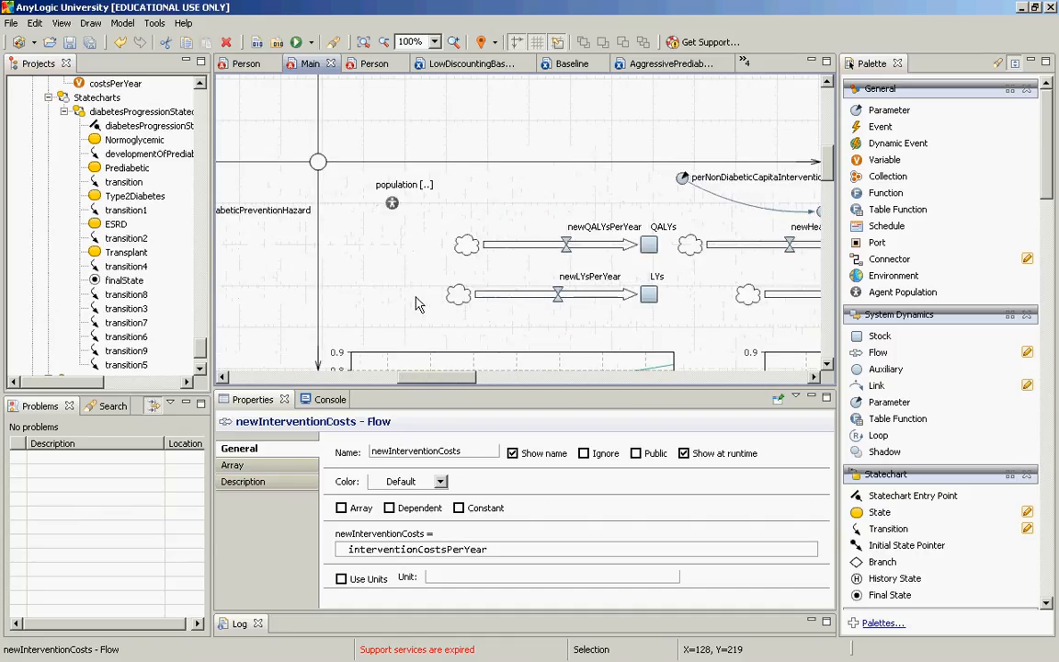
left_click(393, 204)
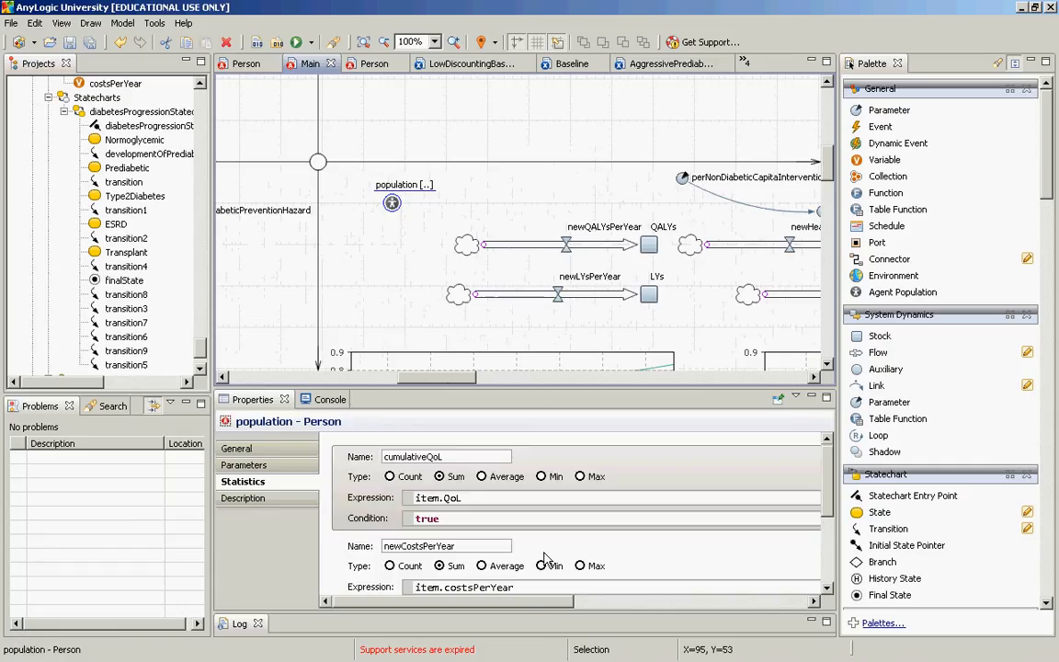
scroll(825, 494, "down", 3)
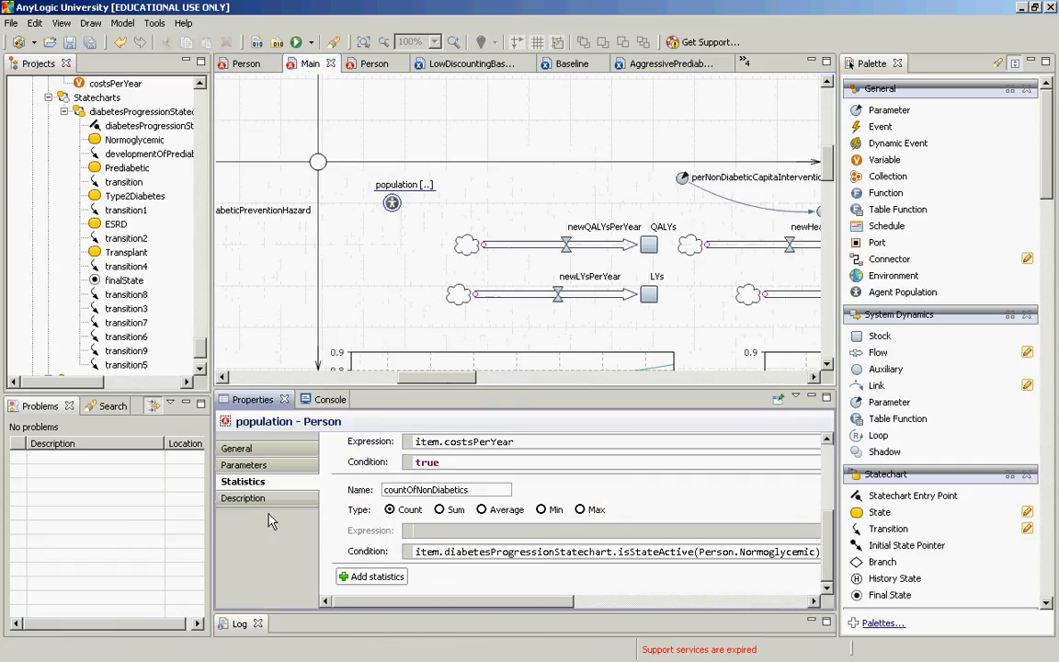
left_click(368, 576)
scroll(499, 581, "down", 1)
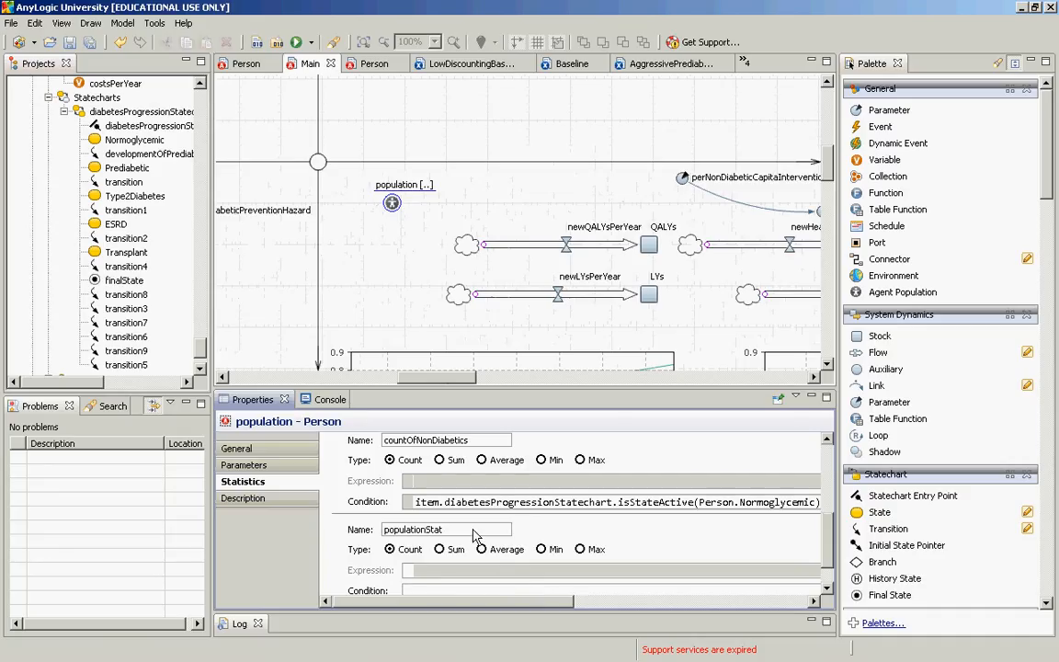
left_click_drag(472, 531, 345, 520)
type("countOf")
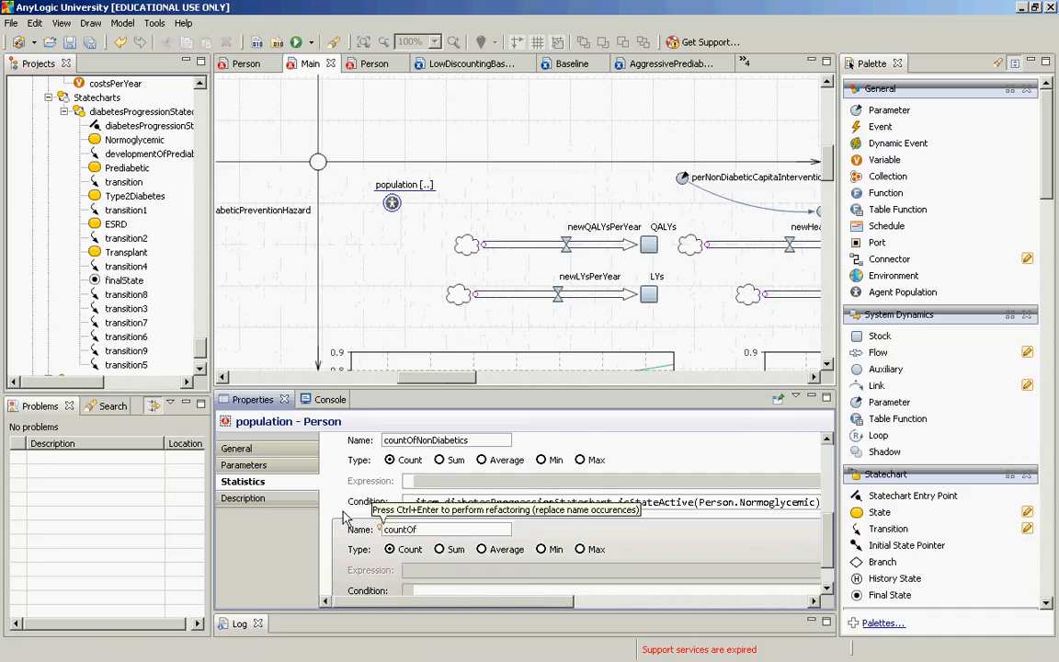
type("Prediabetics")
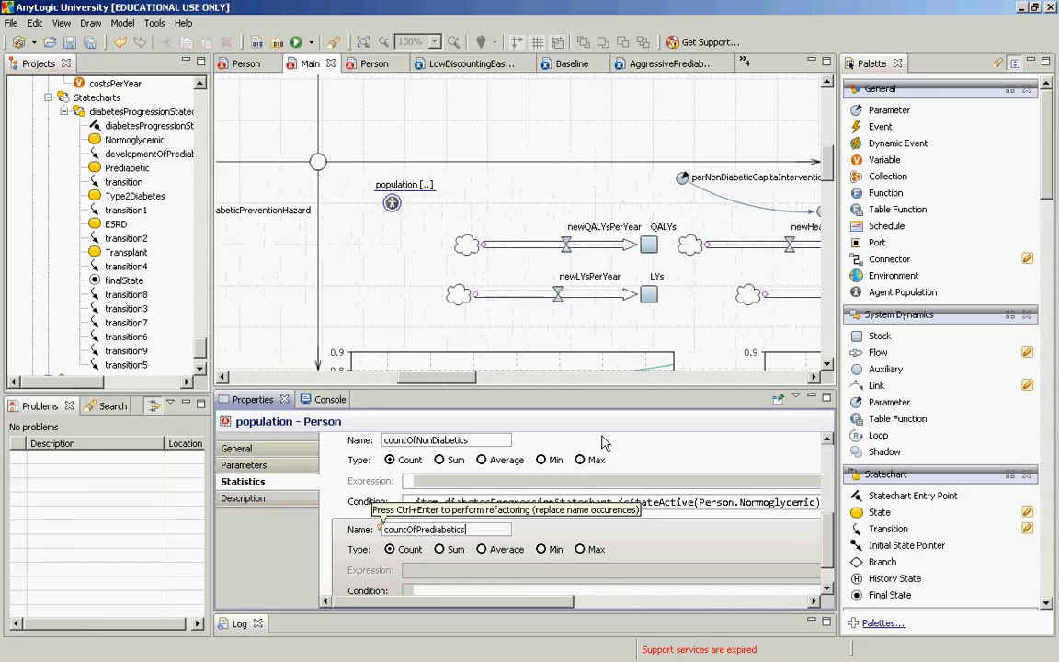
Copy the Prediabetic clause of the countOfNonDiabetics condition into the countOfPrediabetics condition: item.diabetesProgressionStatechart.isStateActive(Person.Prediabetic)
left_click(778, 505)
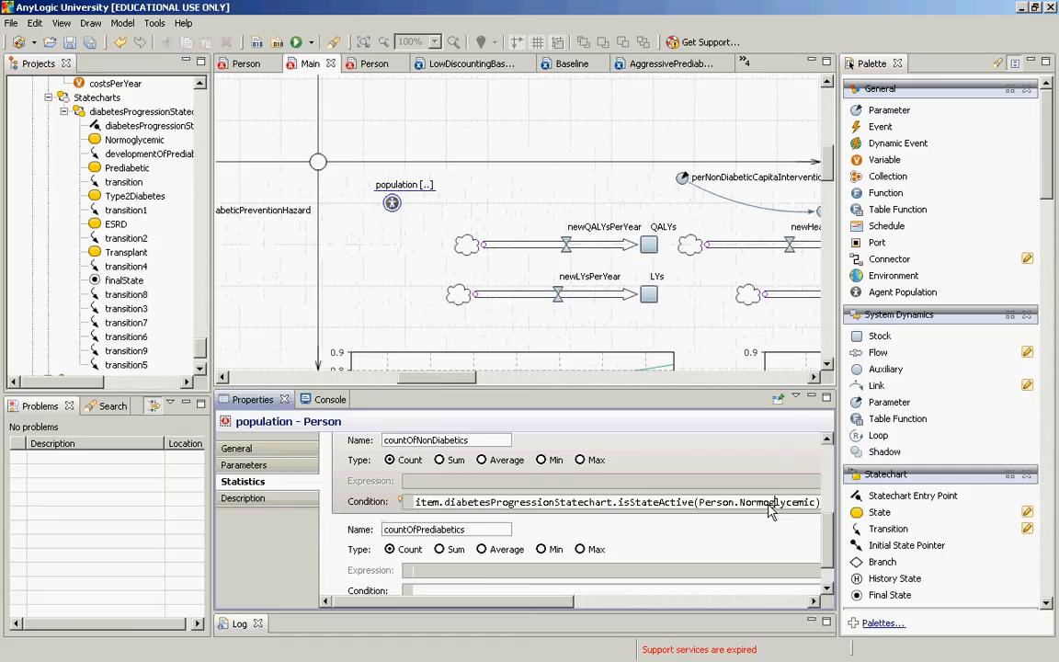
key("End")
key("ctrl+shift+Left")
key("ctrl+shift+Left")
key("ctrl+shift+Left")
key("ctrl+shift+Left")
key("ctrl+shift+Left")
key("ctrl+shift+Left")
key("ctrl+shift+Left")
key("ctrl+shift+Left")
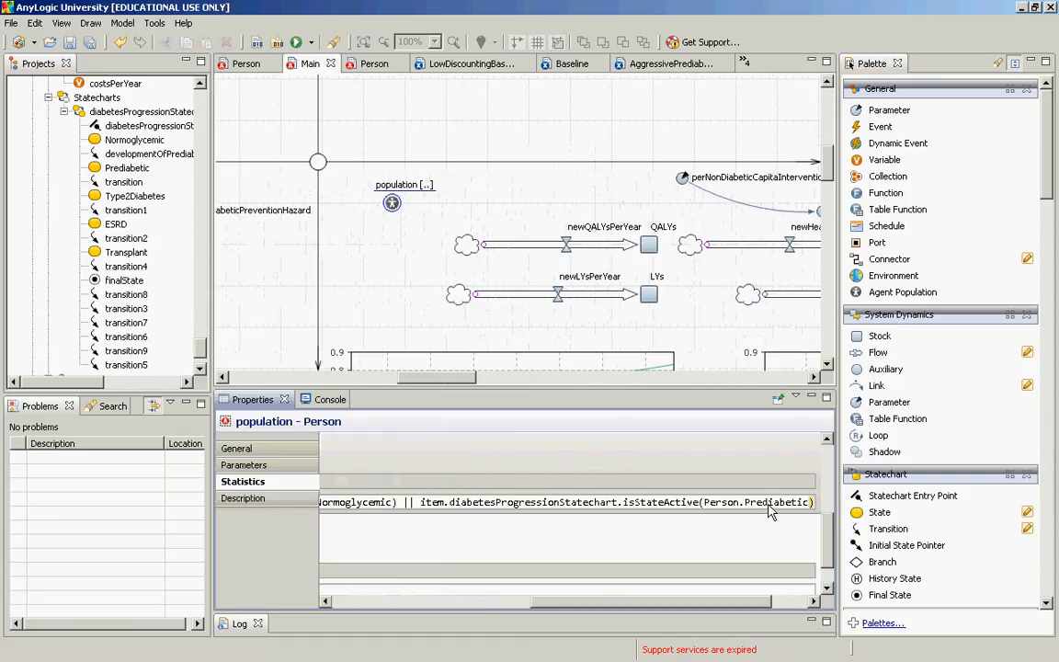
key("ctrl+shift+Left")
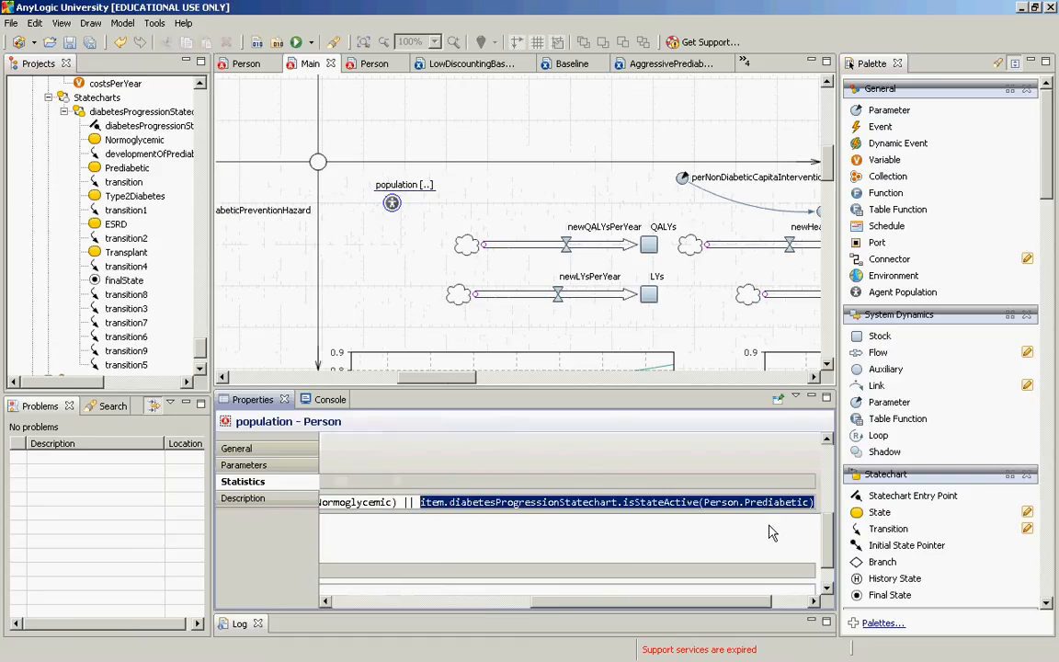
scroll(776, 548, "down", 1)
left_click_drag(646, 610, 435, 611)
scroll(438, 570, "up", 1)
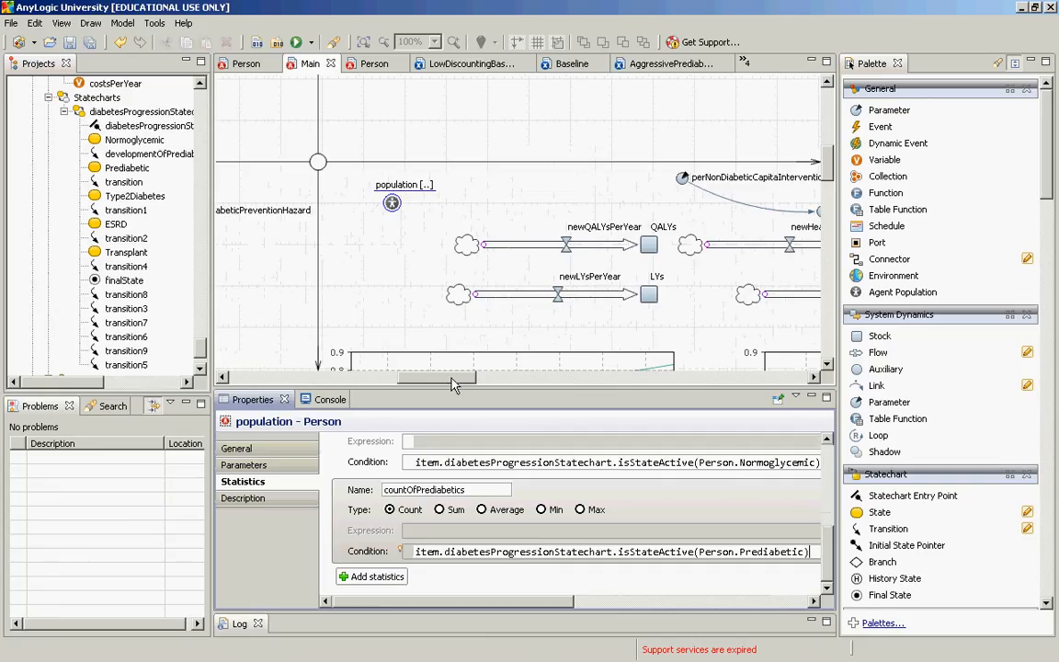
Rename the perNonDiabeticCapitaInterventionCostsPerYear parameter to perNonDiabeticCapitaInterventionScreeningCostsPerYear
left_click_drag(453, 378, 546, 383)
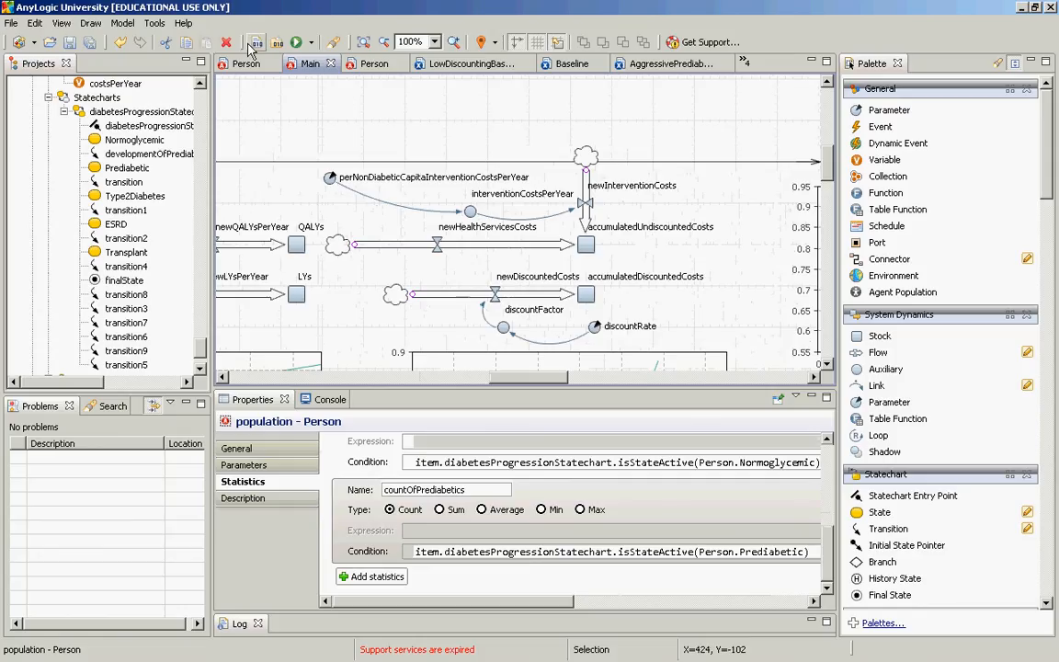
left_click(330, 178)
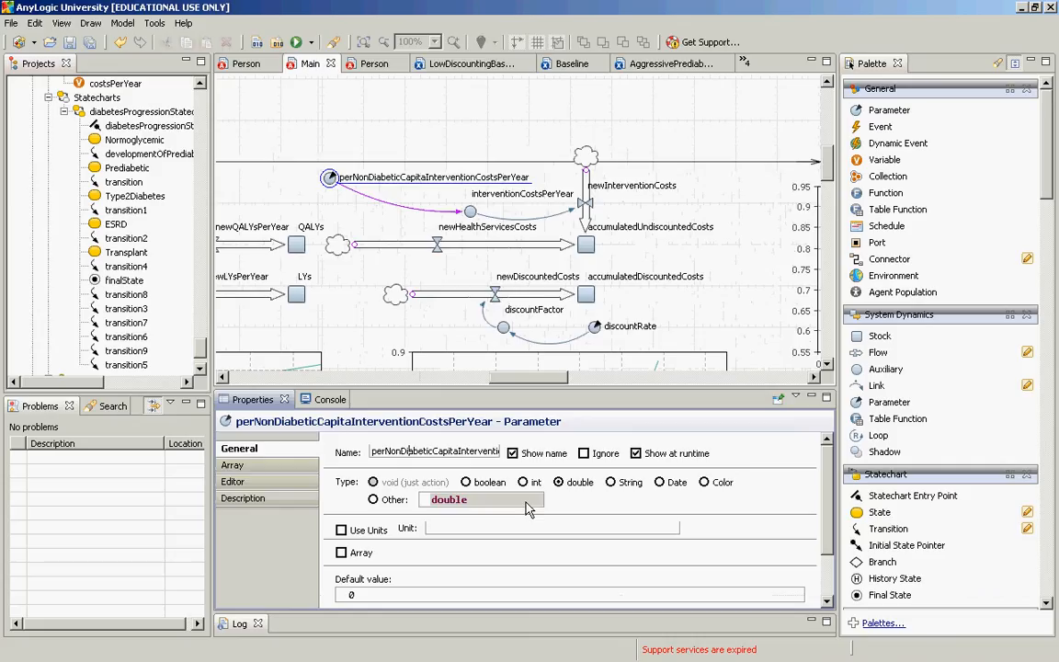
key("Right")
key("Right")
key("Right")
key("Right")
key("Right")
key("Right")
key("shift+Right")
key("shift+Right")
key("shift+Right")
key("shift+Right")
key("shift+Right")
key("shift+Right")
key("shift+Right")
key("shift+Right")
key("shift+Right")
key("shift+Right")
key("shift+Right")
key("shift+Right")
key("shift+Right")
key("shift+Right")
key("shift+Right")
key("shift+Right")
key("shift+Right")
key("shift+Right")
key("shift+Right")
key("shift+Right")
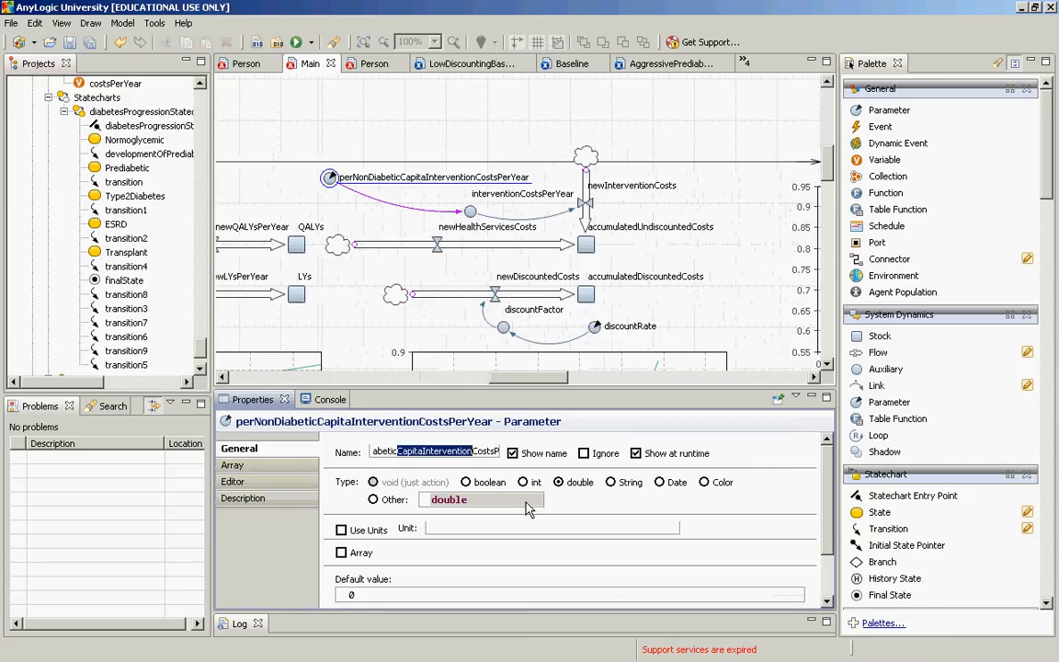
key("Left")
key("Left")
key("Left")
key("Left")
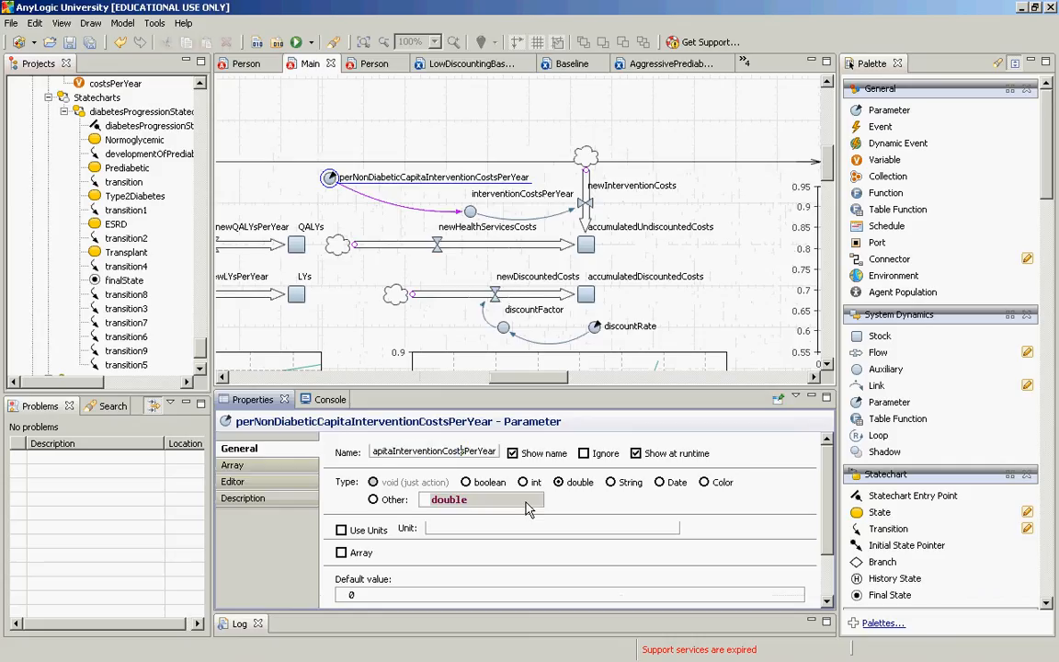
type("Screening")
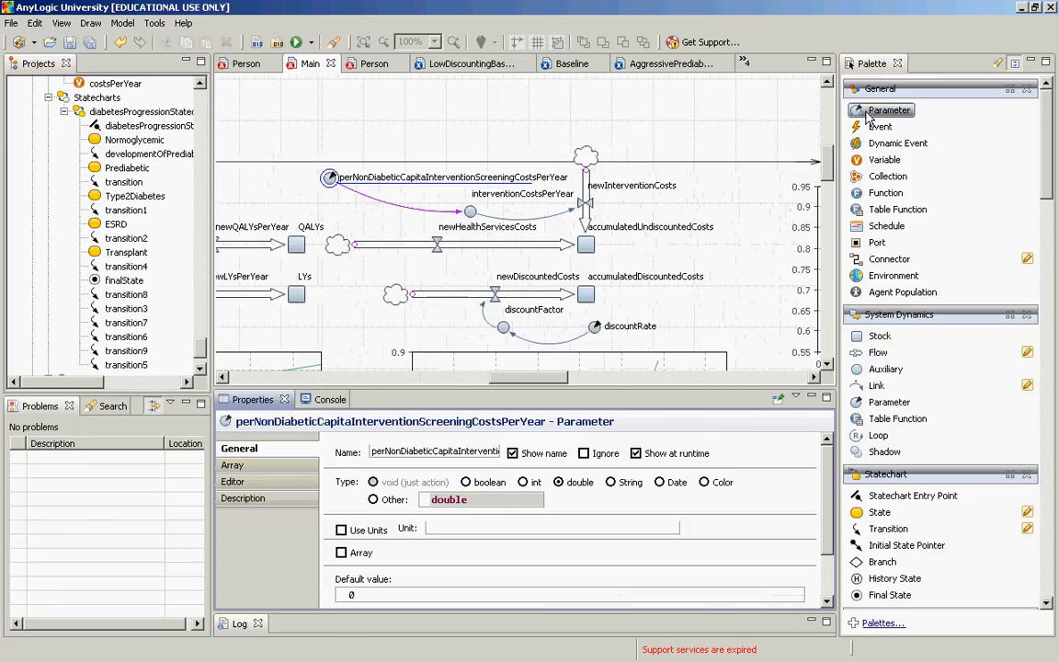
Add a parameter named costsPerPrediabeticLifestyleInterventionCostsPerYear above the screening costs parameter
left_click_drag(842, 114, 405, 153)
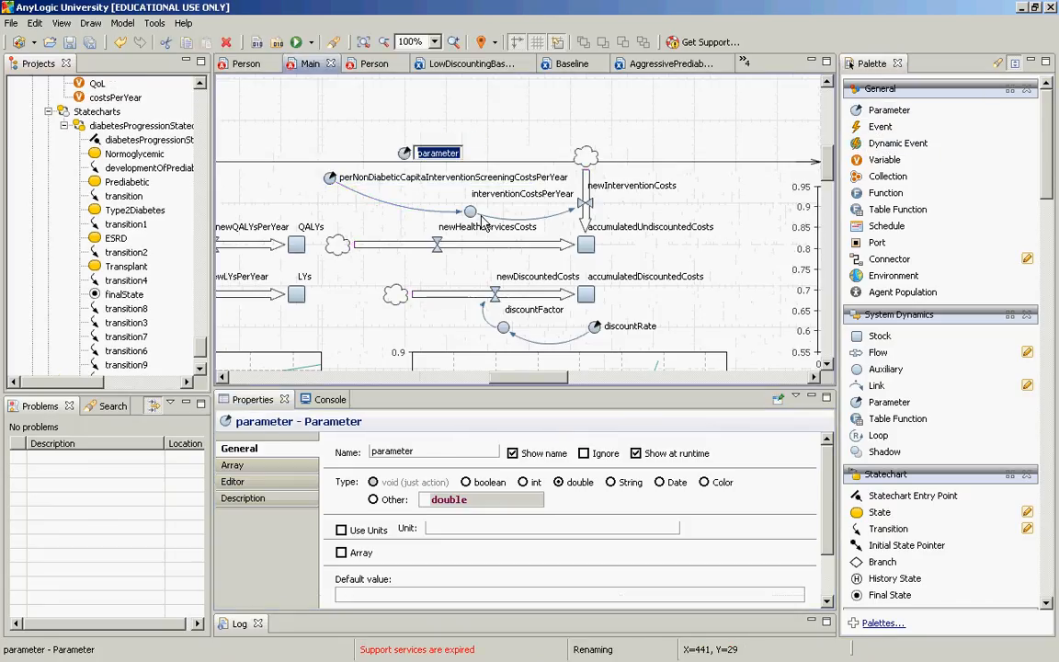
type("costsPerPrediabetic")
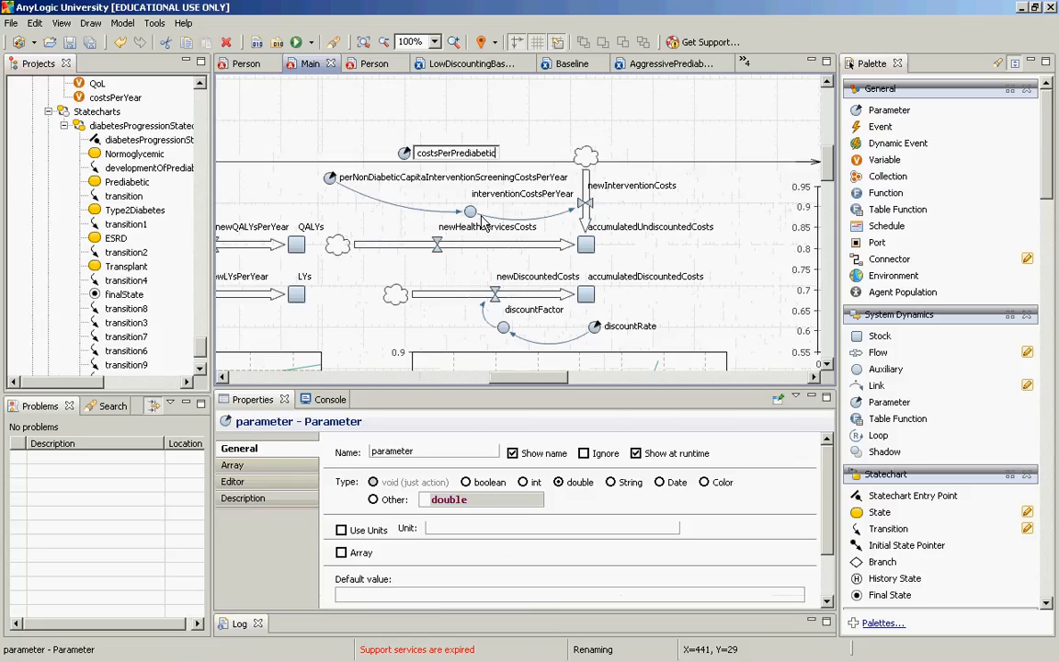
type("LifestyleIntervent")
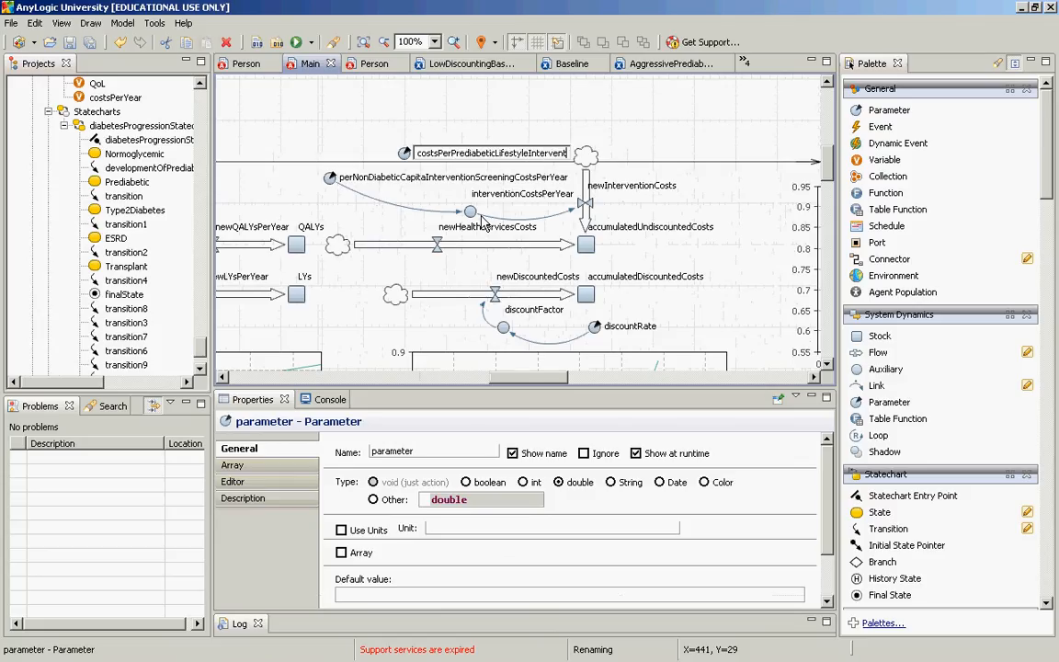
type("ionCostsPerYear")
key("Return")
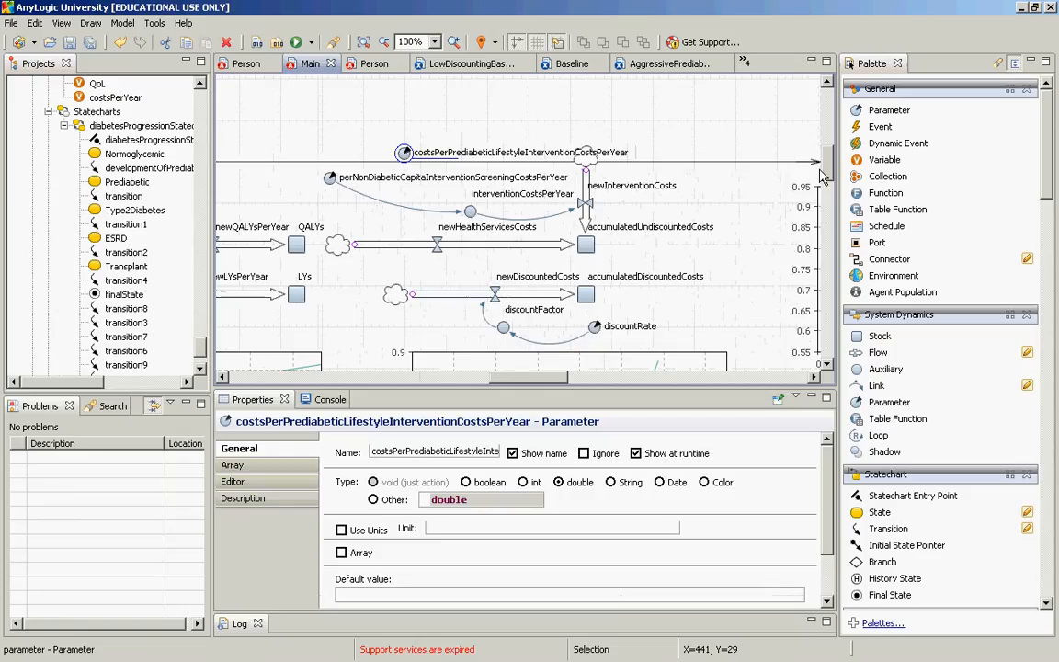
Add an auxiliary named lifestyleChangeInterventionCostPerYear above the costsPerPrediabeticLifestyleInterventionCostsPerYear parameter
double_click(867, 388)
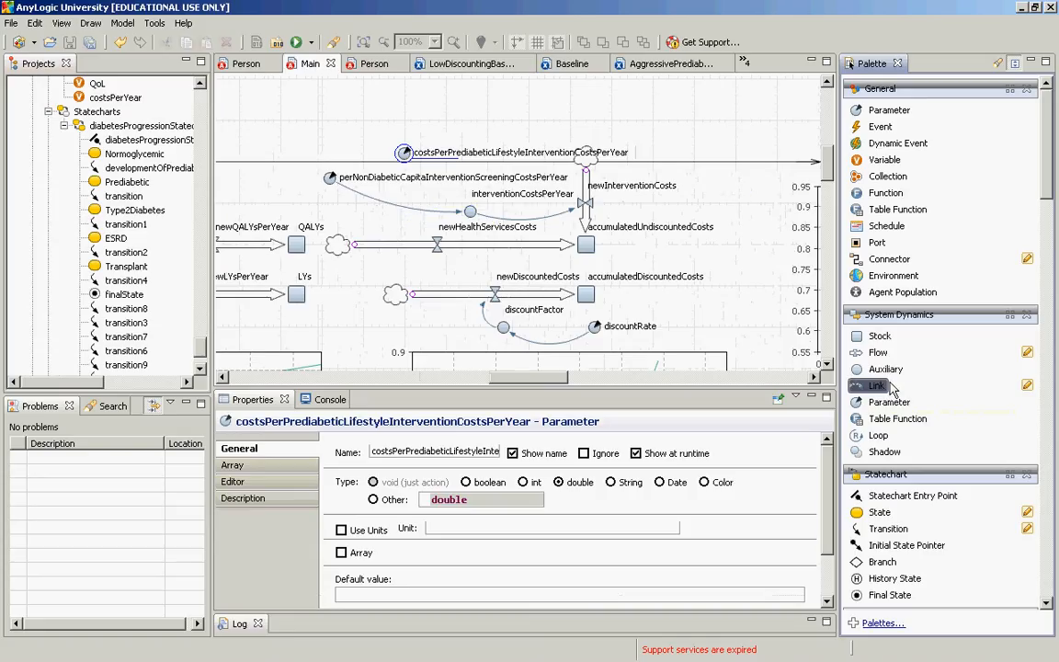
double_click(886, 369)
left_click(487, 129)
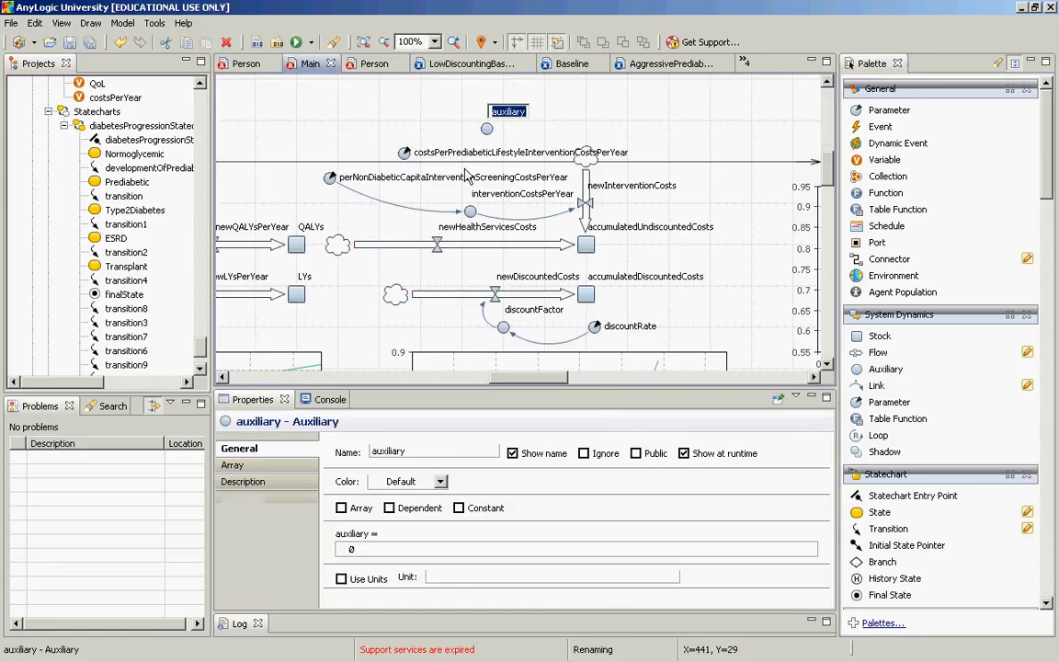
type("leChangeIntervention")
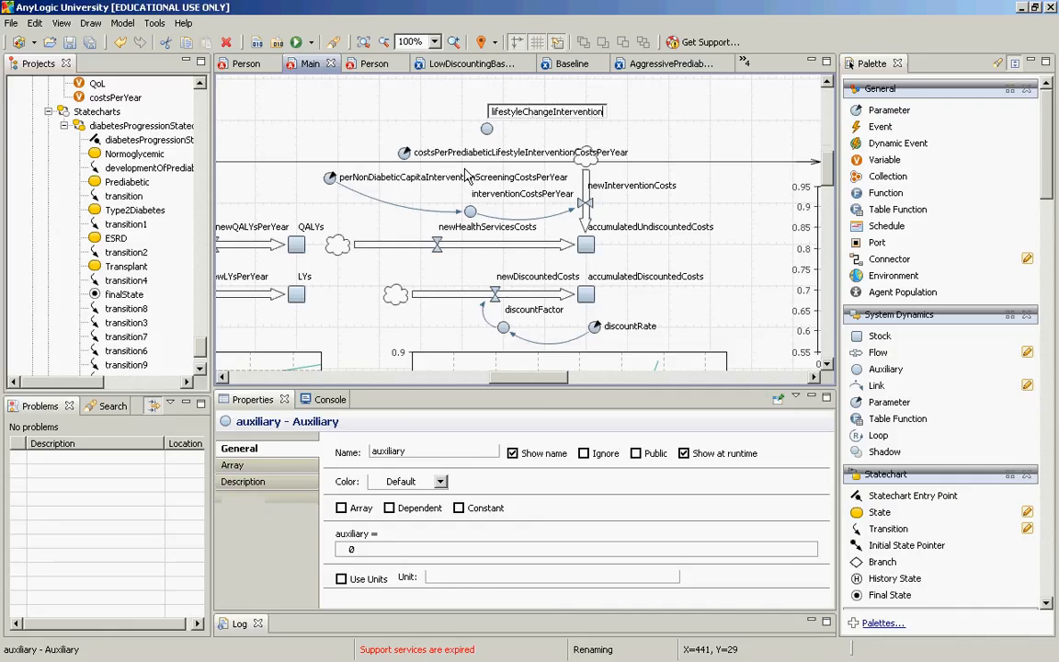
type("CostPerYear")
key("Return")
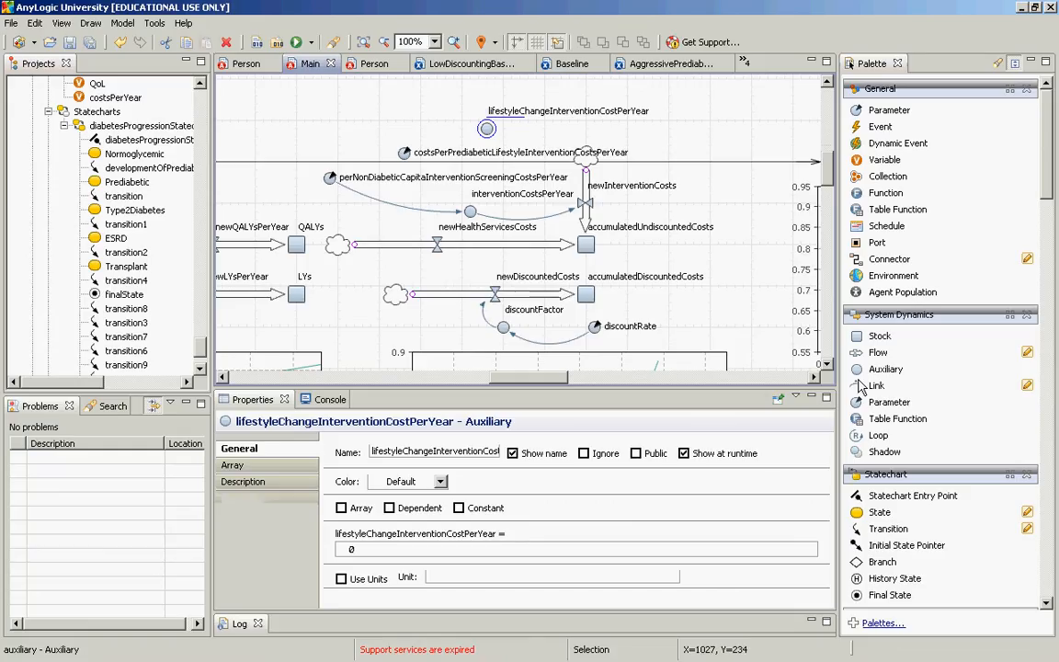
Link costsPerPrediabeticLifestyleInterventionCostsPerYear to lifestyleChangeInterventionCostPerYear, and link that auxiliary to the newInterventionCosts flow
left_click_drag(878, 386, 399, 128)
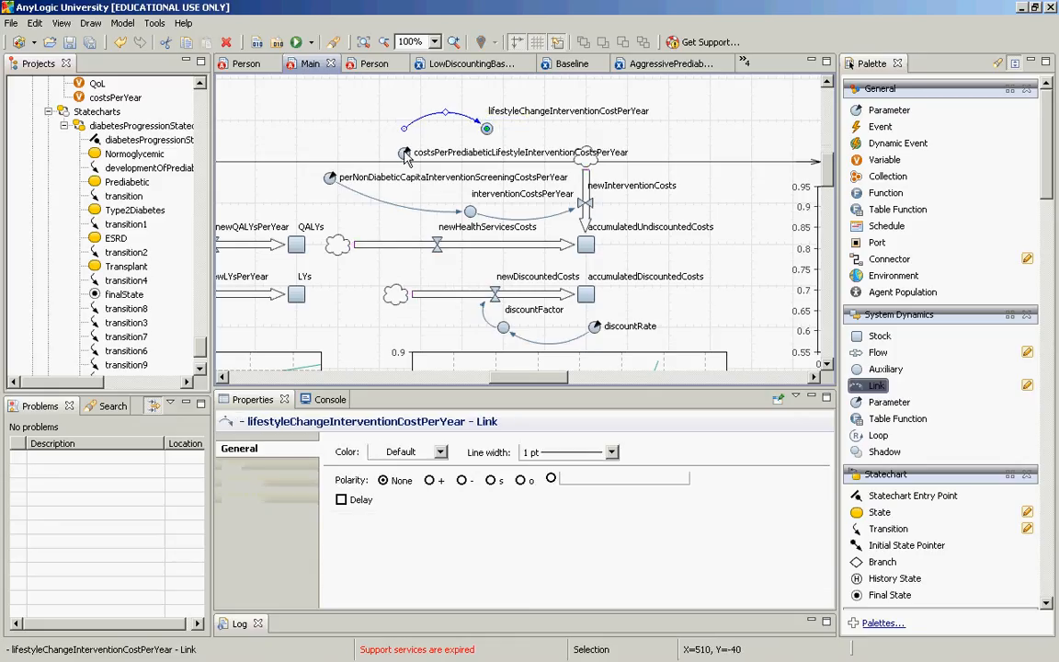
left_click_drag(405, 154, 404, 153)
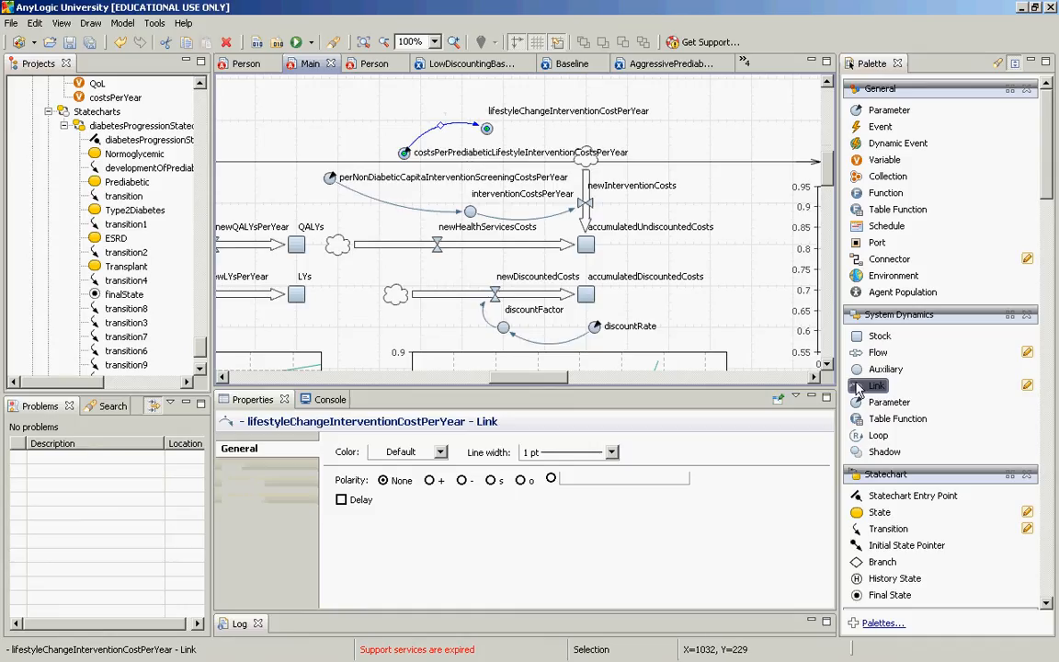
left_click_drag(857, 388, 490, 135)
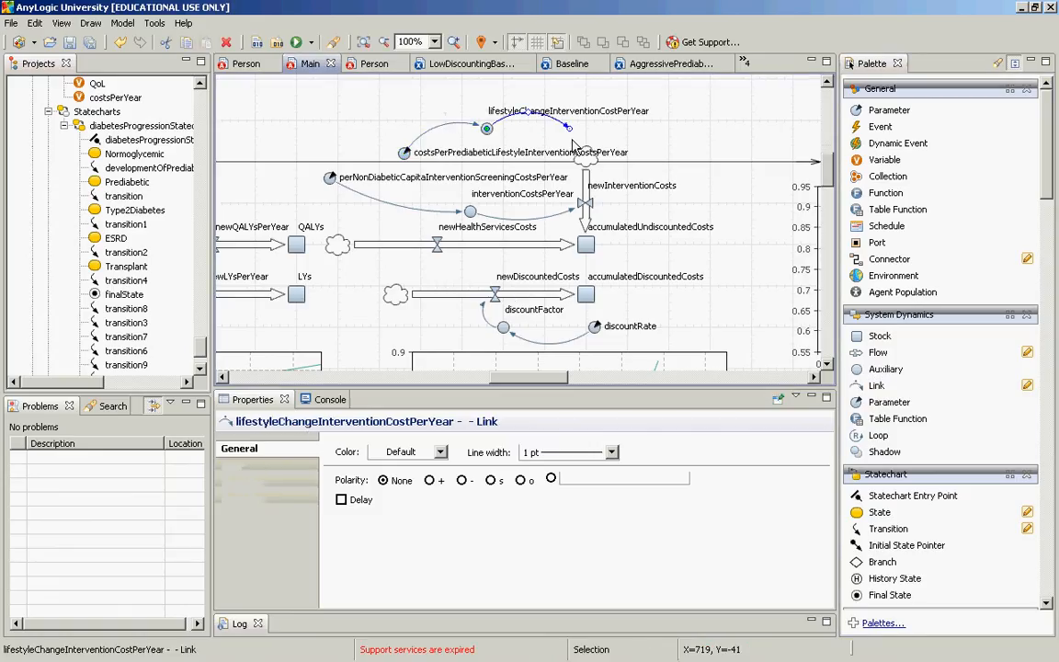
left_click_drag(569, 129, 585, 203)
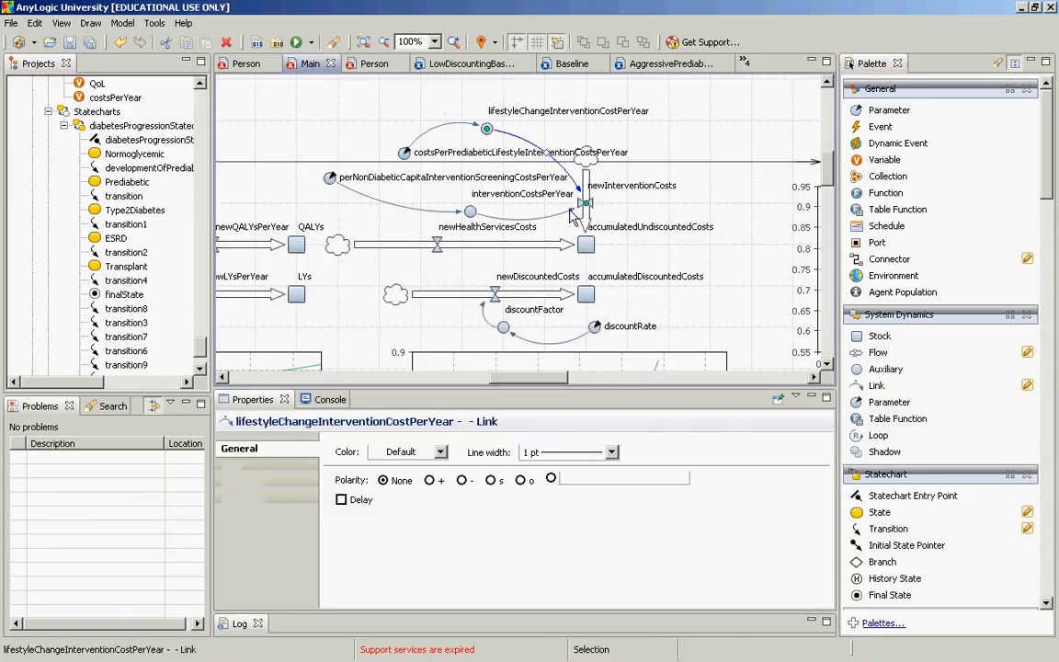
Rename the interventionCostsPerYear auxiliary to interventionScreeningCostsPerYear
left_click(470, 212)
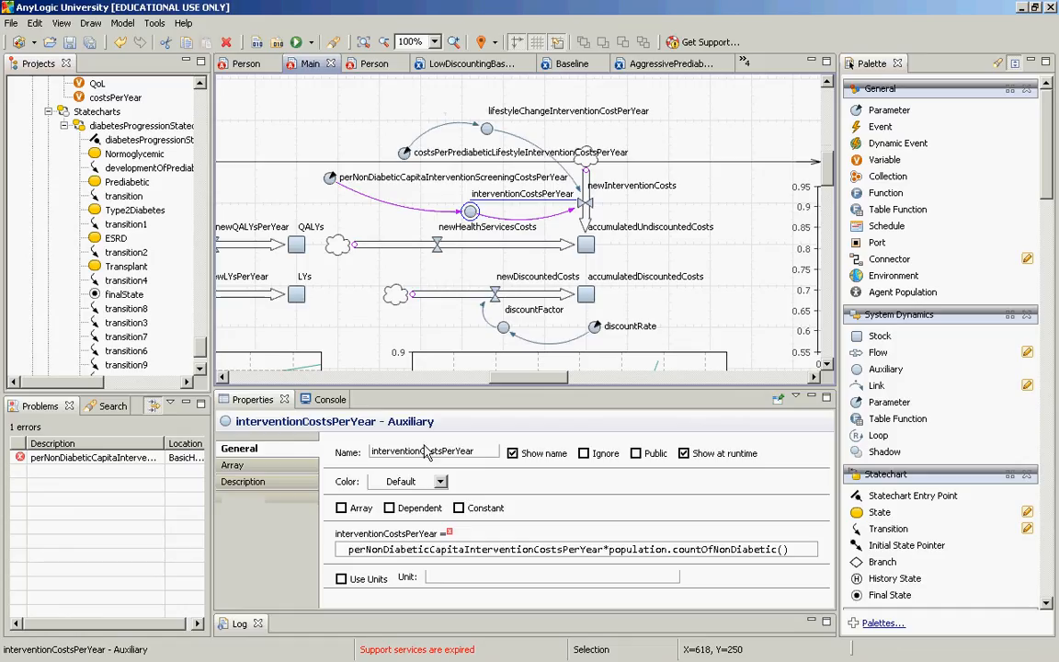
left_click(421, 451)
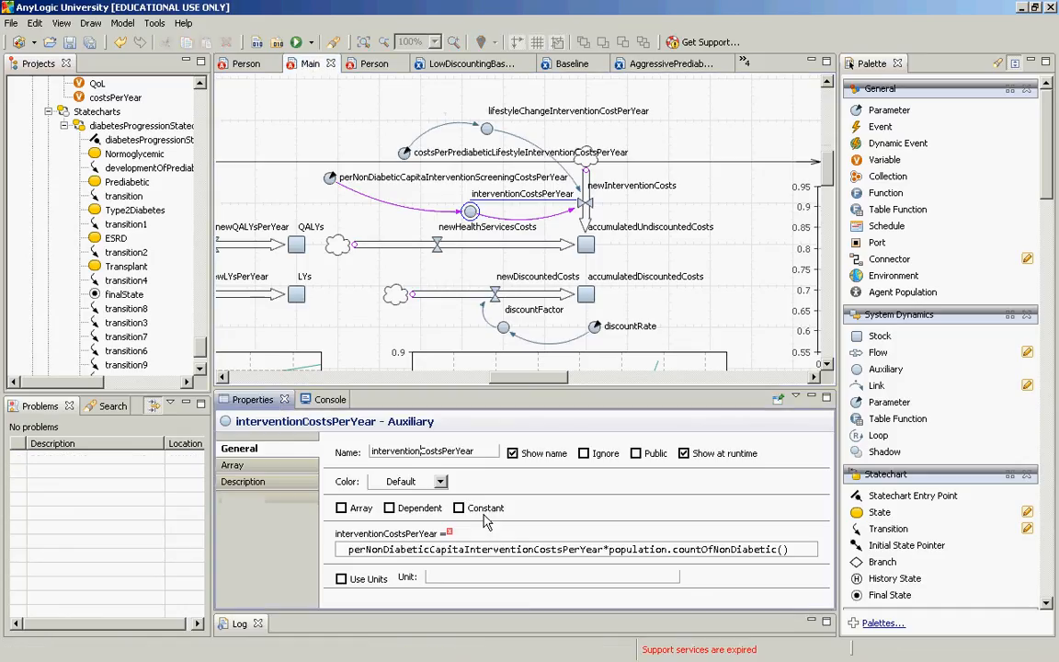
type("Screening")
Replace the outdated parameter name in the interventionScreeningCostsPerYear equation with perNonDiabeticCapitaInterventionScreeningCostsPerYear
left_click(546, 549)
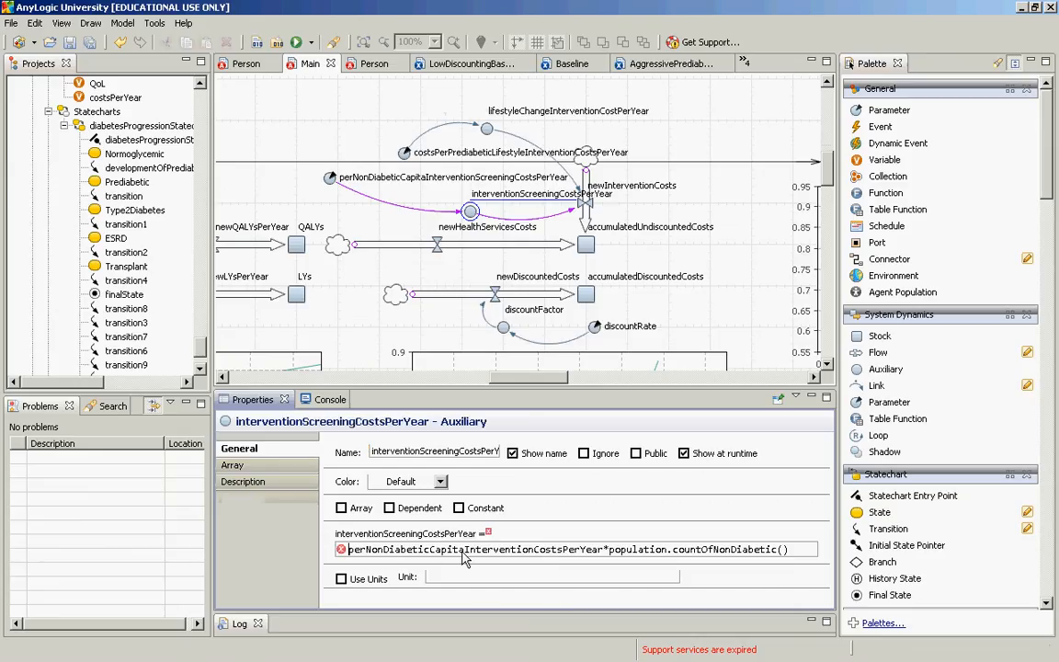
double_click(559, 549)
type("perNew")
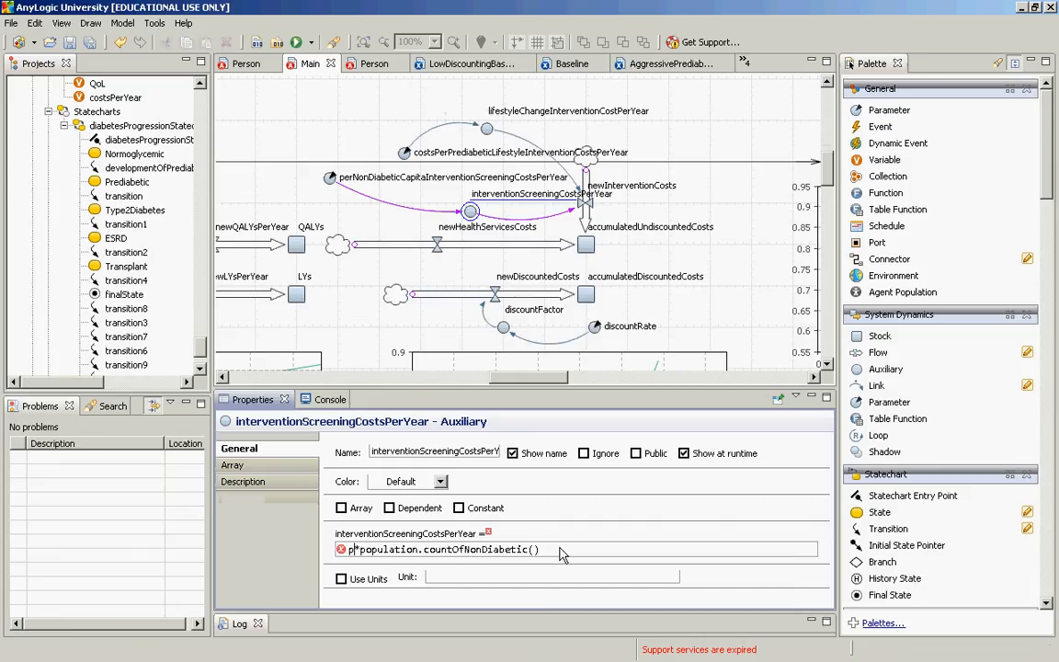
key("BackSpace")
key("BackSpace")
type("onDia")
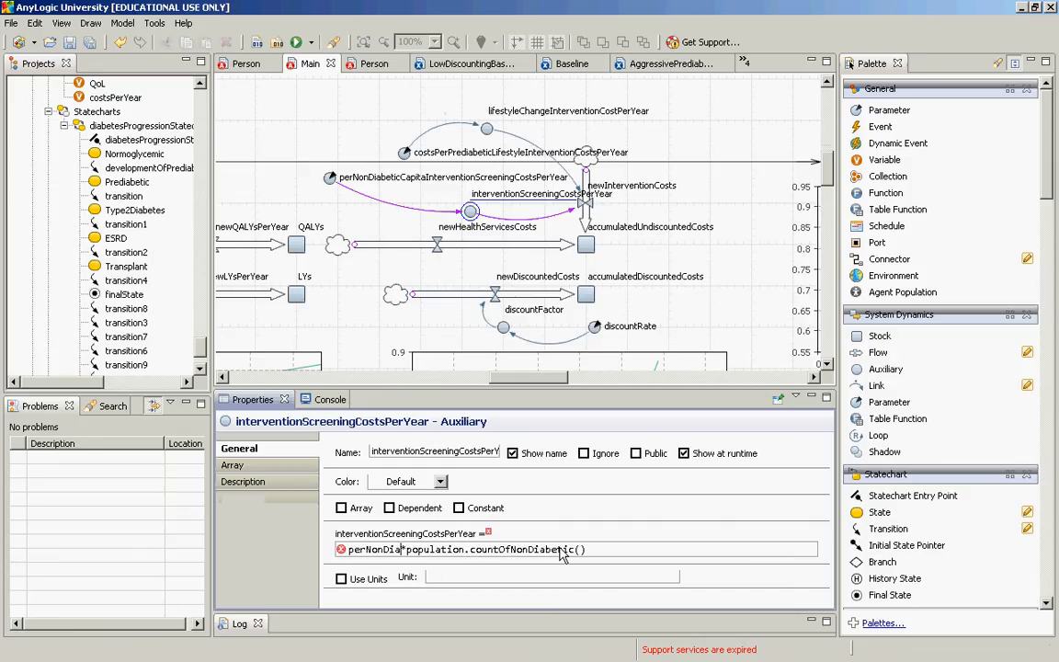
key("ctrl+space")
key("Return")
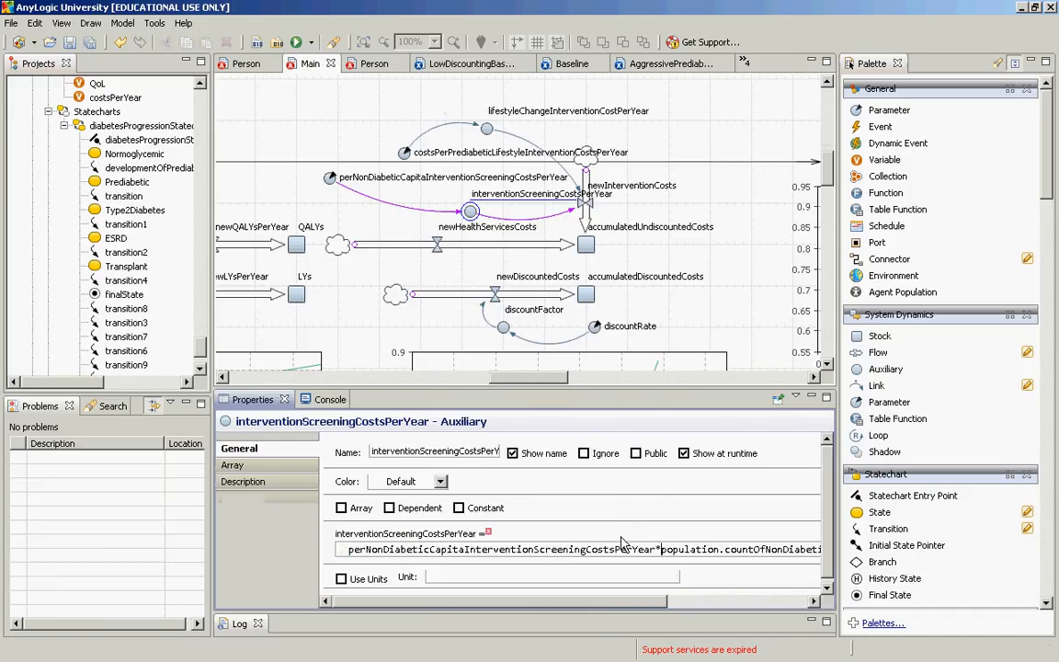
key("End")
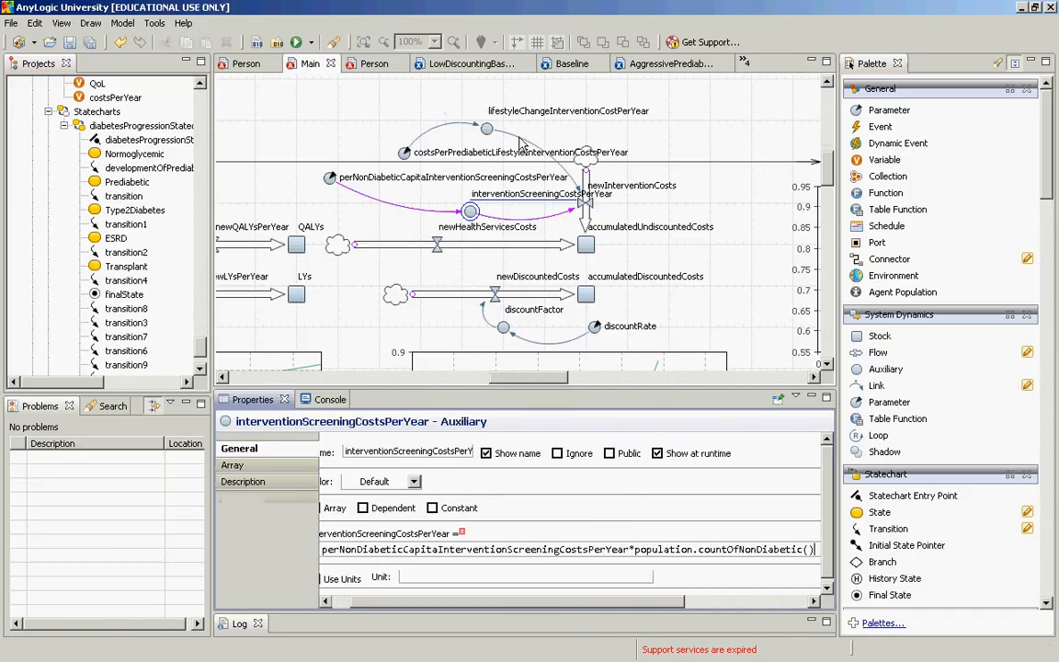
Set the lifestyleChangeInterventionCostPerYear equation to costsPerPrediabeticLifestyleInterventionCostsPerYear*population.countOfPrediabetics()
left_click(488, 129)
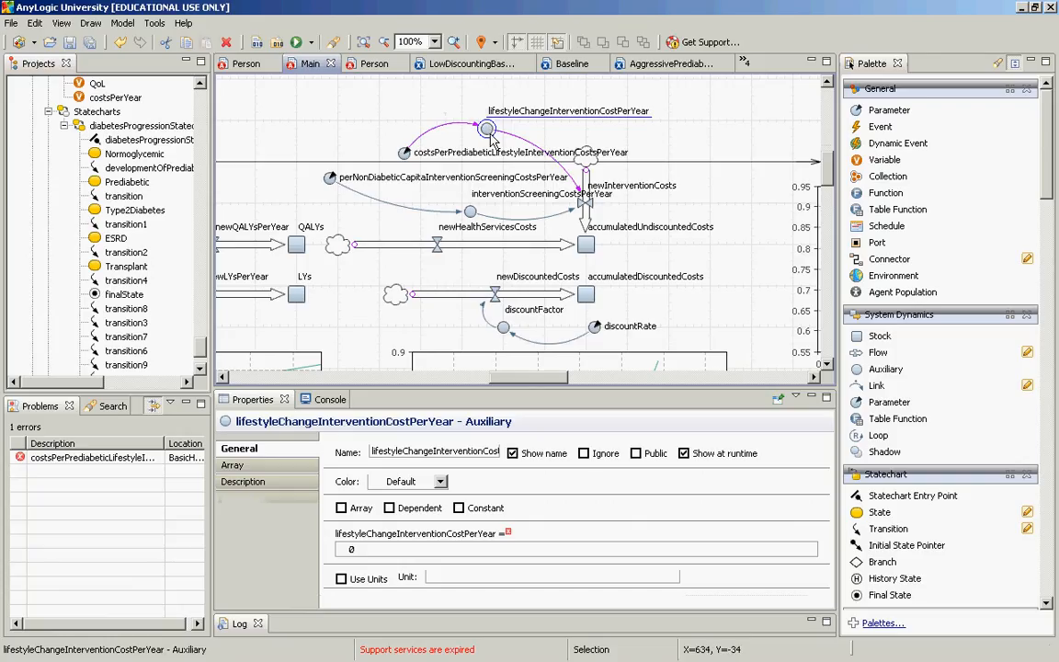
left_click(443, 551)
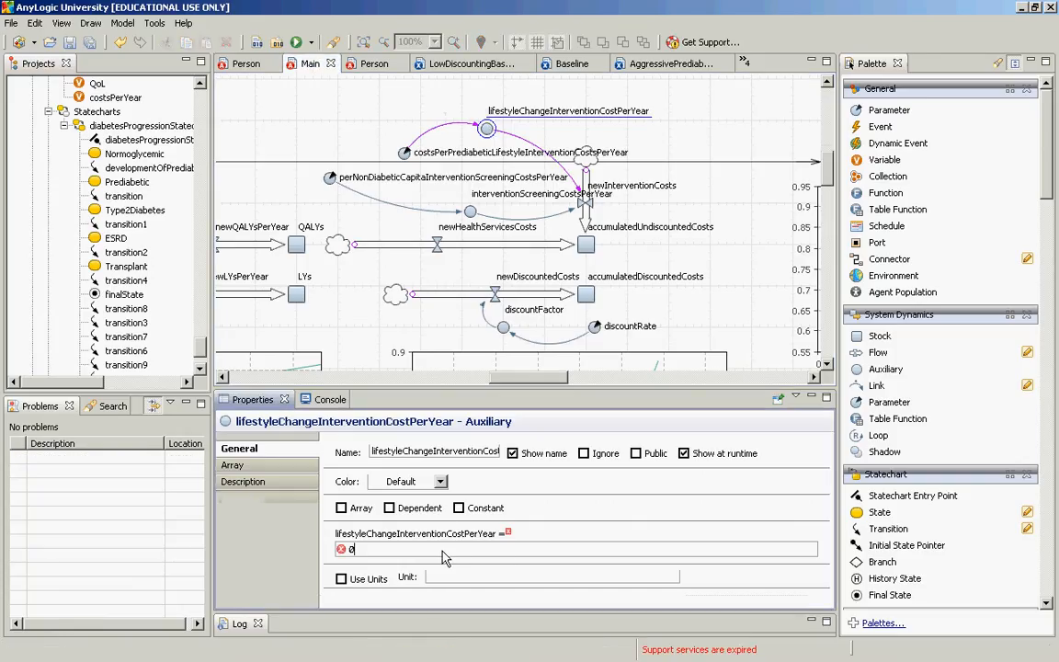
type("costsPerP")
key("ctrl+space")
key("Return")
type("*")
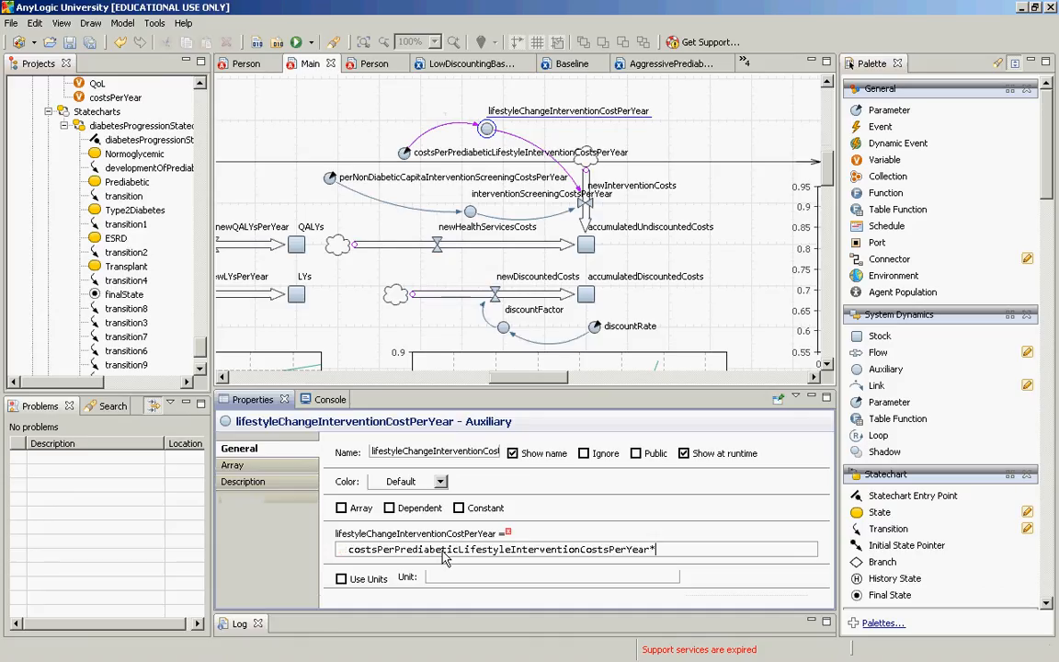
type("population.count")
key("ctrl+space")
key("Down")
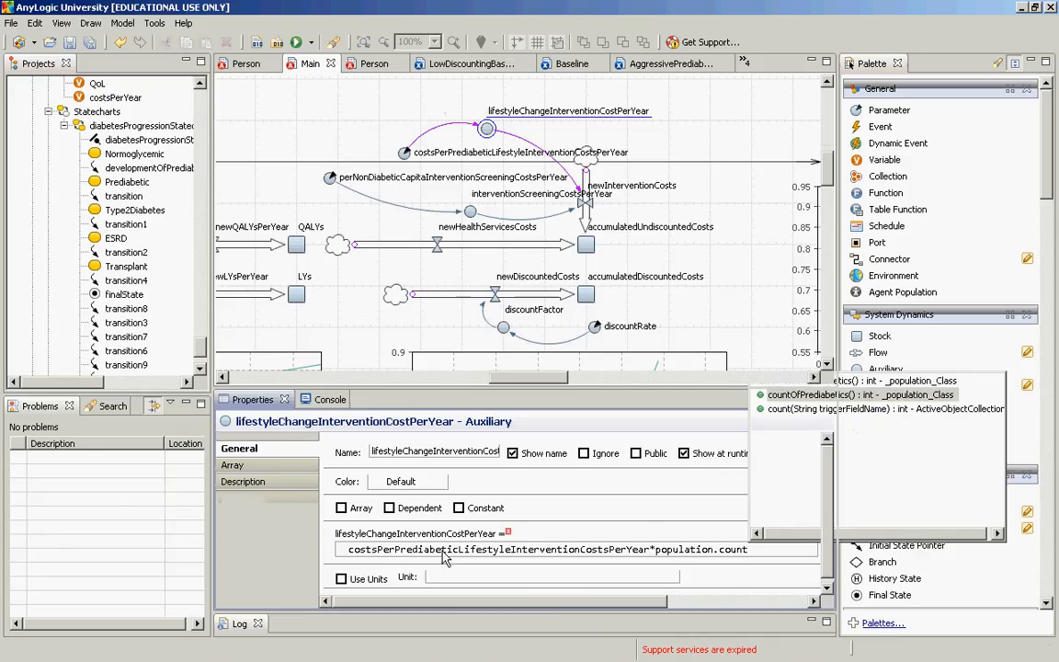
key("Return")
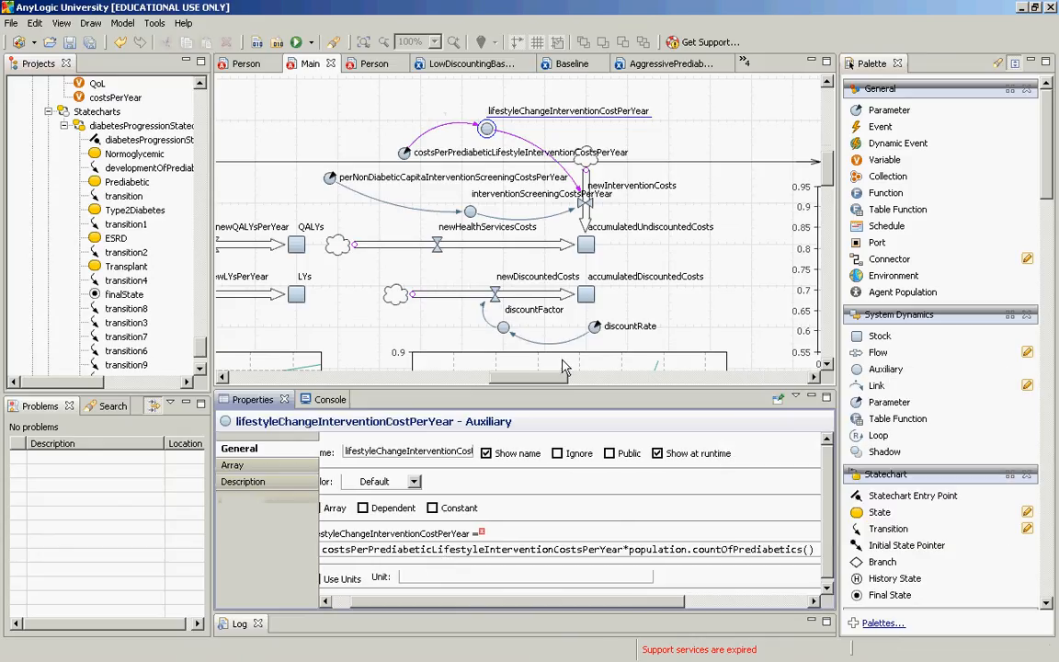
Set the newInterventionCosts flow equation to interventionScreeningCostsPerYear+lifestyleChangeInterventionCostPerYear
left_click(591, 209)
left_click(591, 210)
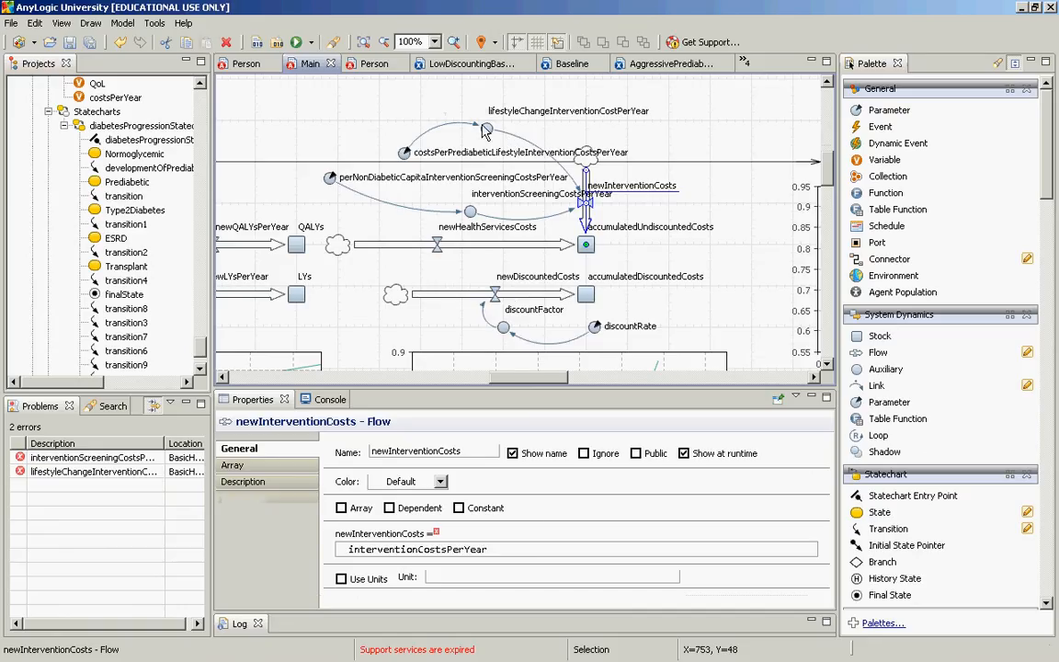
left_click(526, 554)
type("+")
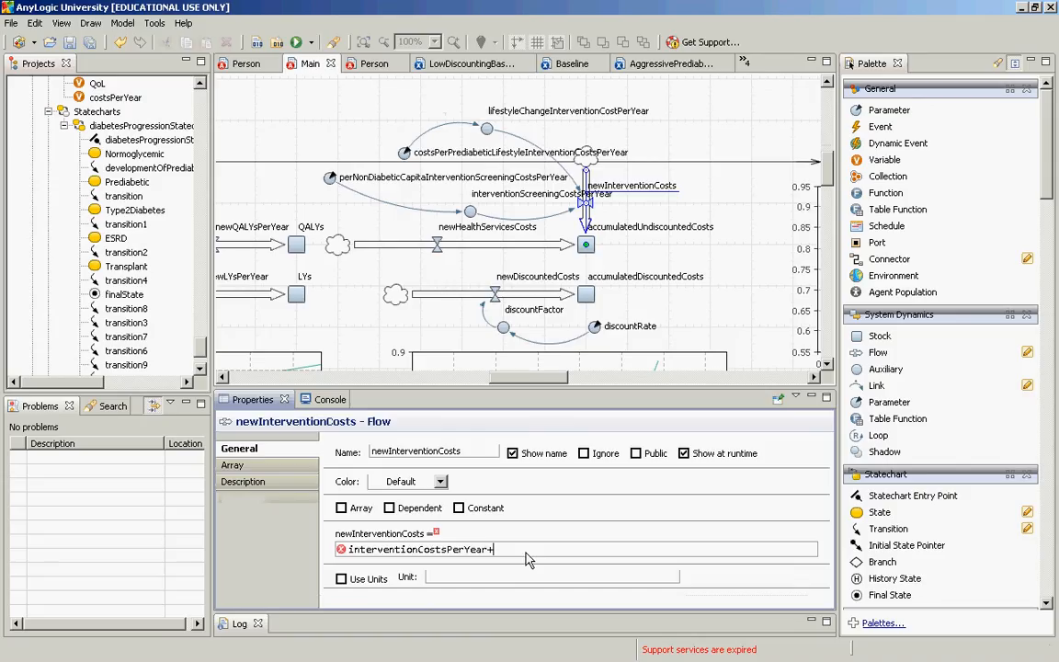
key("ctrl+a")
type("interve")
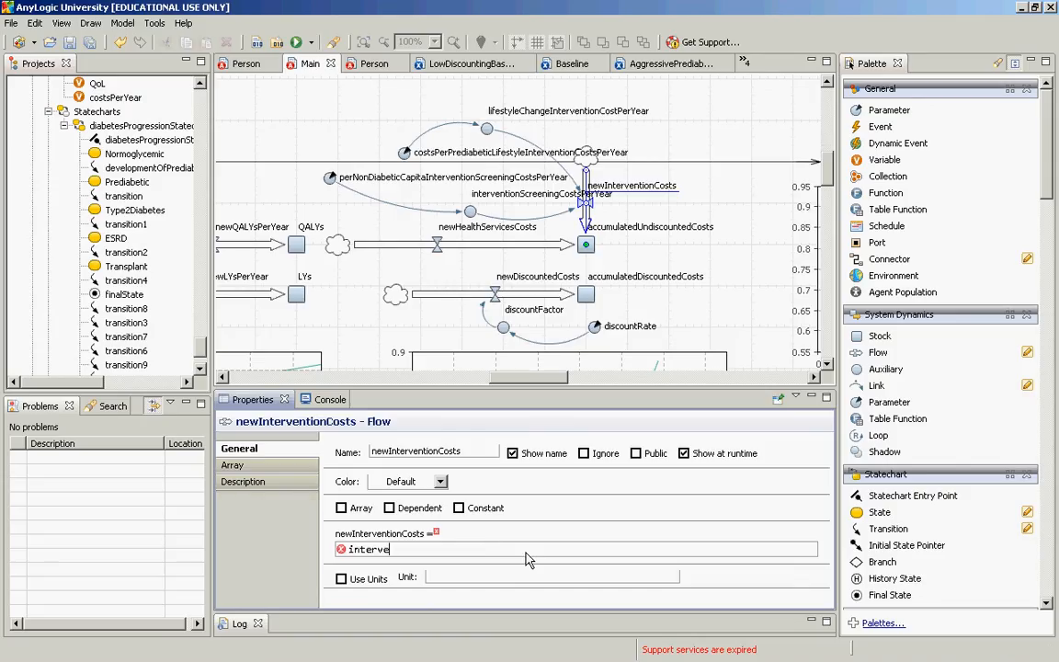
key("ctrl+space")
key("Return")
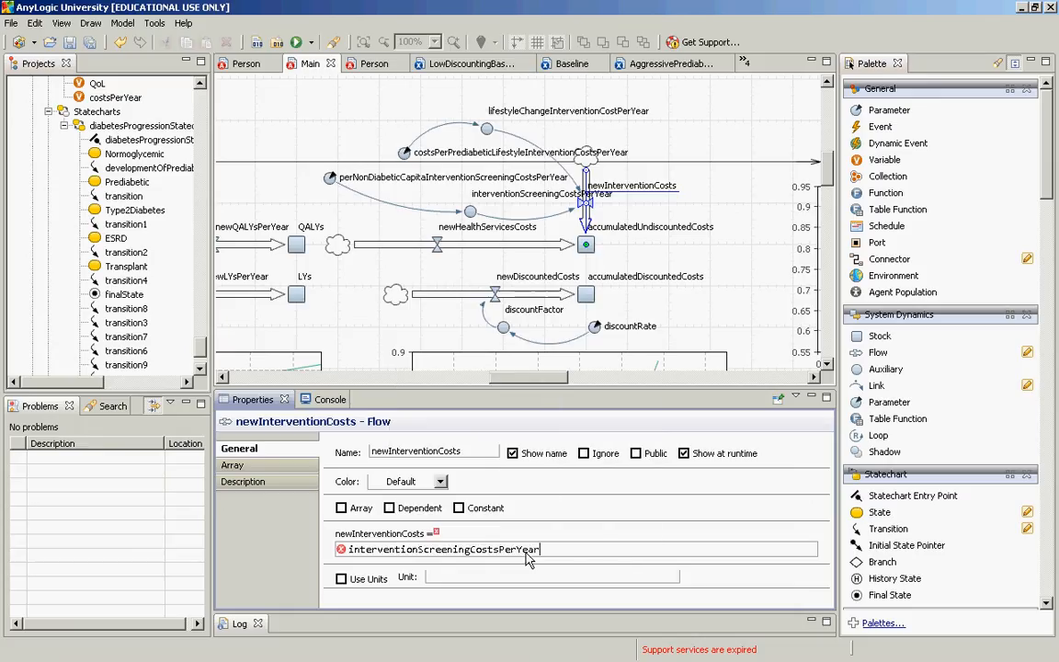
type("+lifest")
key("ctrl+space")
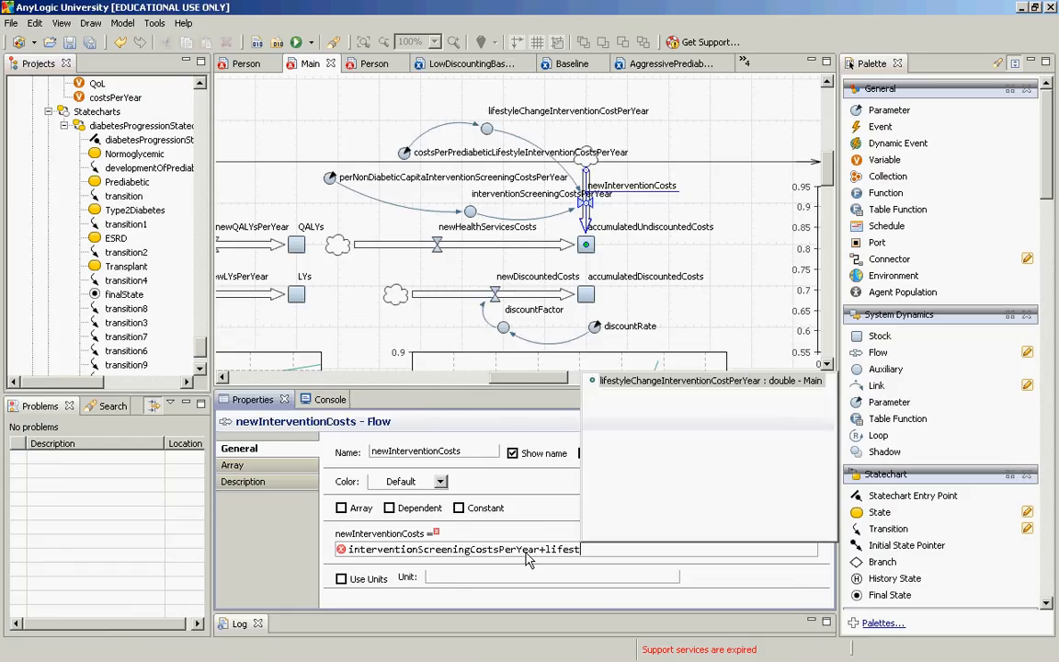
key("Return")
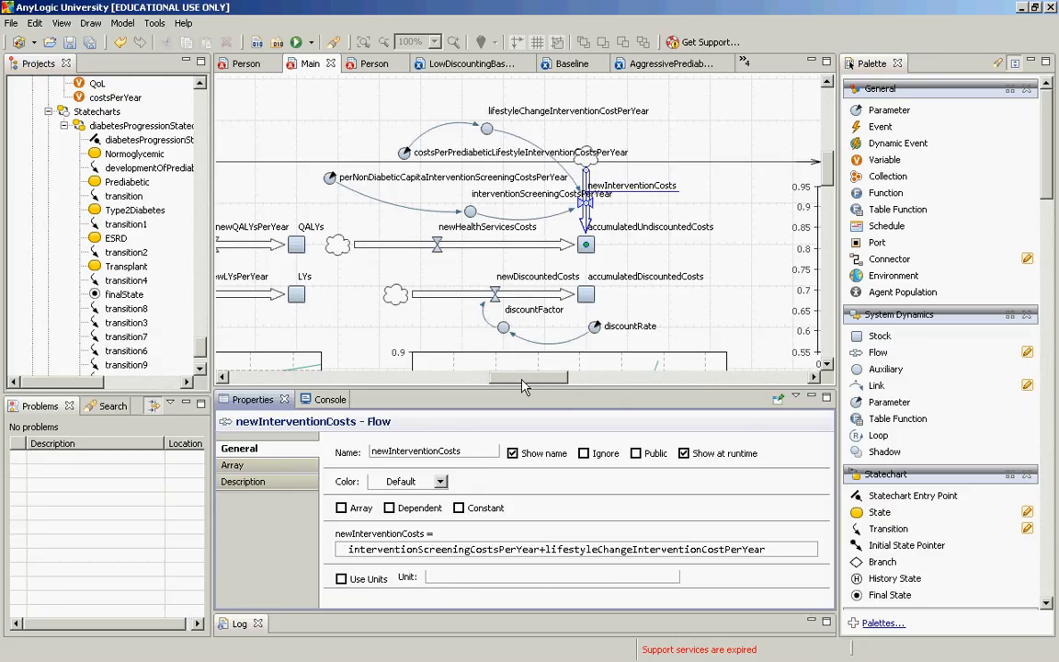
Check the two intervention cost parameters, and move the newInterventionCosts label down beside its flow valve, clear of the neighbouring label
left_click(407, 160)
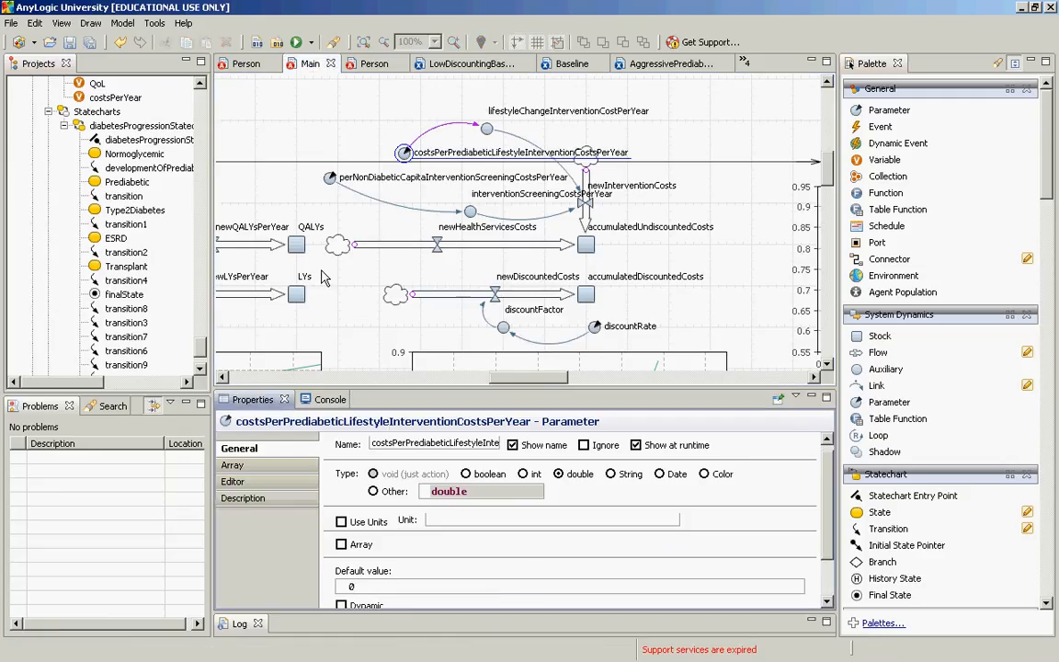
left_click(328, 179)
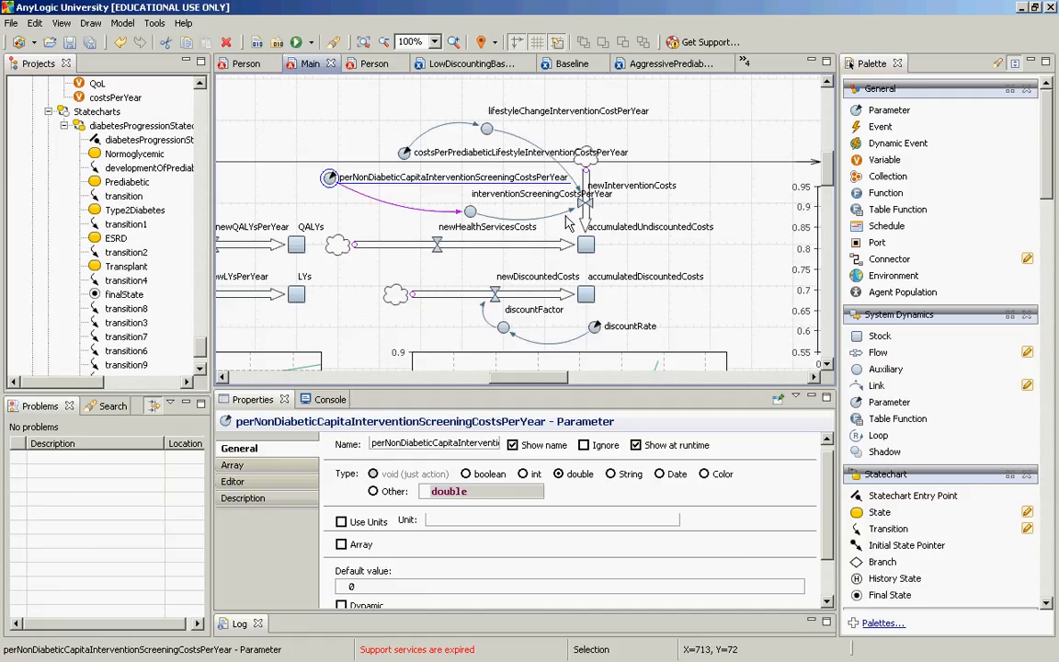
left_click(629, 188)
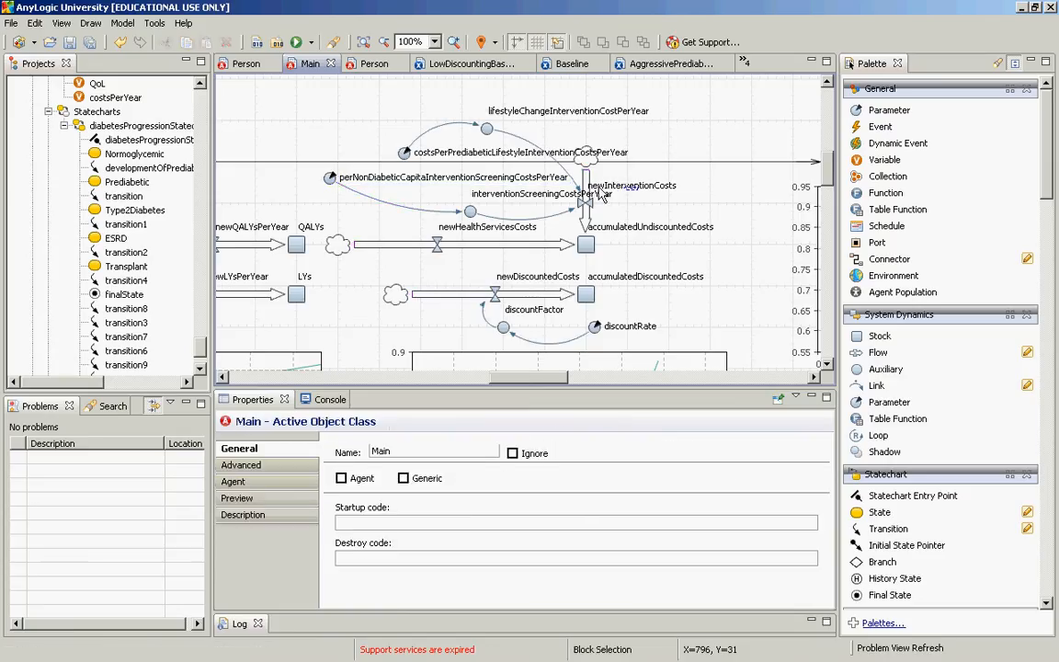
left_click(589, 198)
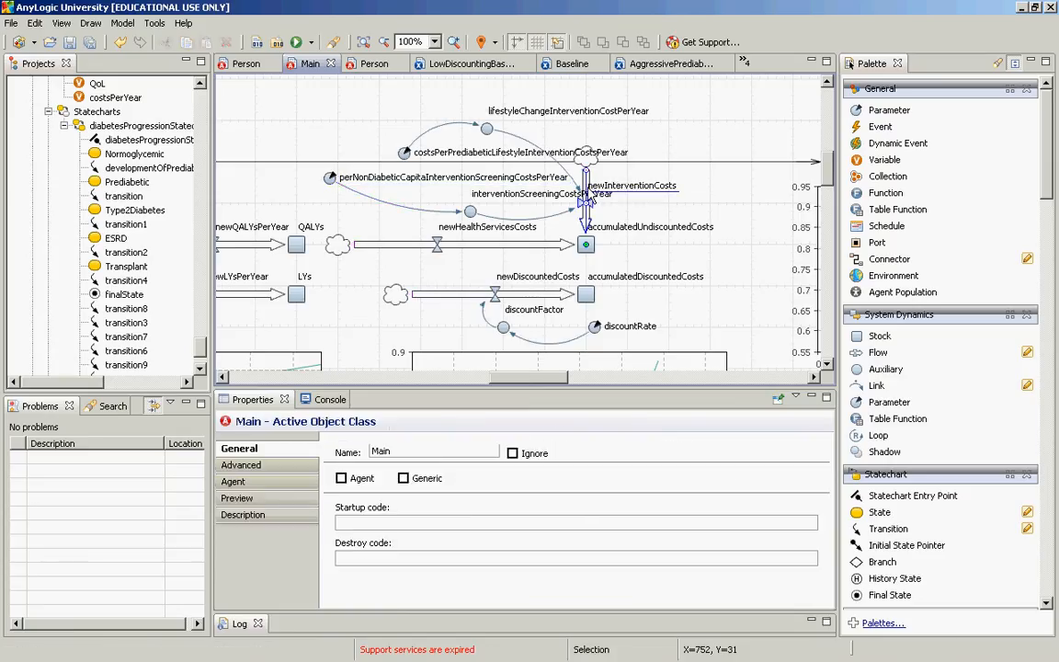
left_click(597, 195)
left_click_drag(600, 194, 611, 215)
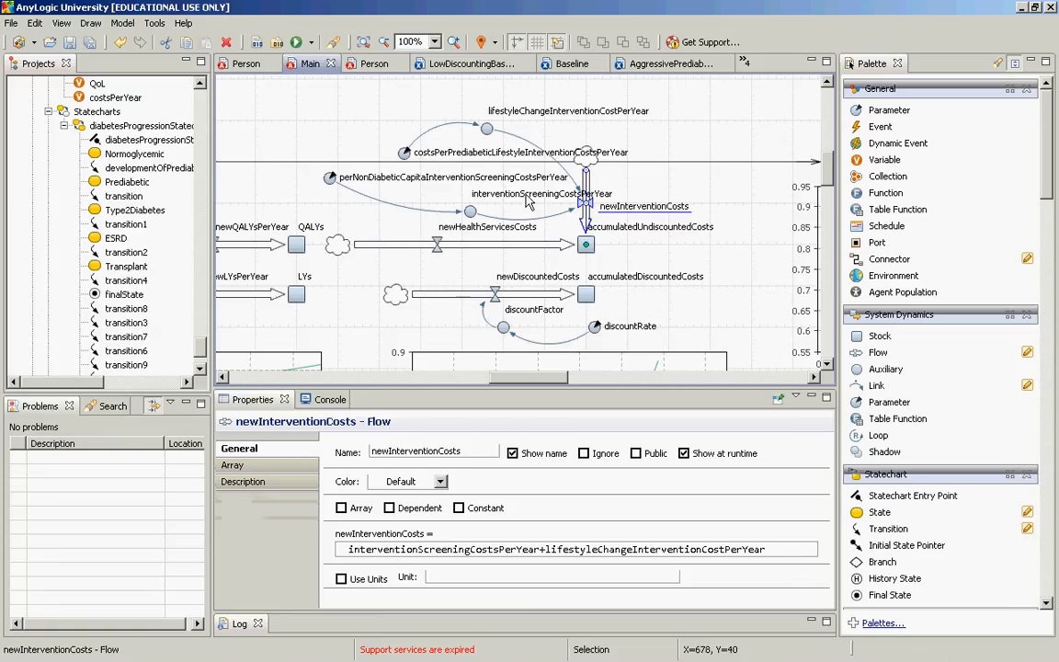
Shift the interventionScreeningCostsPerYear label left and the costsPerPrediabeticLifestyleInterventionCostsPerYear label up and left, clear of the newInterventionCosts flow
left_click(414, 178)
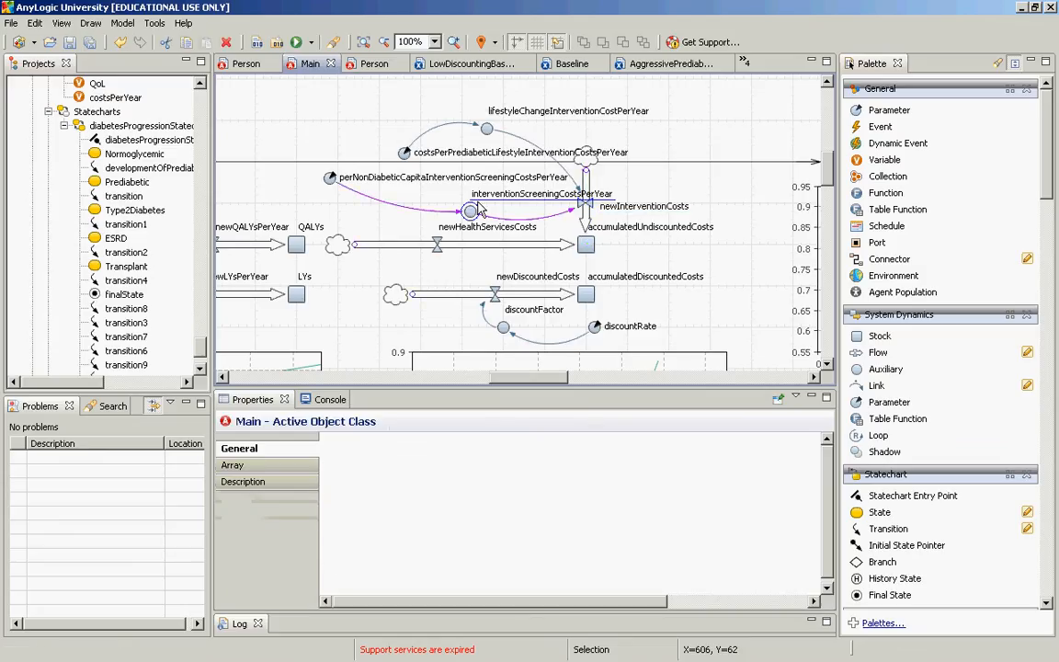
left_click(471, 210)
left_click_drag(478, 200, 390, 200)
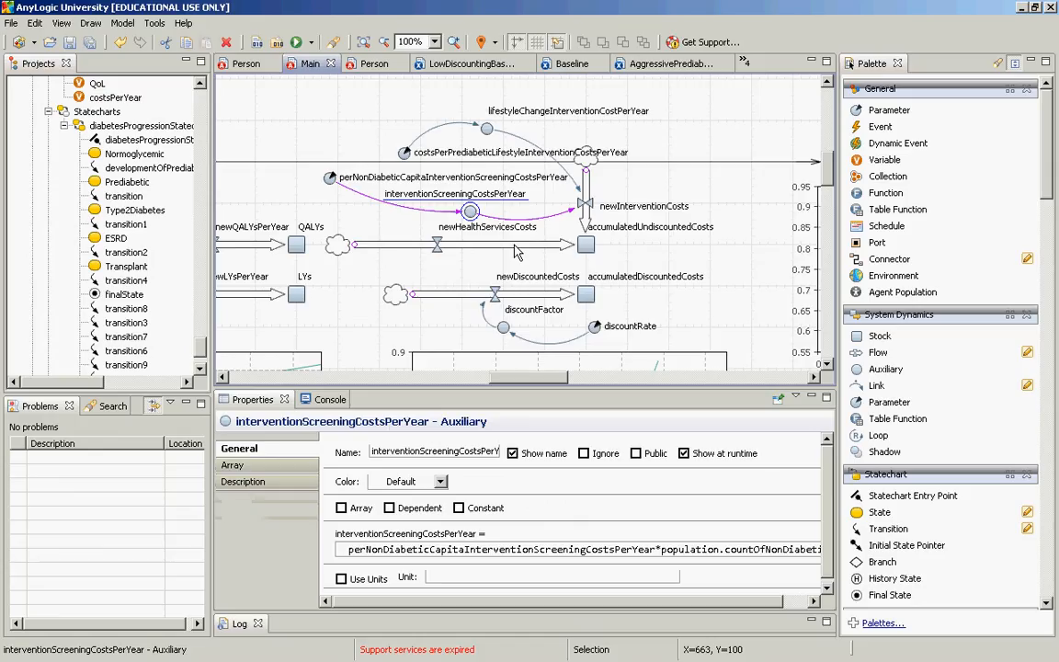
left_click(405, 155)
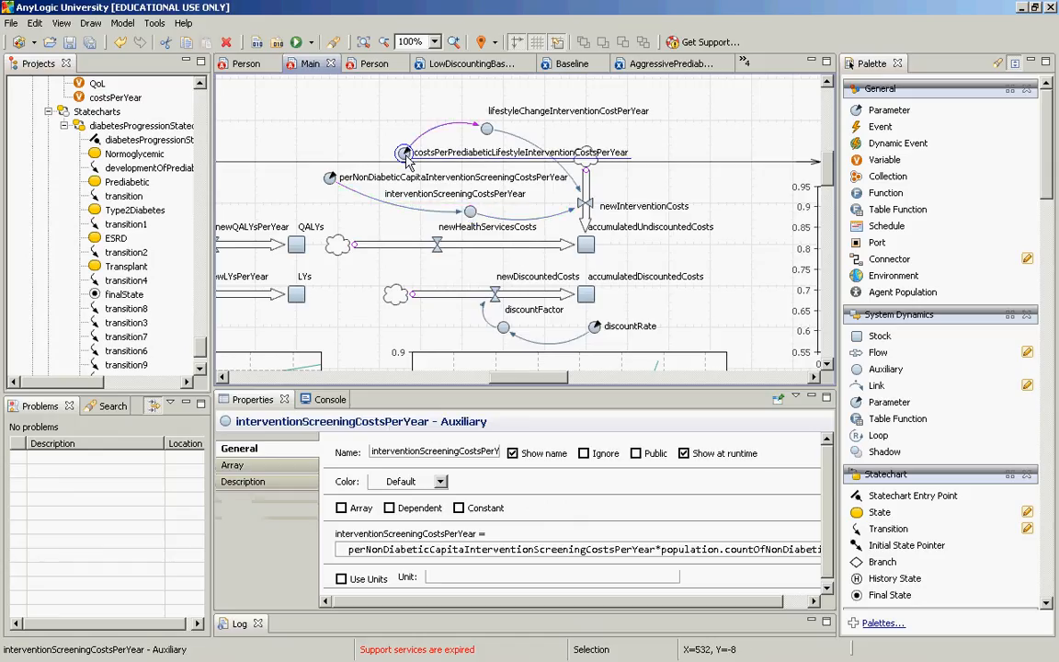
left_click_drag(422, 153, 257, 131)
left_click(469, 214)
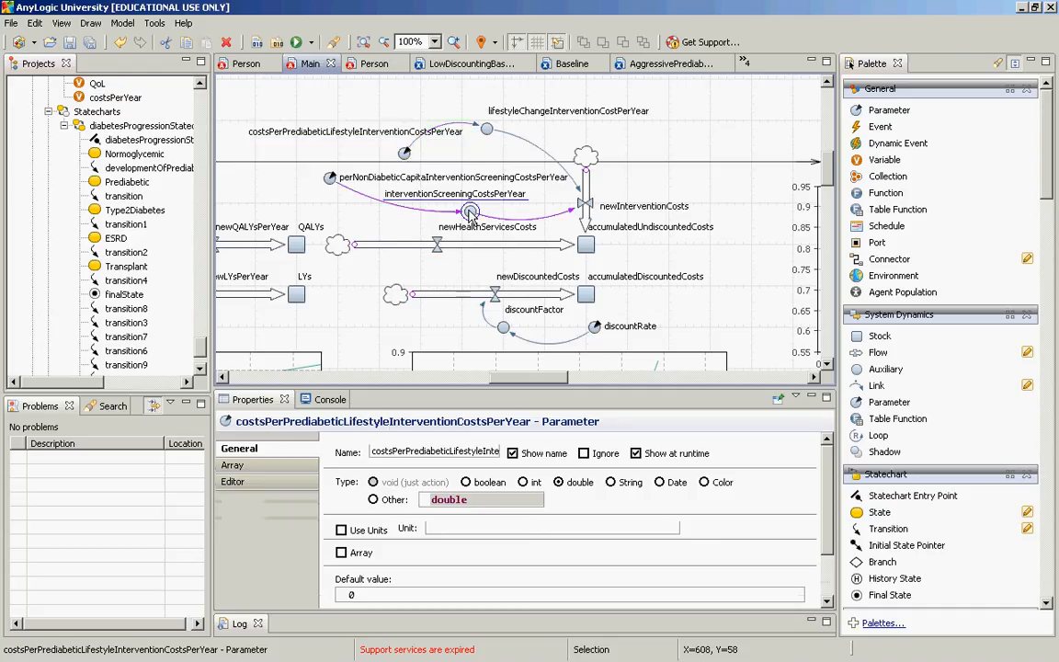
Check the equations of the lifestyleChangeInterventionCostPerYear and interventionScreeningCostsPerYear auxiliaries
left_click(486, 130)
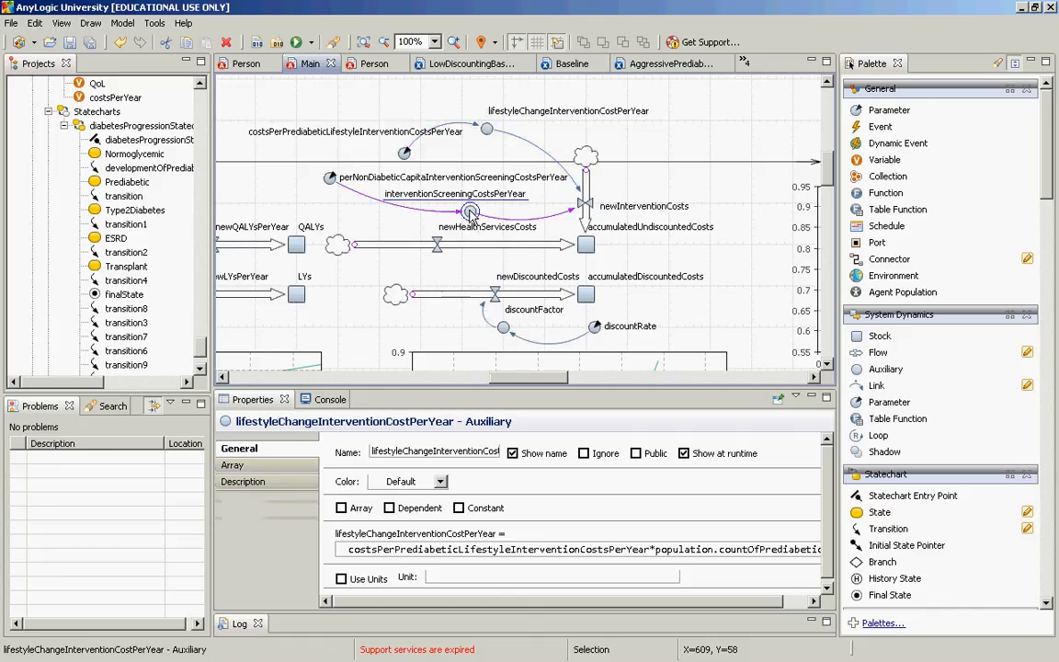
left_click(470, 212)
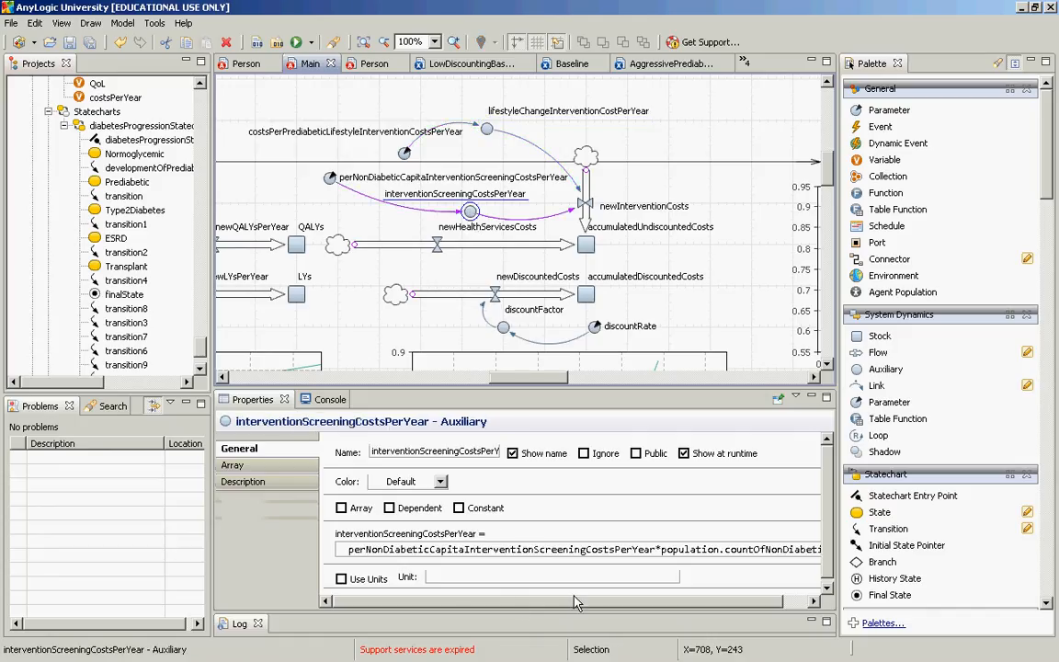
left_click_drag(577, 602, 603, 602)
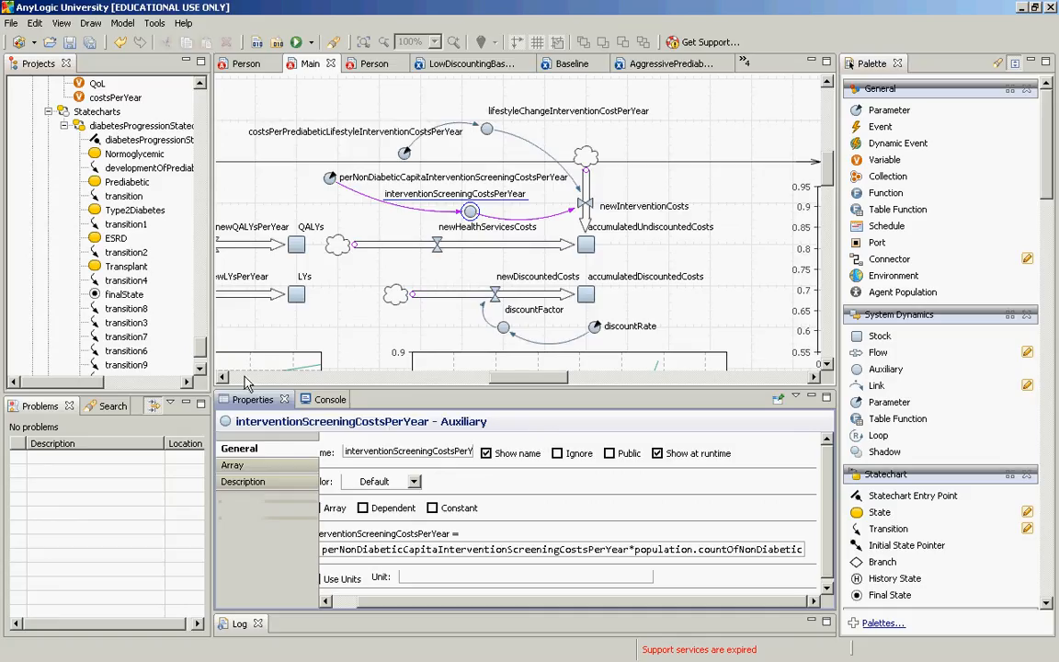
Review the intervention cost parameter values in the Baseline experiment, and select the LowDiscountingBaseline experiment
left_click(198, 350)
scroll(198, 351, "down", 2)
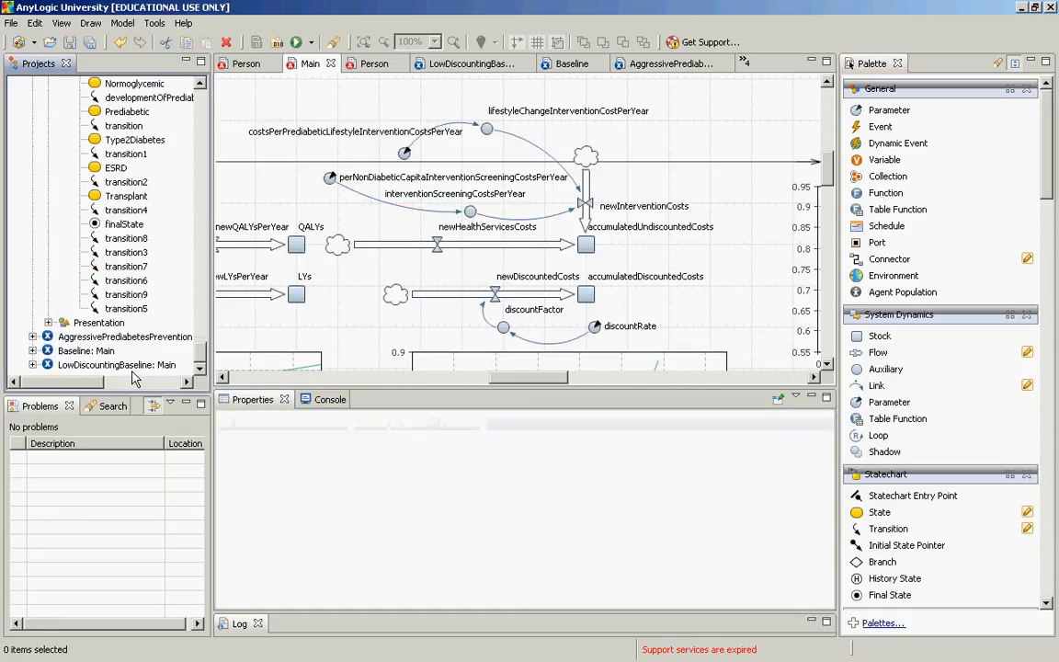
left_click(77, 351)
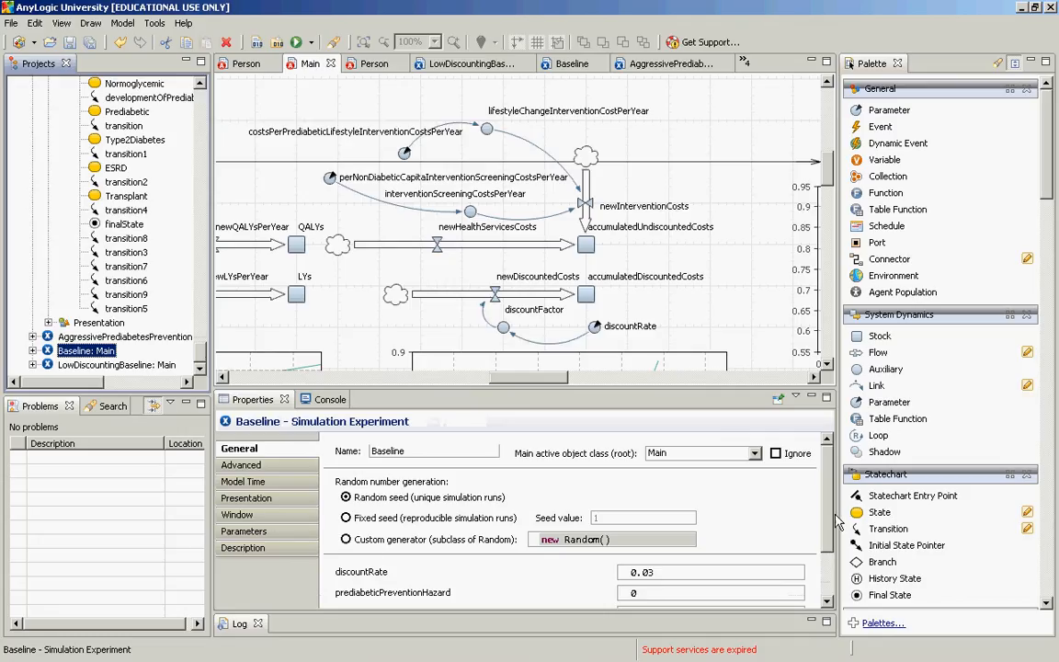
scroll(662, 581, "down", 2)
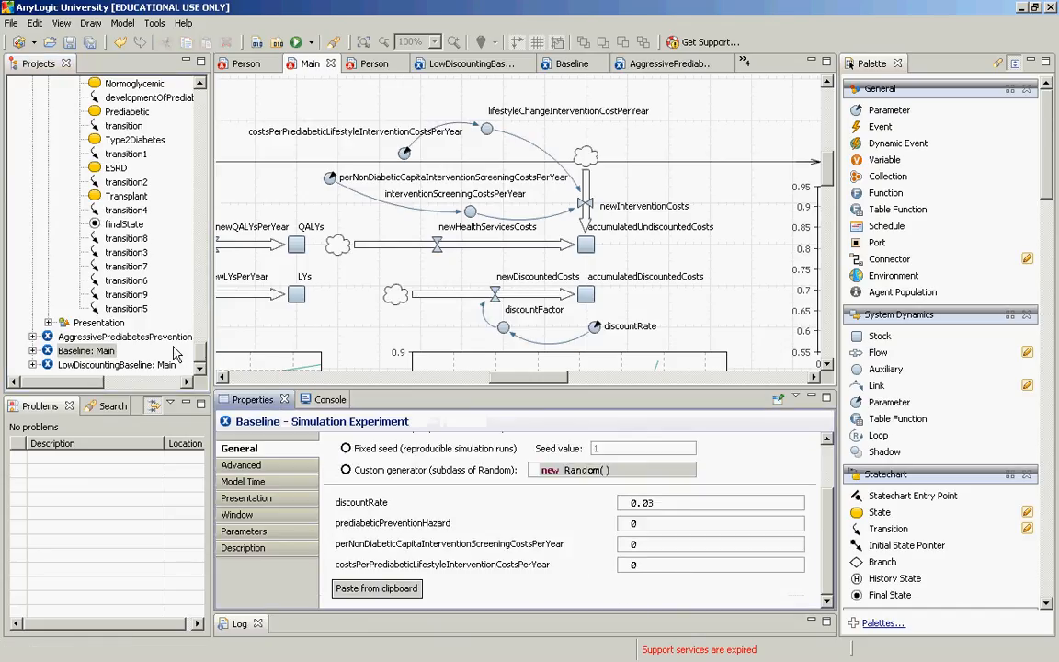
left_click(119, 366)
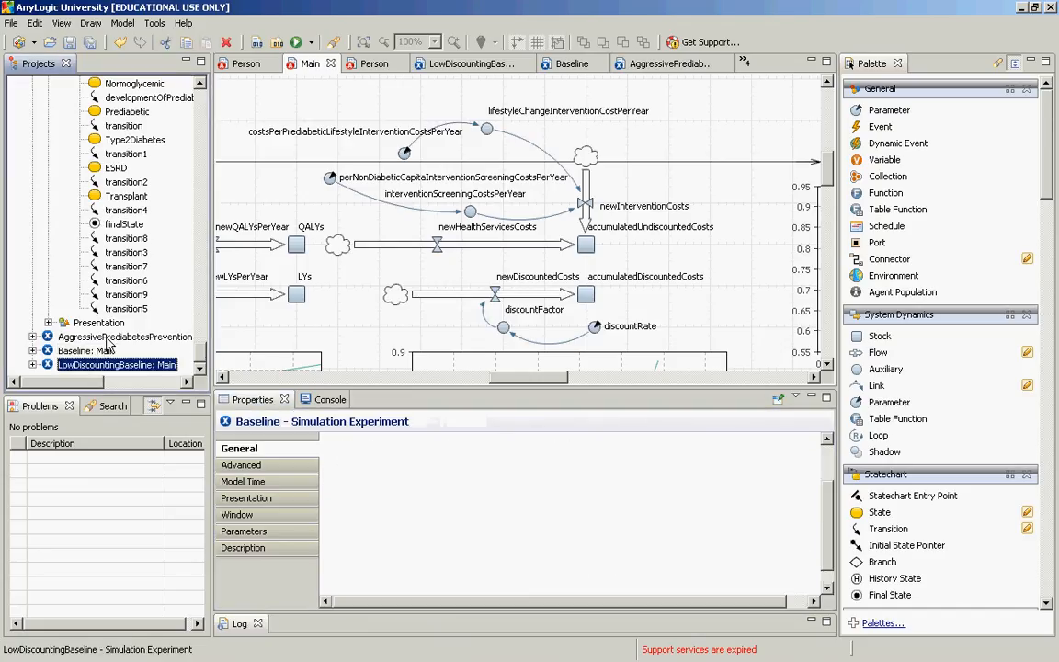
In the AggressivePrediabetesPrevention experiment, set perNonDiabeticCapitaInterventionScreeningCostsPerYear to 100 and costsPerPrediabeticLifestyleInterventionCostsPerYear to 1000
double_click(104, 337)
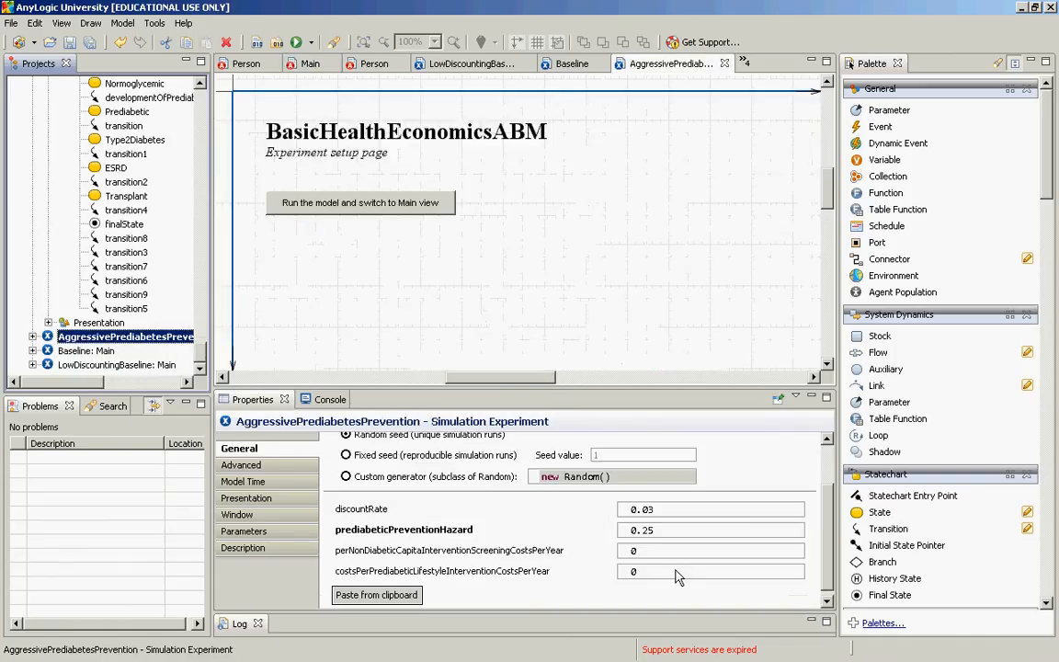
left_click(661, 553)
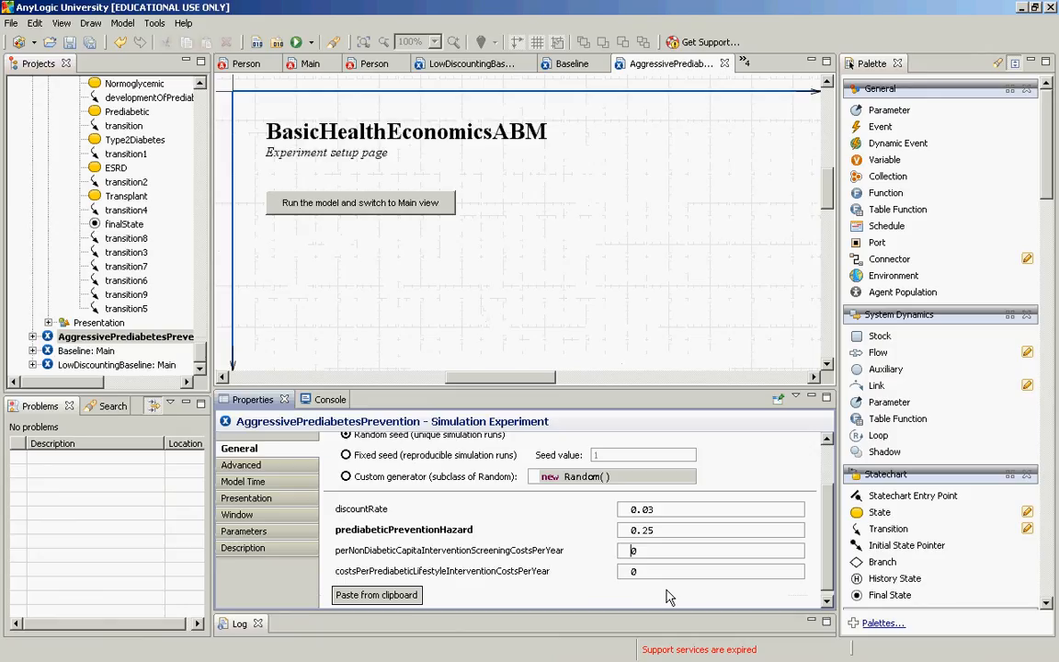
key("ctrl+a")
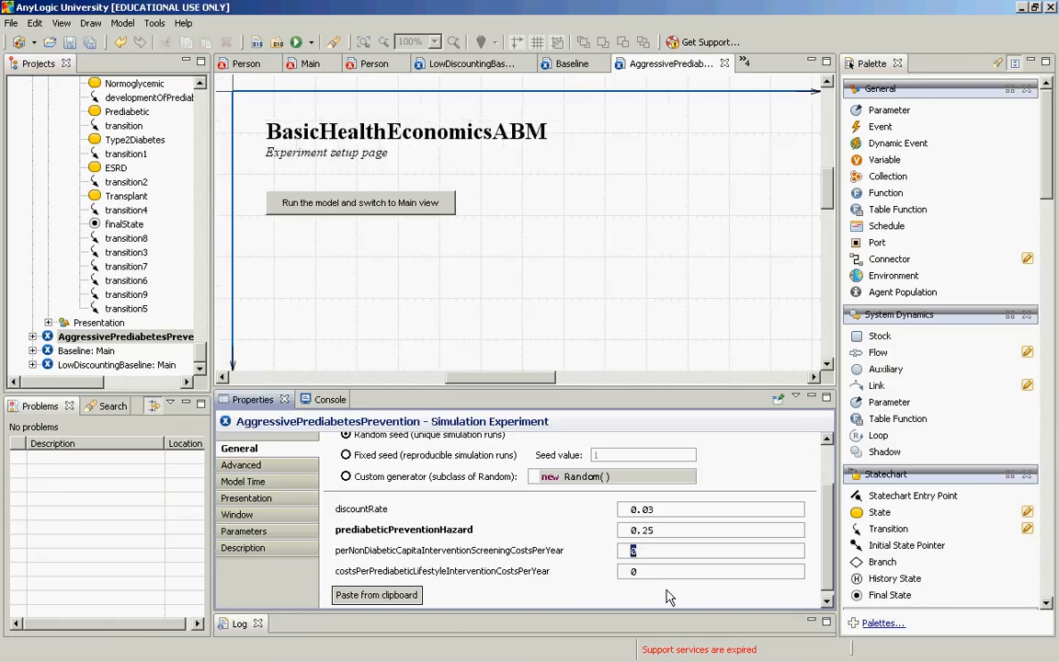
type("100")
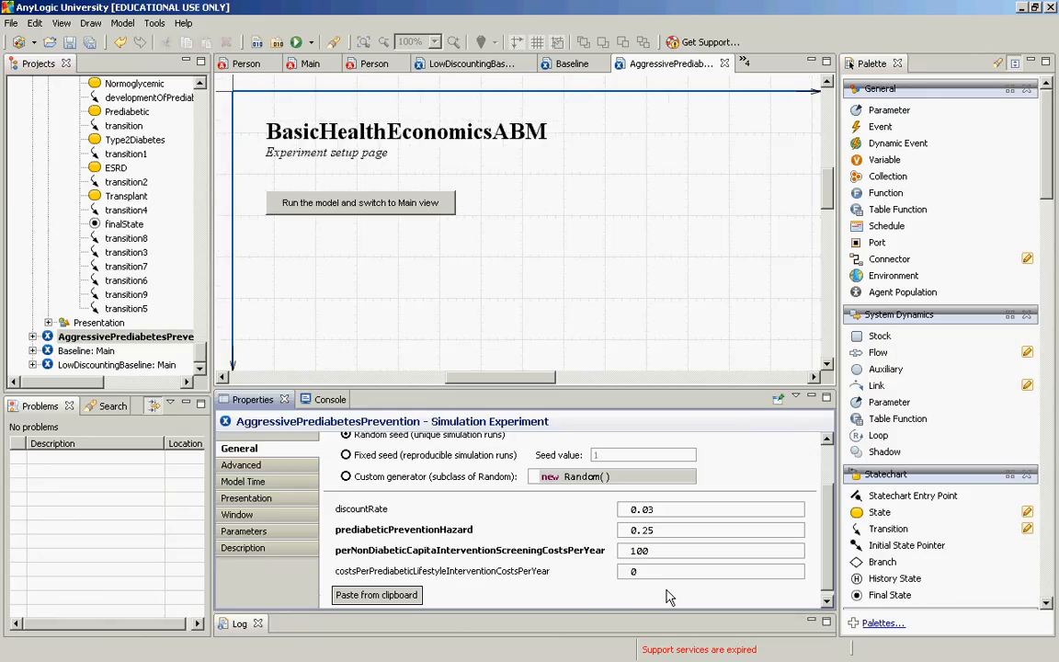
left_click(623, 572)
key("shift+End")
type("1000")
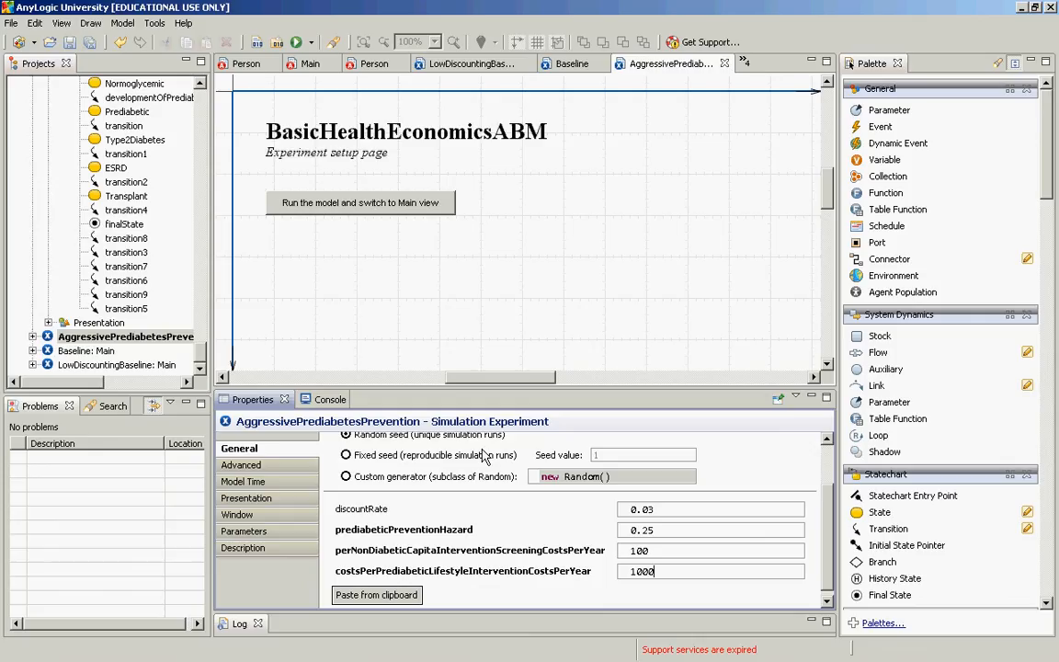
Set the experiment's costsPerPrediabeticLifestyleInterventionCostsPerYear to 750 and perNonDiabeticCapitaInterventionScreeningCostsPerYear to 25
key("BackSpace")
key("BackSpace")
key("BackSpace")
key("BackSpace")
type("750")
left_click(641, 551)
key("BackSpace")
key("BackSpace")
key("BackSpace")
type("25")
Try to run the BasicHealthEconomicsABM / AggressivePrediabetesPrevention experiment, and cancel the launch
left_click(313, 42)
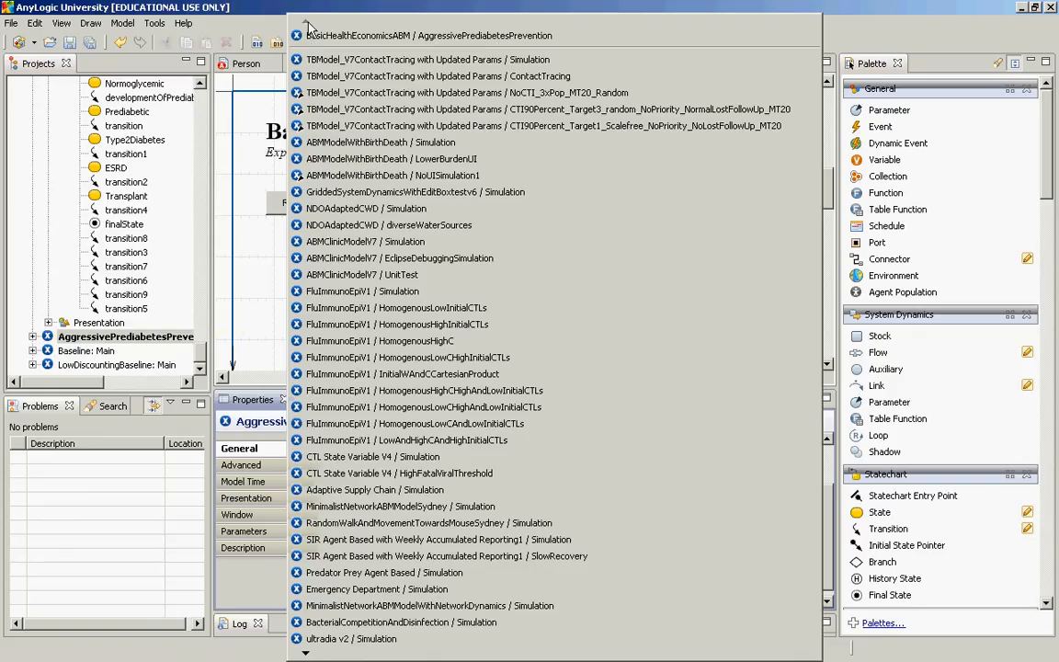
left_click(317, 36)
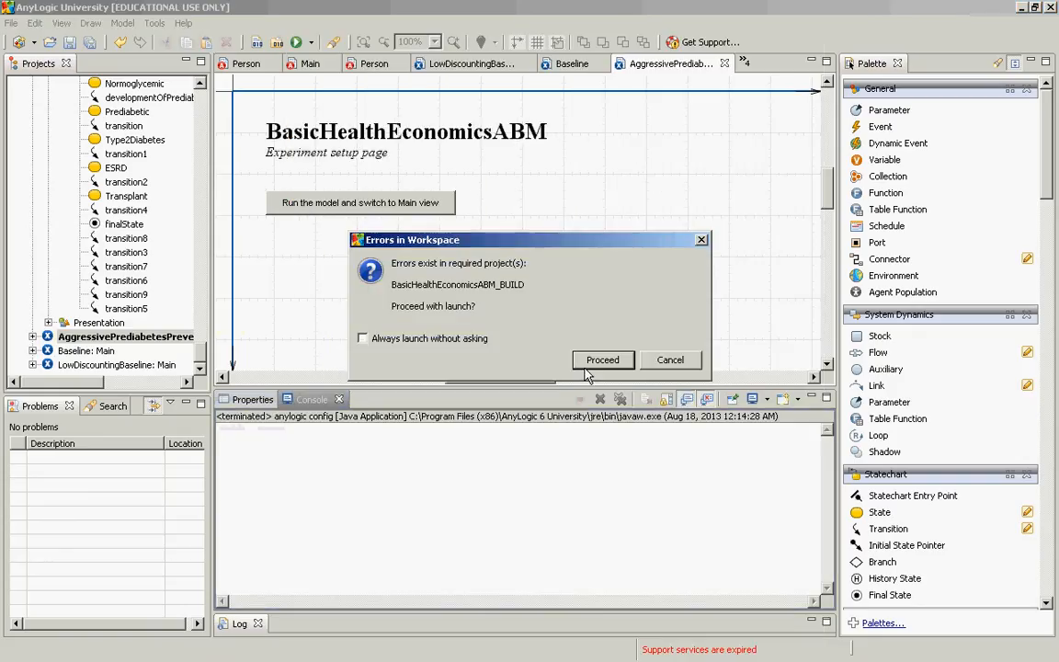
left_click(681, 366)
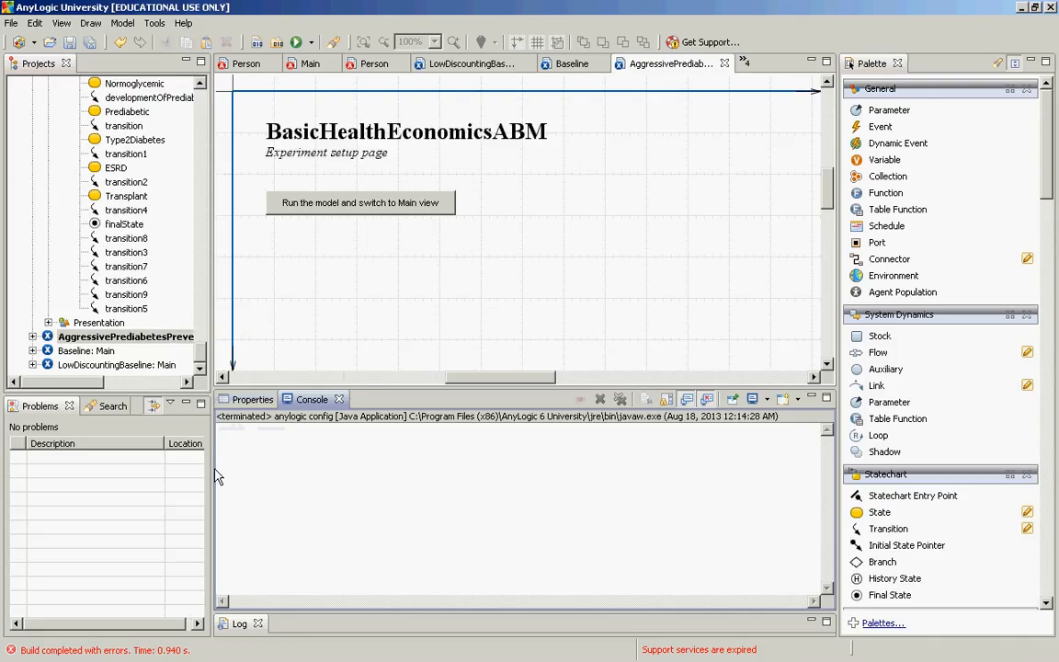
Locate the error-marked interventionScreeningCostsPerYear auxiliary among Main's system dynamics elements and open it in the diagram
left_click(248, 399)
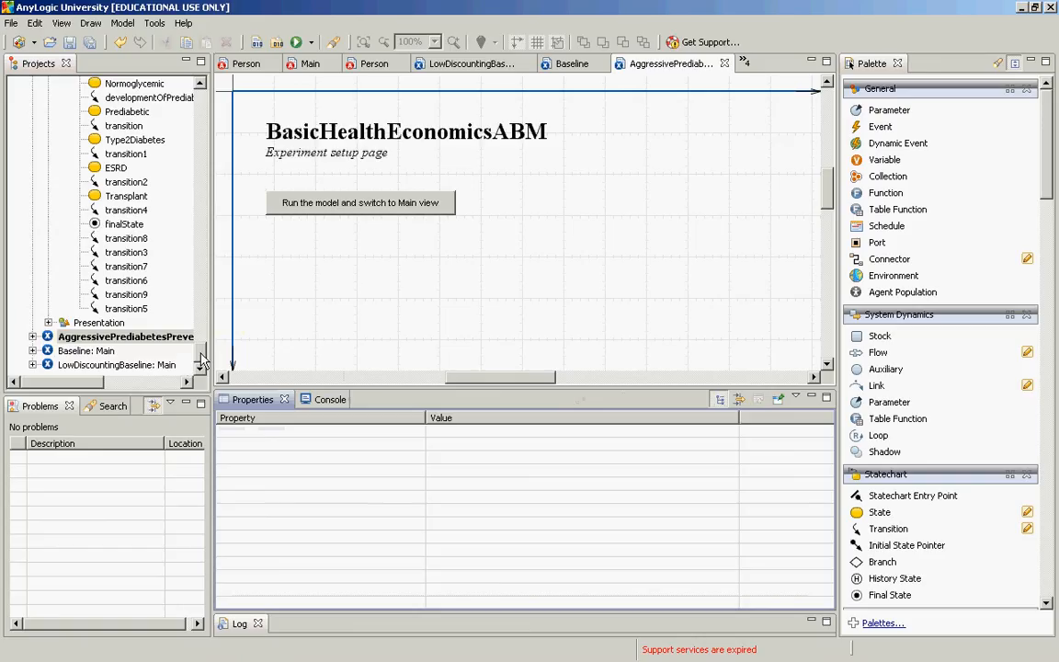
left_click_drag(202, 360, 208, 338)
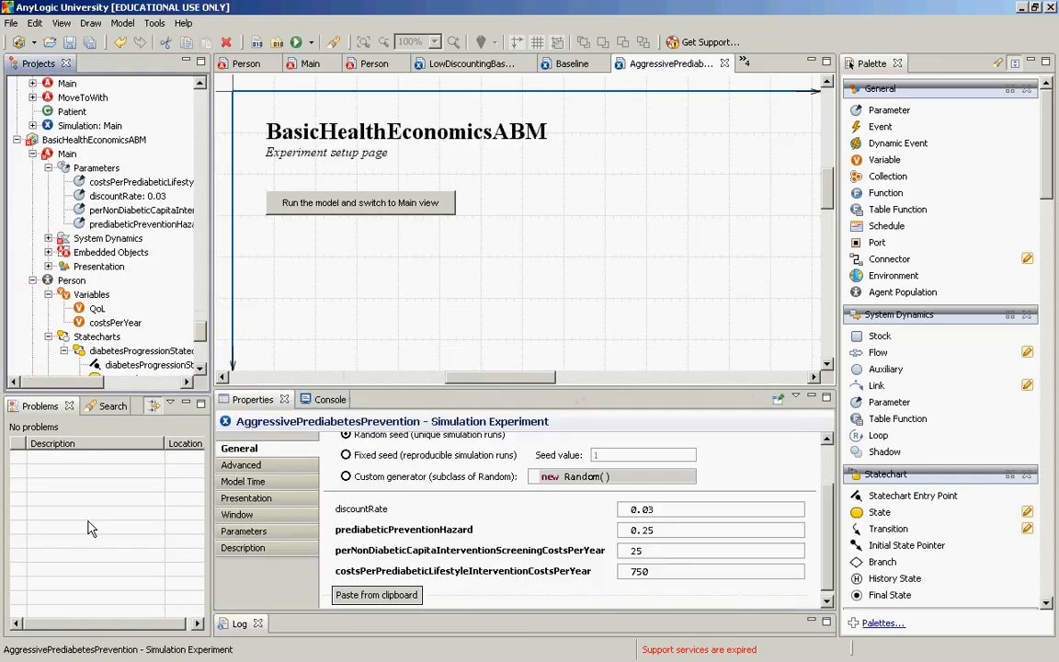
left_click(49, 238)
double_click(106, 268)
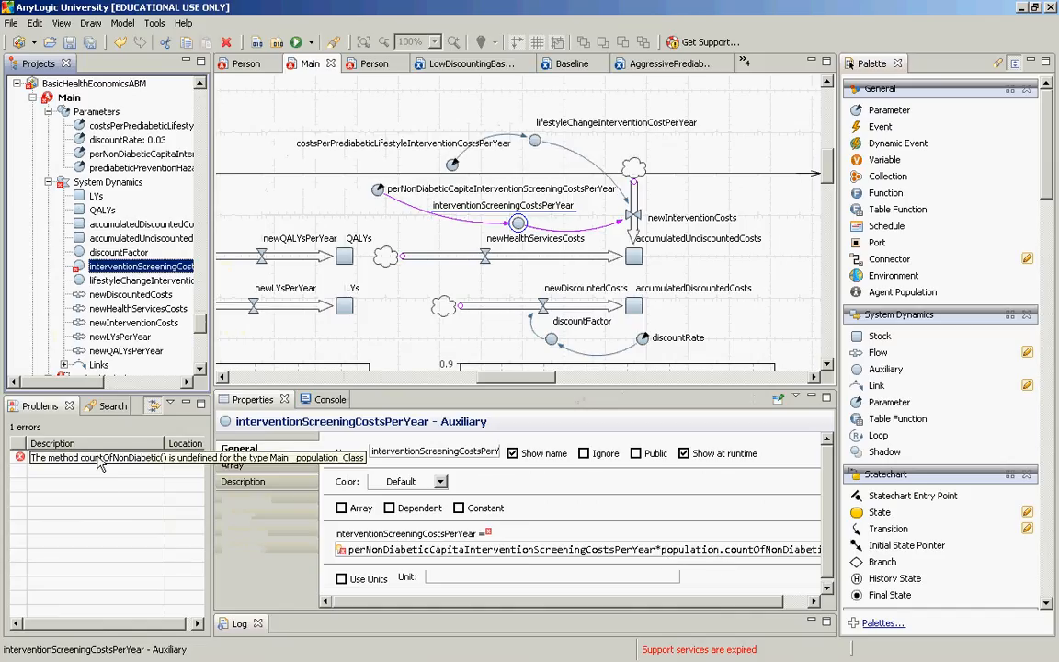
Correct the interventionScreeningCostsPerYear equation to perNonDiabeticCapitaInterventionScreeningCostsPerYear*population.countOfNonDiabetics(), and build the model
left_click(664, 549)
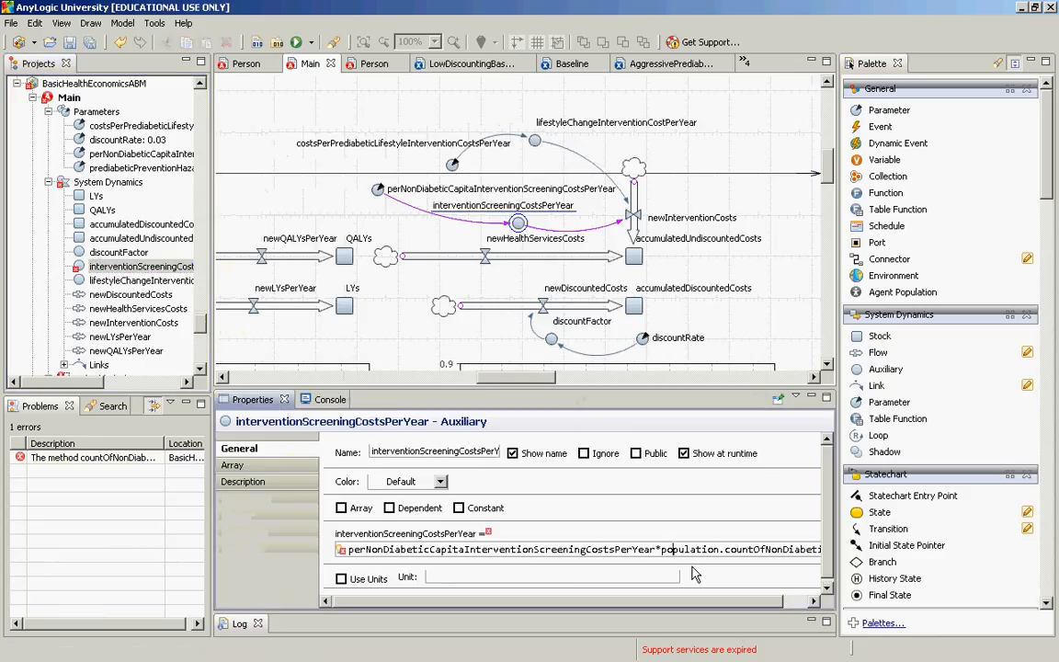
key("ctrl+Right")
key("shift+End")
key("Delete")
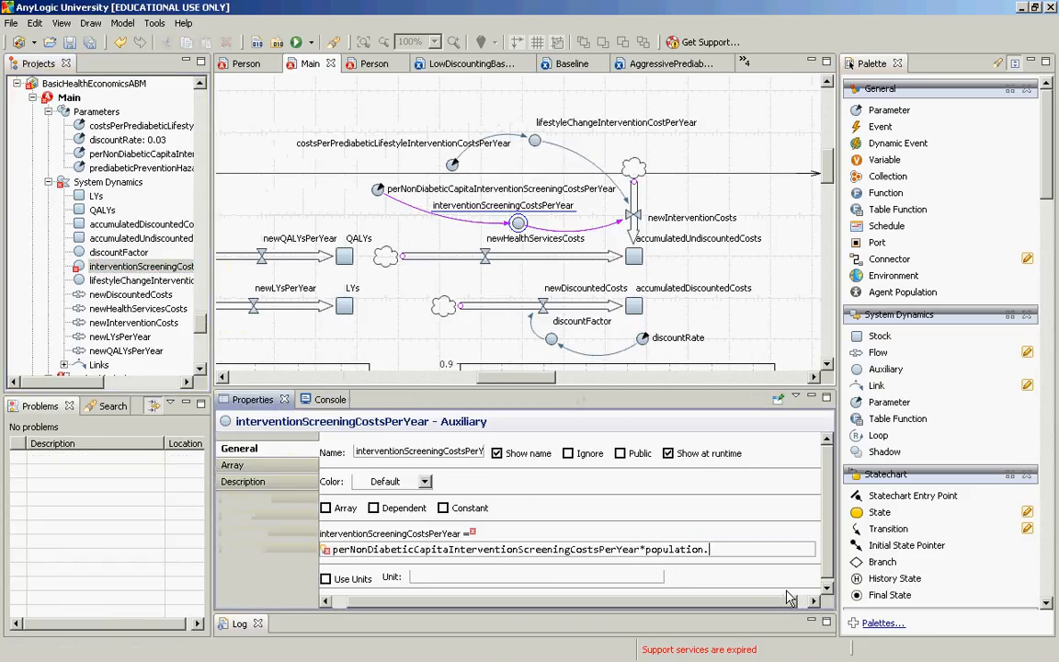
type("count")
key("ctrl+space")
key("Return")
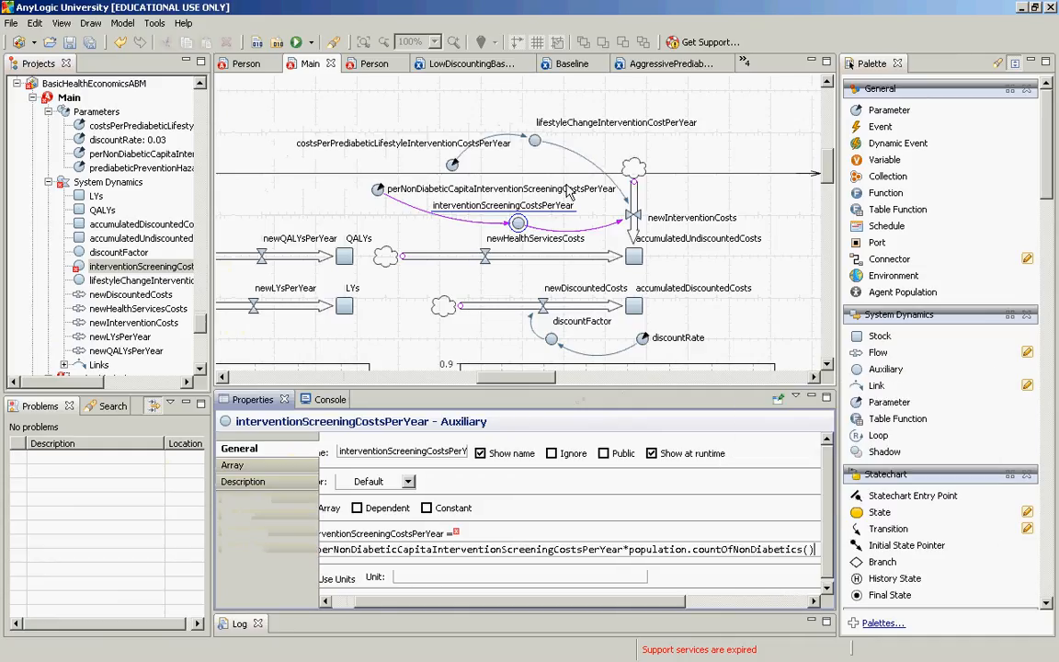
left_click(259, 43)
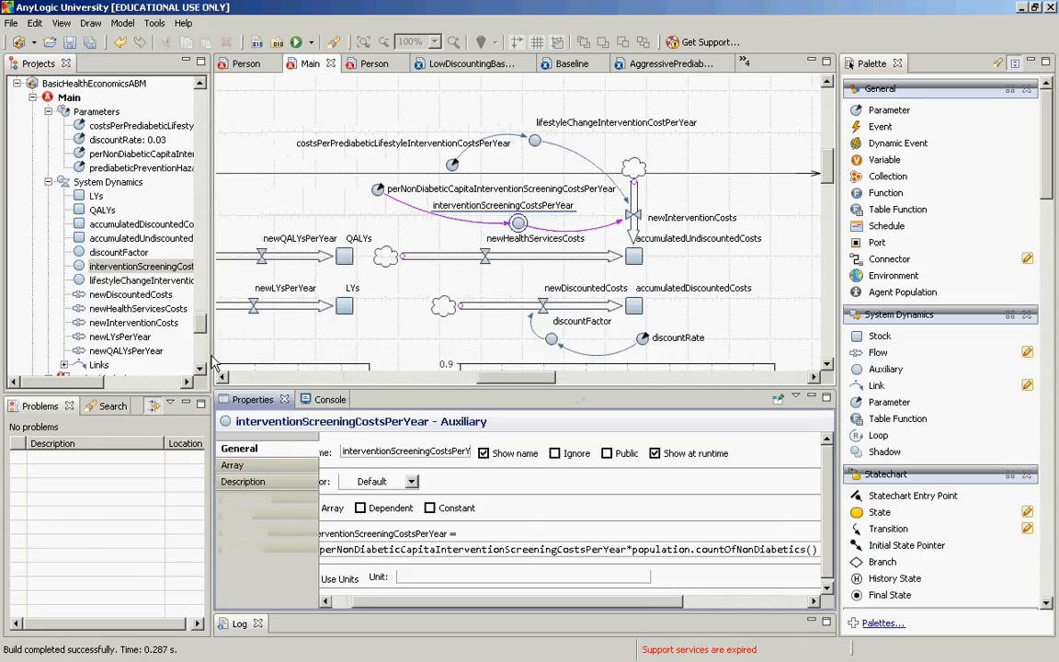
Run the Baseline experiment of BasicHealthEconomicsABM and start its simulation in the Main view
scroll(138, 331, "down", 10)
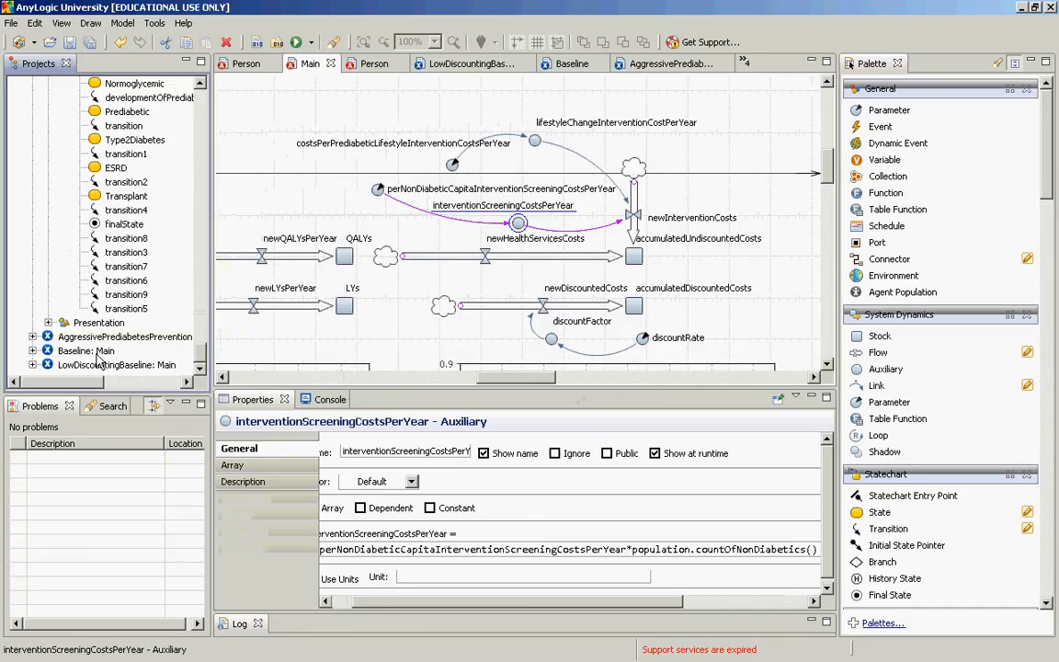
left_click(92, 351)
right_click(96, 351)
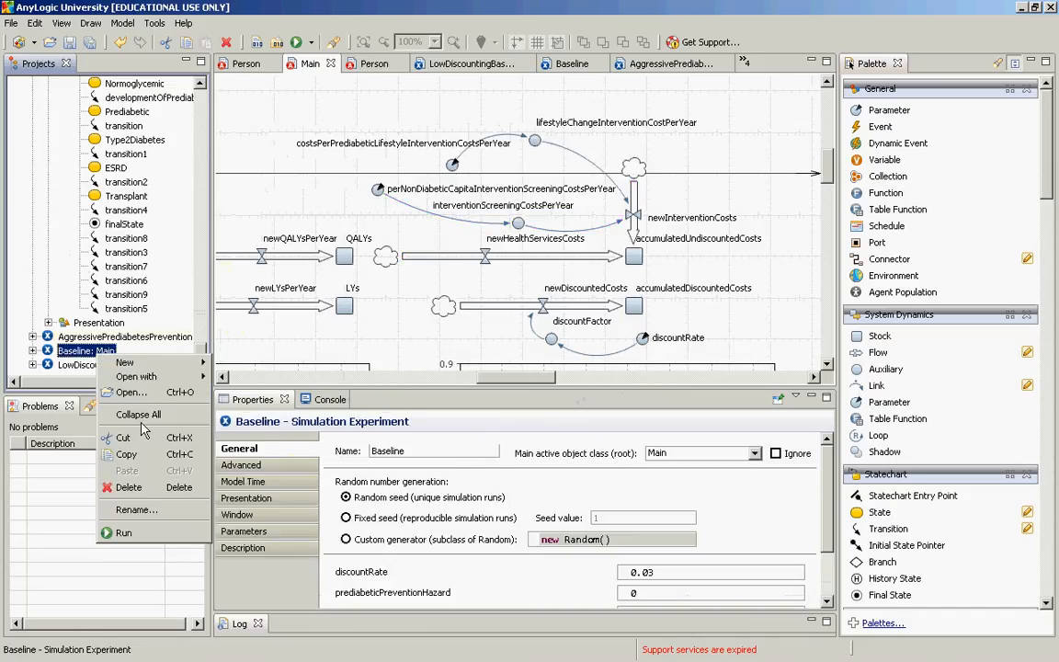
left_click(129, 531)
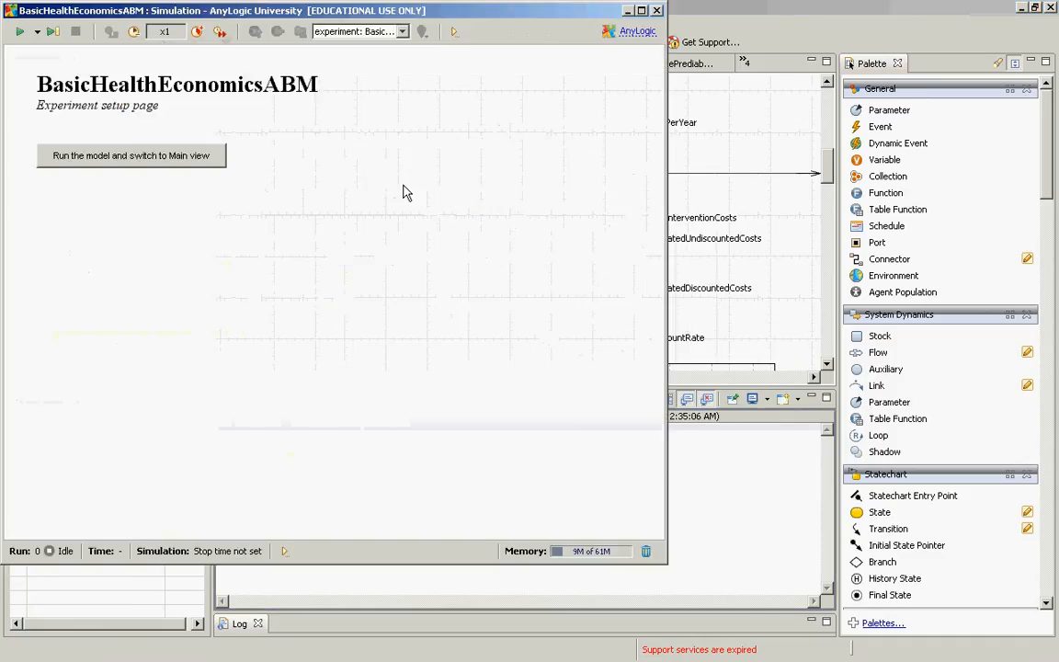
left_click(119, 158)
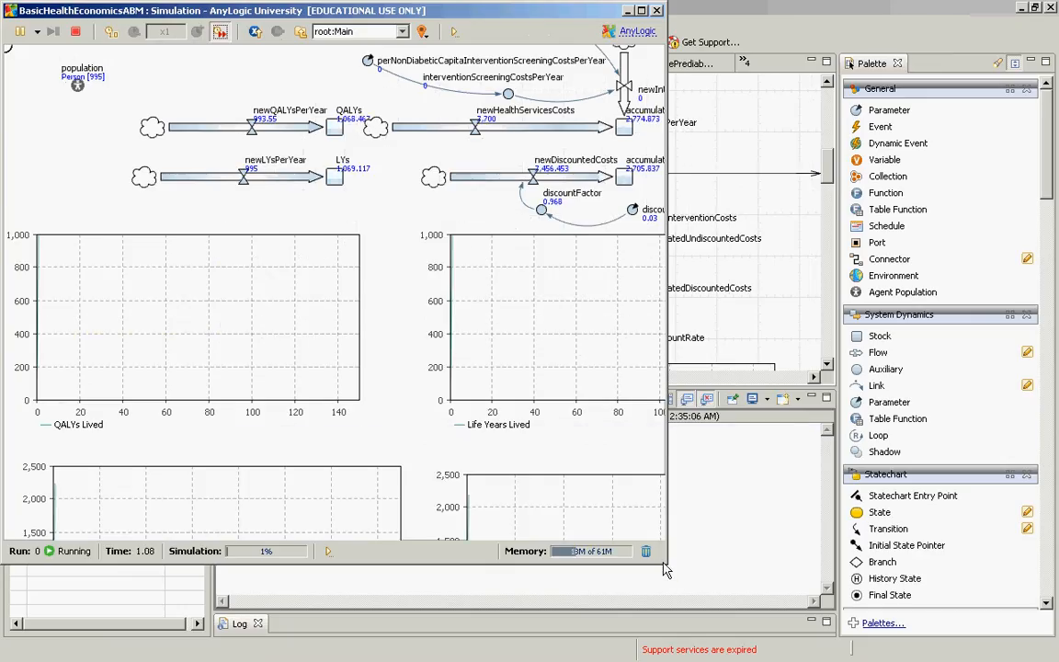
Enlarge the simulation window, examine the QALY, life-year and cumulative cost charts through the end of the run, and close the simulation
left_click_drag(665, 564, 1026, 659)
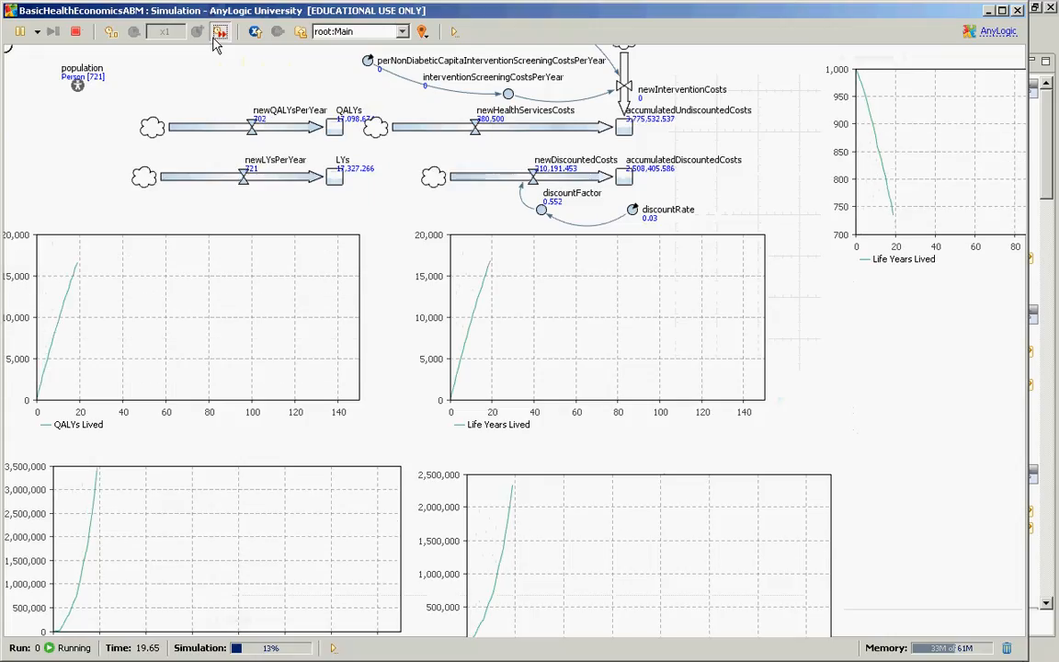
left_click_drag(438, 315, 528, 263)
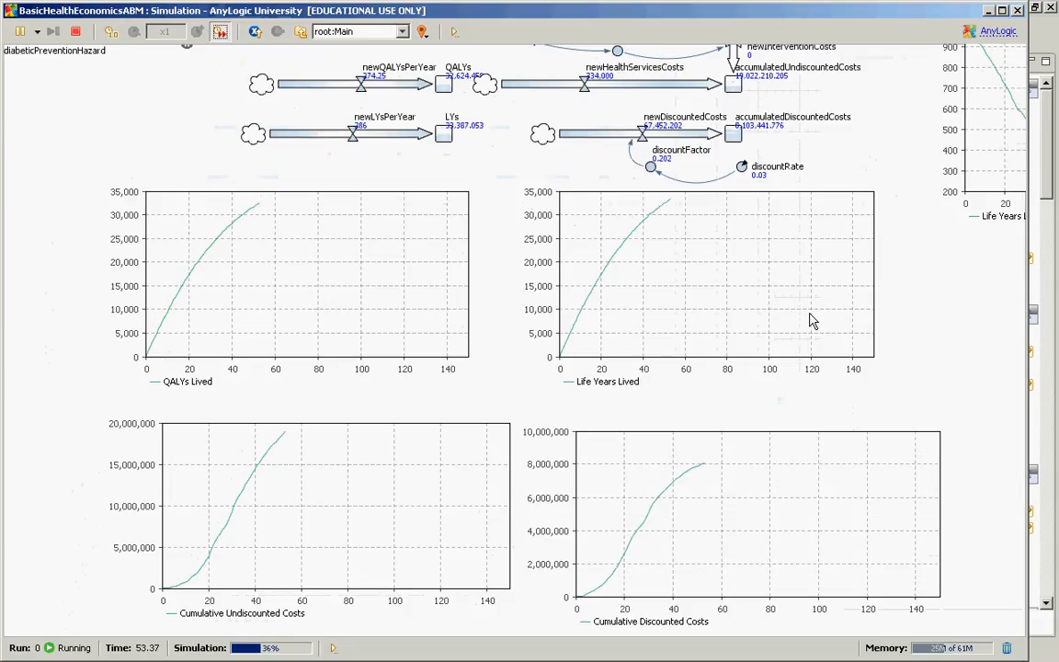
scroll(796, 163, "up", 2)
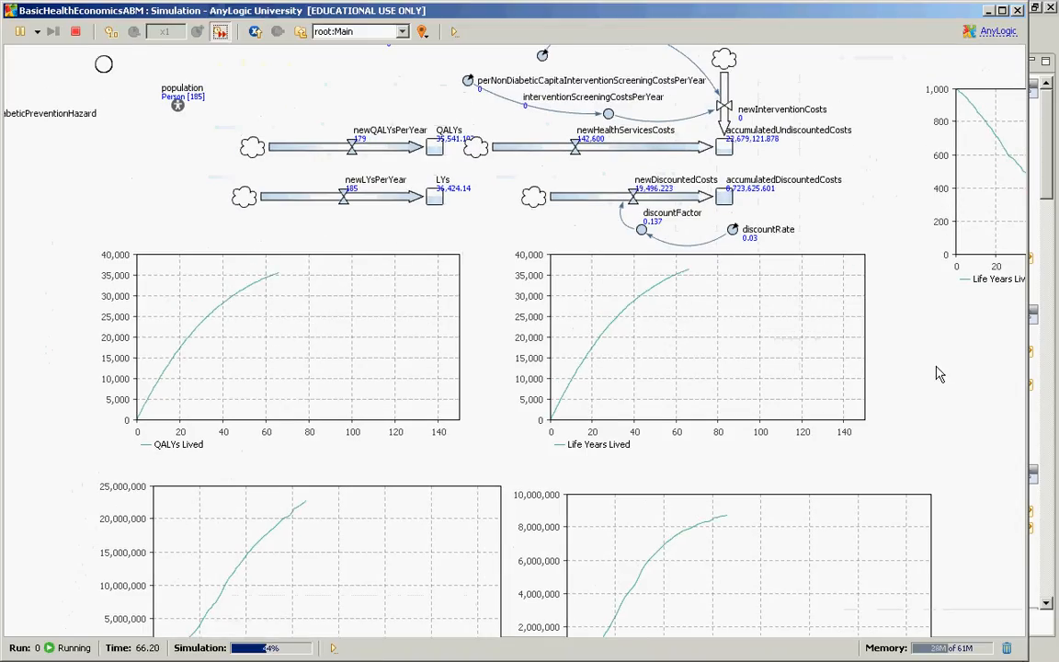
scroll(926, 265, "down", 3)
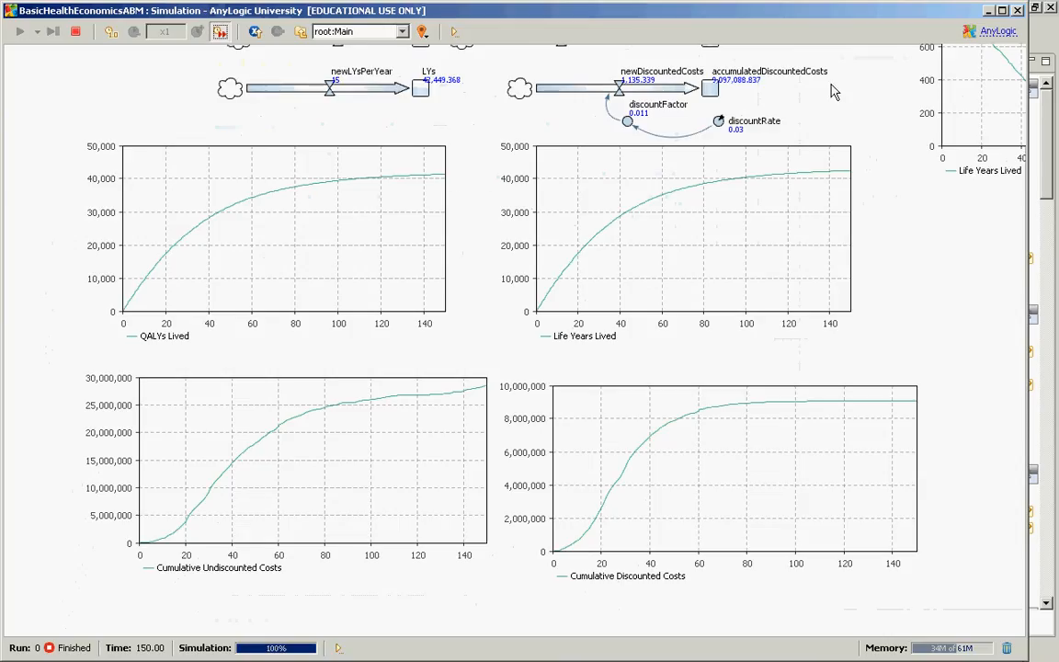
left_click(1018, 10)
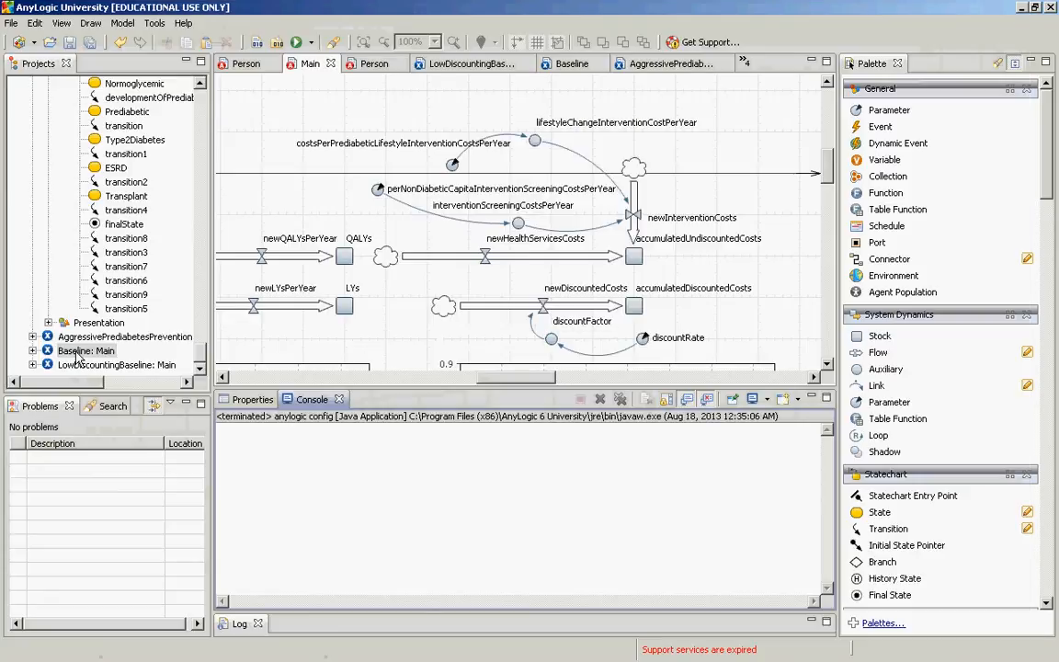
Review the AggressivePrediabetesPrevention experiment's parameter values, run the experiment, and start its simulation in the Main view
double_click(83, 337)
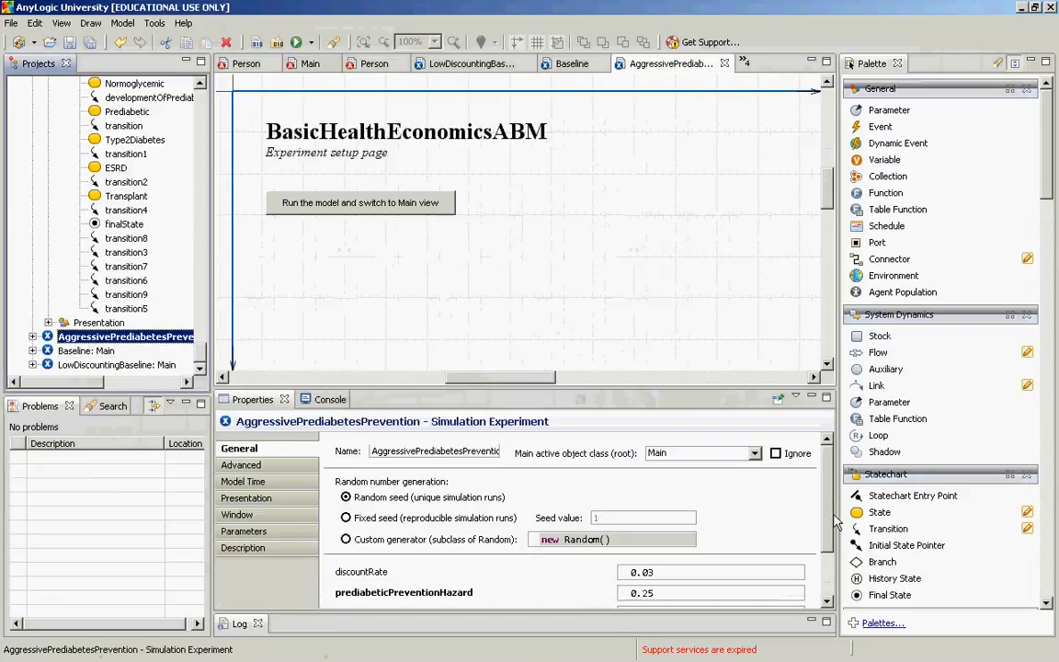
scroll(741, 476, "down", 3)
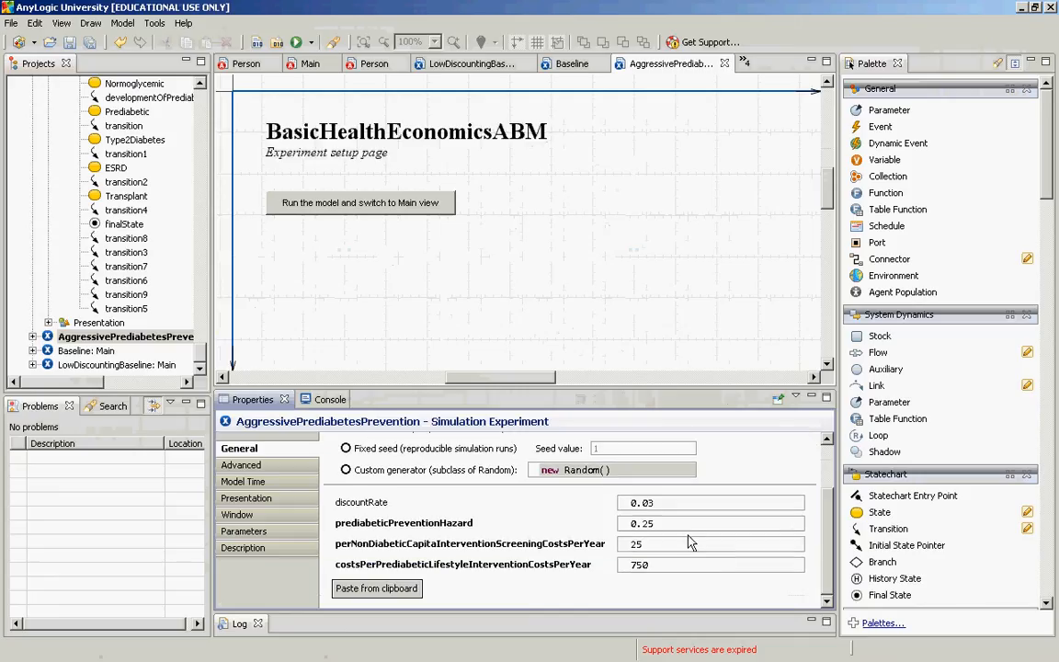
double_click(636, 543)
right_click(99, 339)
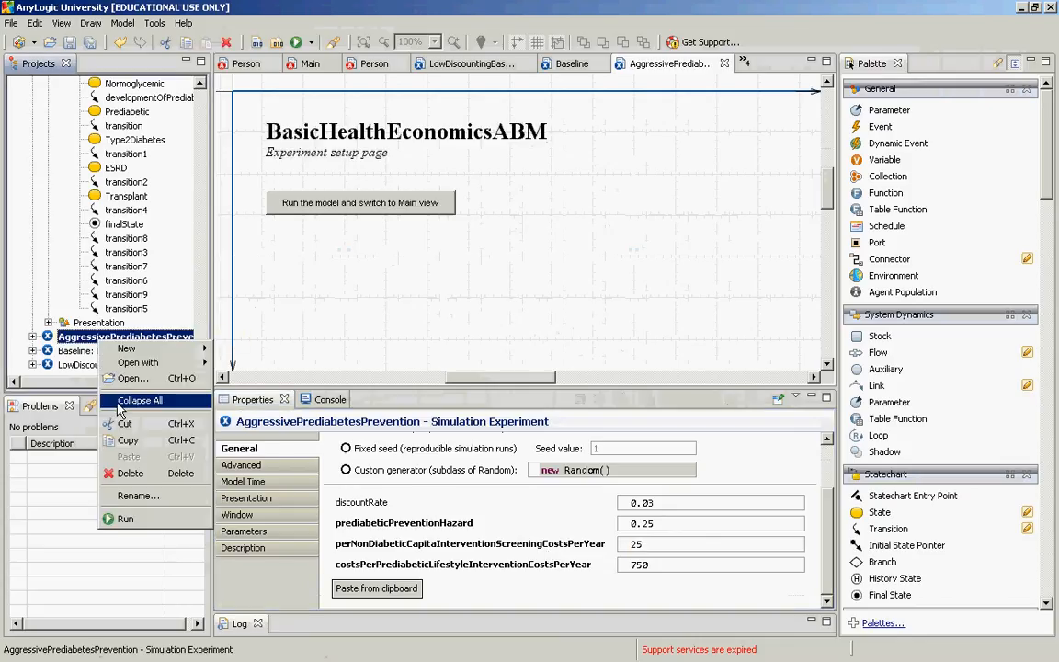
left_click(125, 519)
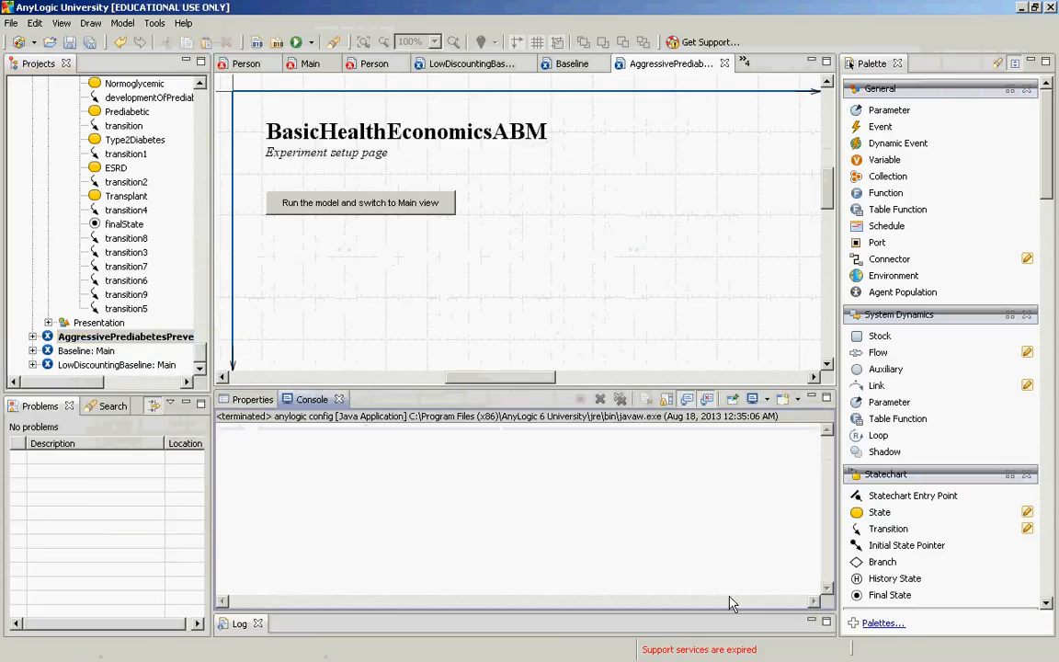
left_click(164, 154)
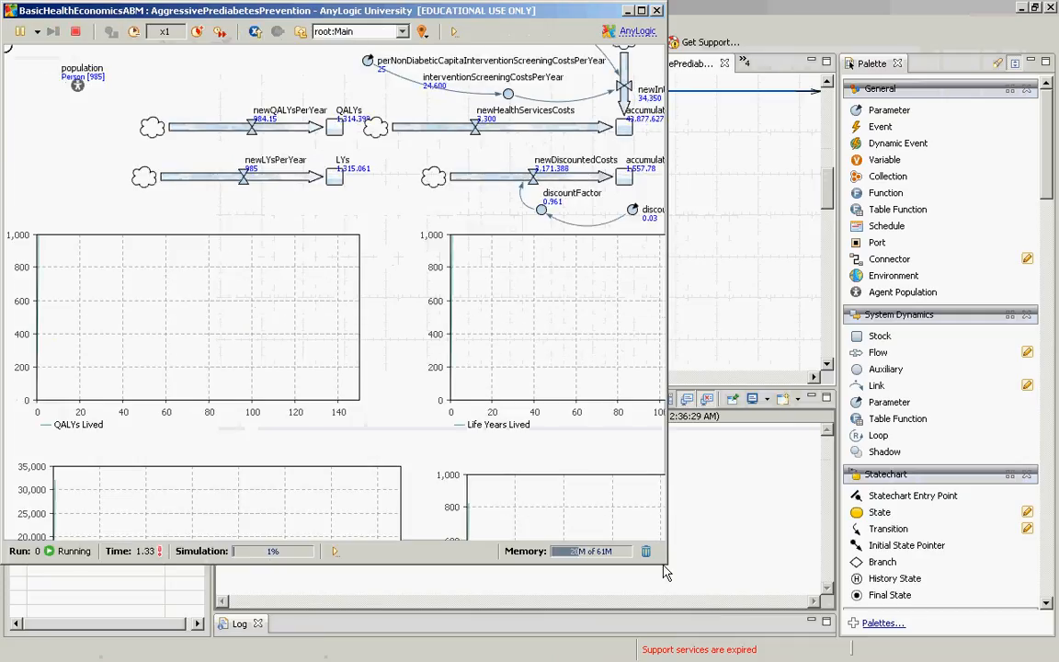
Enlarge the simulation window, run at maximum speed, examine the QALY, life-year and cumulative cost charts to the end, and close the simulation
left_click_drag(666, 562, 1056, 659)
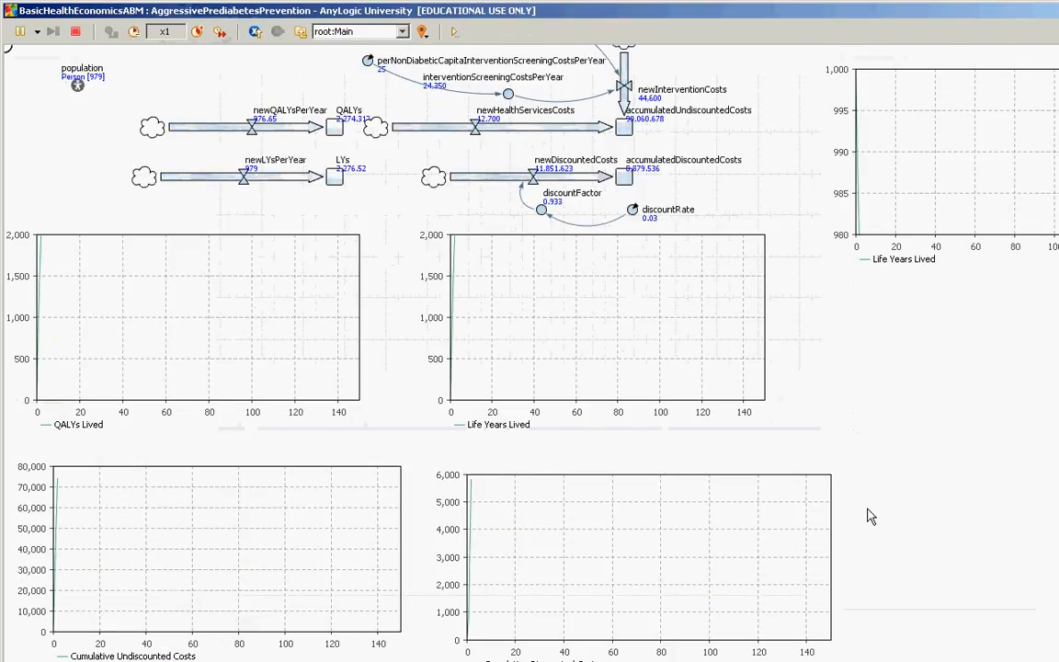
left_click(221, 31)
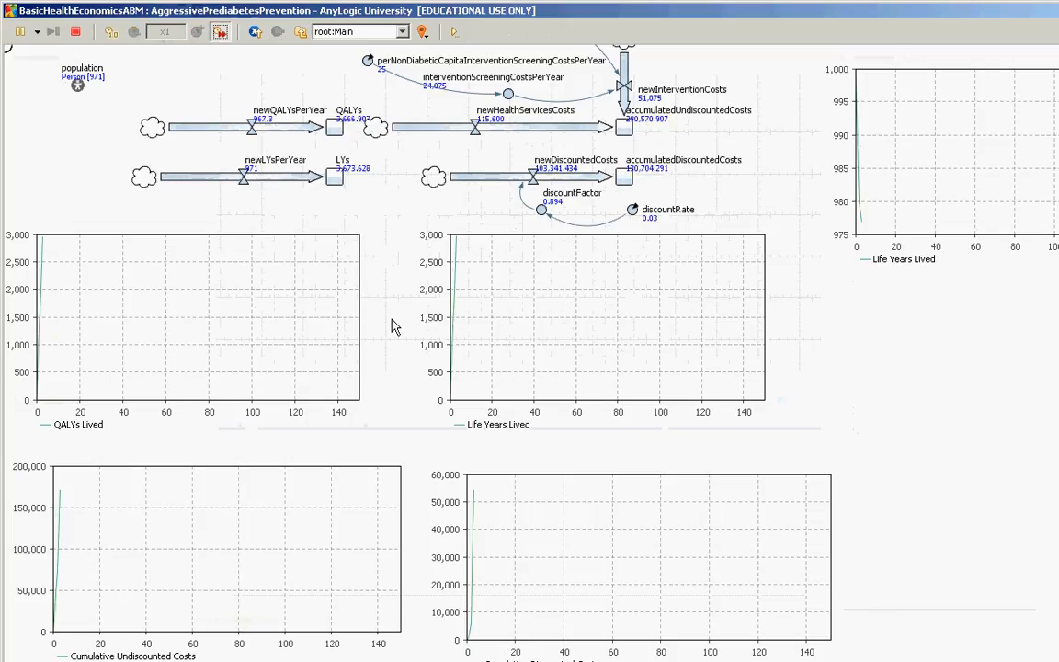
left_click_drag(392, 327, 466, 358)
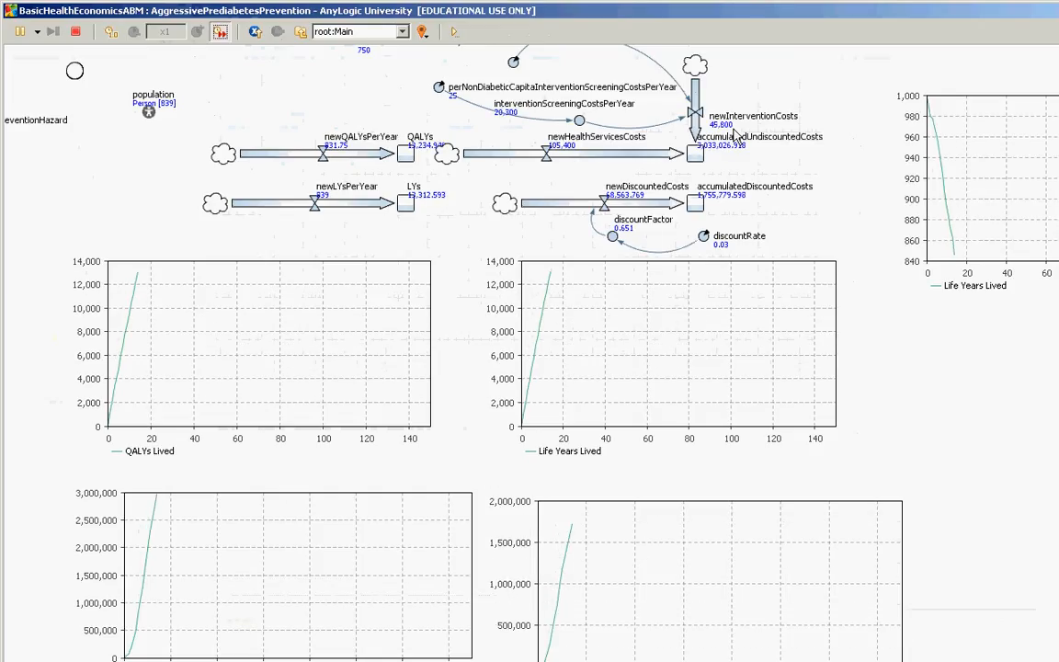
left_click_drag(957, 516, 932, 431)
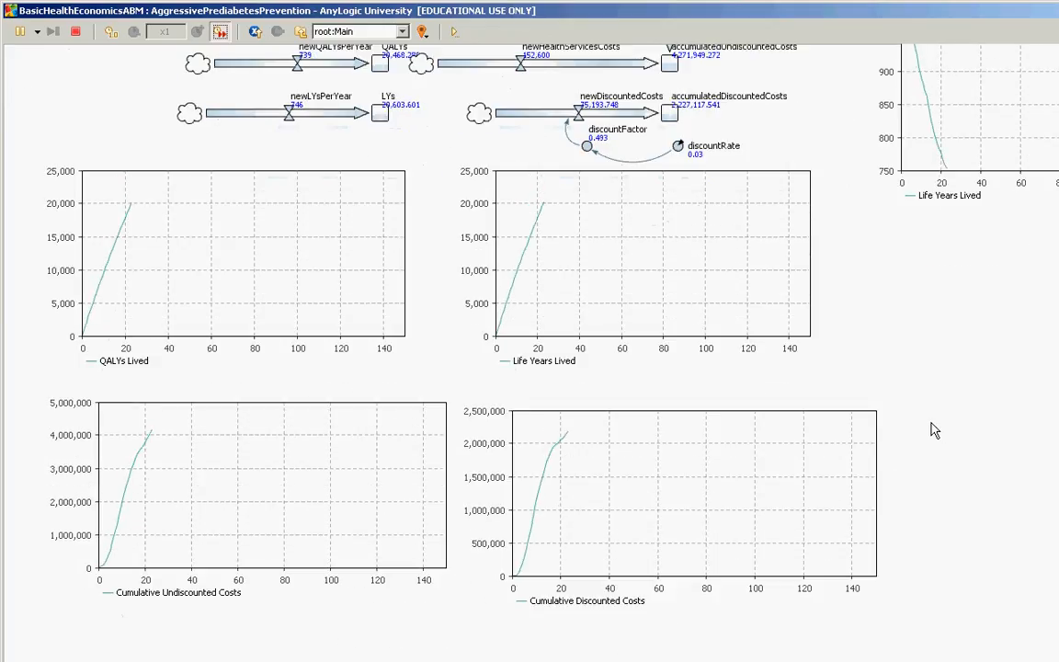
scroll(755, 147, "up", 1)
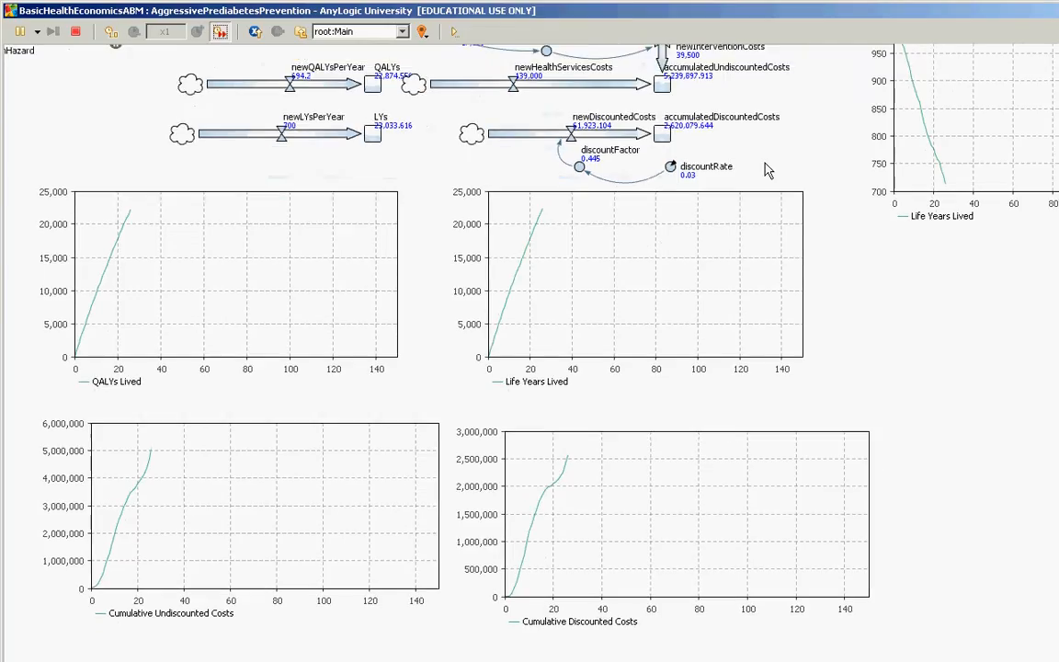
scroll(768, 171, "up", 2)
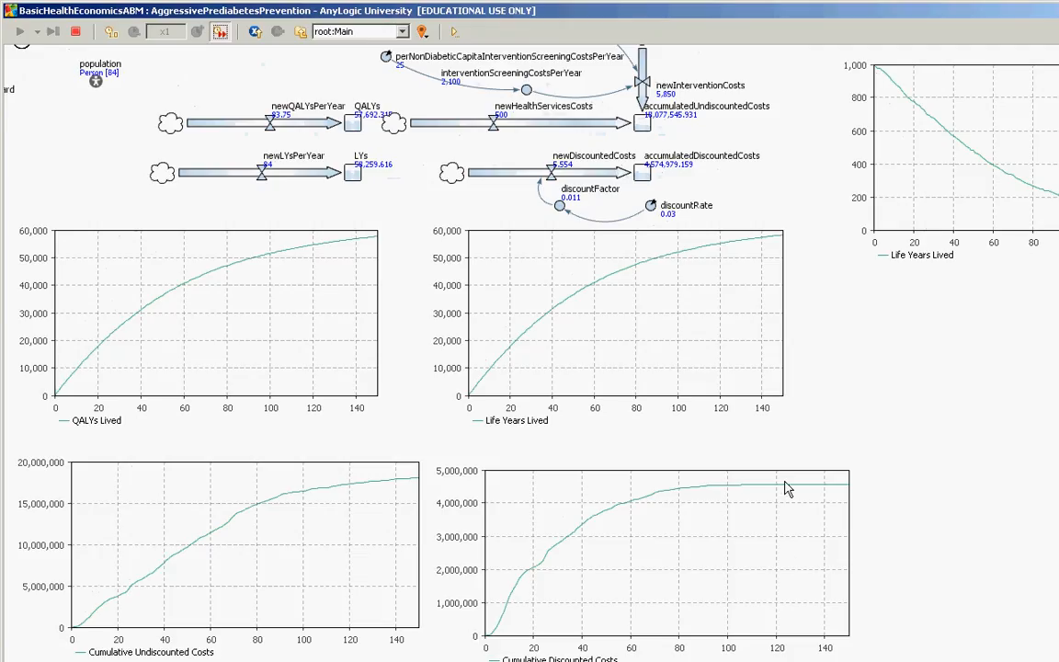
left_click_drag(772, 496, 776, 494)
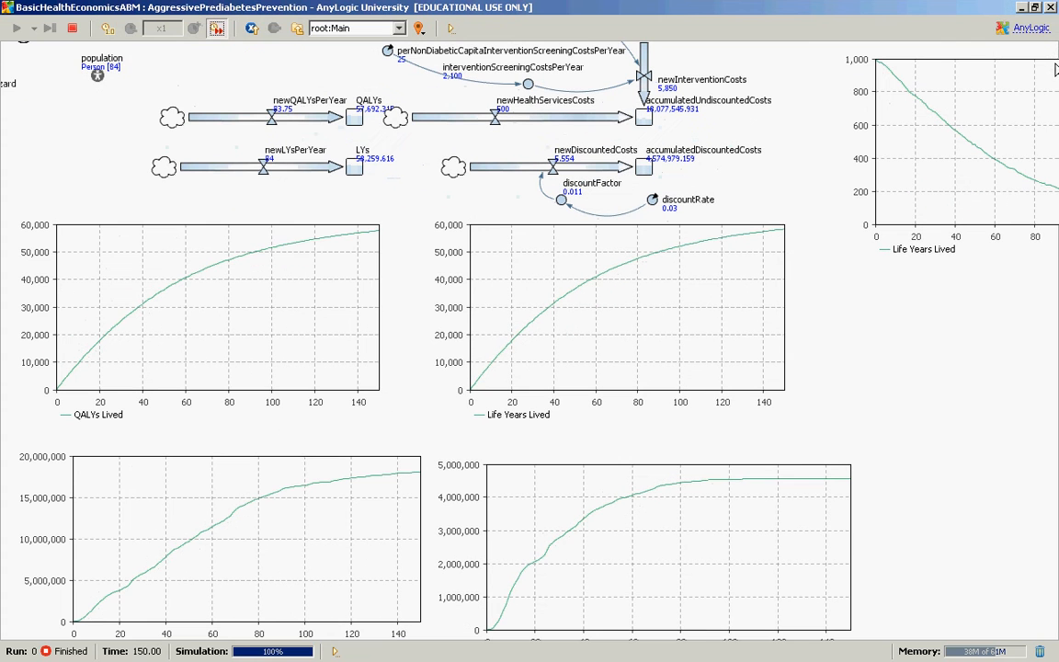
left_click(1051, 7)
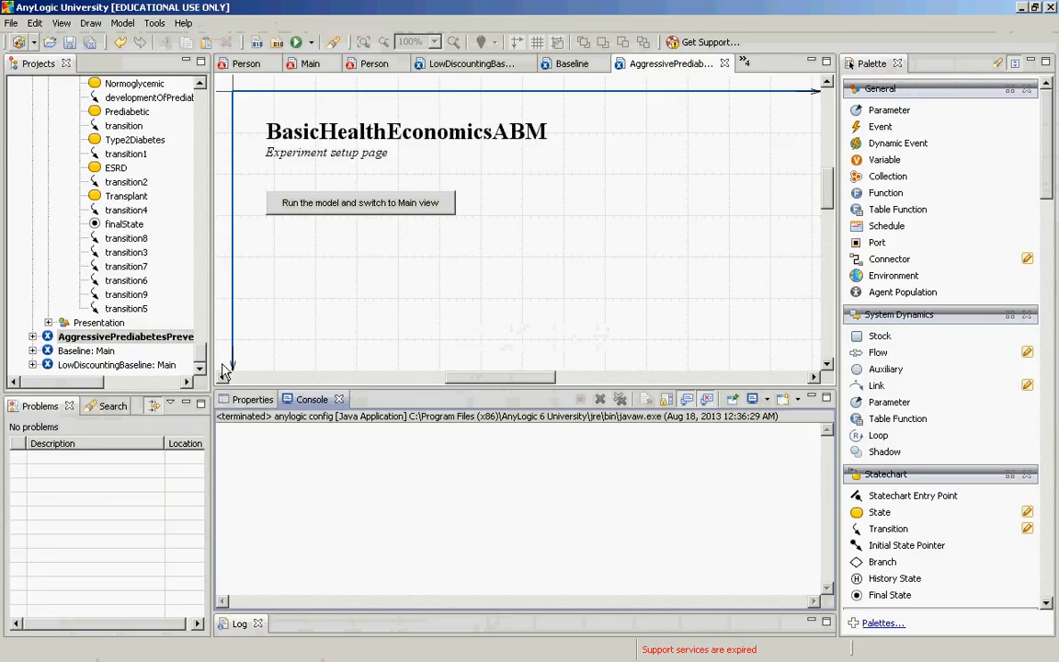
In AggressivePrediabetesPrevention, set costsPerPrediabeticLifestyleInterventionCostsPerYear to 5000 and perNonDiabeticCapitaInterventionScreeningCostsPerYear to 200
left_click(180, 339)
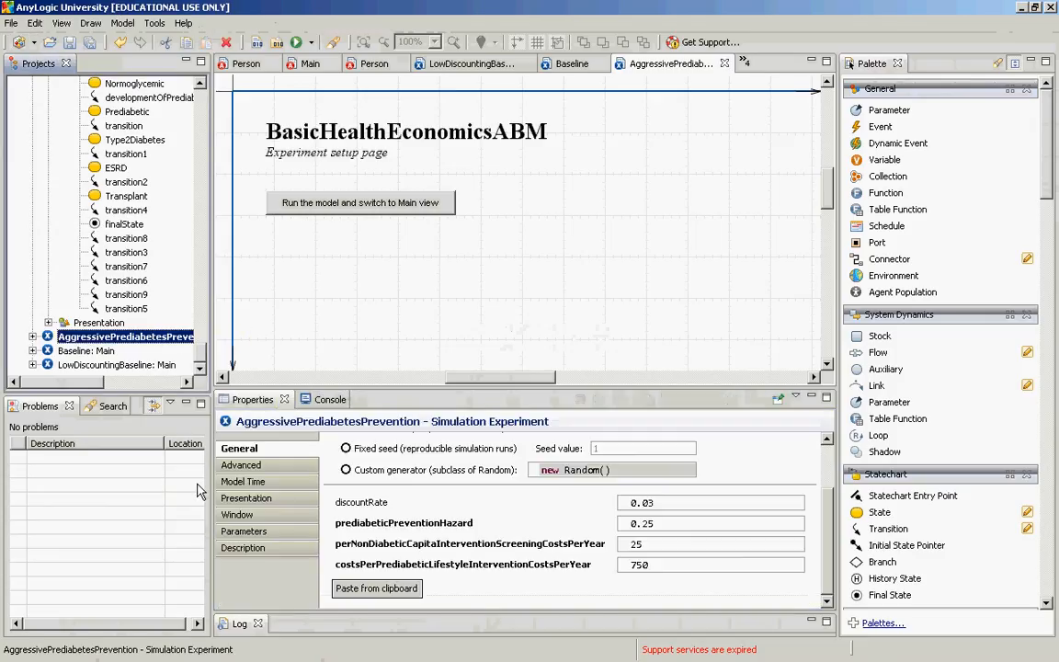
left_click(655, 564)
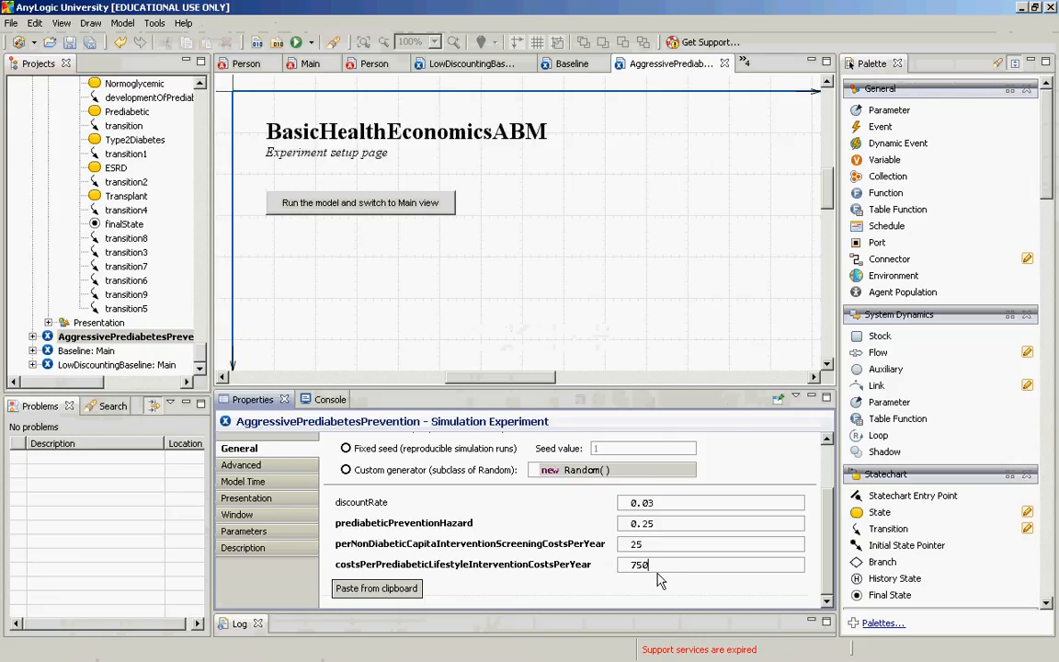
key("BackSpace")
type("30")
type("100")
key("shift+Left")
key("shift+Left")
key("shift+Left")
key("shift+Left")
key("shift+Left")
type("100")
left_click(642, 563)
key("BackSpace")
key("BackSpace")
type("50")
key("BackSpace")
key("BackSpace")
type("30")
key("shift+Left")
key("shift+Left")
type("50")
left_click(654, 545)
left_click_drag(635, 544, 602, 571)
type("2")
Run the AggressivePrediabetesPrevention experiment with the raised intervention costs and start its simulation in the Main view
left_click(136, 338)
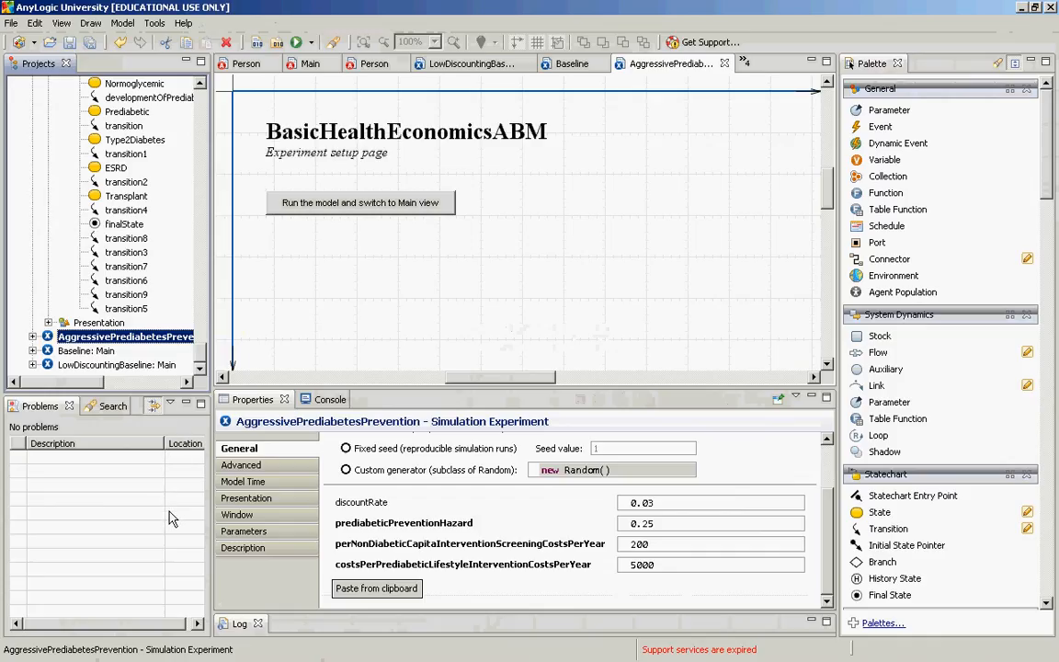
right_click(135, 336)
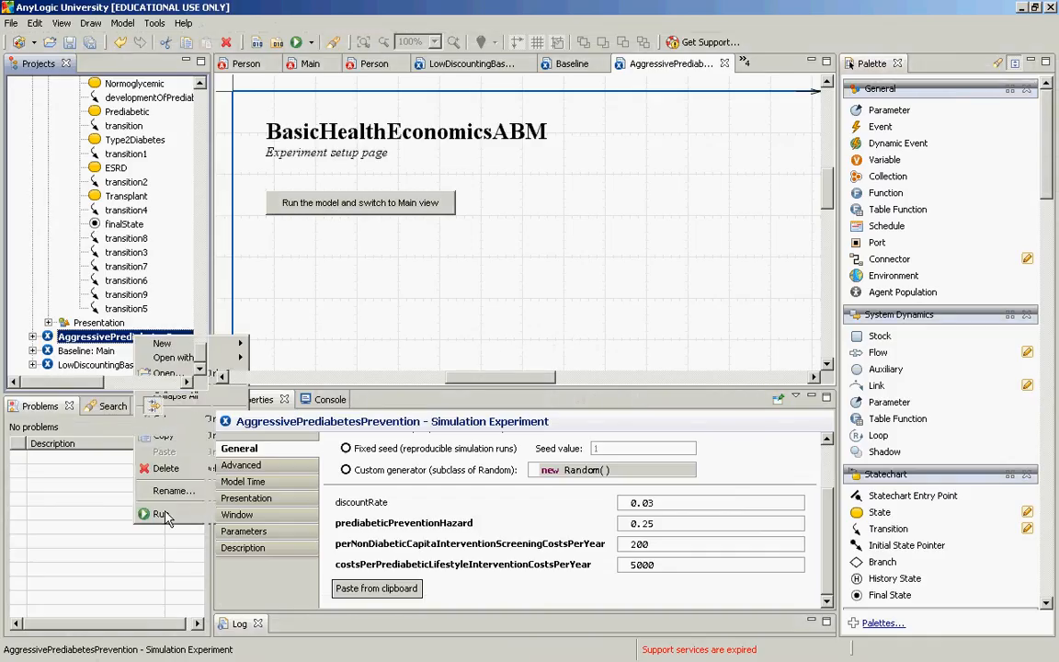
left_click(162, 513)
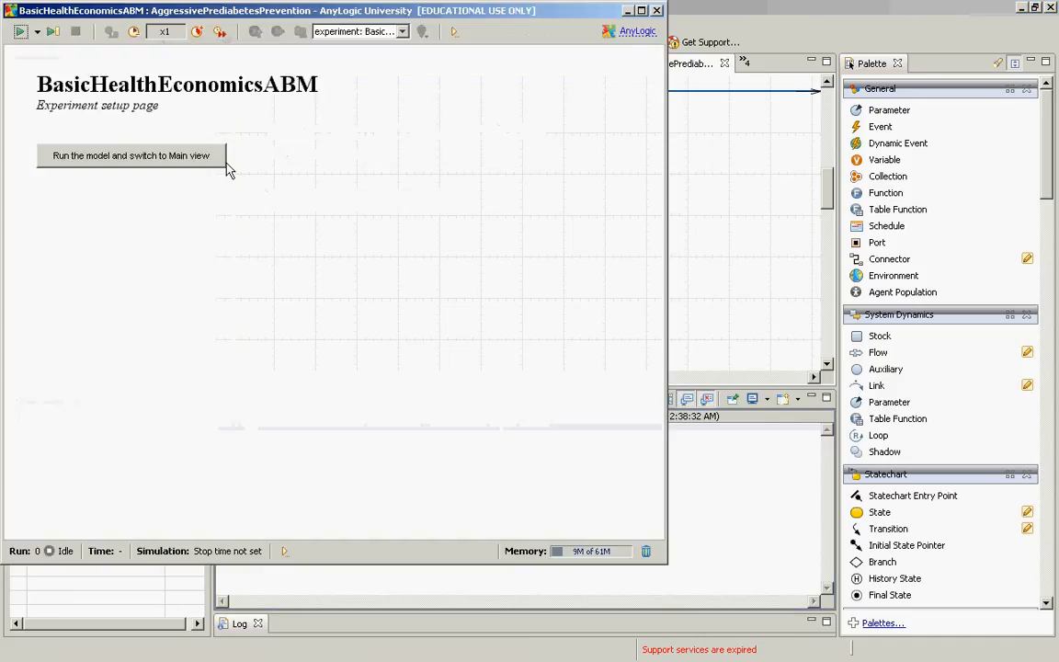
left_click(215, 158)
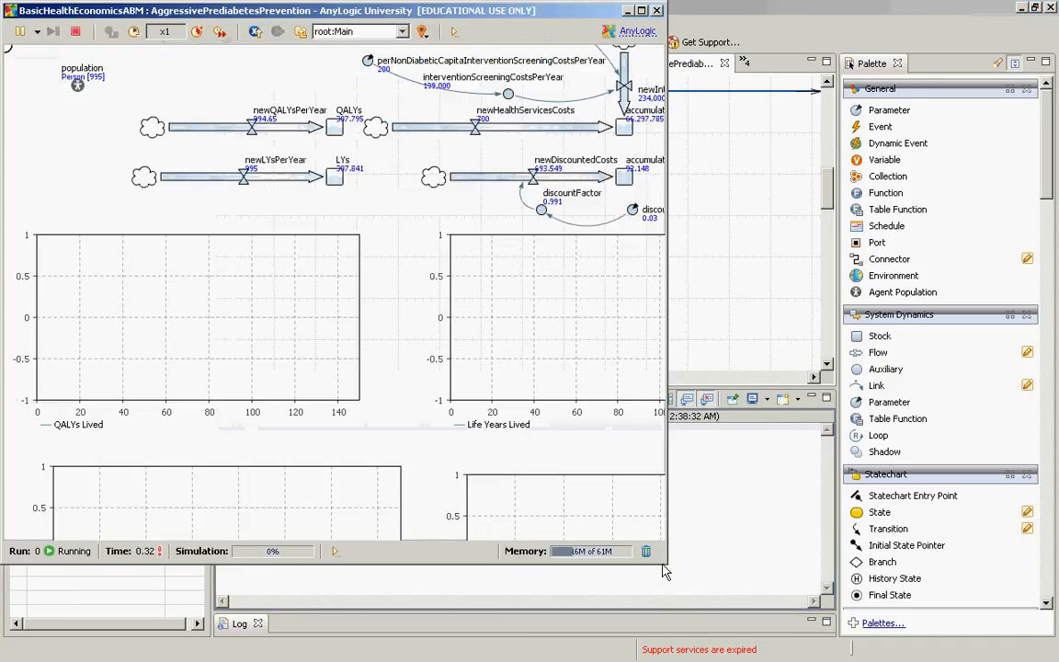
Maximize the simulation window, run at full speed, compare the cumulative discounted and undiscounted cost charts, and close the simulation
left_click(641, 11)
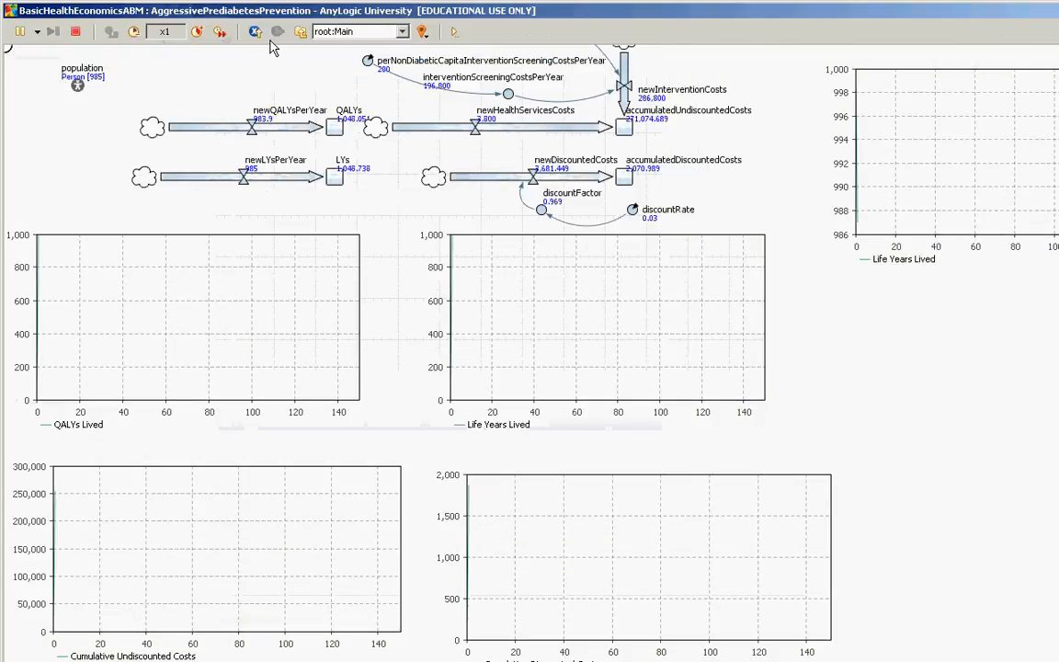
left_click(220, 32)
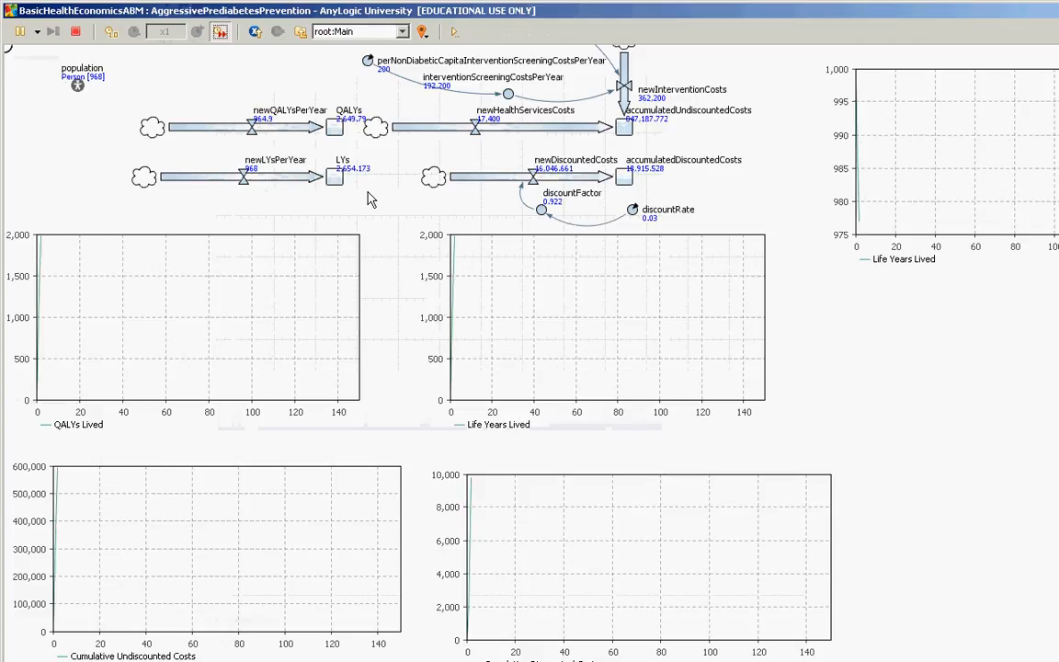
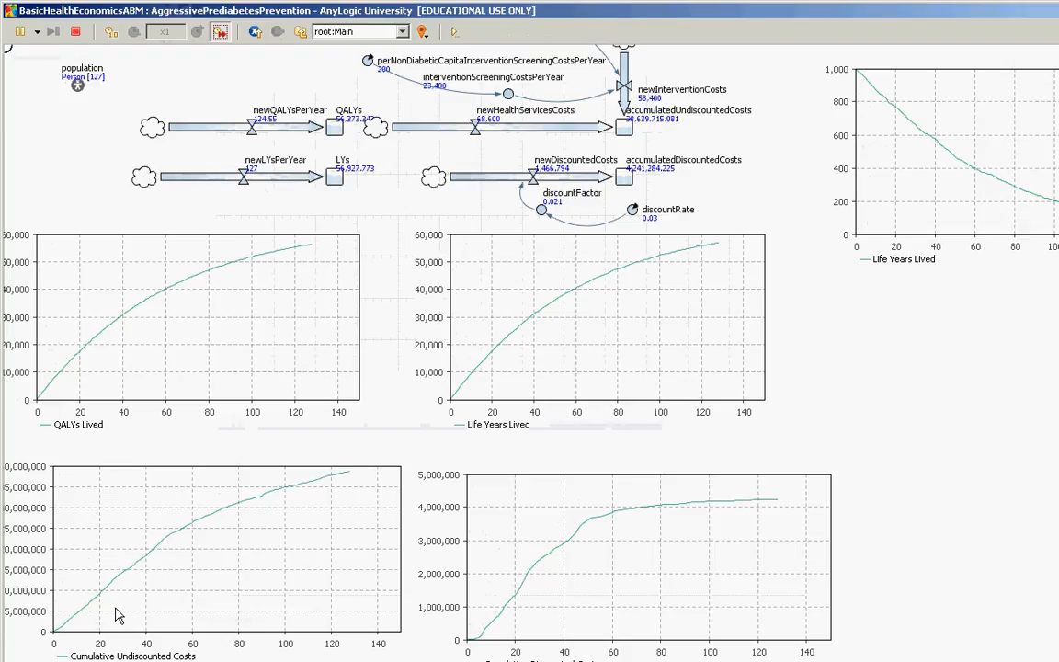
mouse_move(454, 509)
left_mouse_down()
mouse_move(575, 515)
mouse_move(544, 512)
mouse_move(427, 550)
mouse_move(326, 549)
mouse_move(462, 510)
left_mouse_up()
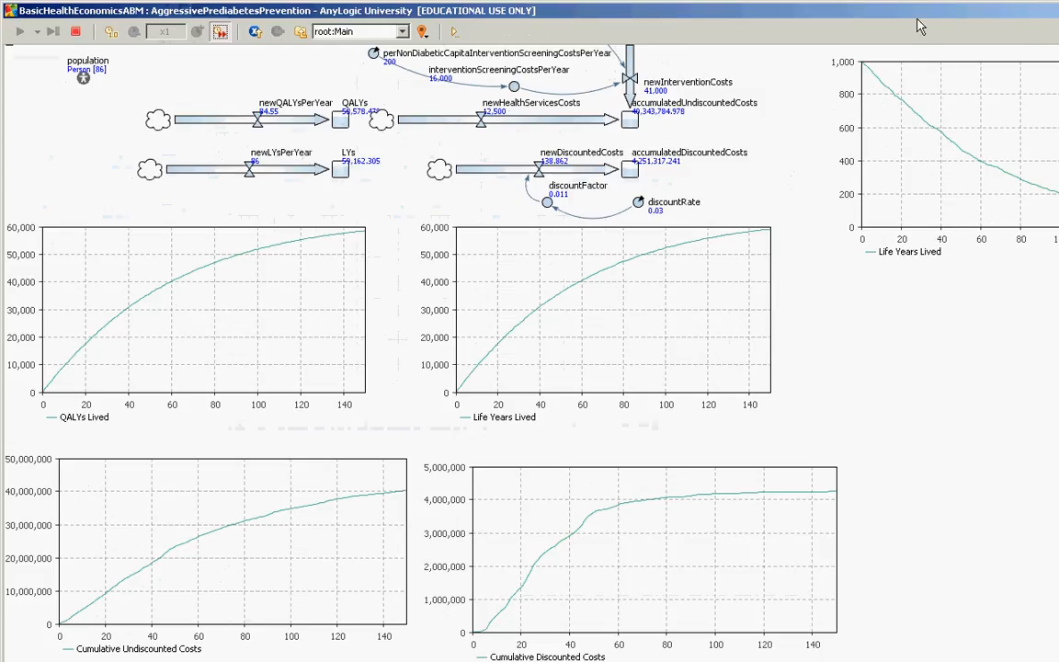
left_click_drag(856, 12, 672, 86)
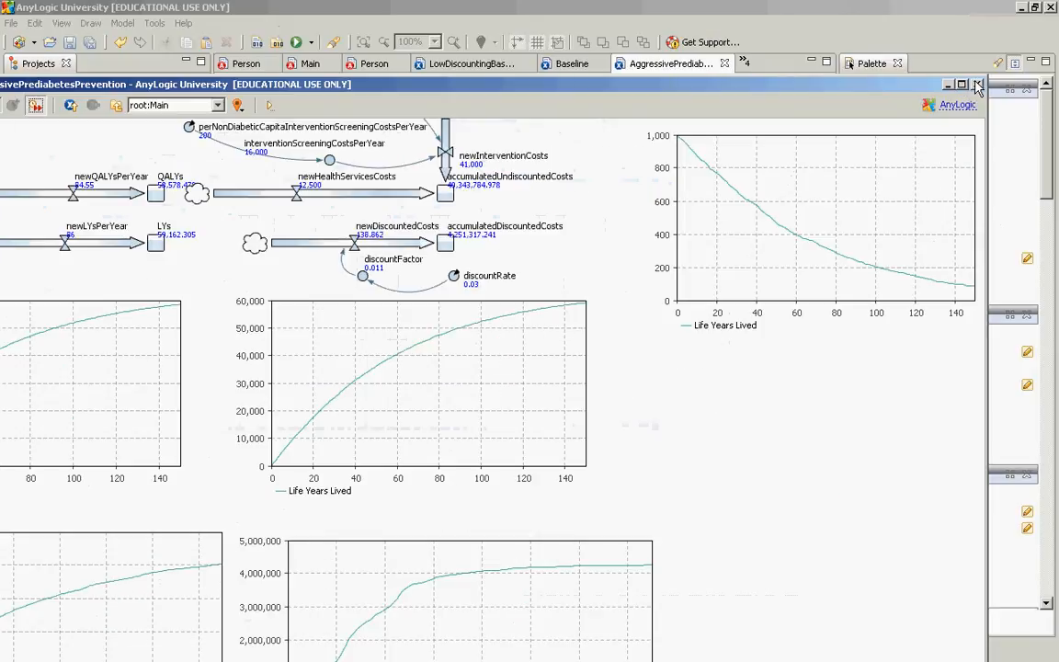
left_click(978, 85)
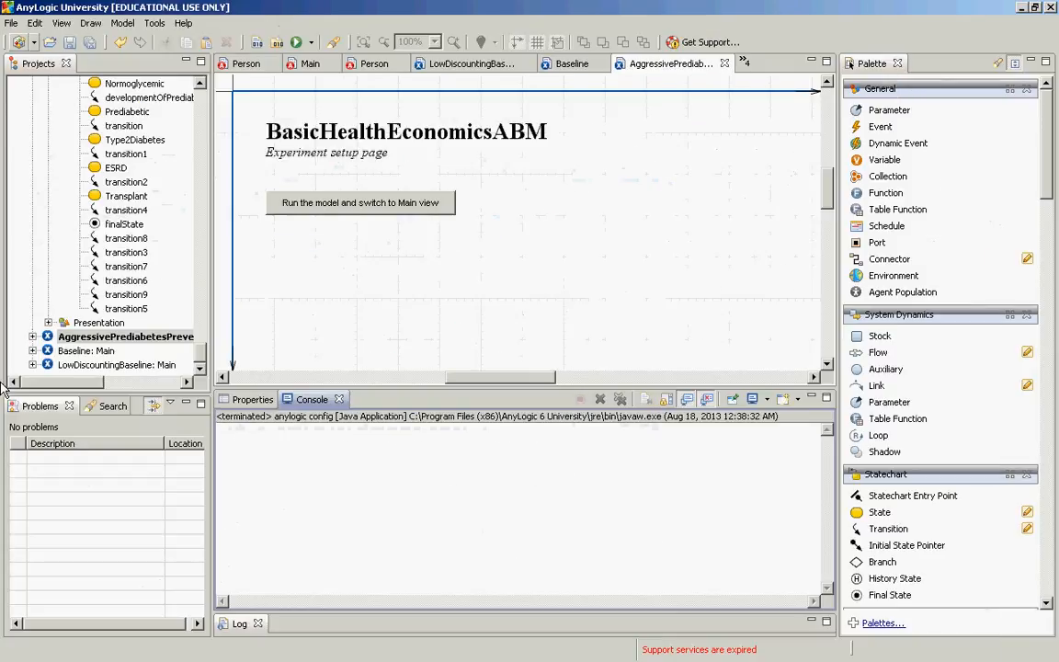
Open the Person class diagram at the ESRD and Transplant states of the diabetes progression statechart
left_click(129, 337)
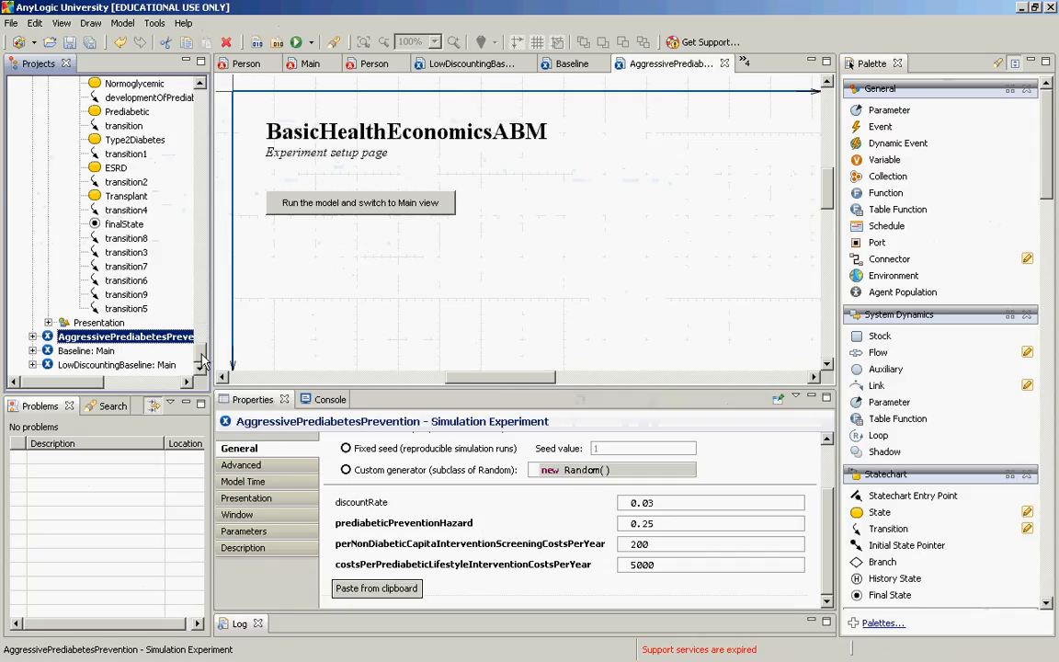
mouse_move(204, 360)
left_mouse_down()
mouse_move(212, 314)
mouse_move(208, 338)
left_mouse_up()
left_click(71, 309)
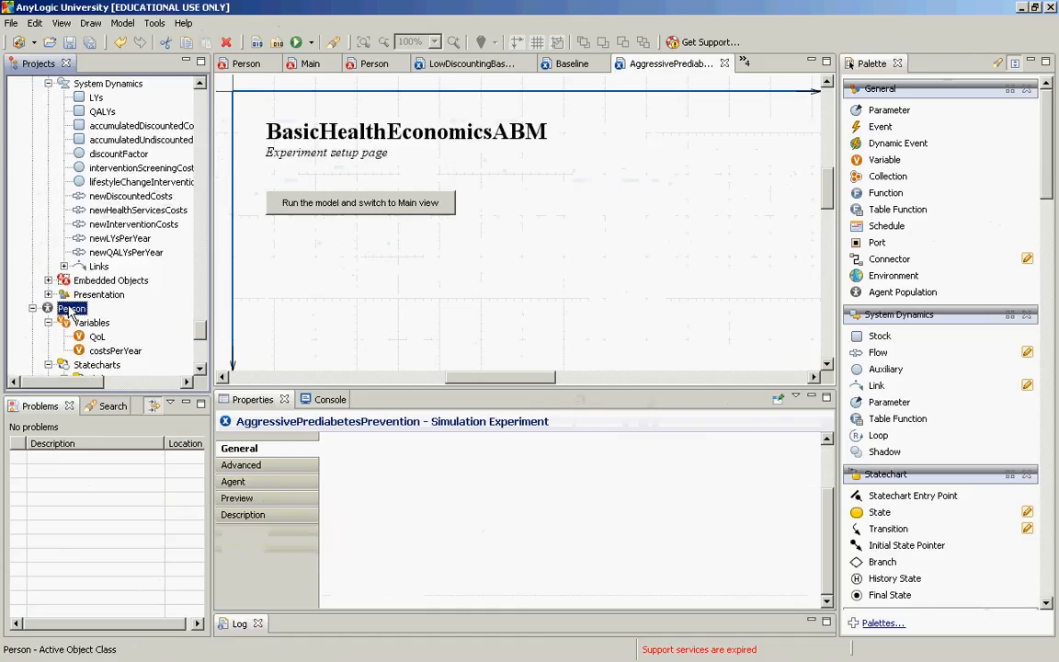
double_click(70, 309)
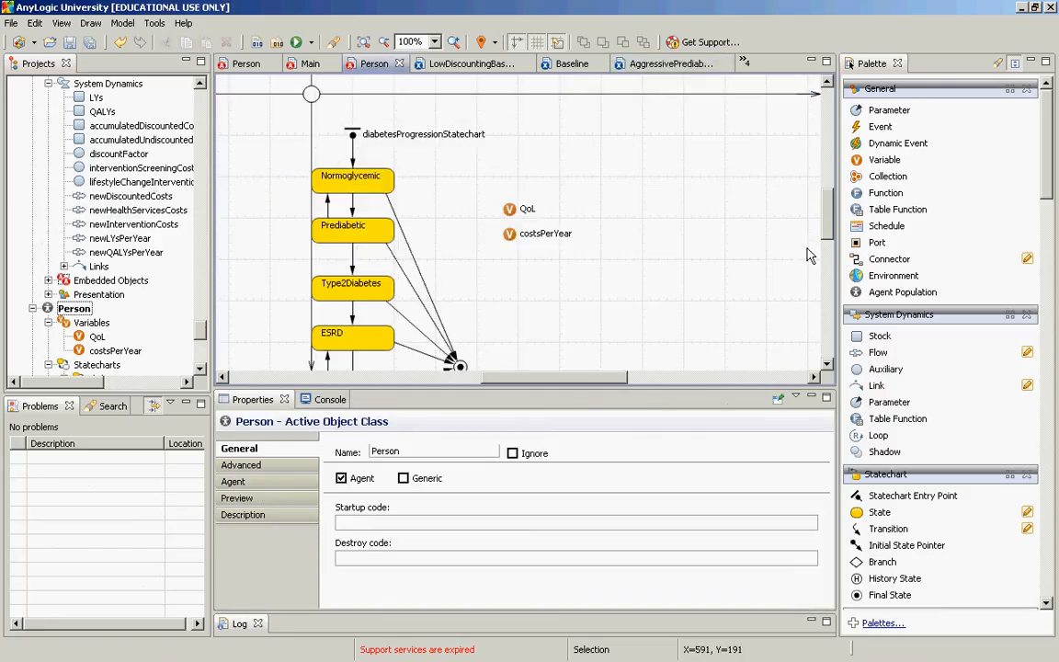
scroll(825, 236, "down", 1)
left_click_drag(825, 236, 823, 251)
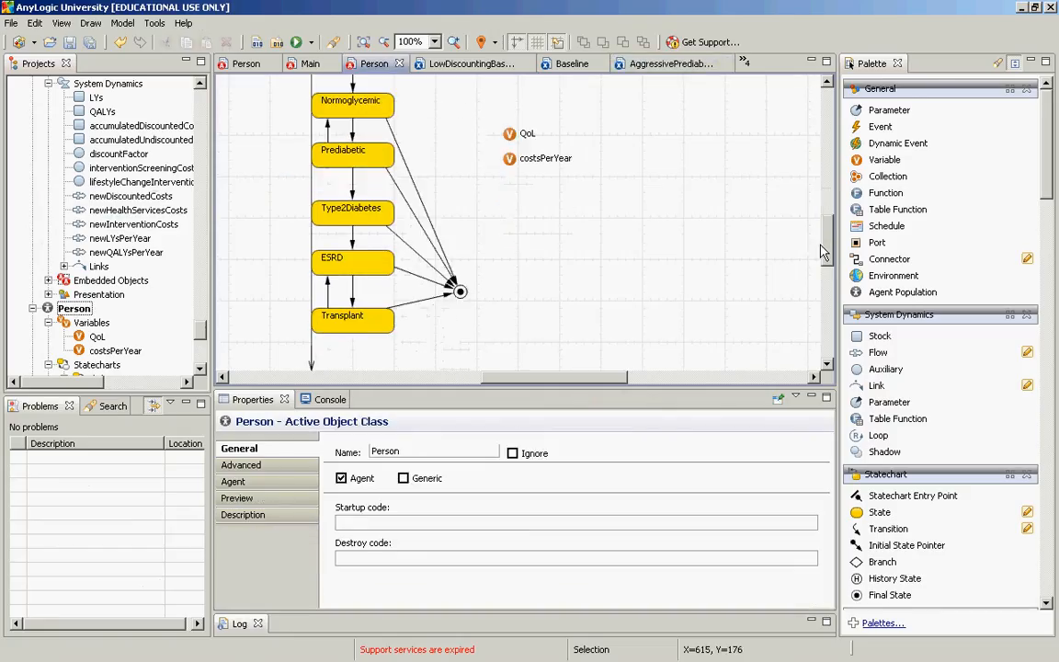
Give the transition from ESRD to Transplant the action this.get_Main().accumulatedUndiscountedCosts += 75000;
left_click(352, 301)
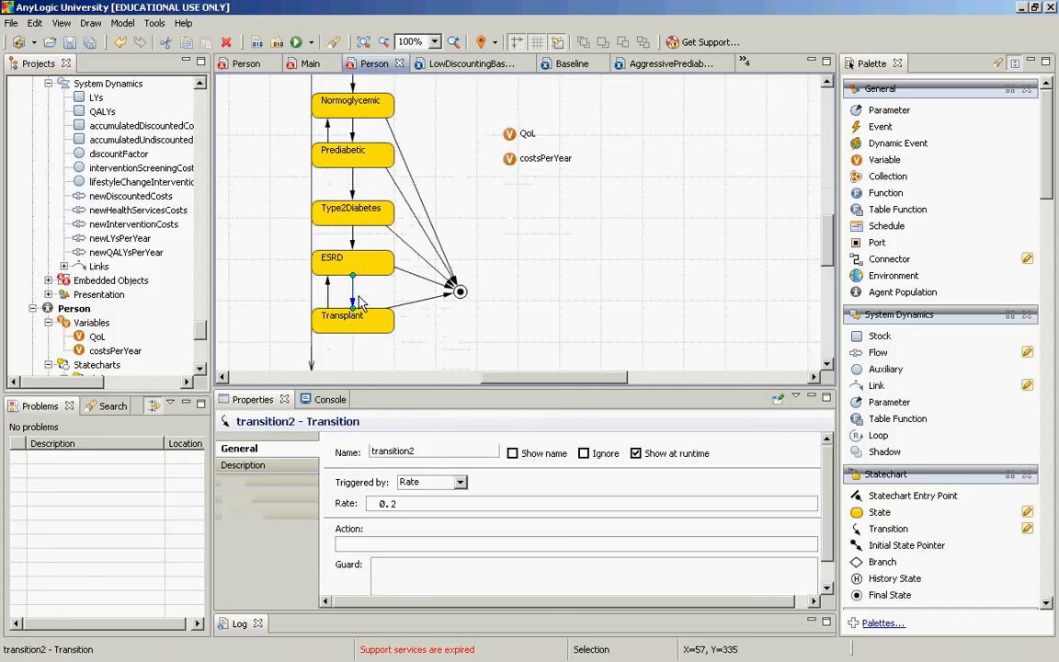
left_click(405, 549)
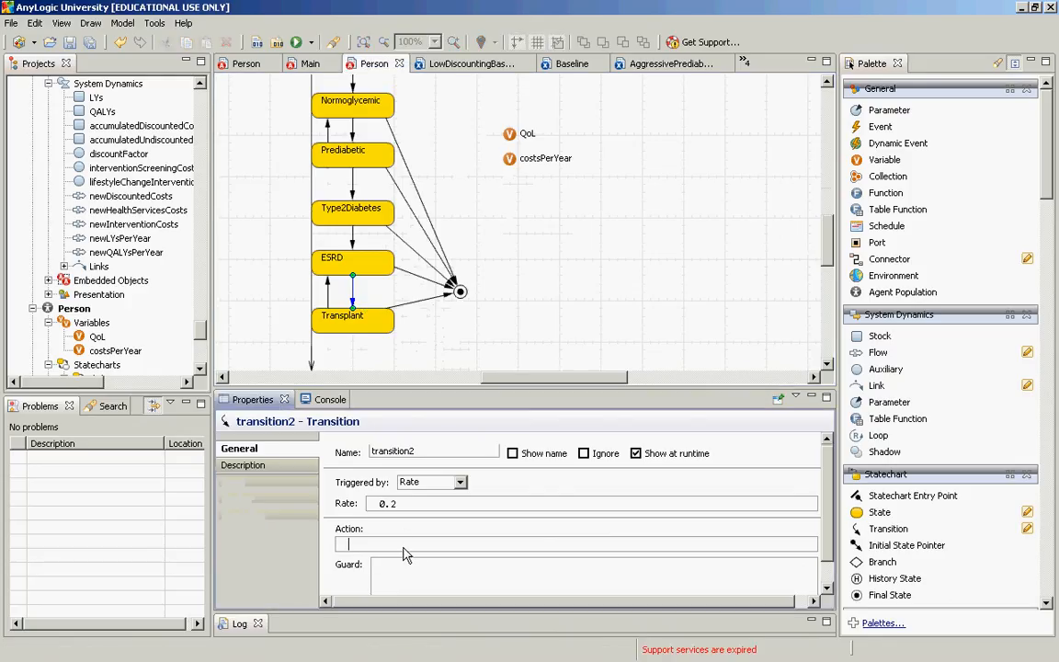
type("this.get_Main().acc")
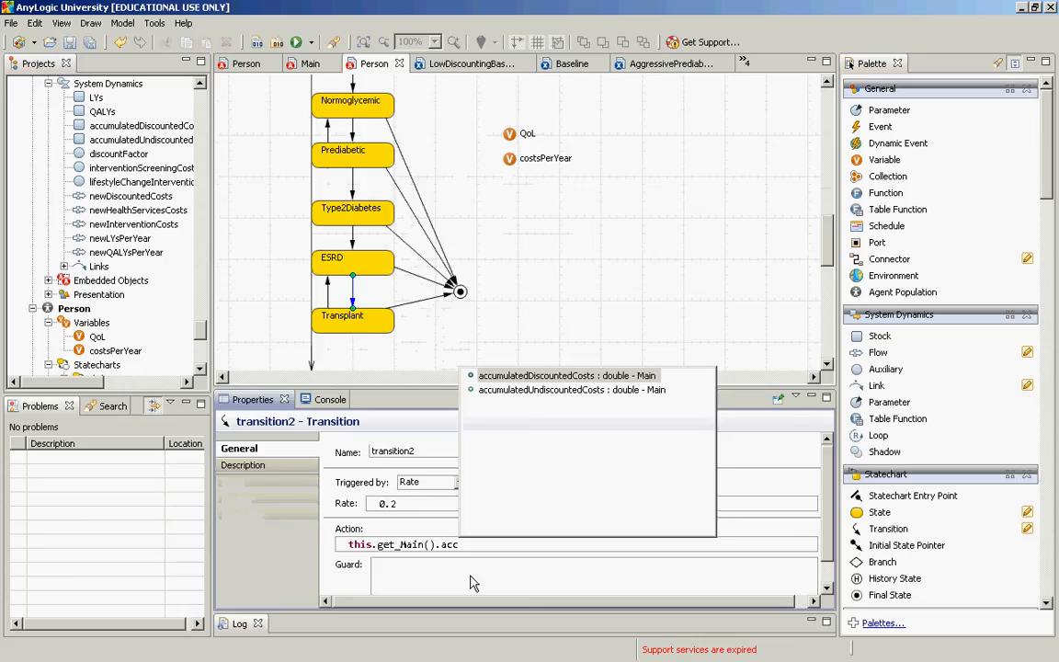
key("Down")
key("Return")
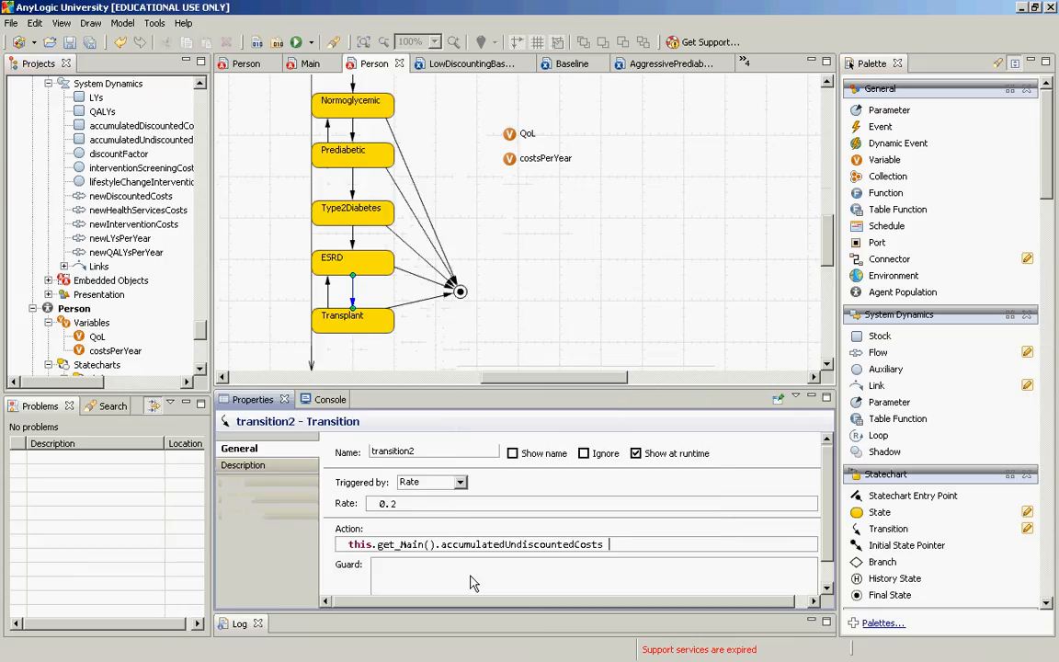
type("+= 75000;")
Run the AggressivePrediabetesPrevention experiment, start its simulation in the Main view at full speed, and enlarge the simulation window
left_click(312, 43)
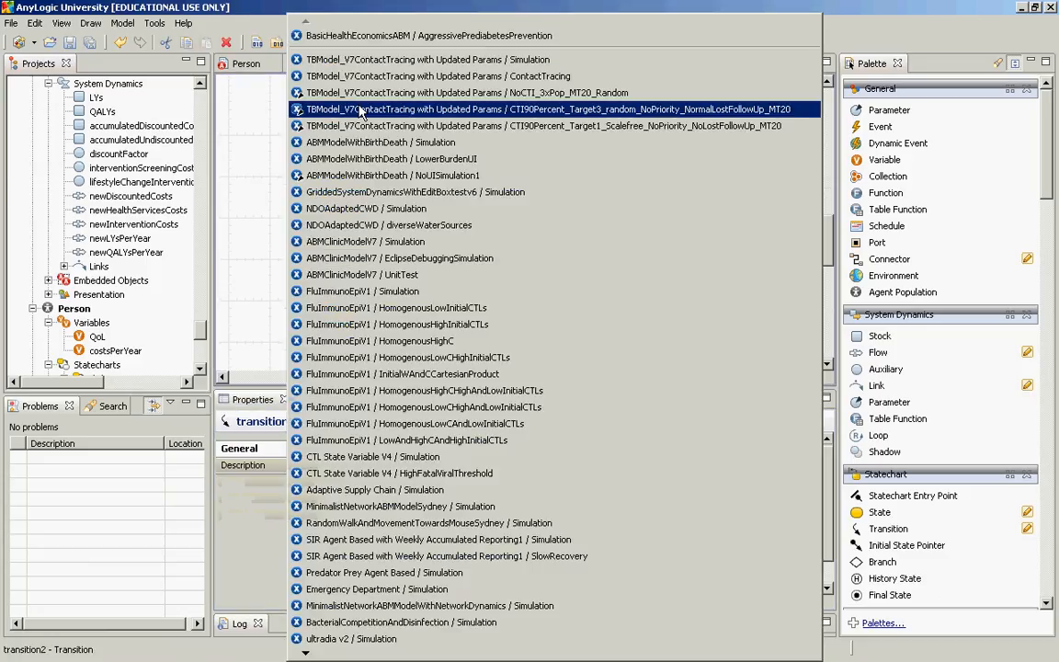
left_click(355, 38)
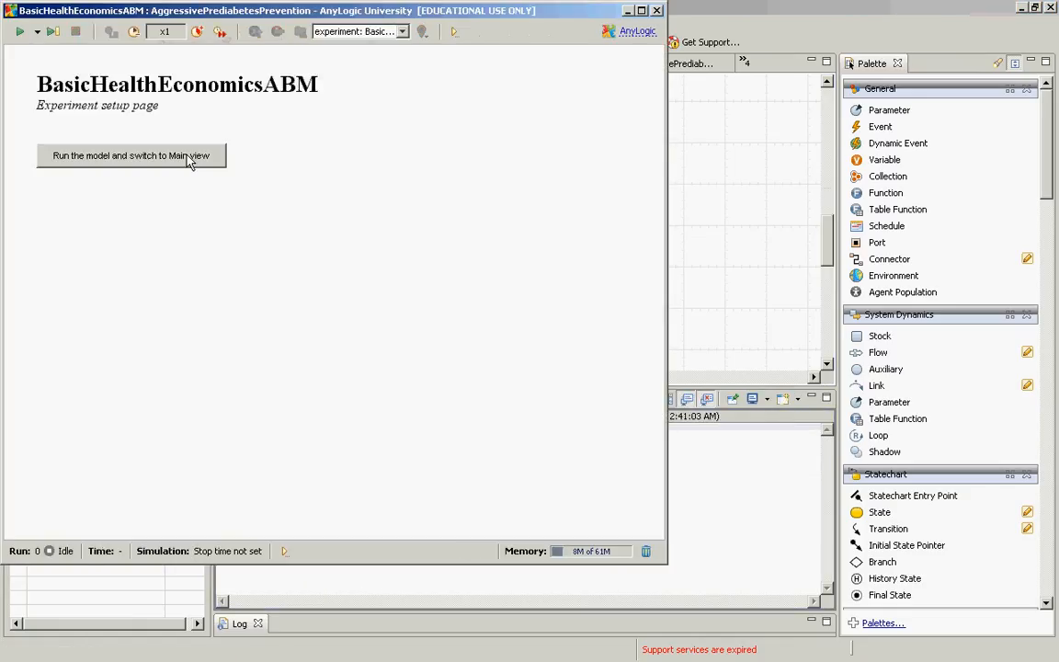
left_click(194, 155)
left_click(220, 31)
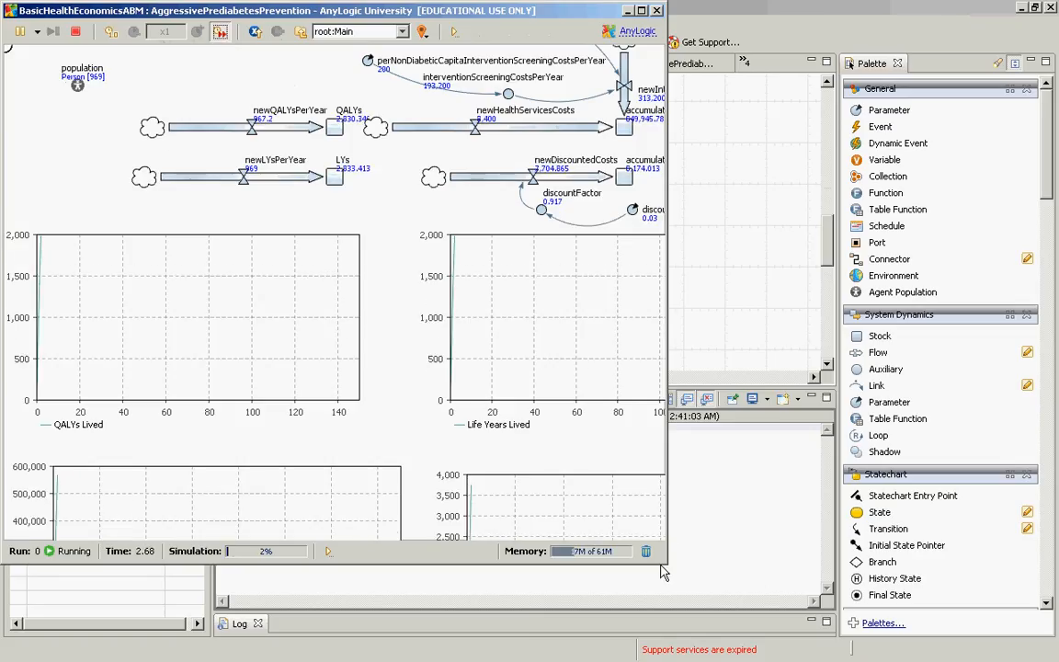
left_click_drag(671, 552, 996, 655)
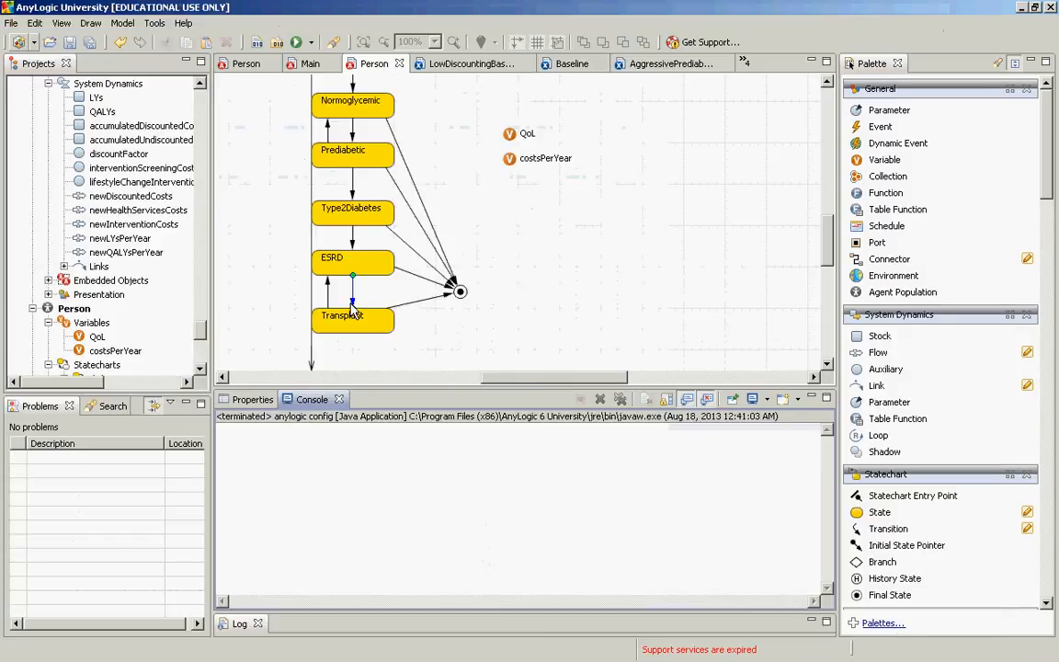
Reopen the properties of the ESRD-to-Transplant transition and copy the expression this.get_Main().accumulatedUndiscountedCosts from its action
left_click(254, 401)
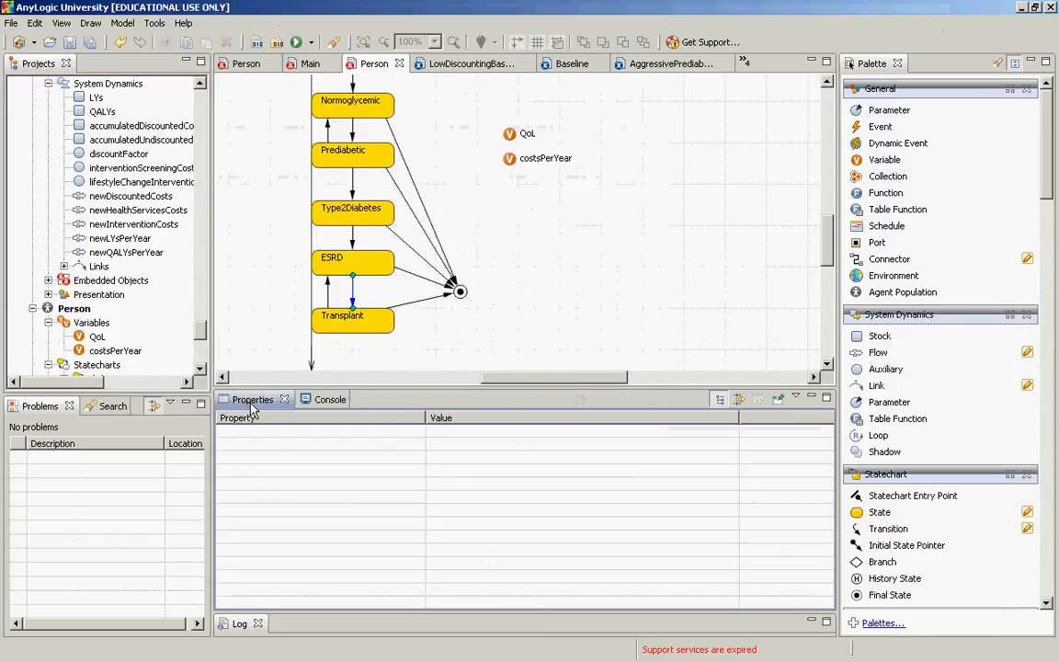
left_click(361, 299)
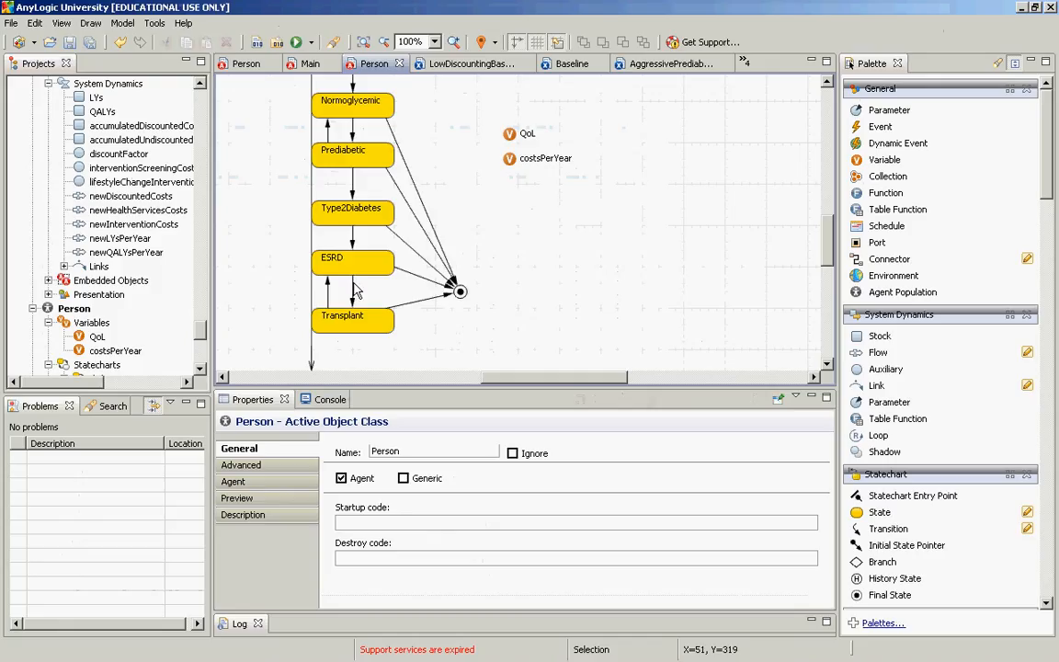
left_click(357, 290)
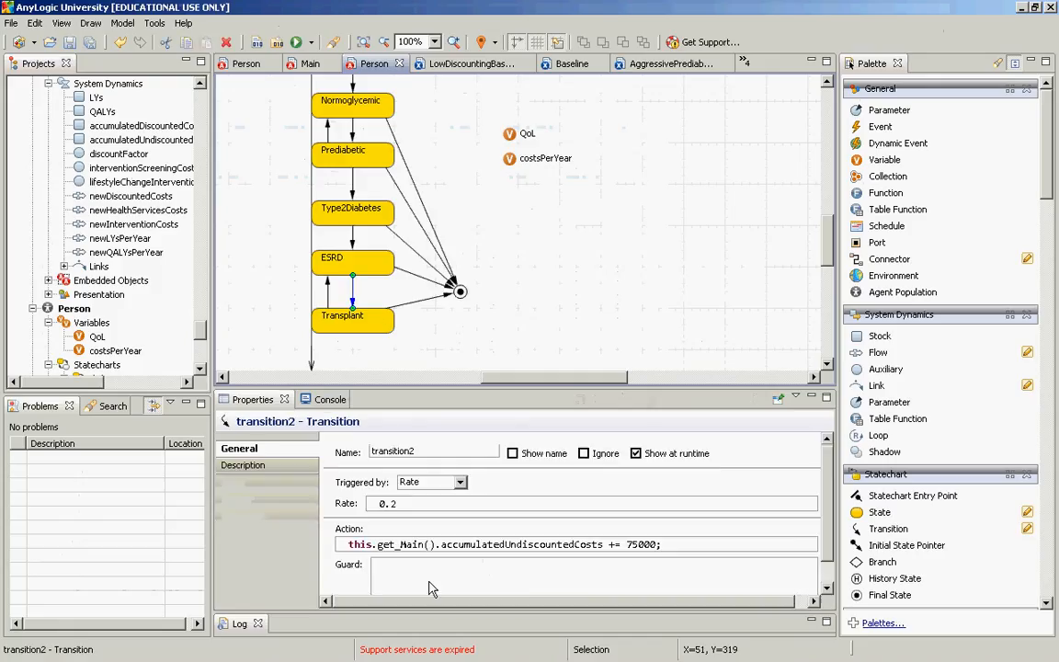
left_click(676, 550)
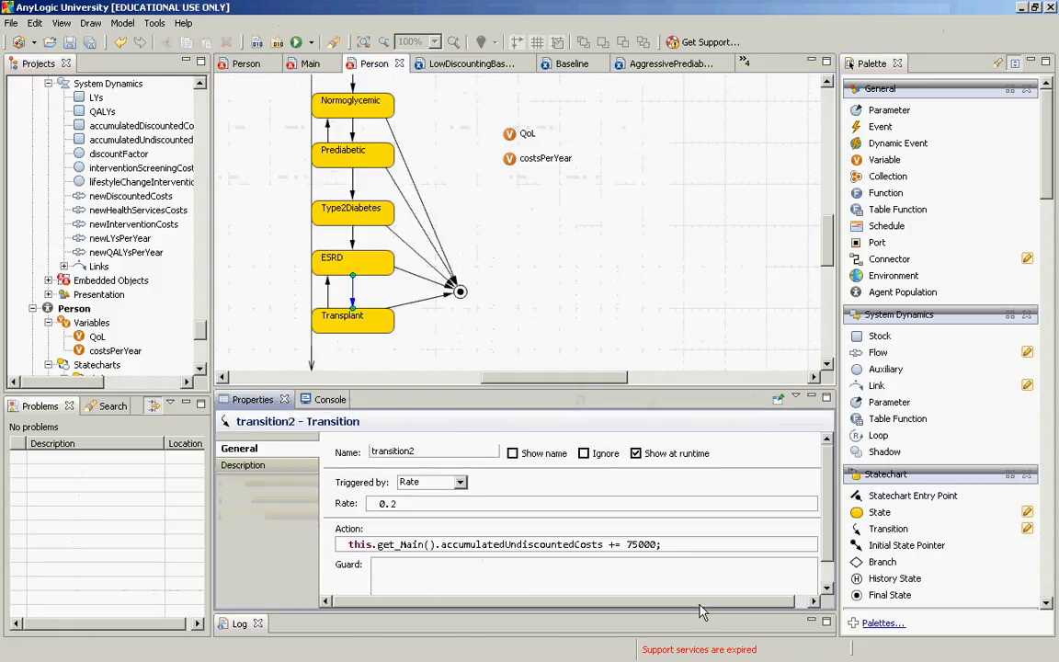
key("ctrl+Left")
key("ctrl+Left")
key("ctrl+Left")
key("ctrl+Left")
key("ctrl+Left")
key("ctrl+Left")
key("ctrl+Left")
key("ctrl+Left")
key("ctrl+Left")
key("ctrl+Left")
key("ctrl+Left")
key("ctrl+shift+Right")
key("ctrl+shift+Right")
key("ctrl+shift+Right")
key("ctrl+shift+Right")
key("ctrl+shift+Right")
key("ctrl+shift+Right")
key("ctrl+shift+Right")
key("ctrl+shift+Right")
key("ctrl+shift+Right")
key("ctrl+shift+Right")
key("ctrl+shift+Right")
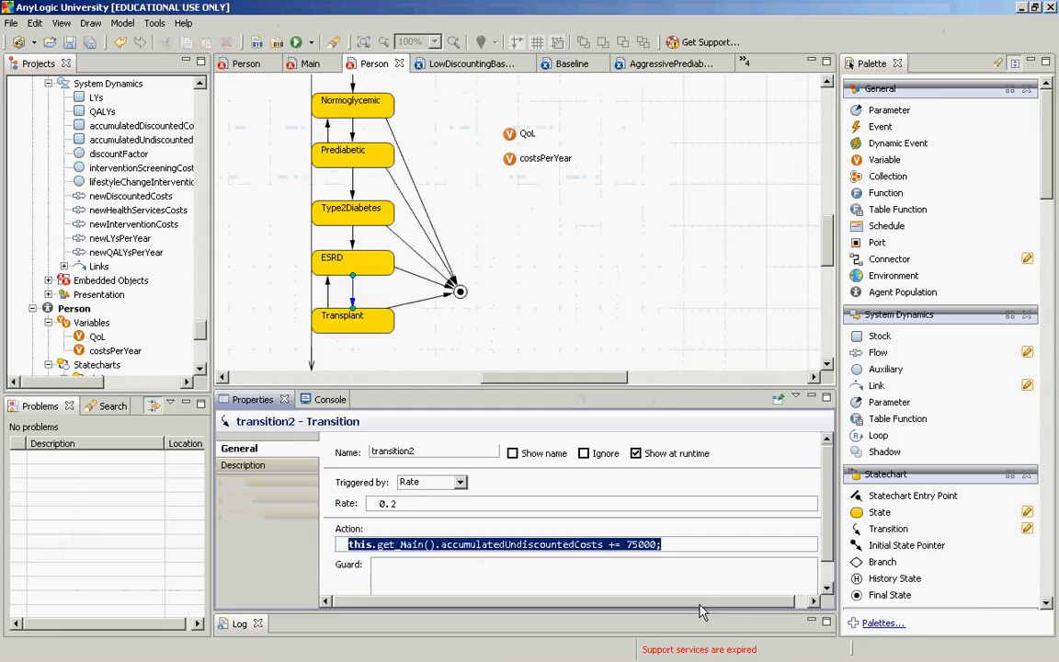
scroll(698, 612, "down", 1)
key("ctrl+shift+Left")
key("ctrl+shift+Left")
key("ctrl+shift+Left")
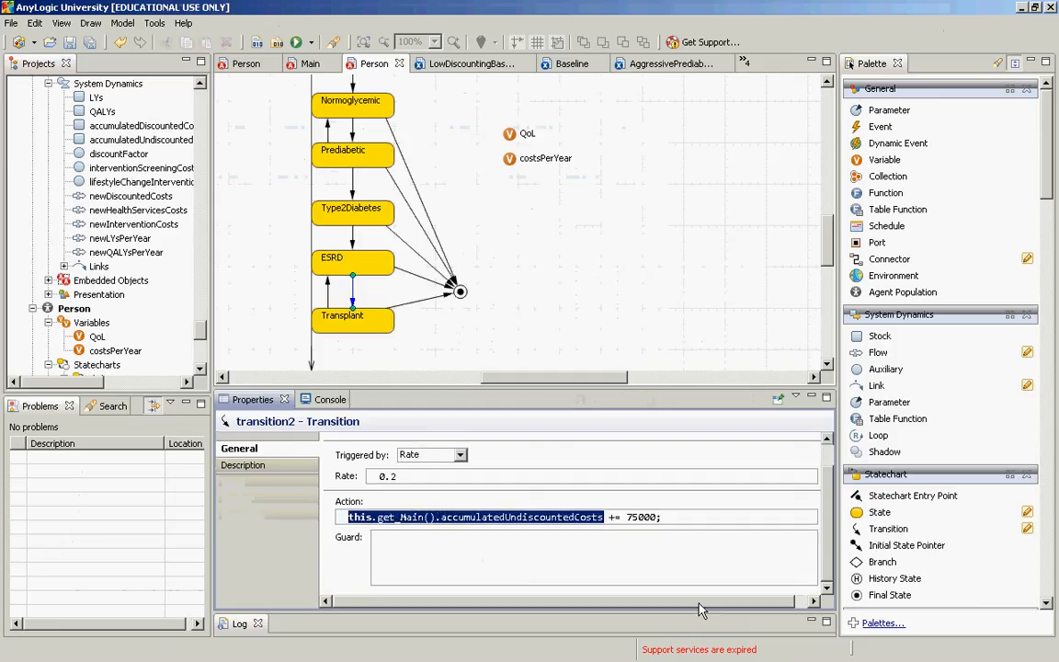
Insert a traceln call above the cost increment, with a message starting "I'm about to receive a transplant."
key("Home")
key("Return")
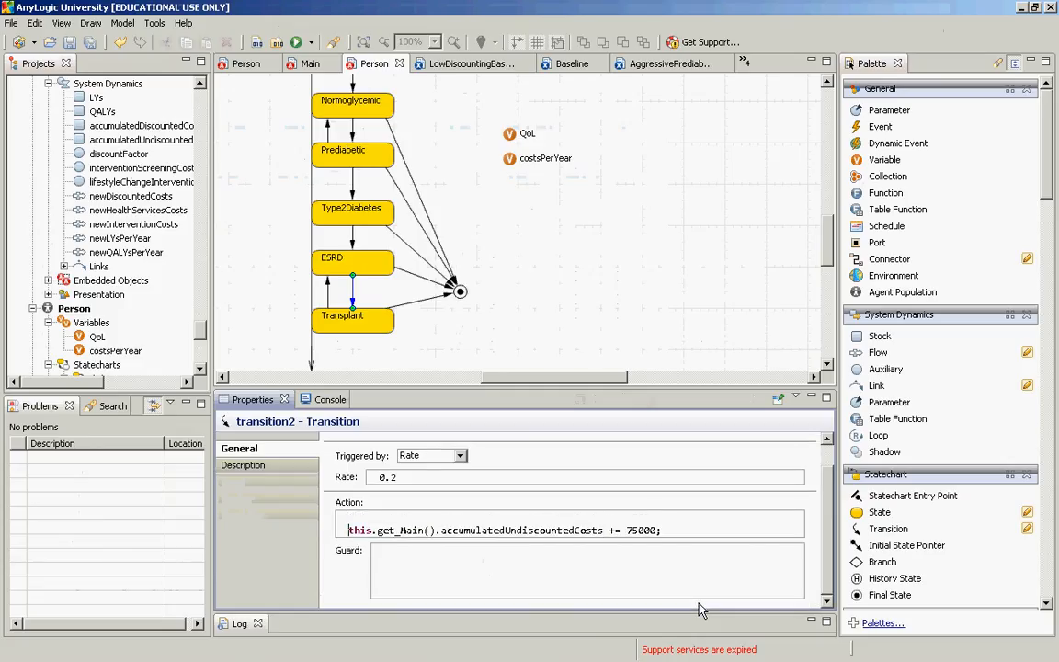
key("Up")
type("traceln(\"")
type("The acc")
key("ctrl+Left")
key("ctrl+Left")
type("I'm about to re")
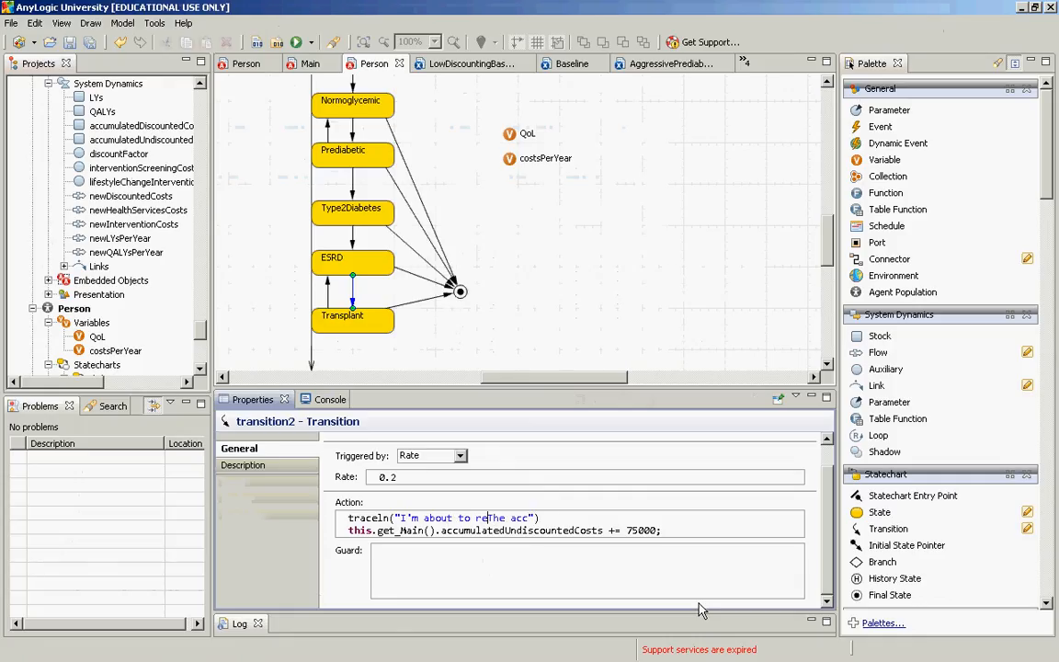
type("ceive a transplant.")
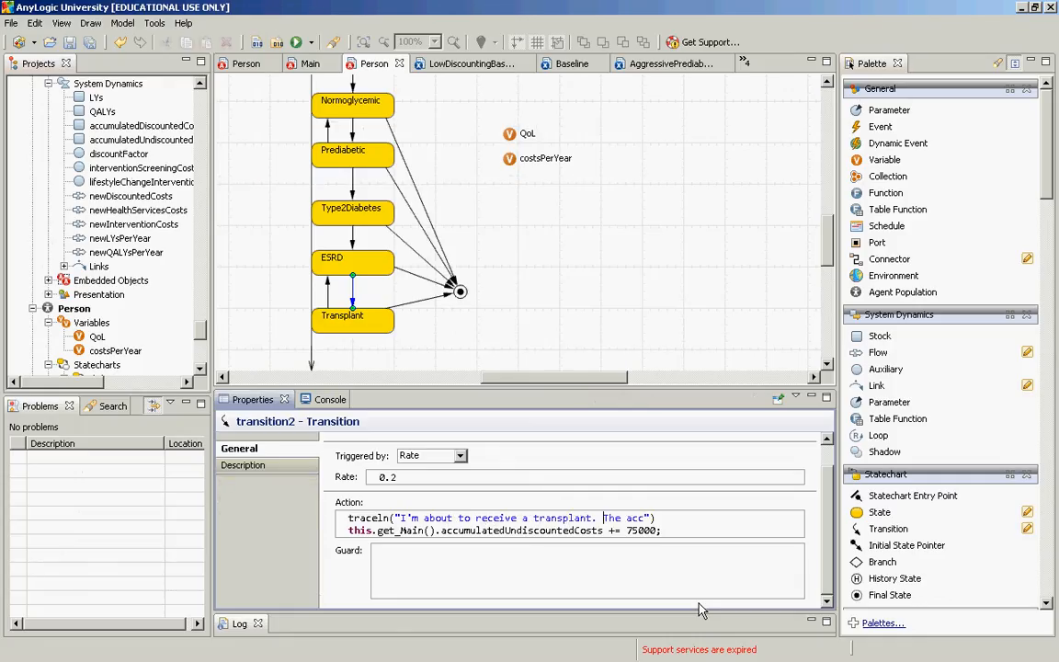
Complete the trace message with "The accumulatedUndiscountedCosts prior to the transplant are" and append this.get_Main().accumulatedUndiscountedCosts
key("End")
key("Left")
key("Left")
type("u")
key("BackSpace")
type("ulat")
key("BackSpace")
key("BackSpace")
key("BackSpace")
key("BackSpace")
type("mulatedUnd")
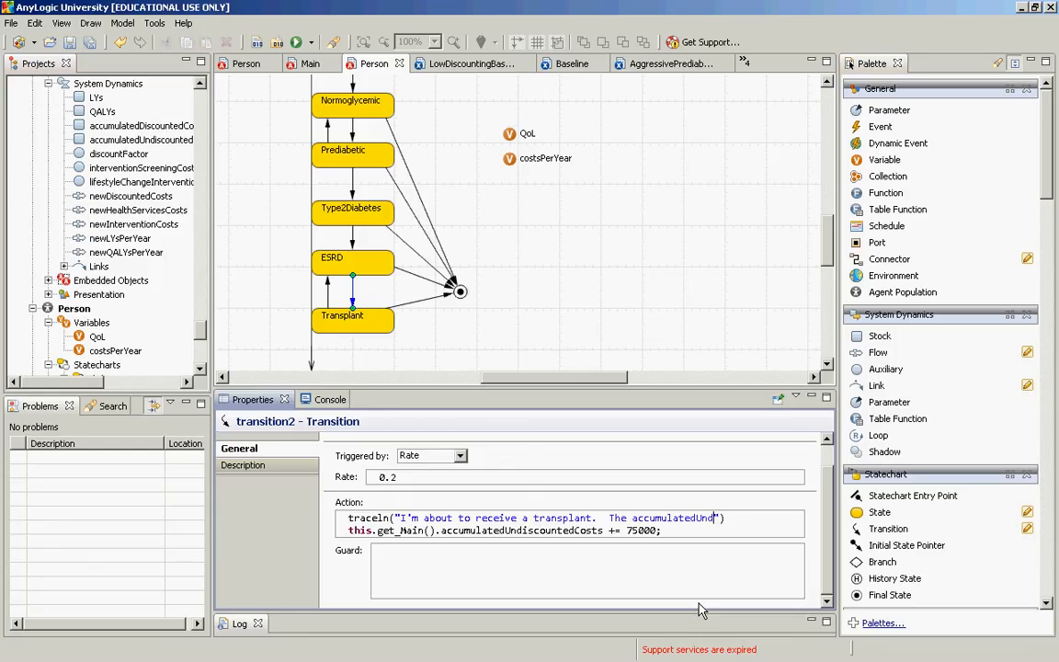
type("iscounte")
type("dS")
type("osts prior to the tran")
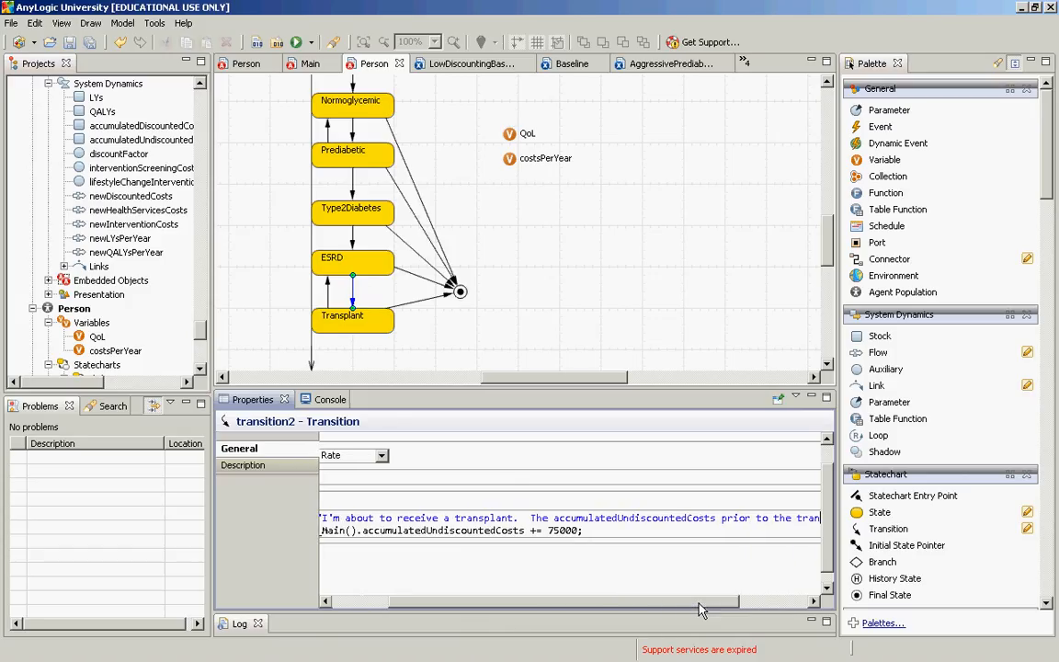
type("sp")
type("l")
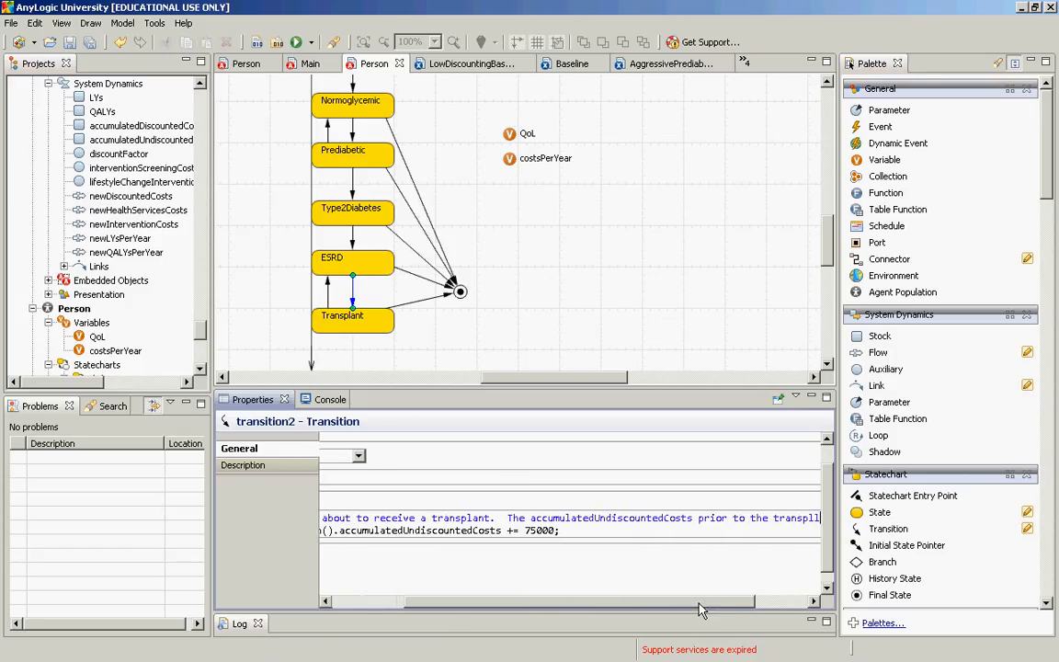
type("ant are\" + t")
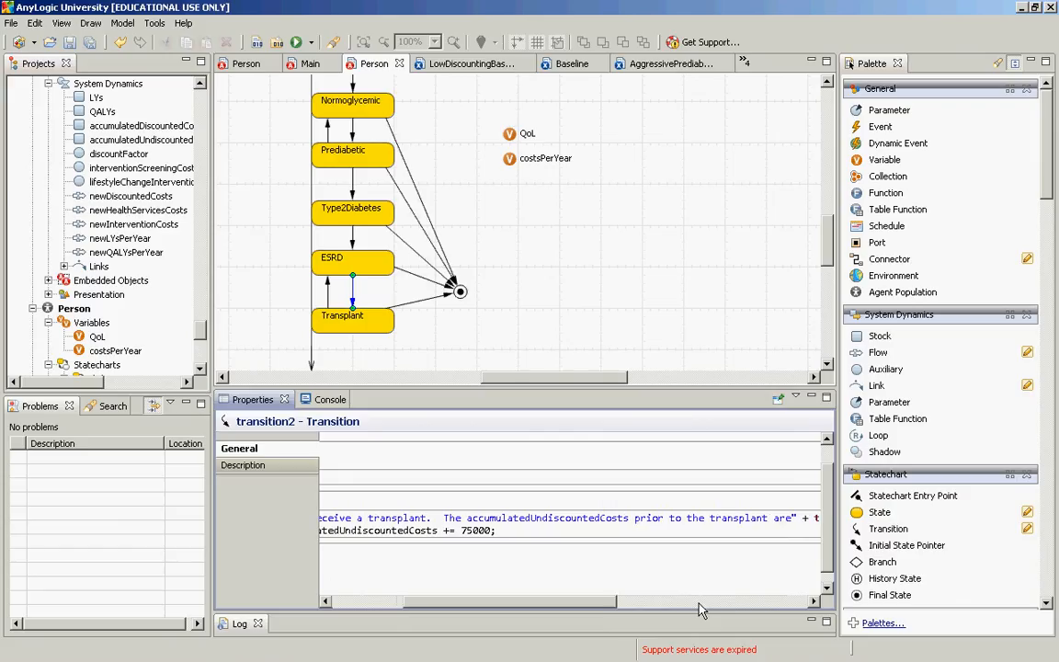
key("End")
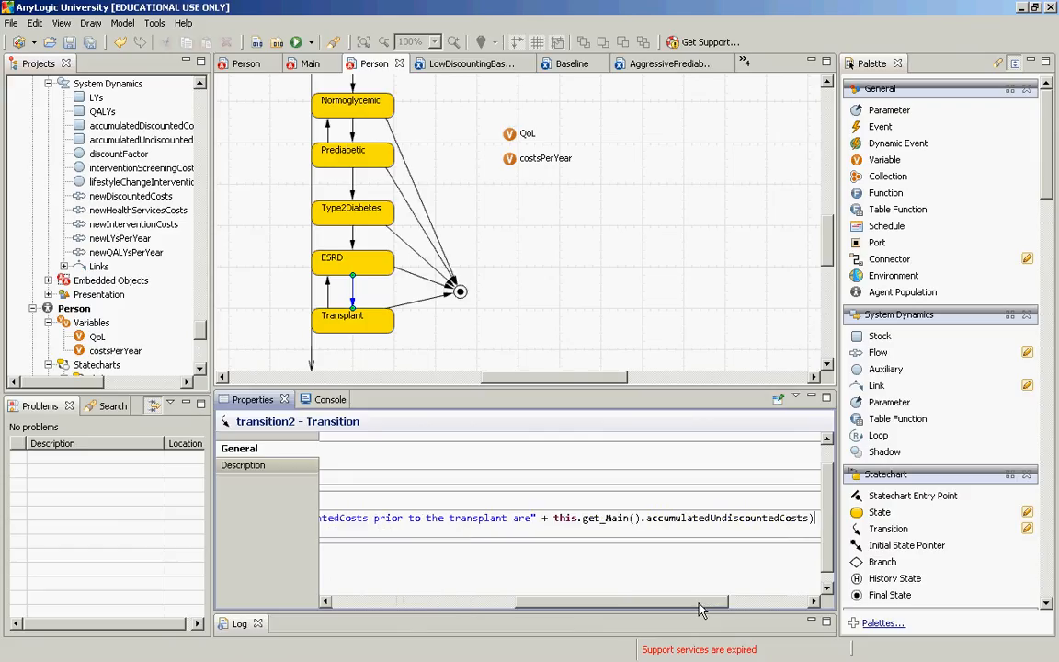
Duplicate the whole traceln statement onto a new line below the 75000 cost increment
key("shift+Home")
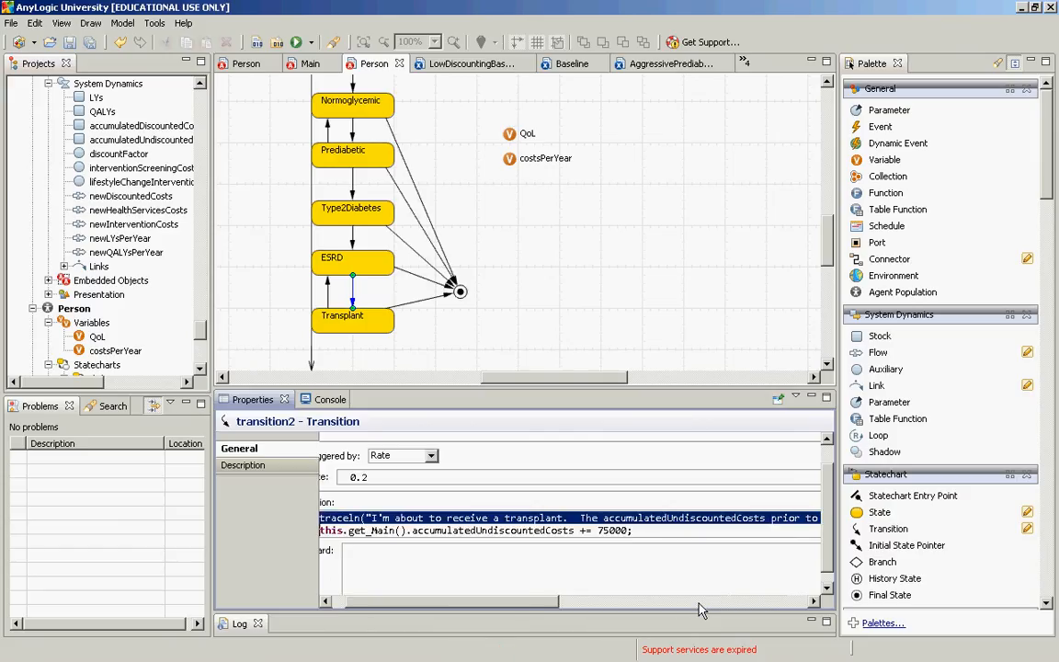
key("ctrl+c")
key("ctrl+End")
key("Return")
key("ctrl+v")
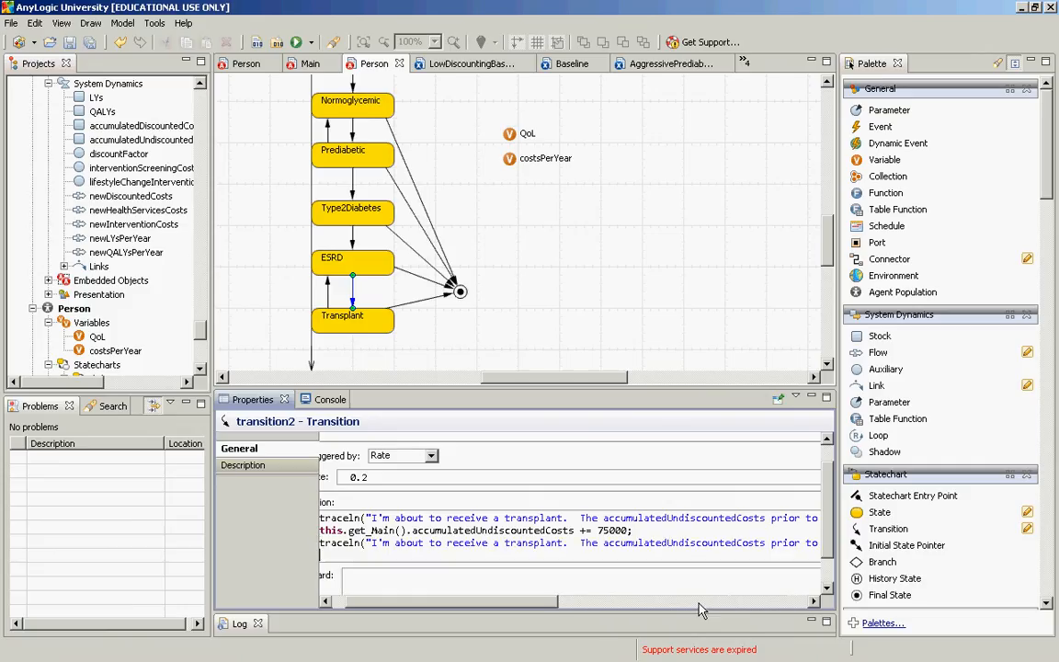
Reword the opening of the second trace message to "I've have received a transplant."
key("Right")
key("Right")
key("Right")
type("ve have")
key("ctrl+shift+Right")
key("ctrl+shift+Right")
key("ctrl+shift+Right")
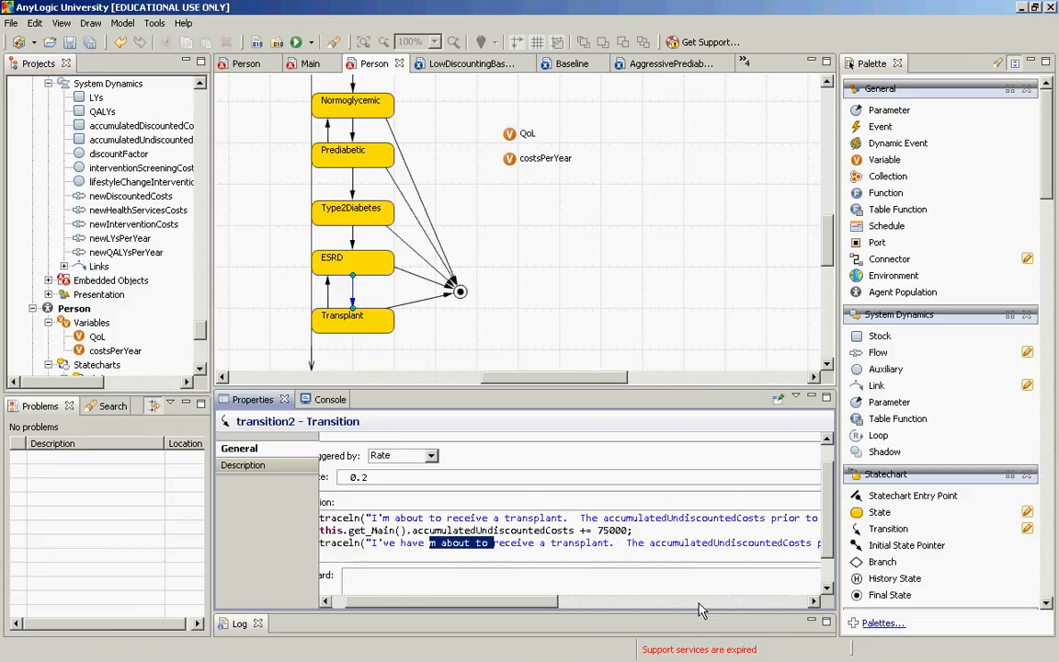
key("Delete")
key("ctrl+Right")
key("Left")
type("d")
key("ctrl+Right")
key("ctrl+Right")
key("ctrl+Right")
key("ctrl+Right")
key("ctrl+Right")
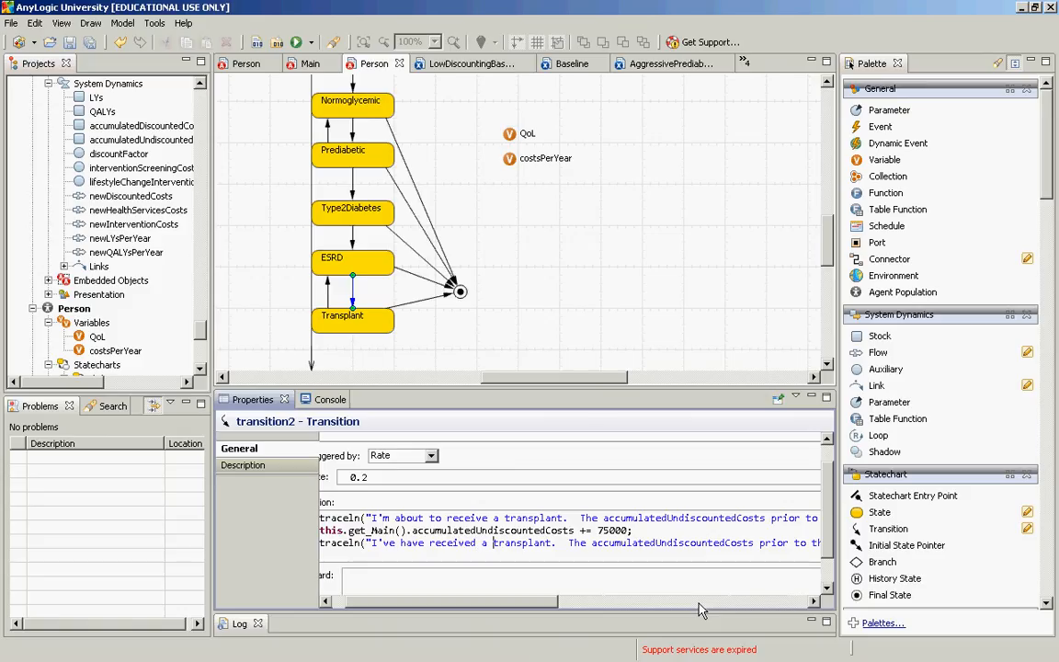
Replace "prior to the transplant" with "post transplant" in the second trace message
key("End")
key("Left")
key("ctrl+Left")
key("ctrl+Left")
key("ctrl+Left")
key("ctrl+Left")
key("ctrl+Left")
key("ctrl+Left")
key("ctrl+Left")
key("ctrl+Left")
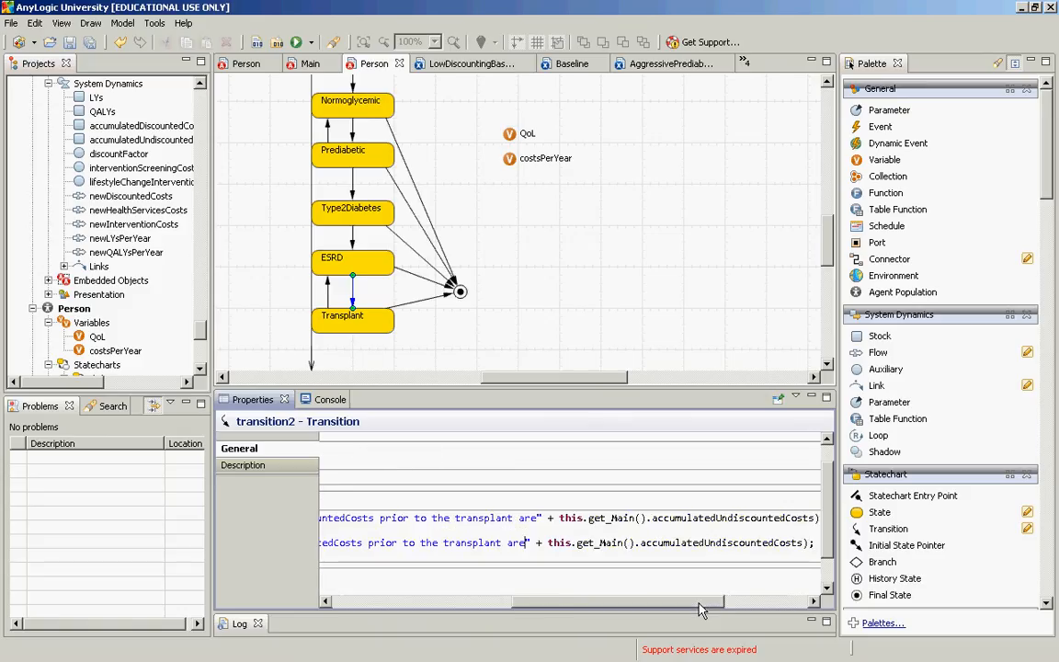
key("ctrl+shift+Left")
key("ctrl+shift+Left")
type("post")
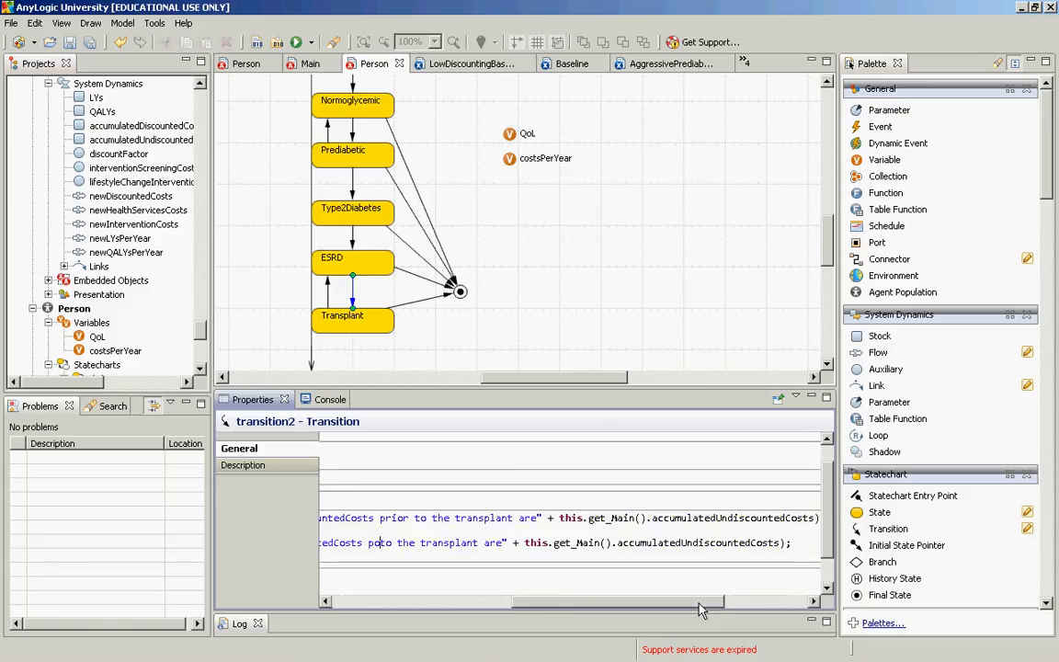
key("Delete")
key("Delete")
key("Delete")
key("Delete")
key("ctrl+Right")
key("ctrl+Right")
key("ctrl+Right")
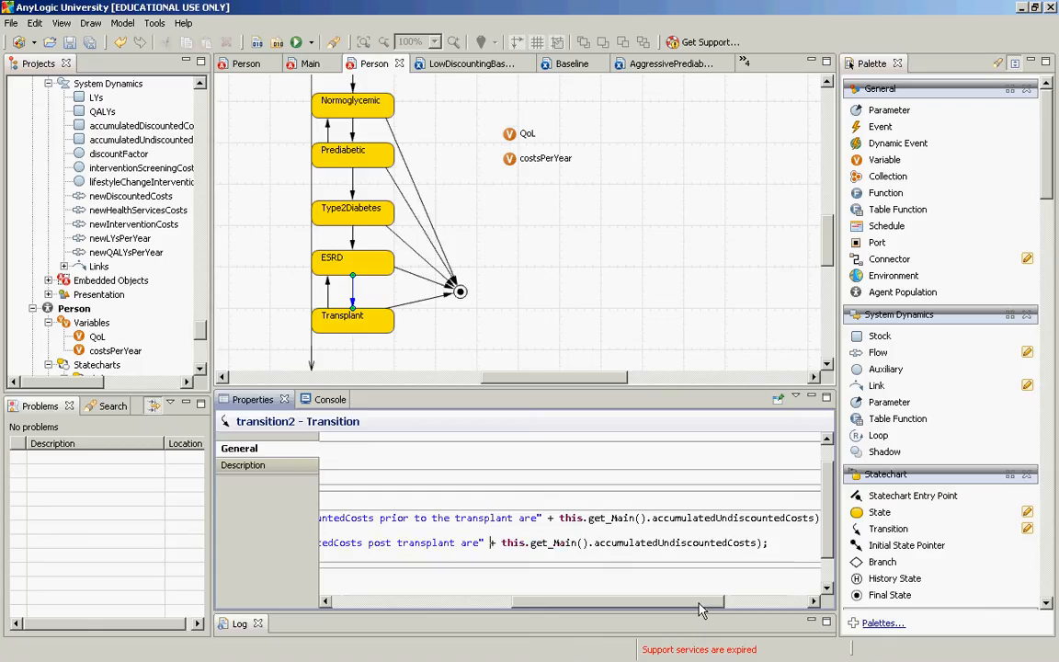
key("Home")
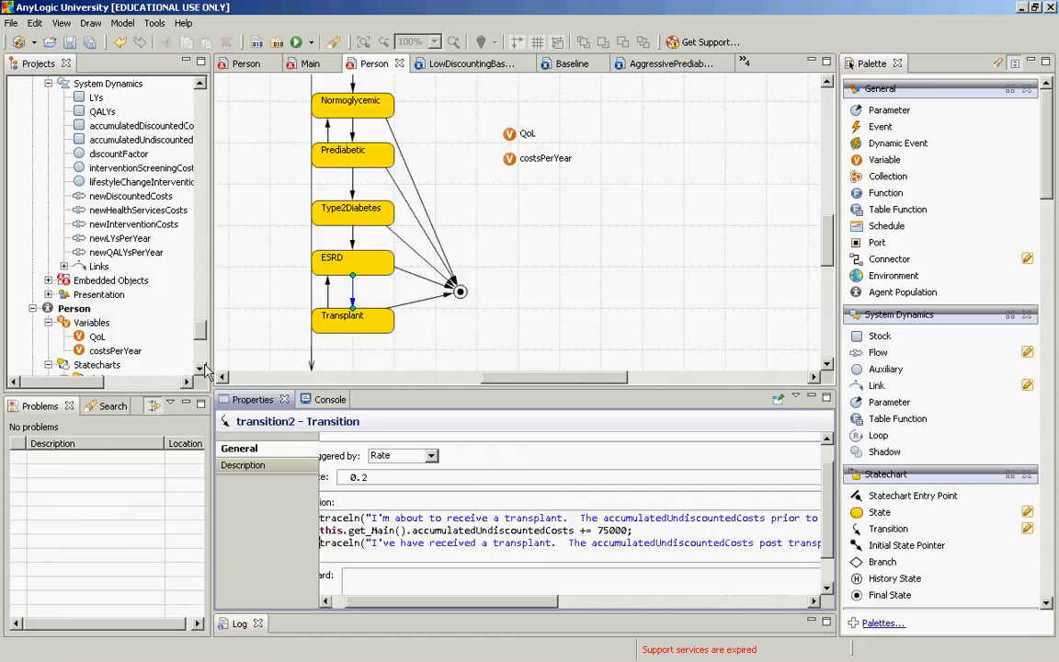
Run the AggressivePrediabetesPrevention experiment from the project tree and start its simulation in the Main view
scroll(147, 358, "down", 7)
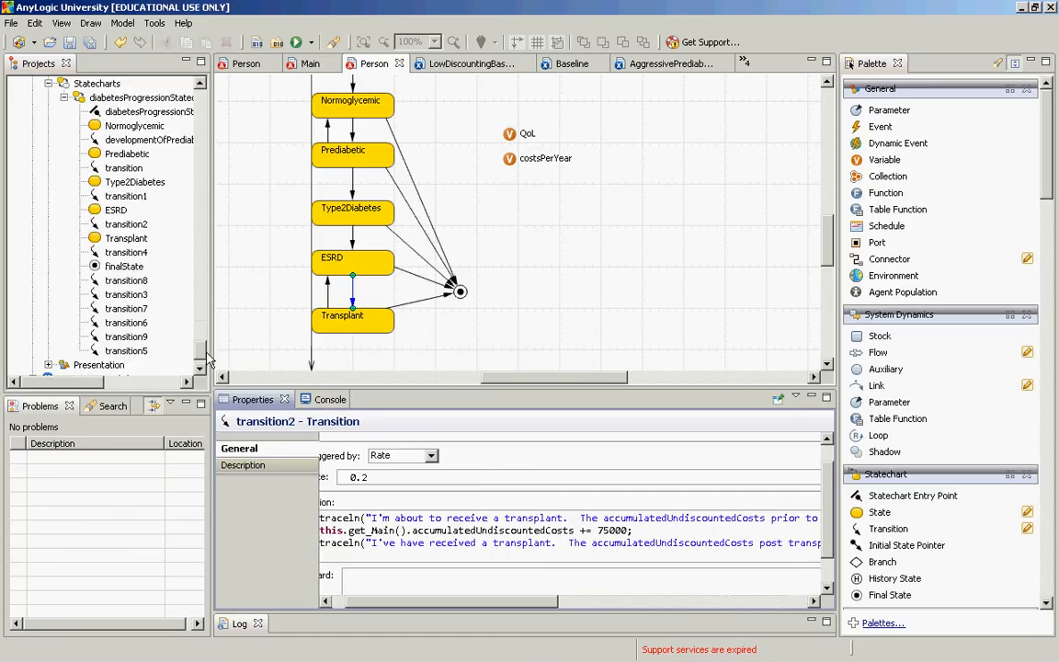
left_click_drag(197, 354, 197, 369)
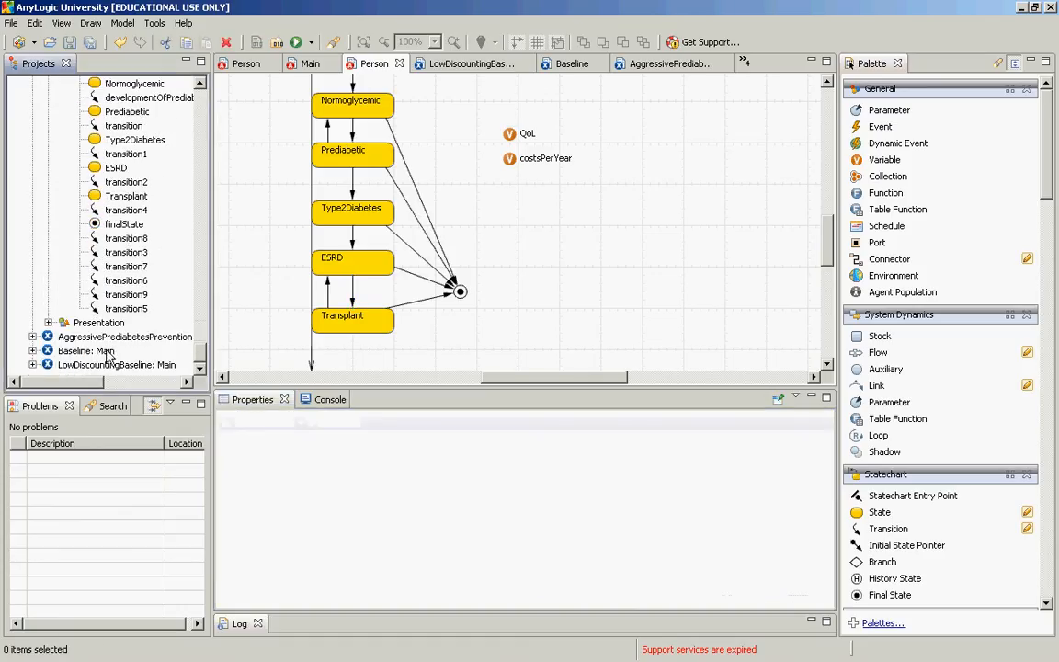
left_click(120, 336)
right_click(106, 338)
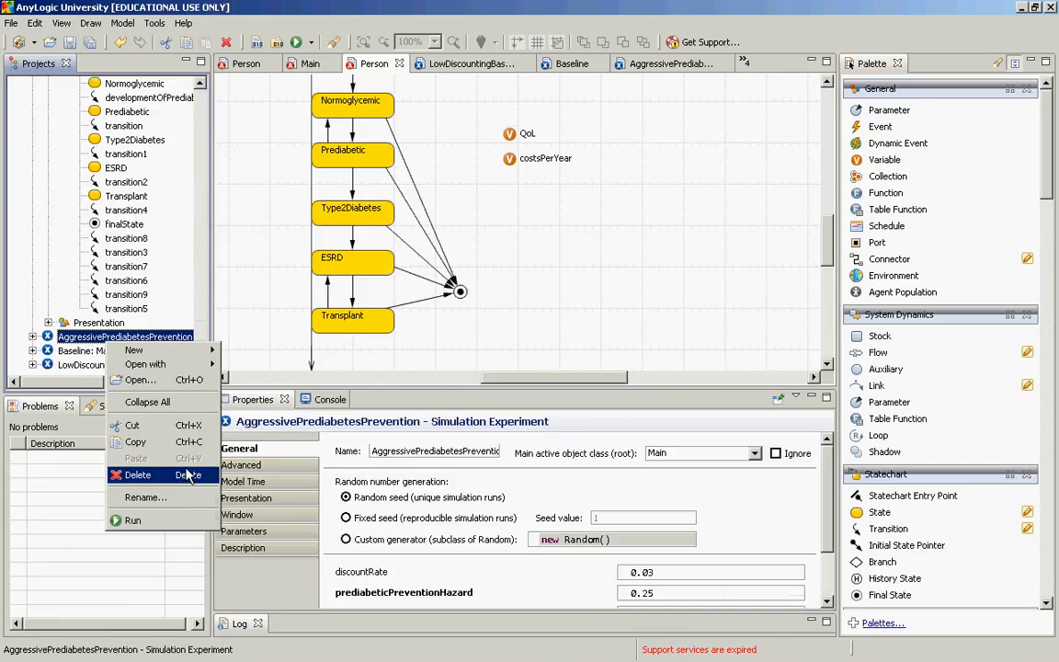
left_click(137, 521)
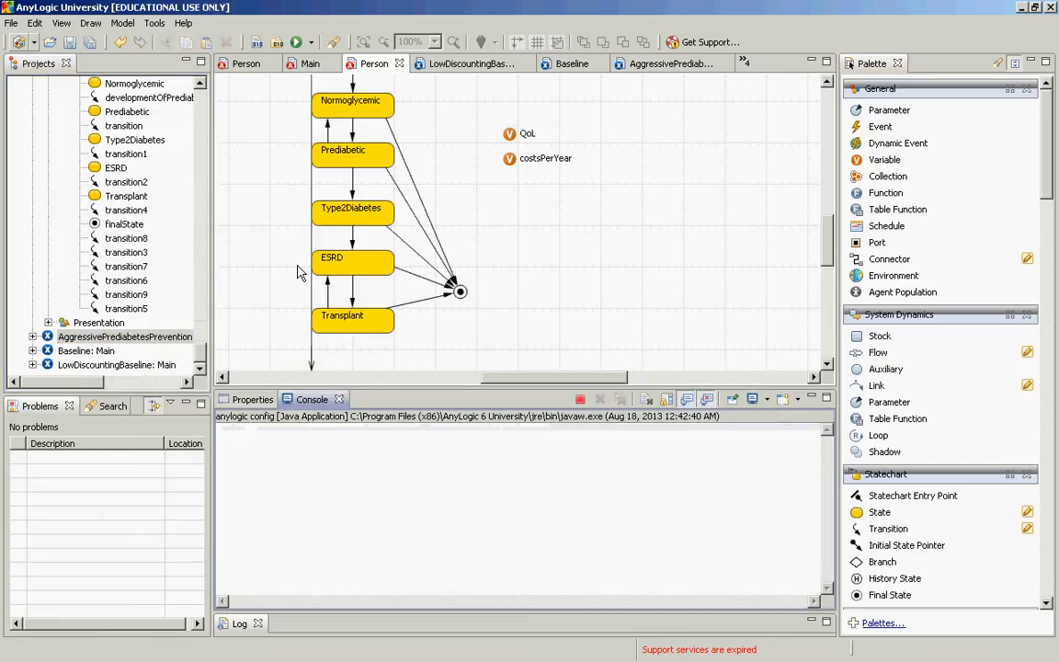
left_click(184, 162)
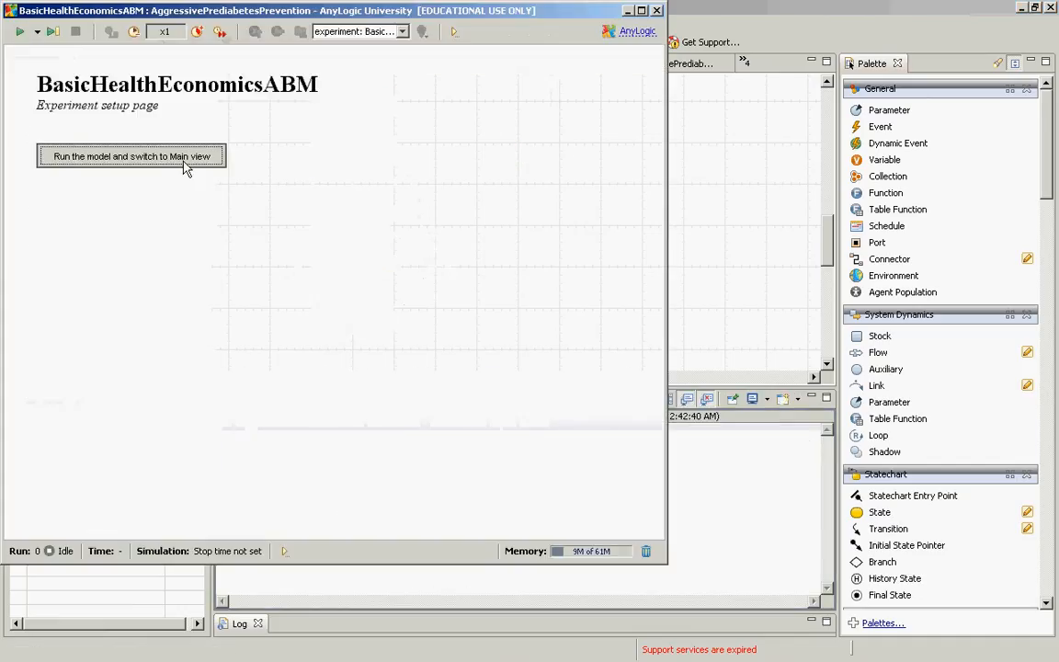
Maximize the simulation window, run at full speed, and check the console for transplant trace messages before returning to the simulation
left_click(641, 11)
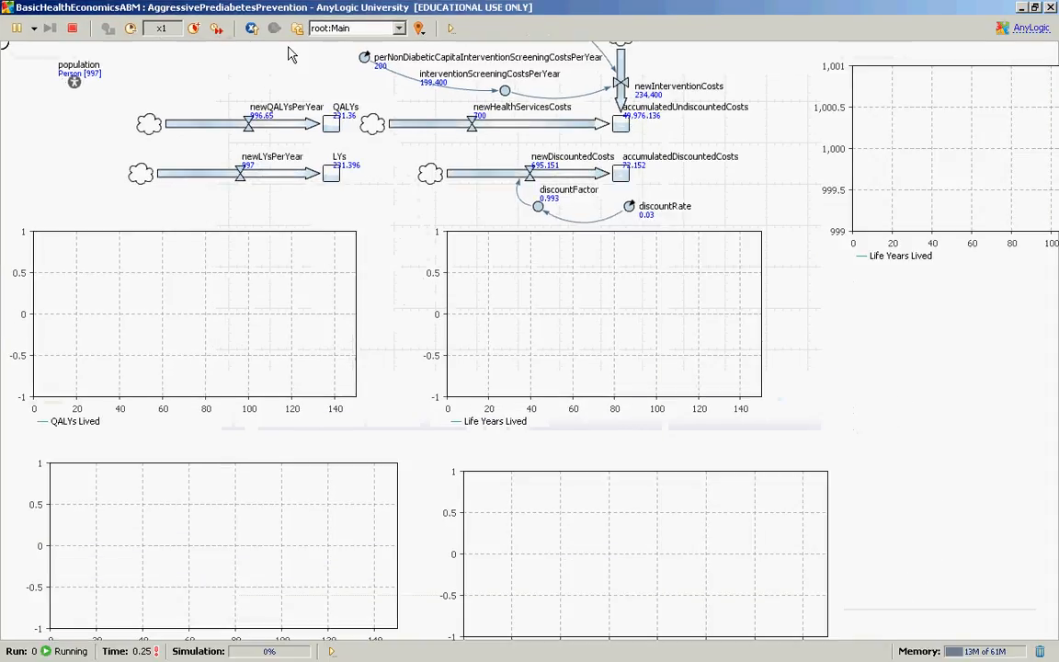
left_click(216, 27)
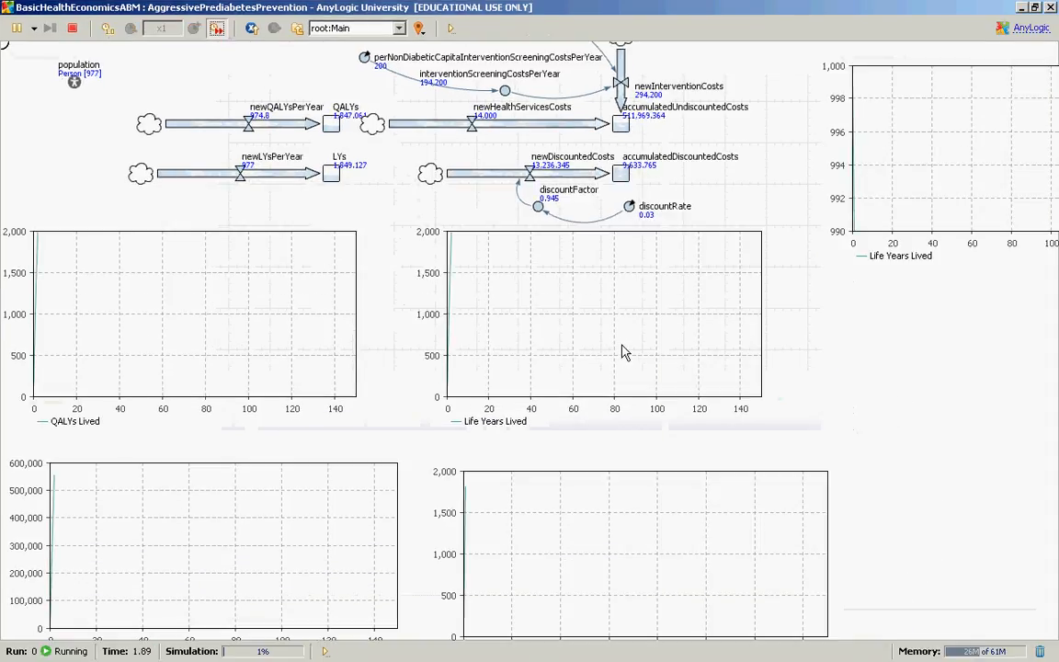
key("alt+Tab")
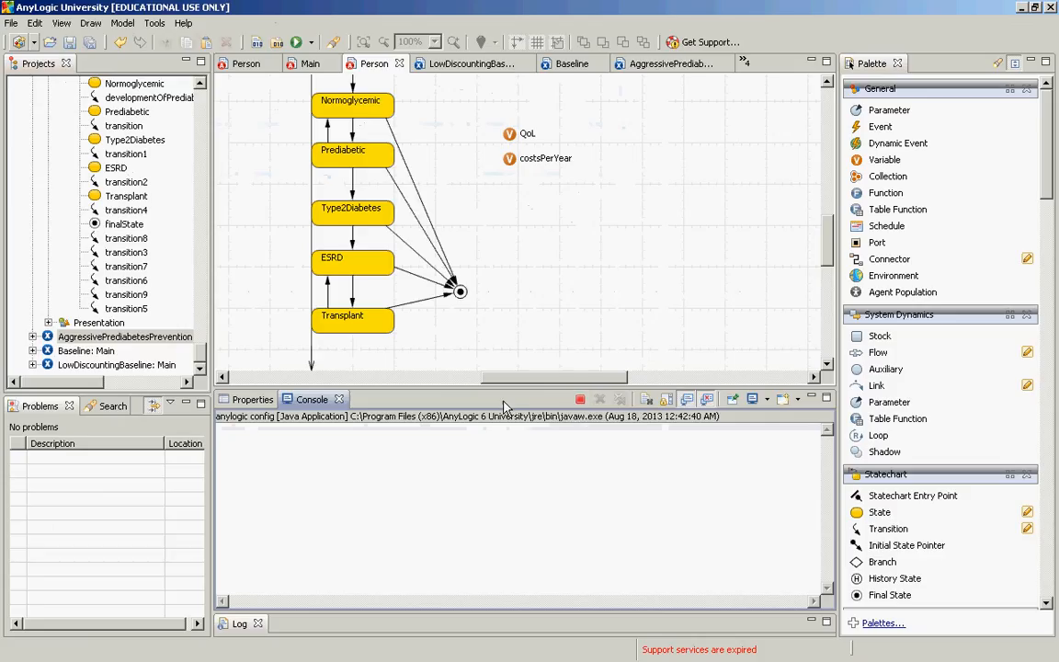
key("alt+Tab")
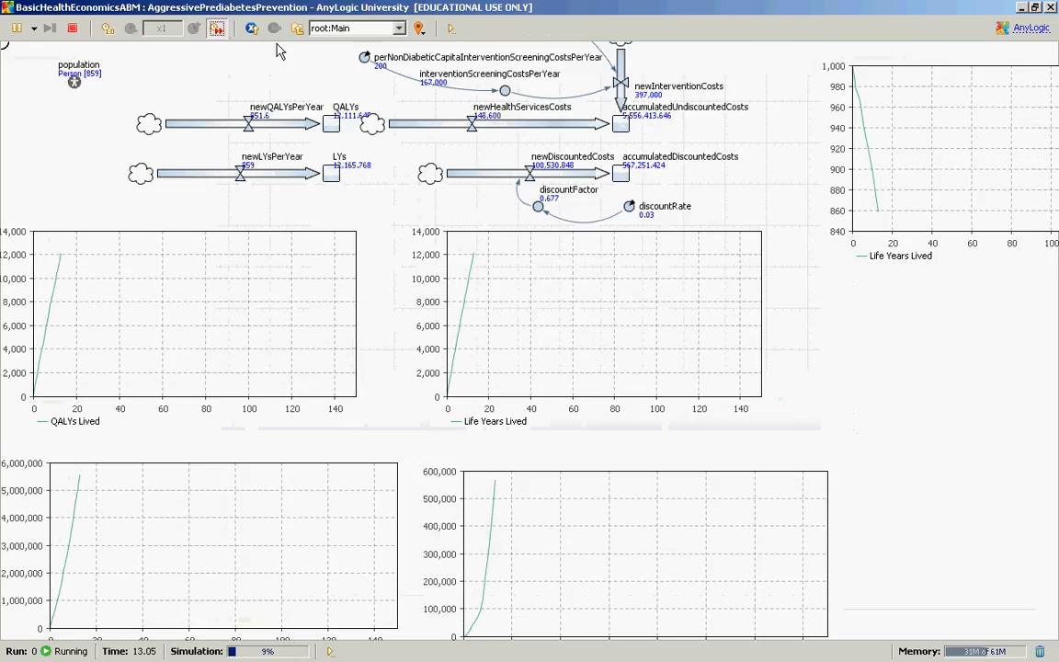
Stop the running simulation and compare the console's pre- and post-transplant costs with the ESRD-to-Transplant transition's action code
key("alt+Tab")
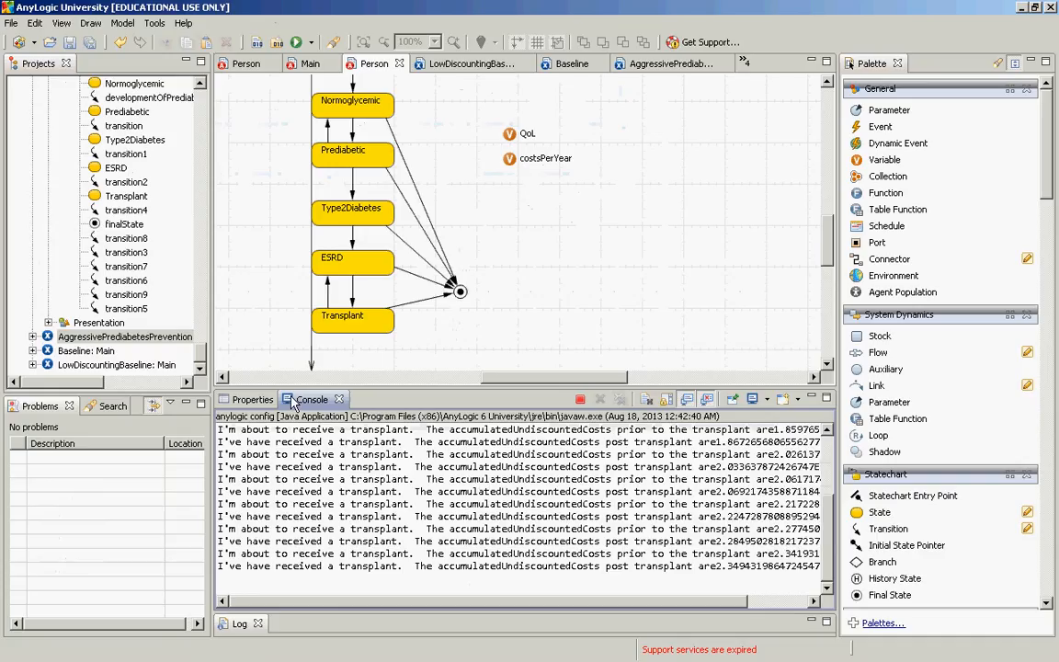
left_click(580, 399)
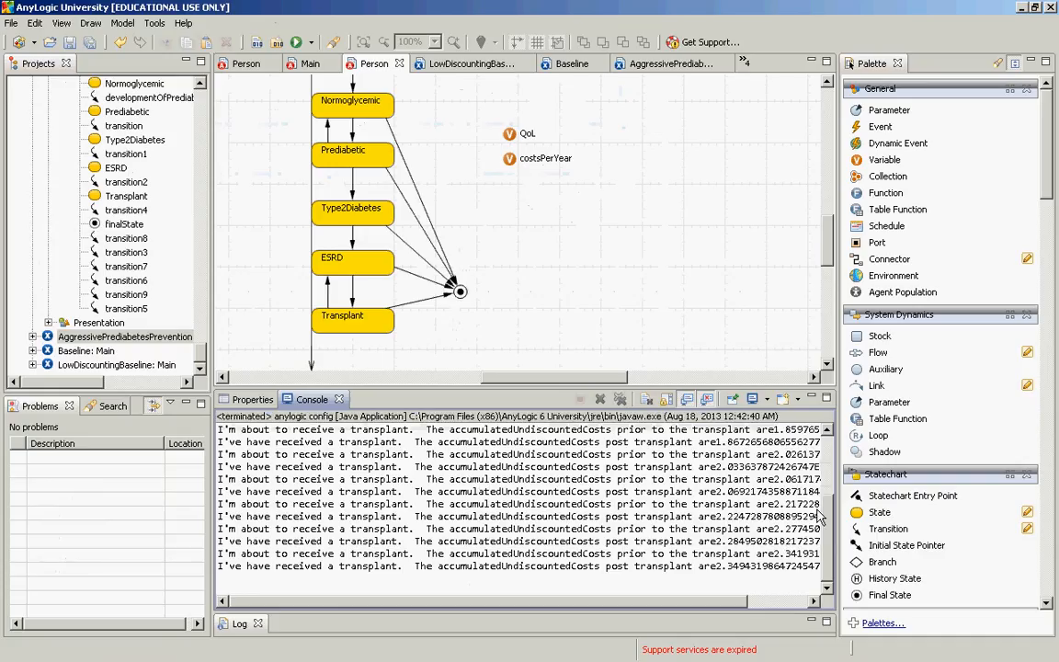
scroll(818, 513, "up", 4)
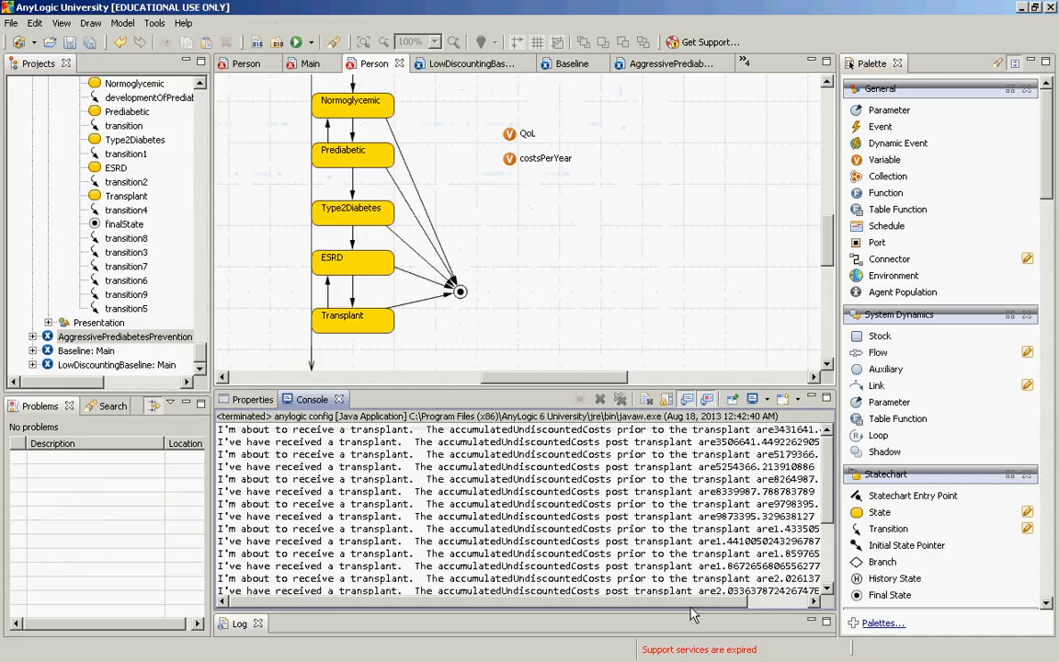
left_click_drag(691, 607, 772, 617)
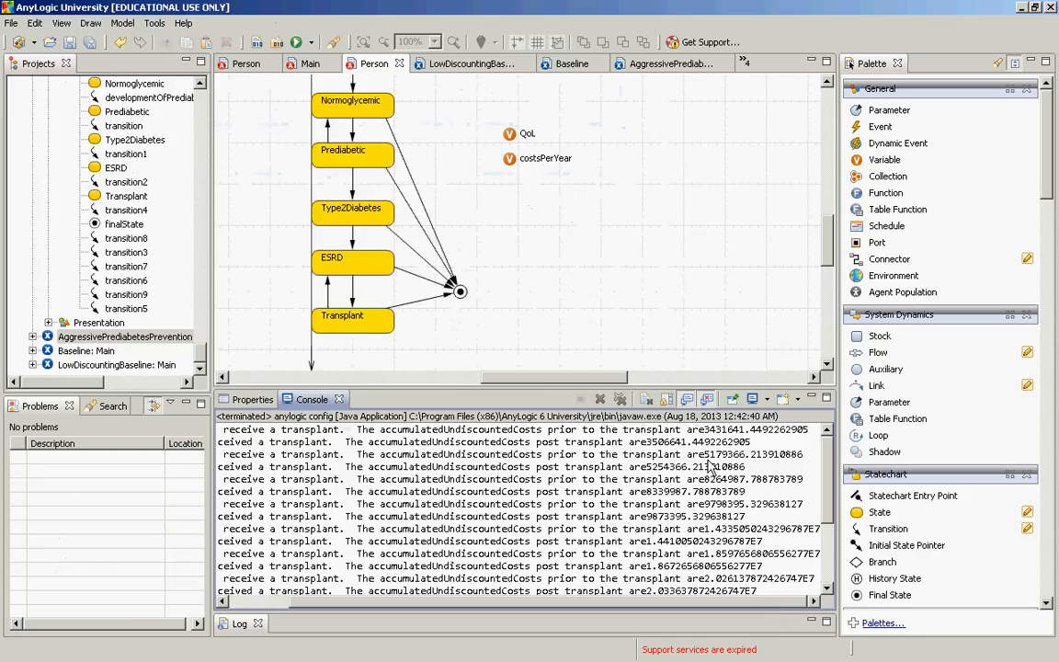
left_click(707, 454)
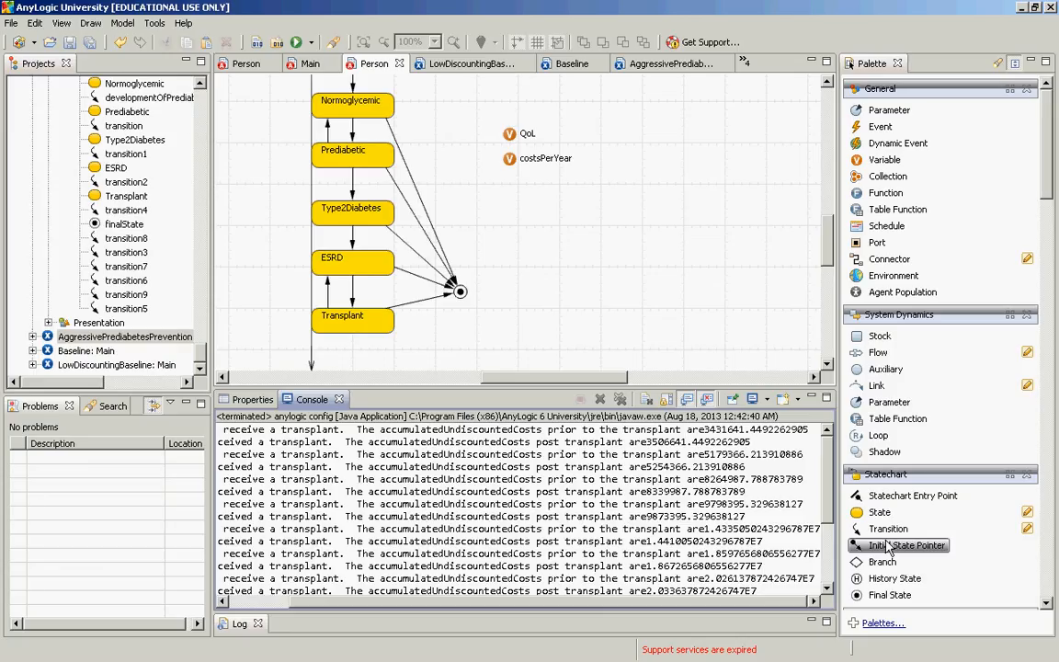
left_click(353, 301)
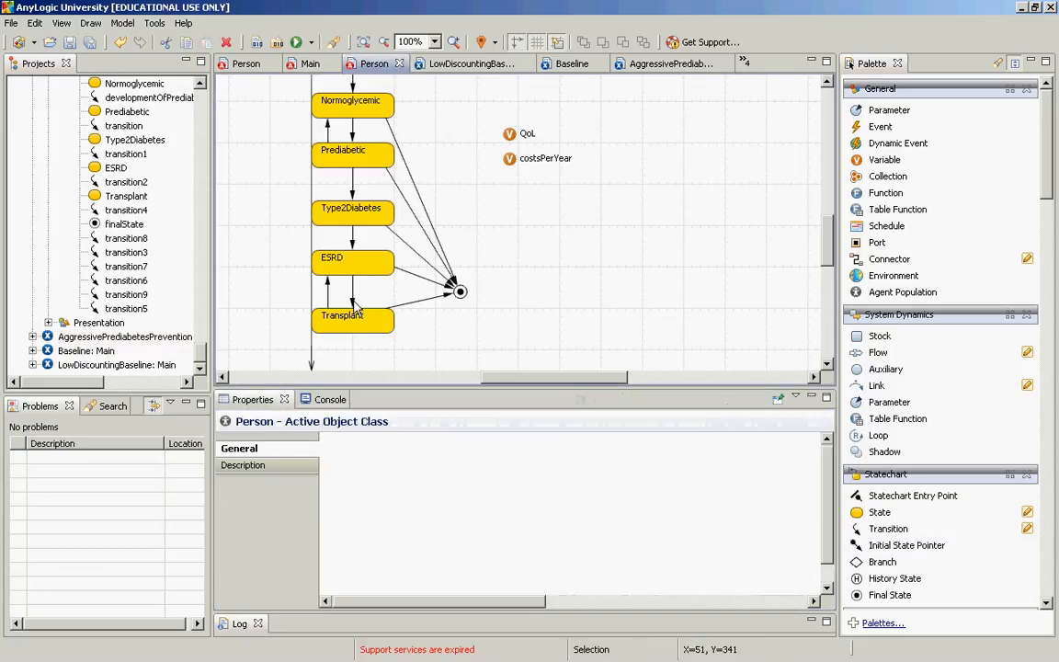
left_click(353, 302)
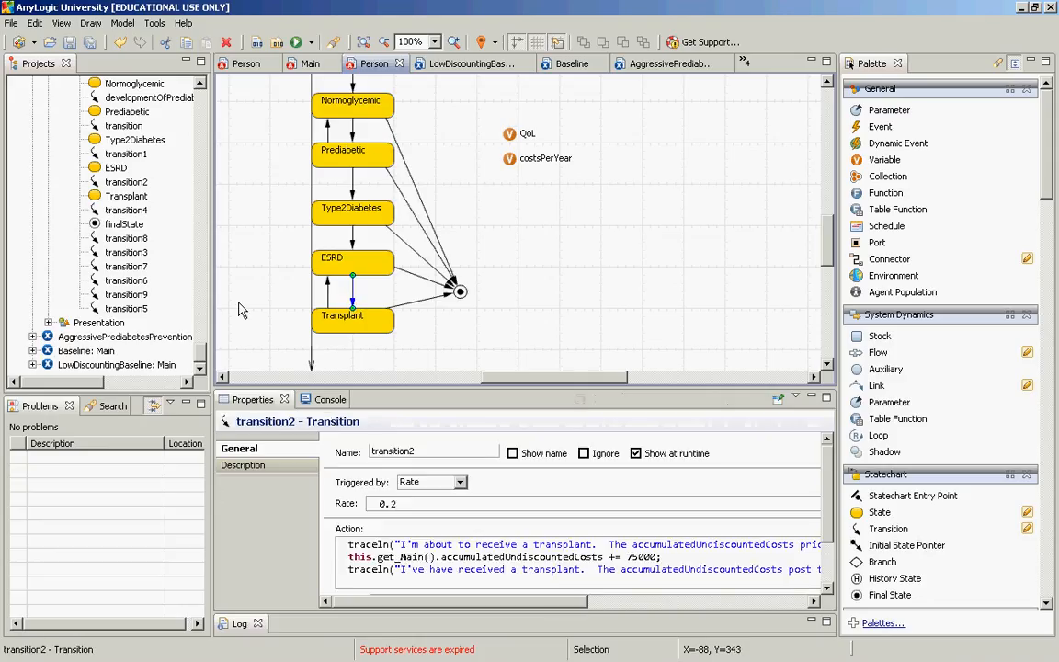
left_click(476, 559)
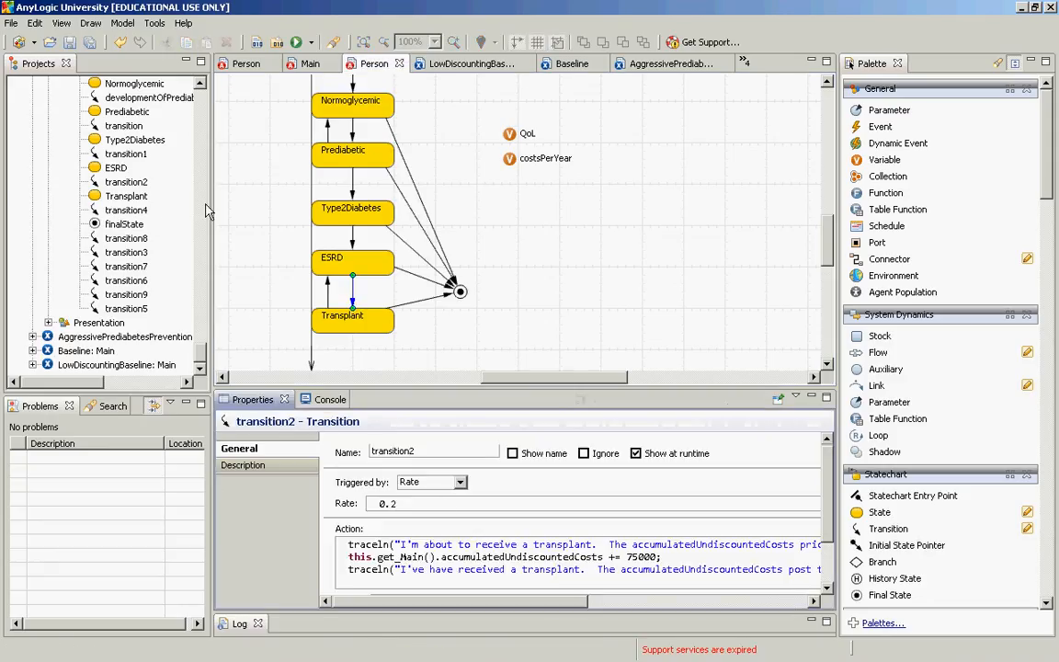
left_click(203, 202)
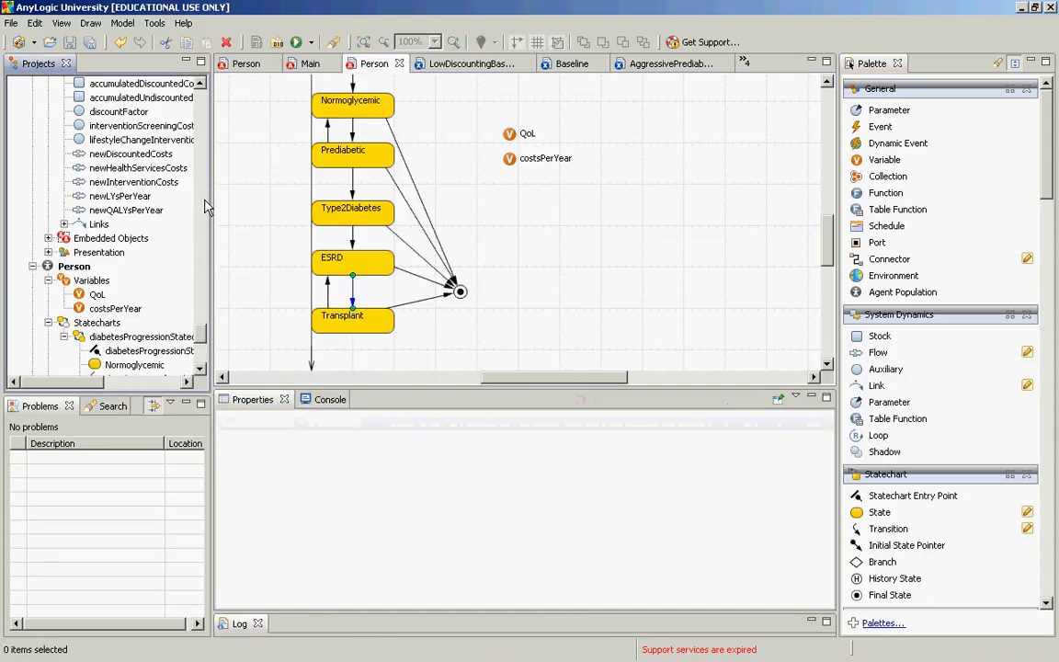
In Main, check the discountFactor auxiliary's formula and move its name label below and to the left of its symbol
left_click(303, 65)
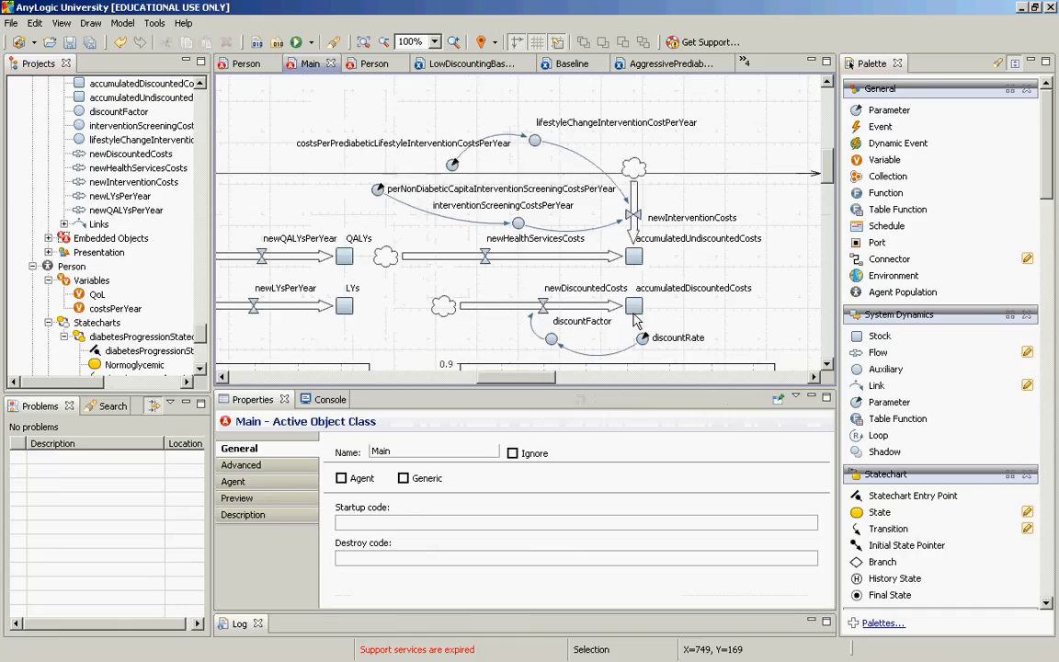
left_click(553, 345)
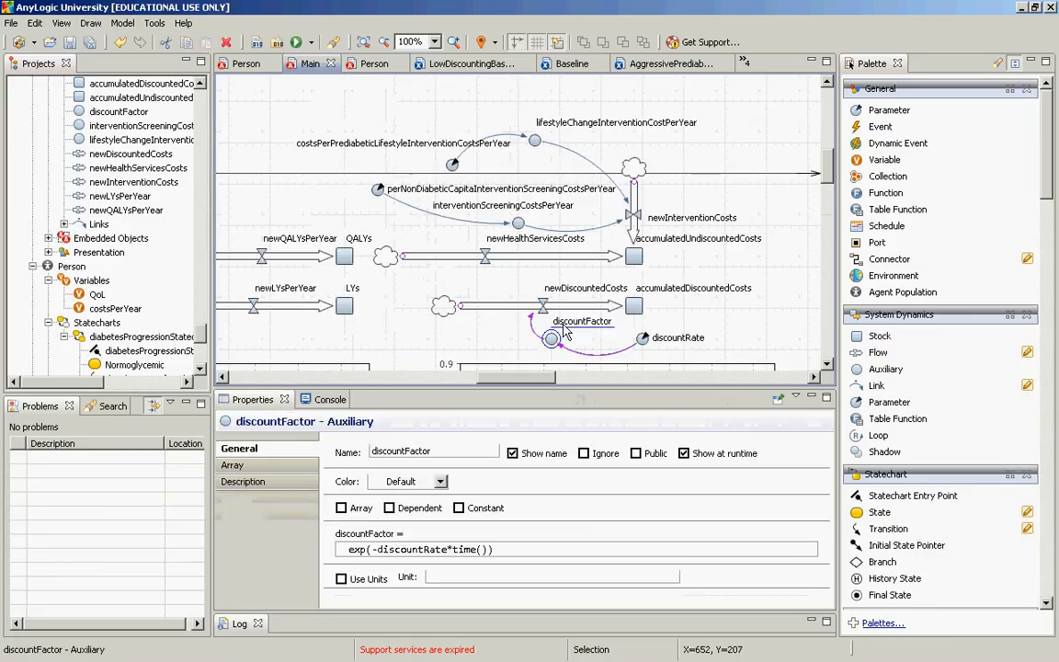
left_click_drag(562, 324, 497, 350)
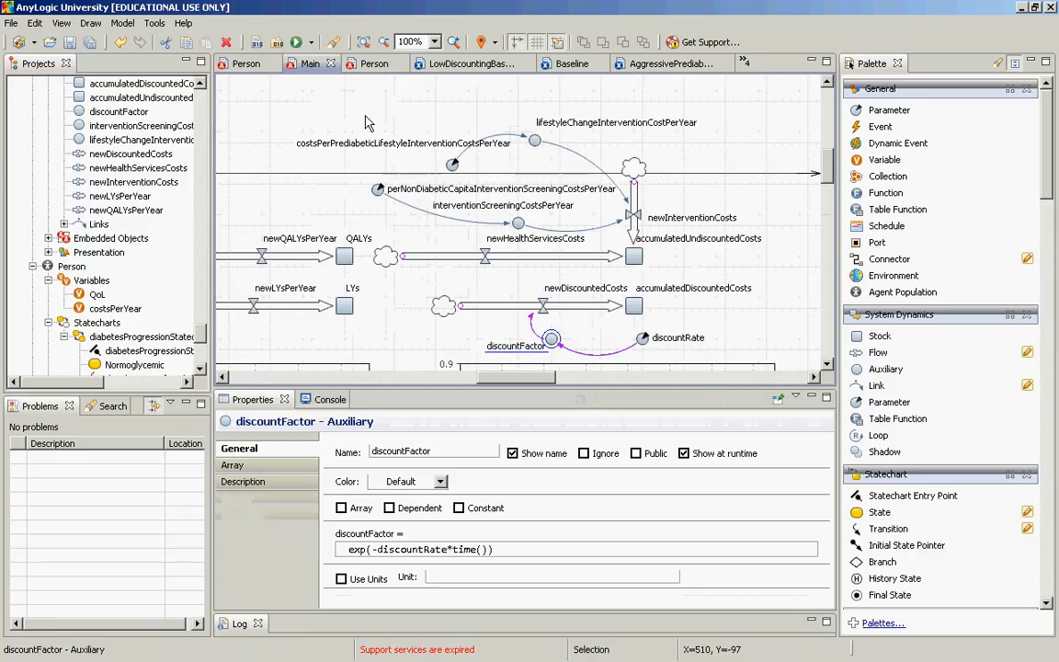
In Person, shift the ESRD-to-Transplant transition rightward and duplicate its action line adding 75000 to accumulatedUndiscountedCosts
left_click(374, 64)
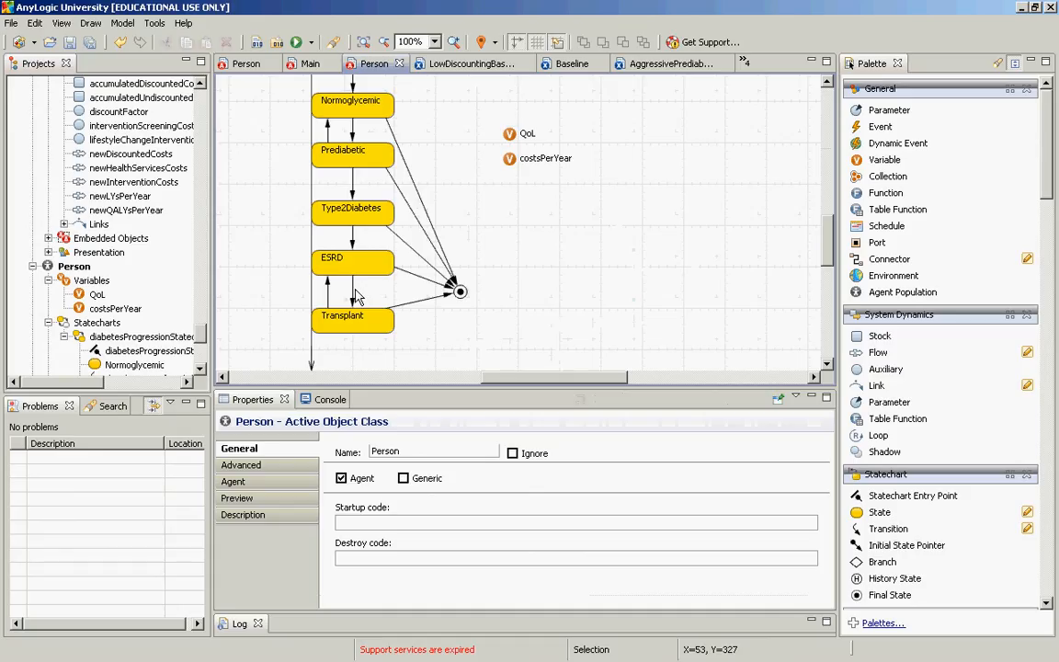
left_click_drag(353, 287, 378, 287)
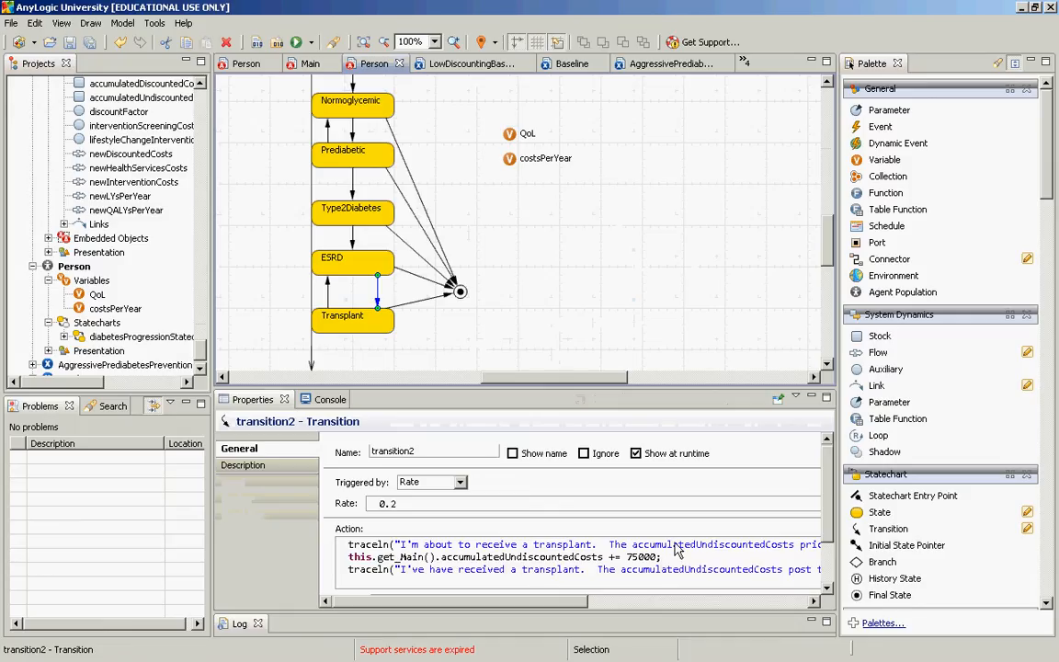
left_click(688, 557)
key("Return")
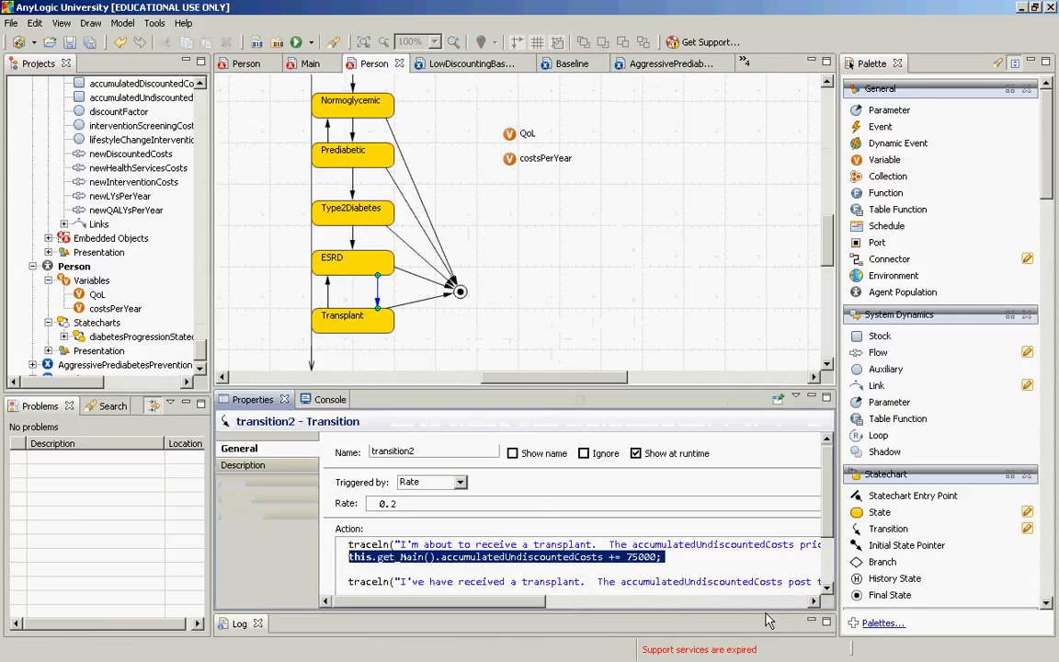
type("this.get_Main().accumulatedUndiscountedCosts += 75000;")
key("Home")
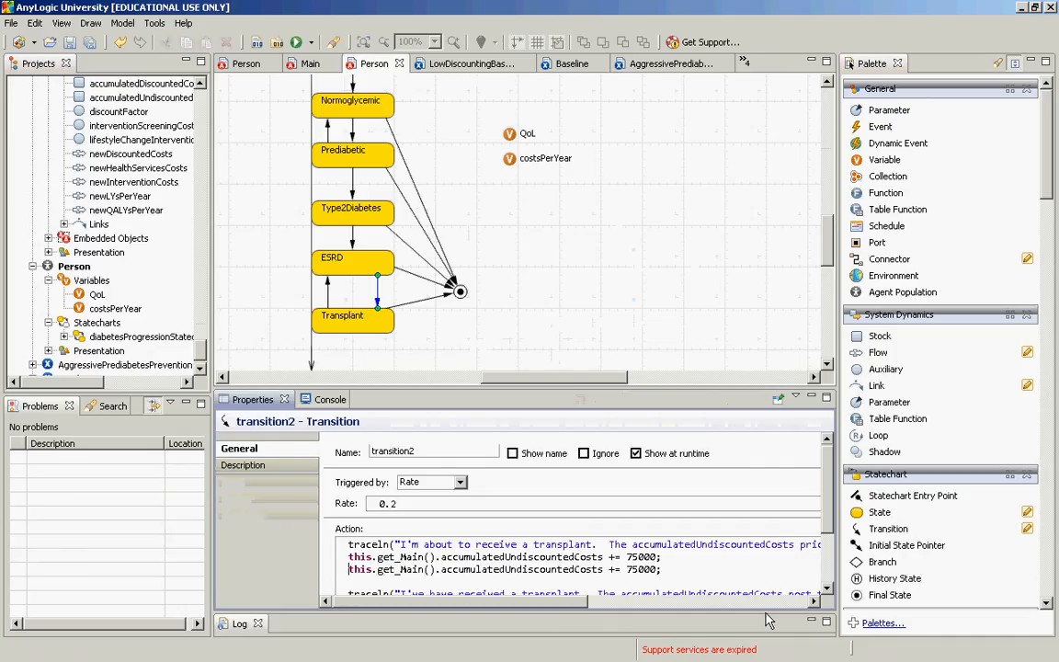
Change the duplicated action line so that it updates accumulatedDiscountedCosts
key("ctrl+Right")
key("ctrl+Right")
key("ctrl+Right")
key("ctrl+Right")
key("Left")
key("Left")
key("Left")
key("Left")
key("Left")
key("Left")
key("Left")
key("Left")
key("Left")
key("Left")
key("Left")
key("Left")
key("Left")
key("shift+Left")
key("shift+Left")
key("shift+Left")
type("D")
key("ctrl+Right")
key("ctrl+Right")
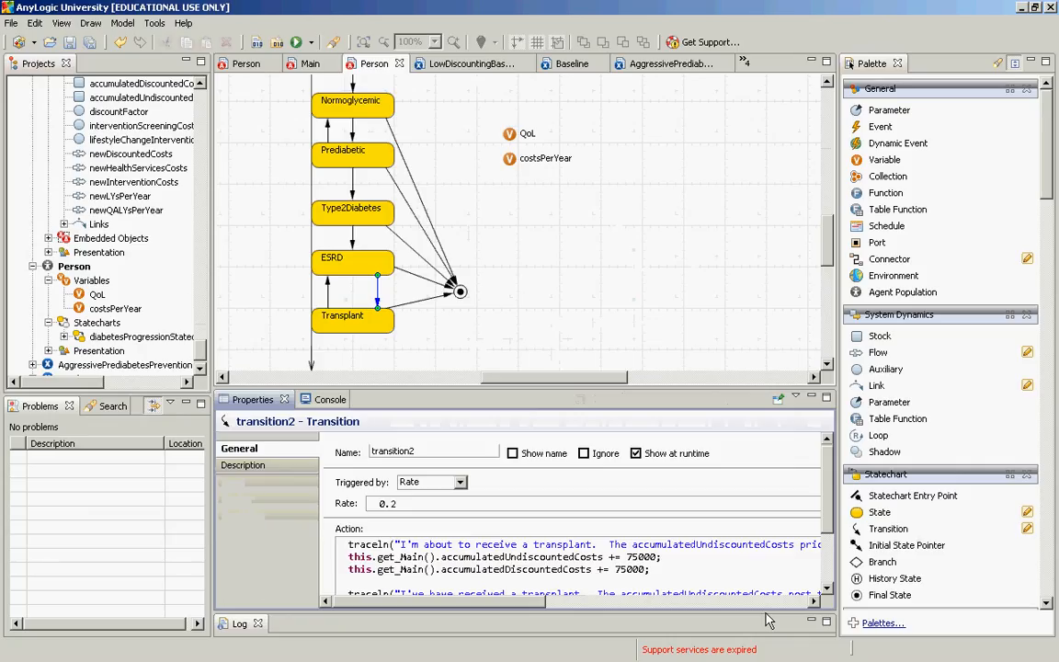
Multiply the 75000 in the accumulatedDiscountedCosts line by this.get_Main().discountFactor and remove the blank line below it
key("ctrl+Right")
key("ctrl+Right")
key("ctrl+Right")
key("Left")
type("* this.get_Main().")
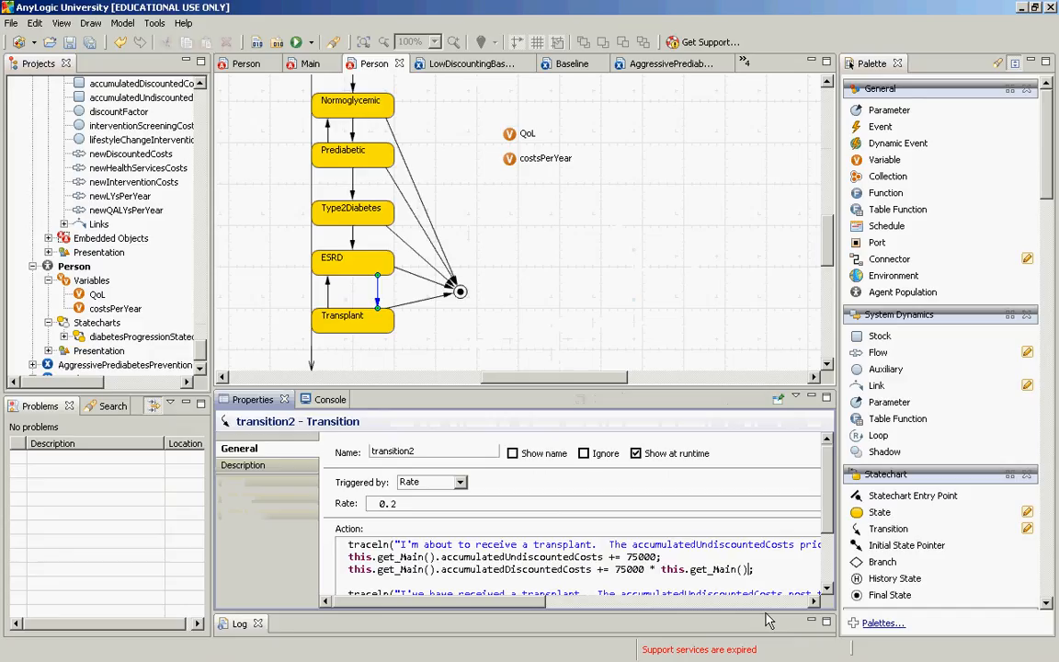
type("disc")
key("ctrl+space")
key("Return")
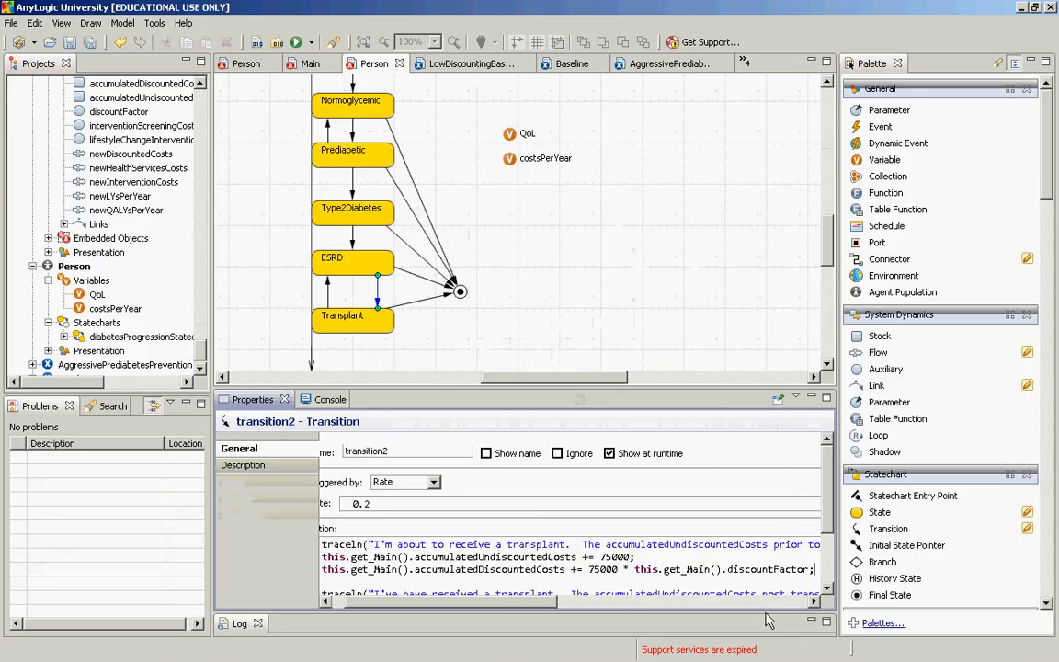
key("Home")
key("Down")
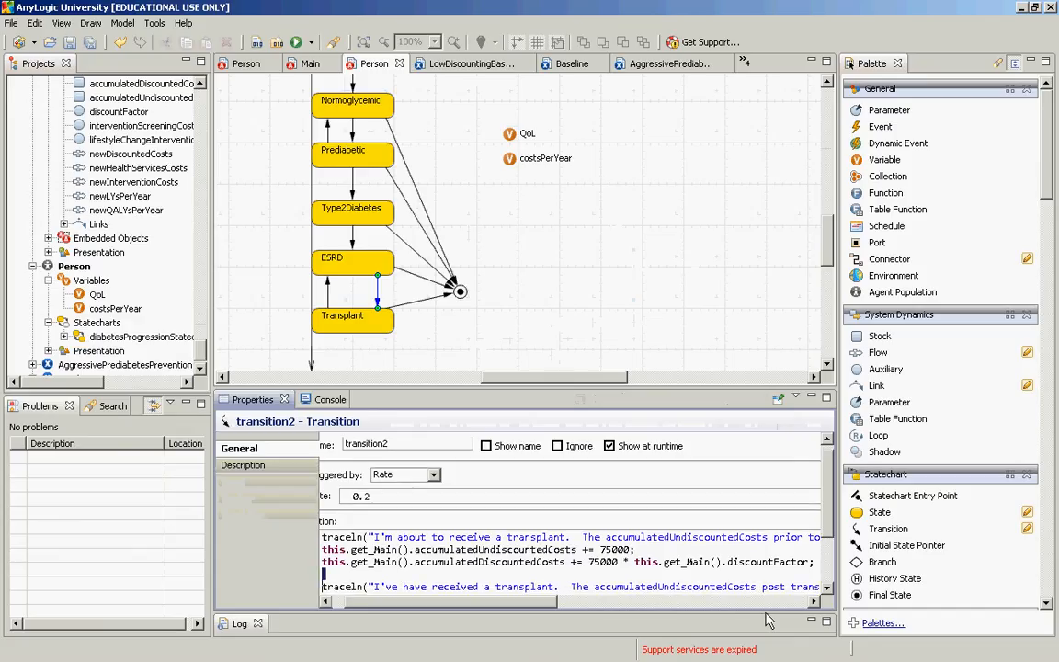
key("BackSpace")
Add a space after "are" in the first trace message of the transition's action
key("Up")
key("Up")
key("Left")
key("Left")
key("Left")
key("Left")
key("Left")
key("Left")
key("Left")
key("Left")
key("Left")
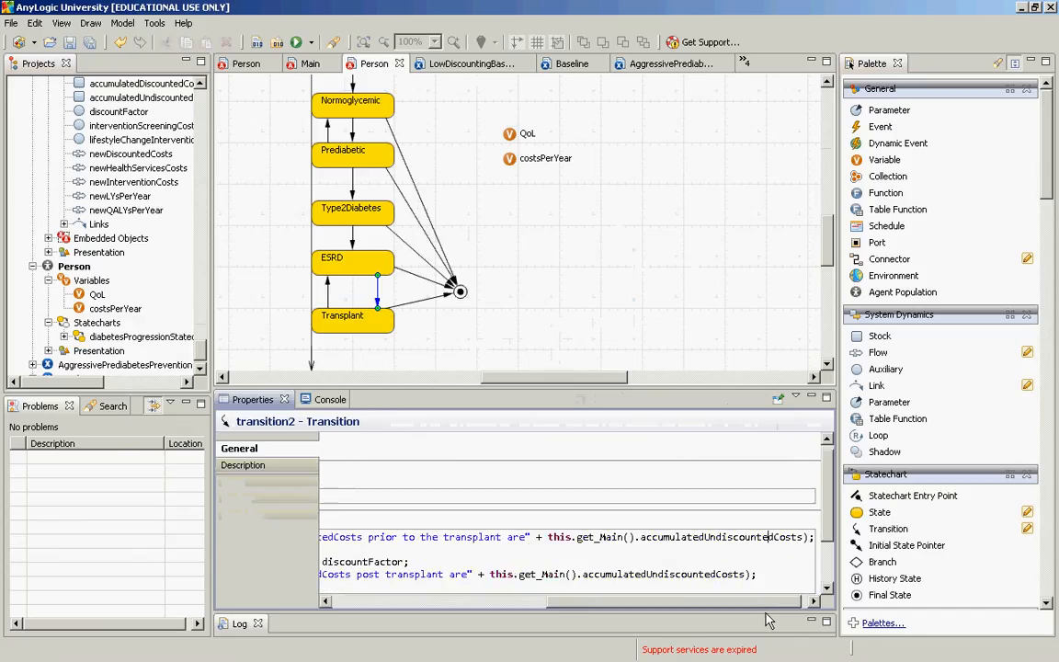
key("Left")
key("Left")
key("Left")
key("Left")
key("Left")
key("Left")
key("Left")
key("Left")
key("Left")
key("Left")
key("Left")
key("Left")
key("Left")
key("Left")
key("Left")
key("Left")
key("Left")
key("Left")
key("Left")
key("Left")
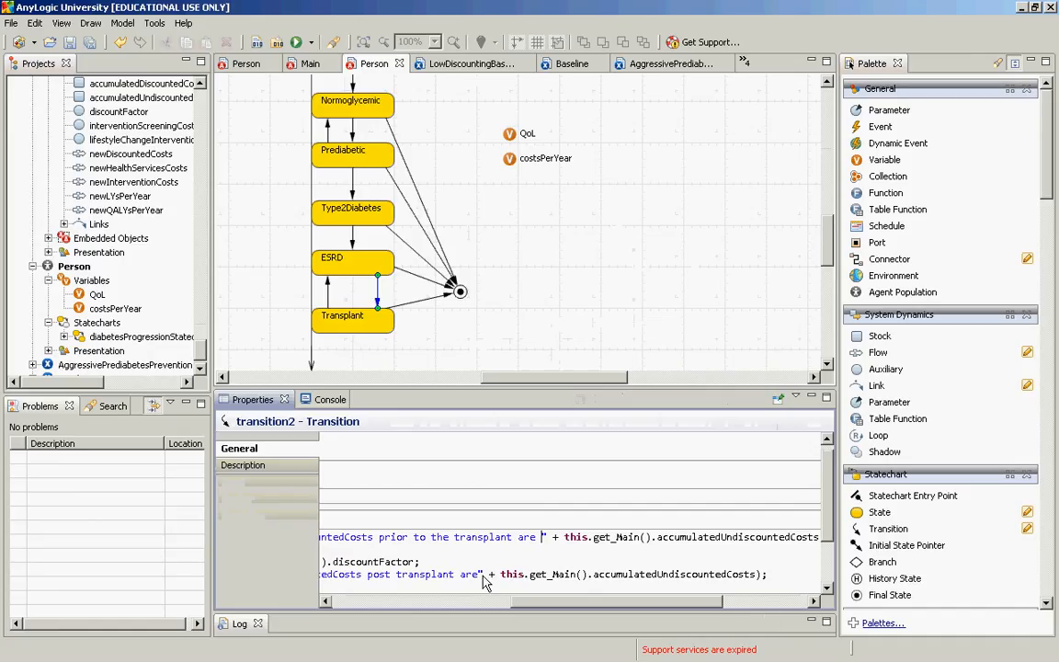
Comment out both traceln lines in the transition's action and review the two remaining cost lines
key("Home")
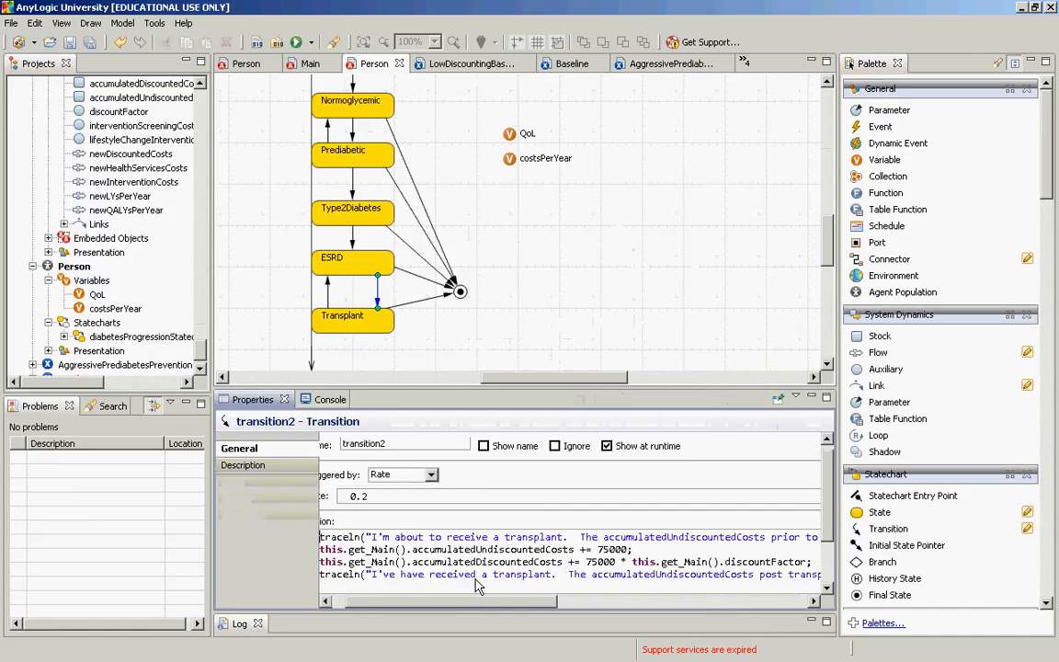
type("//")
key("Down")
key("Down")
key("Down")
key("Home")
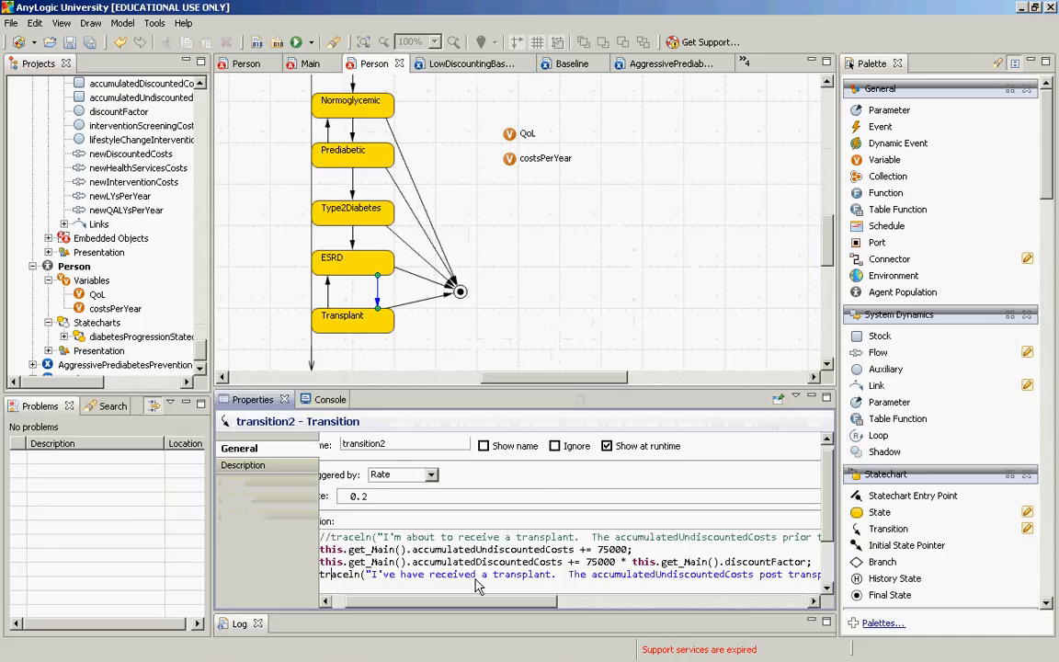
type("//")
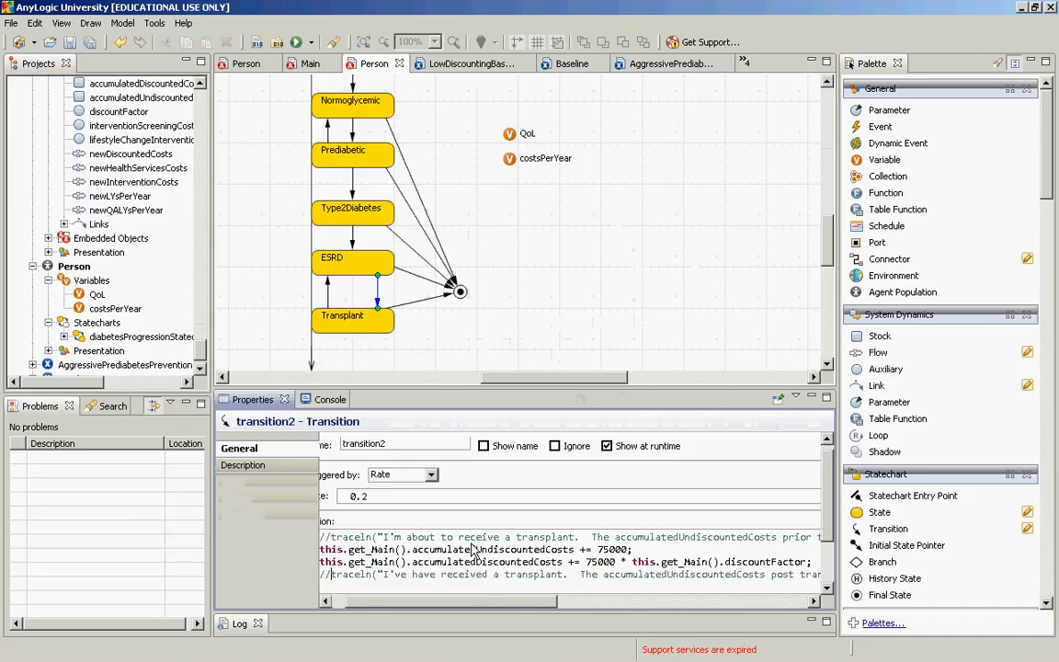
double_click(475, 548)
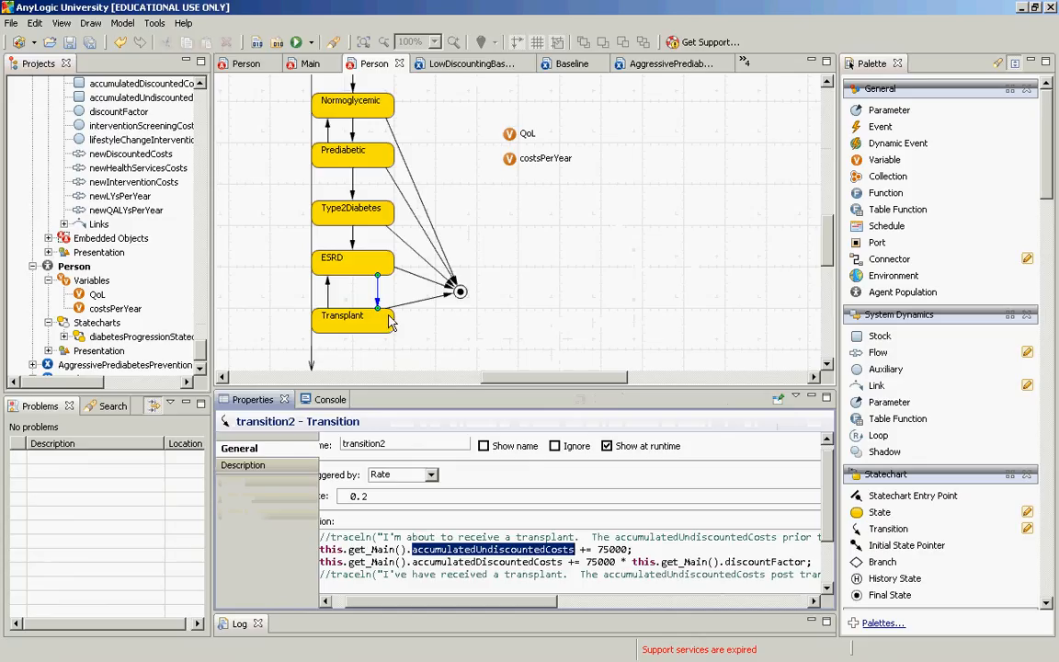
left_click(604, 568)
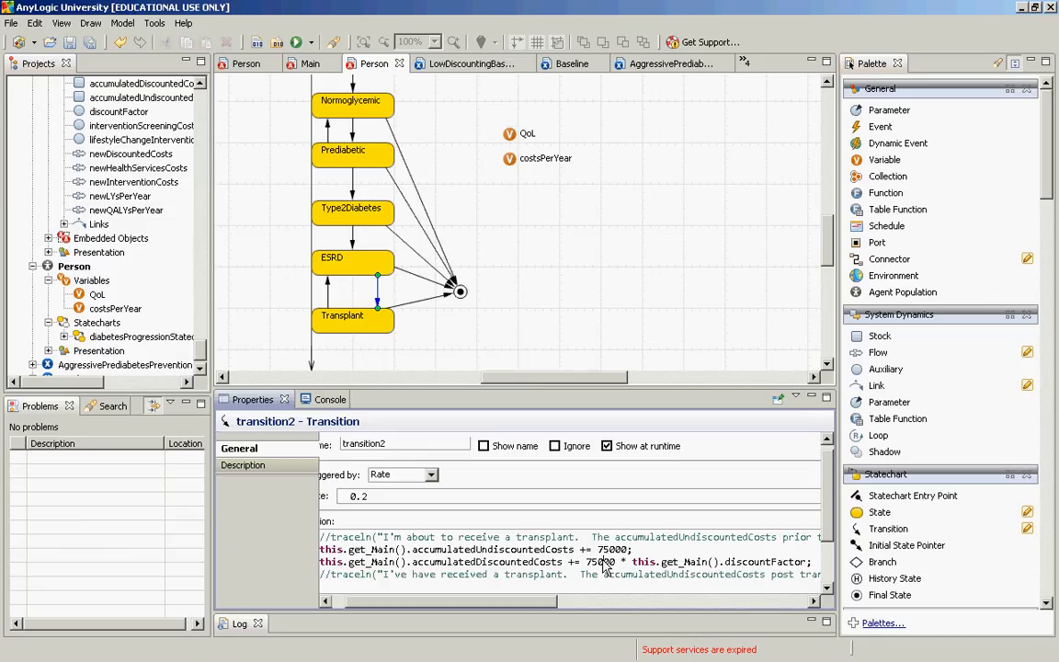
double_click(604, 564)
Set costsPerYear to 1000 in the Transplant state's entry action
left_click(352, 335)
left_click(352, 335)
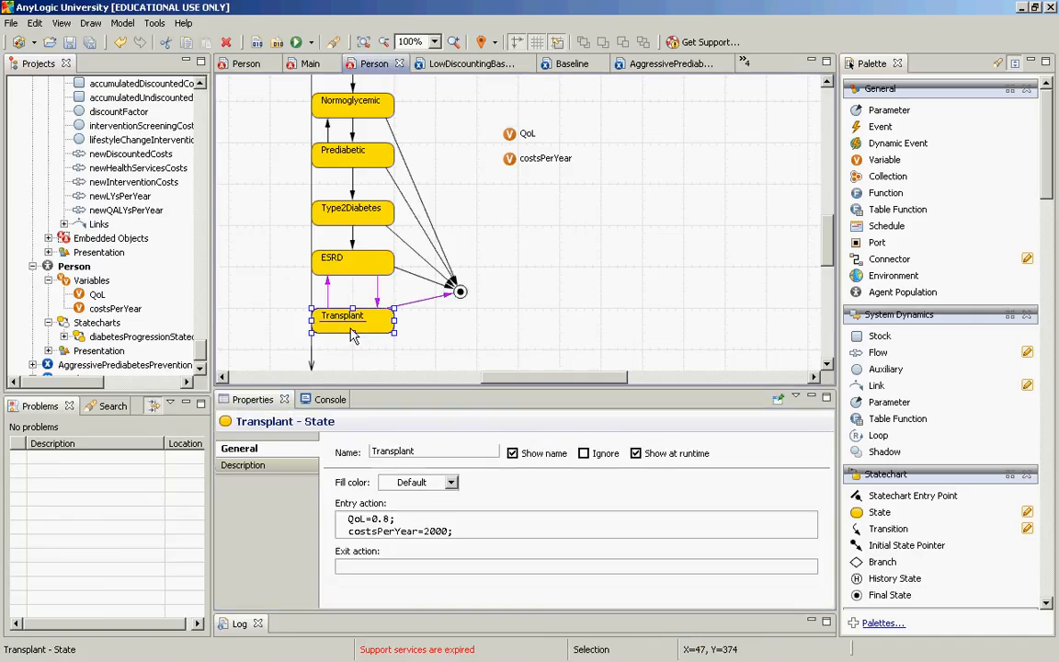
left_click(435, 537)
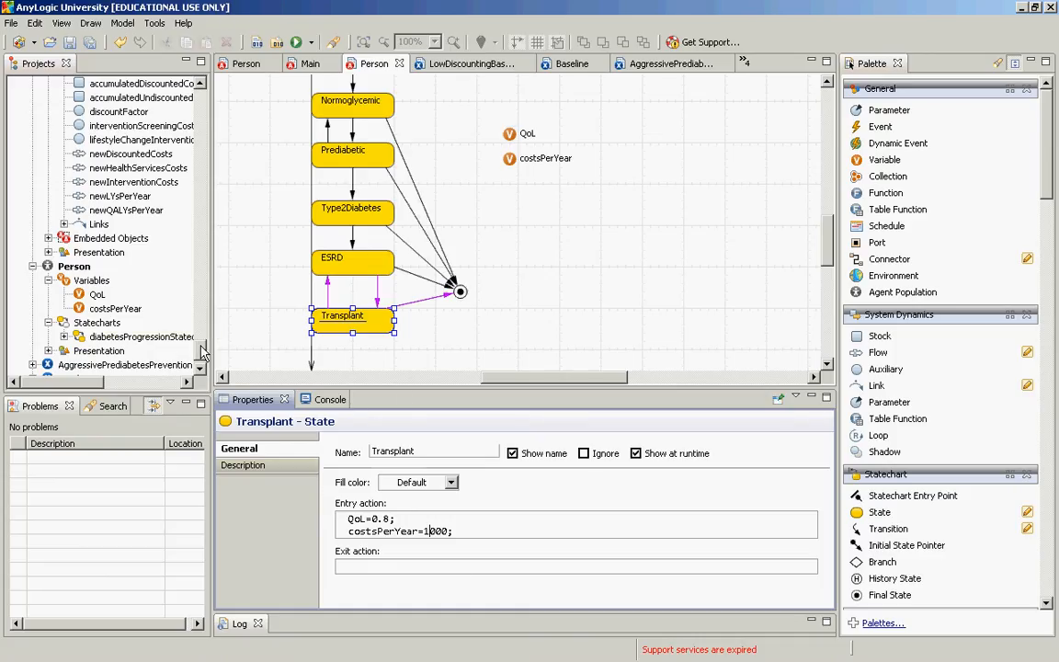
Run the Baseline experiment from the project tree and start its simulation in the Main view
left_click_drag(203, 352, 203, 362)
left_click(96, 358)
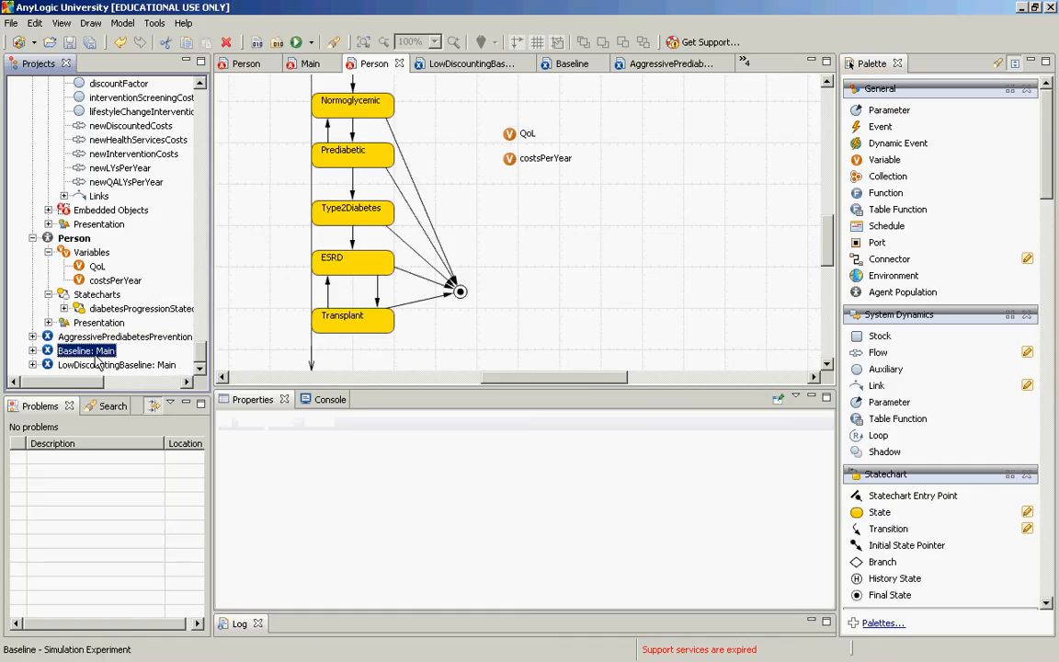
right_click(92, 351)
left_click(119, 534)
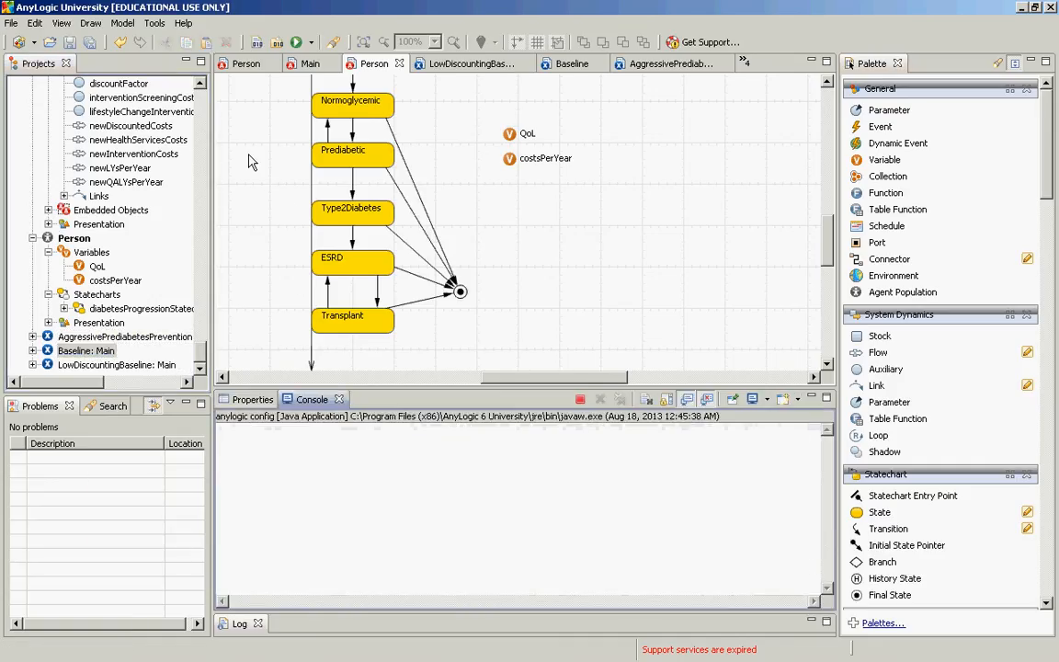
left_click(203, 155)
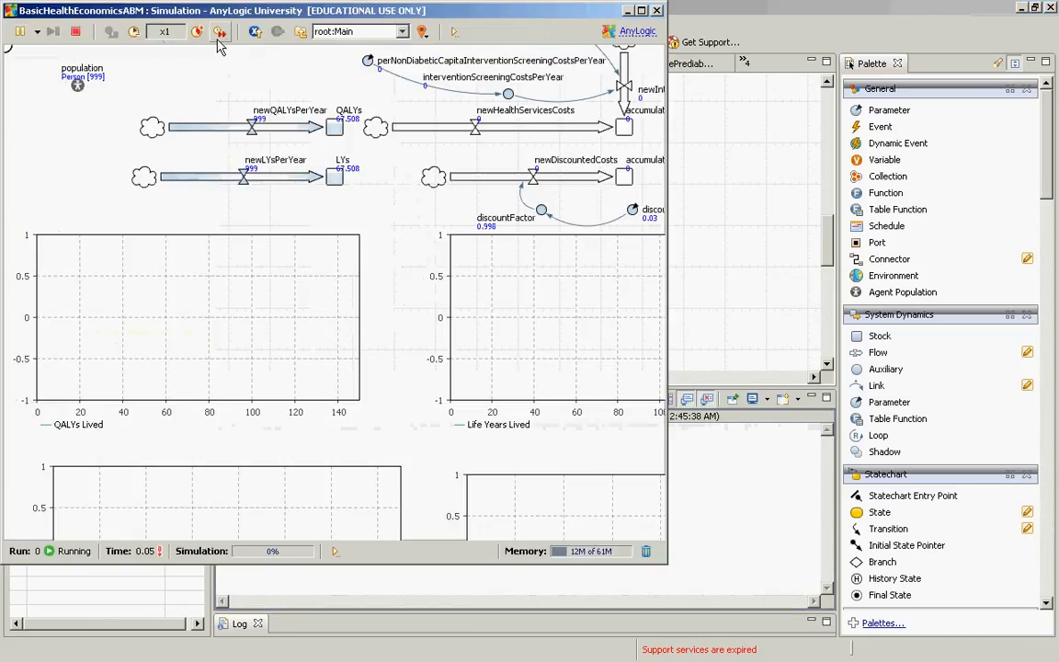
Run the Baseline simulation at full speed in a maximized window and examine the final stocks and cumulative cost charts
left_click(220, 32)
left_click(642, 11)
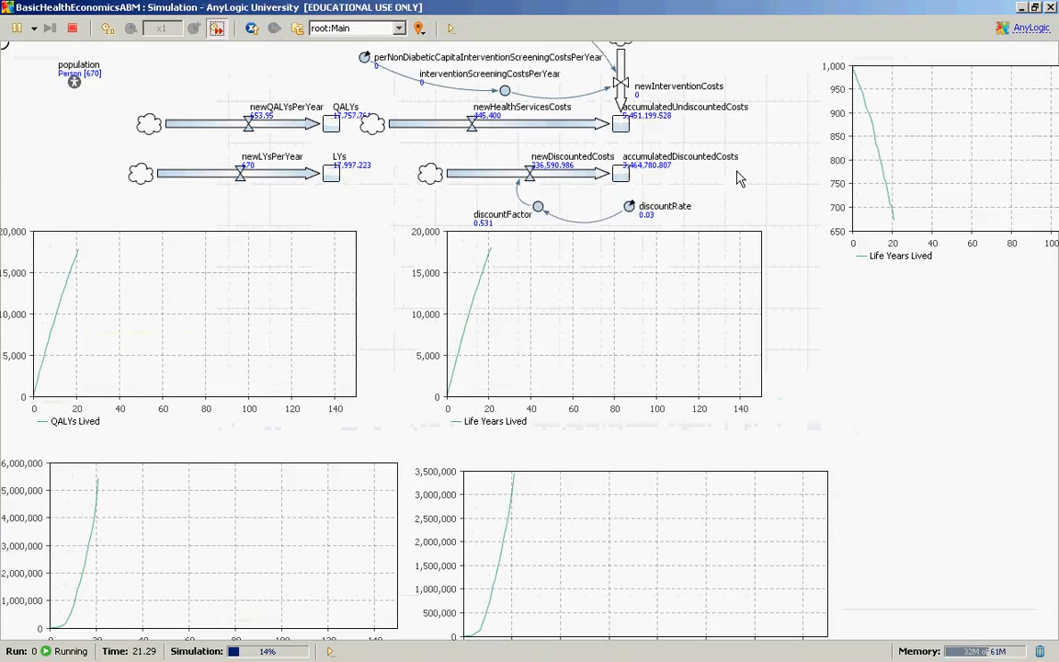
left_click_drag(740, 179, 774, 305)
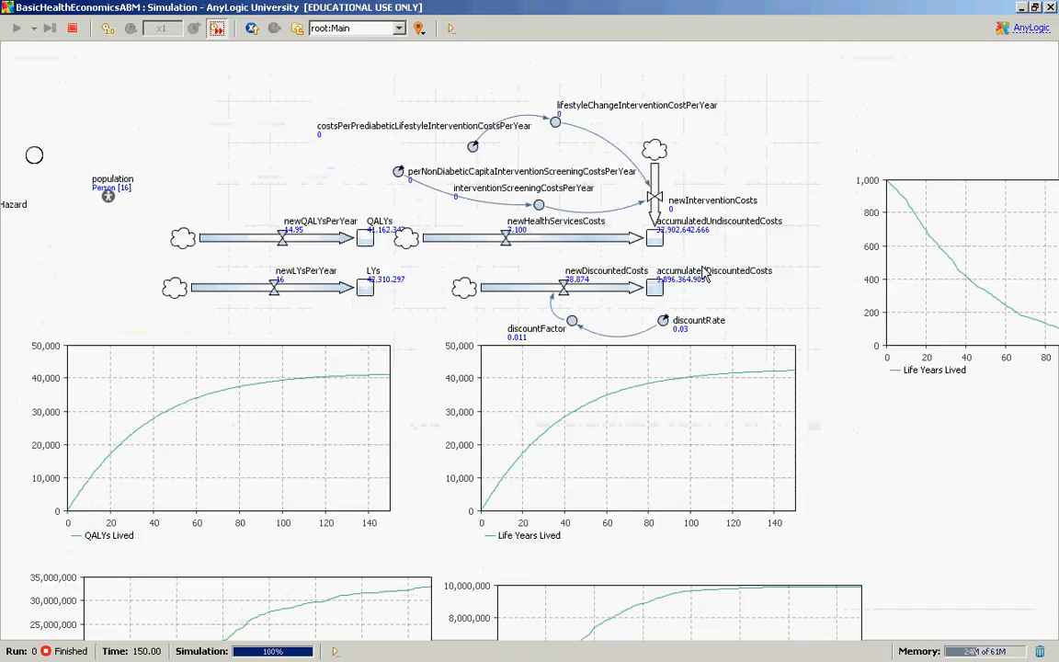
left_click_drag(638, 469, 619, 331)
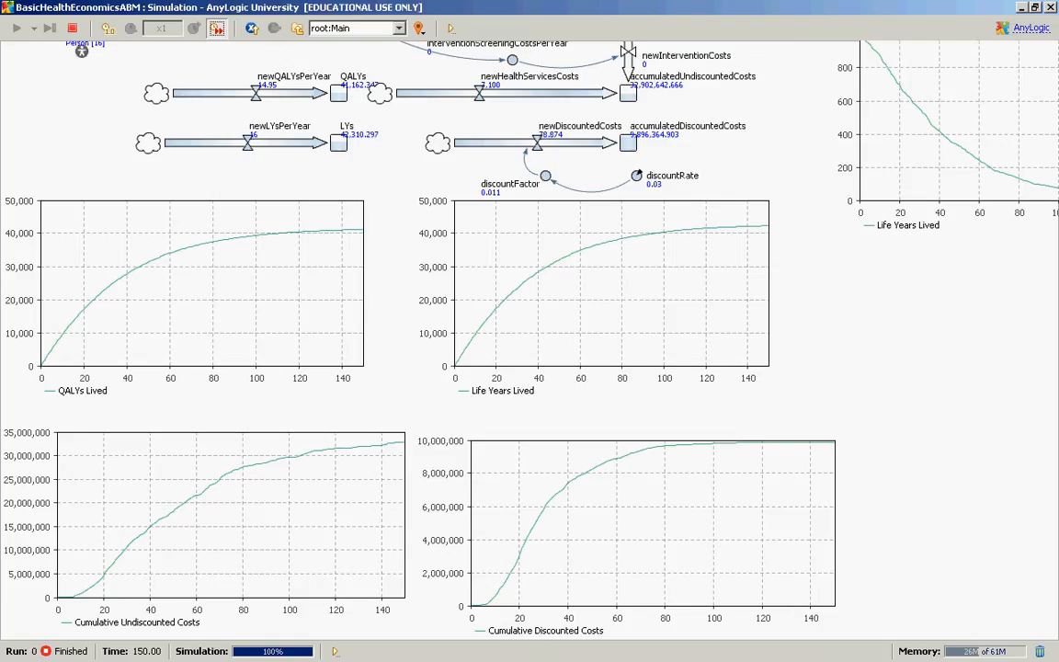
Close the finished simulation and review the cost stock-and-flow structure and cumulative cost charts in BasicHealthEconomicsABM's Main diagram
left_click(1051, 8)
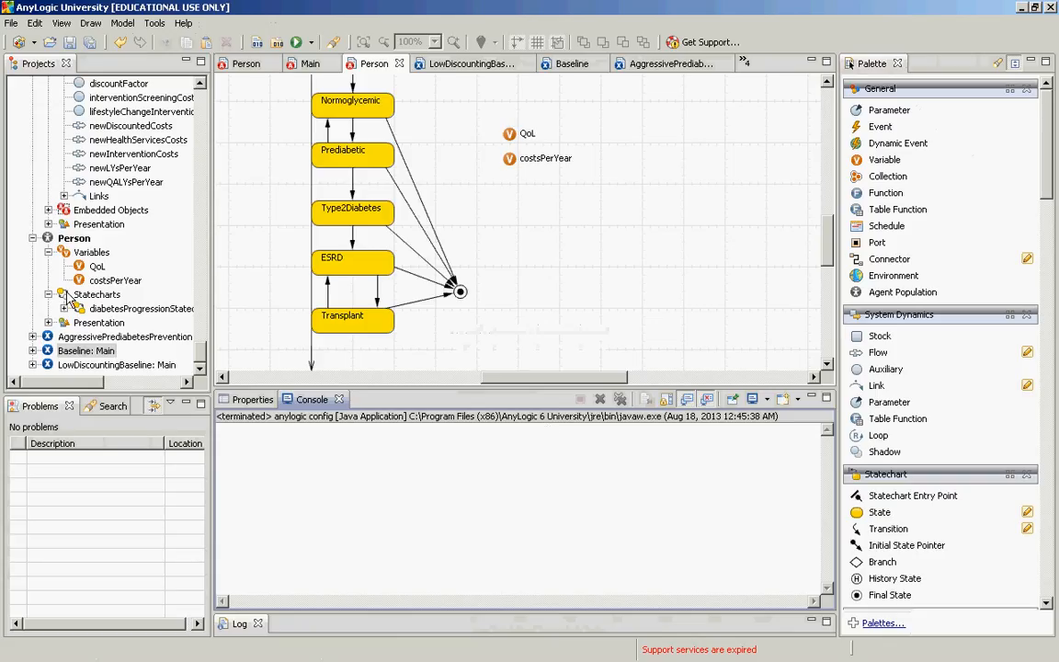
scroll(204, 206, "down", 5)
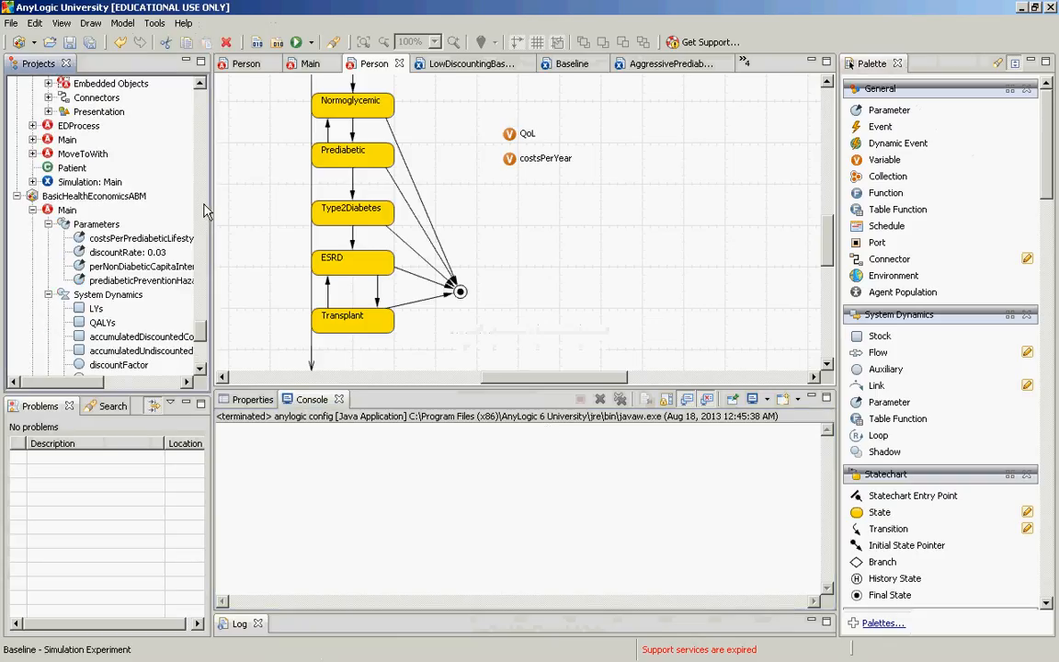
double_click(67, 209)
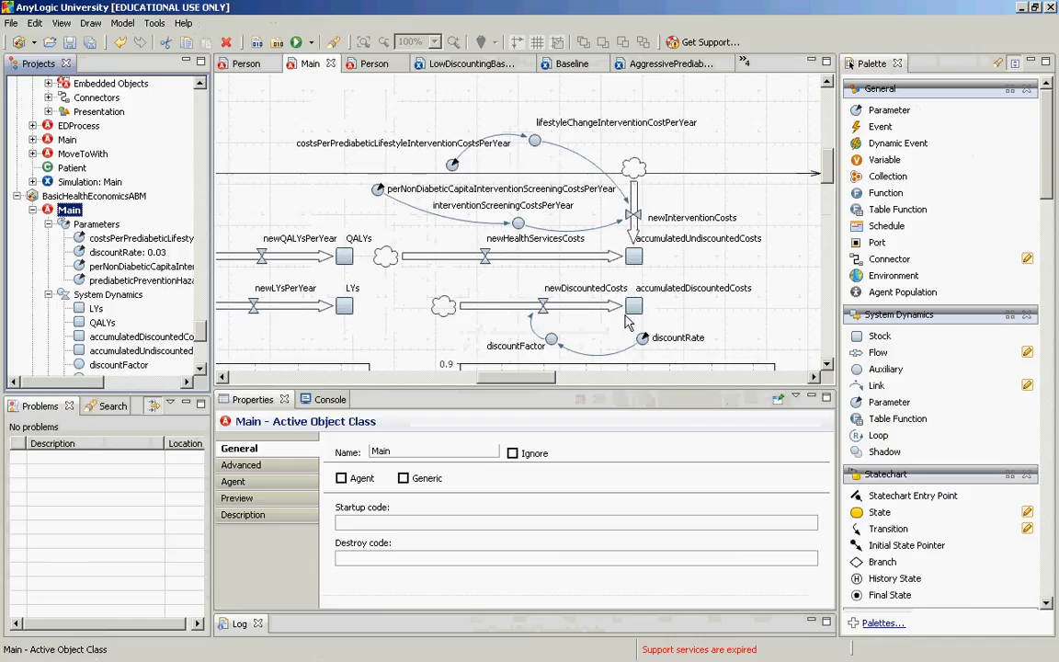
left_click(830, 181)
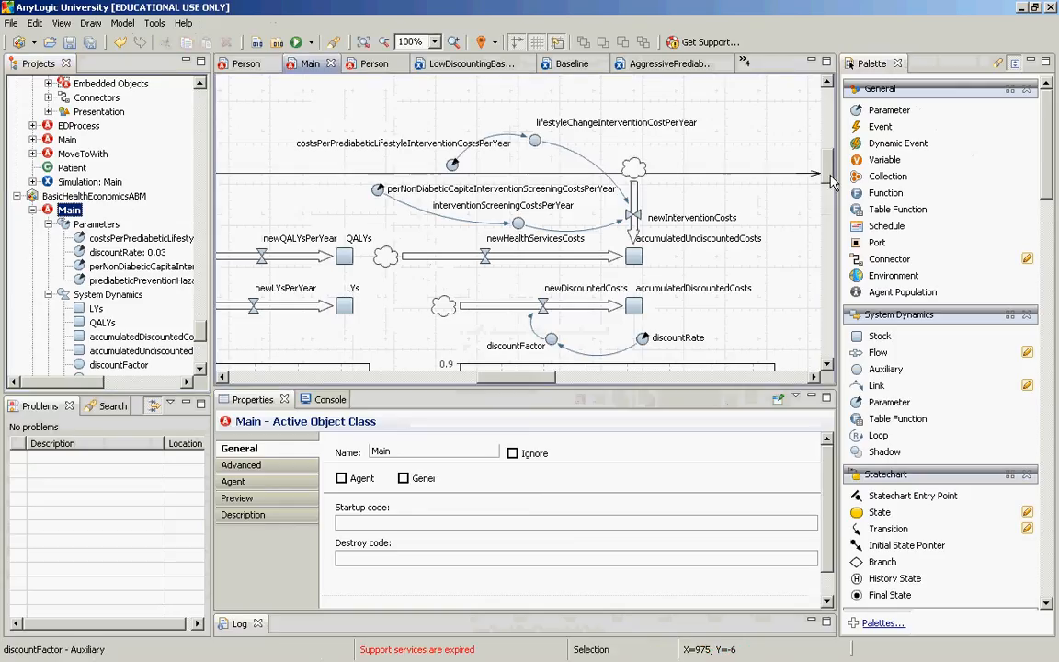
left_click_drag(830, 181, 825, 278)
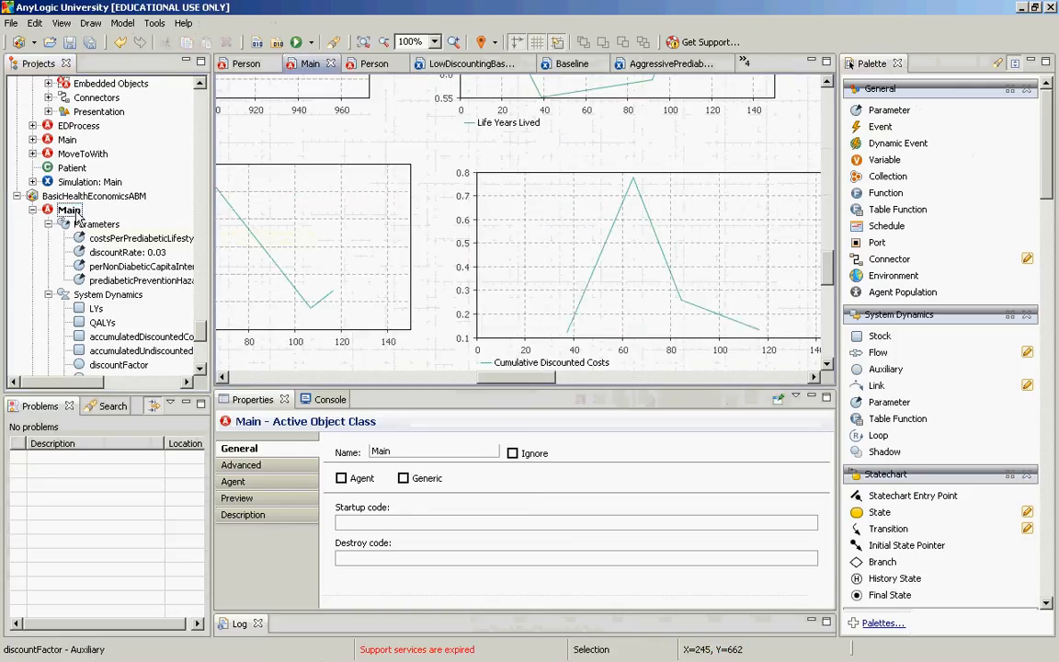
Review the Person class's diabetes progression statechart and return to the output charts in the Main diagram
left_click(204, 359)
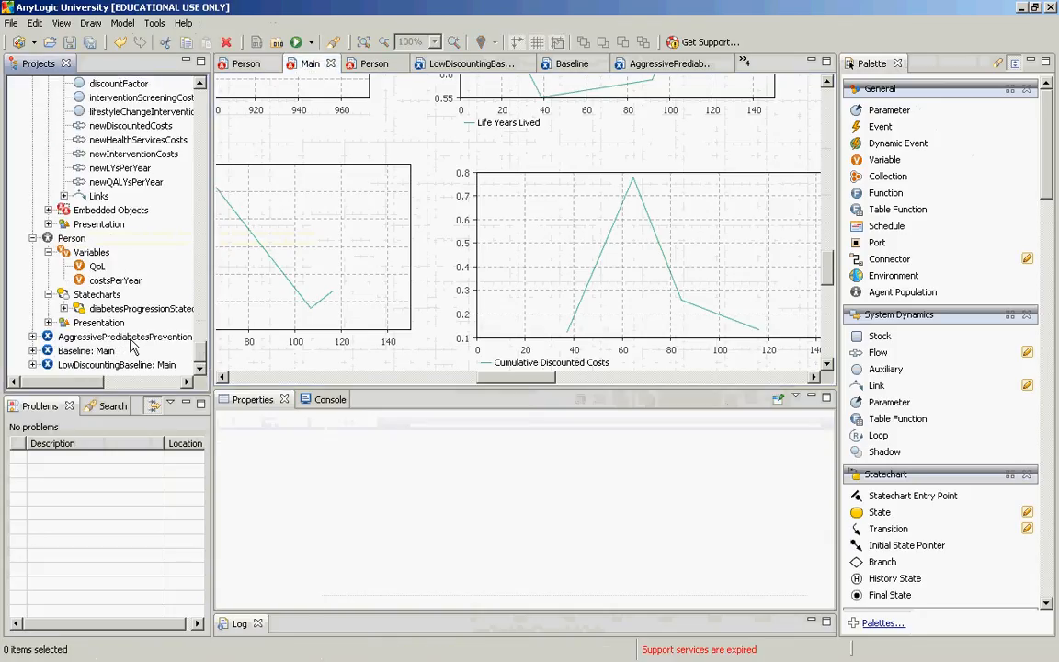
double_click(72, 238)
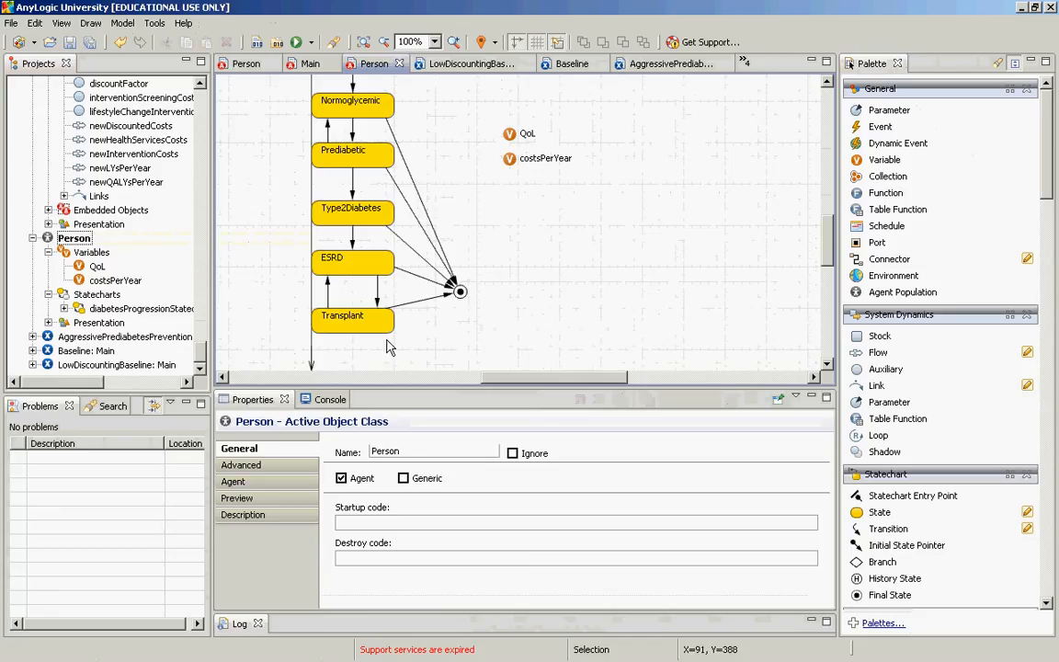
left_click(198, 260)
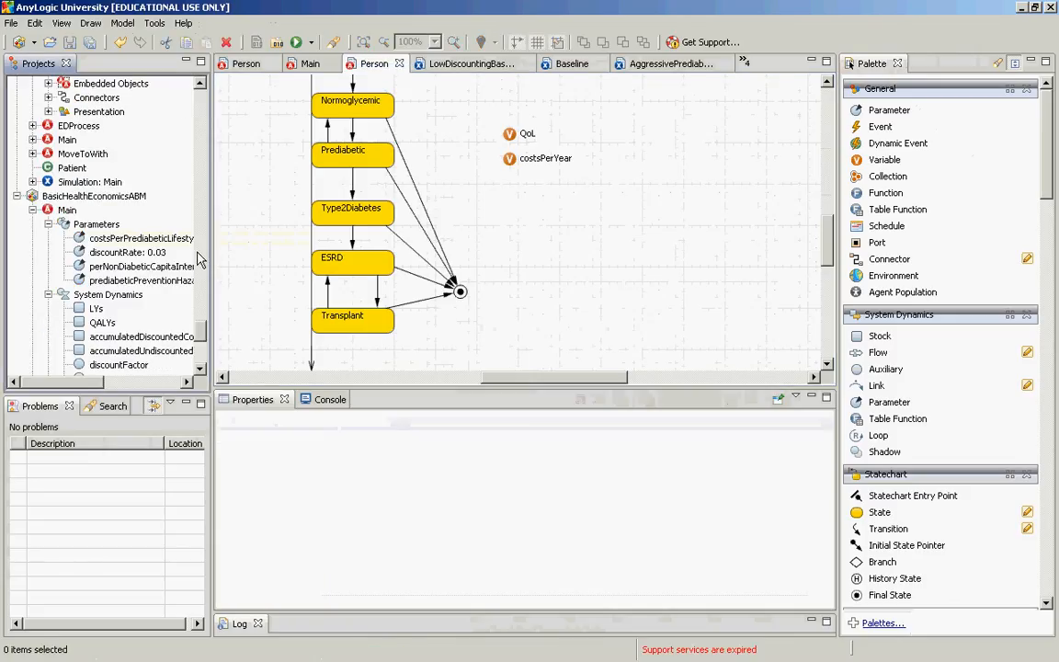
double_click(67, 212)
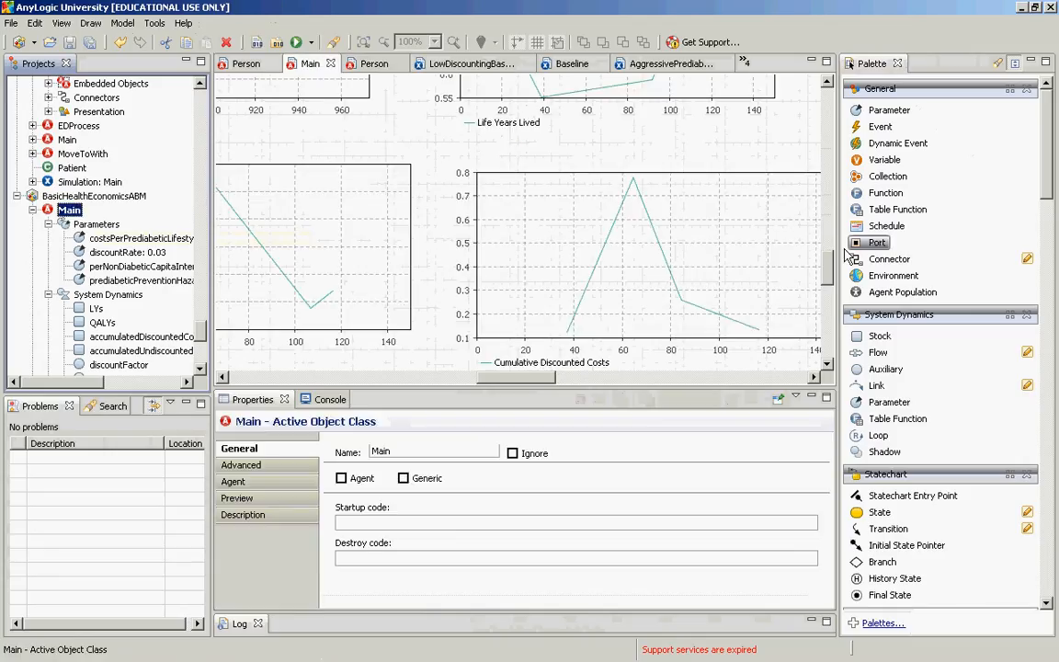
left_click_drag(832, 278, 832, 250)
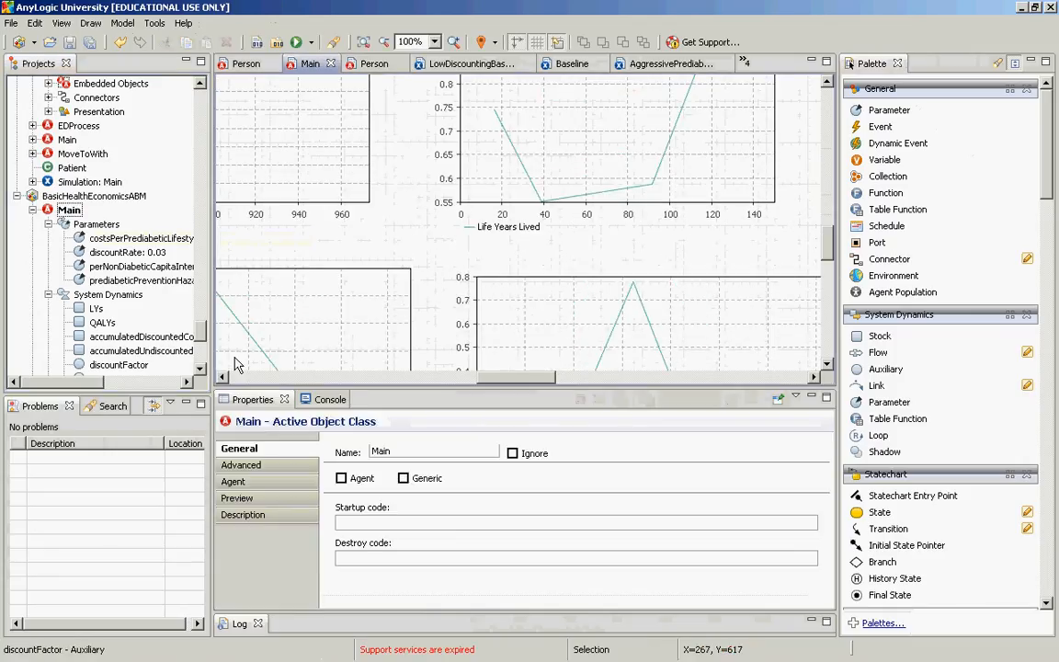
left_click_drag(199, 329, 198, 358)
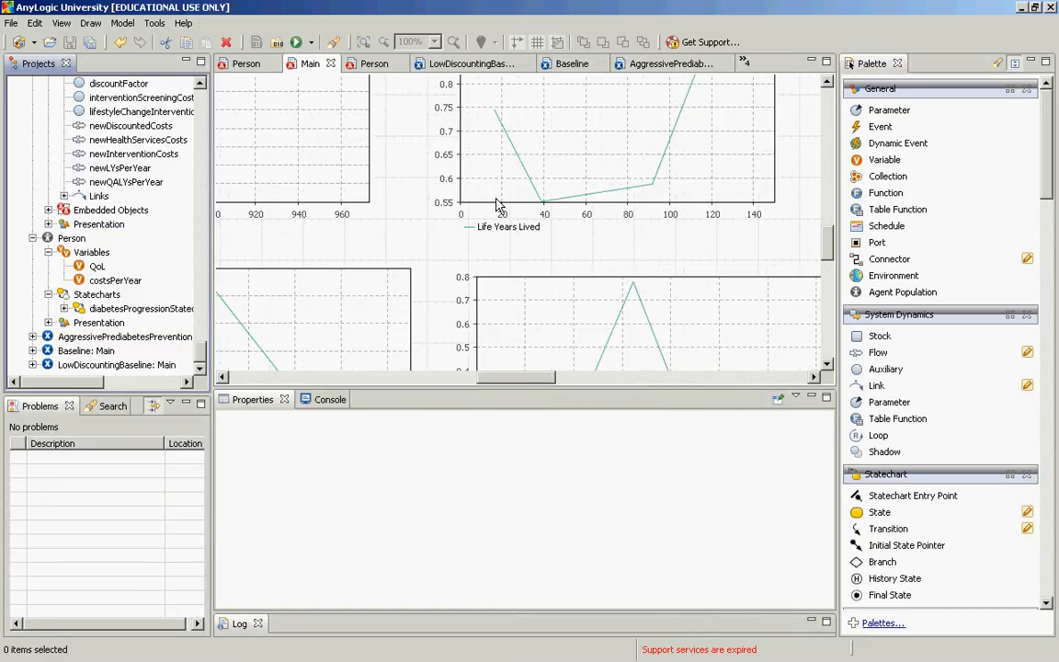
key("alt+Tab")
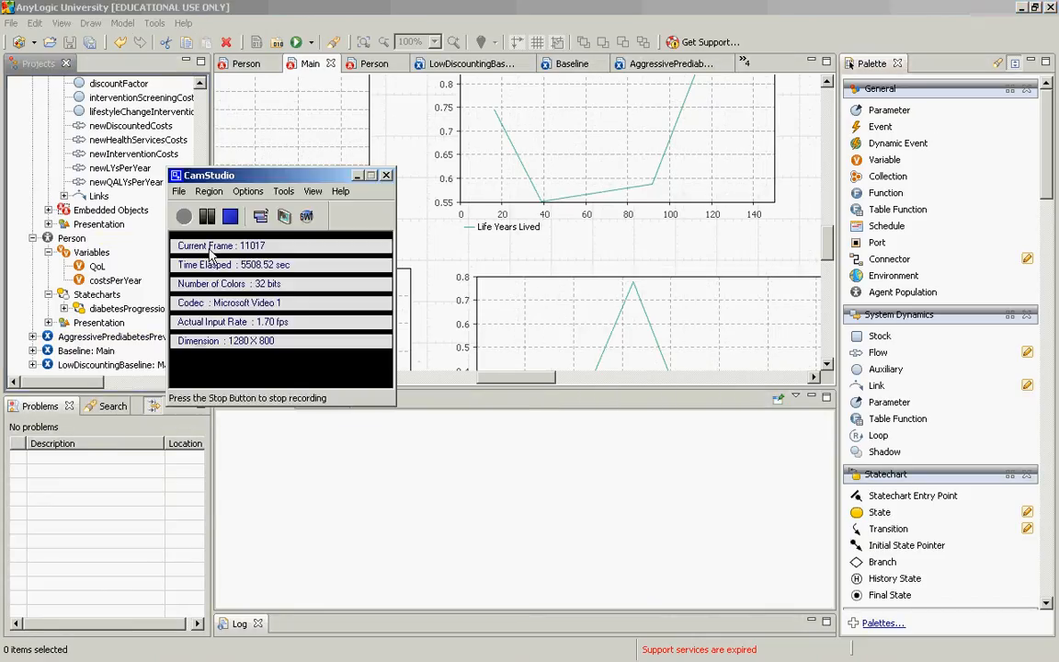